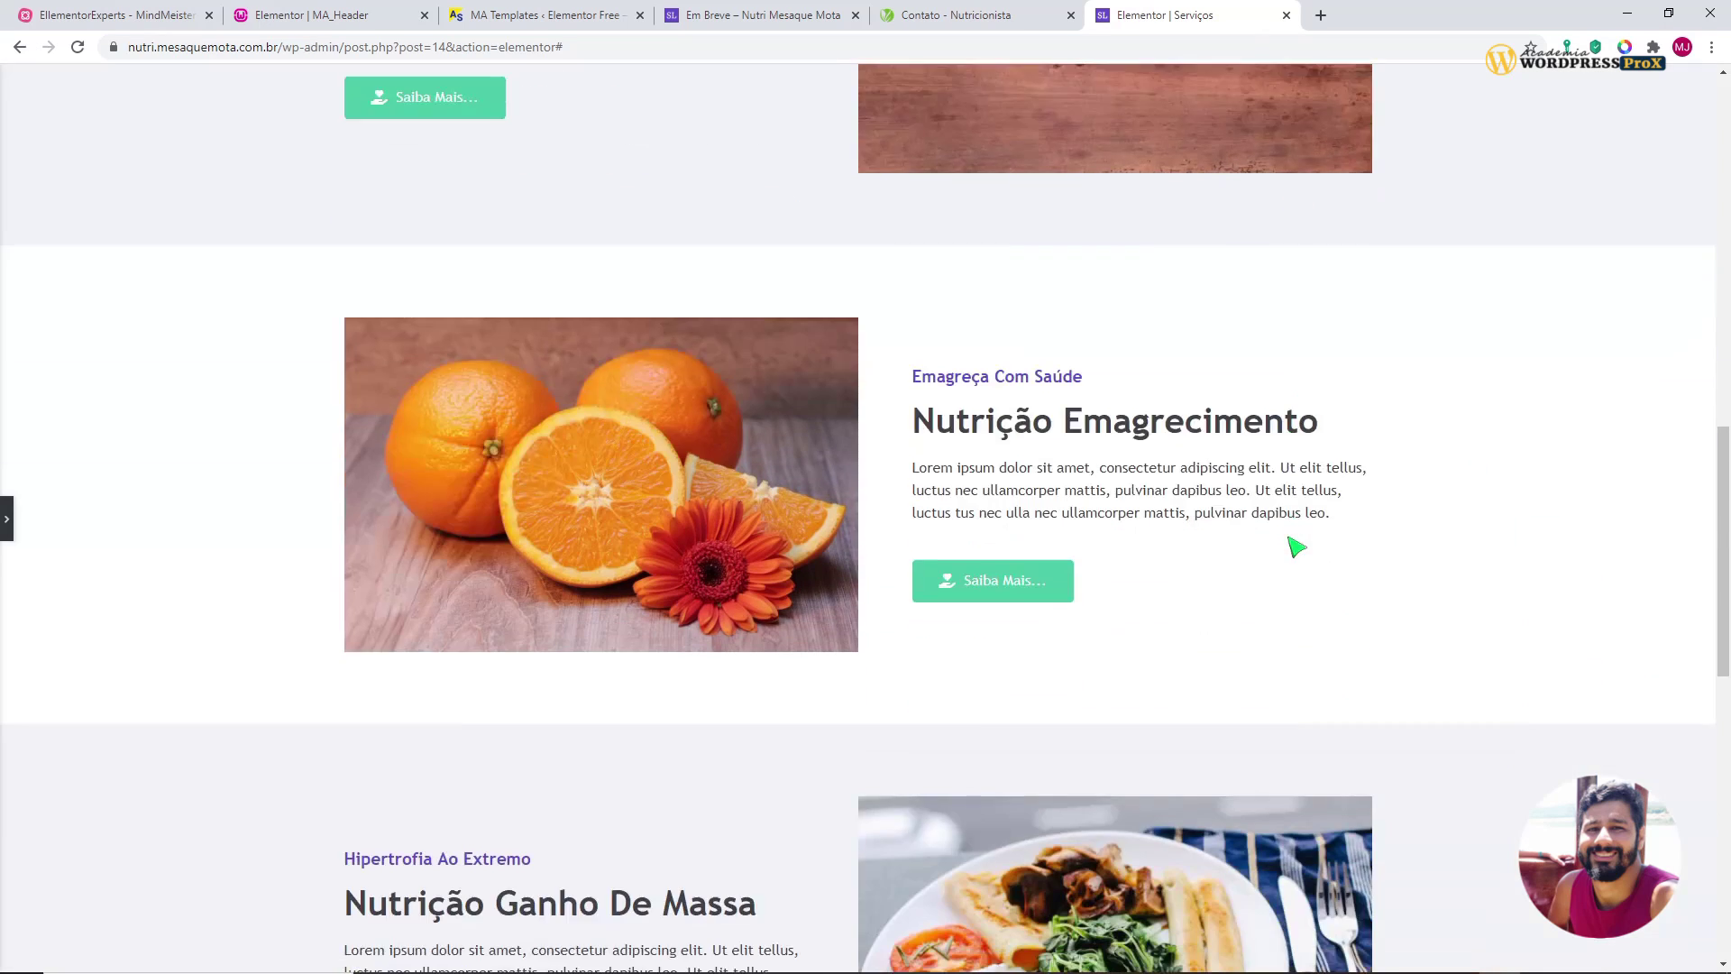
- Look over the Serviços page in the editor, exit Elementor and inspect how the published page displays
{"action": "scroll", "coordinate": [1298, 545], "scroll_direction": "up", "scroll_amount": 3}
{"action": "scroll", "coordinate": [1299, 545], "scroll_direction": "down", "scroll_amount": 6}
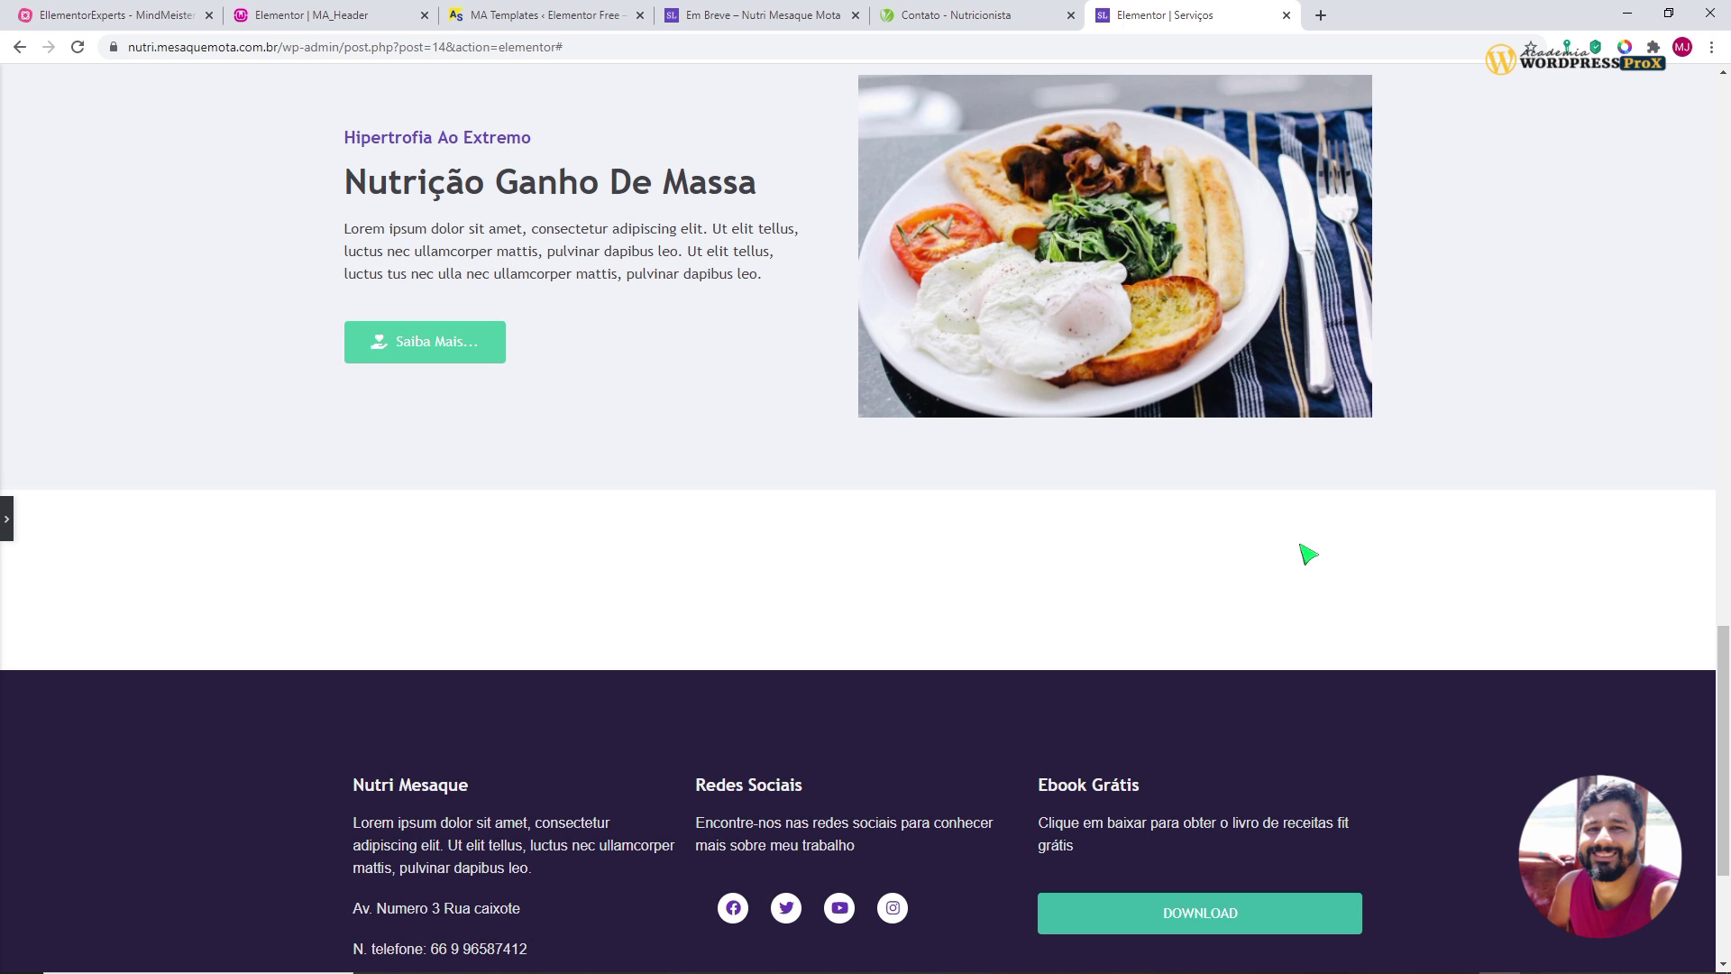
{"action": "scroll", "coordinate": [1503, 560], "scroll_direction": "up", "scroll_amount": 20}
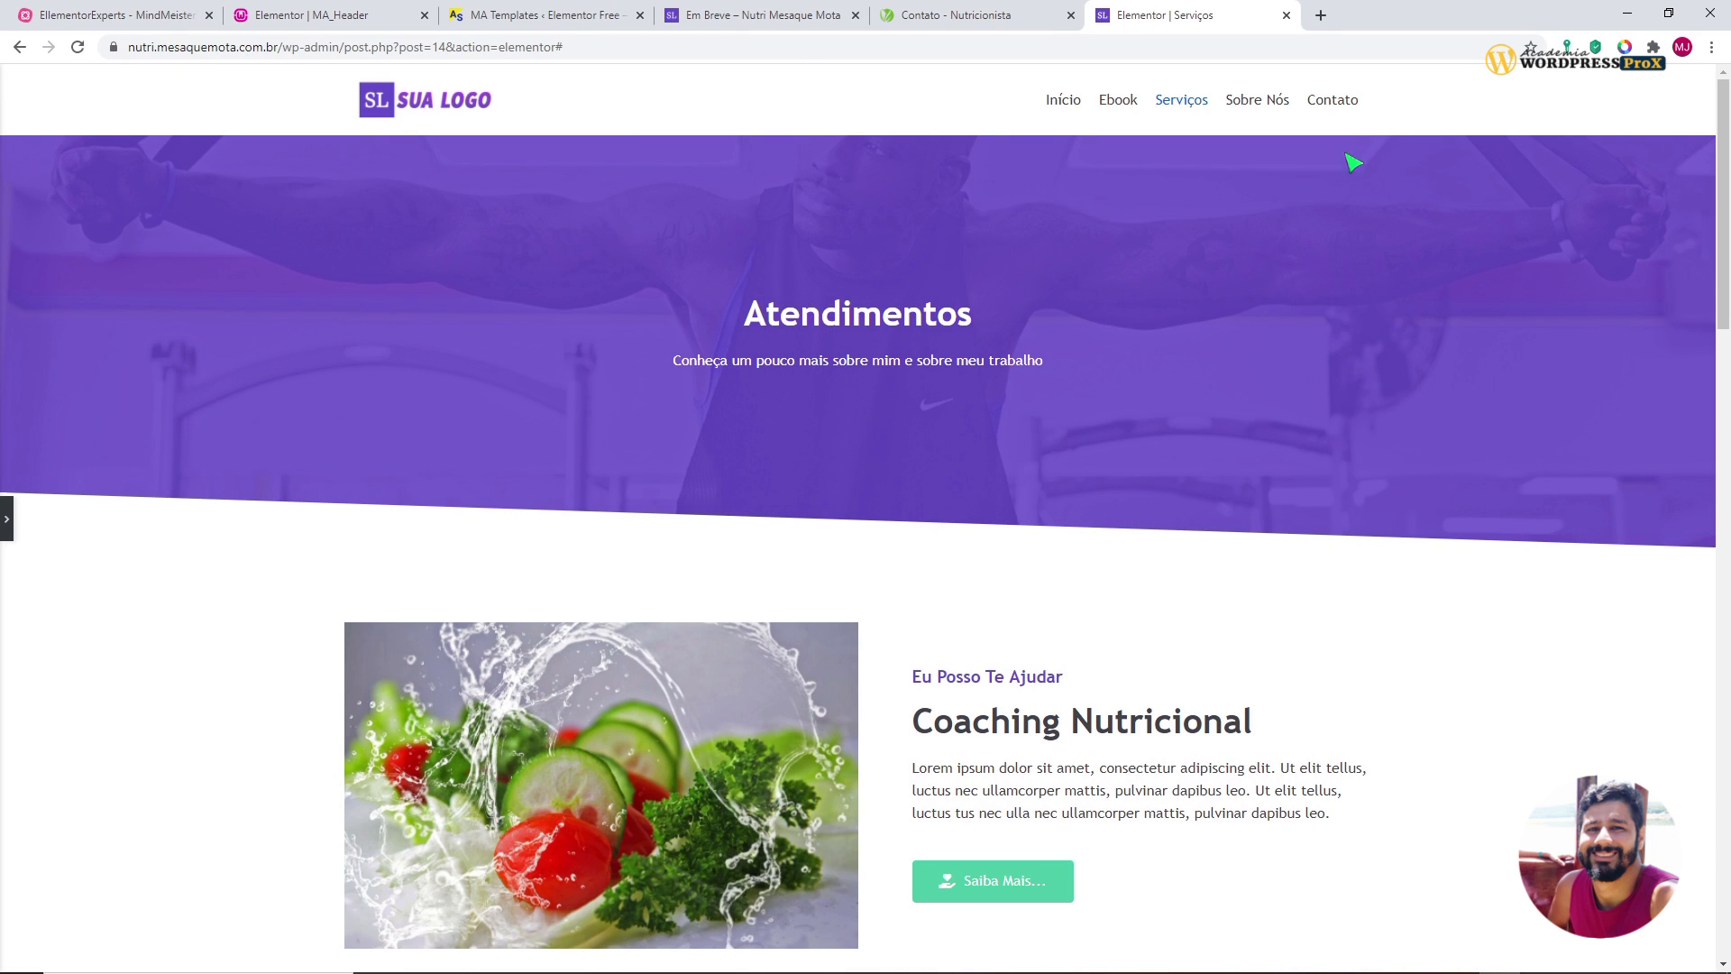
{"action": "left_click", "coordinate": [6, 519]}
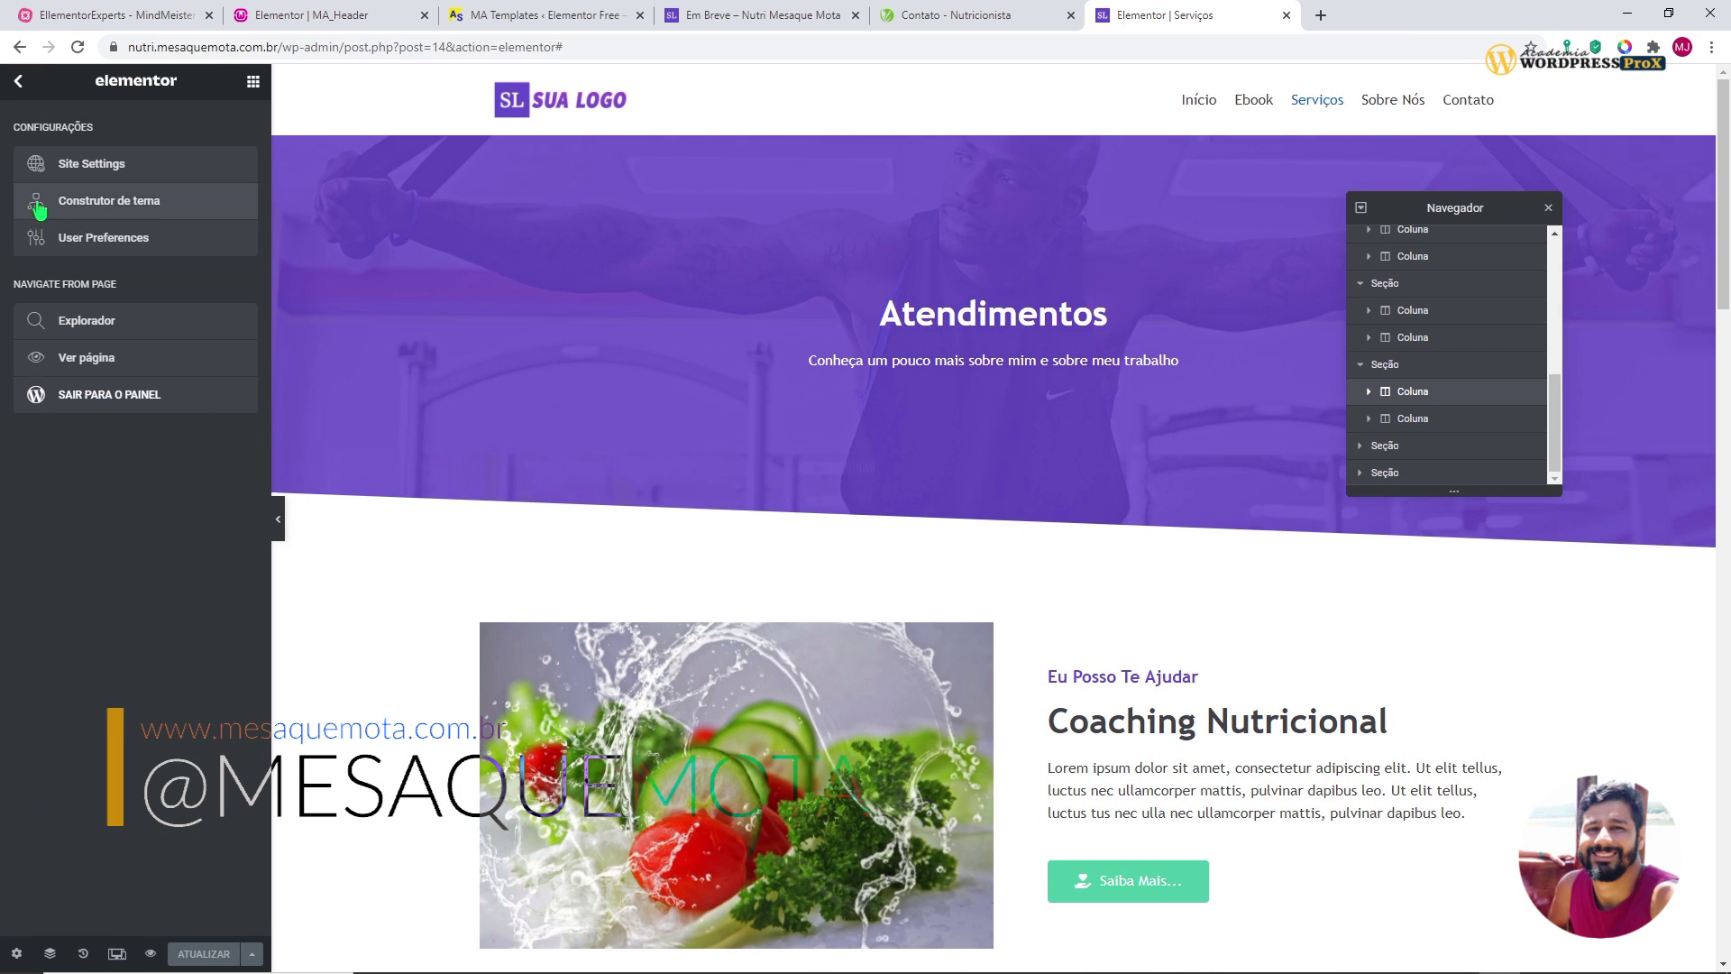
{"action": "left_click", "coordinate": [18, 80]}
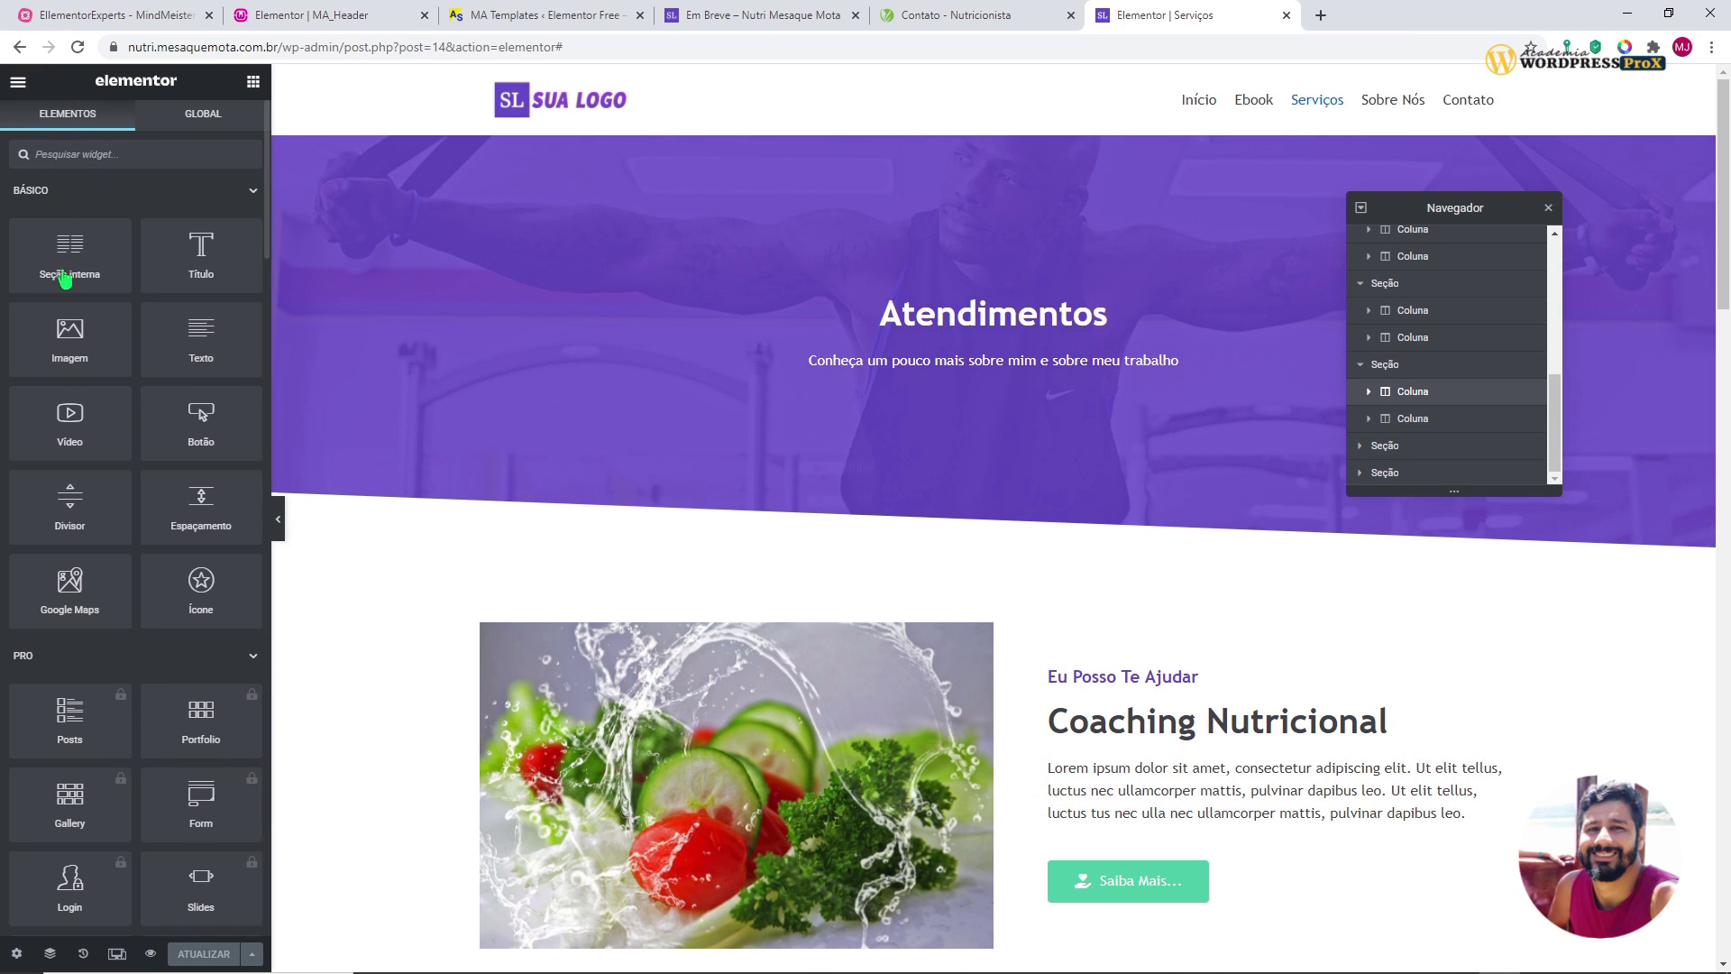
{"action": "left_click", "coordinate": [18, 80]}
{"action": "left_click", "coordinate": [84, 397]}
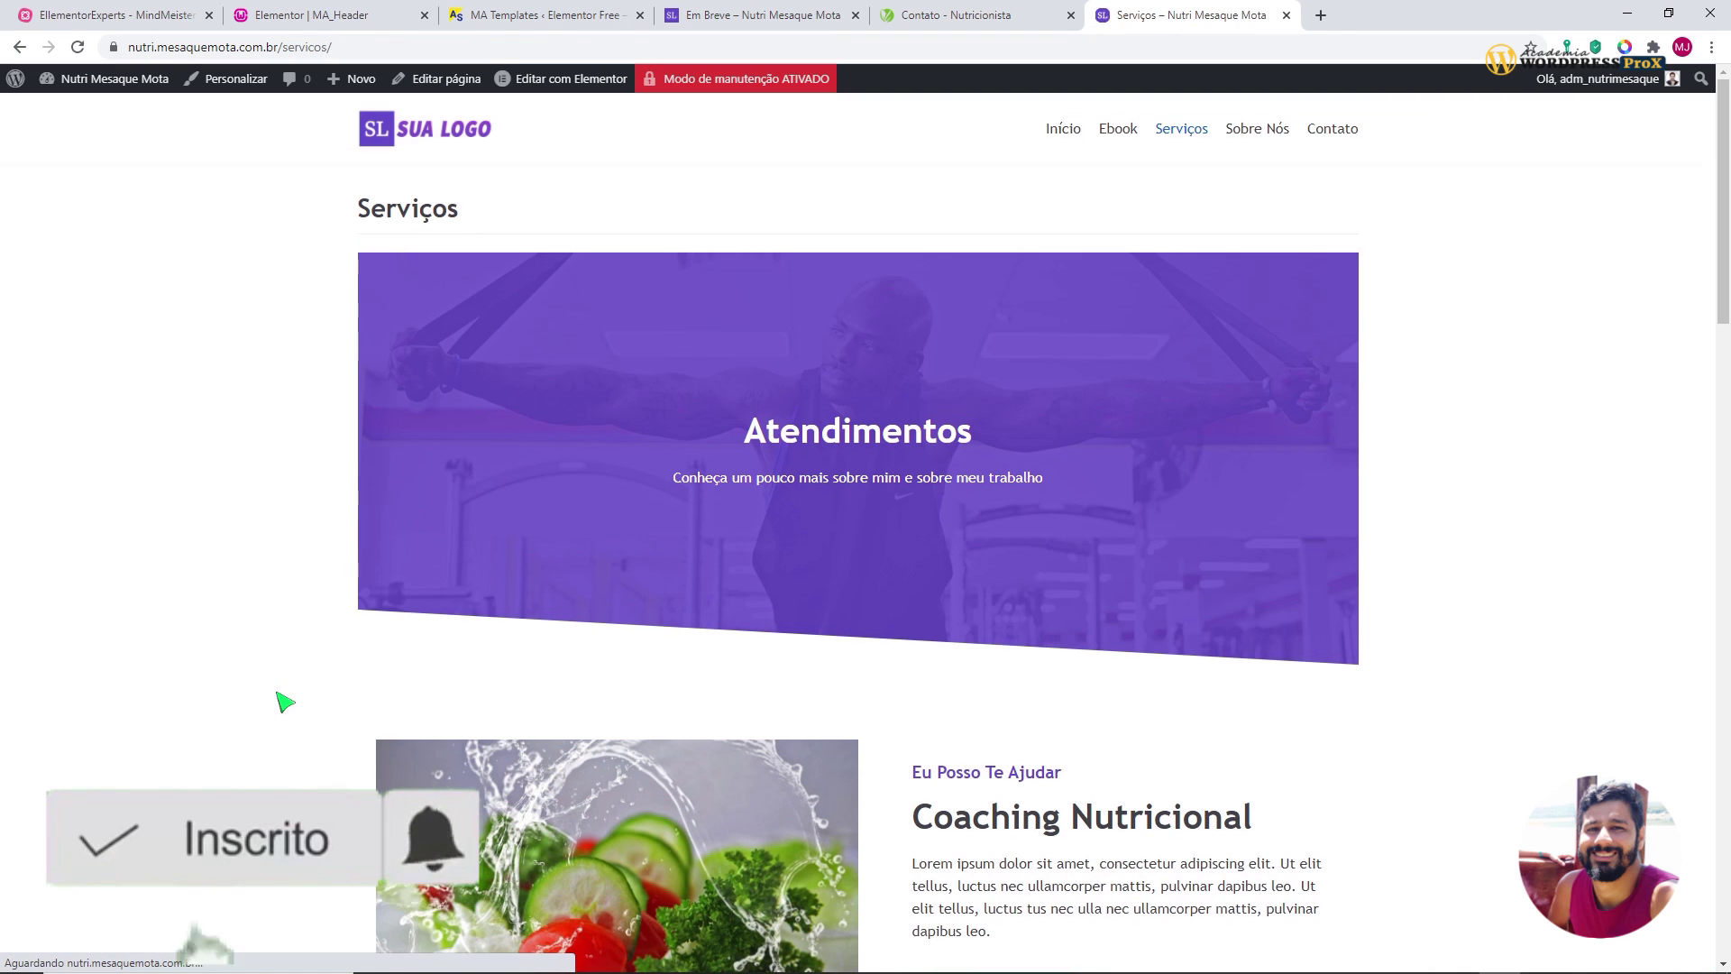
{"action": "scroll", "coordinate": [286, 704], "scroll_direction": "down", "scroll_amount": 20}
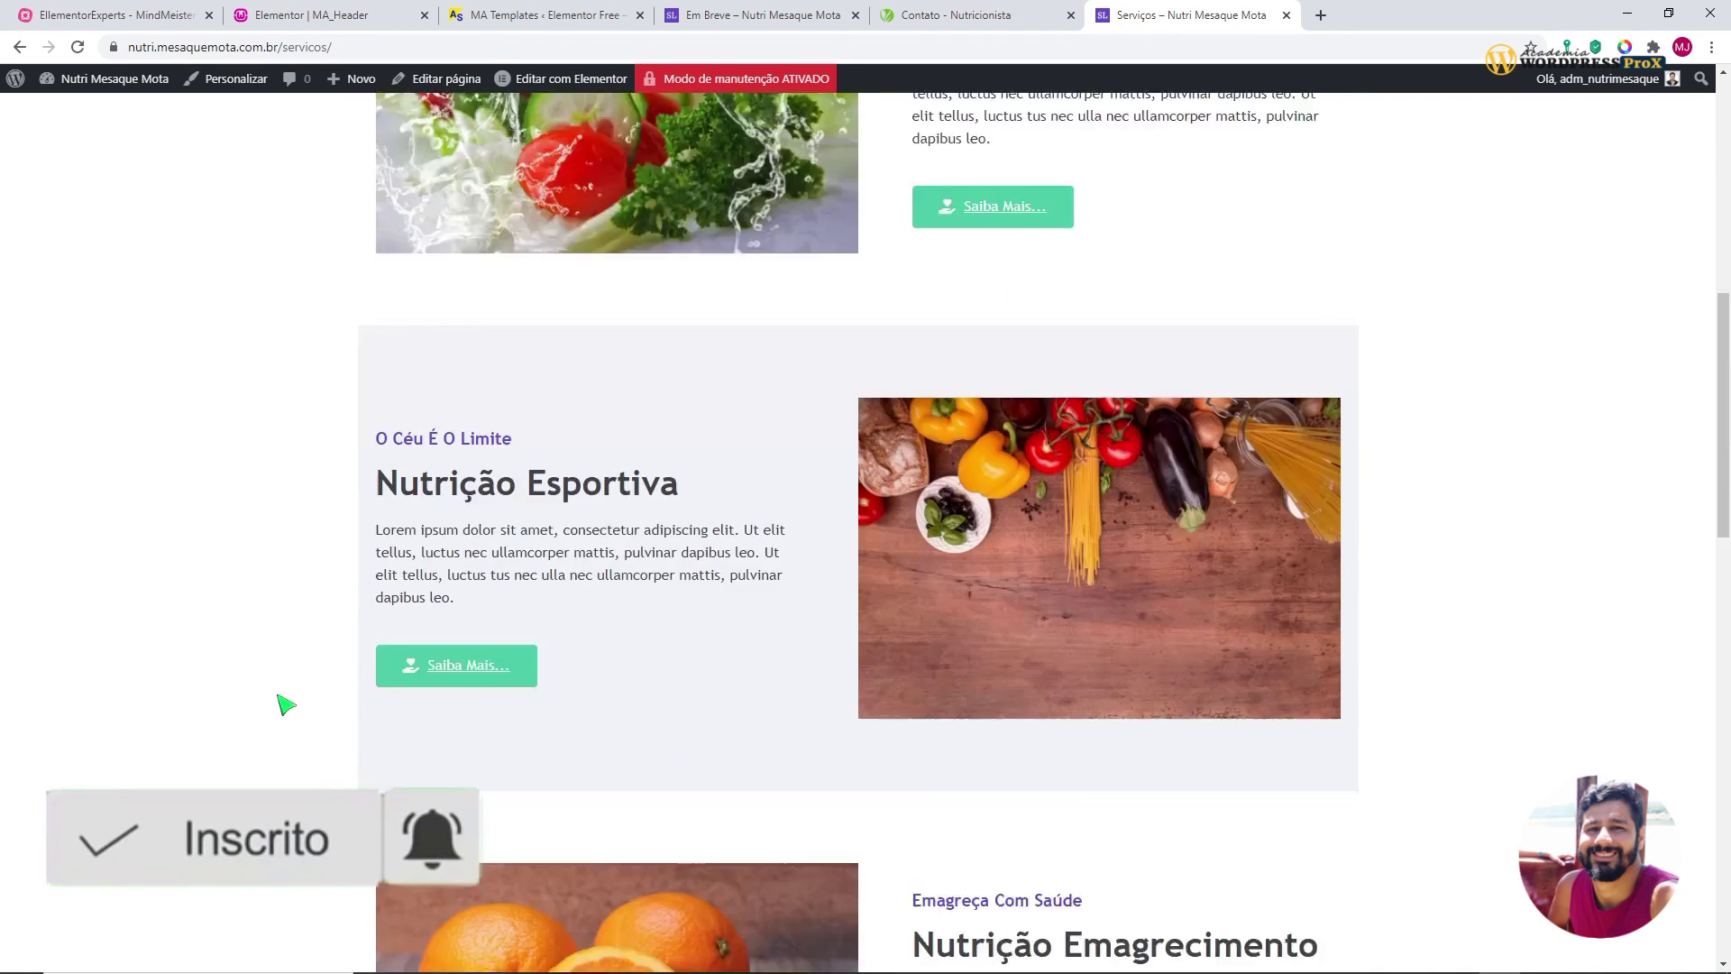
{"action": "scroll", "coordinate": [285, 704], "scroll_direction": "up", "scroll_amount": 20}
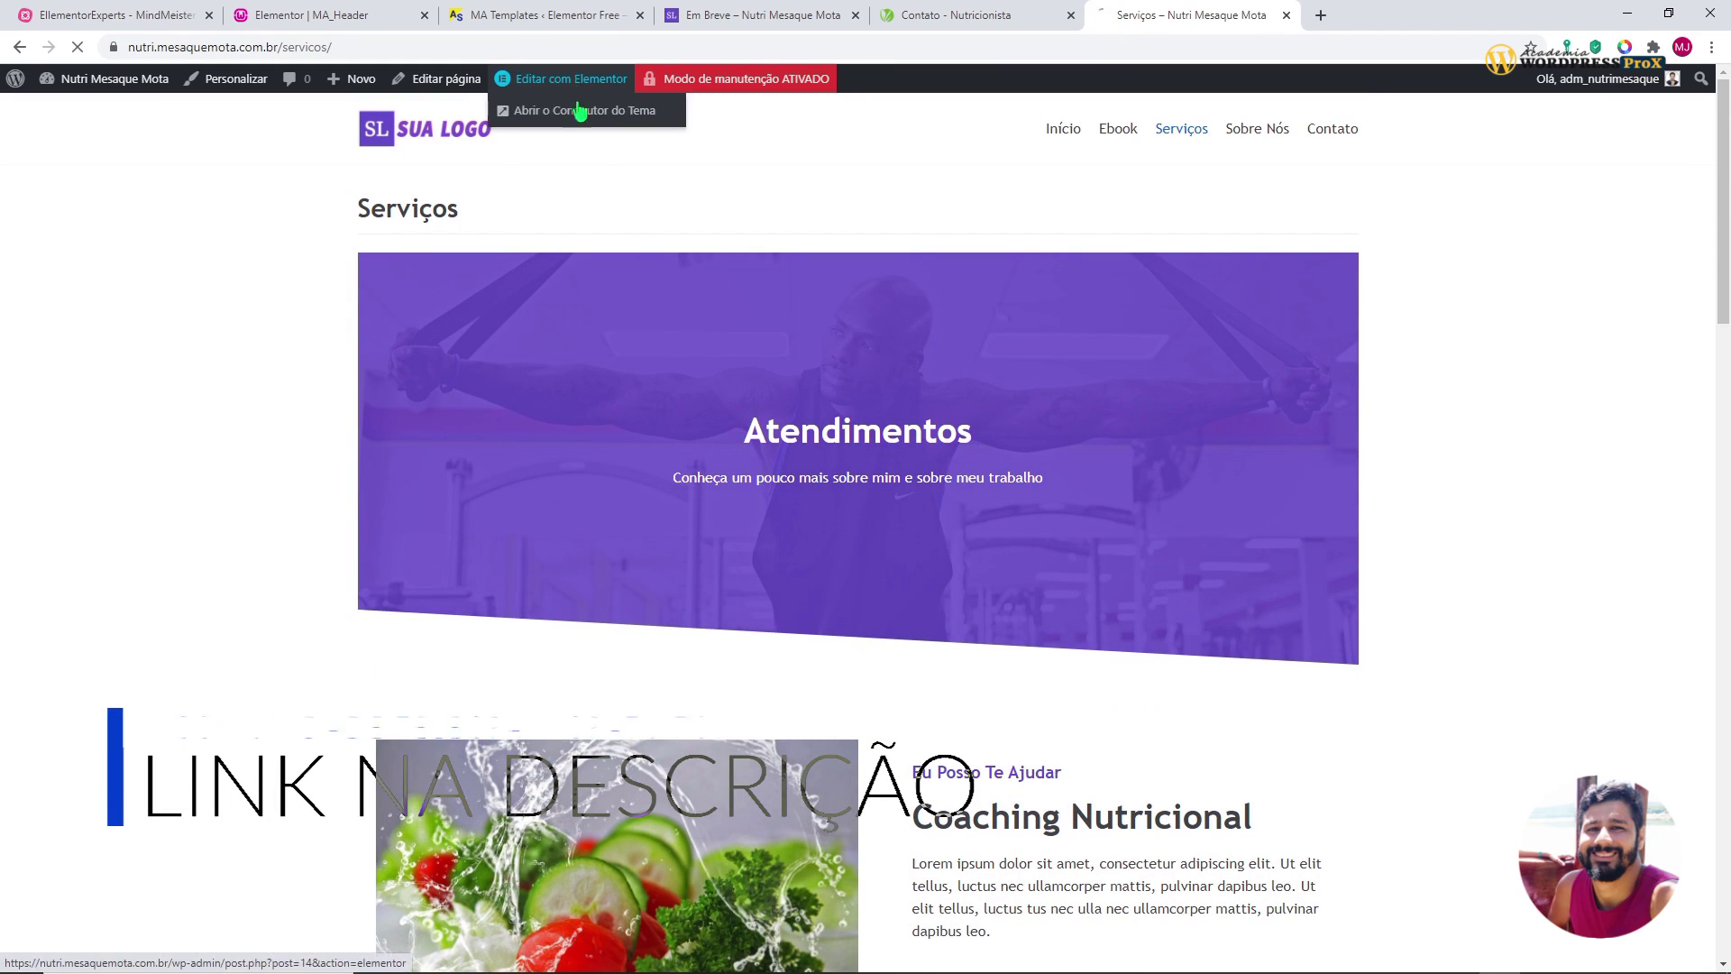
- Reopen the Serviços page in Elementor, set its page layout to Elementor largura total and update the page
{"action": "left_click", "coordinate": [578, 104]}
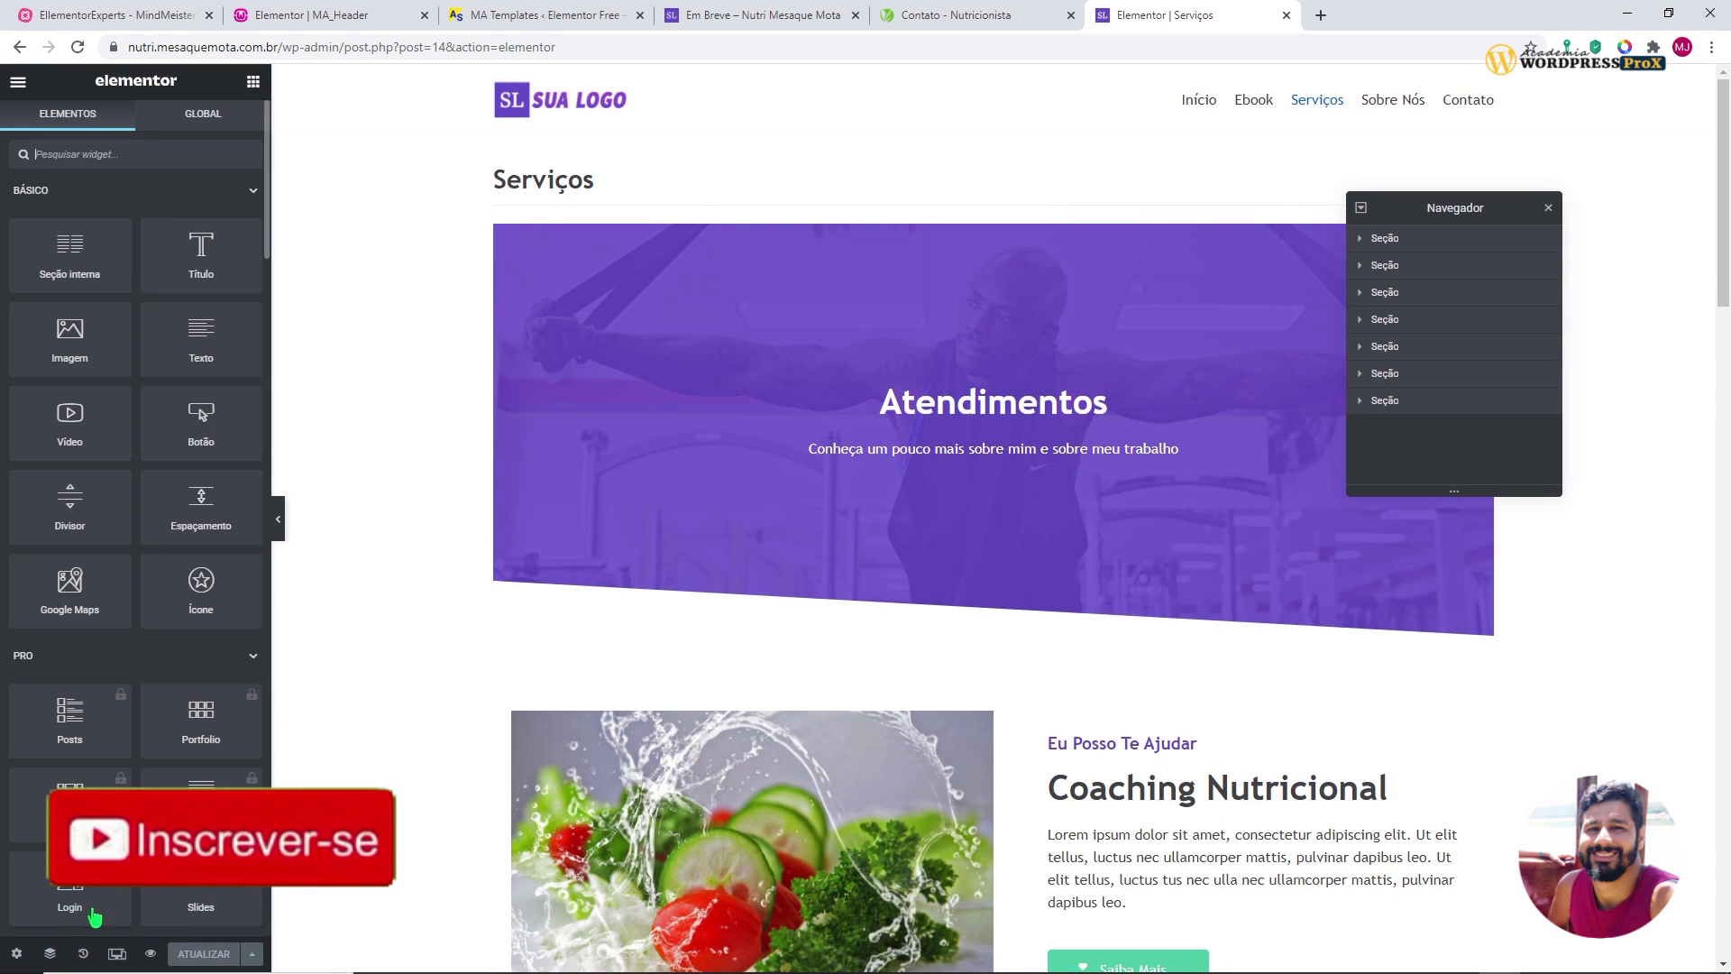
{"action": "left_click", "coordinate": [19, 954]}
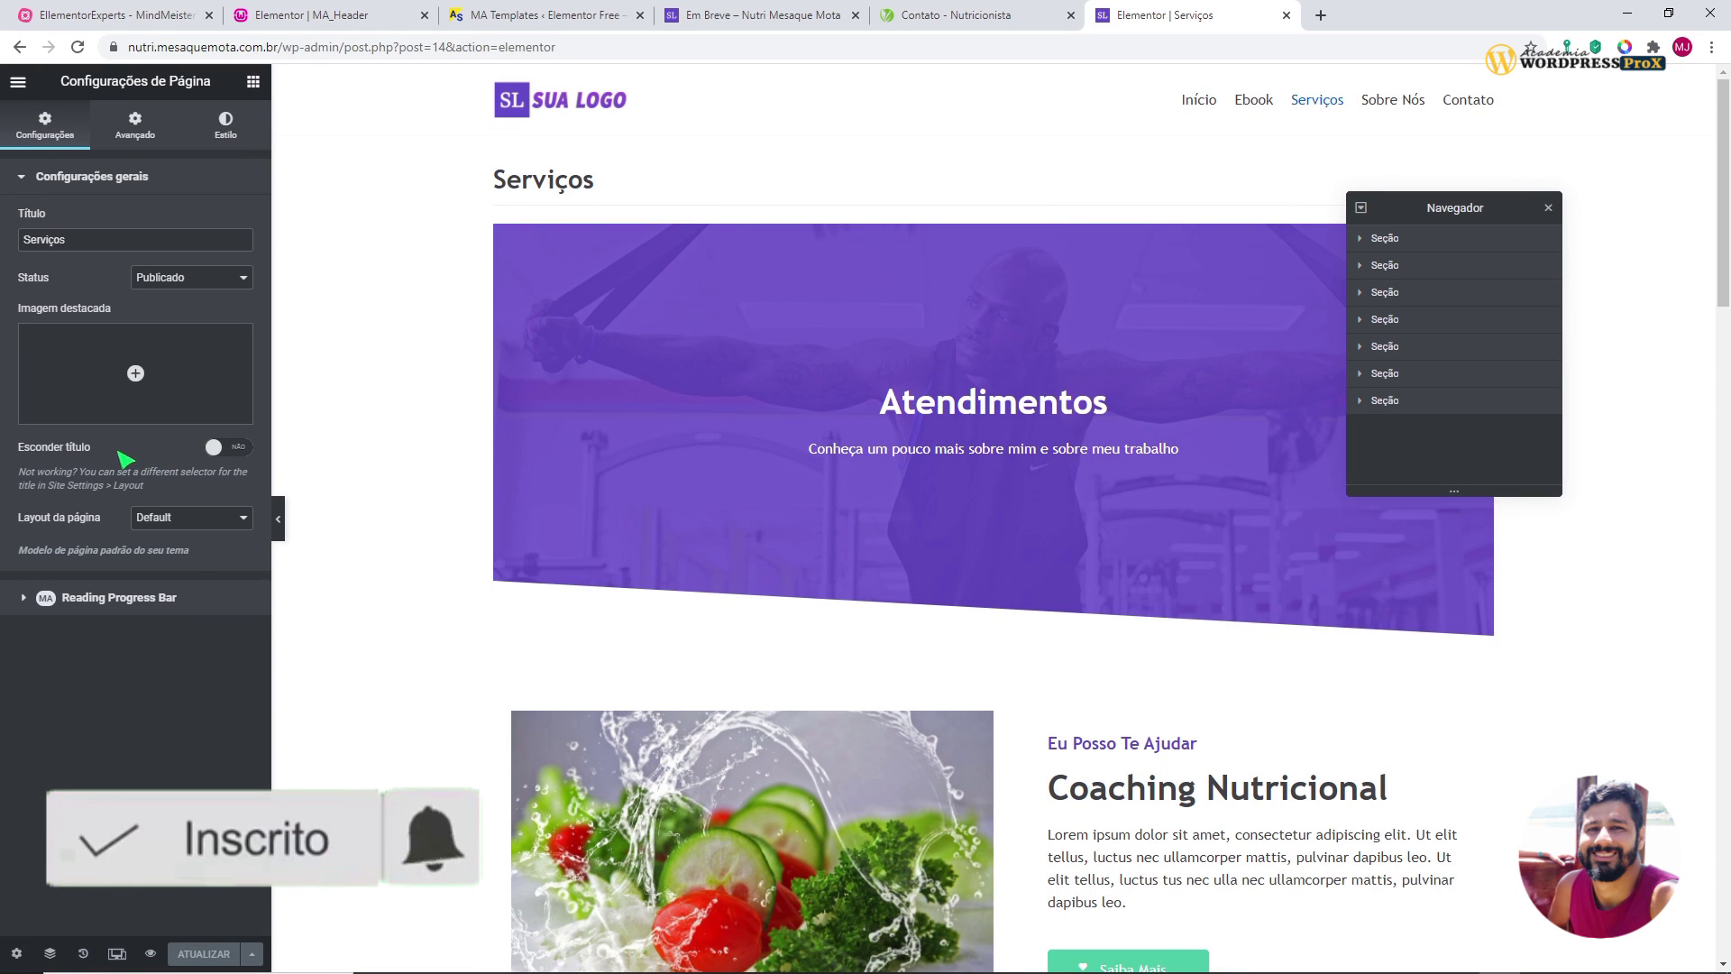
{"action": "left_click", "coordinate": [173, 525]}
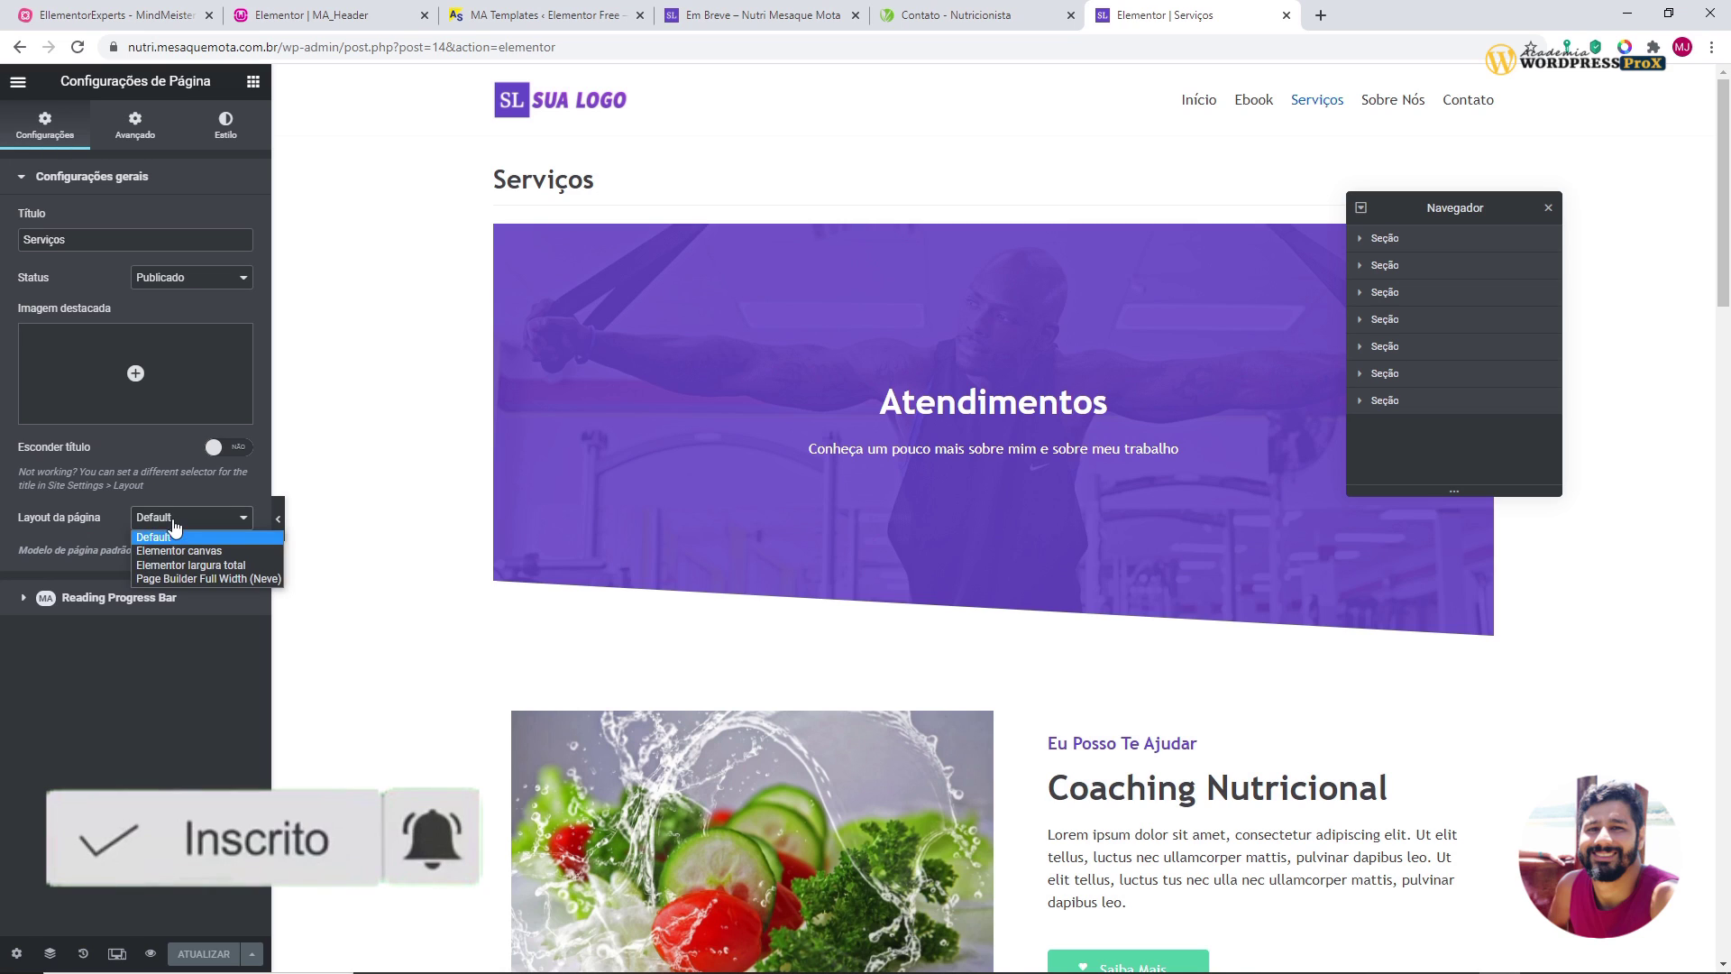
{"action": "left_click", "coordinate": [184, 565]}
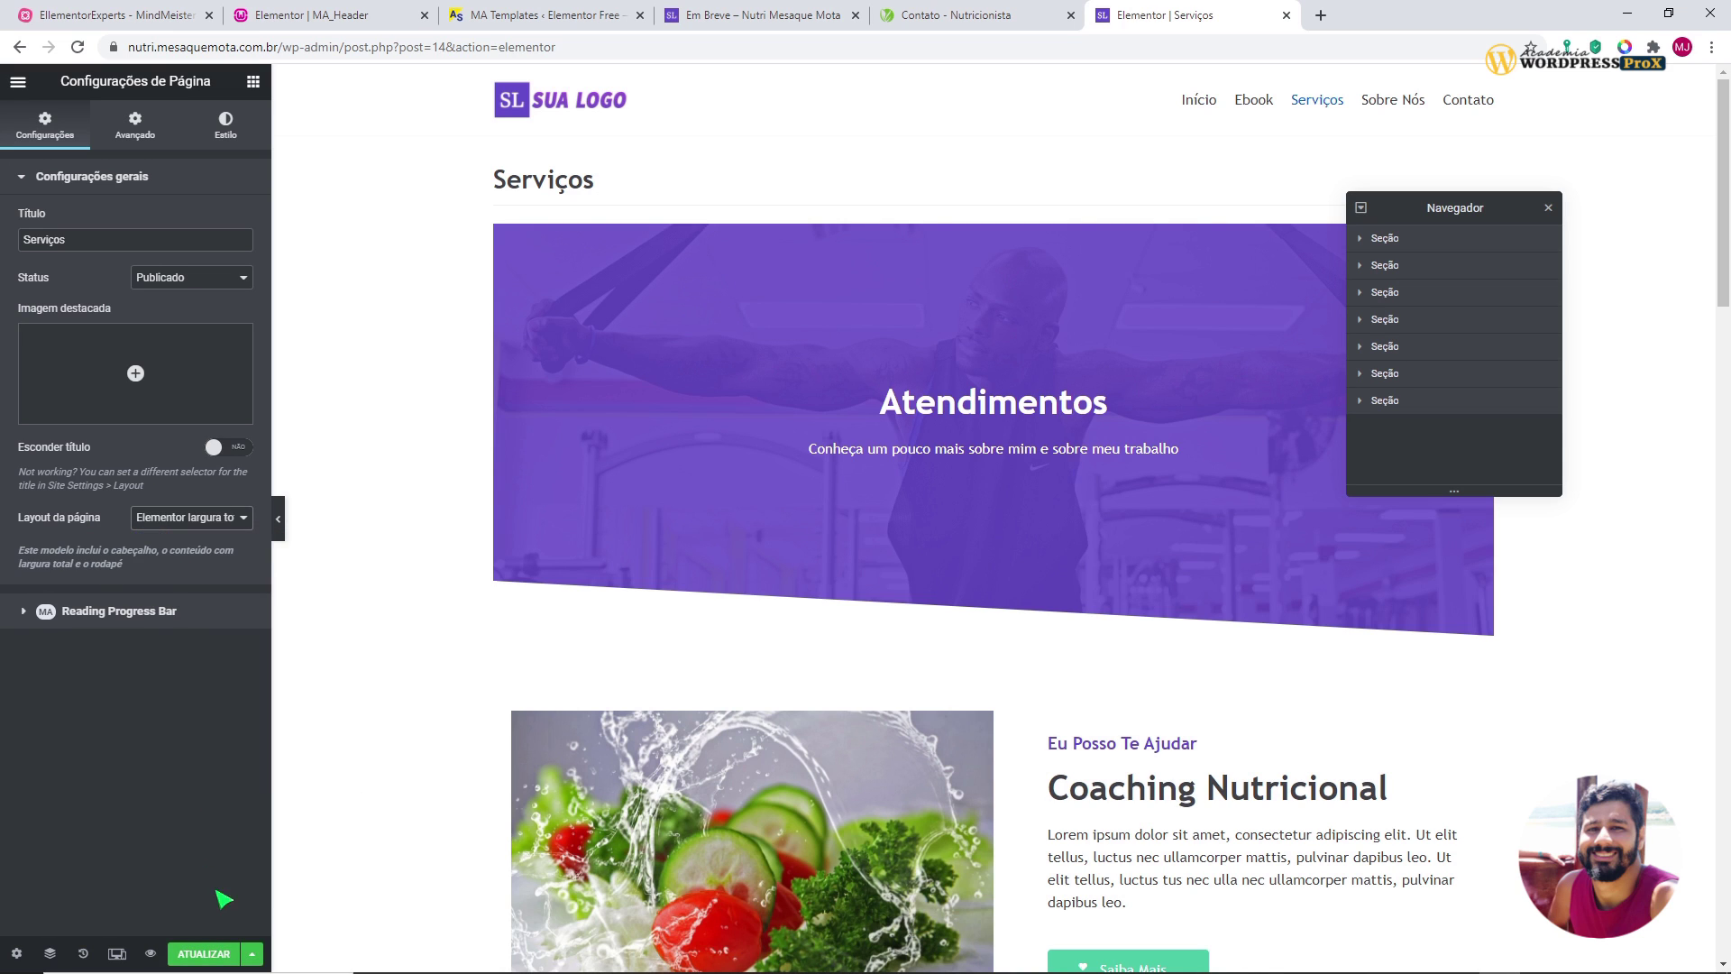
{"action": "left_click", "coordinate": [224, 952]}
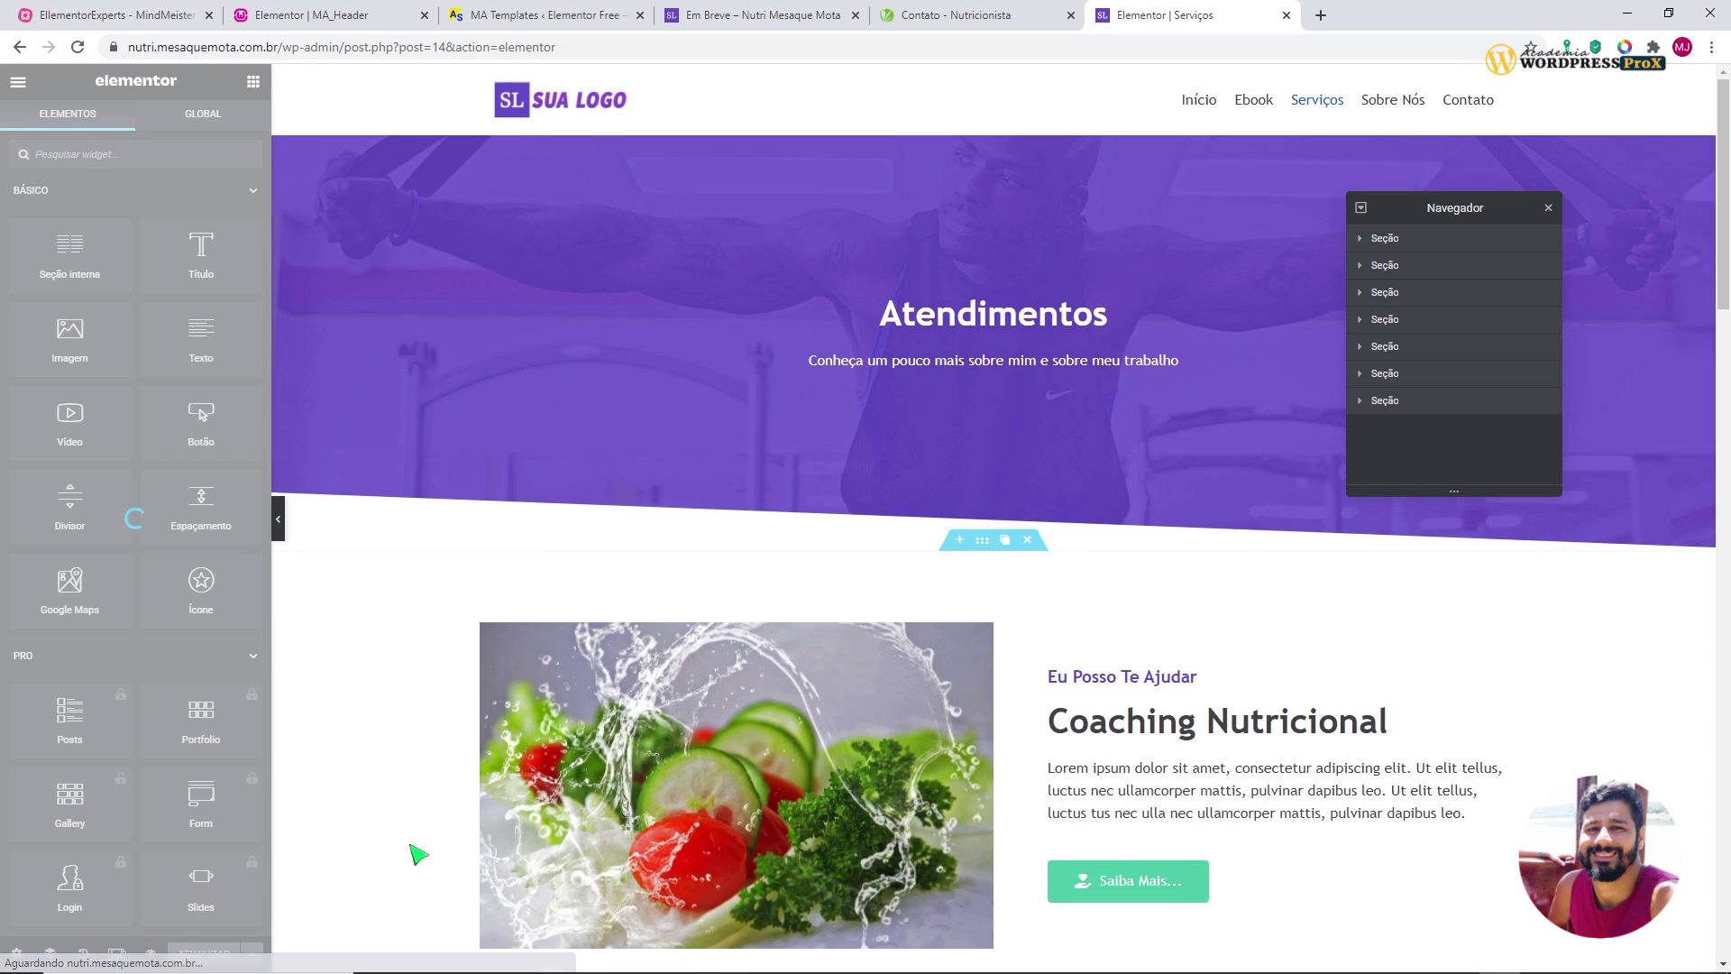
- Leave the Elementor editor and check the full-width Serviços page on the live site from header to footer
{"action": "scroll", "coordinate": [418, 850], "scroll_direction": "down", "scroll_amount": 12}
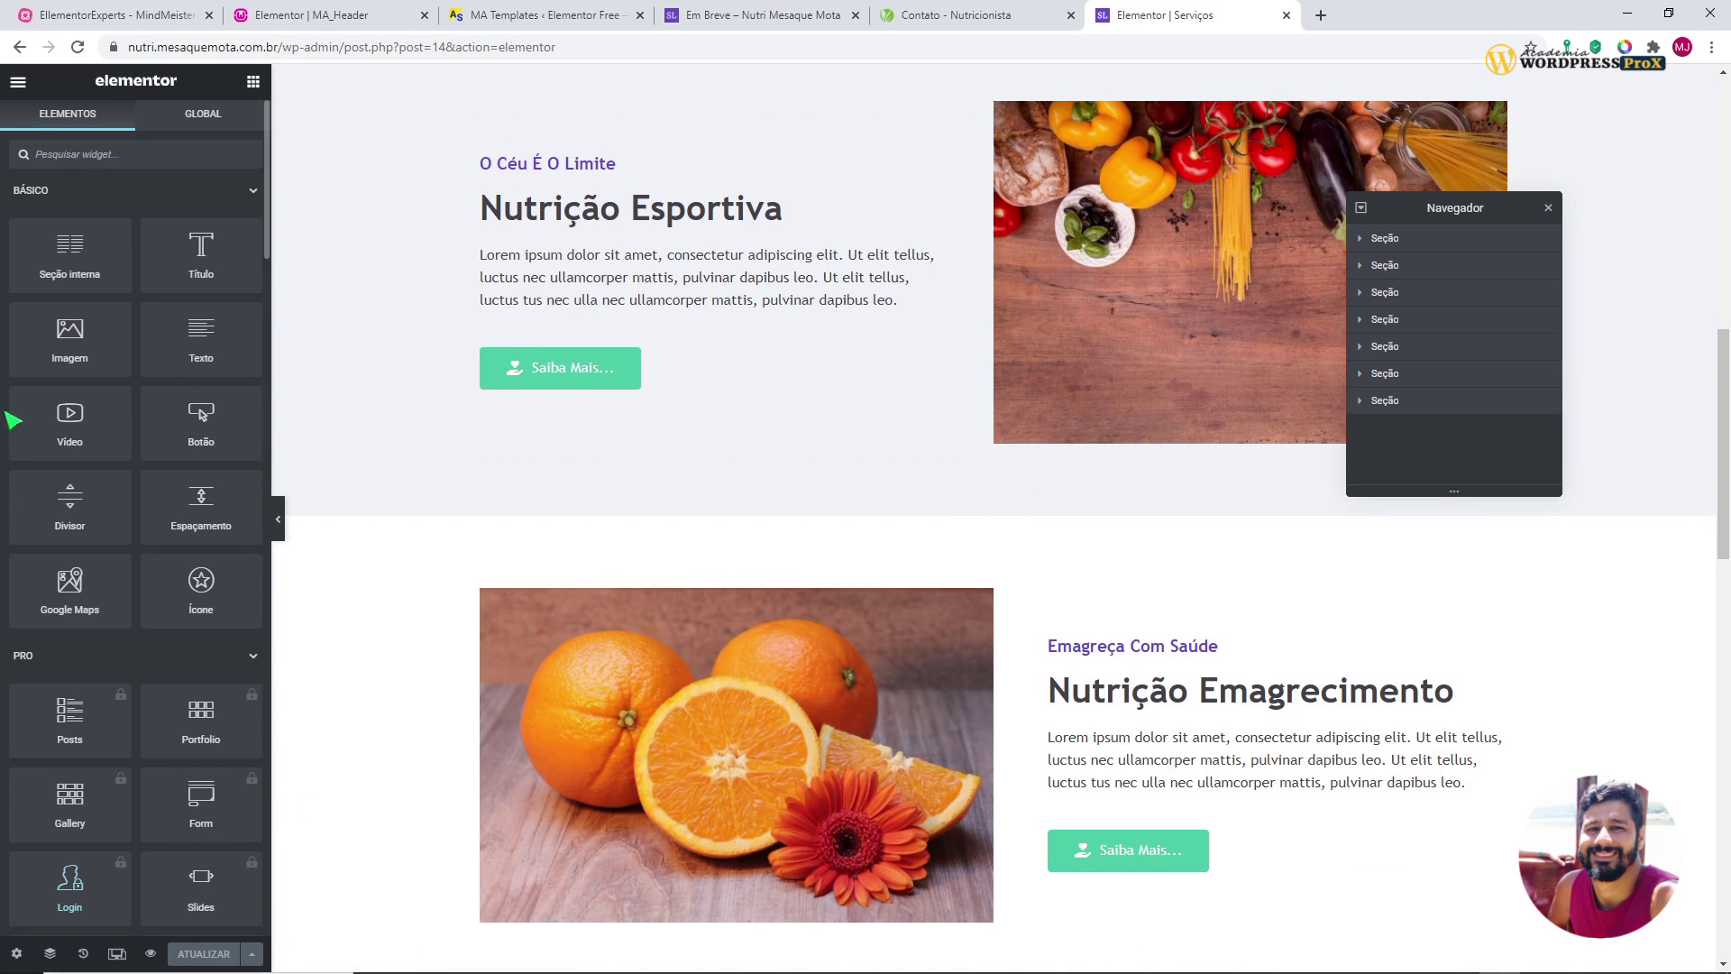
{"action": "left_click", "coordinate": [18, 81]}
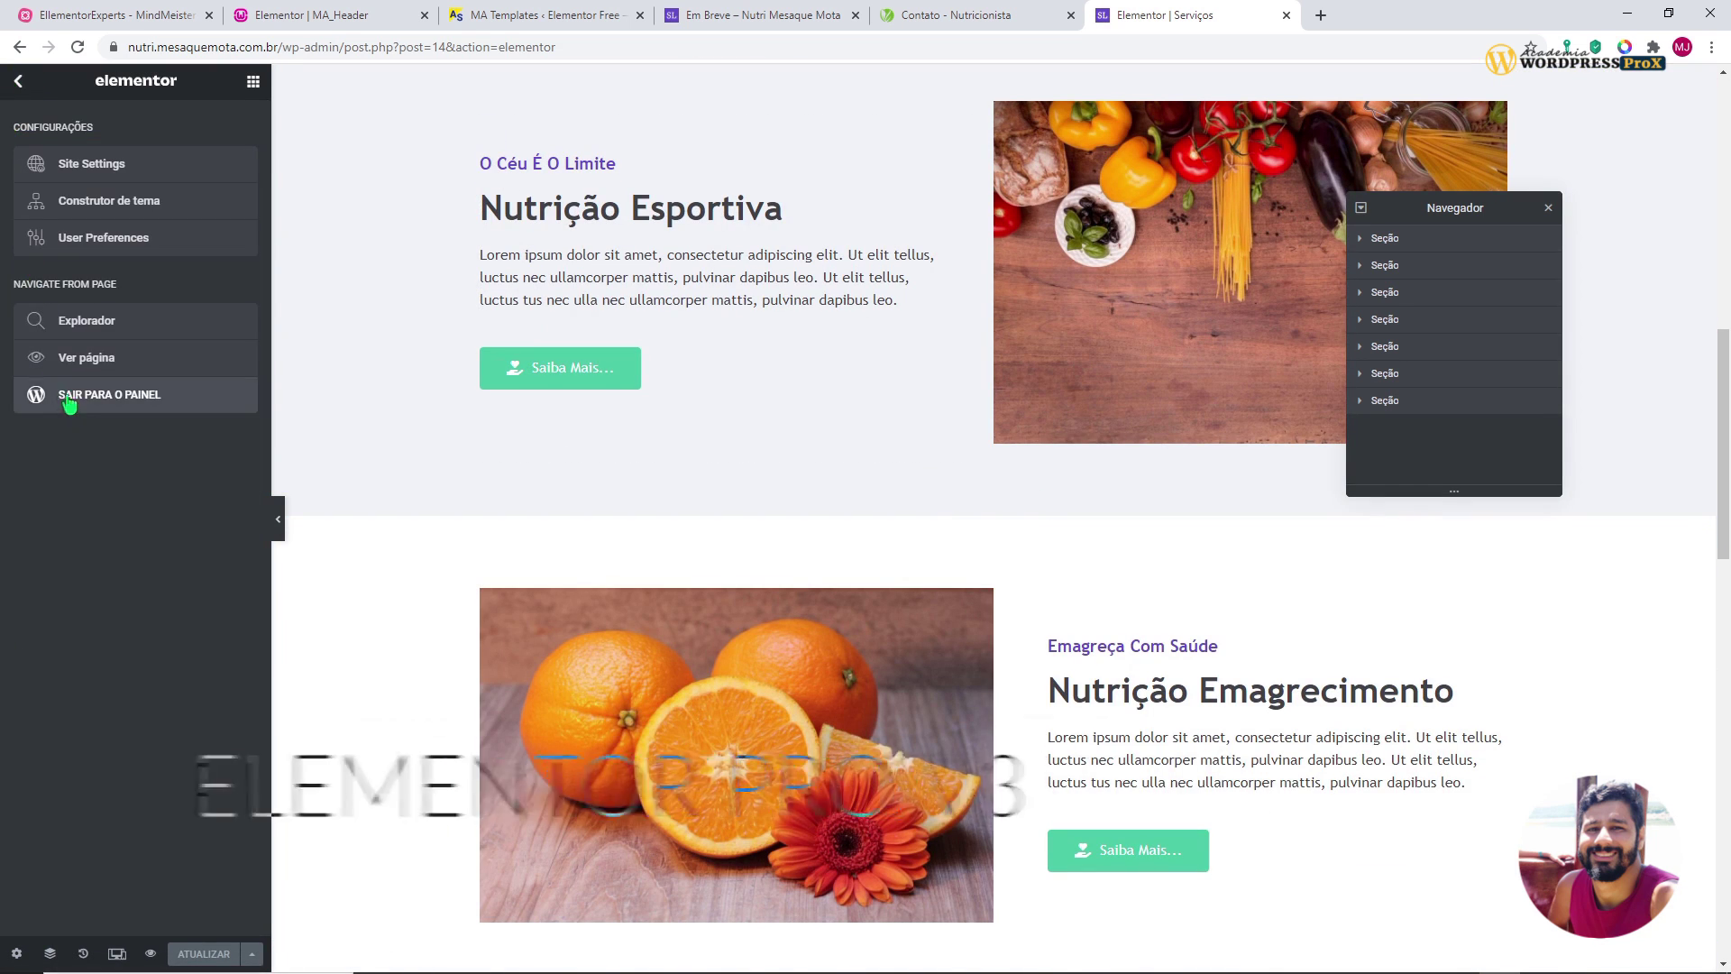
{"action": "left_click", "coordinate": [183, 407]}
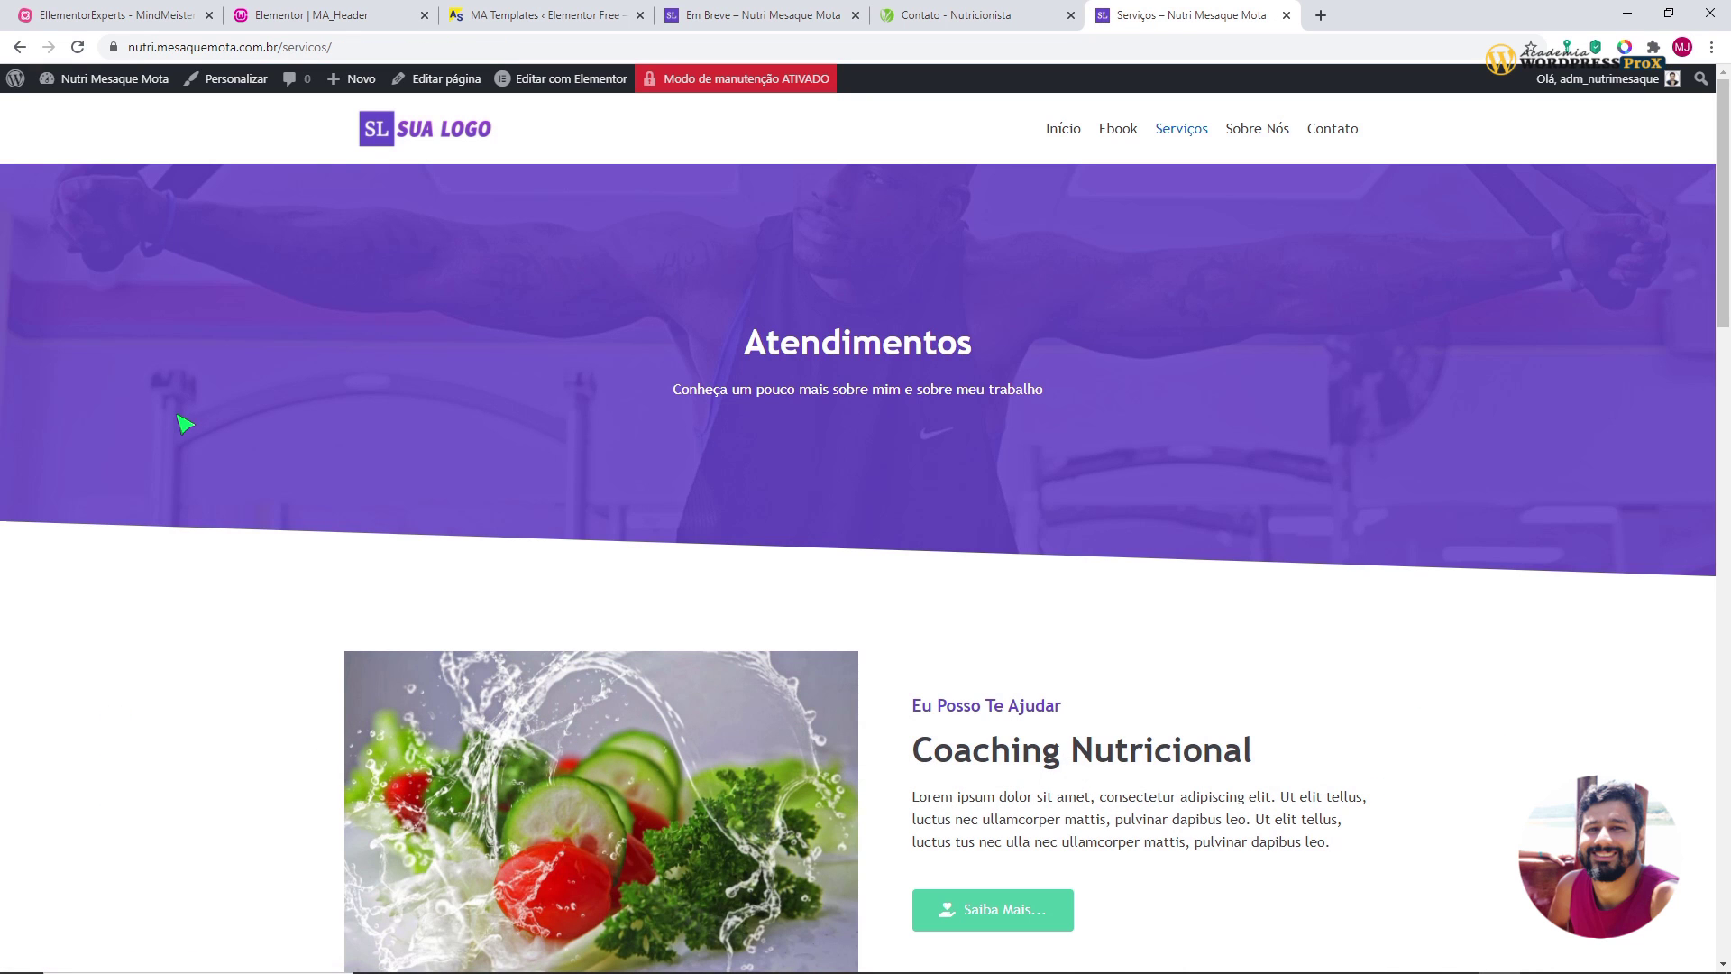
{"action": "scroll", "coordinate": [765, 530], "scroll_direction": "down", "scroll_amount": 20}
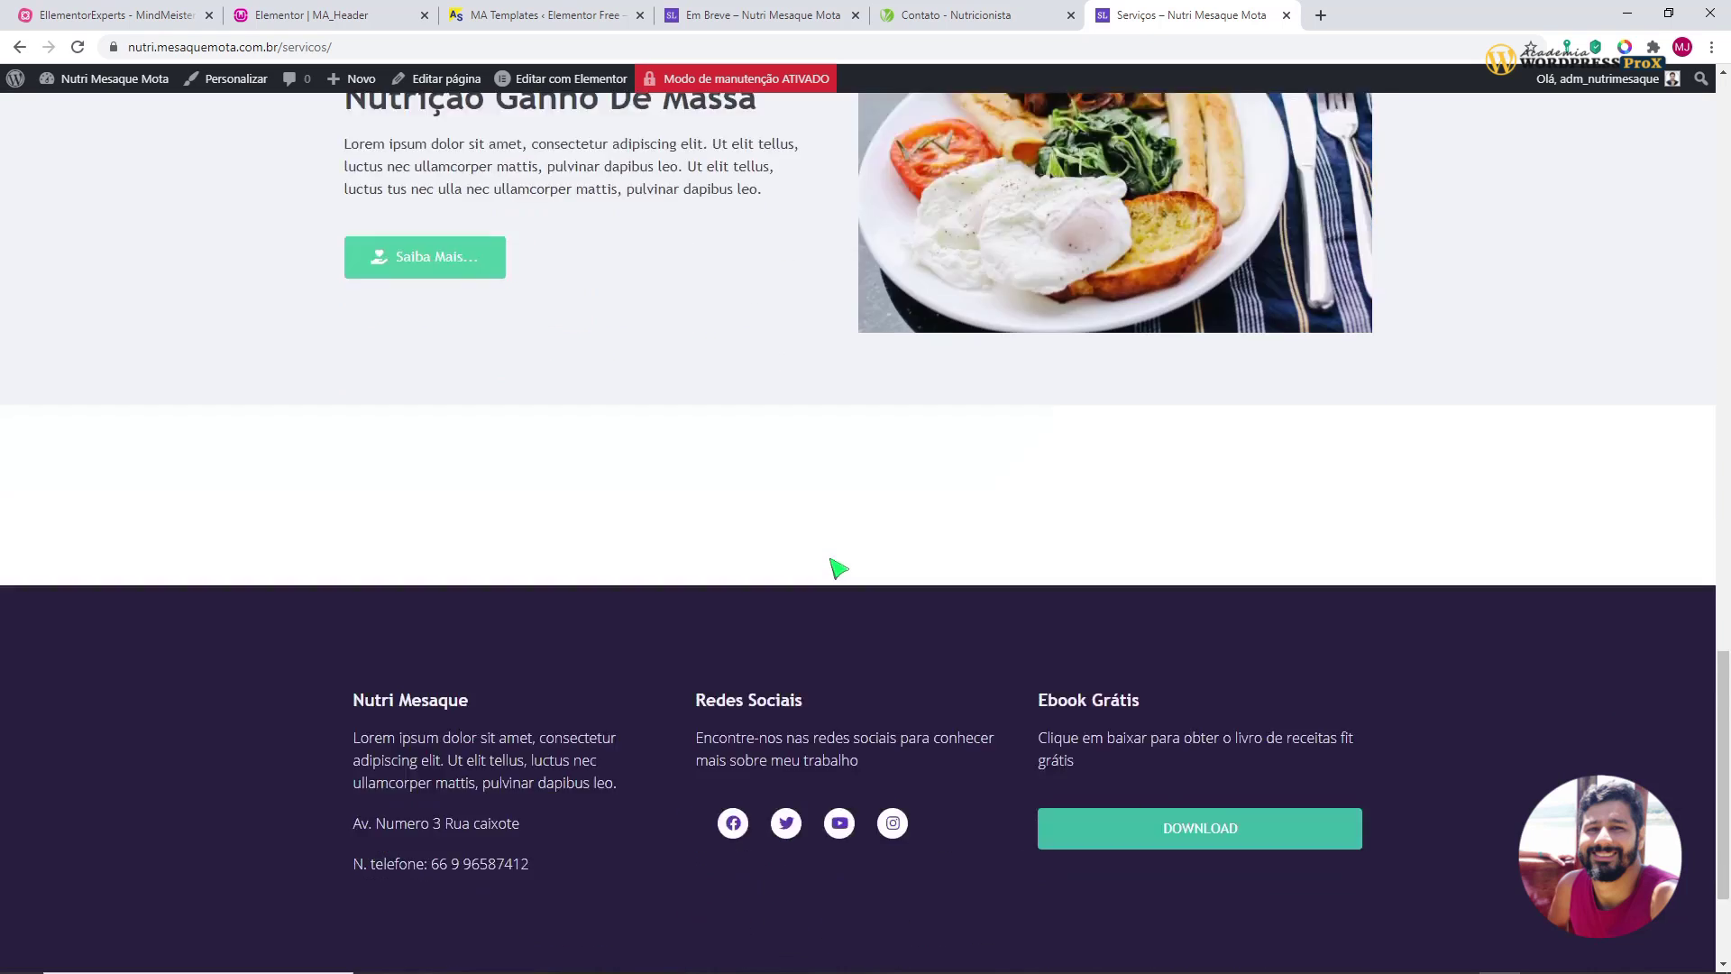
{"action": "scroll", "coordinate": [838, 568], "scroll_direction": "down", "scroll_amount": 2}
{"action": "scroll", "coordinate": [868, 579], "scroll_direction": "up", "scroll_amount": 20}
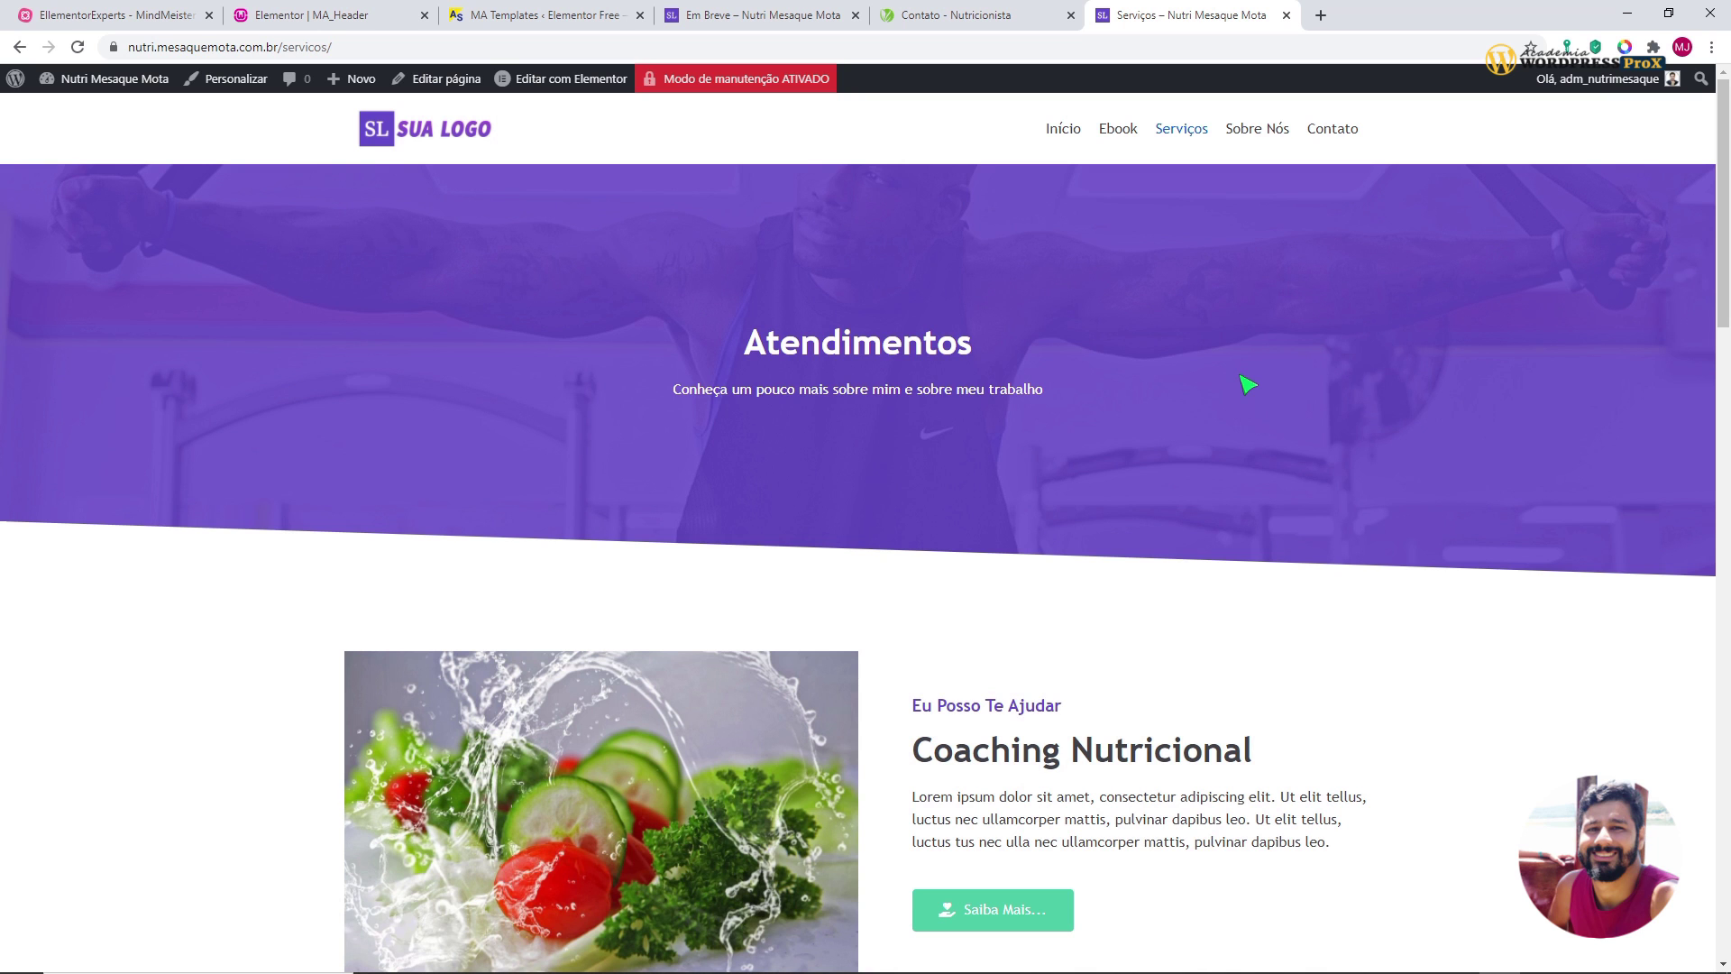
{"action": "scroll", "coordinate": [1231, 402], "scroll_direction": "down", "scroll_amount": 20}
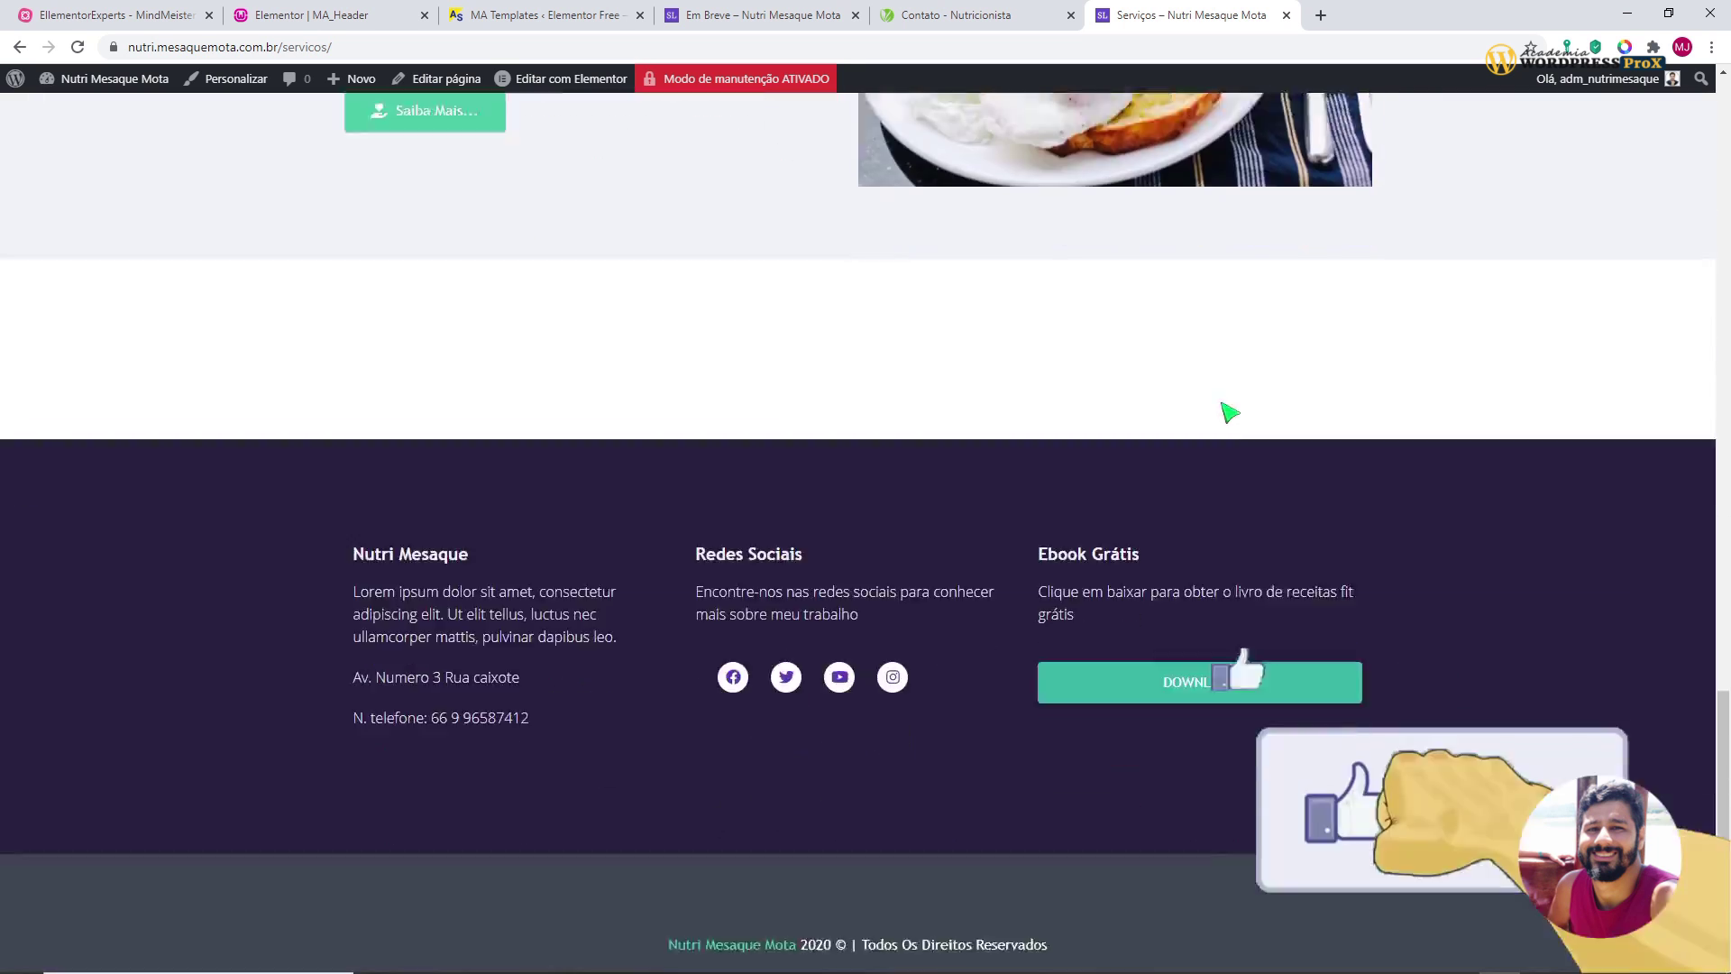
{"action": "scroll", "coordinate": [1202, 391], "scroll_direction": "up", "scroll_amount": 20}
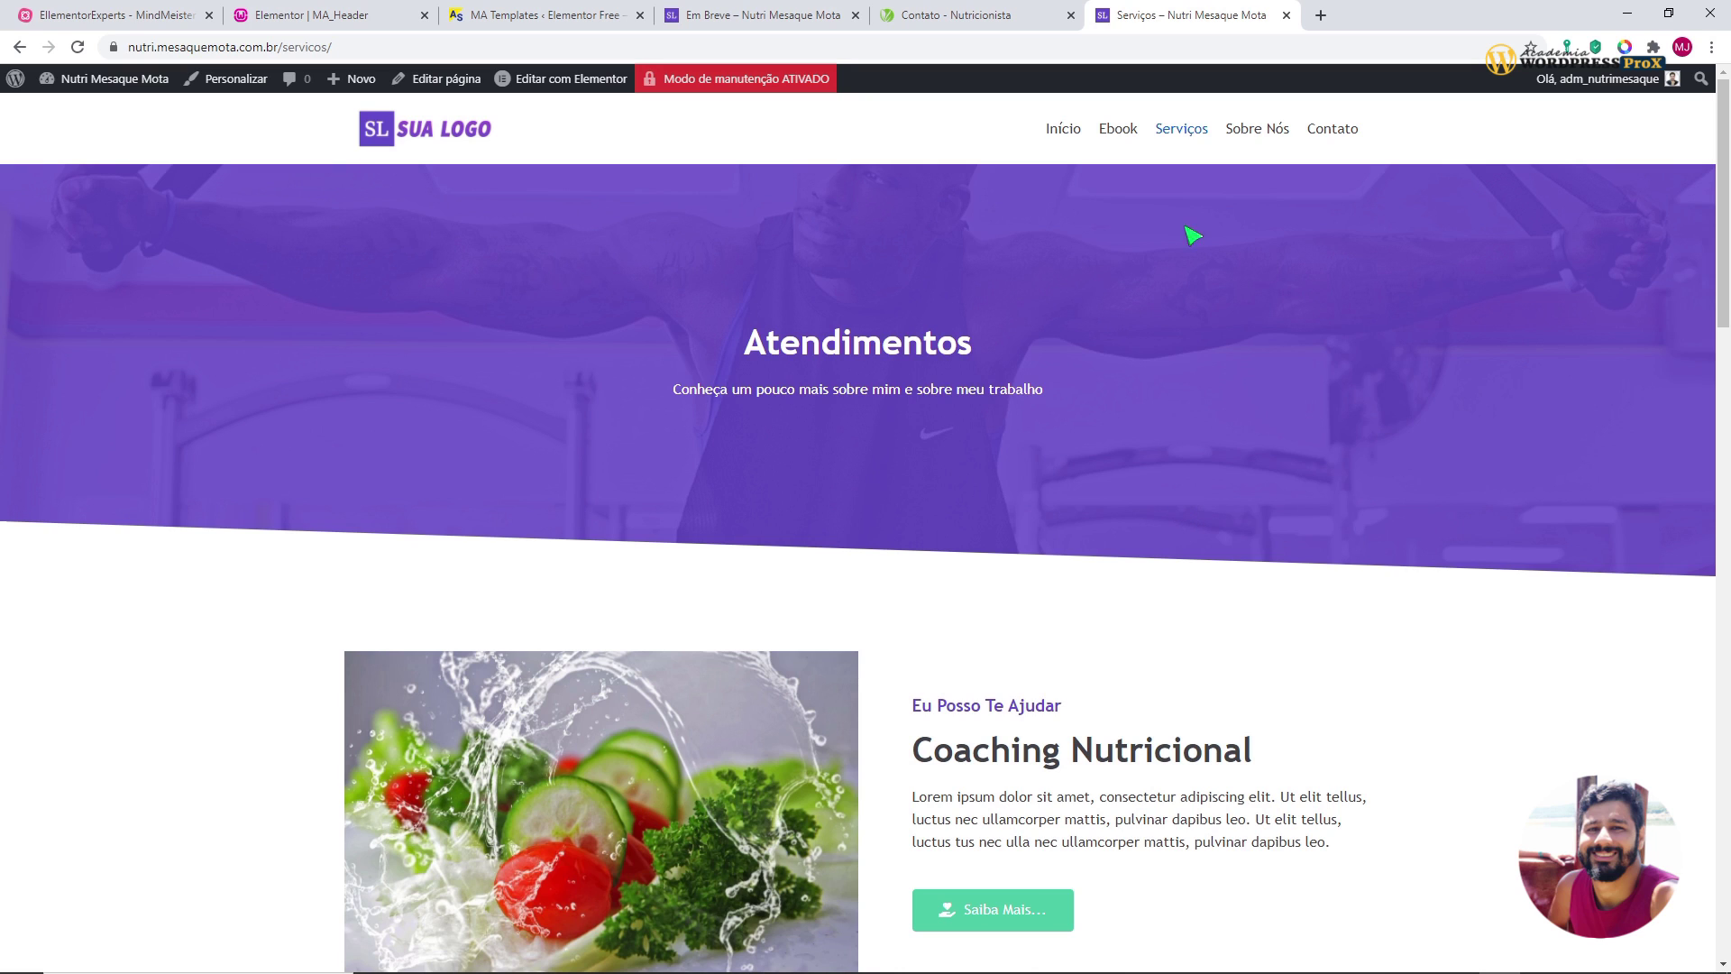
- Visit the site's Contato, Sobre Nós and Serviços pages to compare their content and header banners
{"action": "left_click", "coordinate": [1321, 139]}
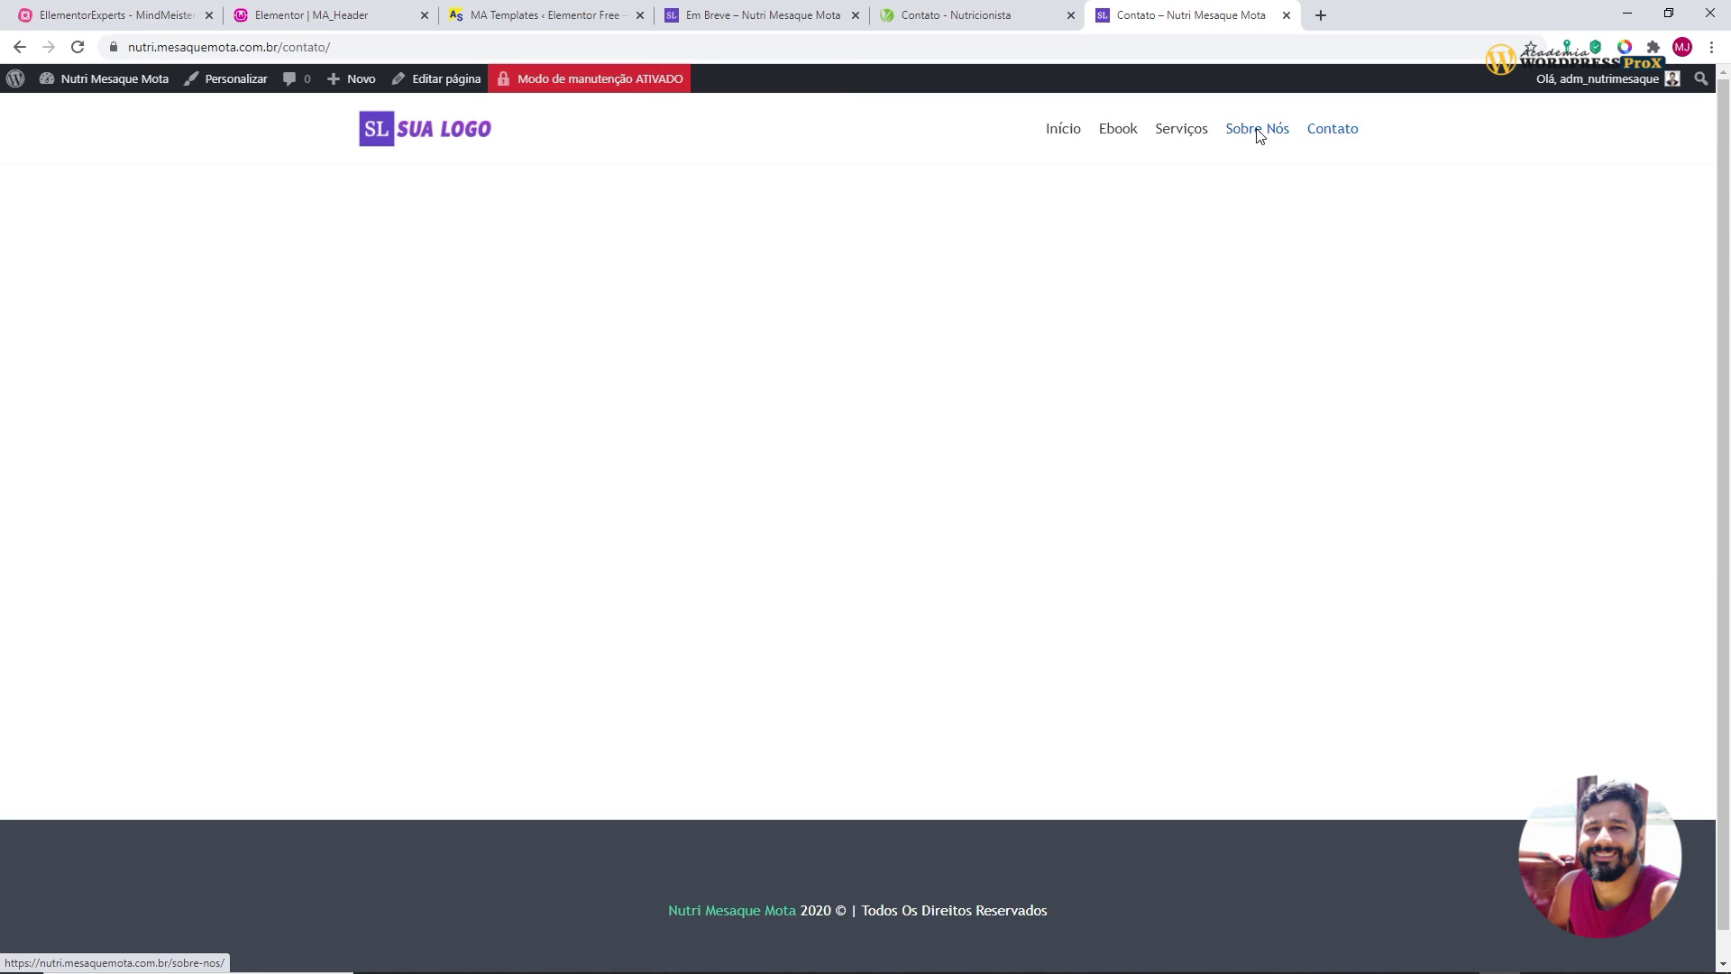
{"action": "left_click", "coordinate": [1260, 135]}
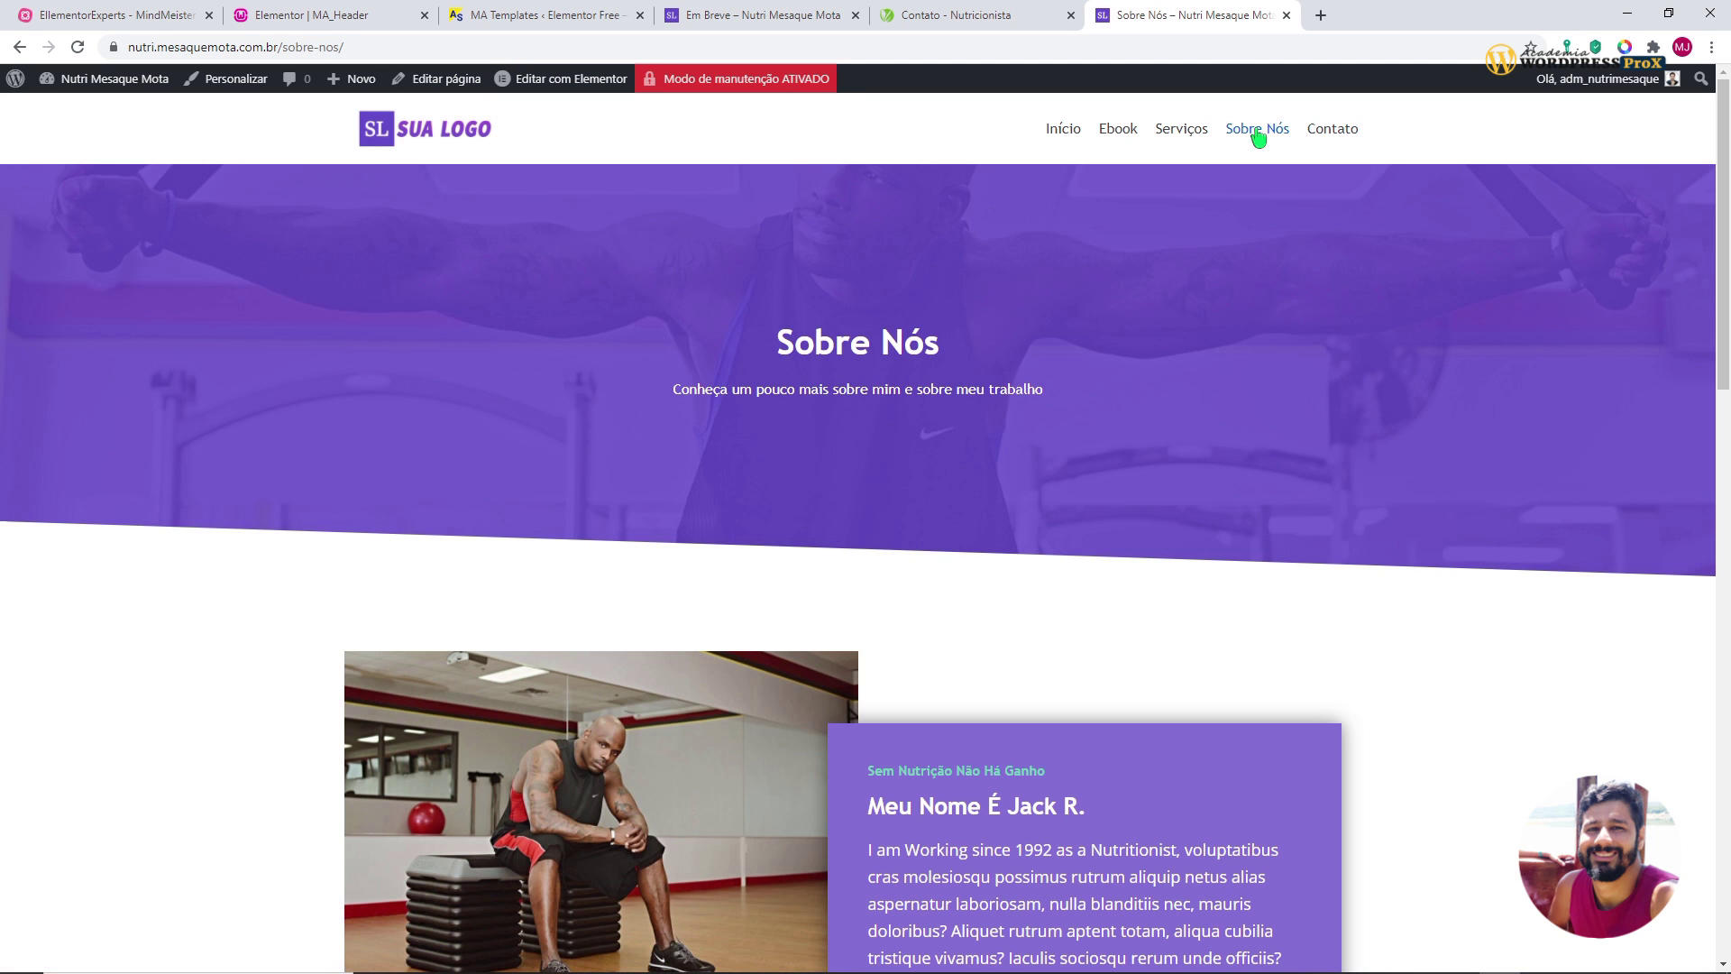
{"action": "scroll", "coordinate": [1263, 282], "scroll_direction": "down", "scroll_amount": 9}
{"action": "scroll", "coordinate": [1265, 284], "scroll_direction": "down", "scroll_amount": 5}
{"action": "scroll", "coordinate": [1267, 282], "scroll_direction": "up", "scroll_amount": 15}
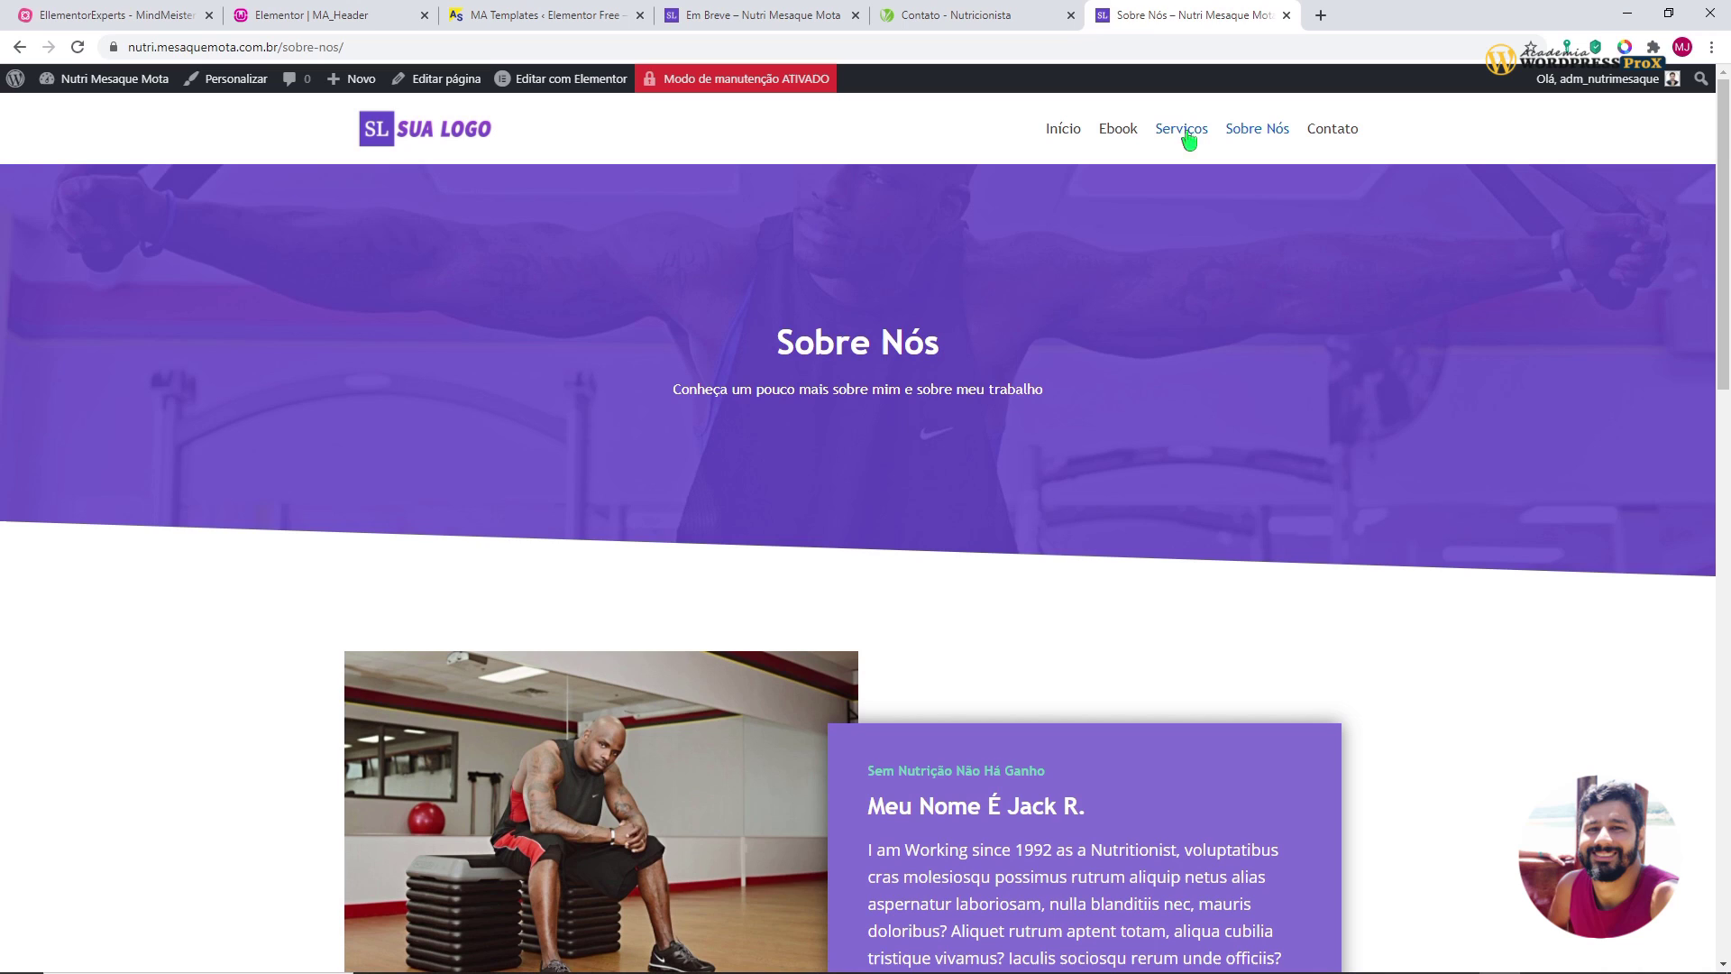
{"action": "left_click", "coordinate": [1188, 140]}
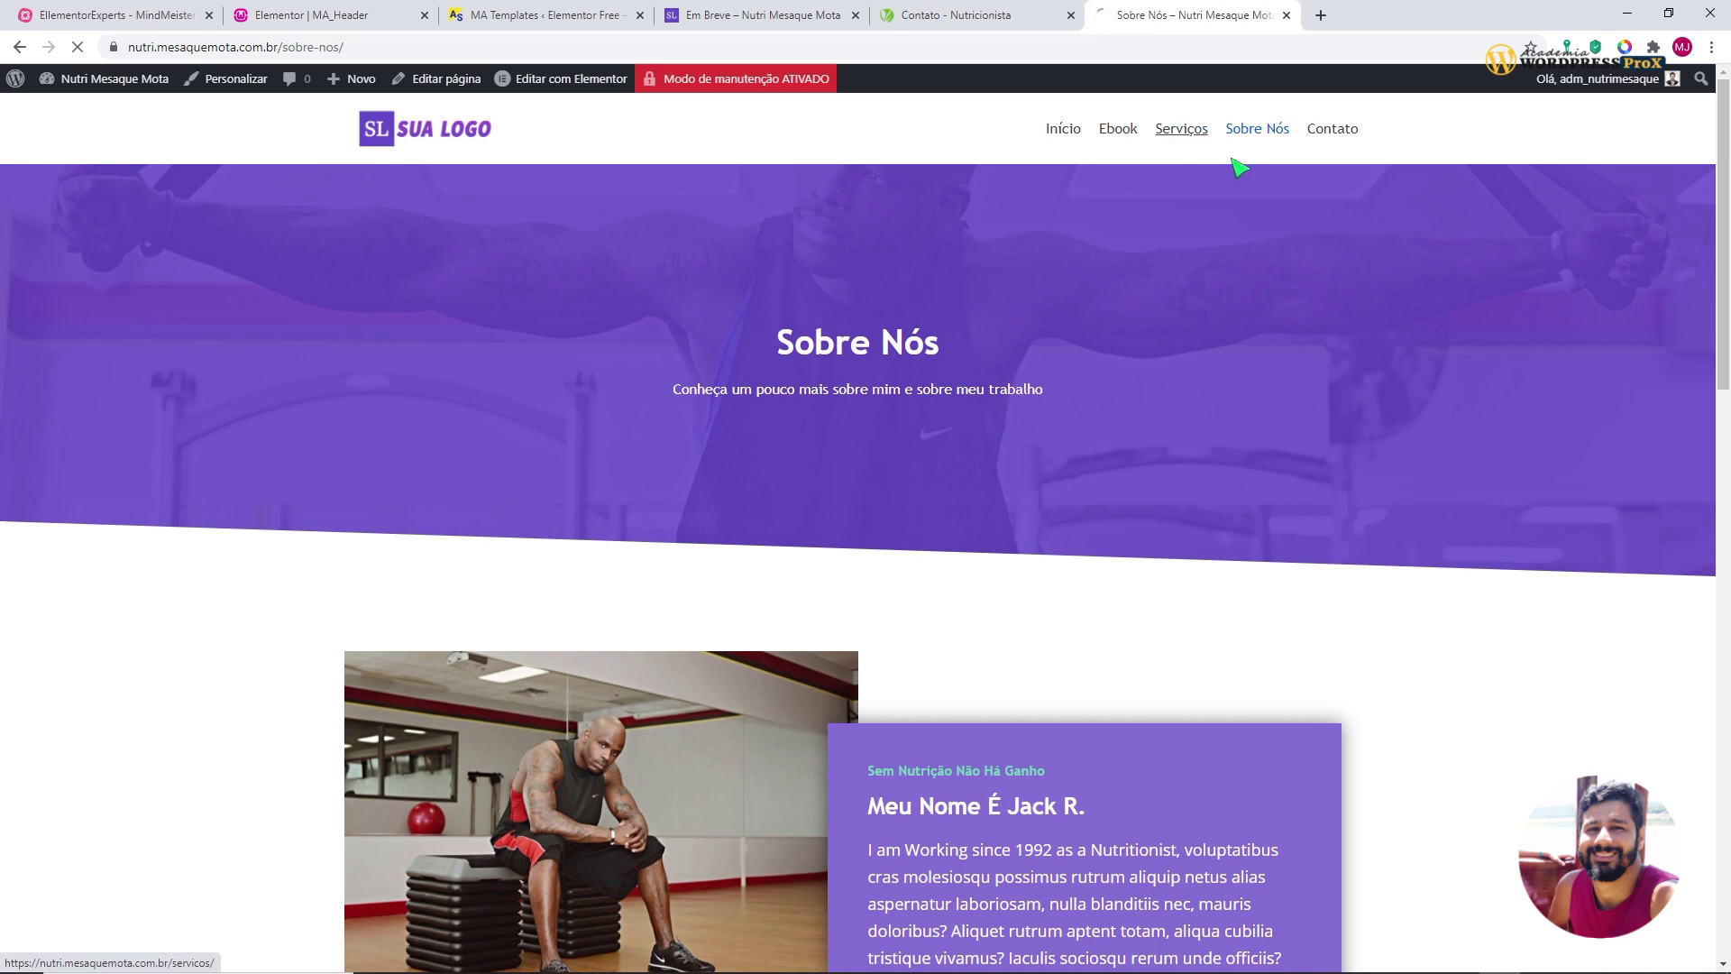
{"action": "scroll", "coordinate": [1273, 234], "scroll_direction": "down", "scroll_amount": 18}
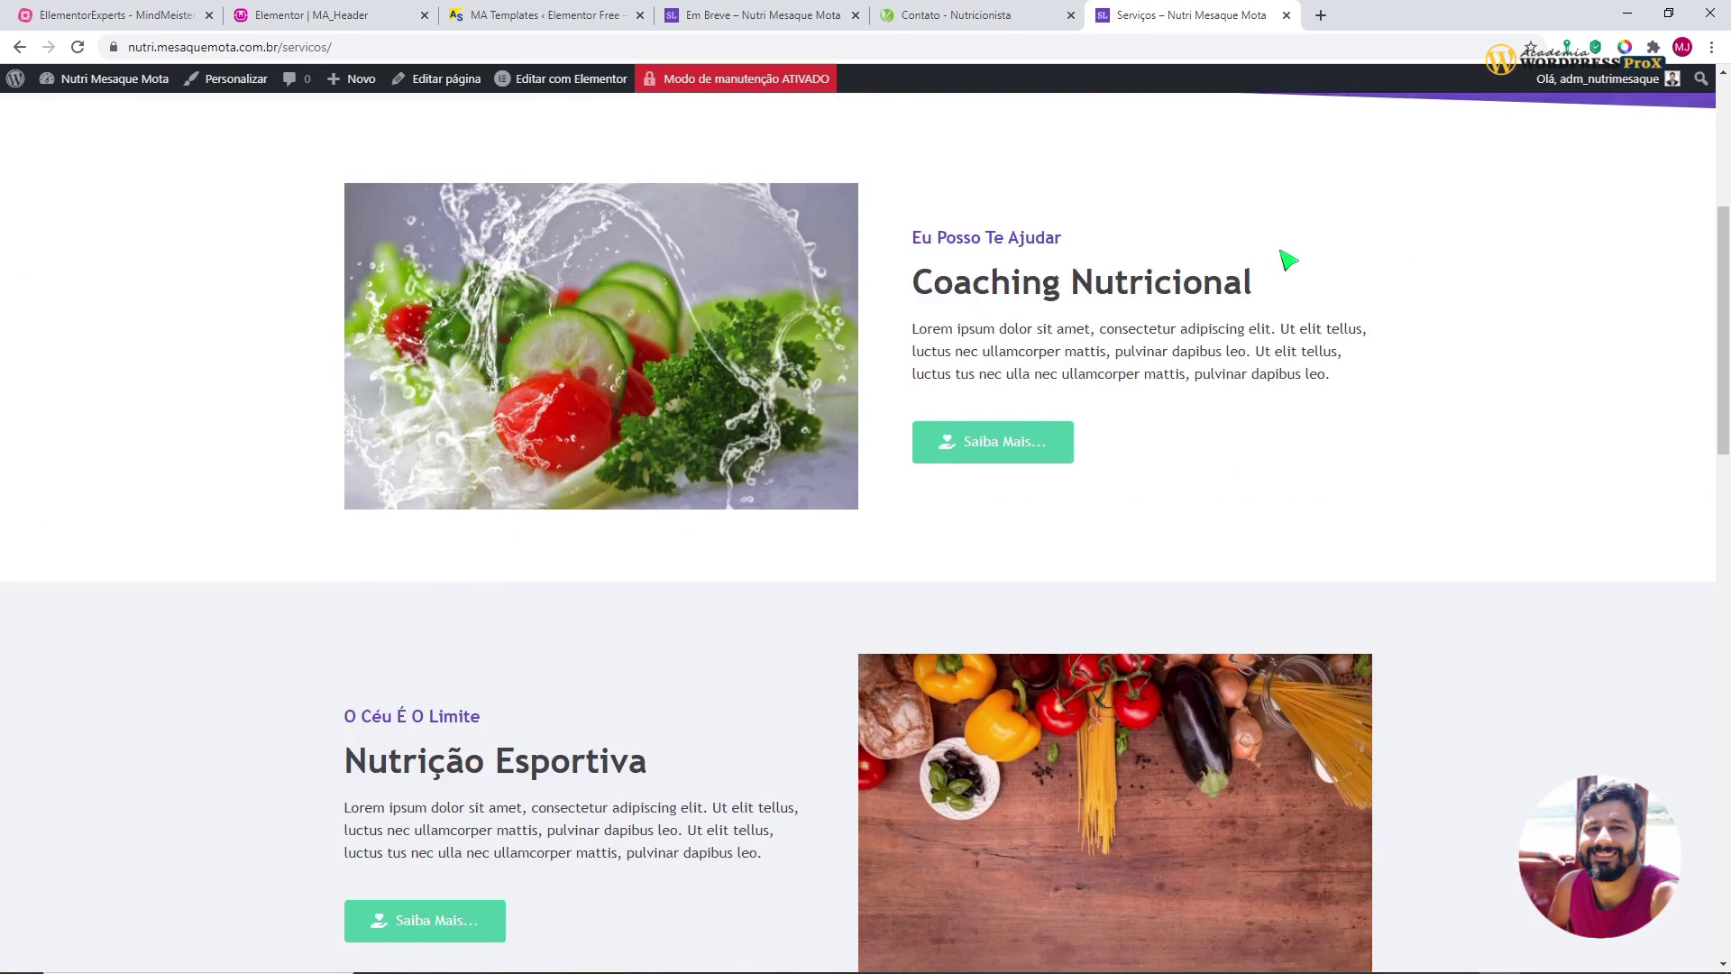
{"action": "scroll", "coordinate": [1285, 260], "scroll_direction": "up", "scroll_amount": 10}
{"action": "scroll", "coordinate": [1288, 260], "scroll_direction": "up", "scroll_amount": 9}
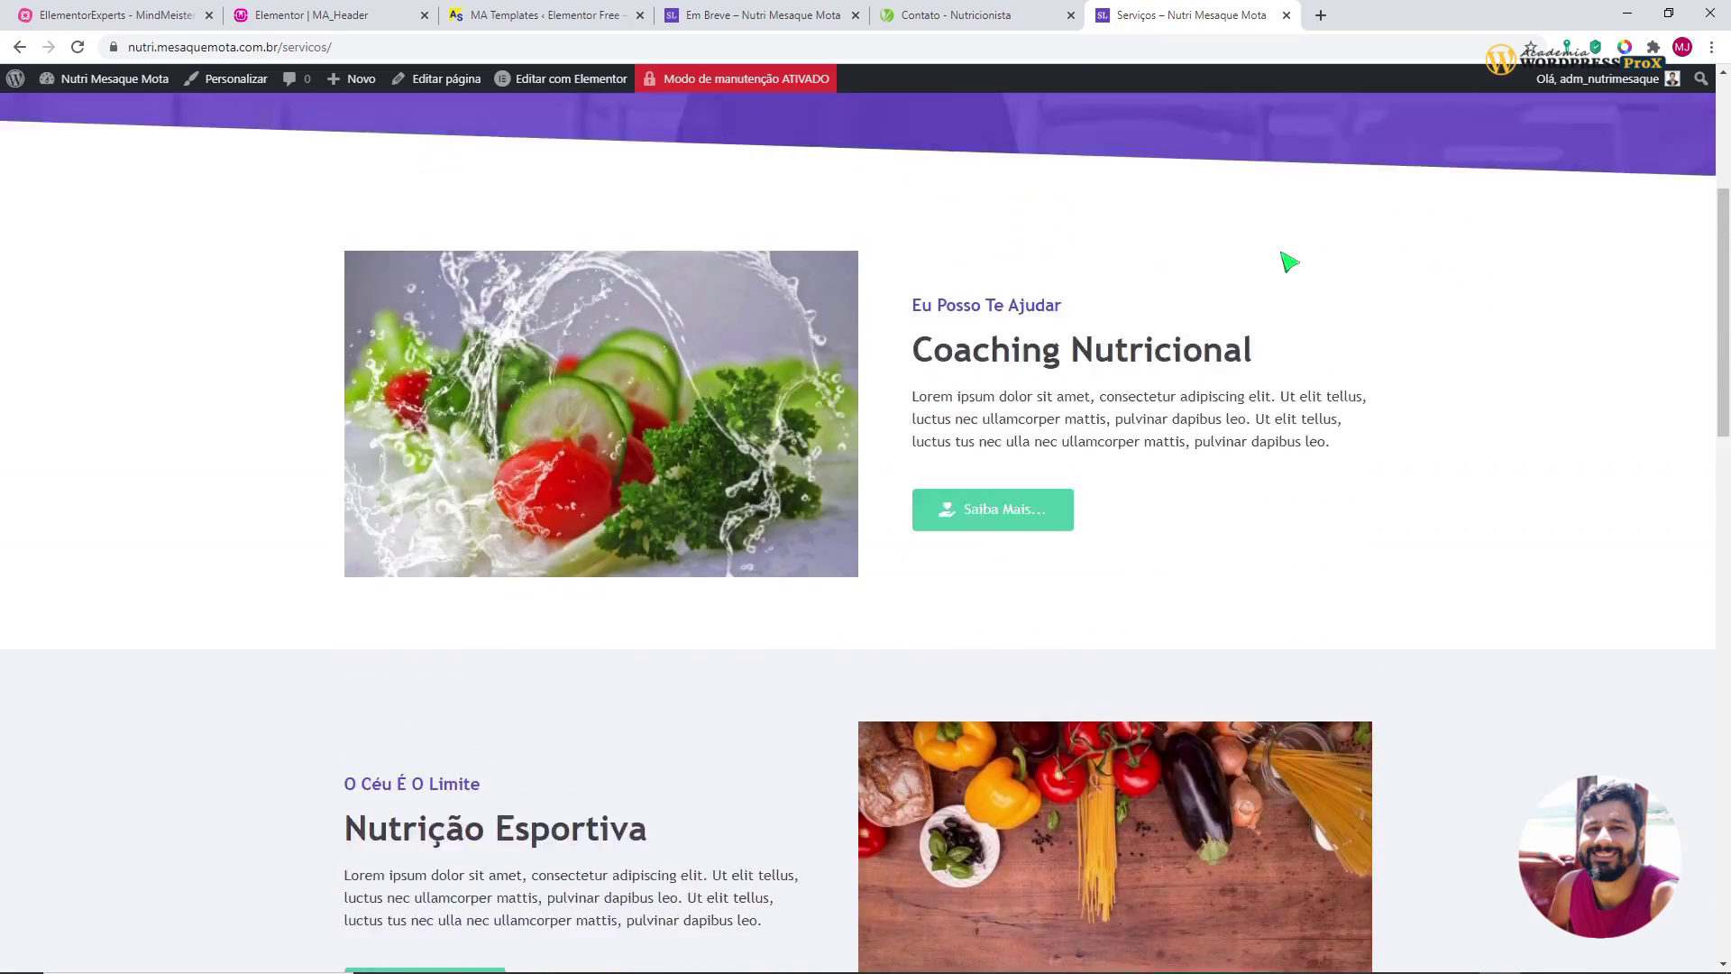
{"action": "left_click_drag", "start_coordinate": [781, 343], "coordinate": [989, 336]}
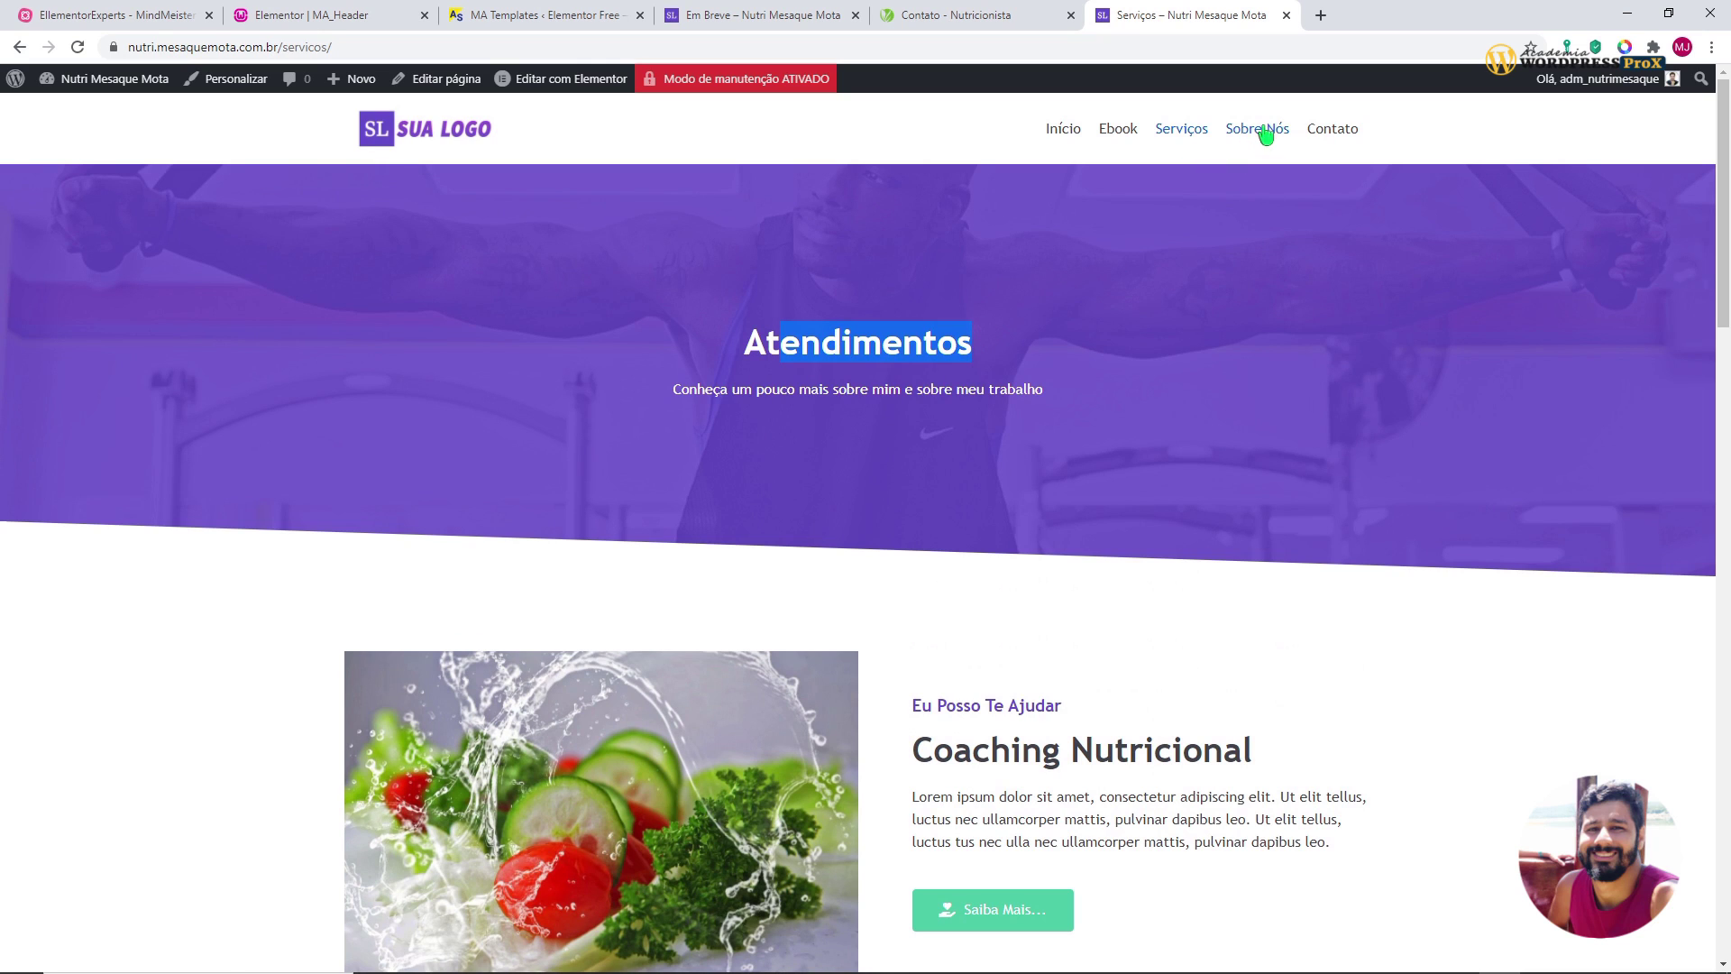
- Open the Contato page for editing, set its page template to Elementor largura total and update it
{"action": "left_click", "coordinate": [1324, 132]}
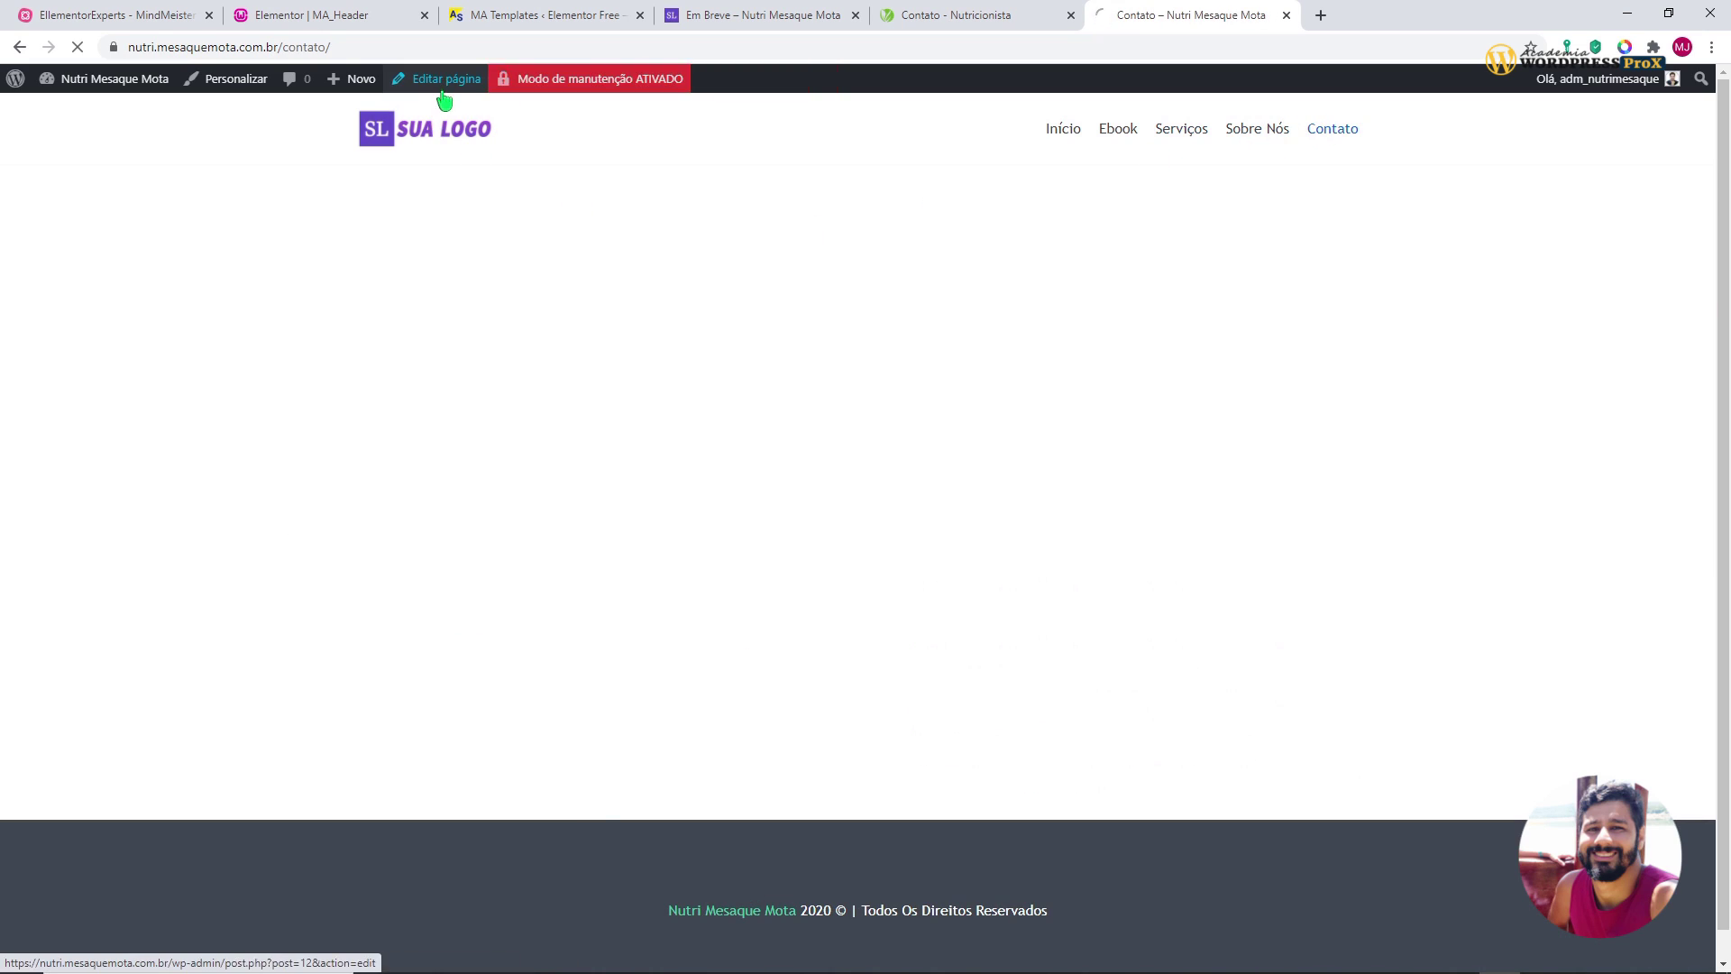
{"action": "left_click", "coordinate": [443, 90]}
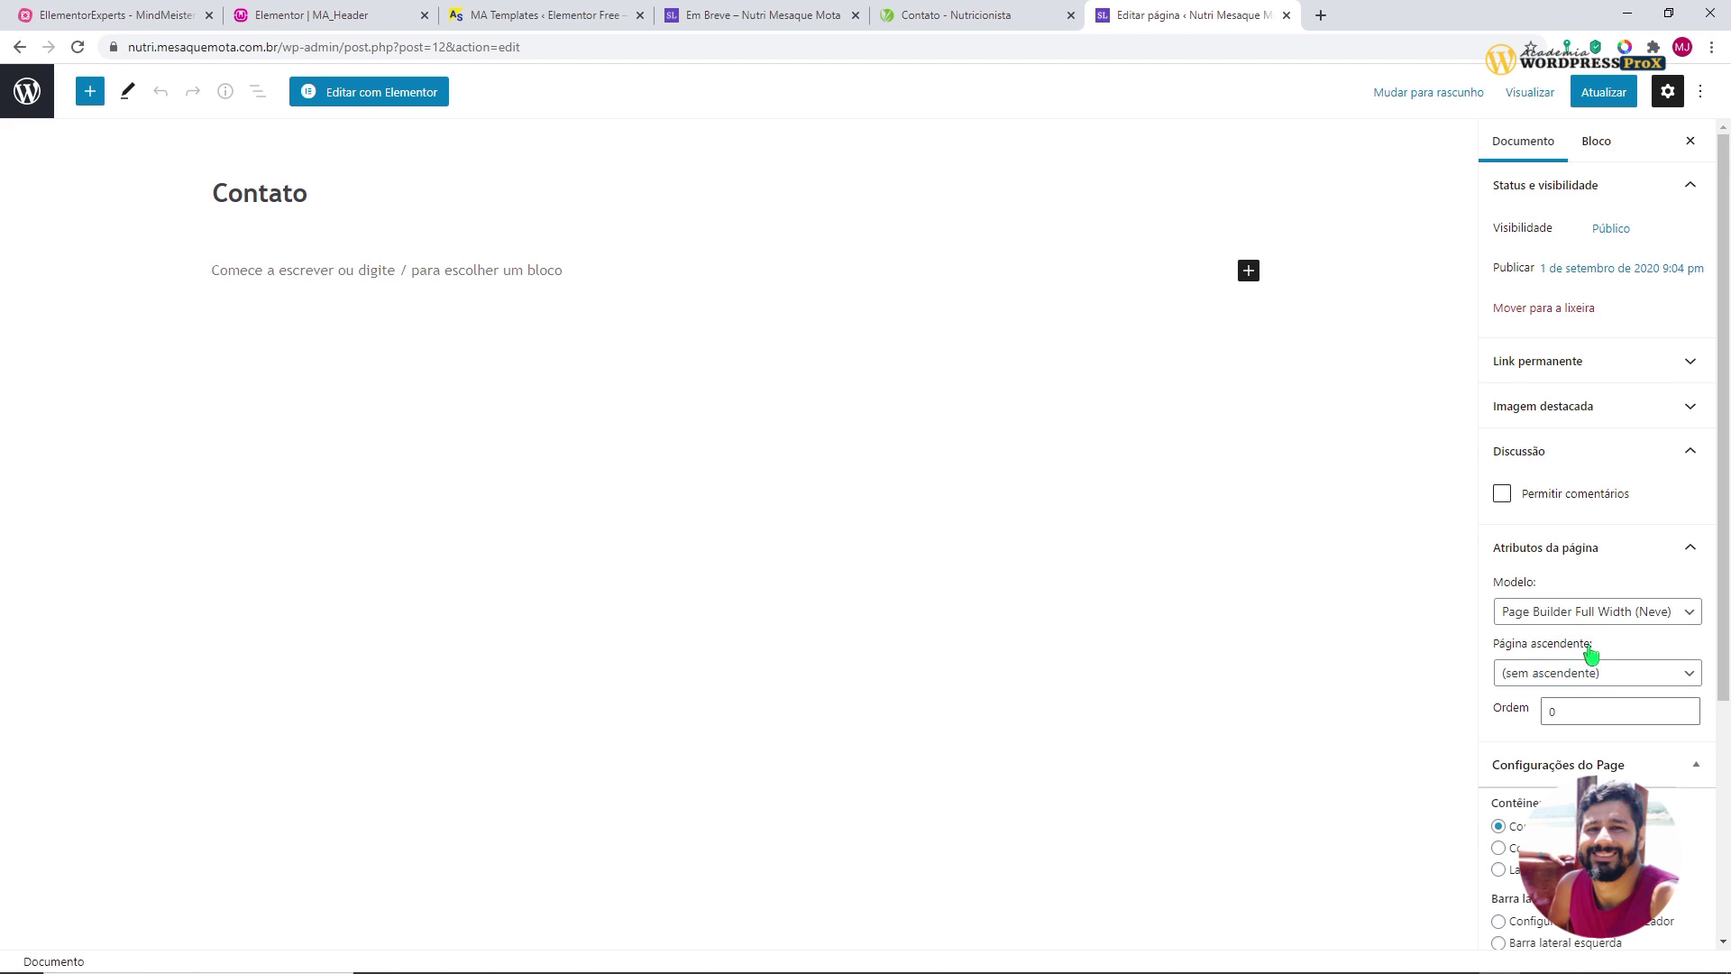
{"action": "left_click", "coordinate": [1545, 611]}
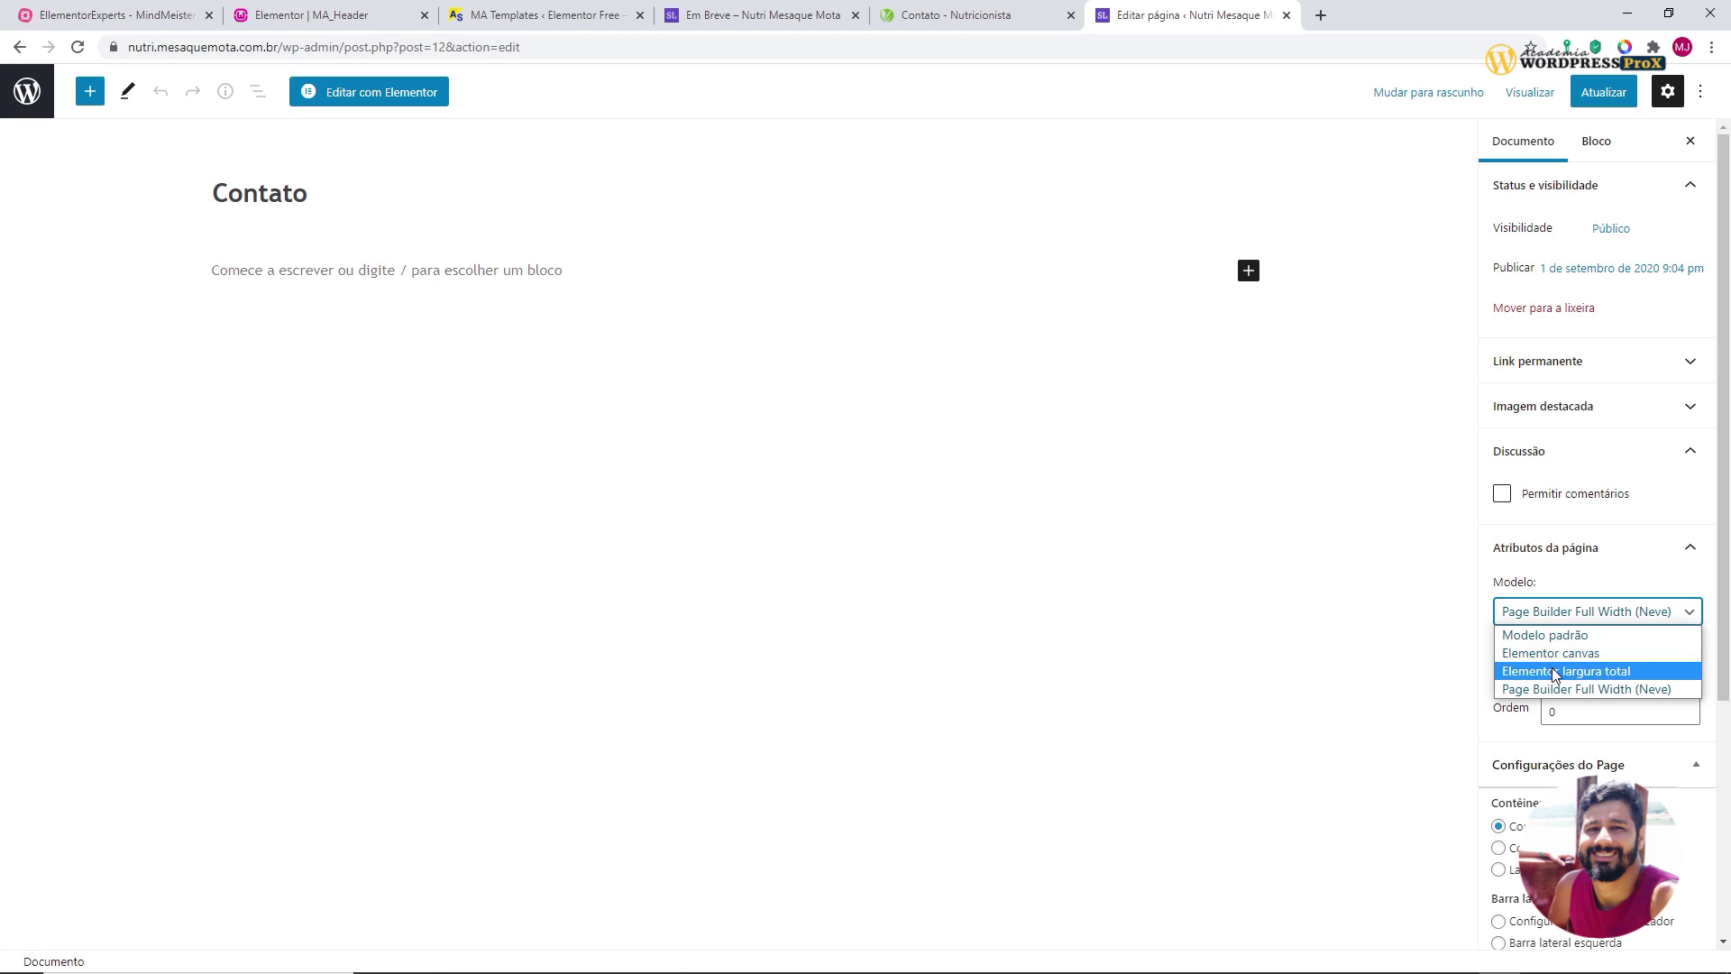
{"action": "left_click", "coordinate": [1557, 671]}
{"action": "left_click", "coordinate": [1620, 96]}
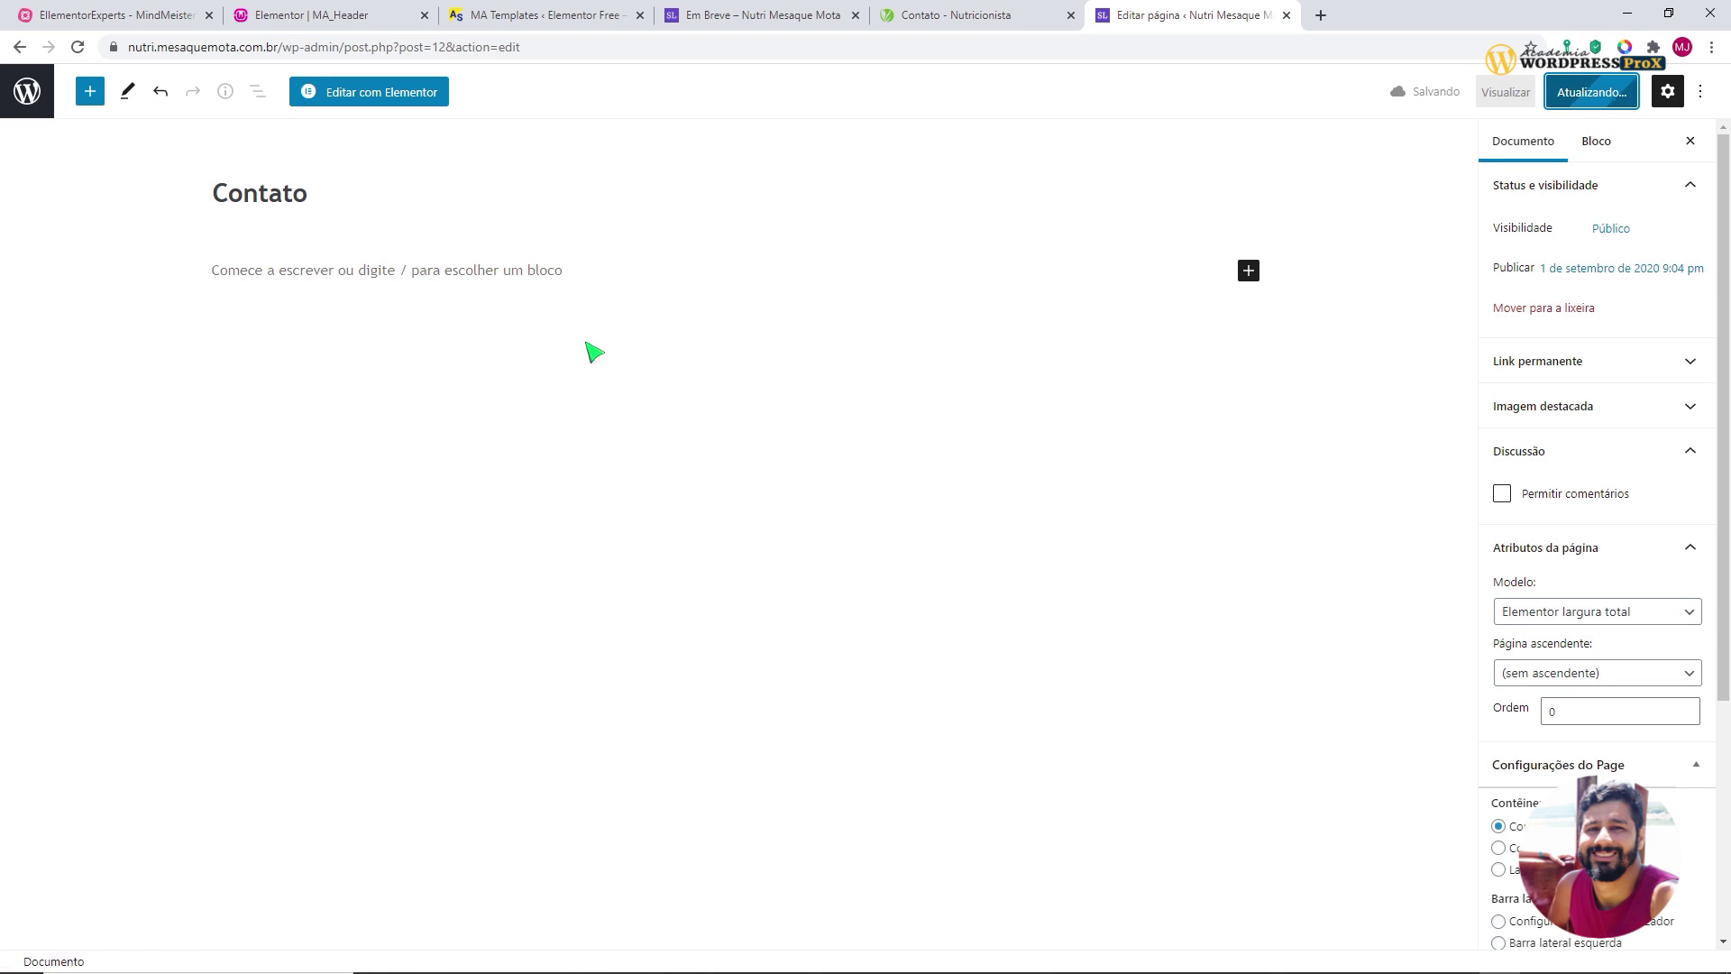
- Open the Contato page in Elementor with the Navigator closed and insert the saved Topo section from Meus modelos
{"action": "left_click", "coordinate": [364, 98]}
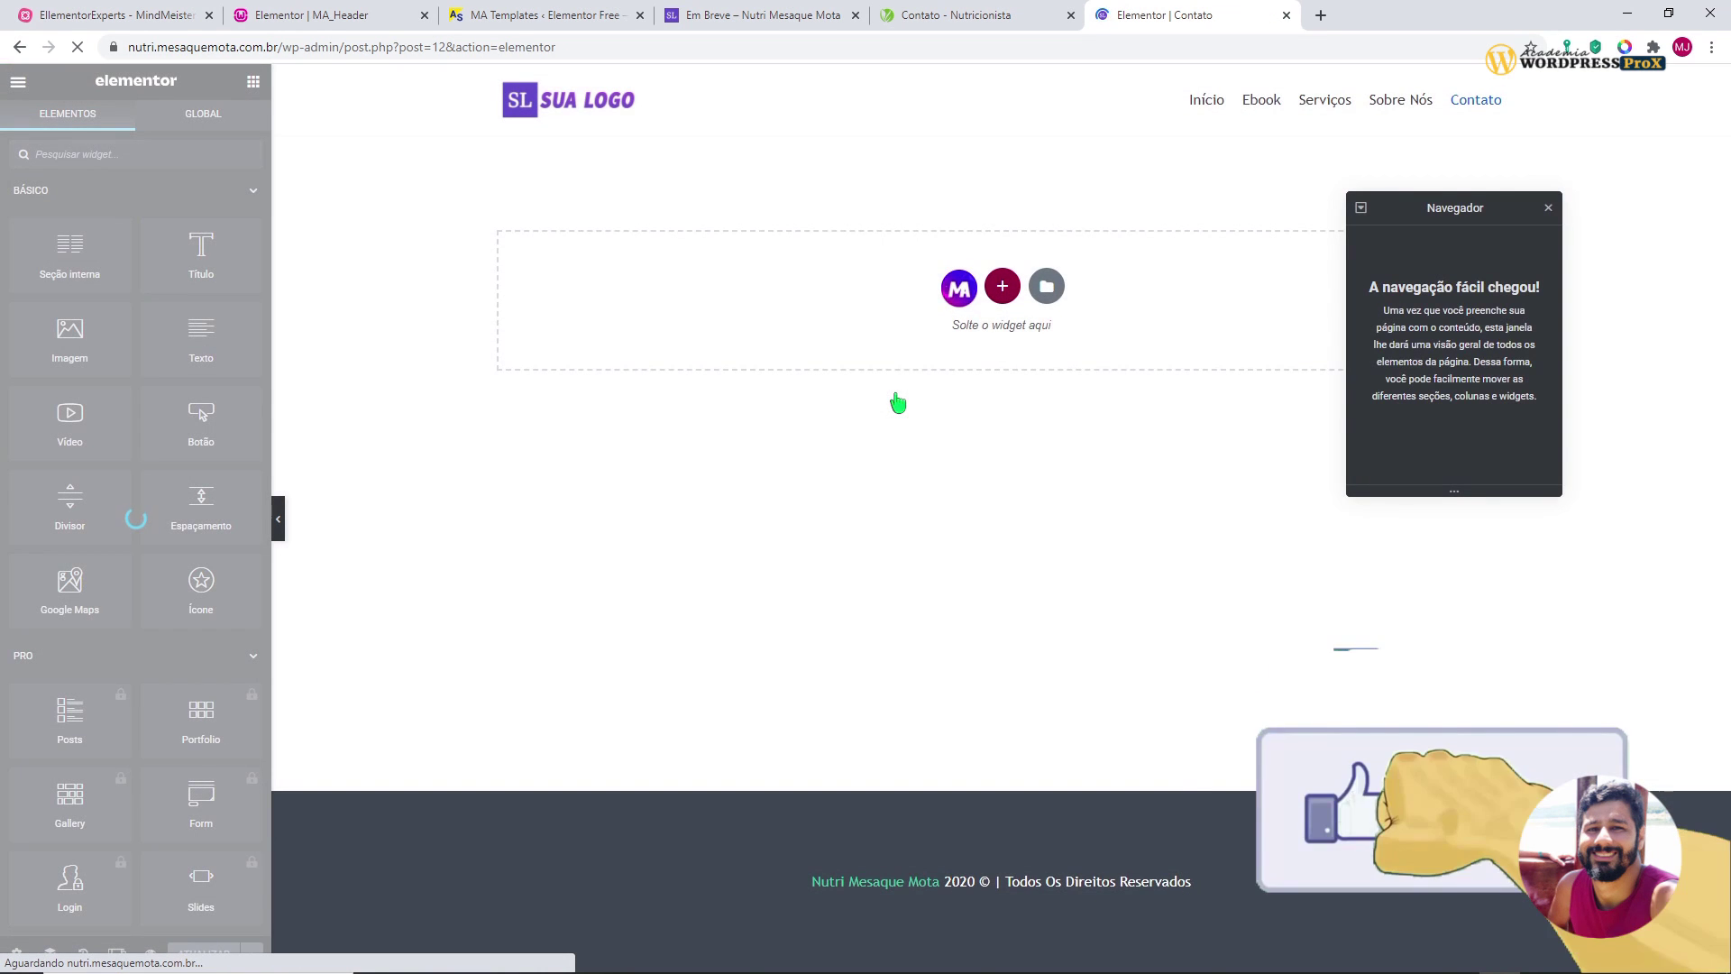
{"action": "left_click", "coordinate": [1549, 212]}
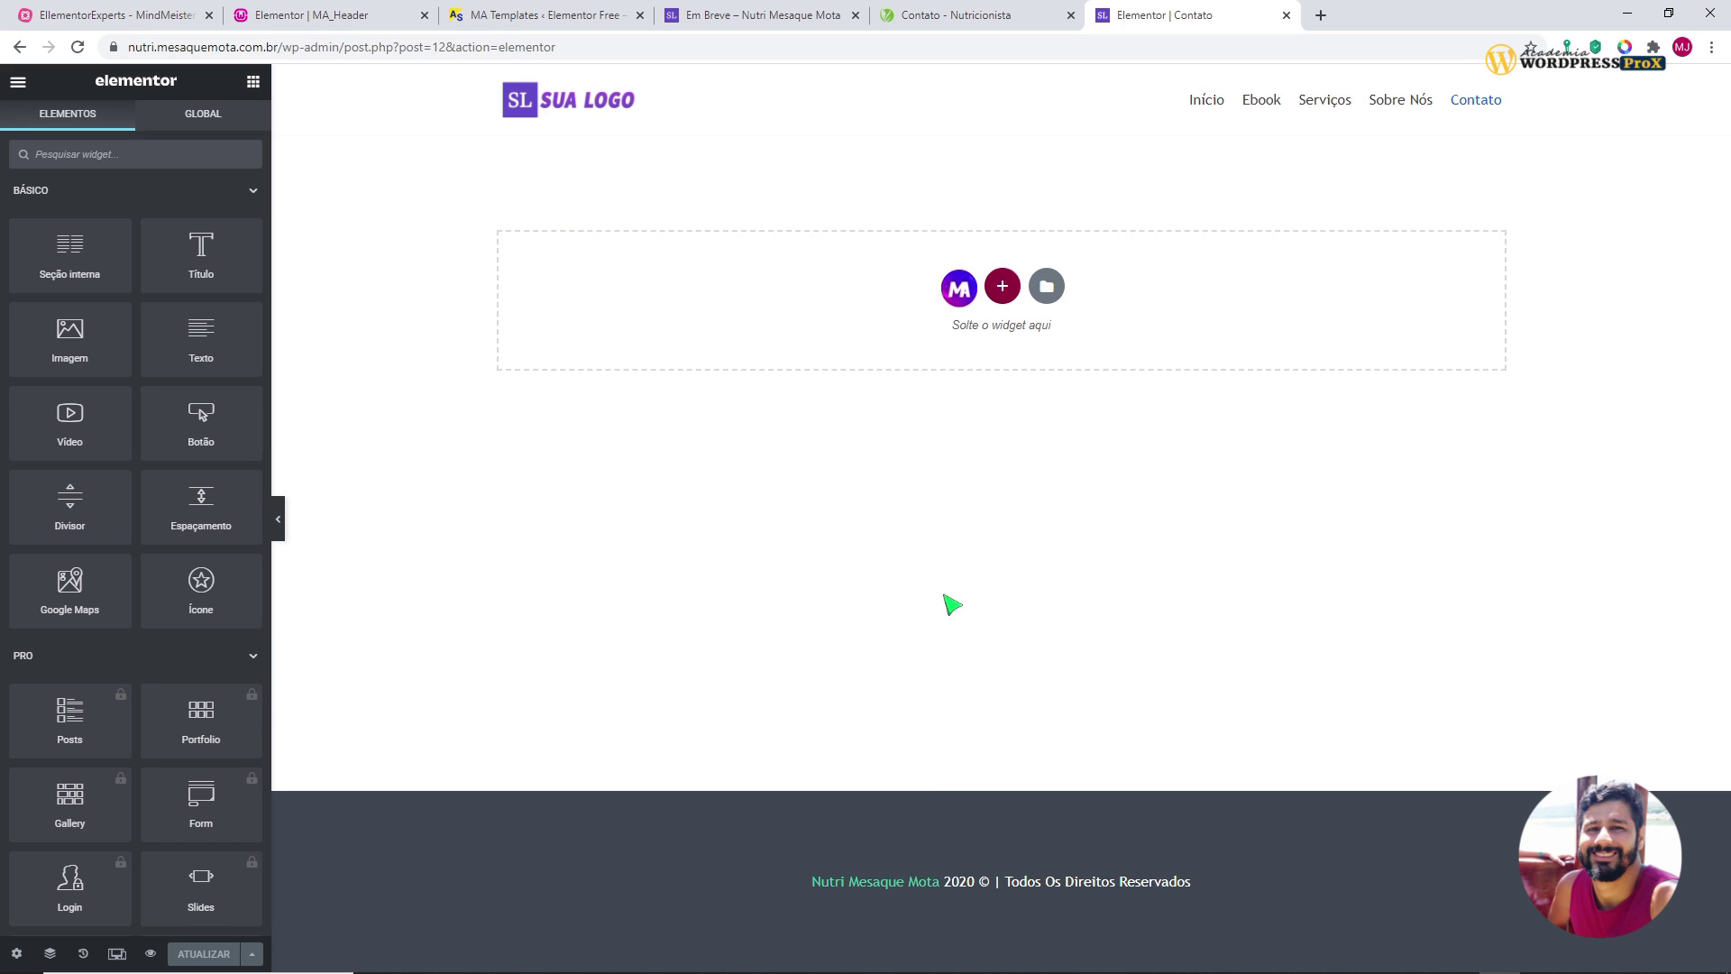
{"action": "left_click", "coordinate": [1046, 286]}
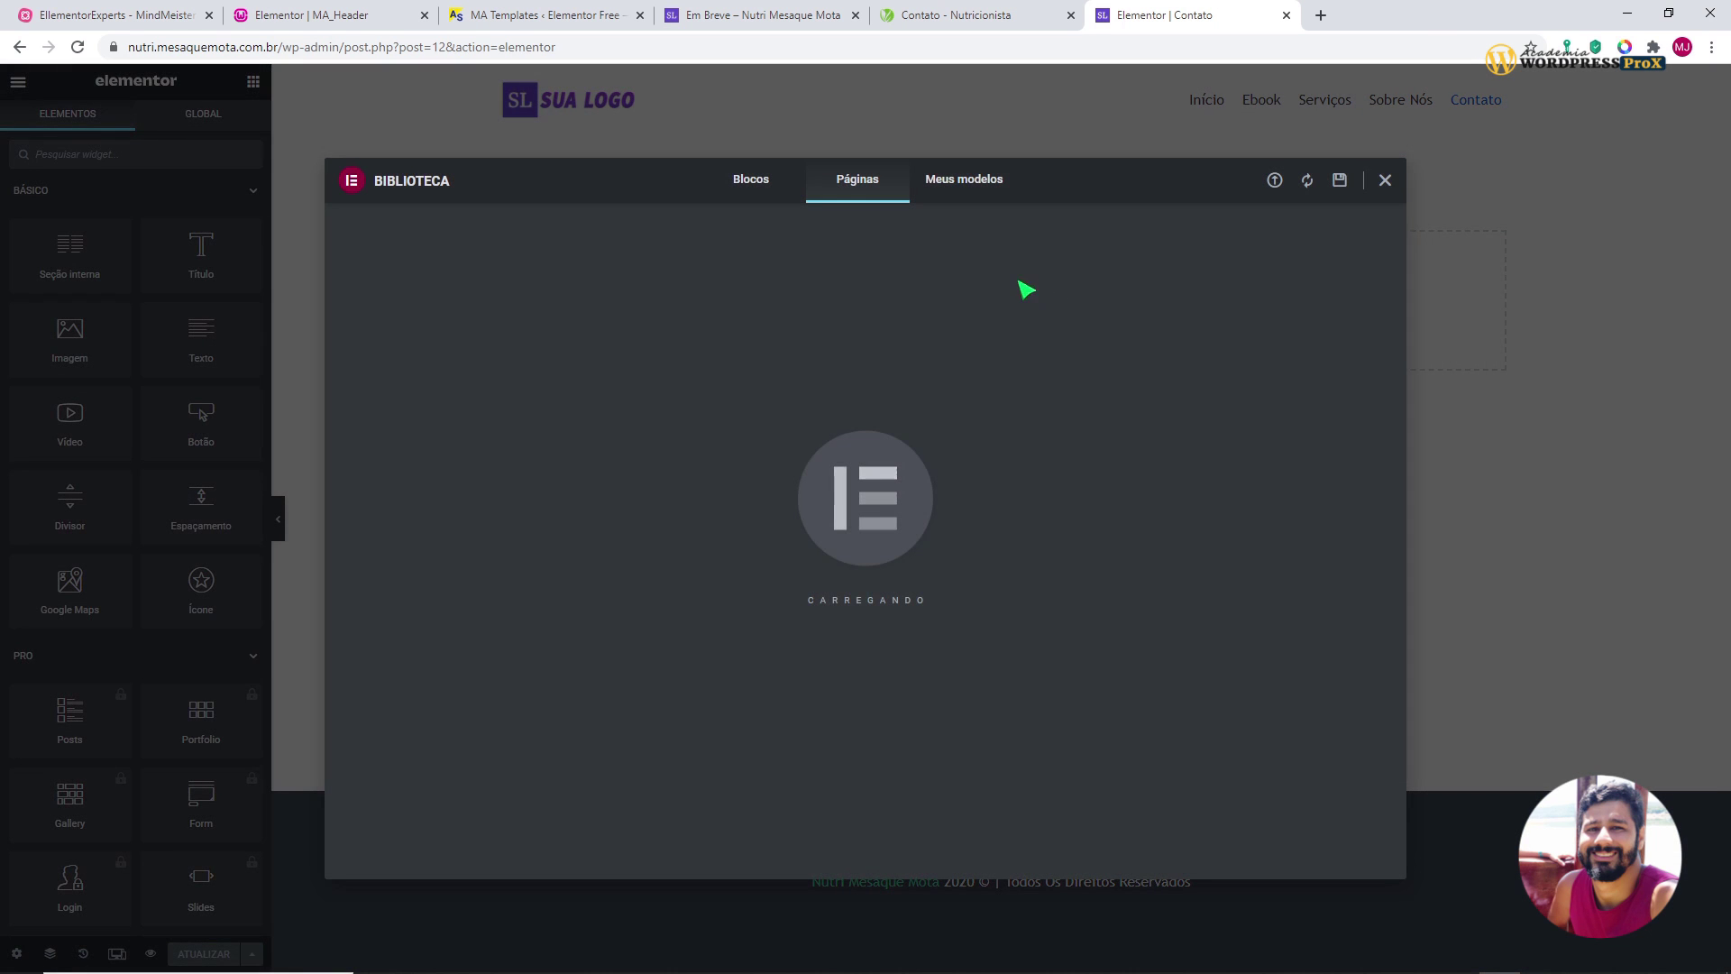
{"action": "left_click", "coordinate": [973, 185]}
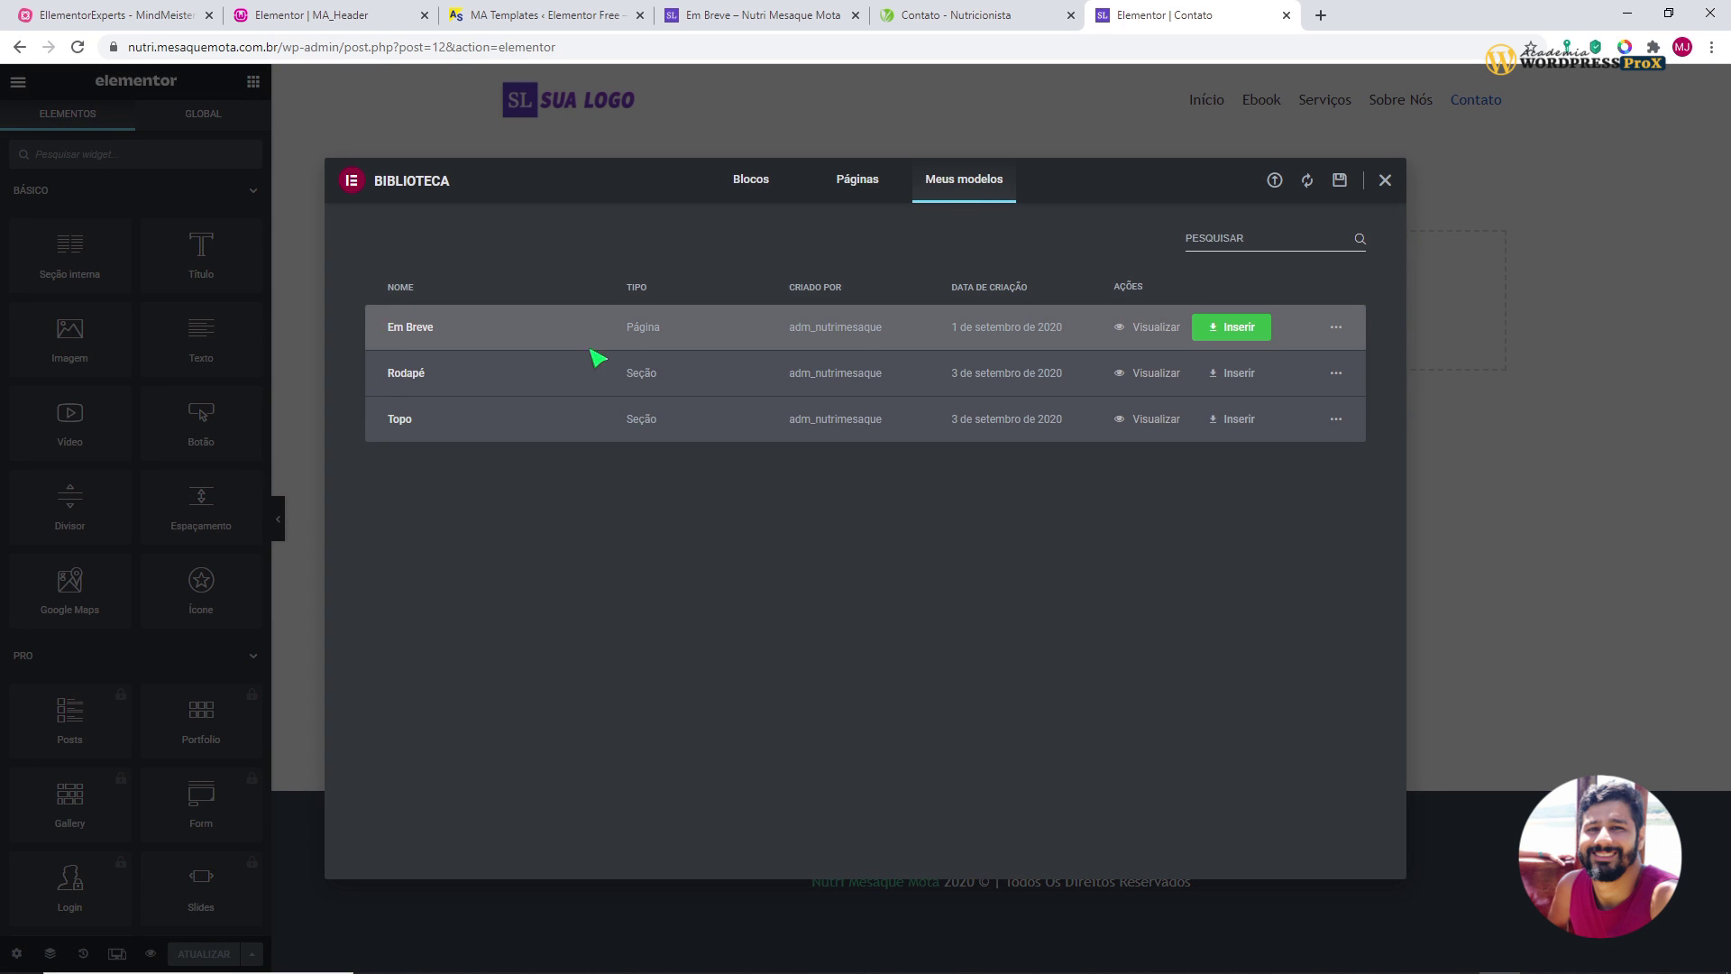
{"action": "left_click", "coordinate": [1248, 421]}
{"action": "left_click", "coordinate": [920, 599]}
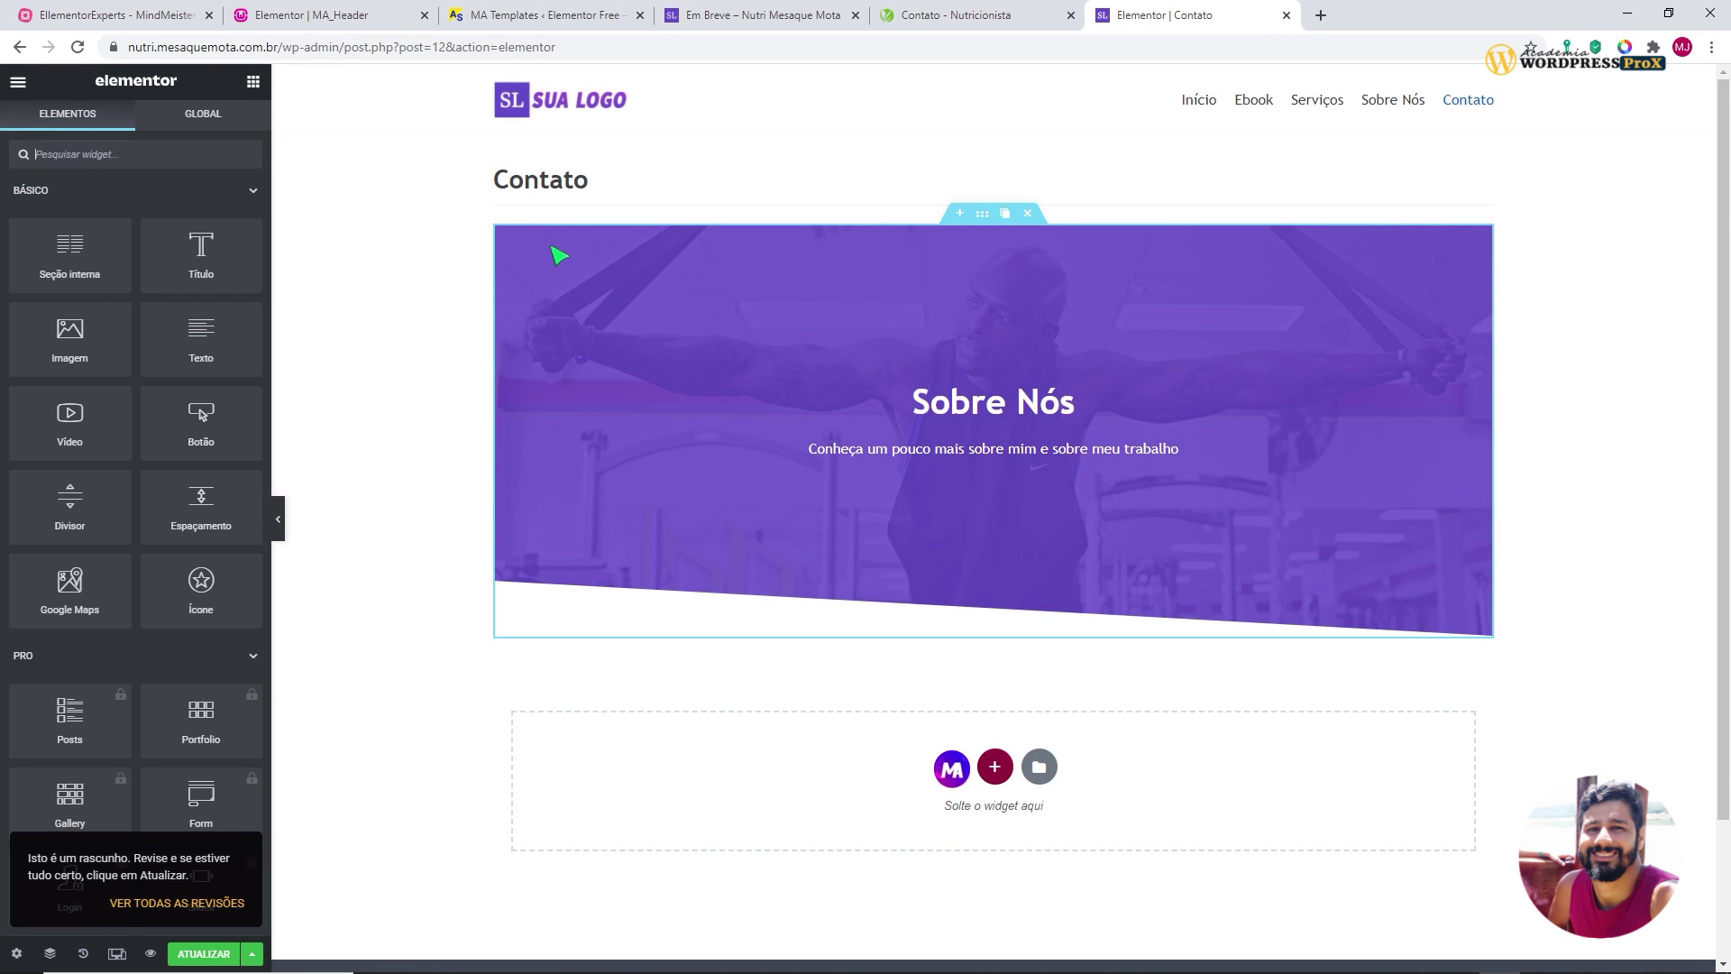
- Insert the saved Rodapé section from Meus modelos below the banner, importing its document settings too
{"action": "left_click", "coordinate": [1040, 767]}
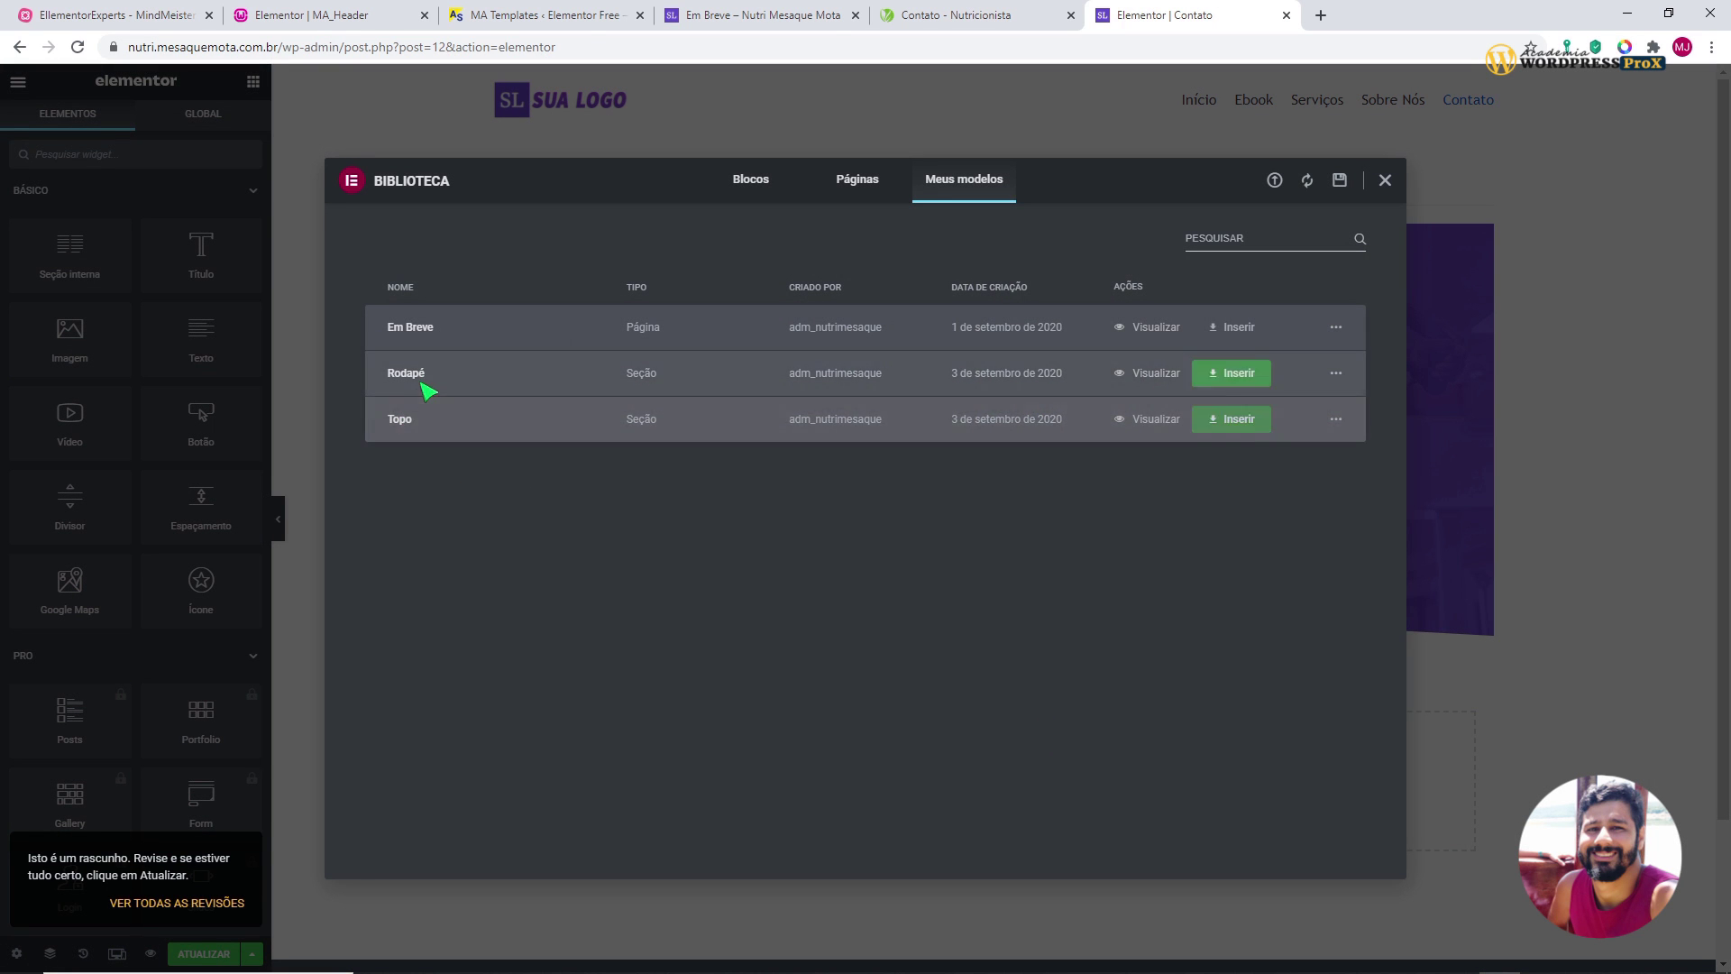
{"action": "left_click", "coordinate": [1240, 373]}
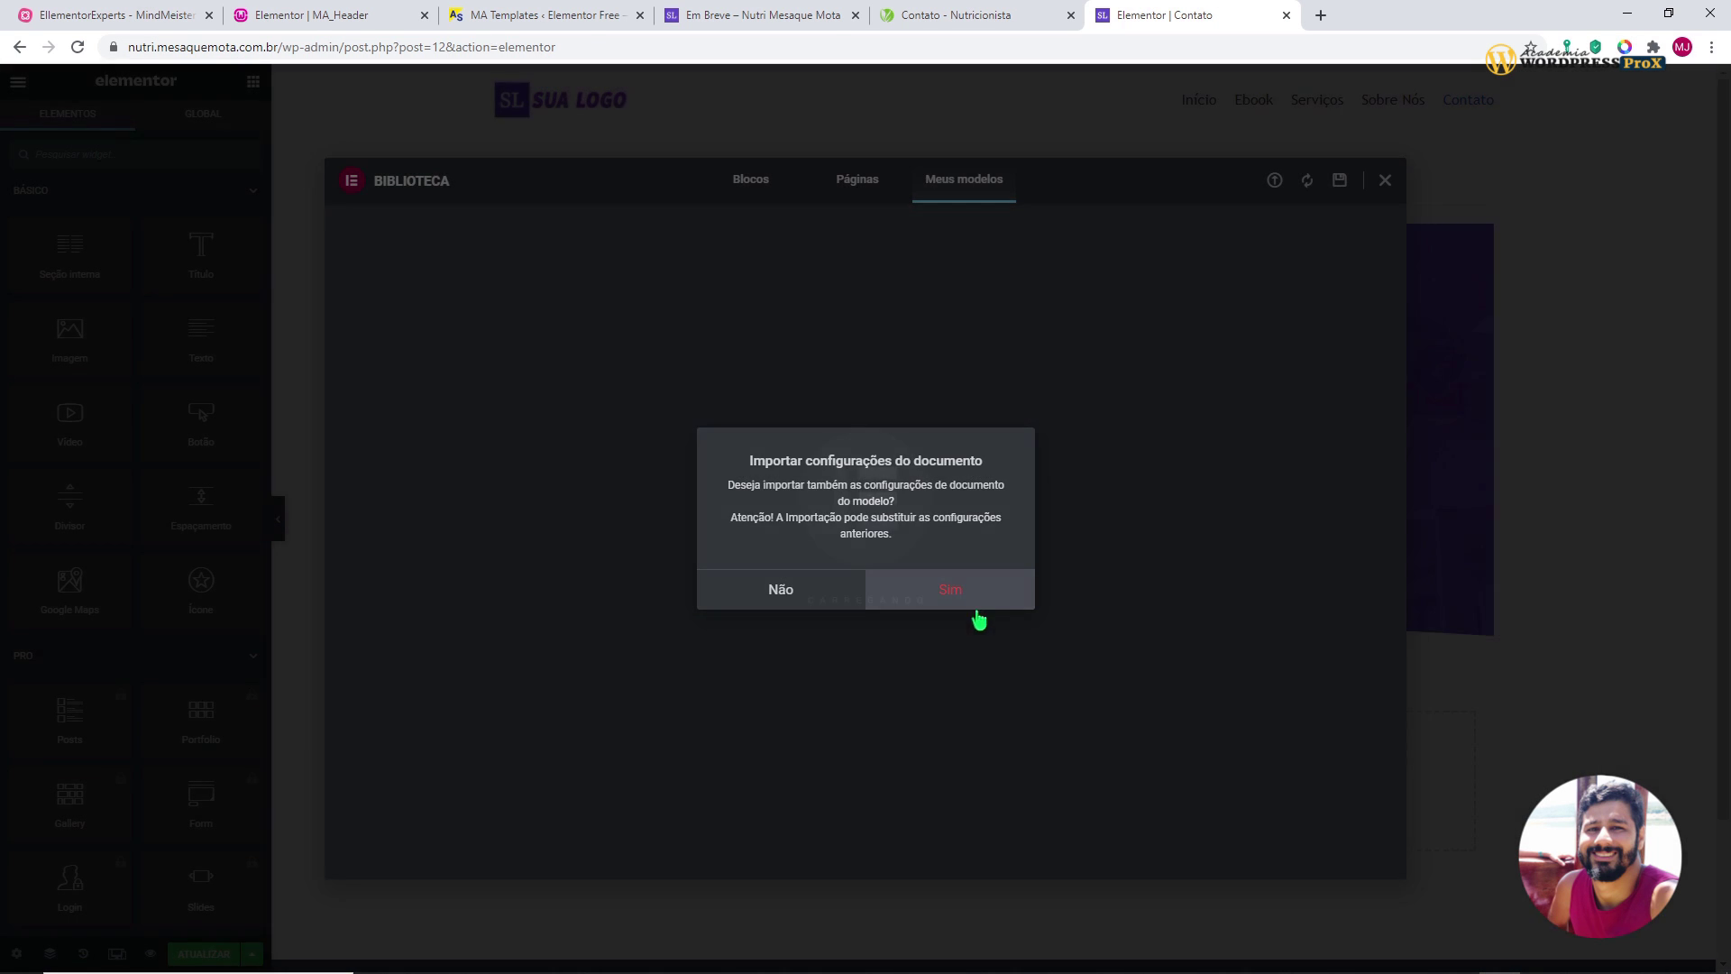
{"action": "left_click", "coordinate": [974, 604]}
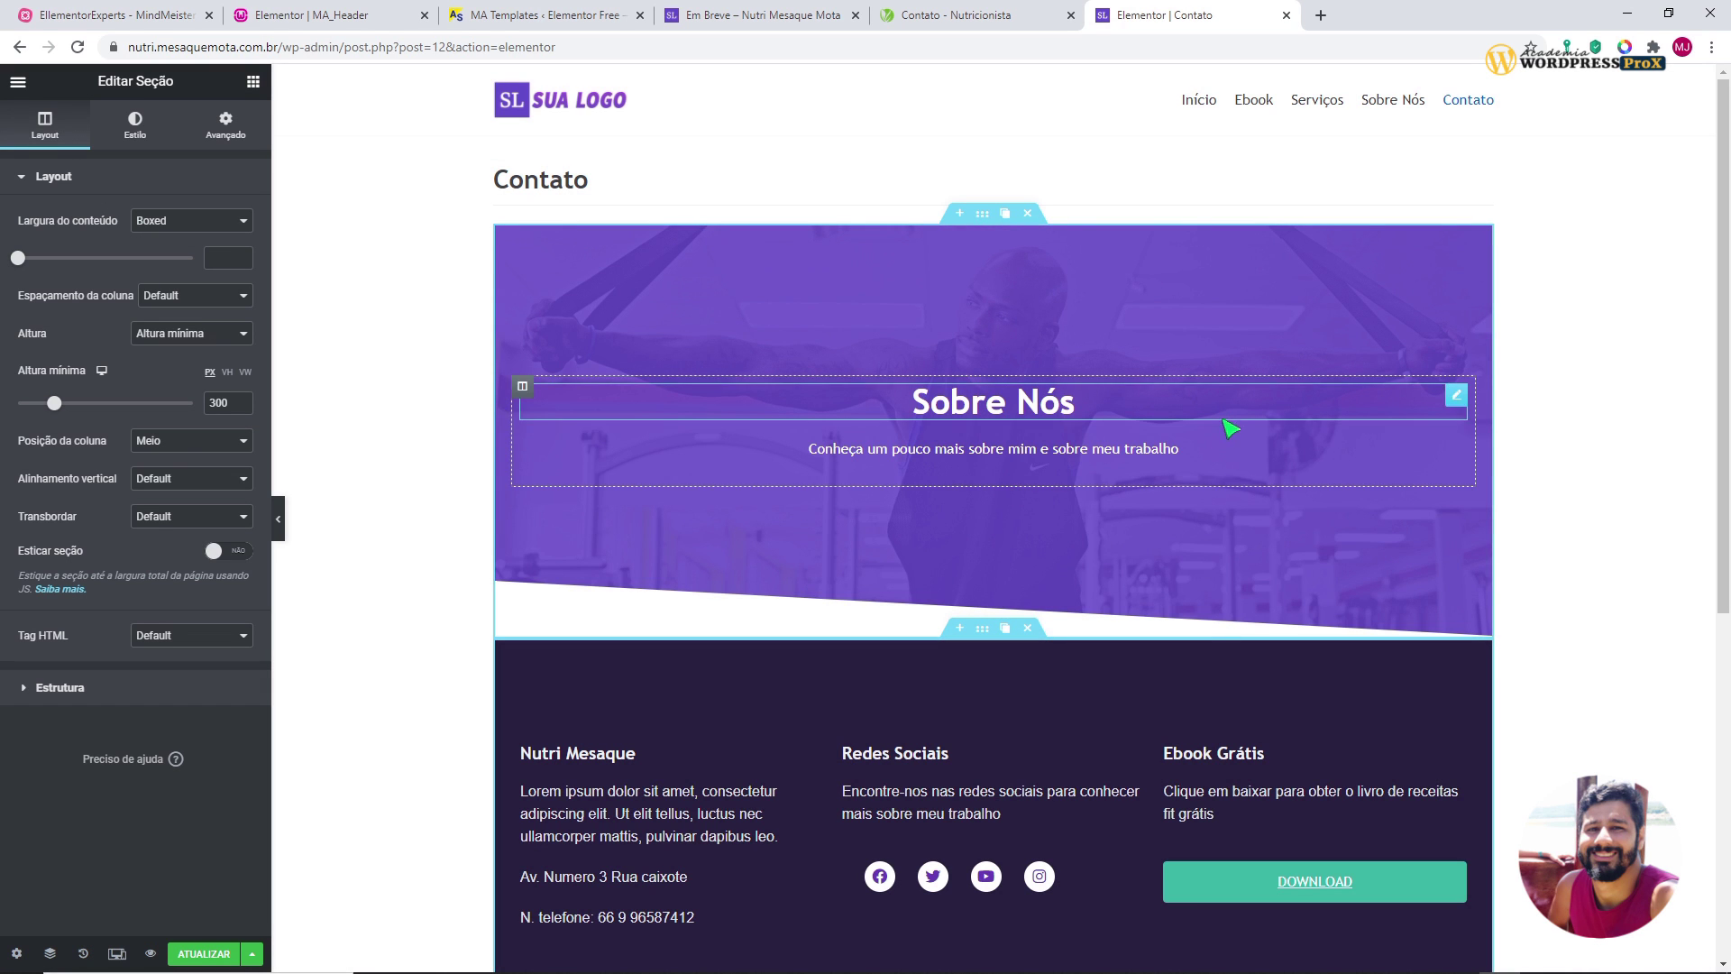
- Set the page layout to Elementor largura total in the page settings and update the page
{"action": "left_click", "coordinate": [16, 953]}
{"action": "left_click", "coordinate": [184, 518]}
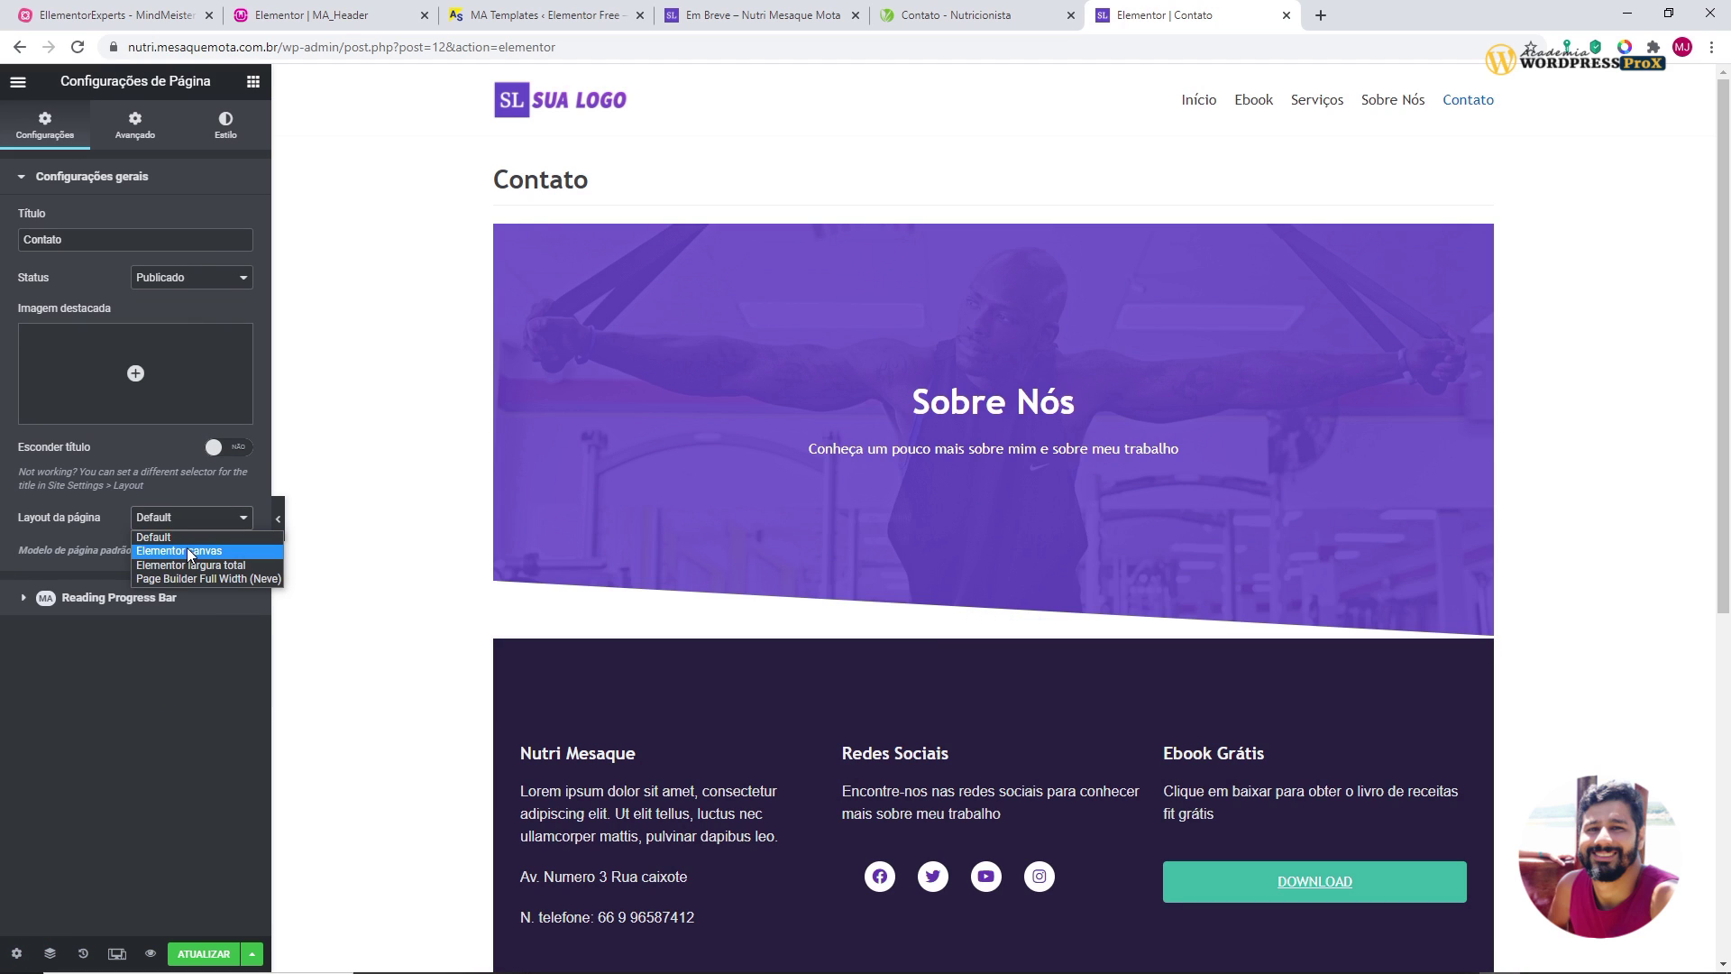
{"action": "left_click", "coordinate": [190, 566]}
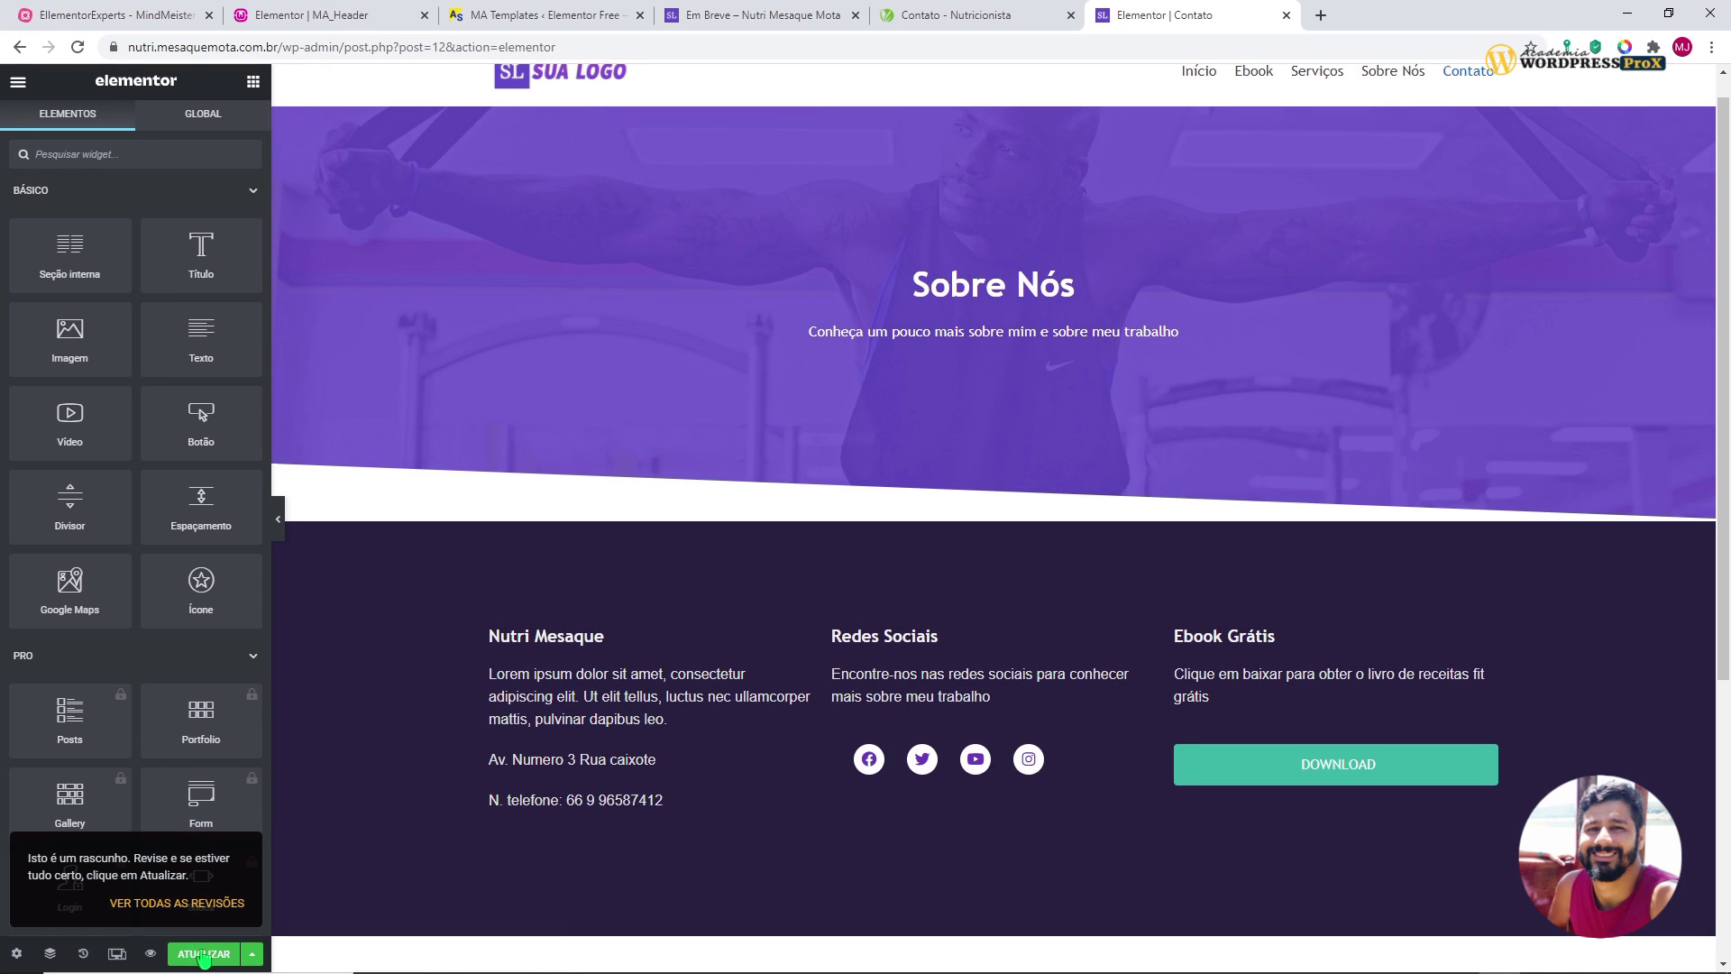
{"action": "left_click", "coordinate": [204, 956]}
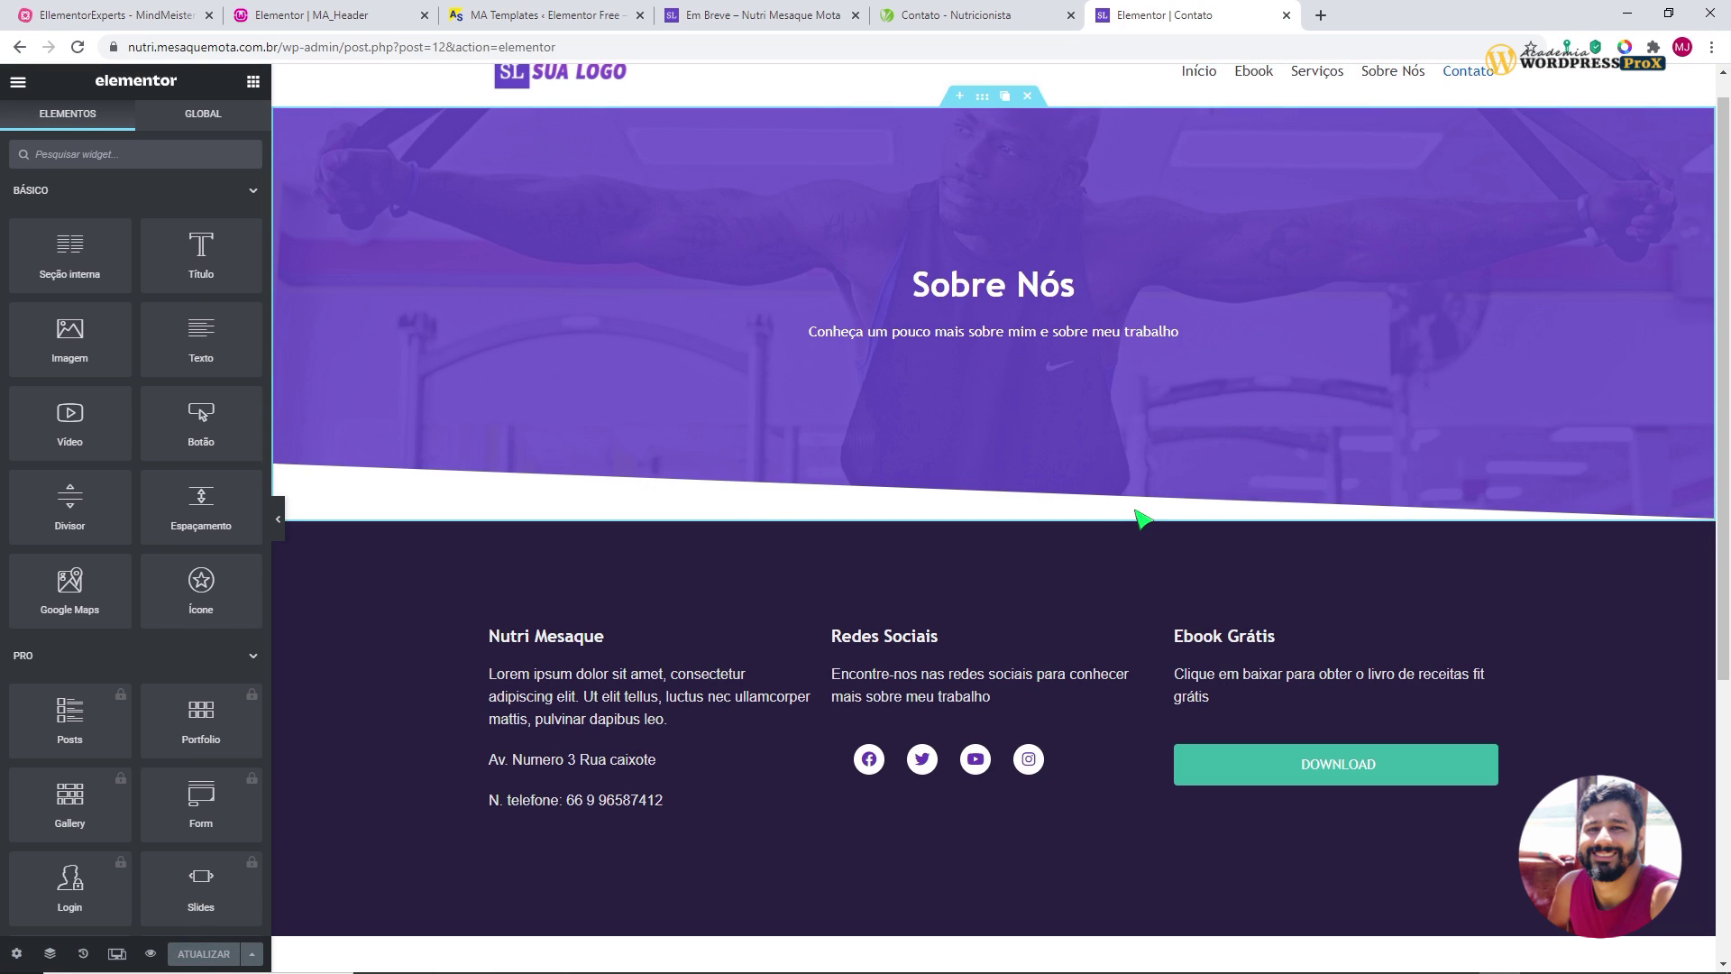
- Change the banner title text to "Contato"
{"action": "left_click", "coordinate": [997, 296]}
{"action": "left_click_drag", "start_coordinate": [137, 259], "coordinate": [9, 245]}
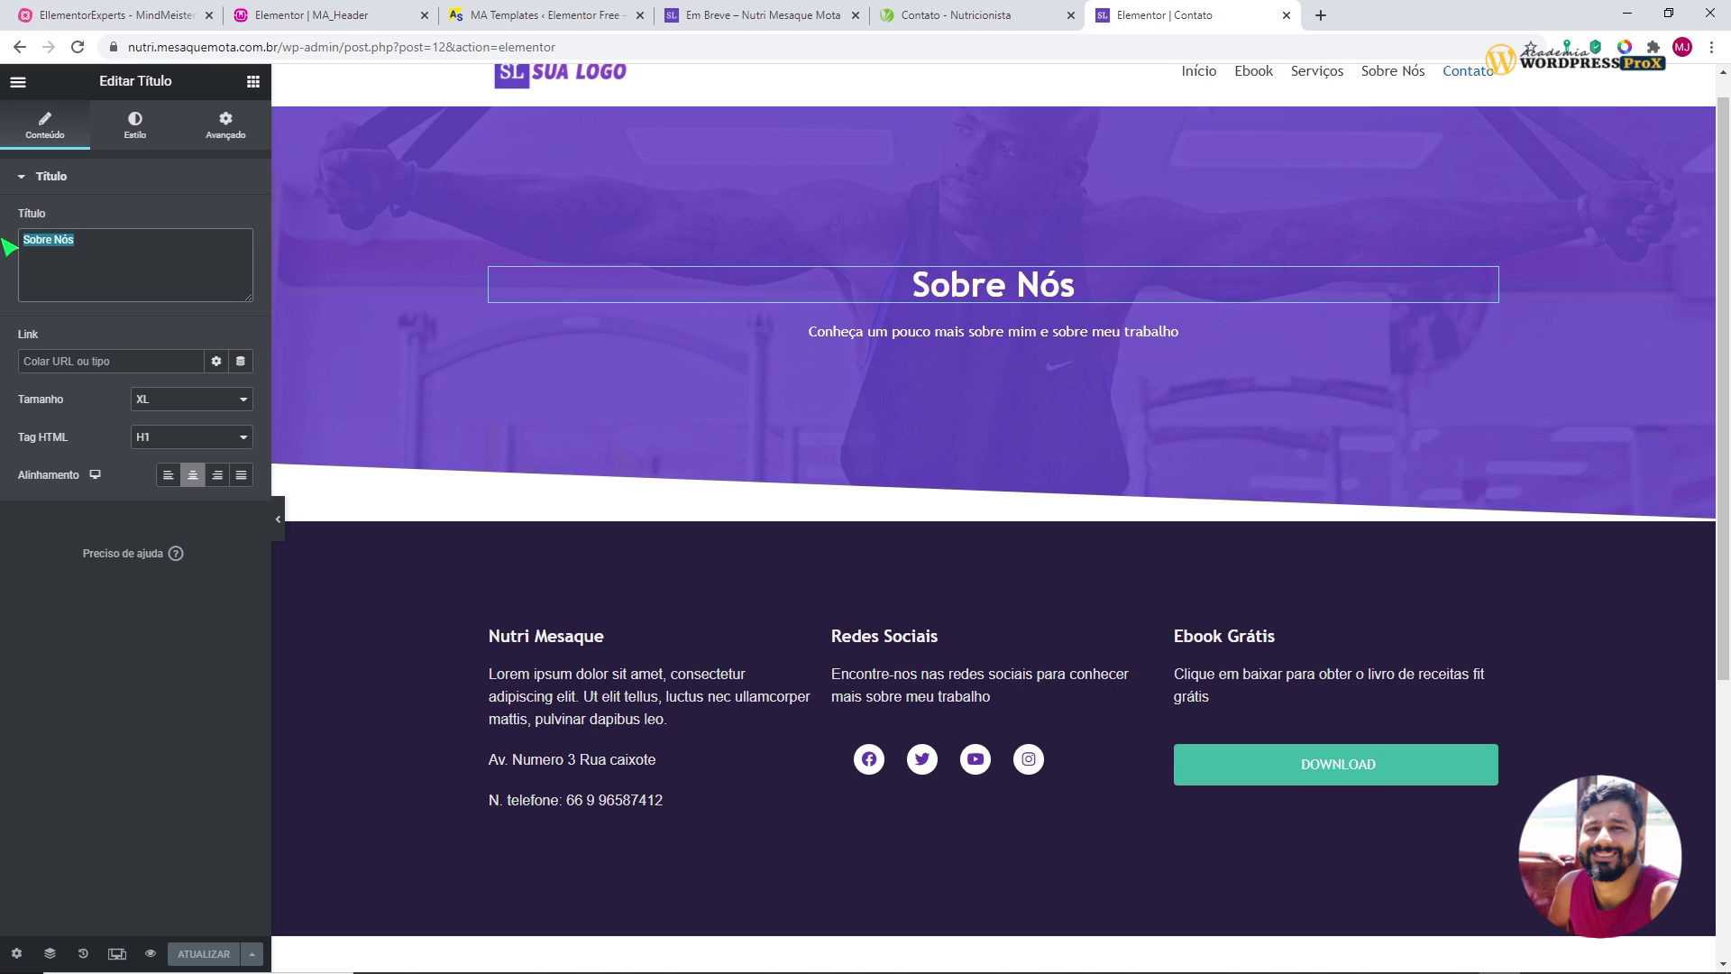
{"action": "type", "text": "Contato"}
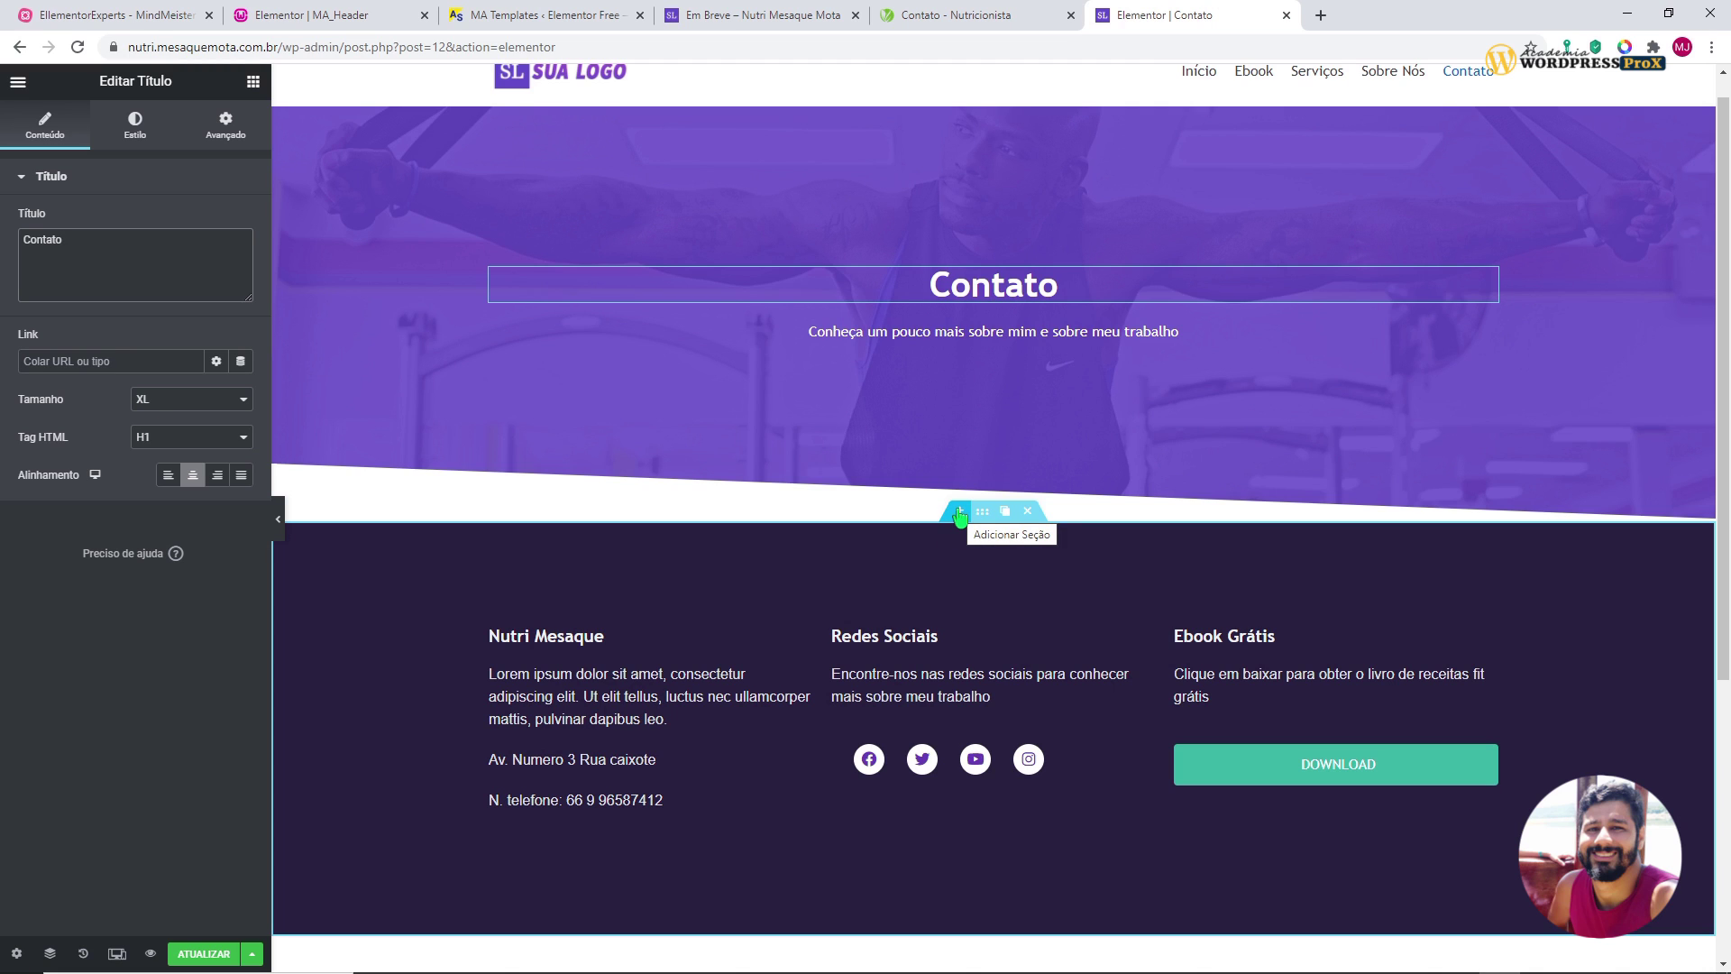
- Add a new section with two equal columns between the banner and the footer
{"action": "left_click", "coordinate": [959, 514]}
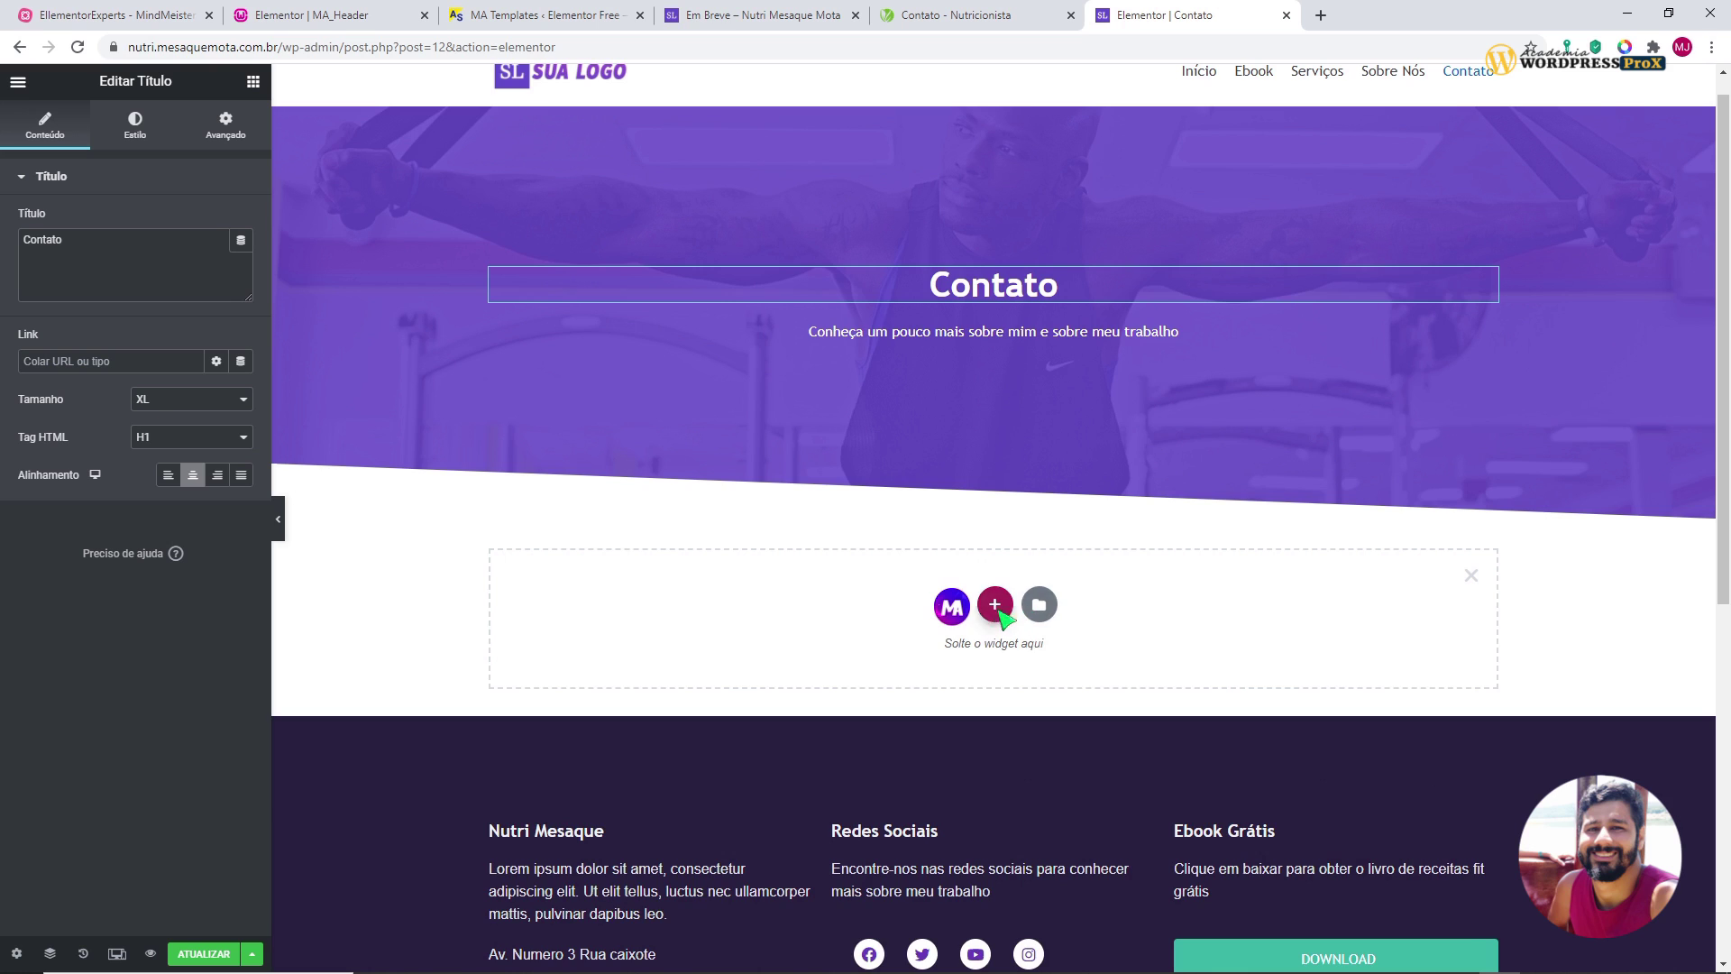
{"action": "left_click", "coordinate": [995, 606]}
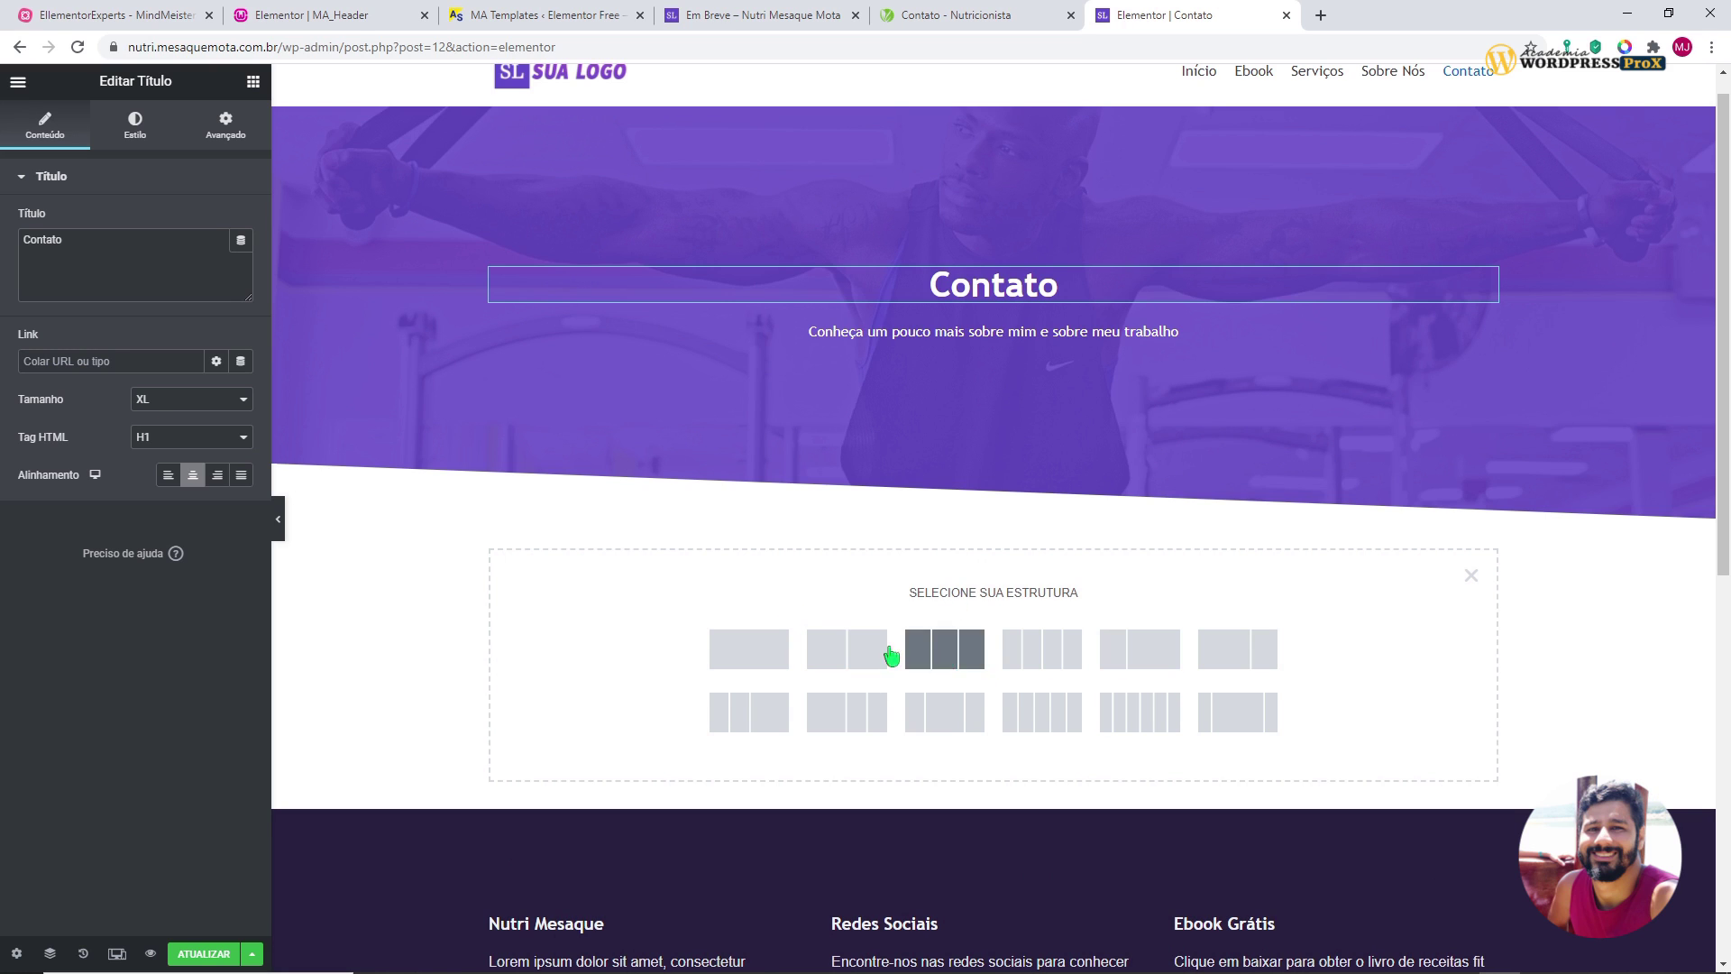
{"action": "left_click", "coordinate": [863, 653]}
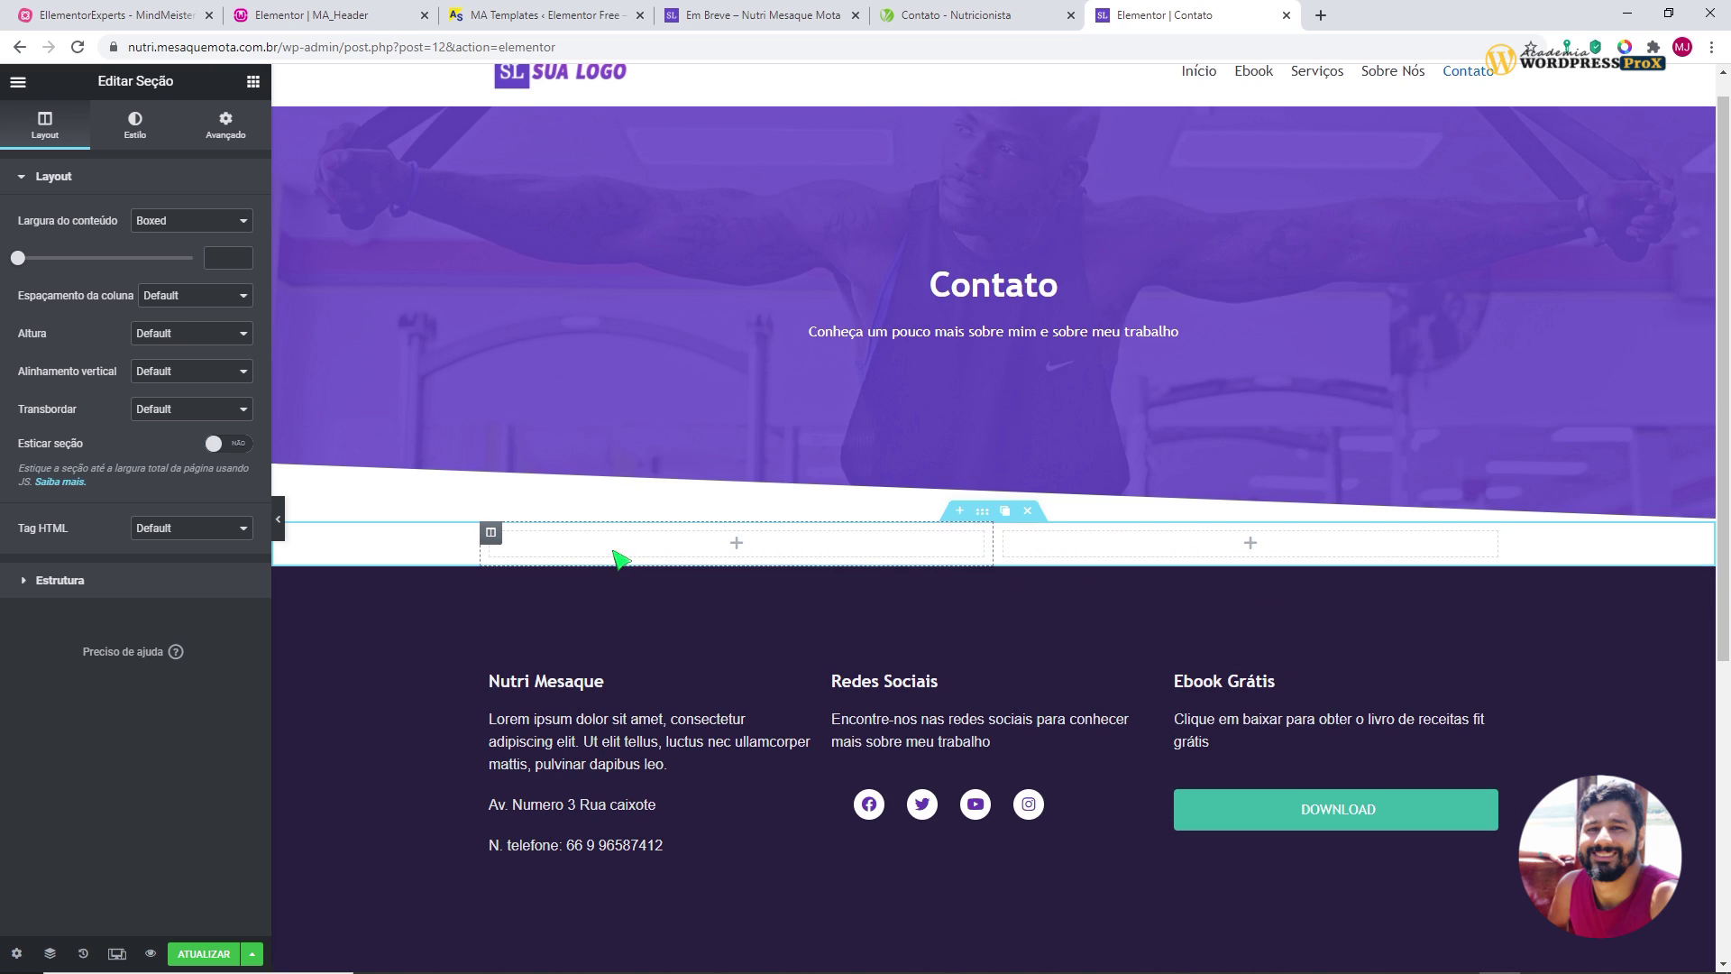
- Set the two-column section's padding to 80 px at top and bottom and 20 px at left and right
{"action": "right_click", "coordinate": [990, 544]}
{"action": "left_click", "coordinate": [999, 524]}
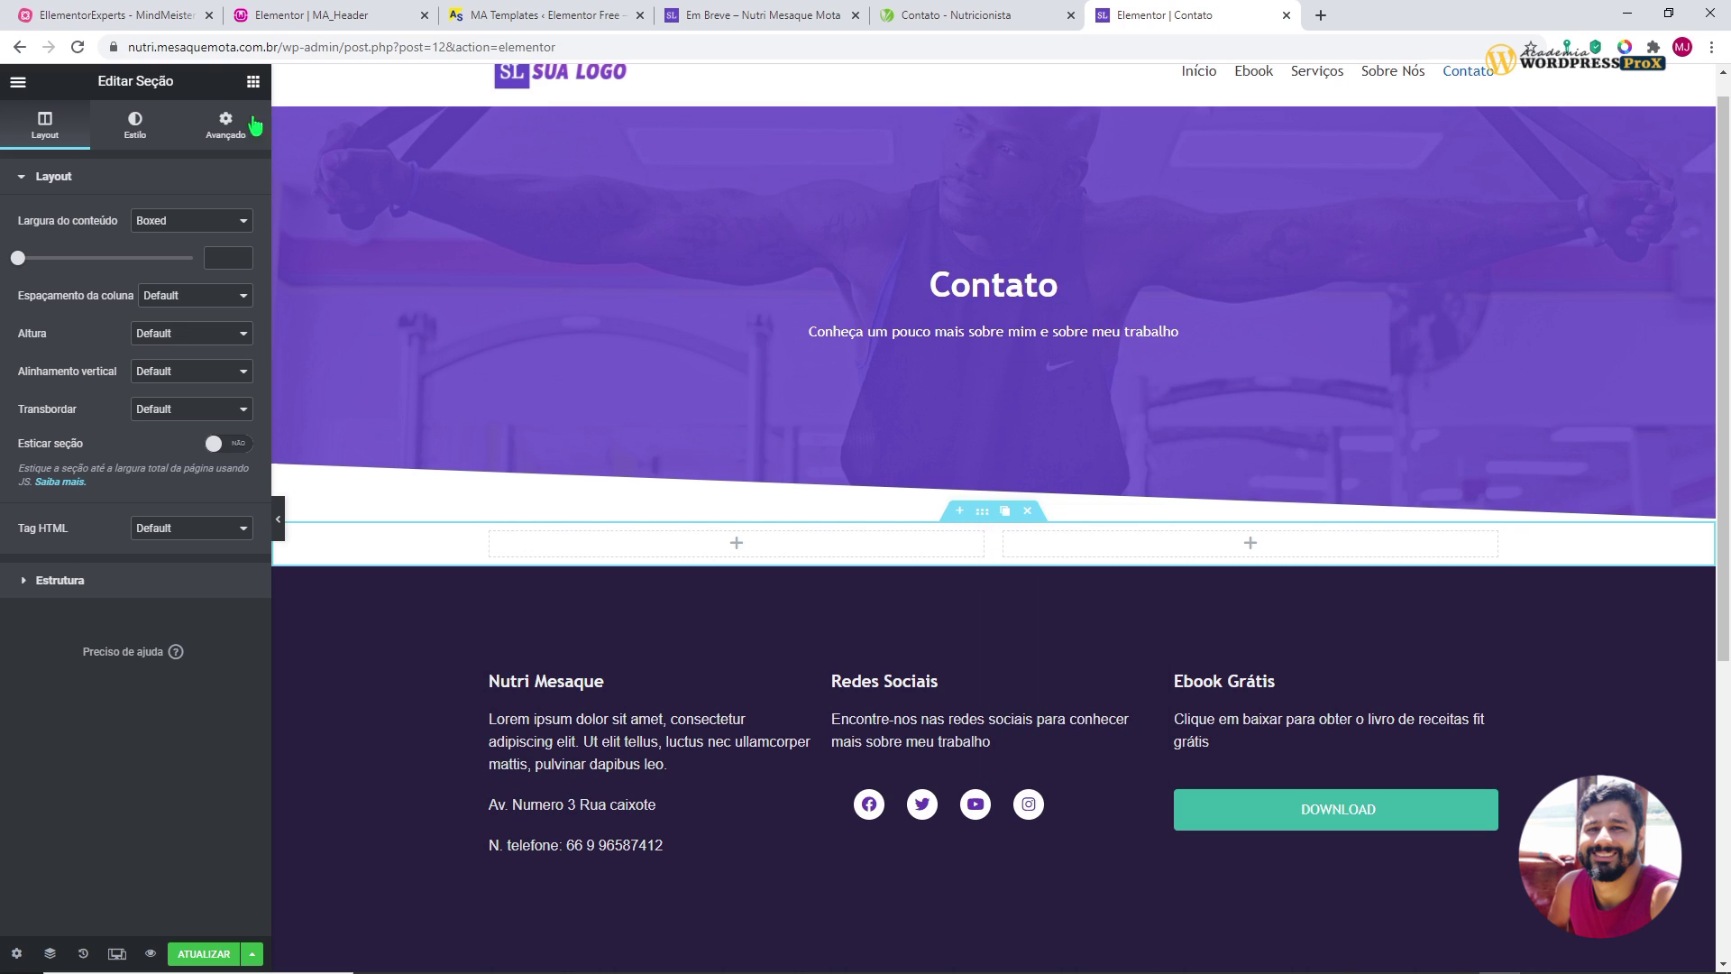
{"action": "left_click", "coordinate": [227, 126]}
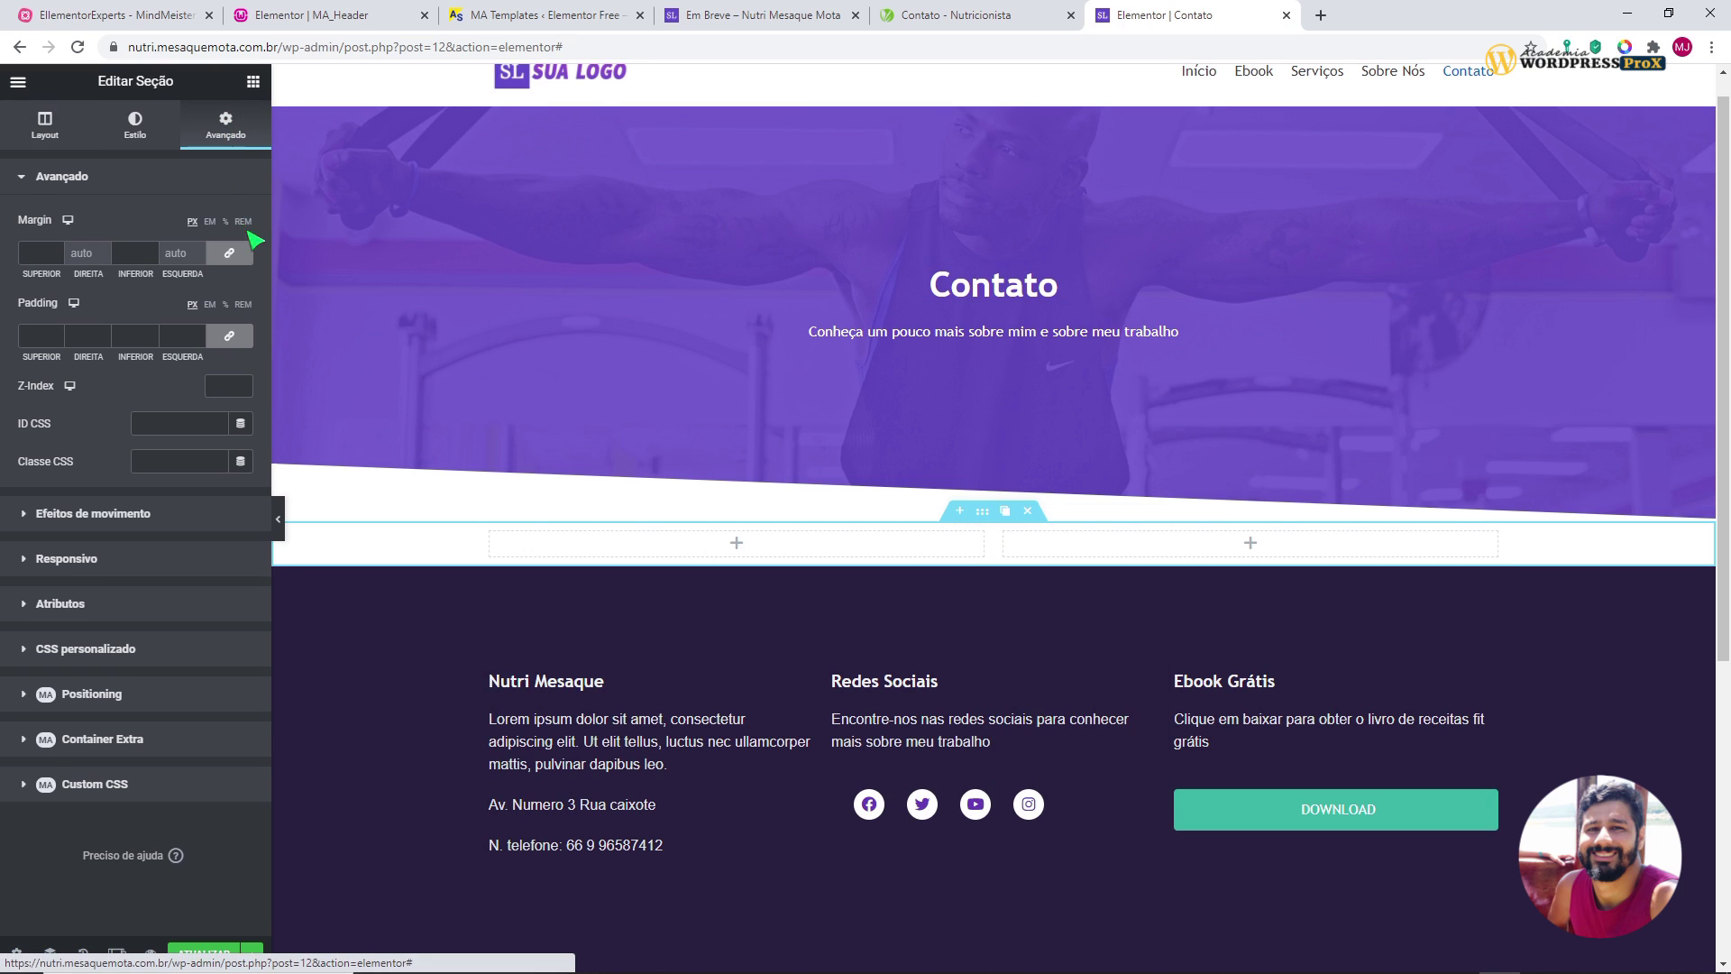
{"action": "left_click", "coordinate": [174, 337]}
{"action": "type", "text": "20"}
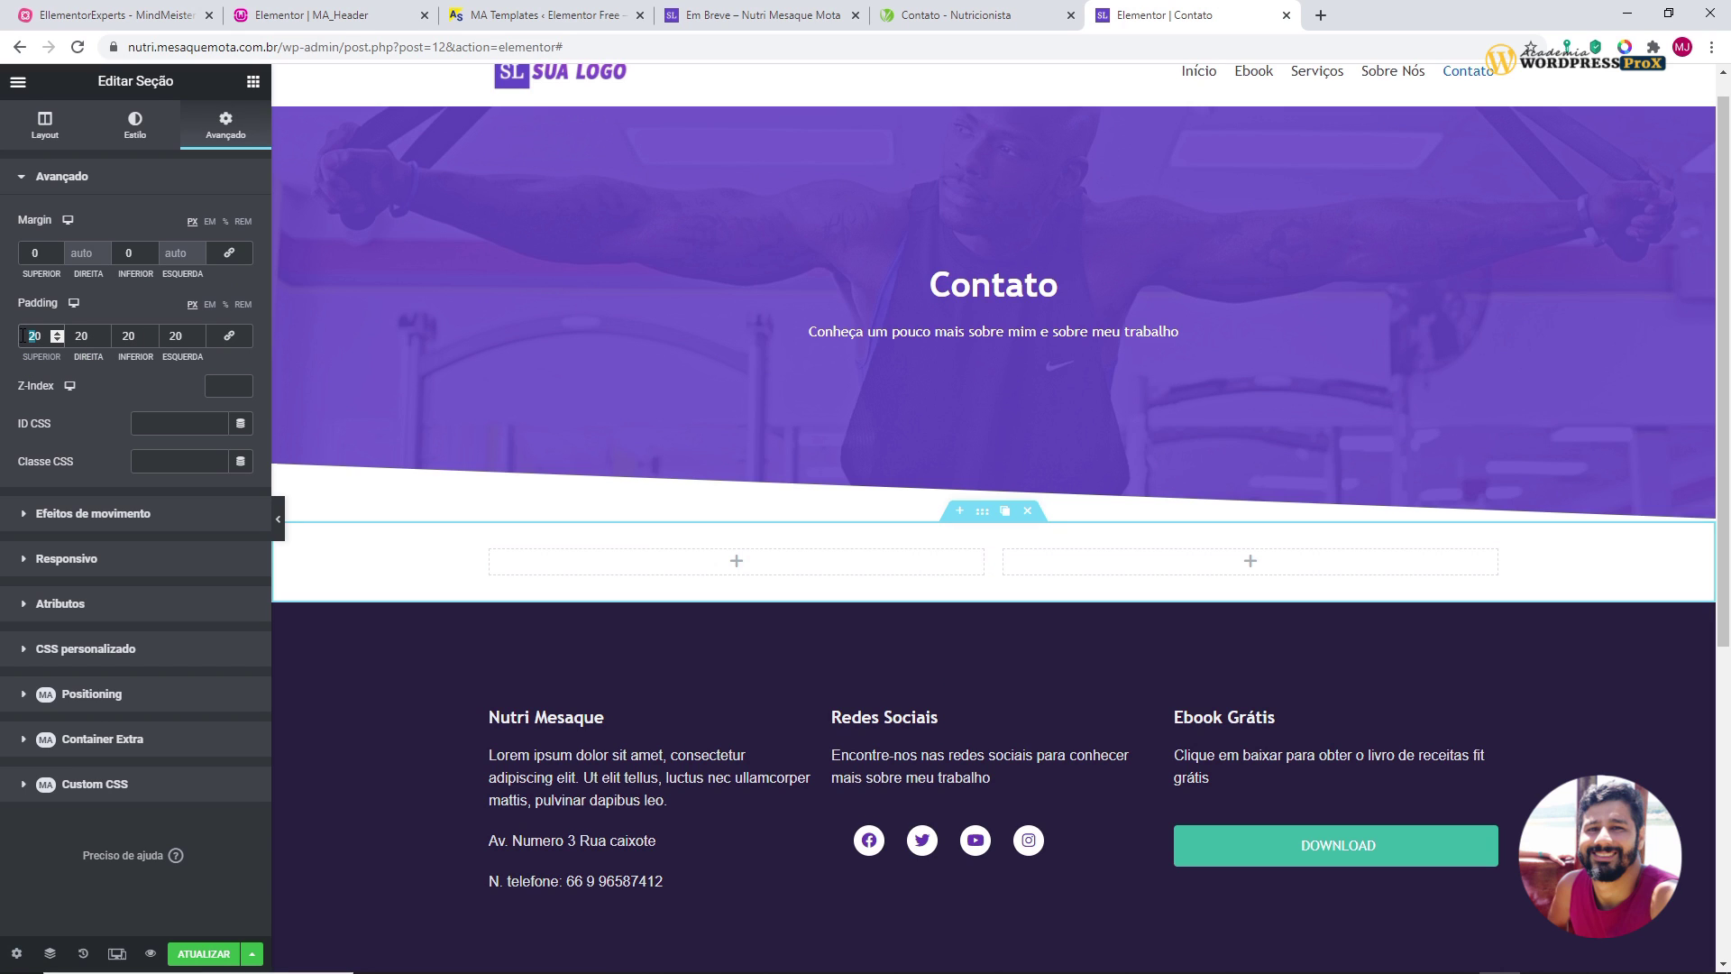
{"action": "type", "text": "80"}
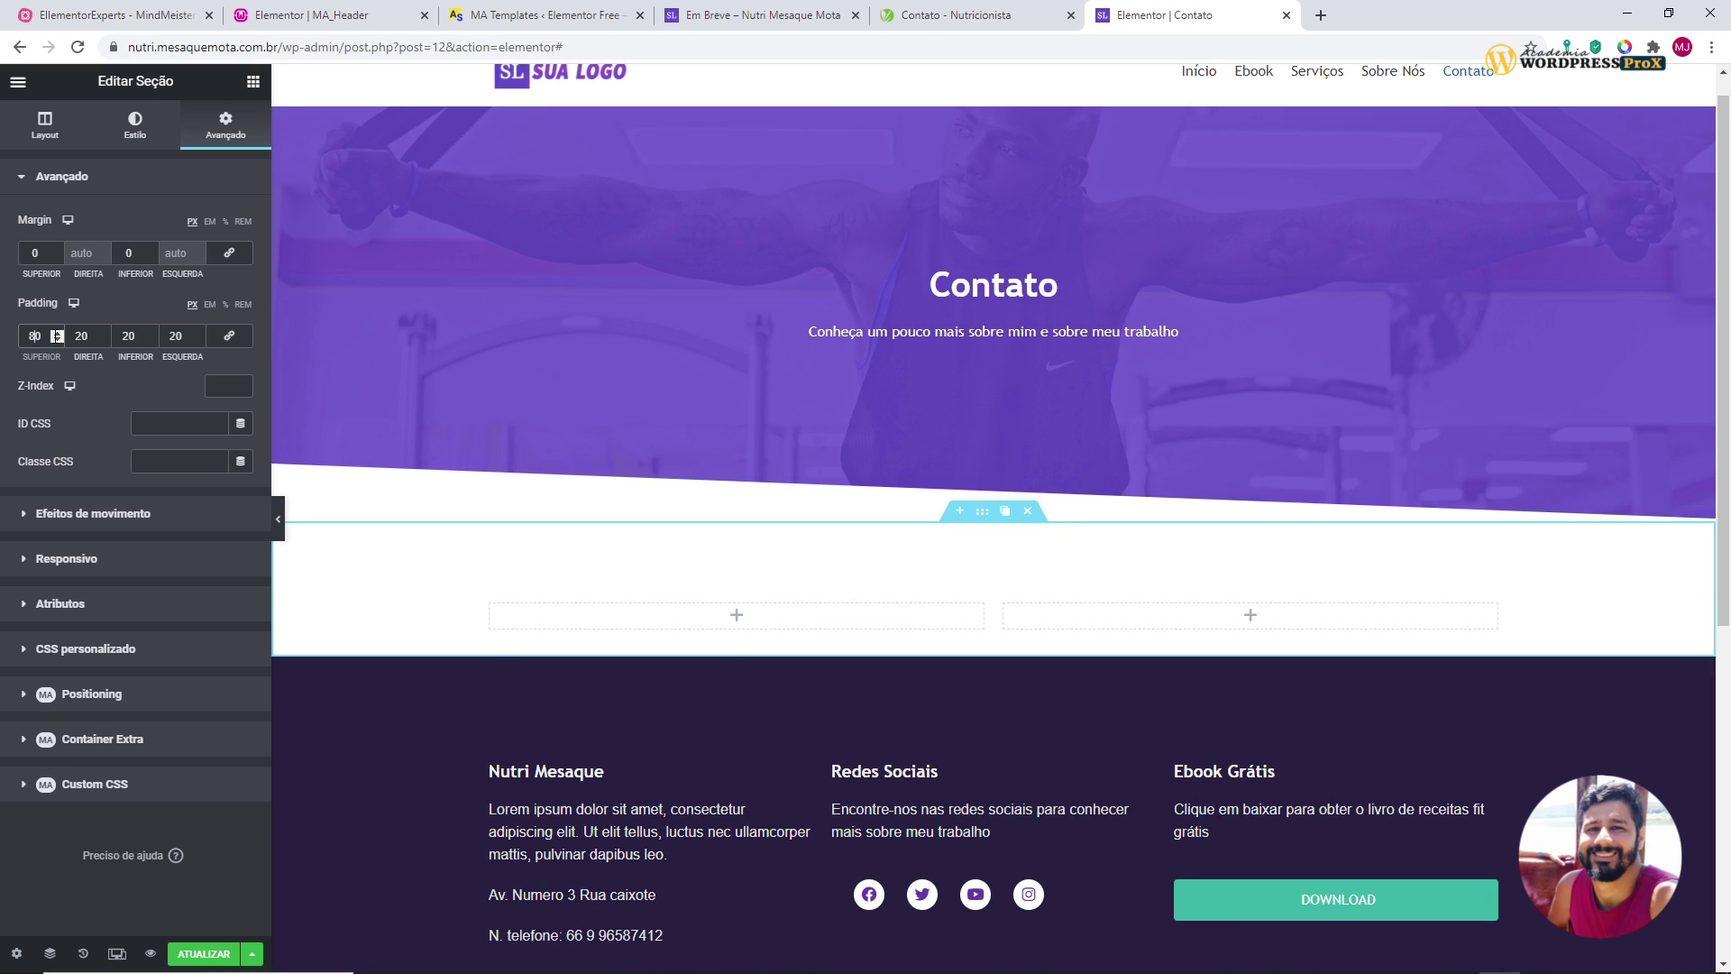
{"action": "double_click", "coordinate": [123, 330]}
{"action": "type", "text": "80"}
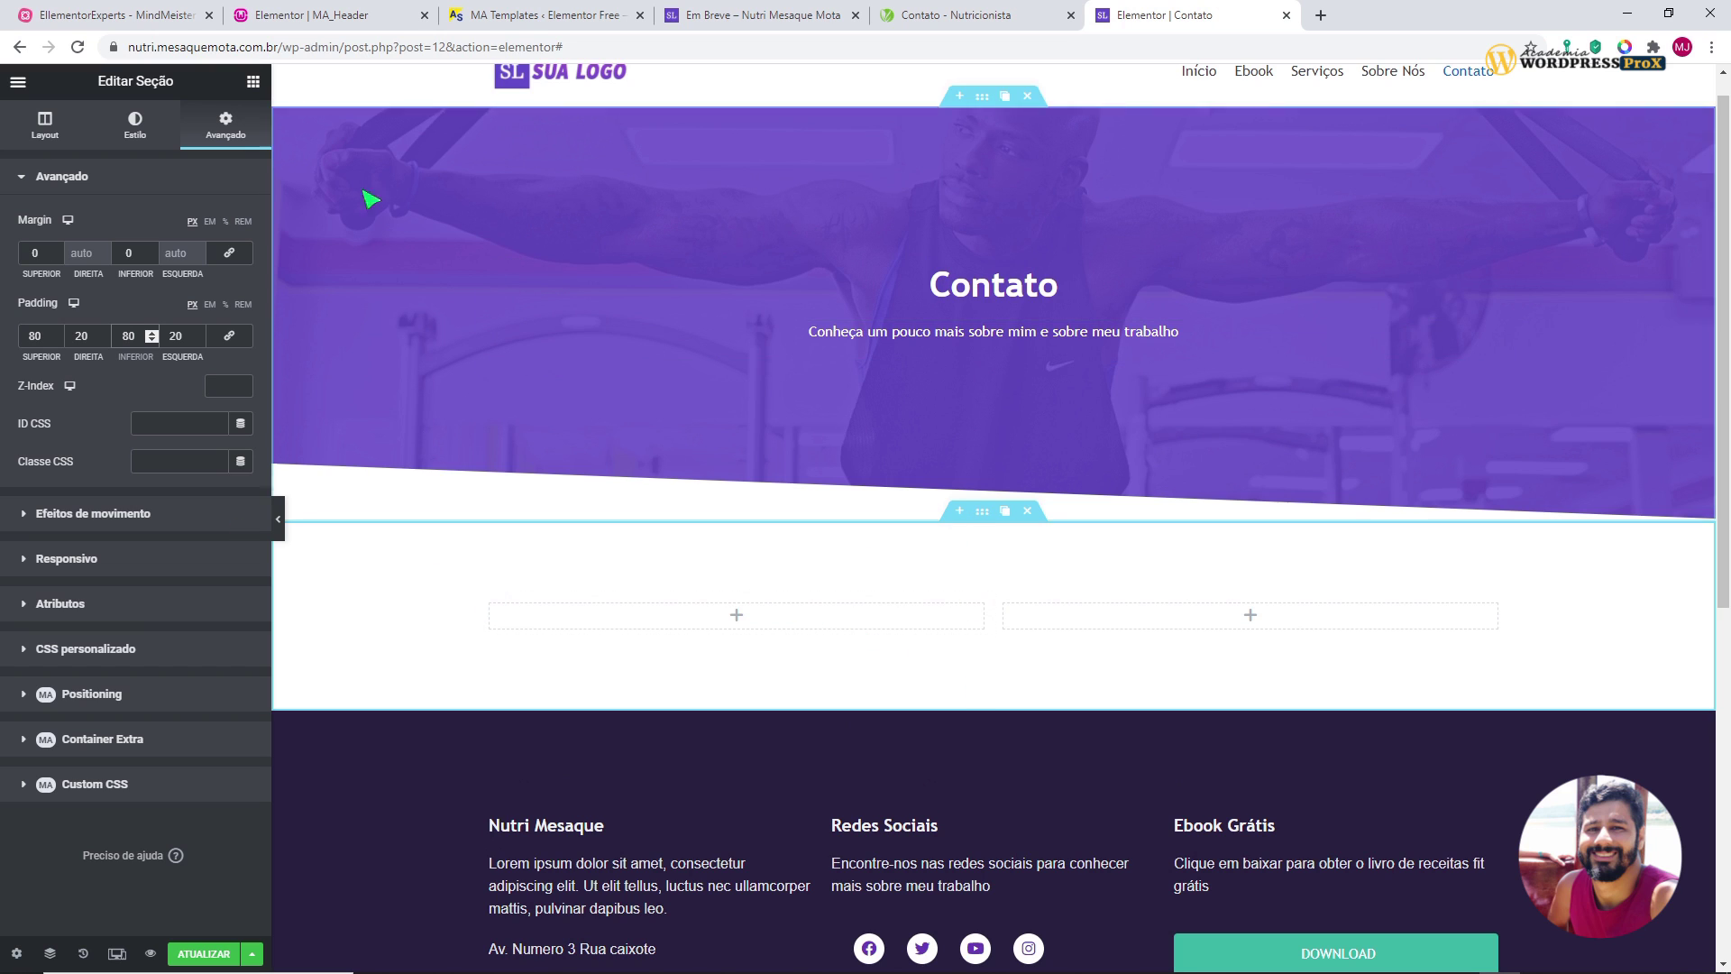
- Add two Título widgets and a Texto widget below them to the new section's left column
{"action": "left_click", "coordinate": [254, 82]}
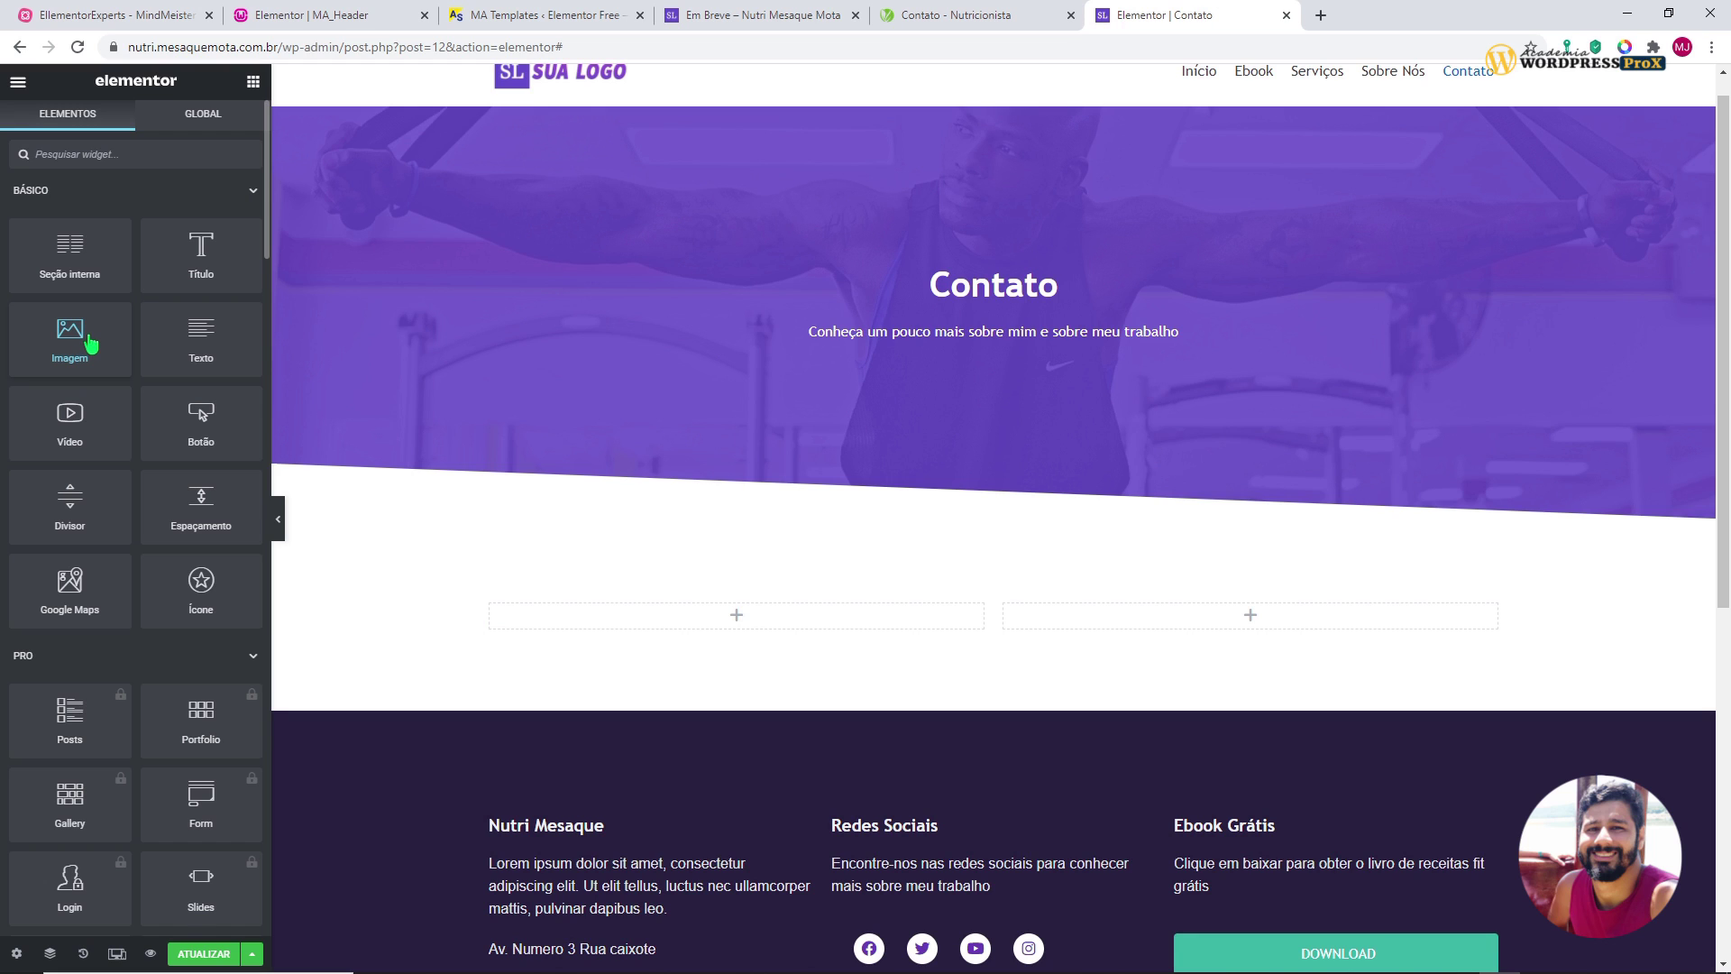
{"action": "left_click_drag", "start_coordinate": [201, 298], "coordinate": [562, 618]}
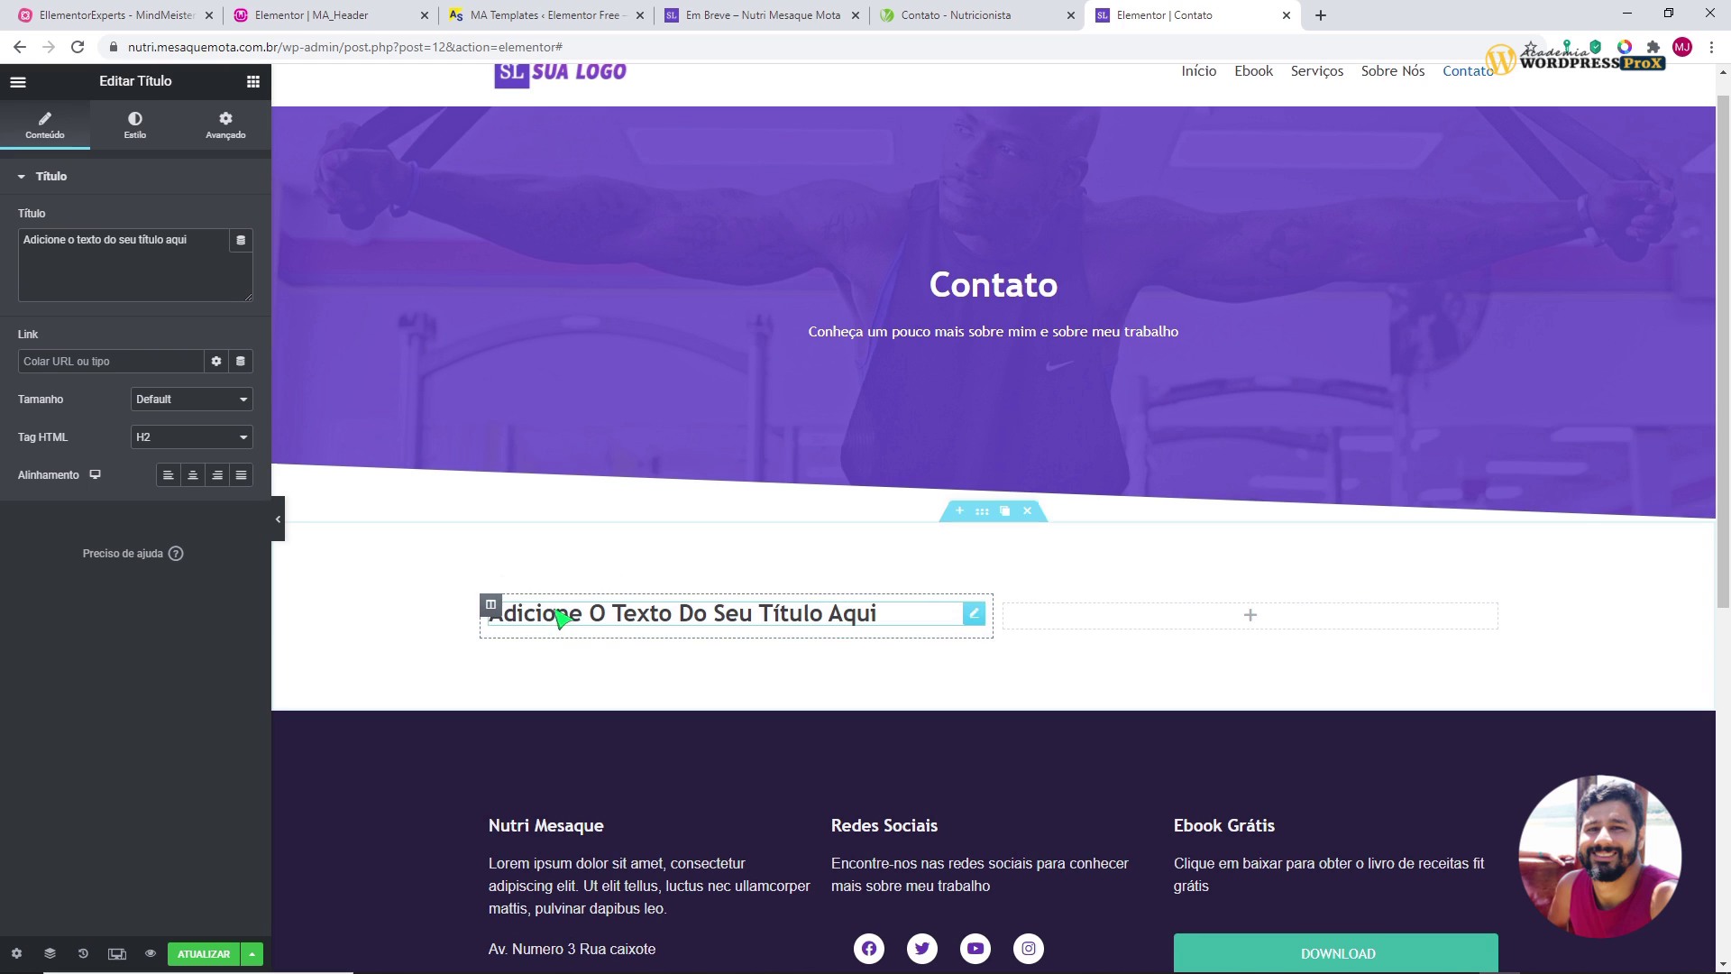
{"action": "left_click", "coordinate": [253, 83]}
{"action": "left_click_drag", "start_coordinate": [198, 266], "coordinate": [527, 620]}
{"action": "left_click", "coordinate": [253, 83]}
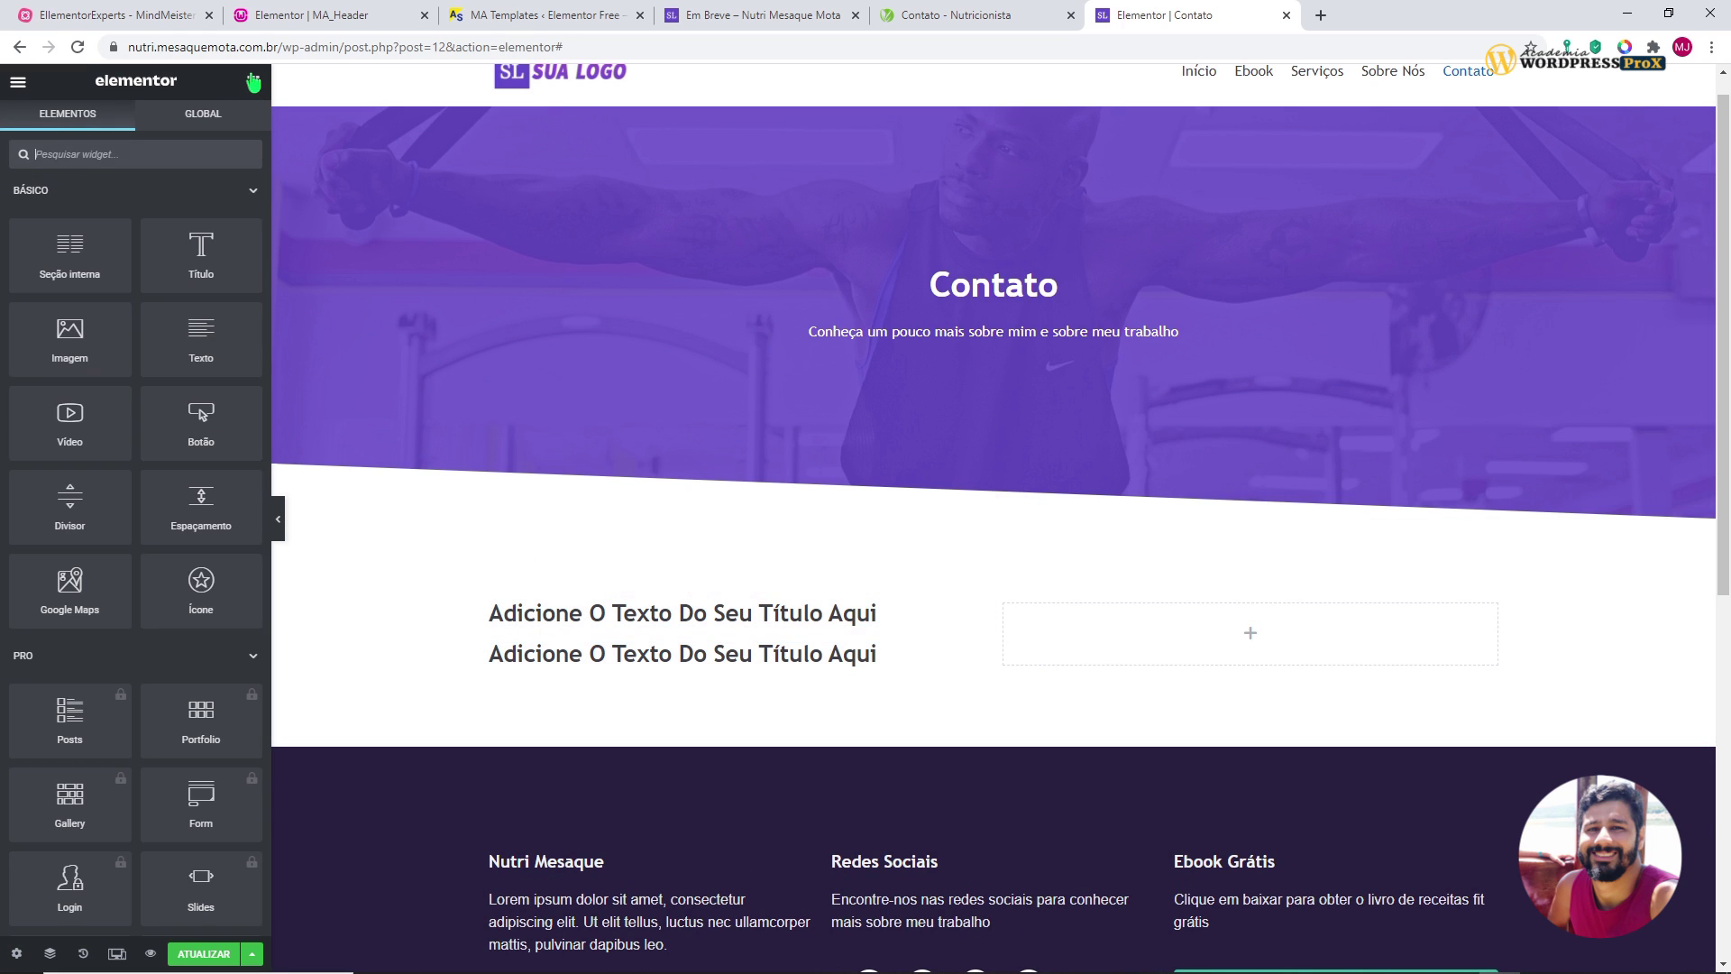
{"action": "left_click_drag", "start_coordinate": [227, 341], "coordinate": [557, 661]}
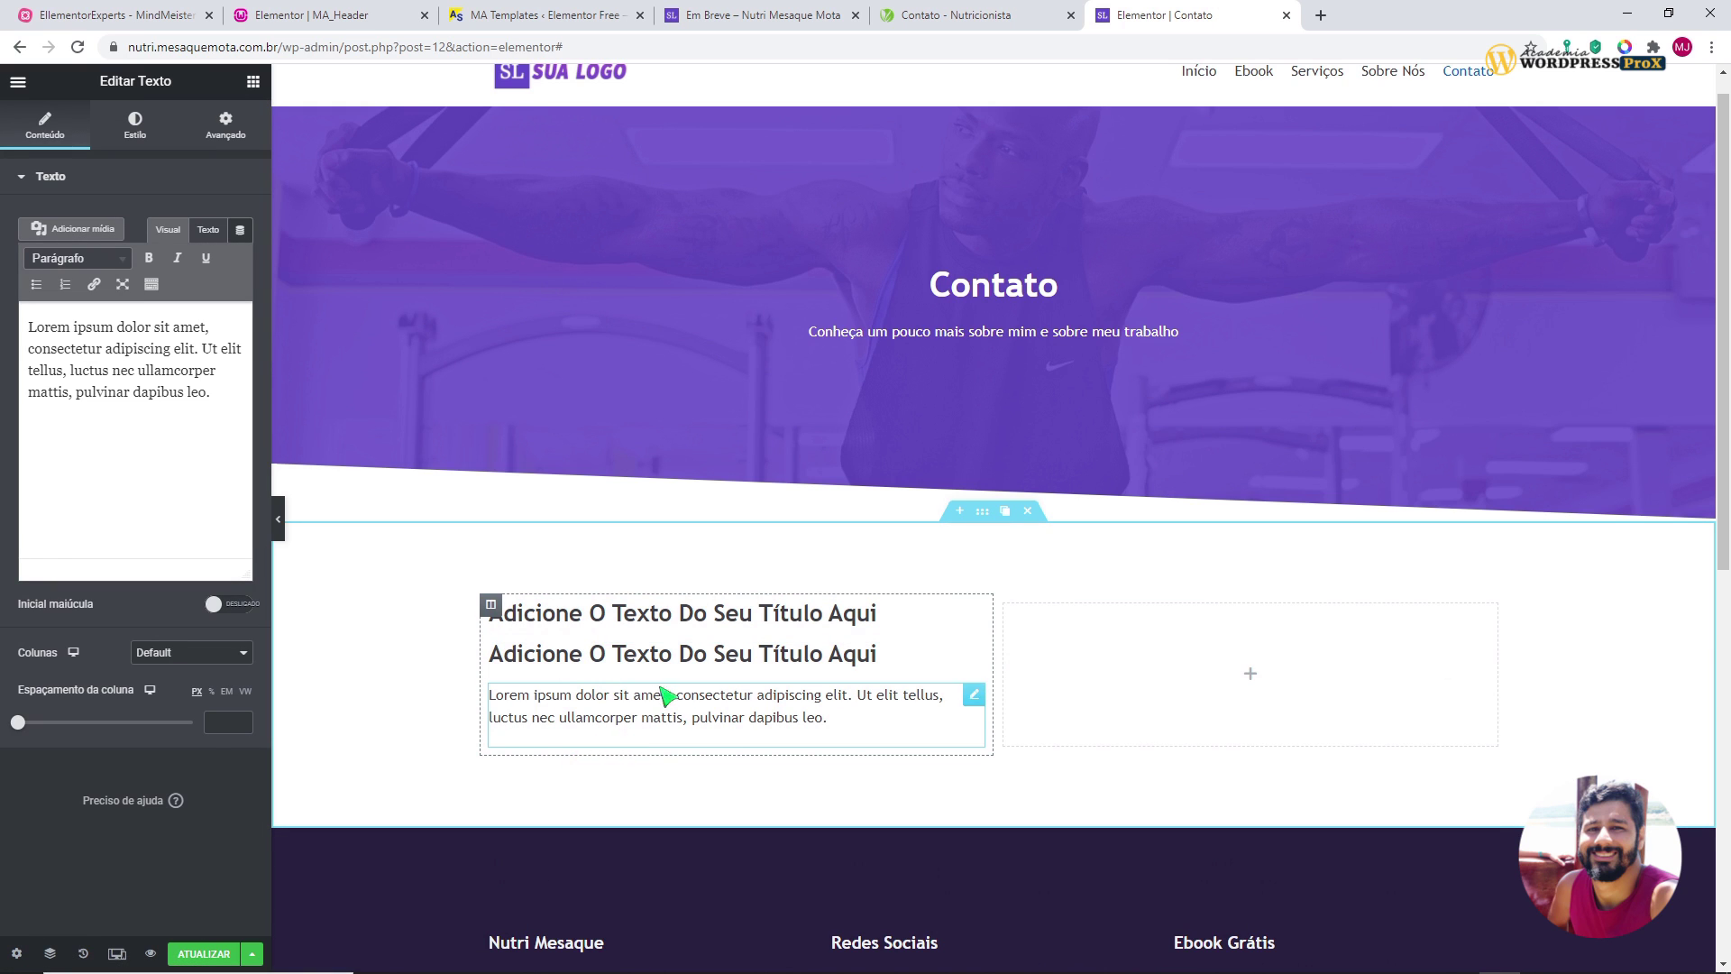
- Set the first heading in the left column to "Fale comigo"
{"action": "scroll", "coordinate": [664, 695], "scroll_direction": "down", "scroll_amount": 3}
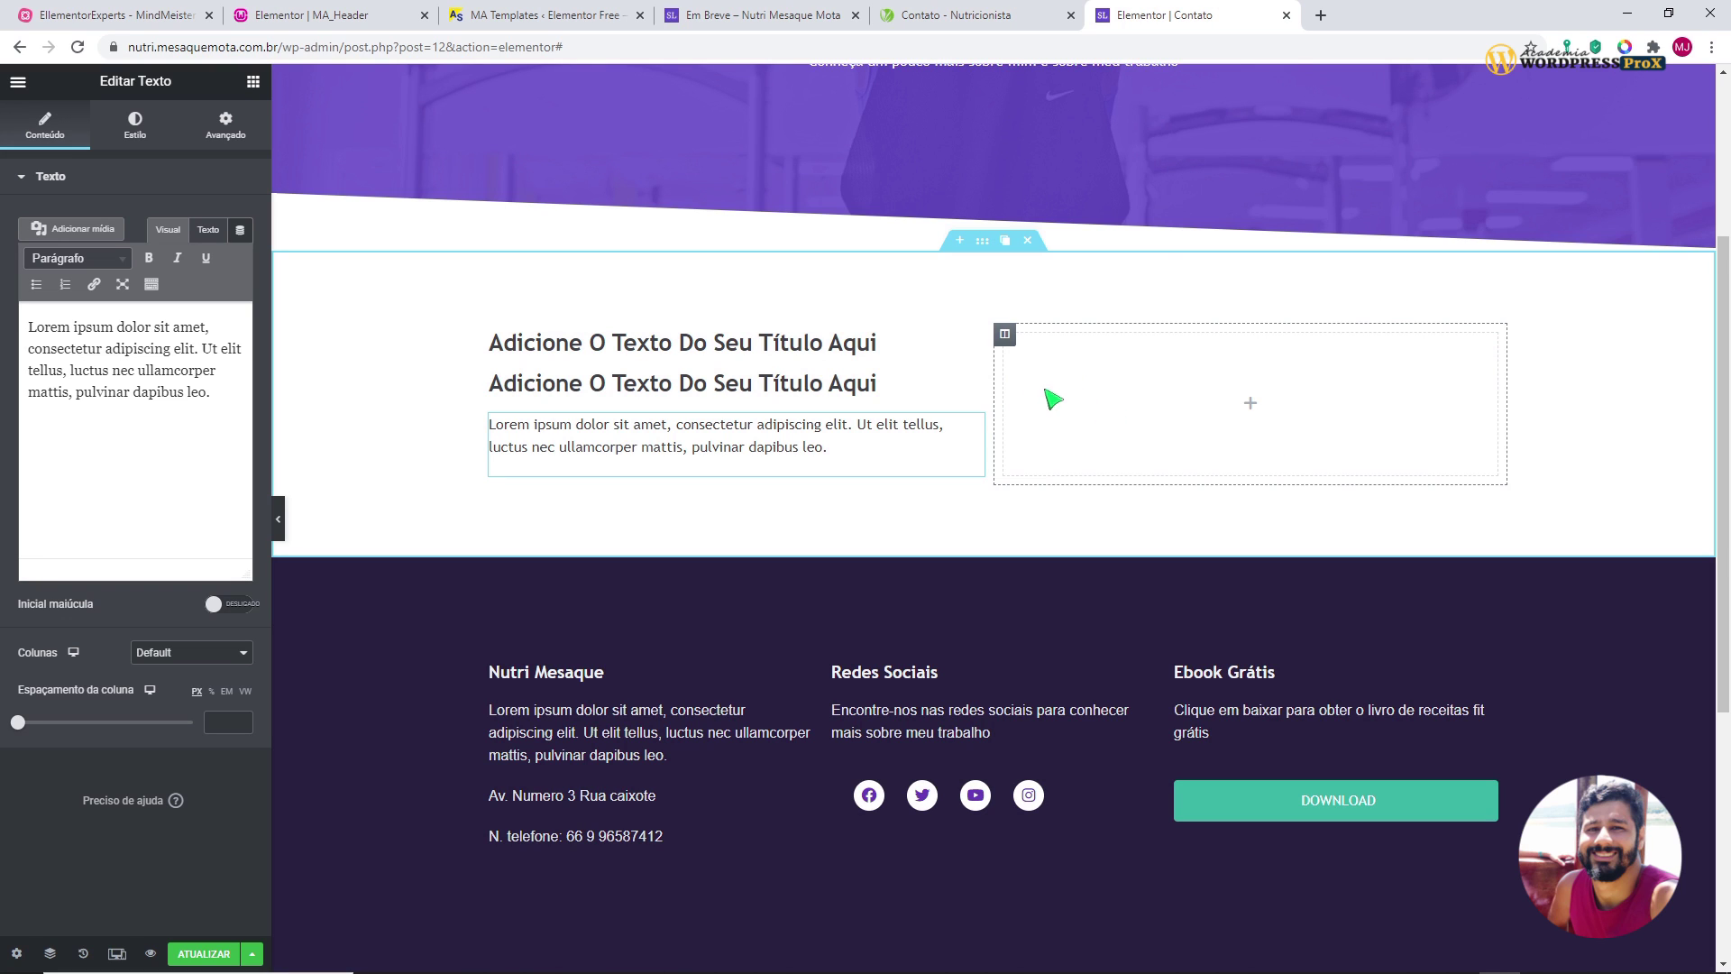
{"action": "left_click", "coordinate": [567, 360]}
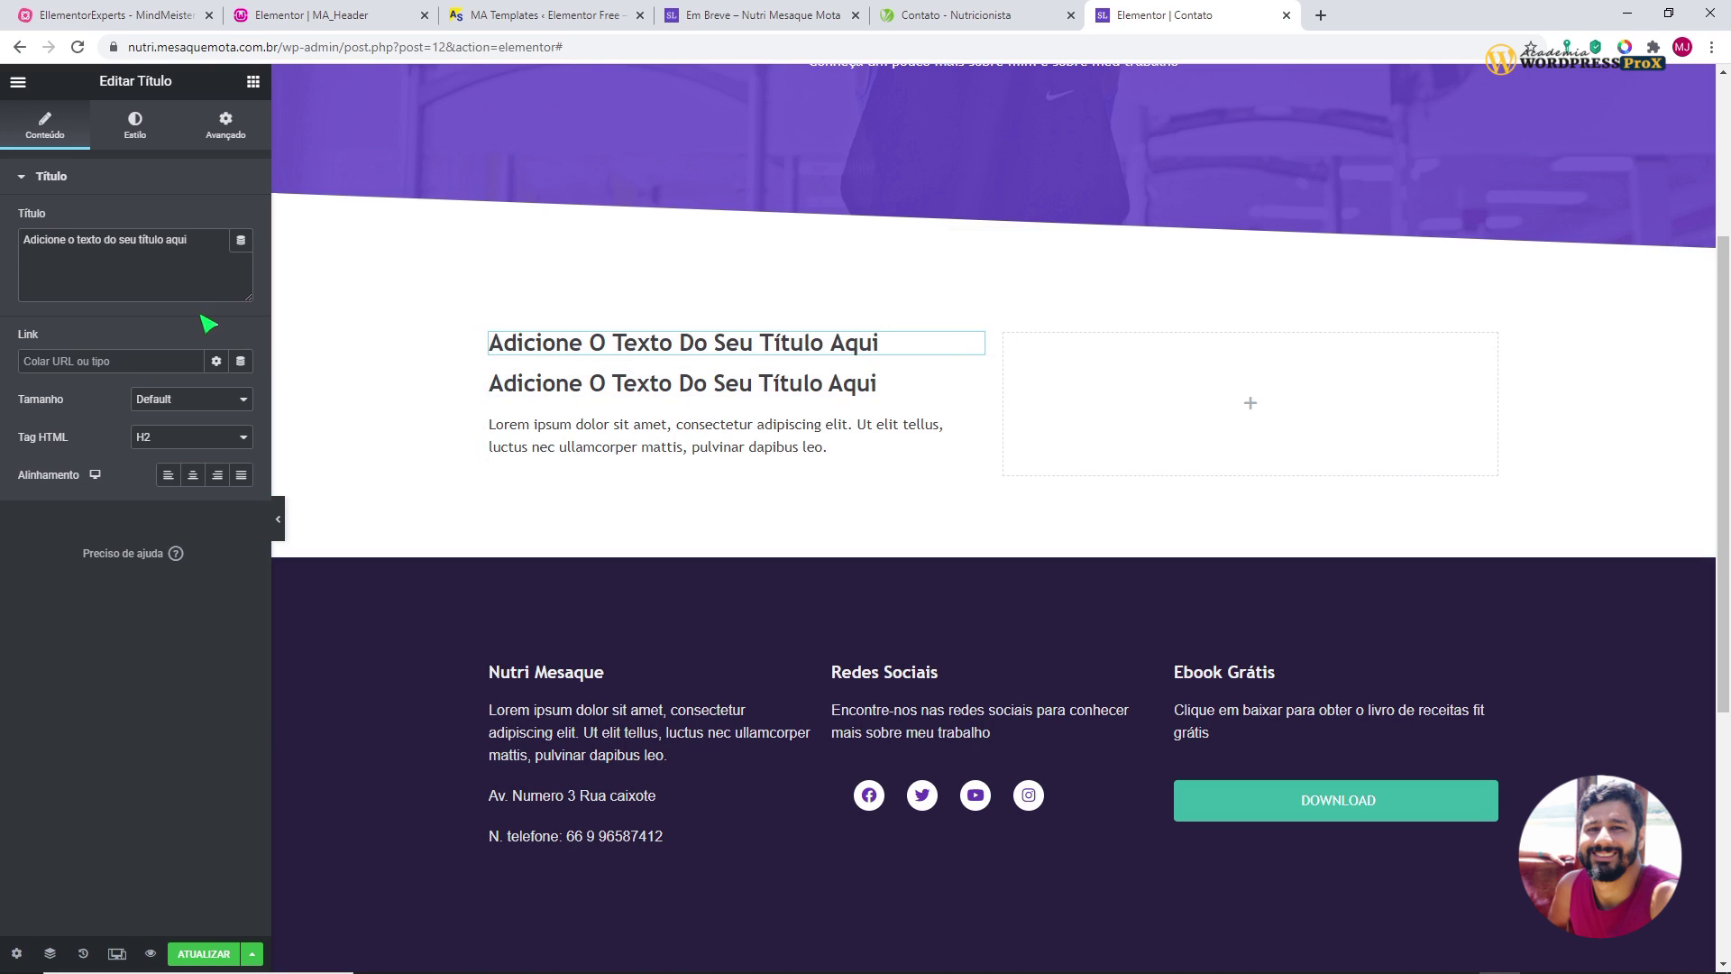
{"action": "left_click_drag", "start_coordinate": [217, 241], "coordinate": [9, 260]}
{"action": "type", "text": "Fale comigo"}
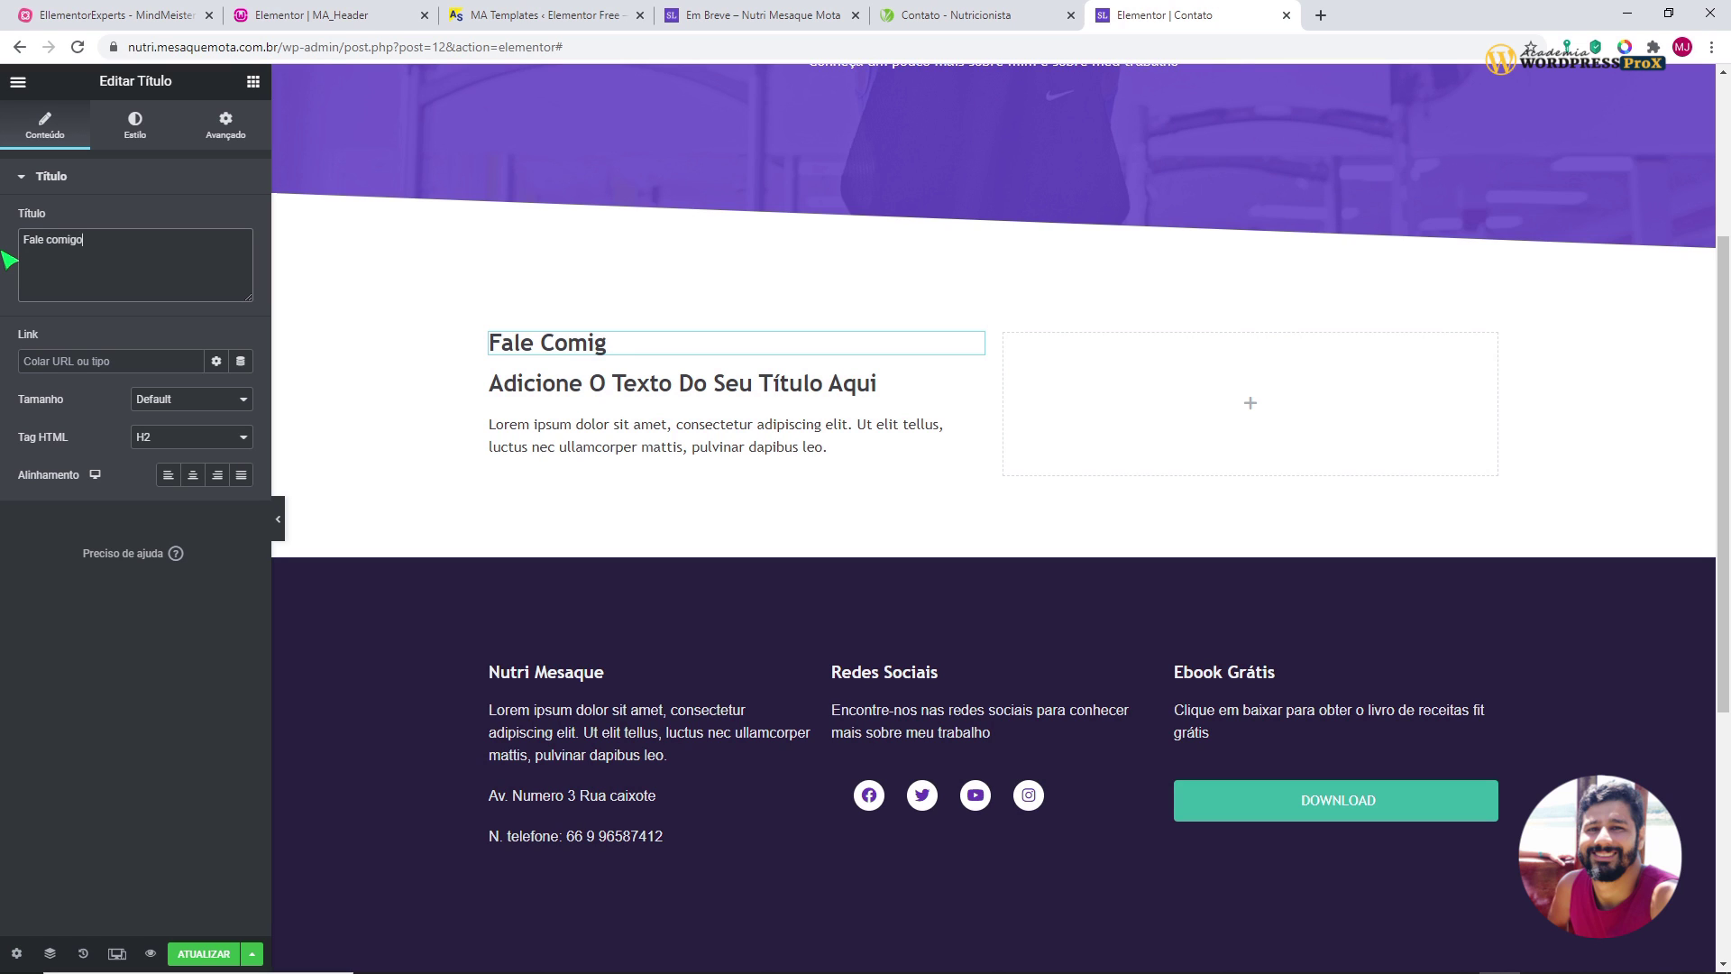
{"action": "left_click", "coordinate": [528, 386]}
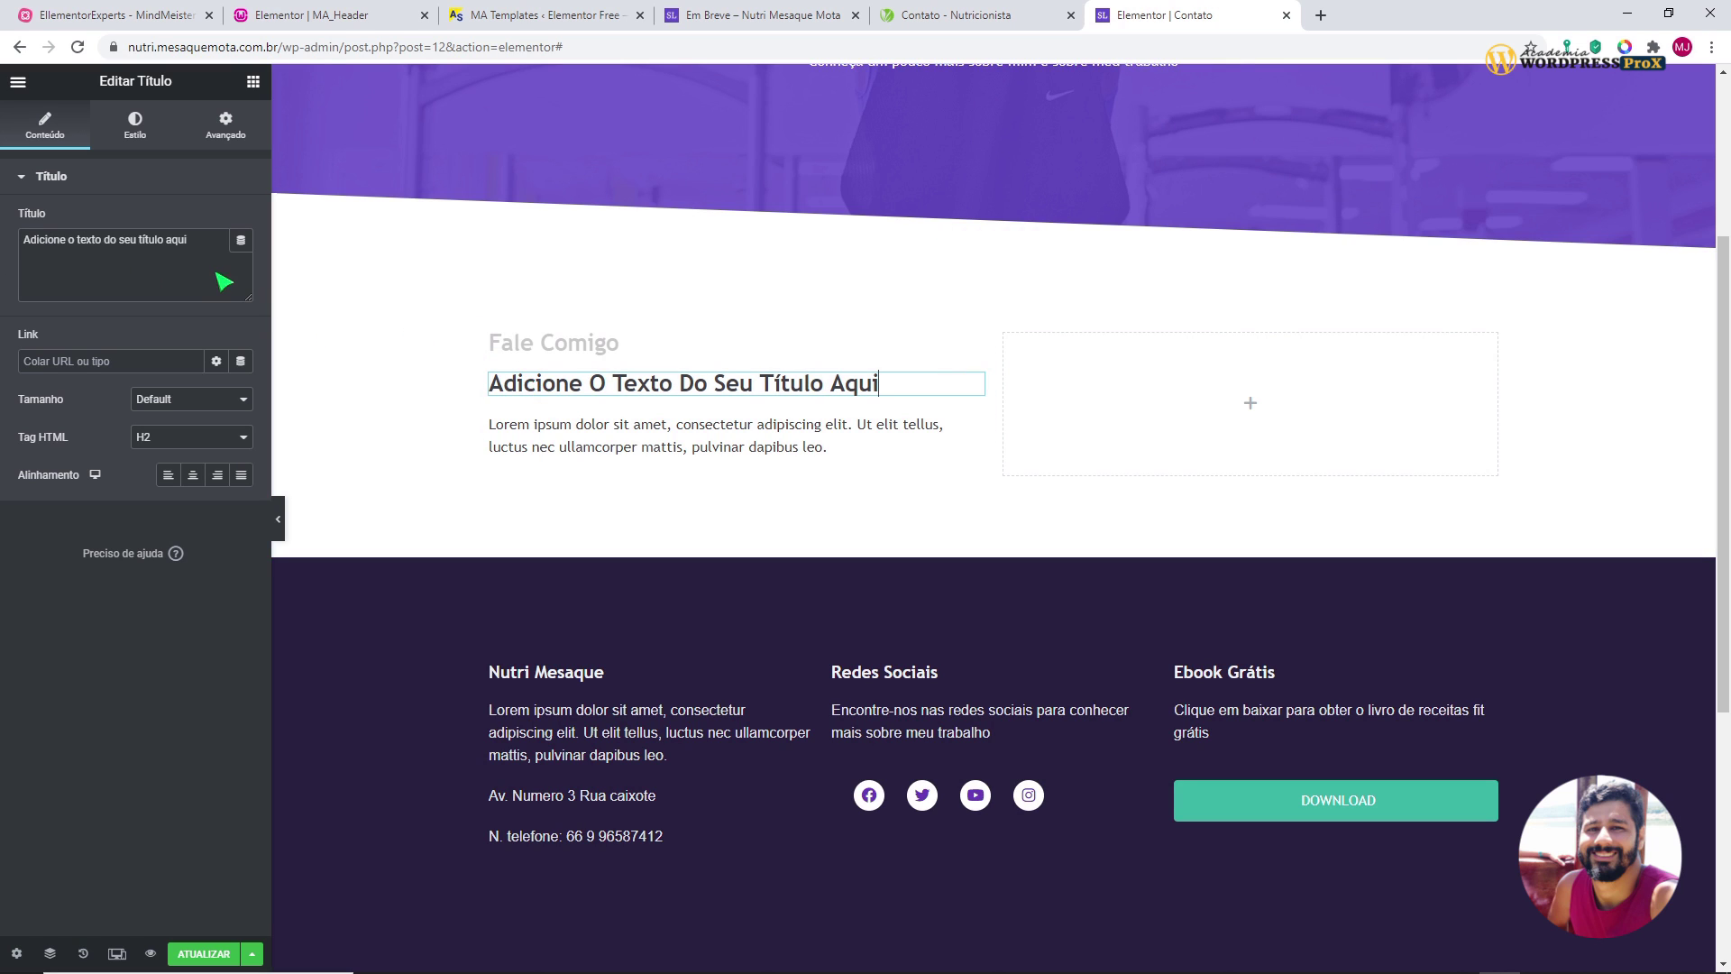
{"action": "left_click_drag", "start_coordinate": [211, 261], "coordinate": [9, 273]}
{"action": "type", "text": "Para fala"}
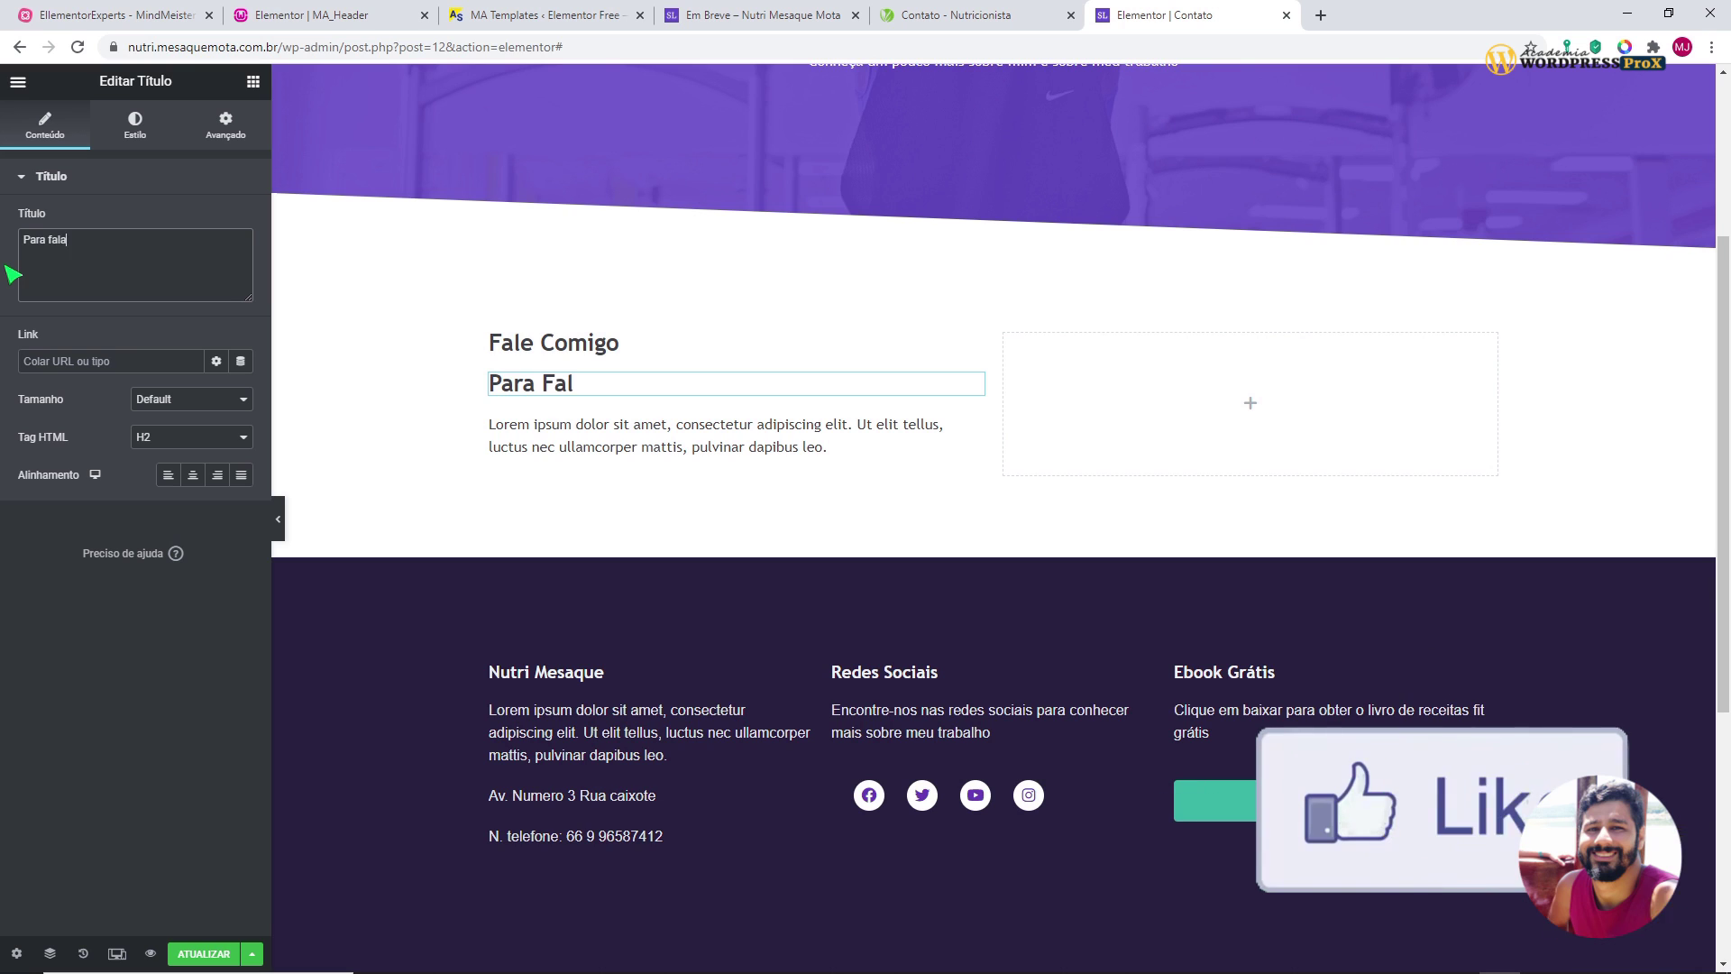
{"action": "type", "text": "r comigo preencha o"}
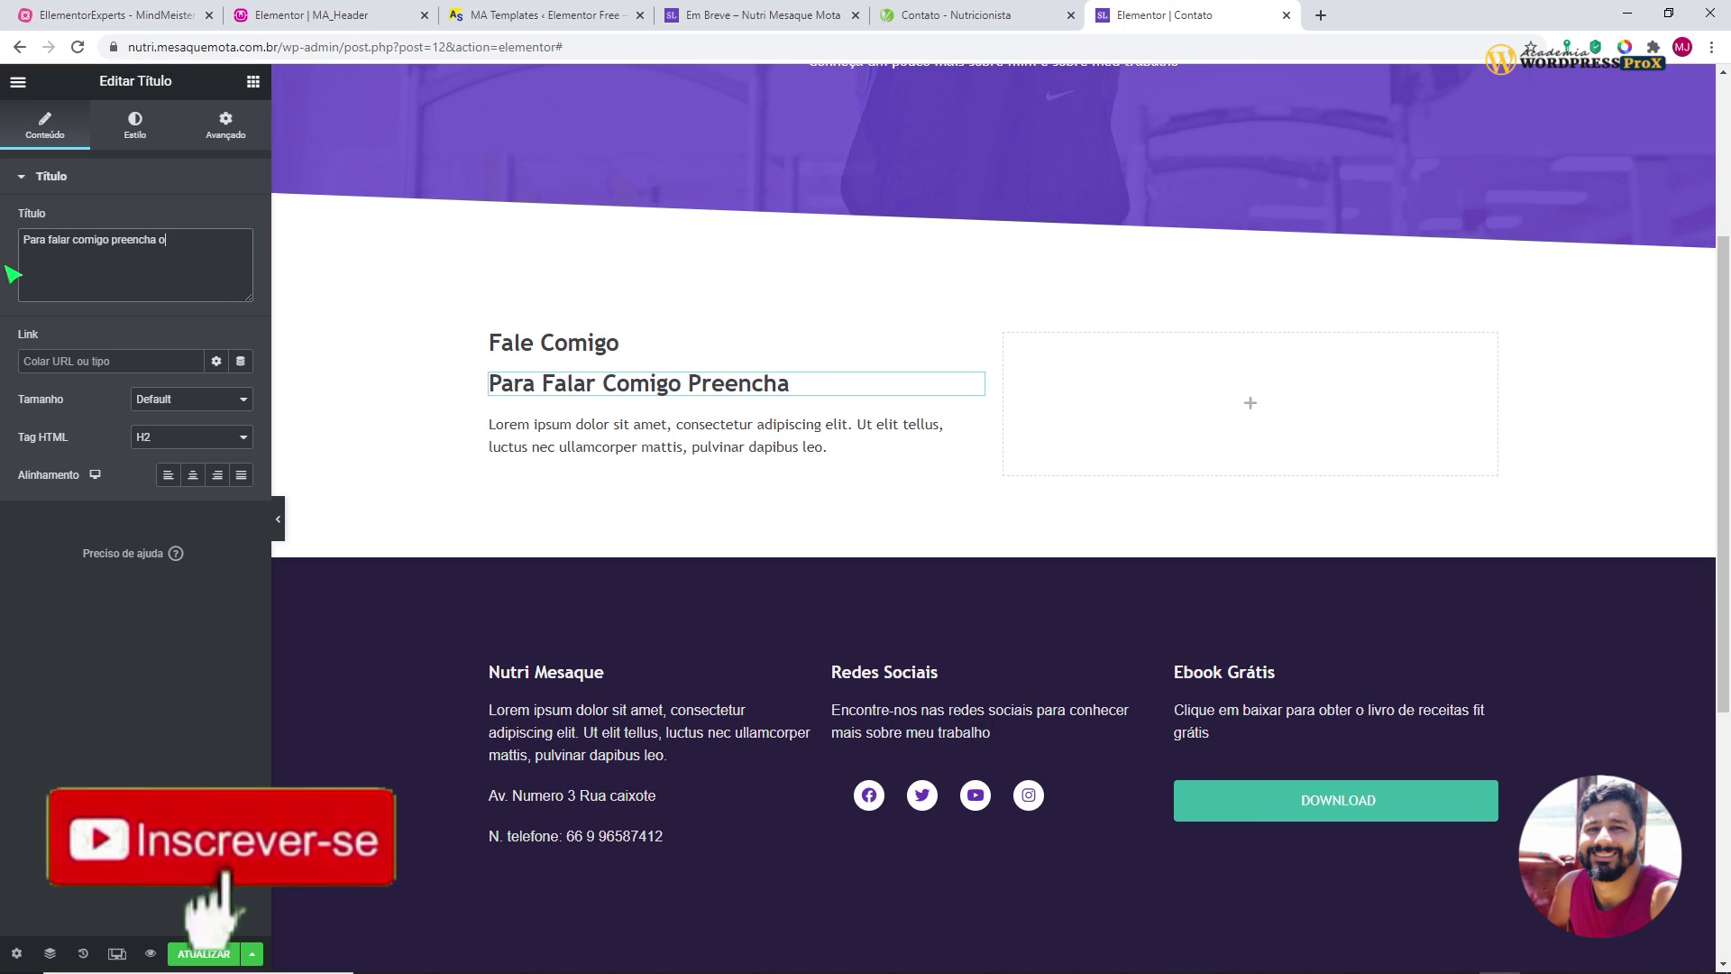
{"action": "type", "text": " formulário ao"}
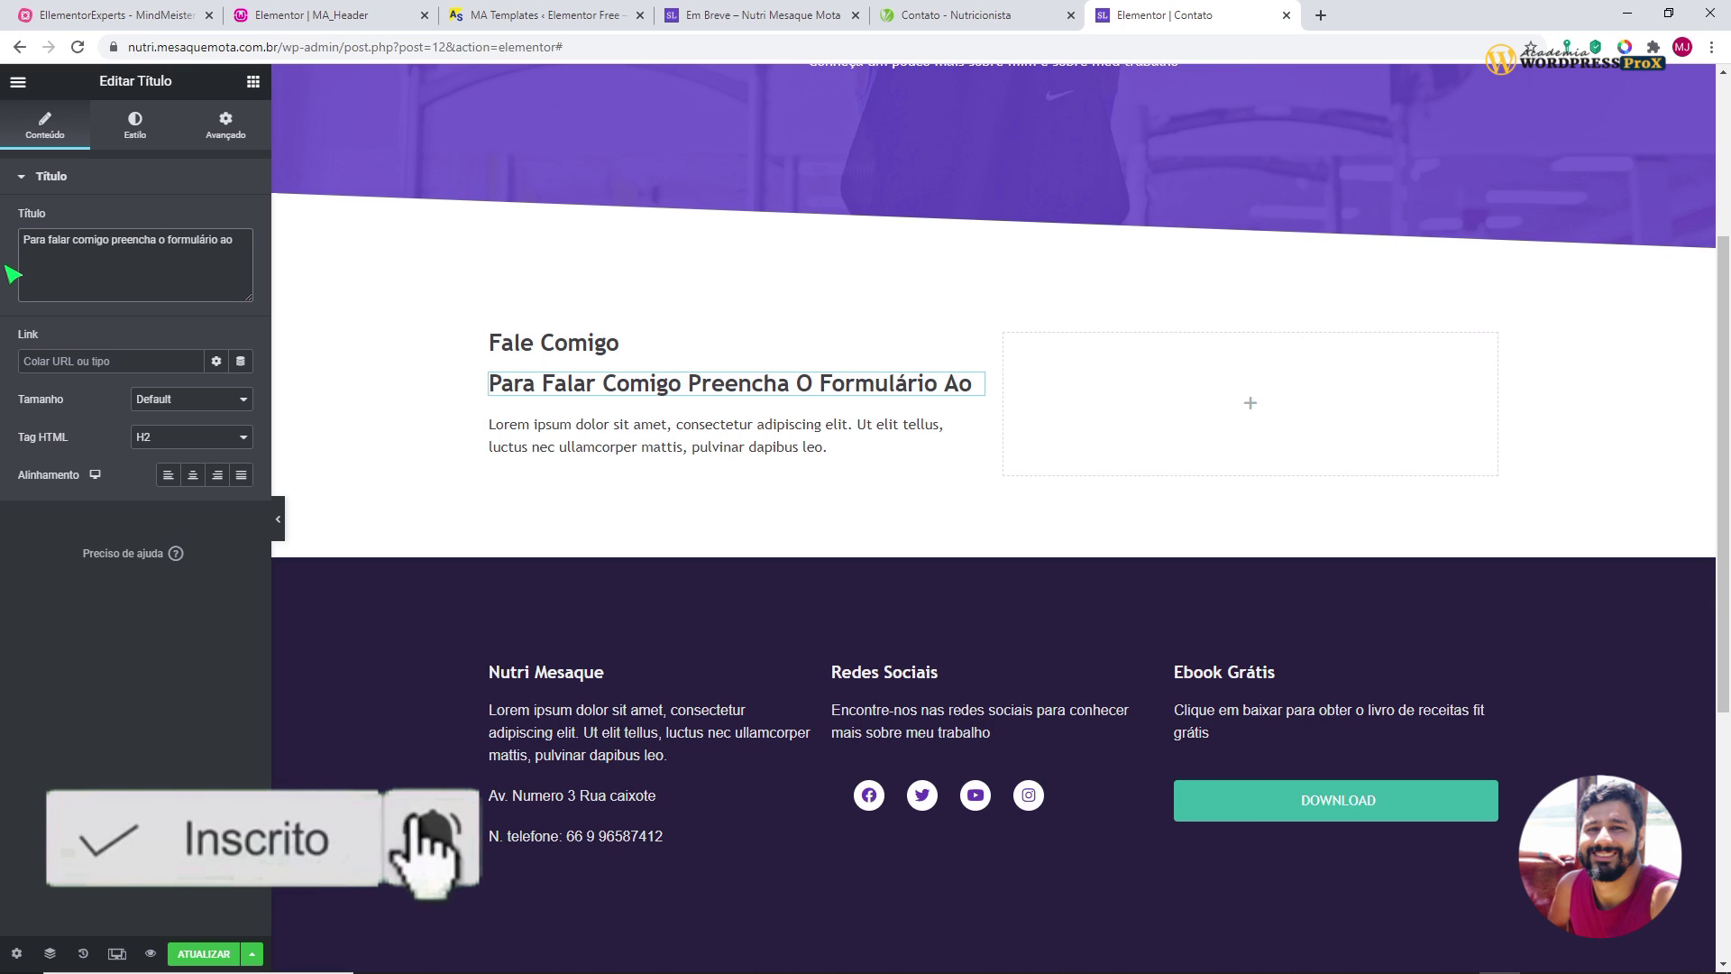
{"action": "key", "text": "BackSpace"}
{"action": "key", "text": "BackSpace"}
{"action": "type", "text": "e envie"}
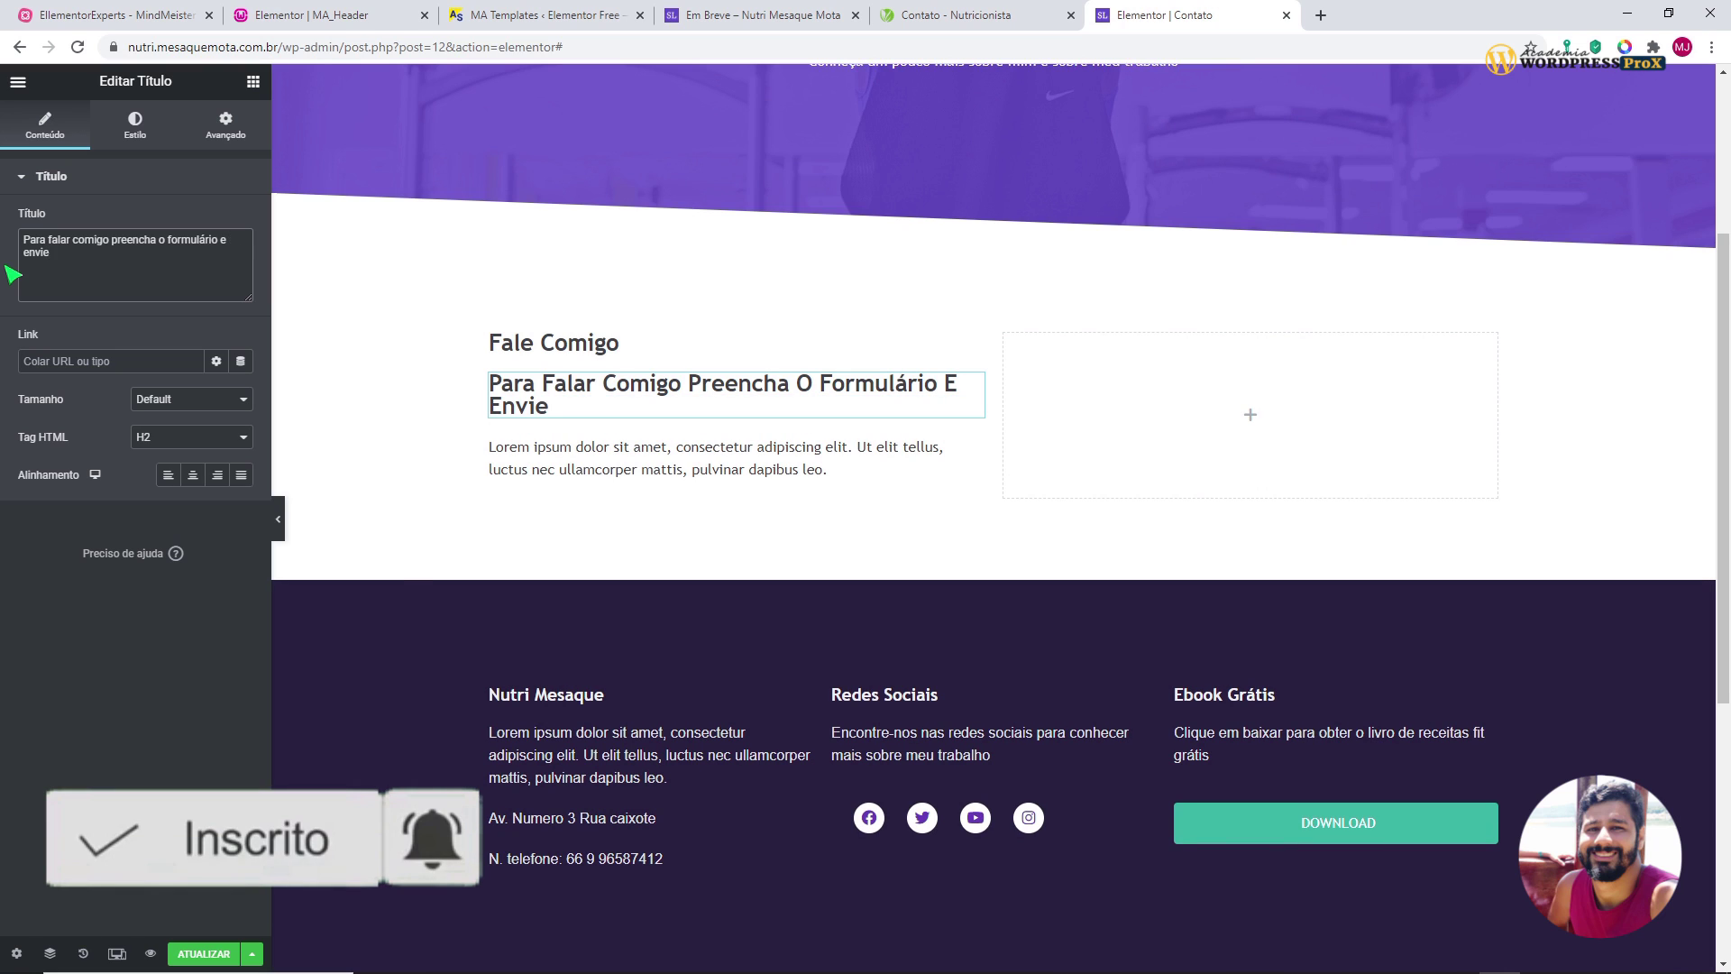
- Replace the whole text of the second heading in the left column with "Preencha o Fomulário"
{"action": "key", "text": "ctrl+a"}
{"action": "key", "text": "BackSpace"}
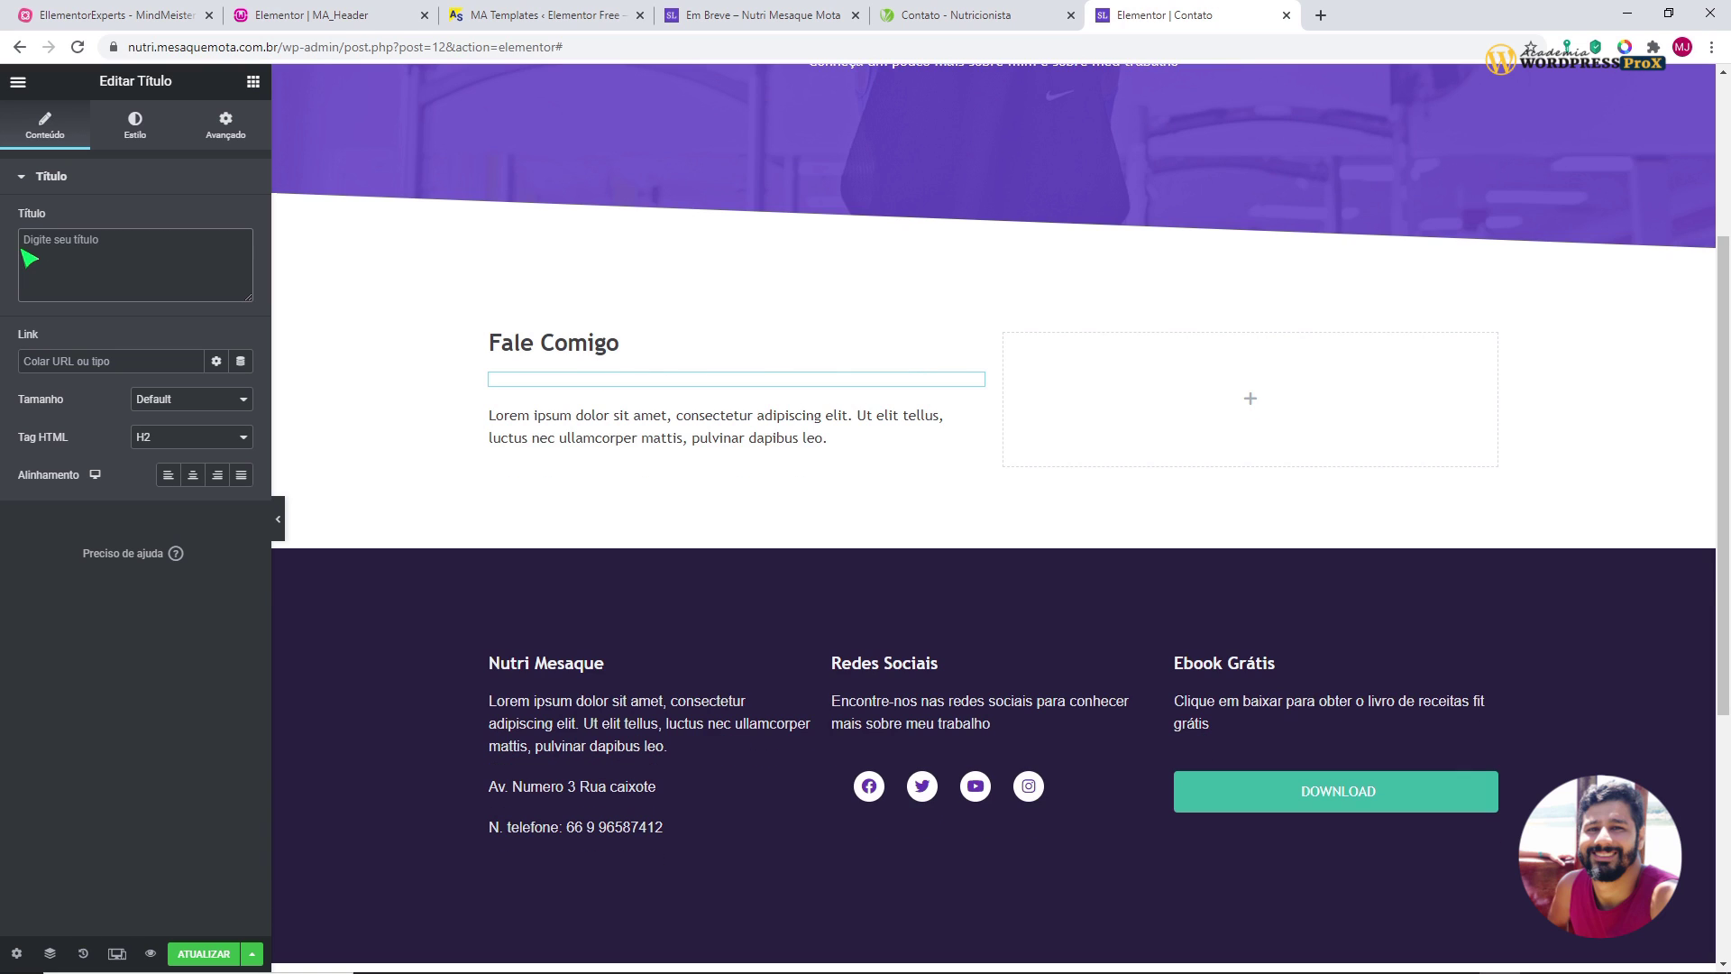
{"action": "type", "text": "Preencha o Fomulároi"}
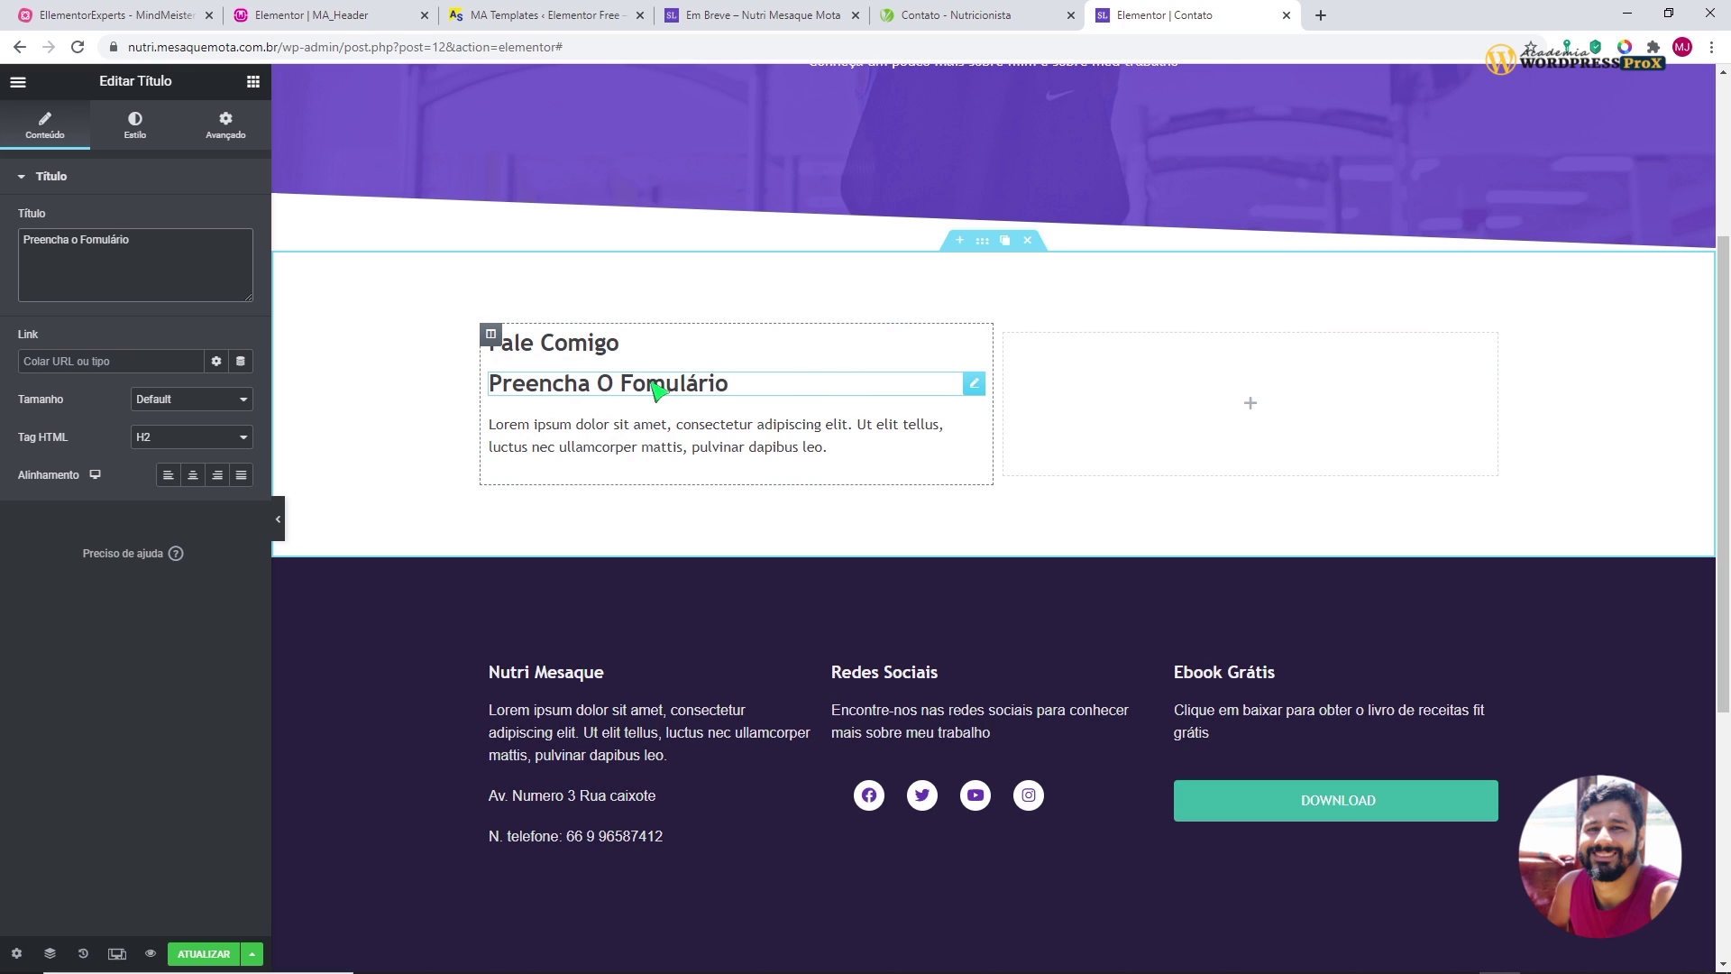
- Replace the placeholder paragraph with "Para falar comigo preencha o formulário e envie que em até 24 horas vou te responder."
{"action": "left_click", "coordinate": [680, 449]}
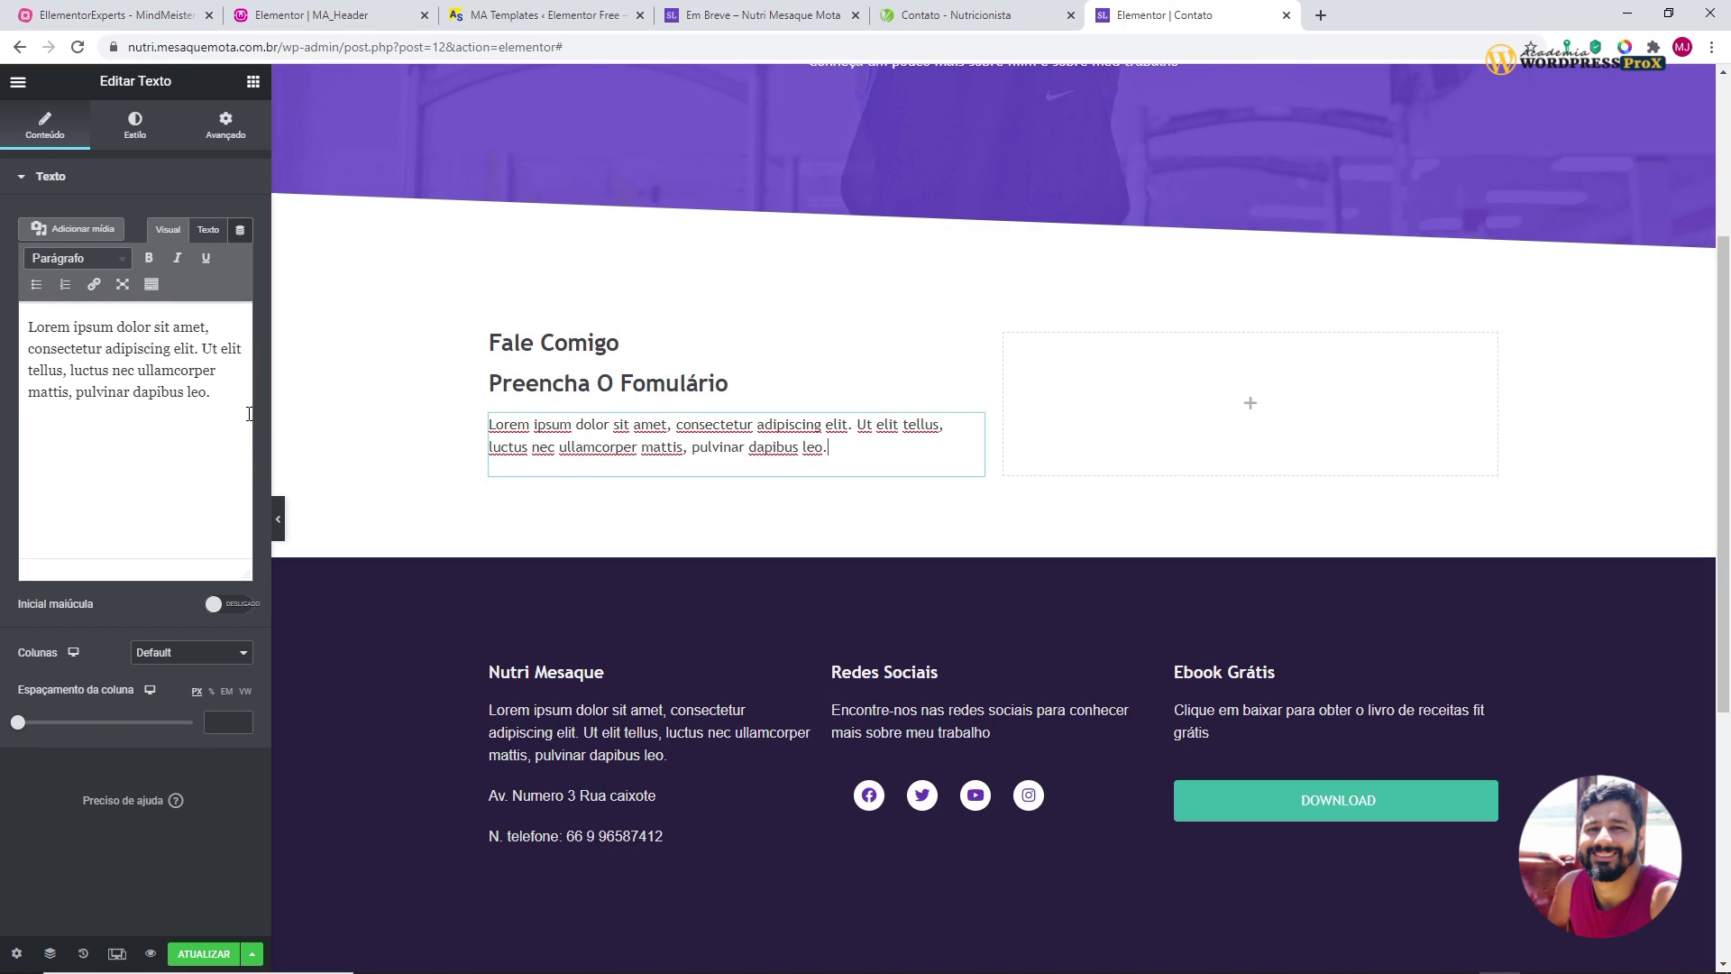
{"action": "left_click_drag", "start_coordinate": [217, 396], "coordinate": [3, 293]}
{"action": "type", "text": "Para falar comigo preencha o formulário e envie"}
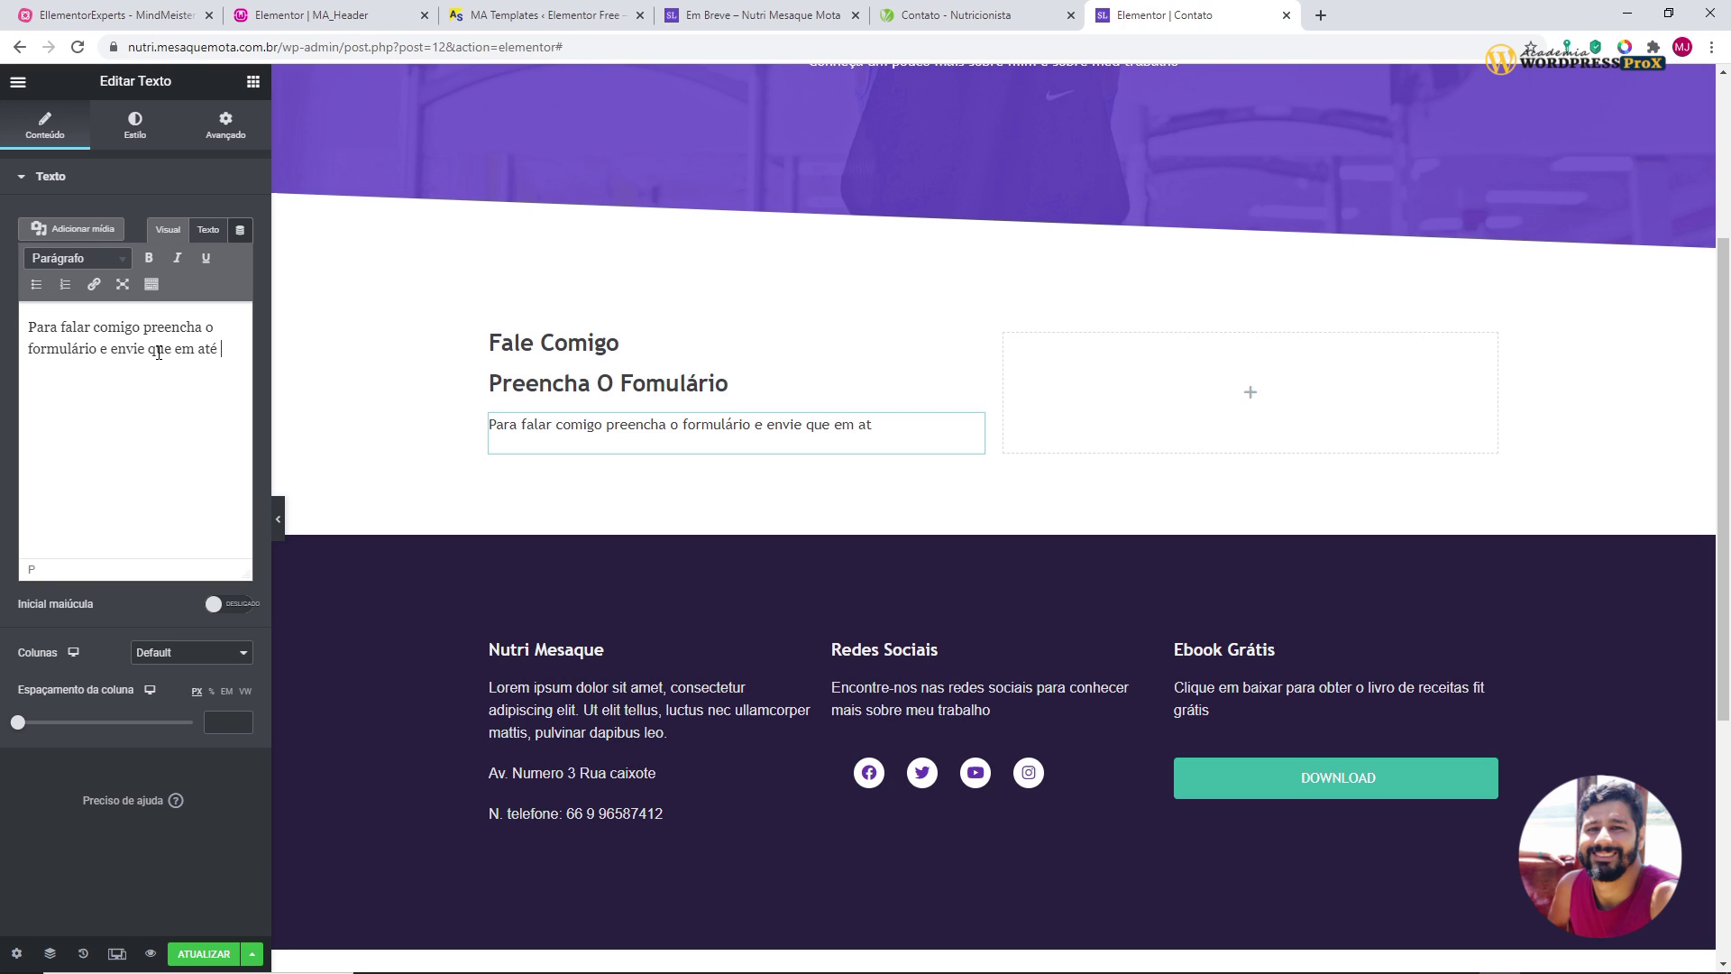
{"action": "type", "text": "24 horas vou te responder"}
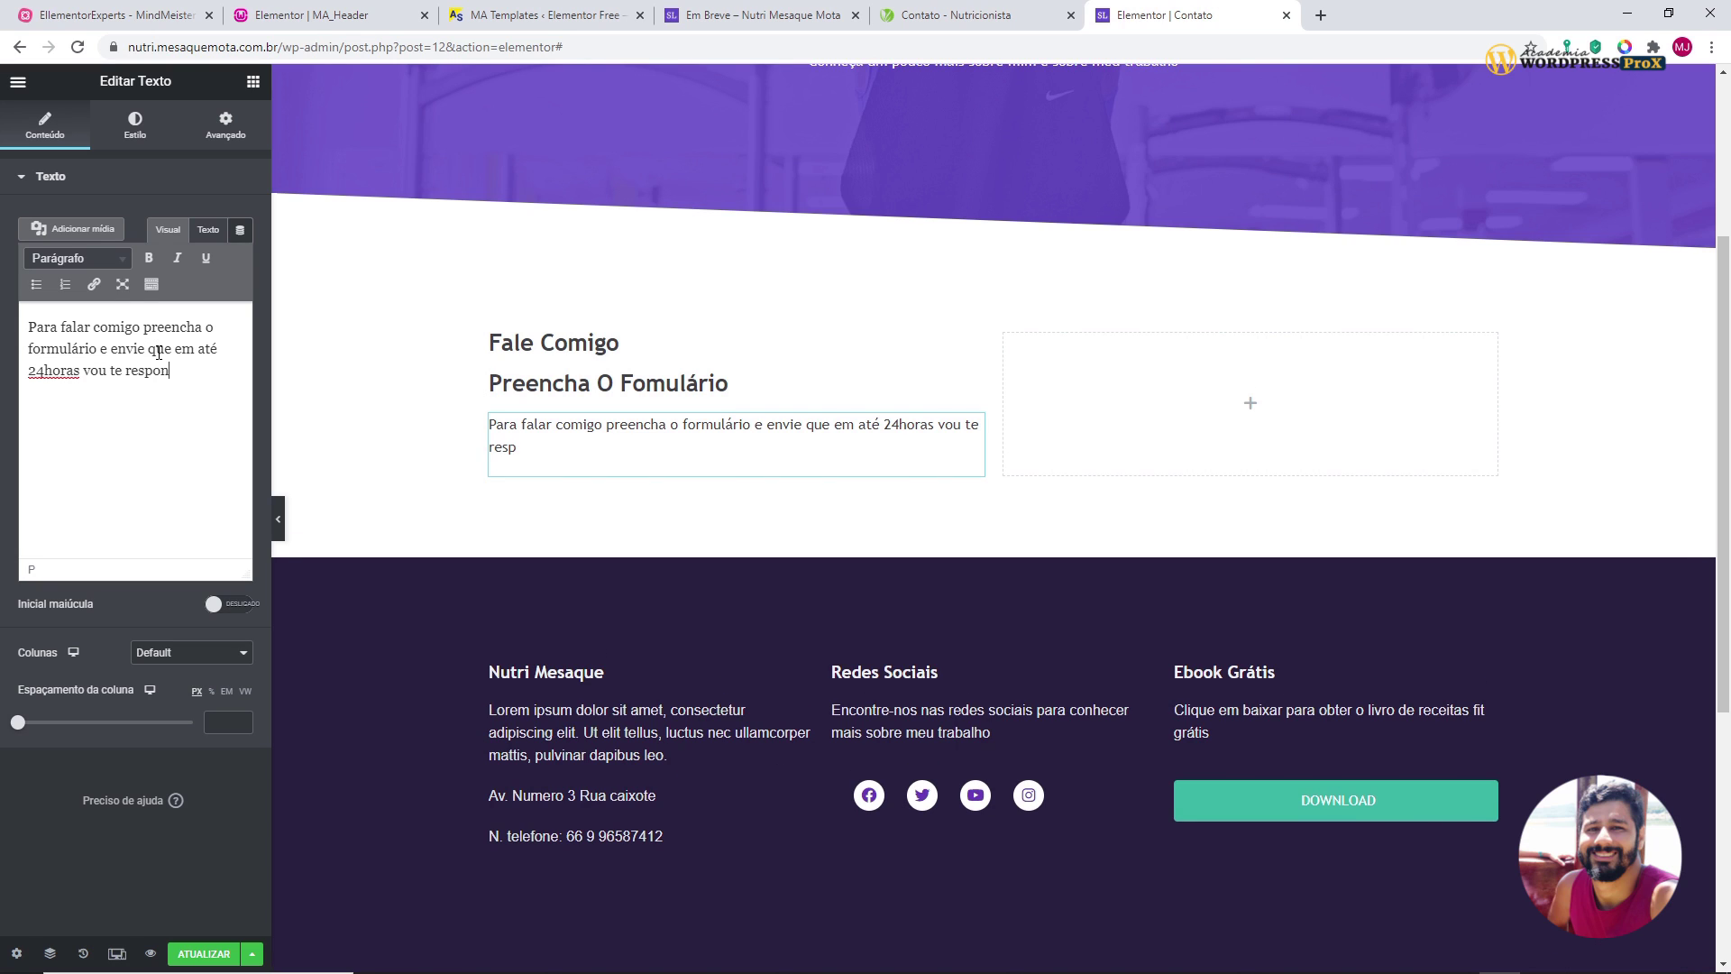
{"action": "type", "text": "."}
{"action": "left_click", "coordinate": [41, 370]}
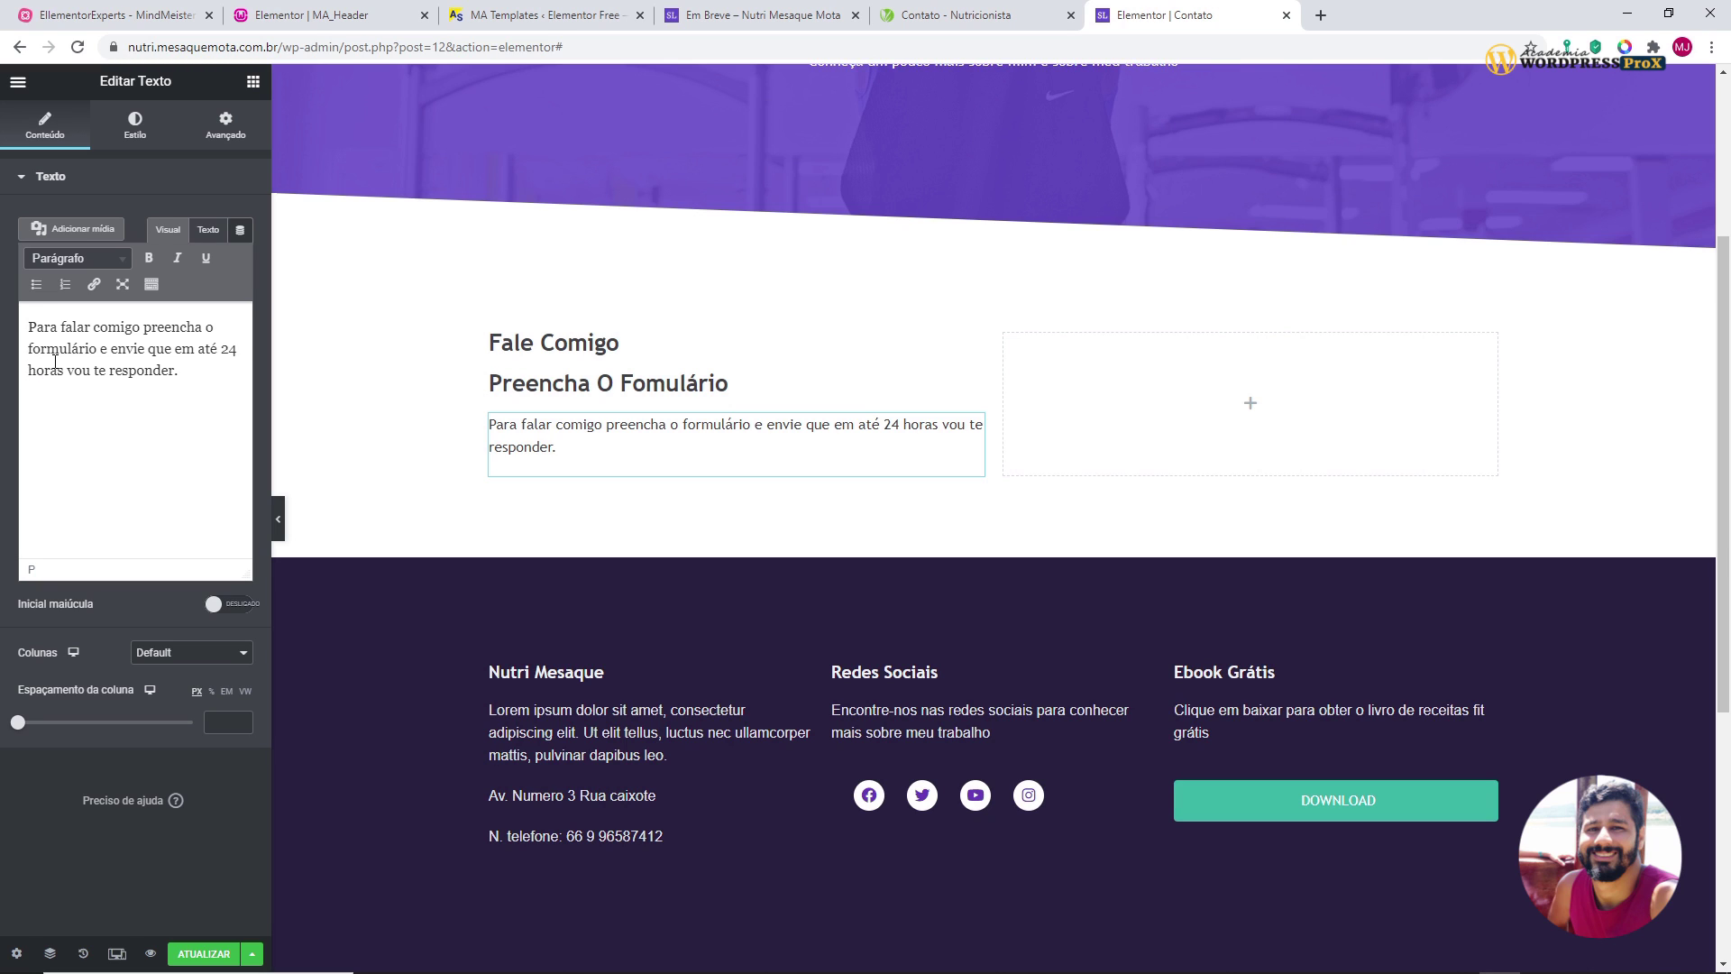
- Set the "Fale comigo" heading's size to Pequeno and its HTML tag to H3
{"action": "left_click", "coordinate": [595, 347]}
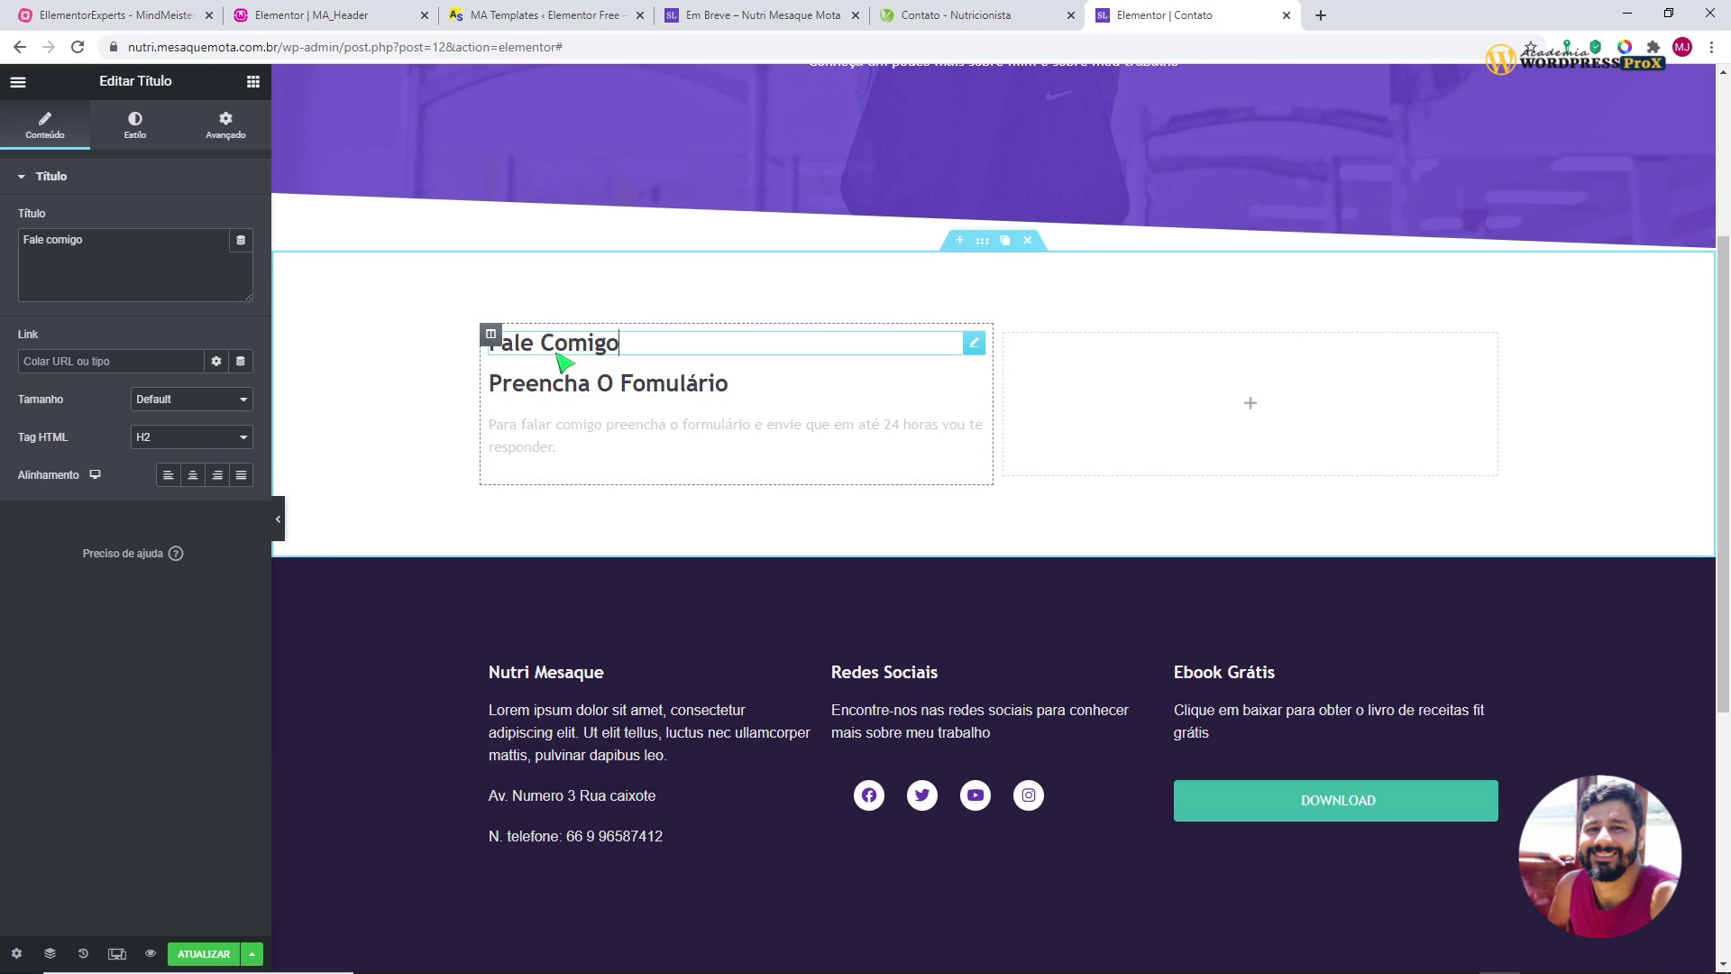
{"action": "left_click", "coordinate": [191, 399]}
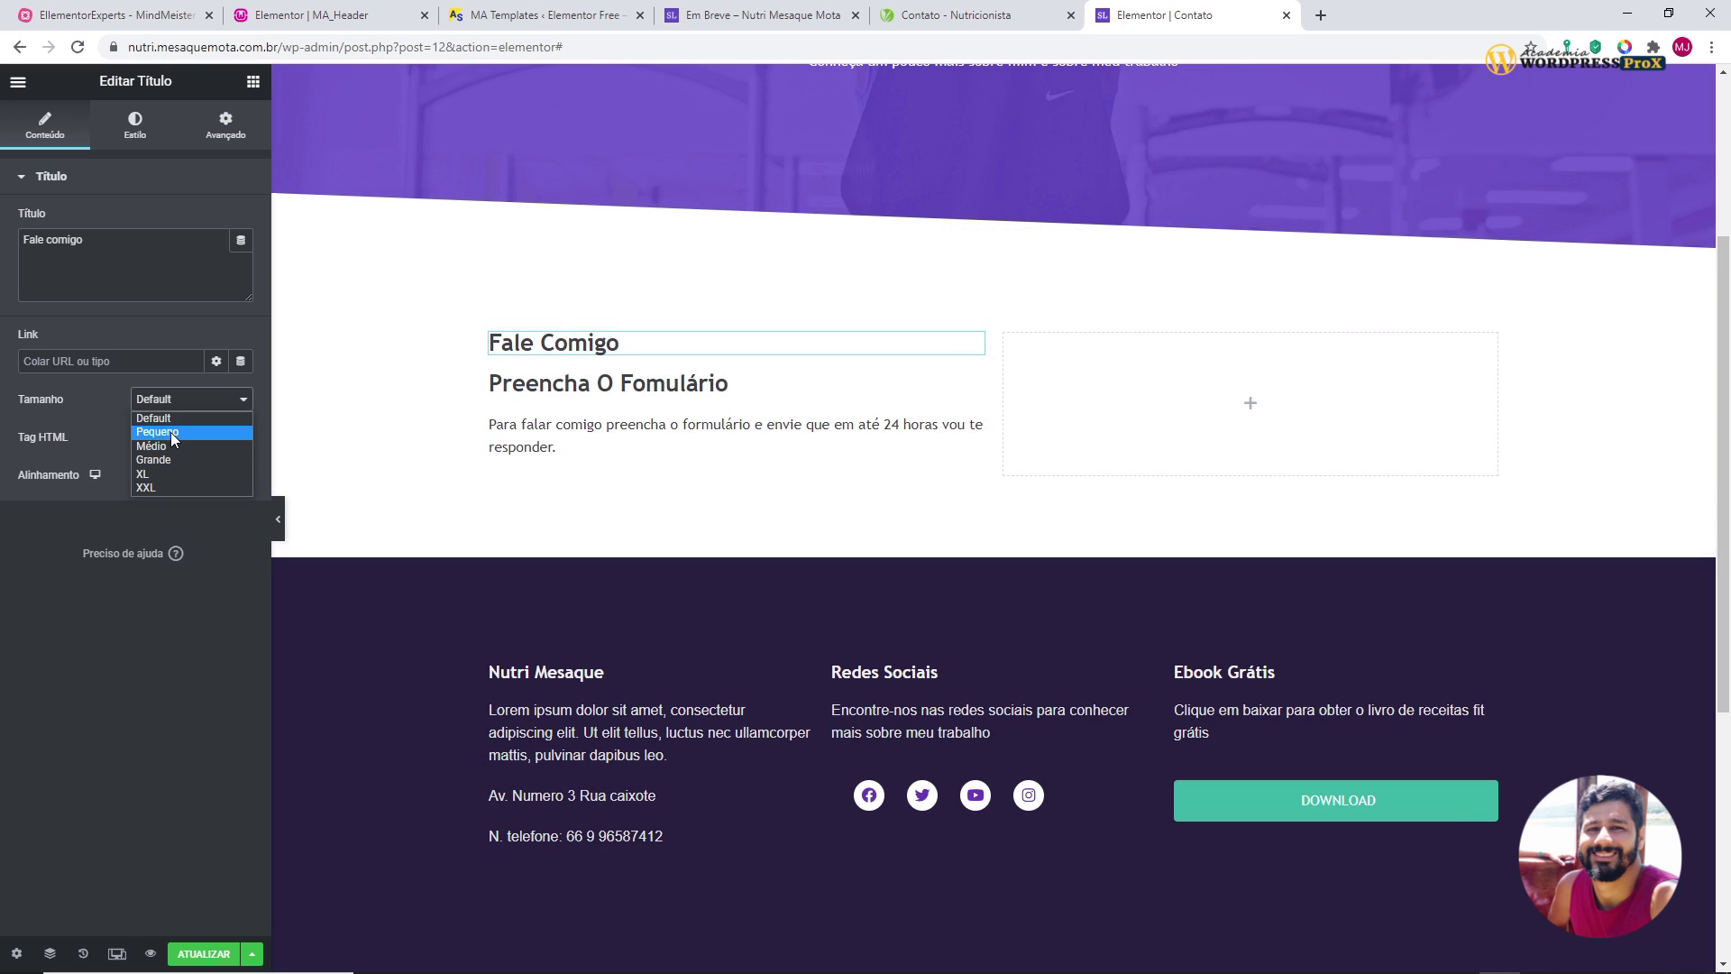
{"action": "left_click", "coordinate": [171, 431]}
{"action": "left_click", "coordinate": [157, 442]}
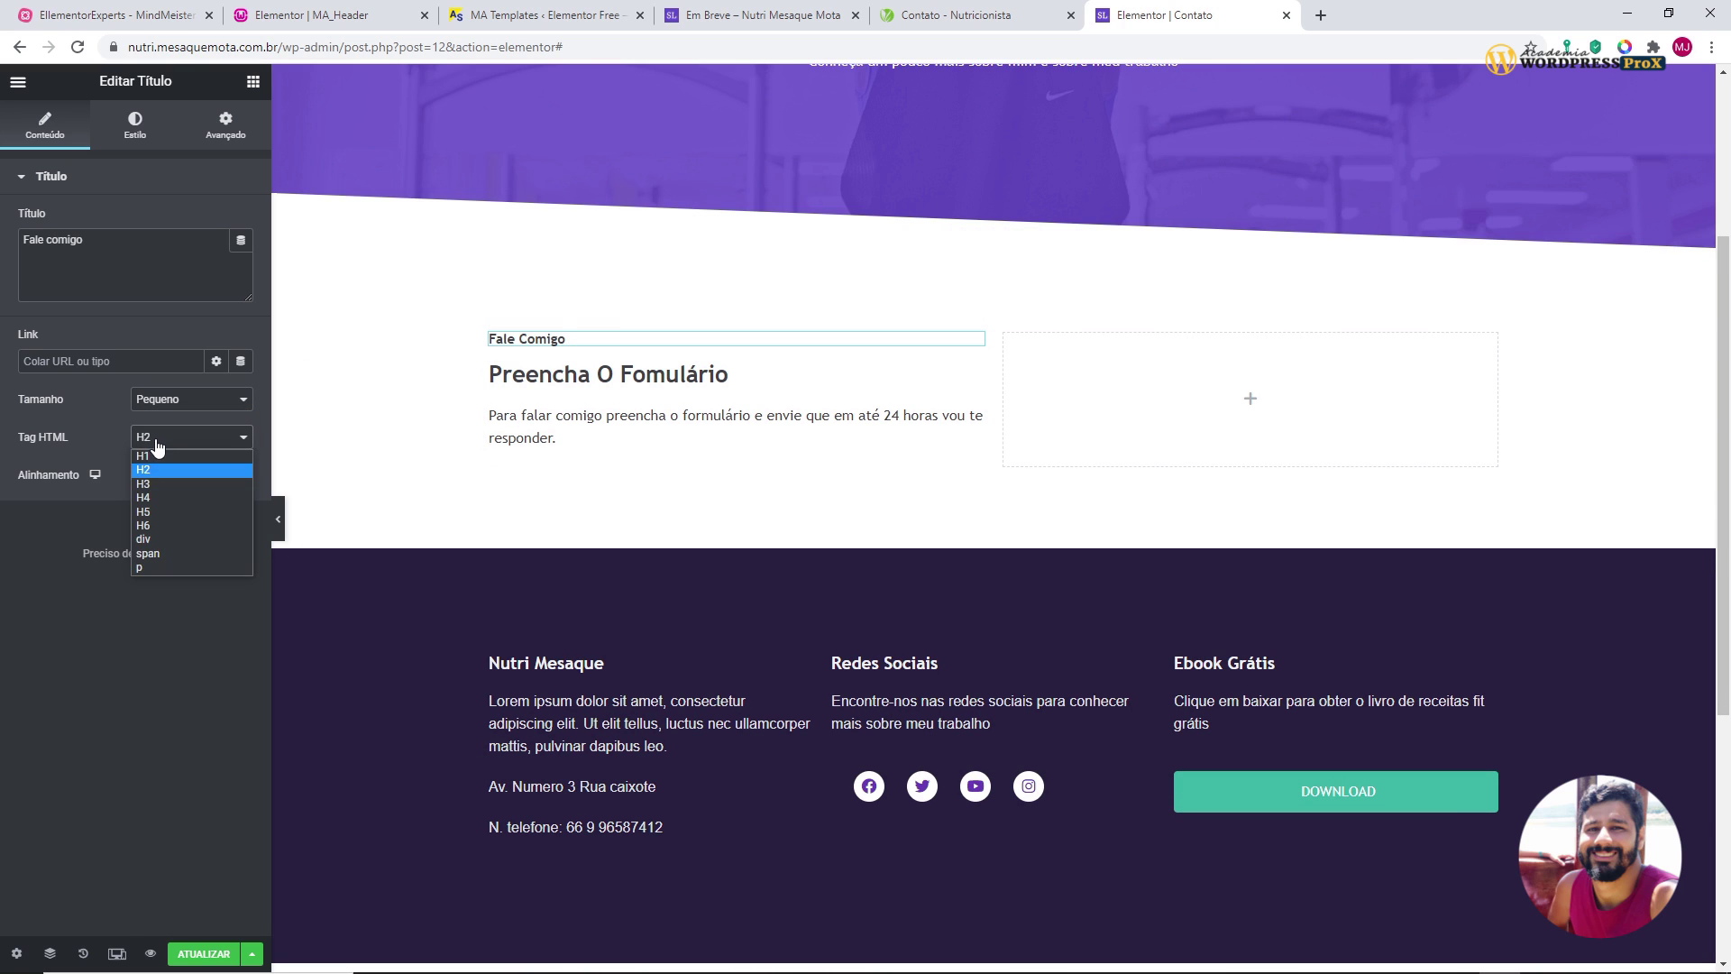
{"action": "left_click", "coordinate": [162, 485]}
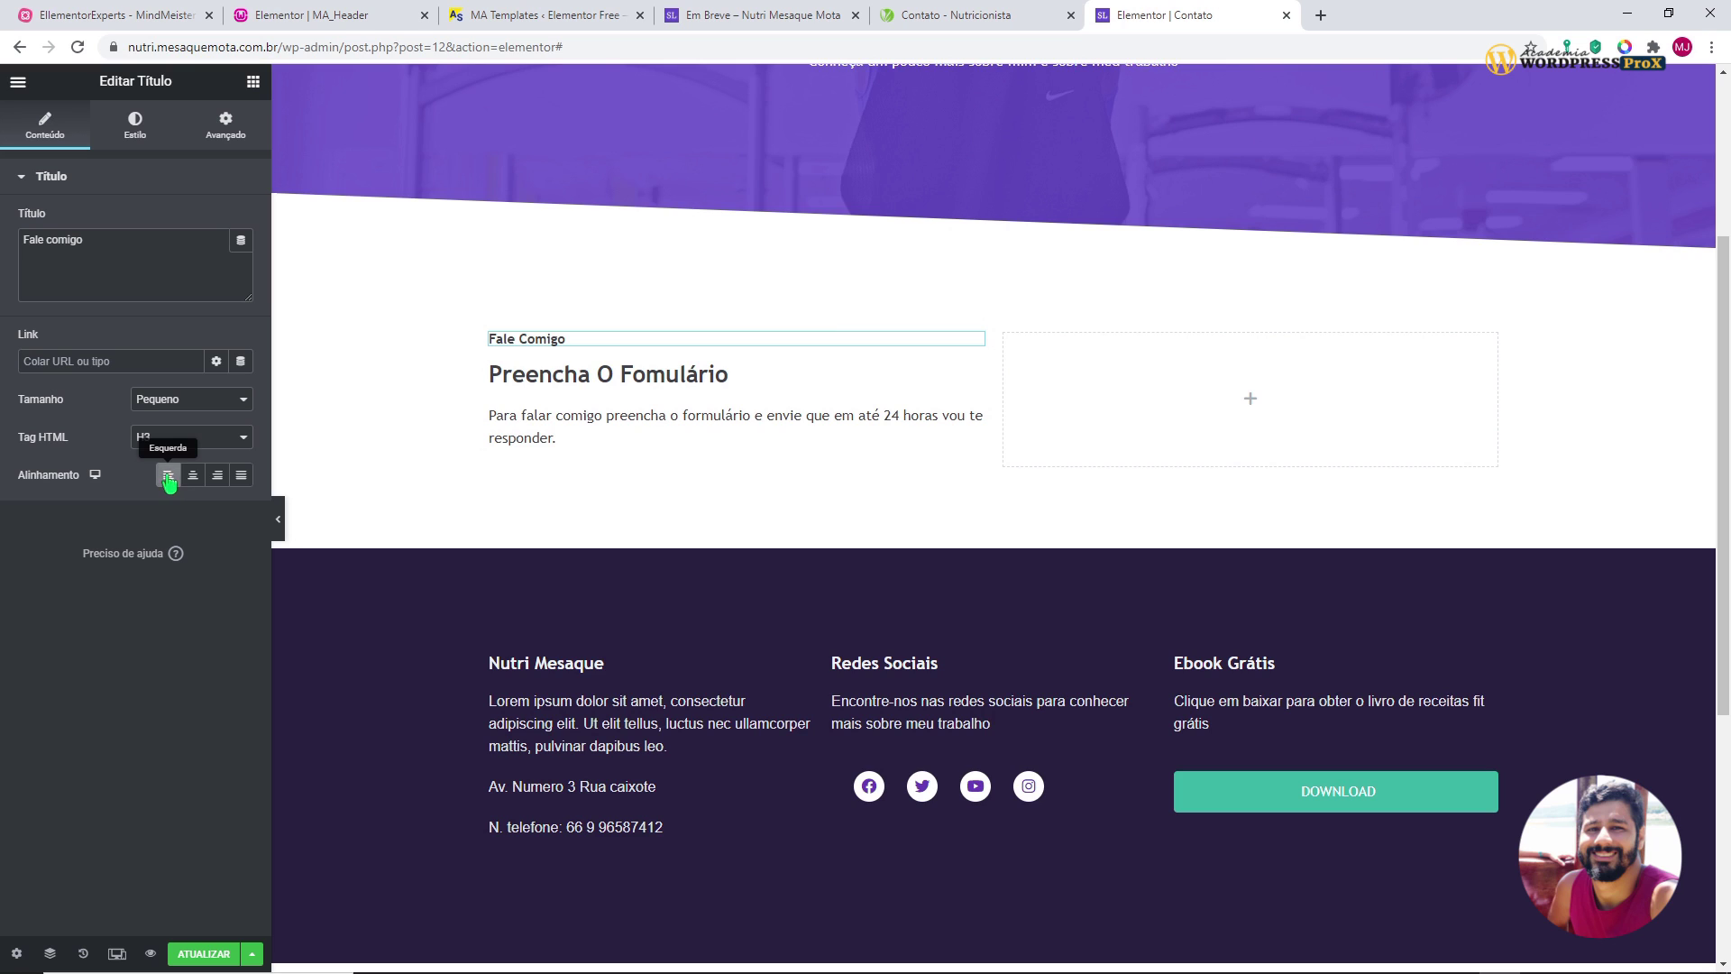
{"action": "left_click", "coordinate": [169, 476]}
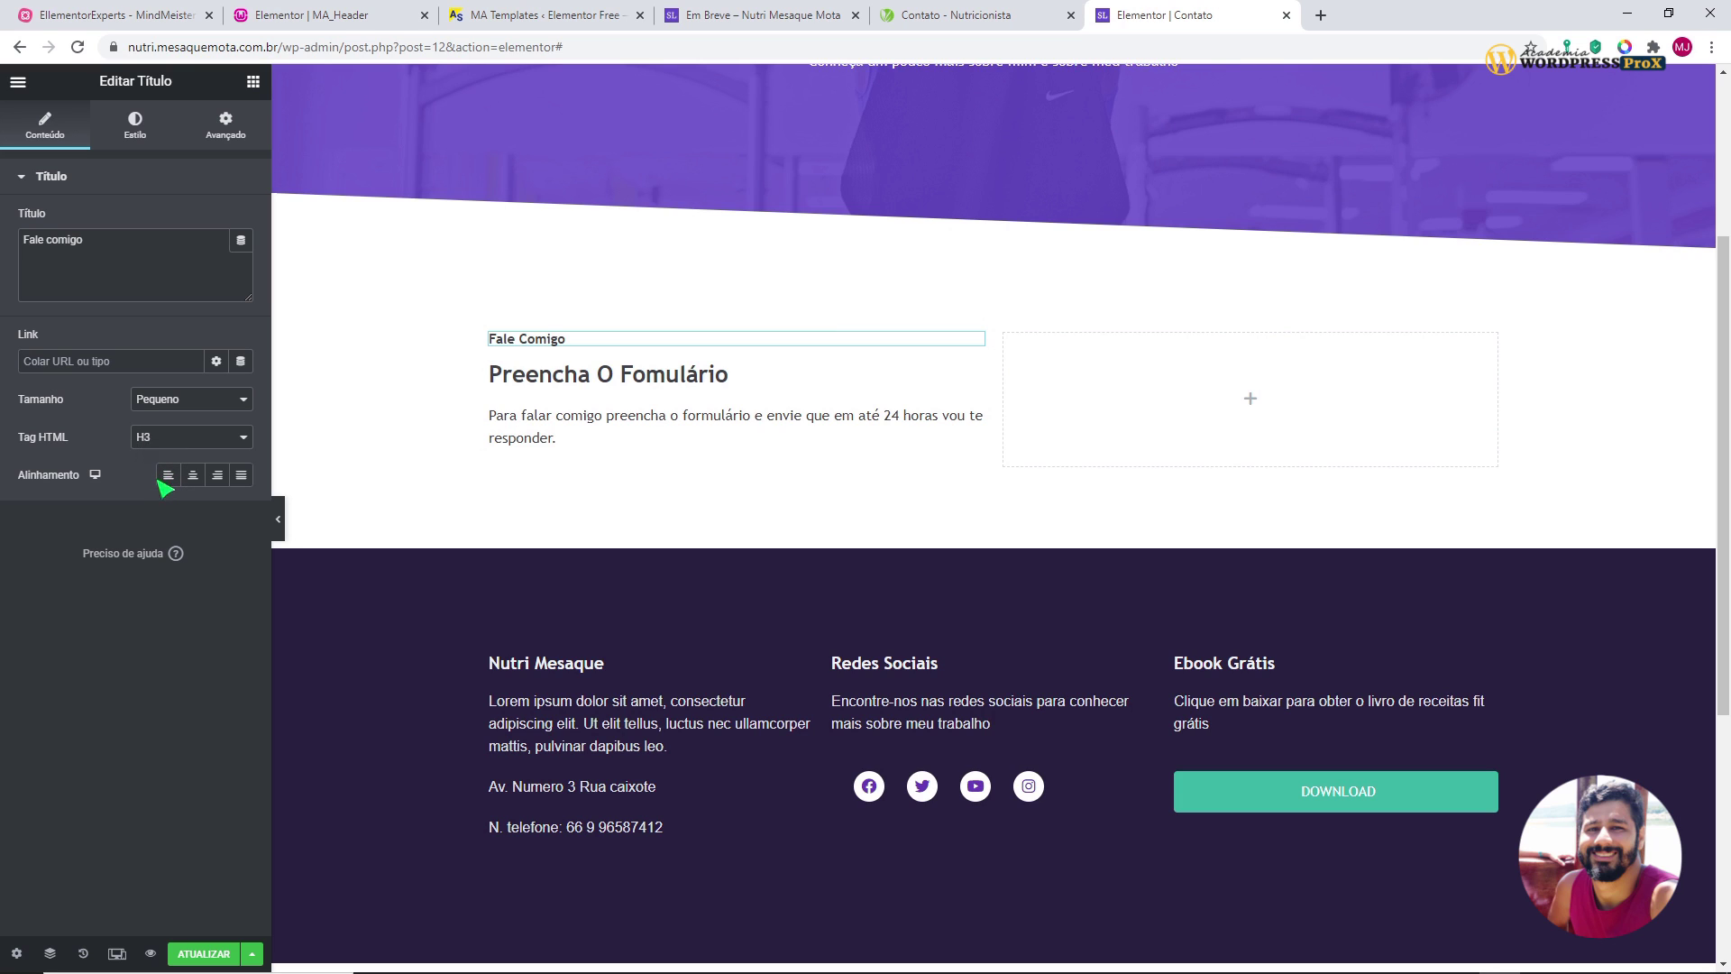
- Sample the teal of the footer's DOWNLOAD button with the eyedropper and open the "Fale Comigo" heading's text colour
{"action": "left_click", "coordinate": [135, 124]}
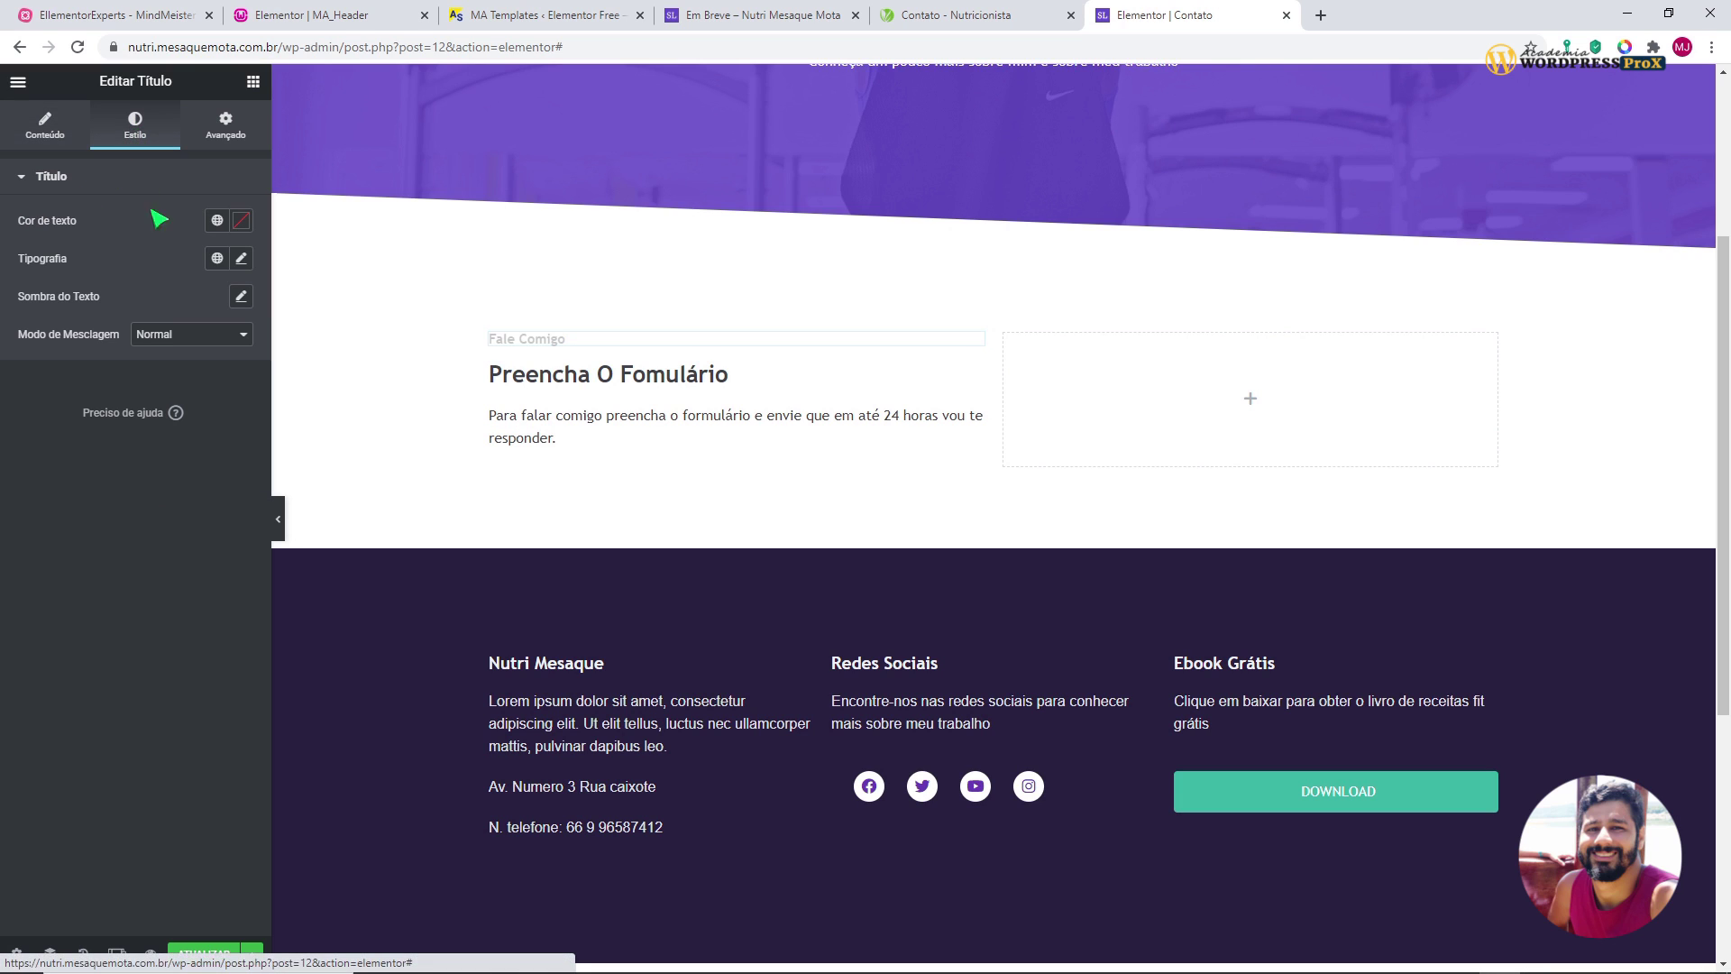
{"action": "left_click", "coordinate": [1625, 47]}
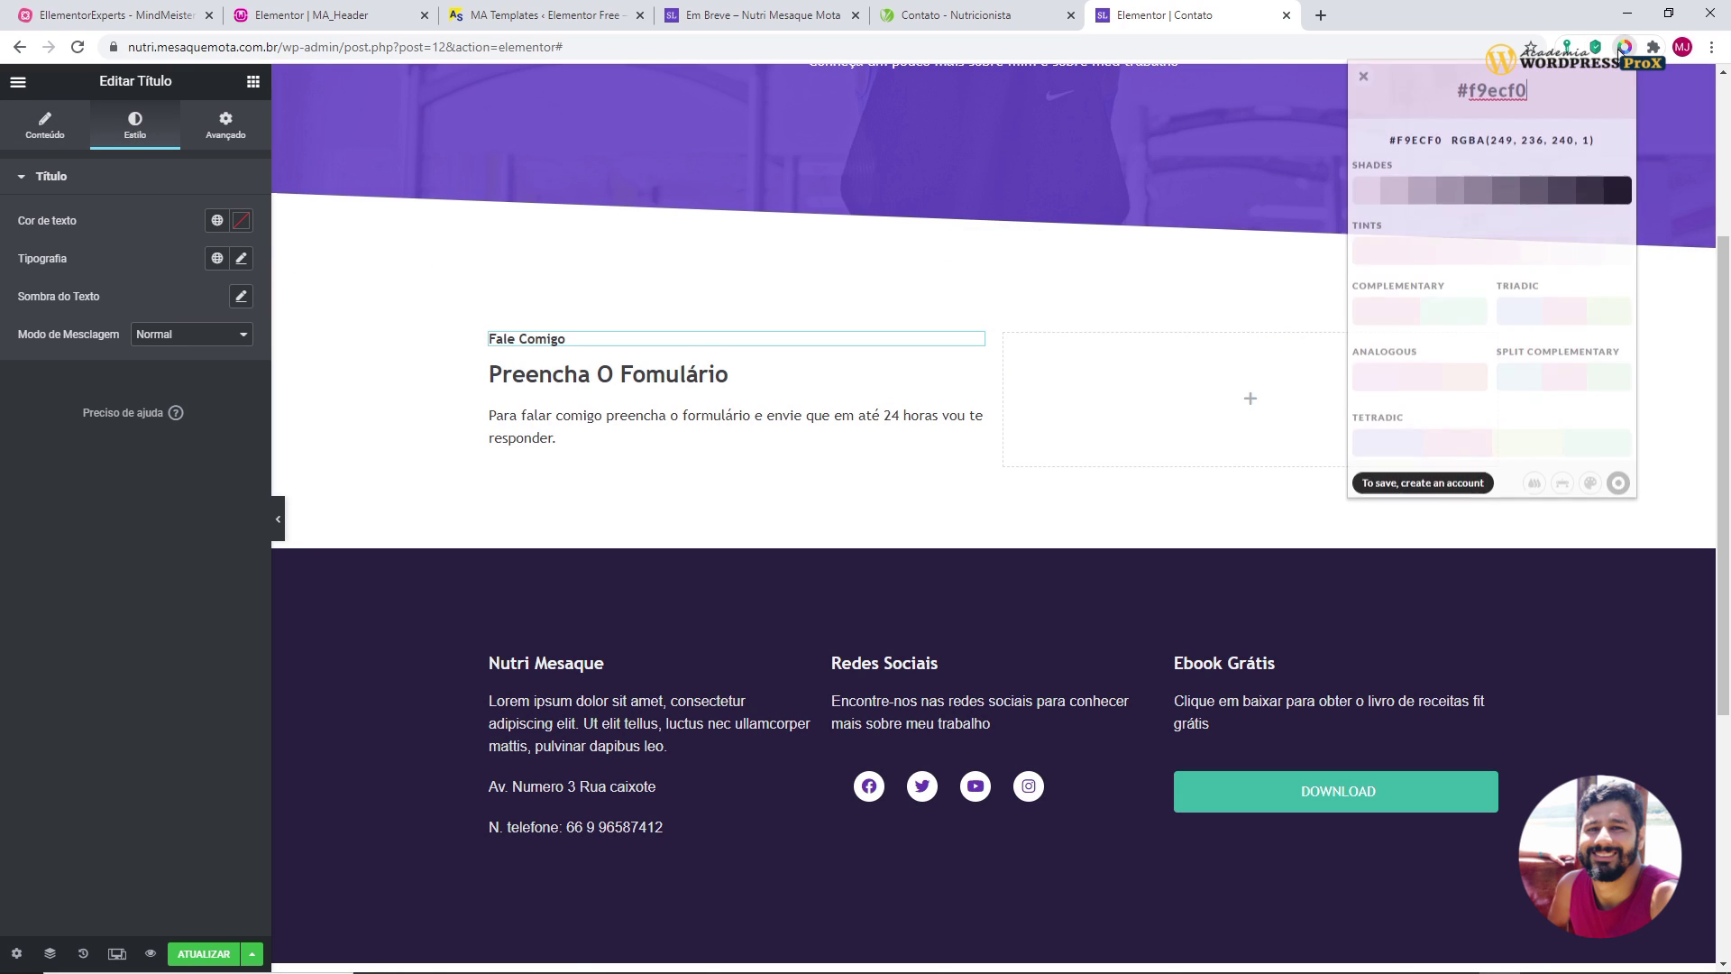
{"action": "left_click", "coordinate": [1363, 81]}
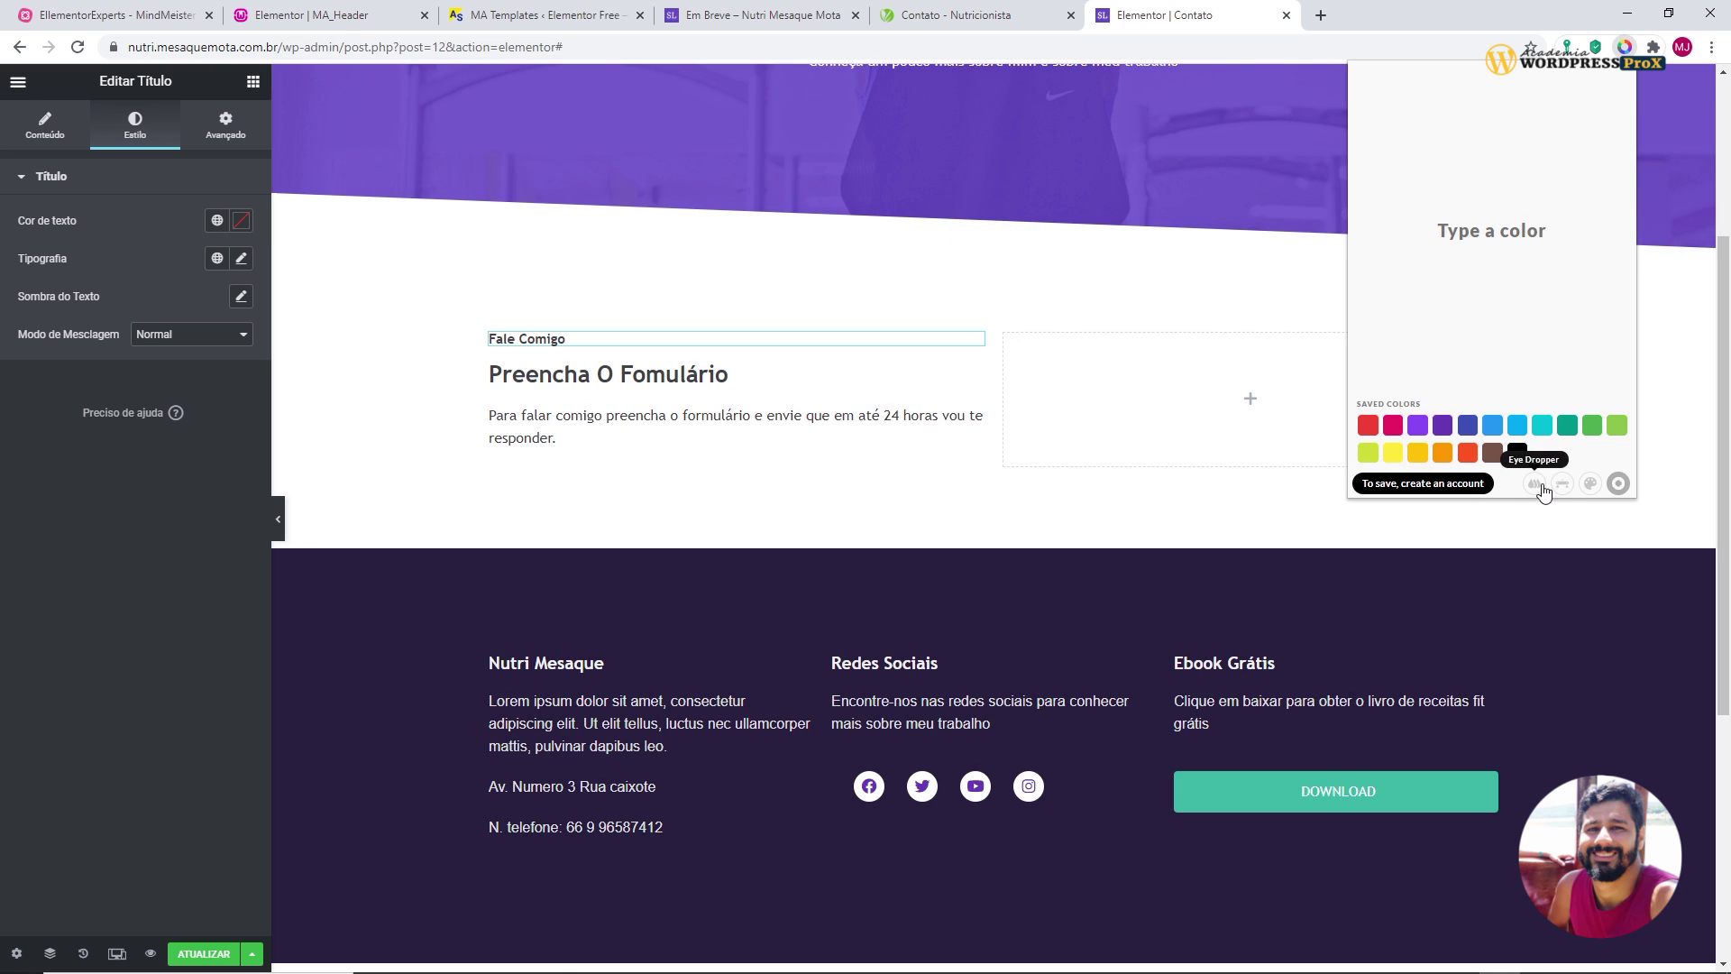
{"action": "left_click", "coordinate": [1489, 597]}
{"action": "left_click", "coordinate": [1490, 794]}
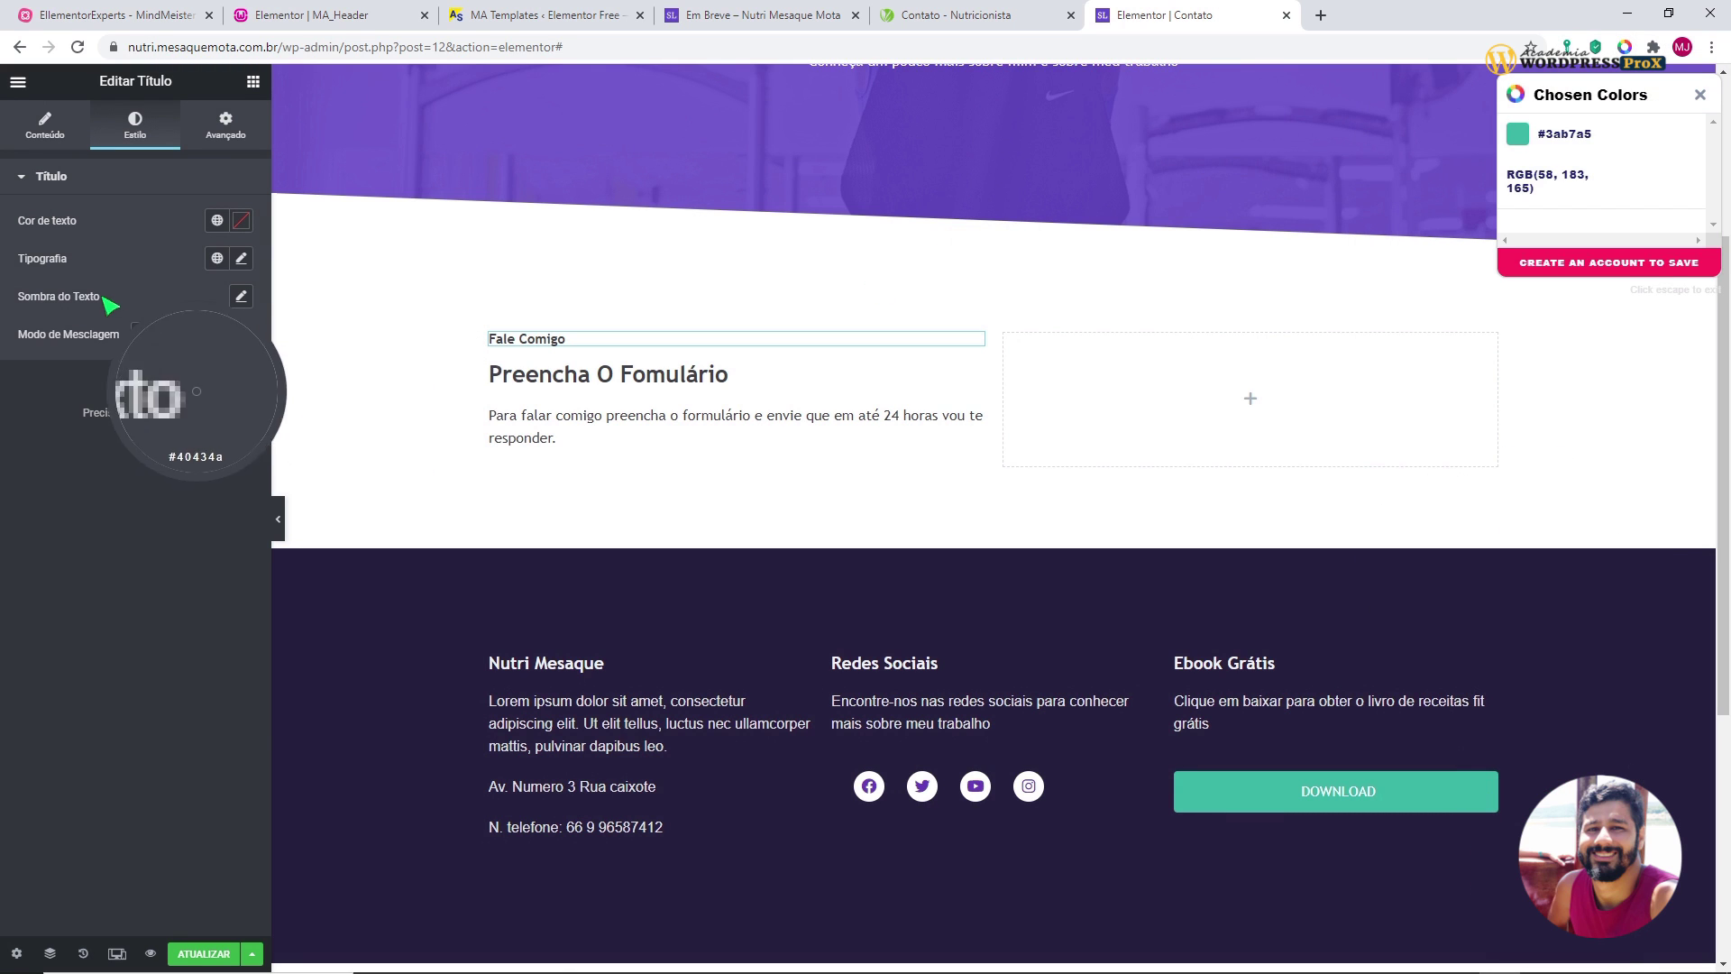
{"action": "key", "text": "Escape"}
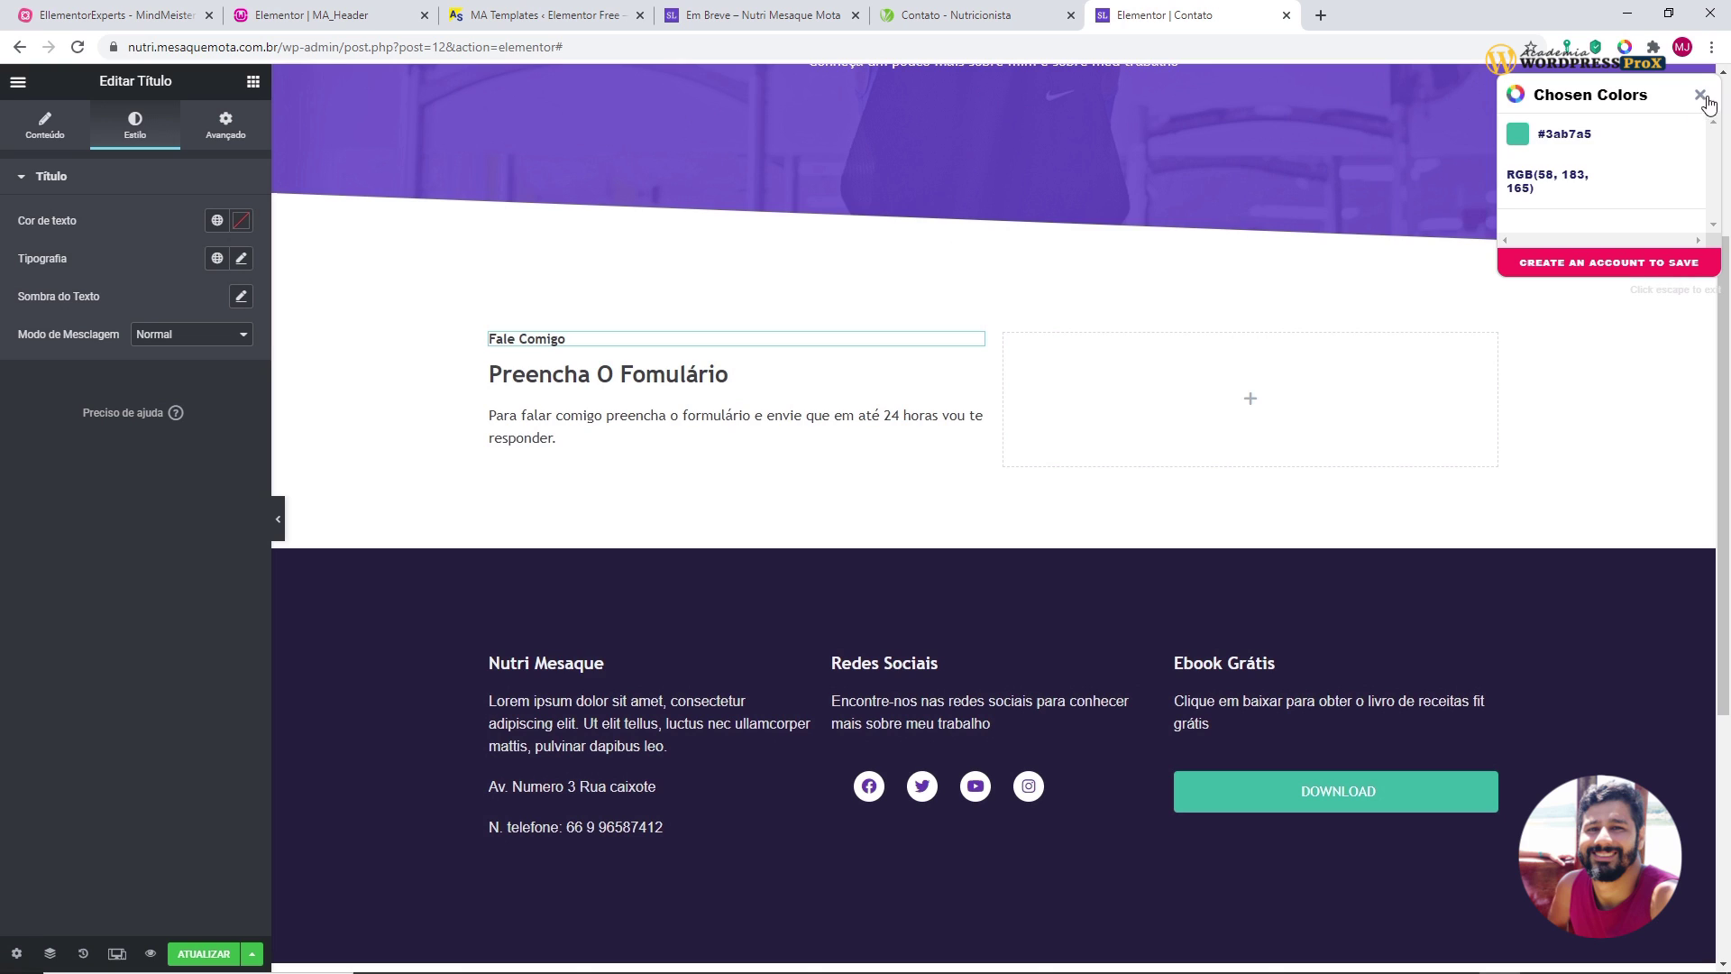
{"action": "key", "text": "Escape"}
{"action": "left_click", "coordinate": [241, 220]}
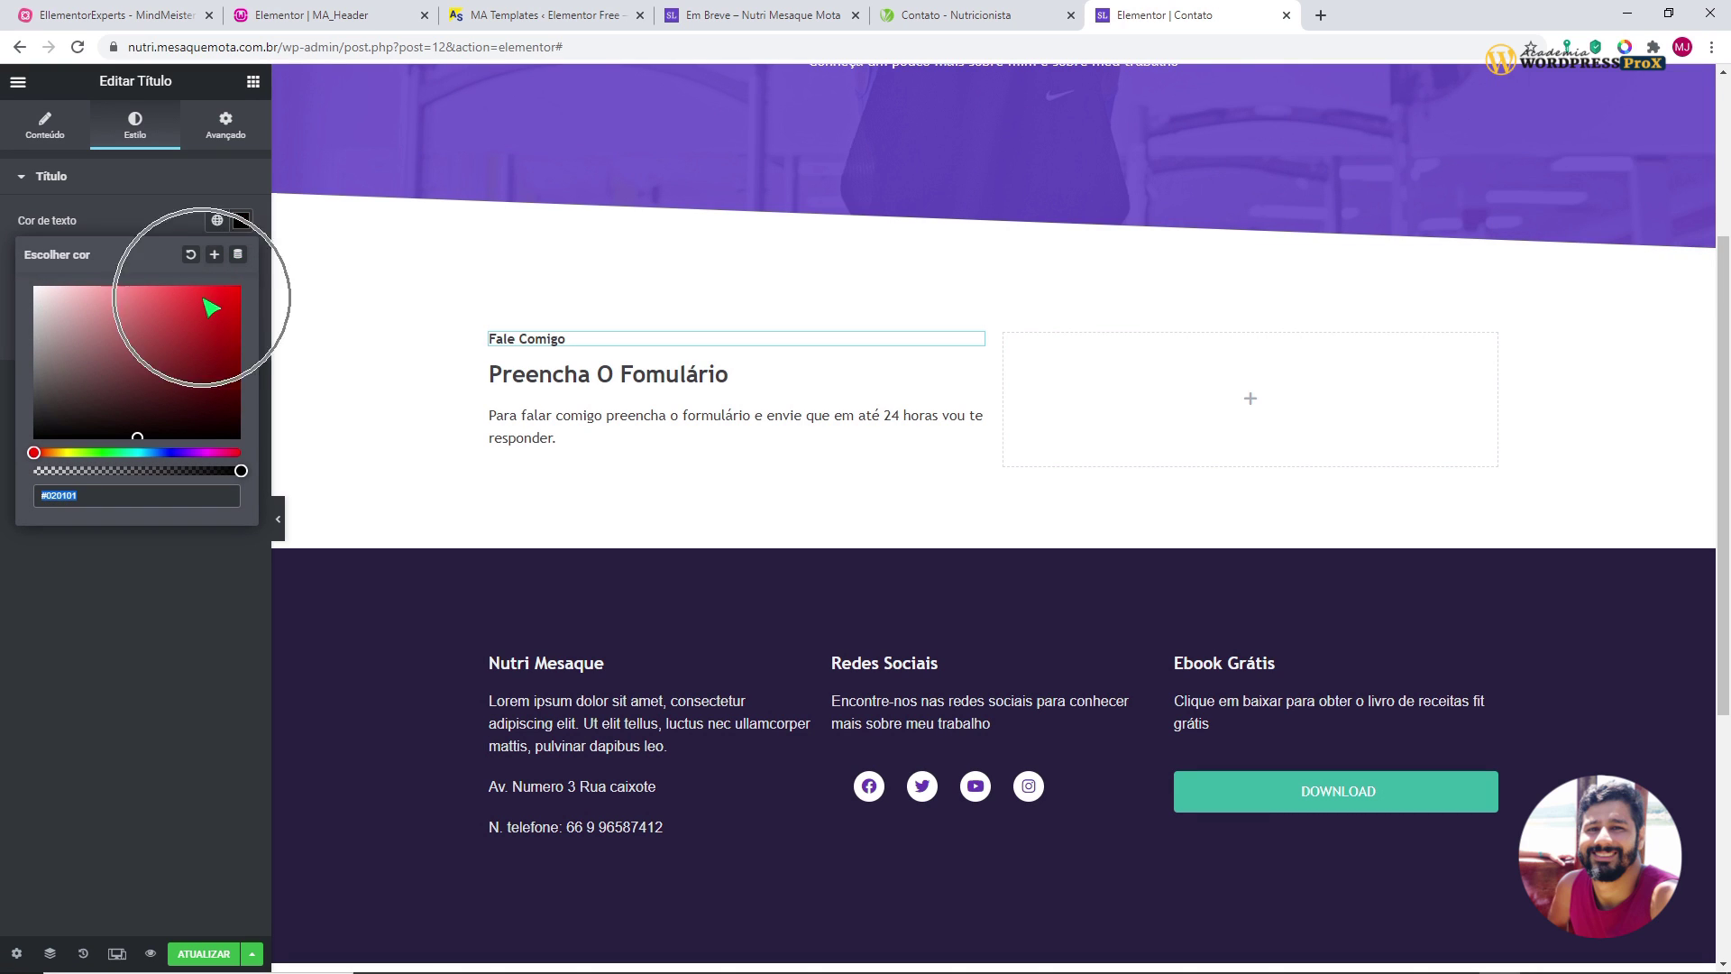
{"action": "left_click", "coordinate": [178, 606]}
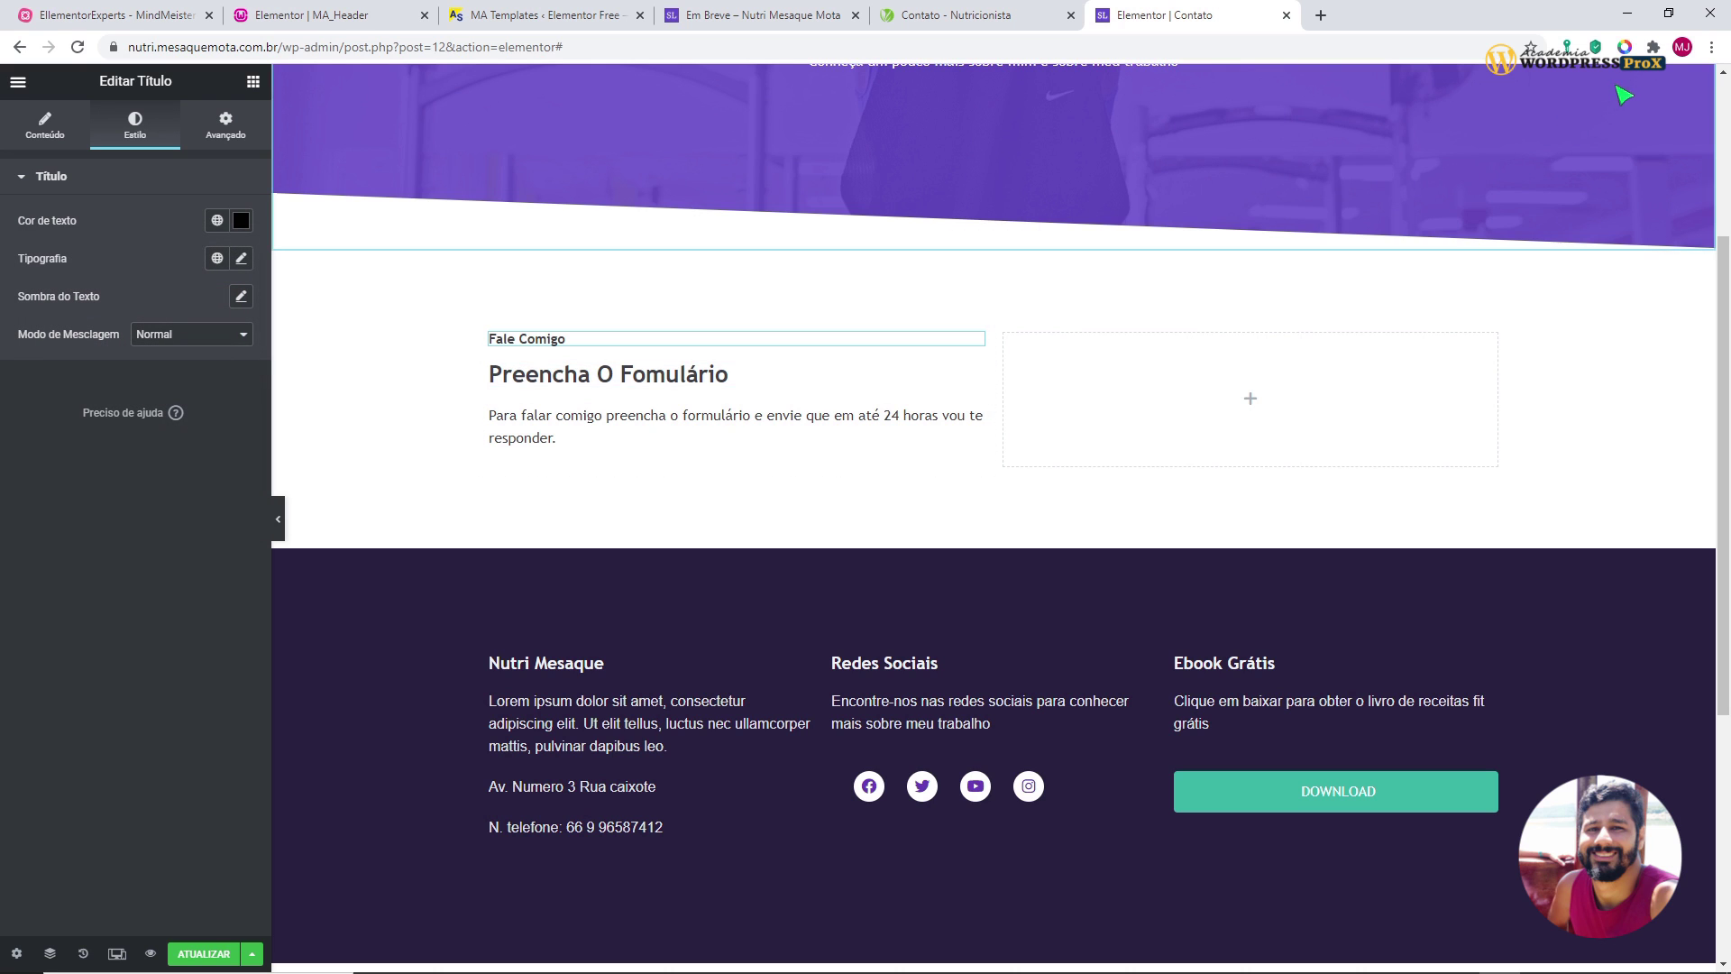
- Sample the logo's purple with the eyedropper extension and get its hex code, #654ccb
{"action": "left_click", "coordinate": [1625, 46]}
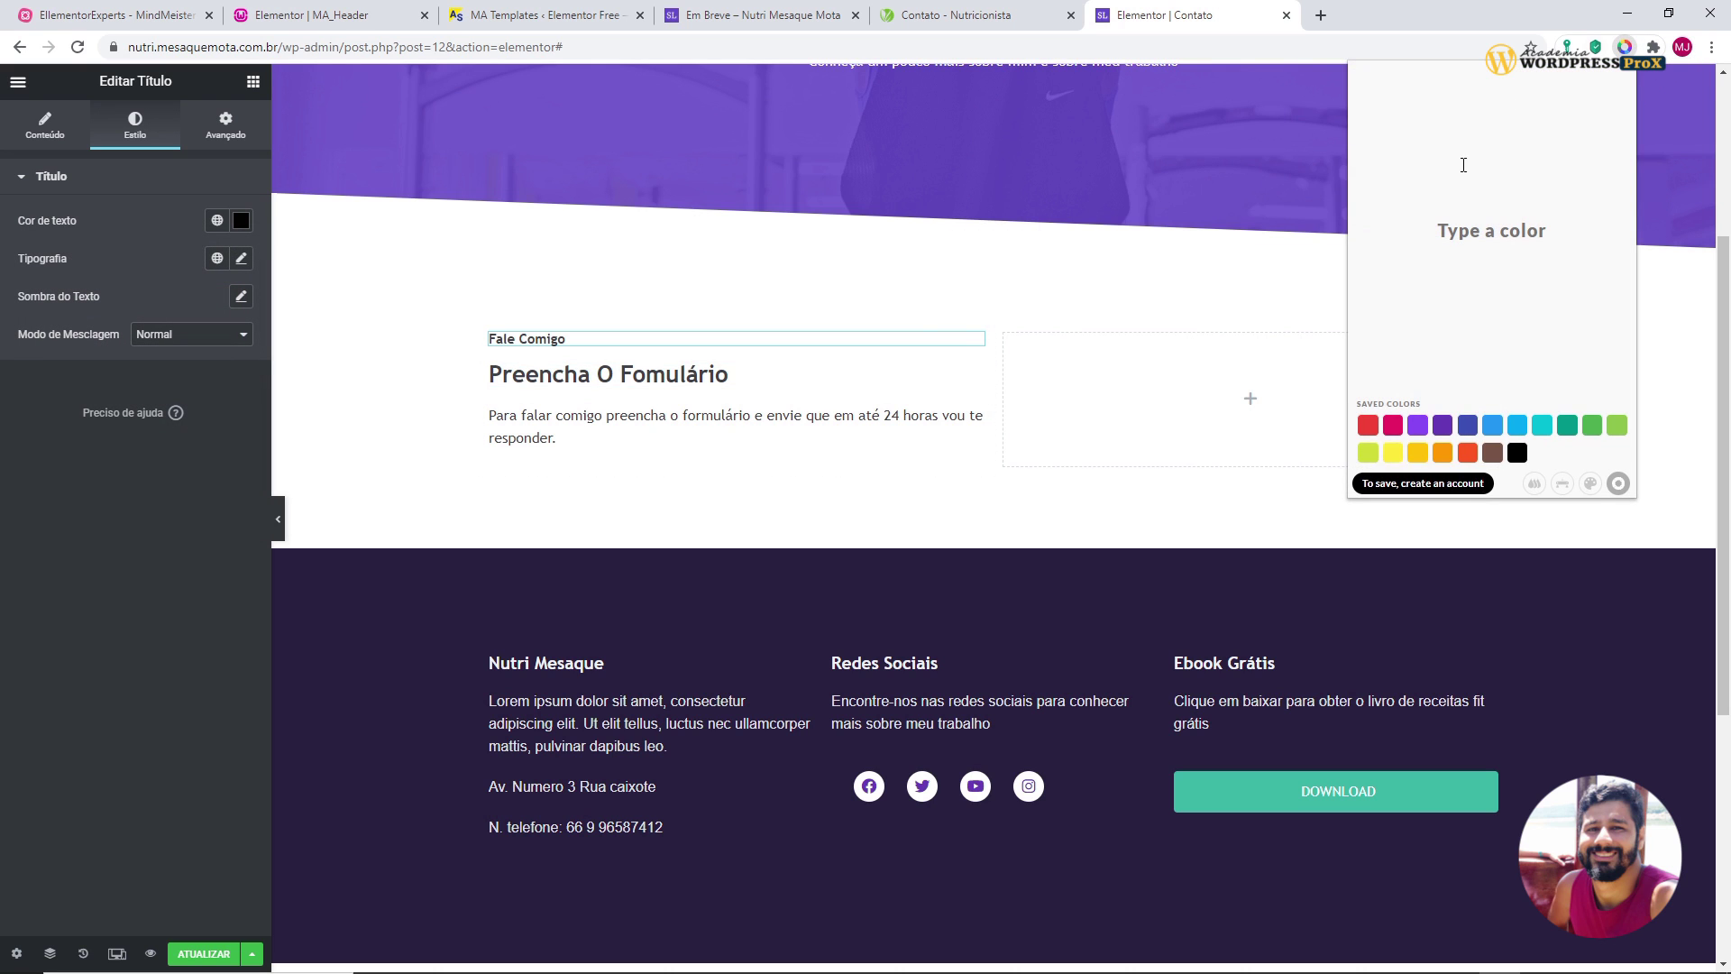
{"action": "scroll", "coordinate": [920, 334], "scroll_direction": "up", "scroll_amount": 3}
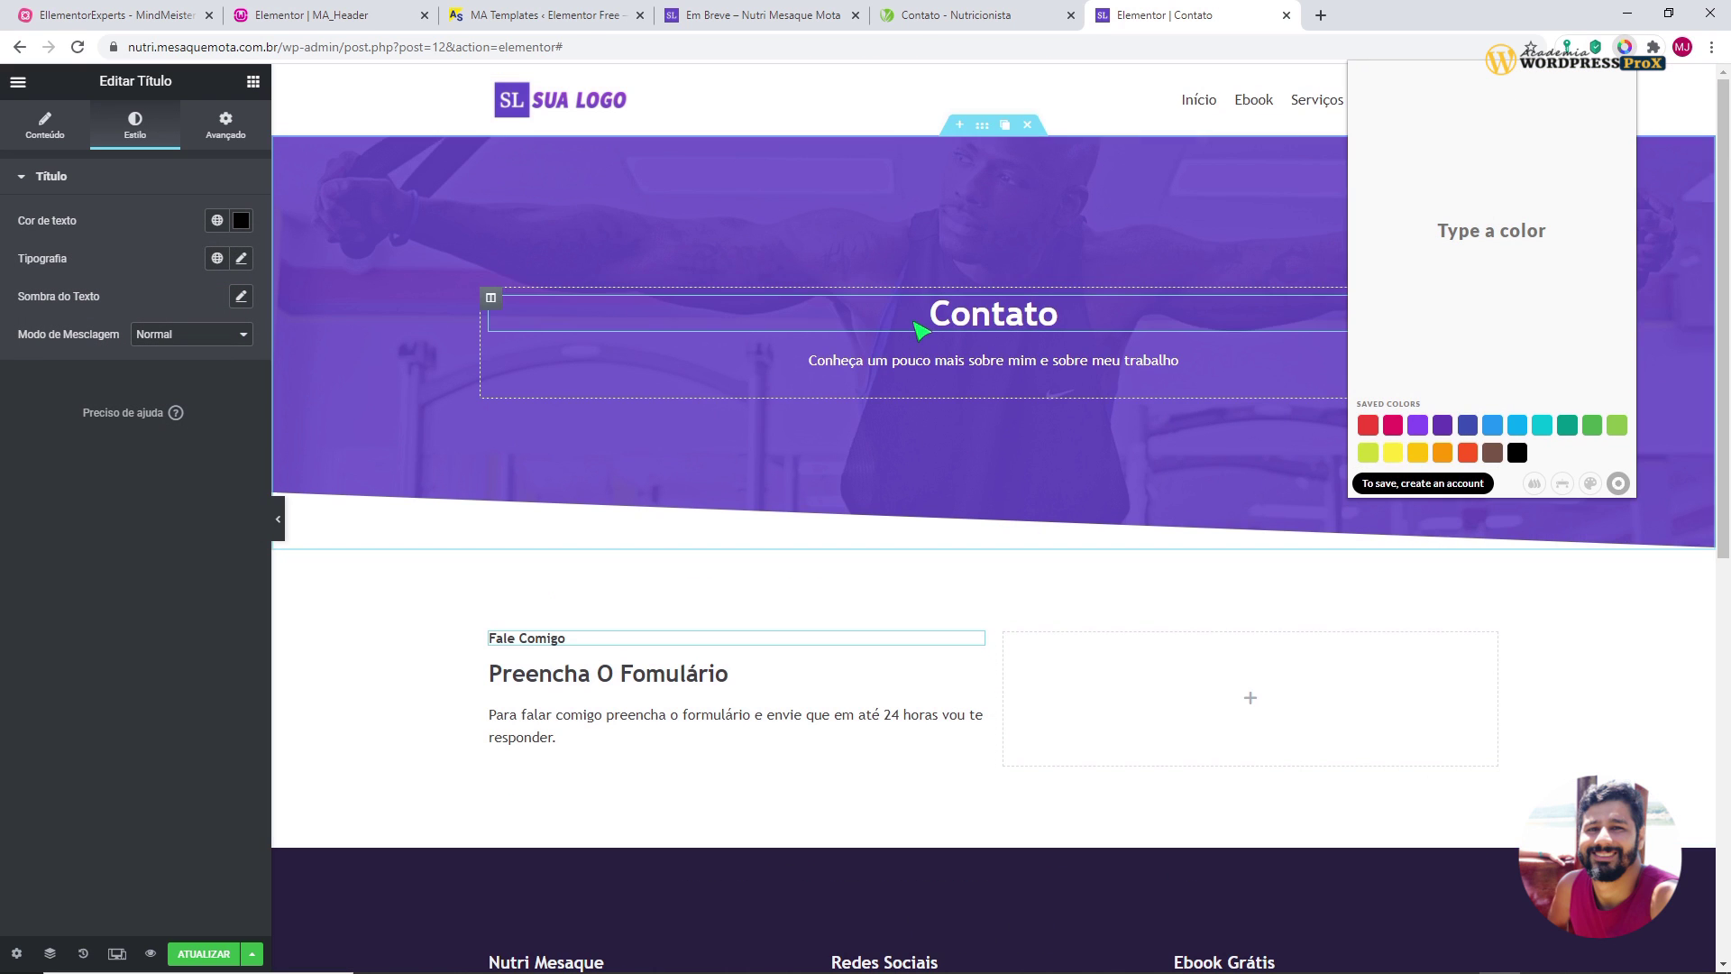
{"action": "left_click", "coordinate": [1535, 485]}
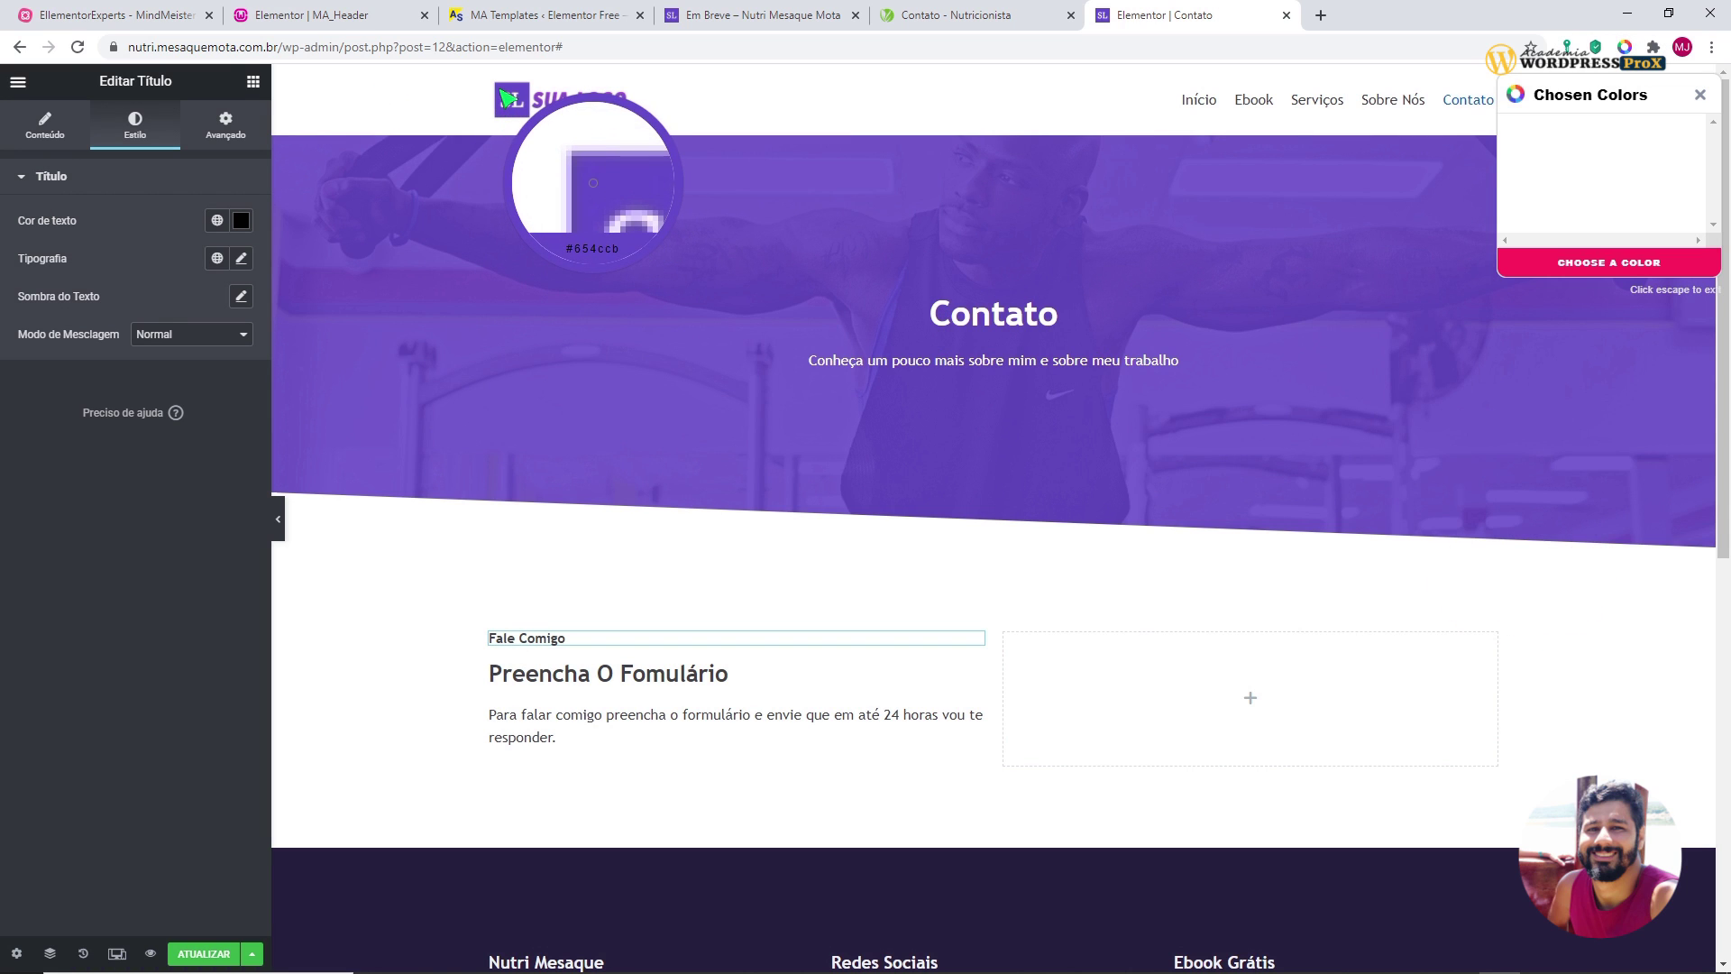
{"action": "left_click", "coordinate": [508, 100]}
{"action": "left_click", "coordinate": [1700, 95]}
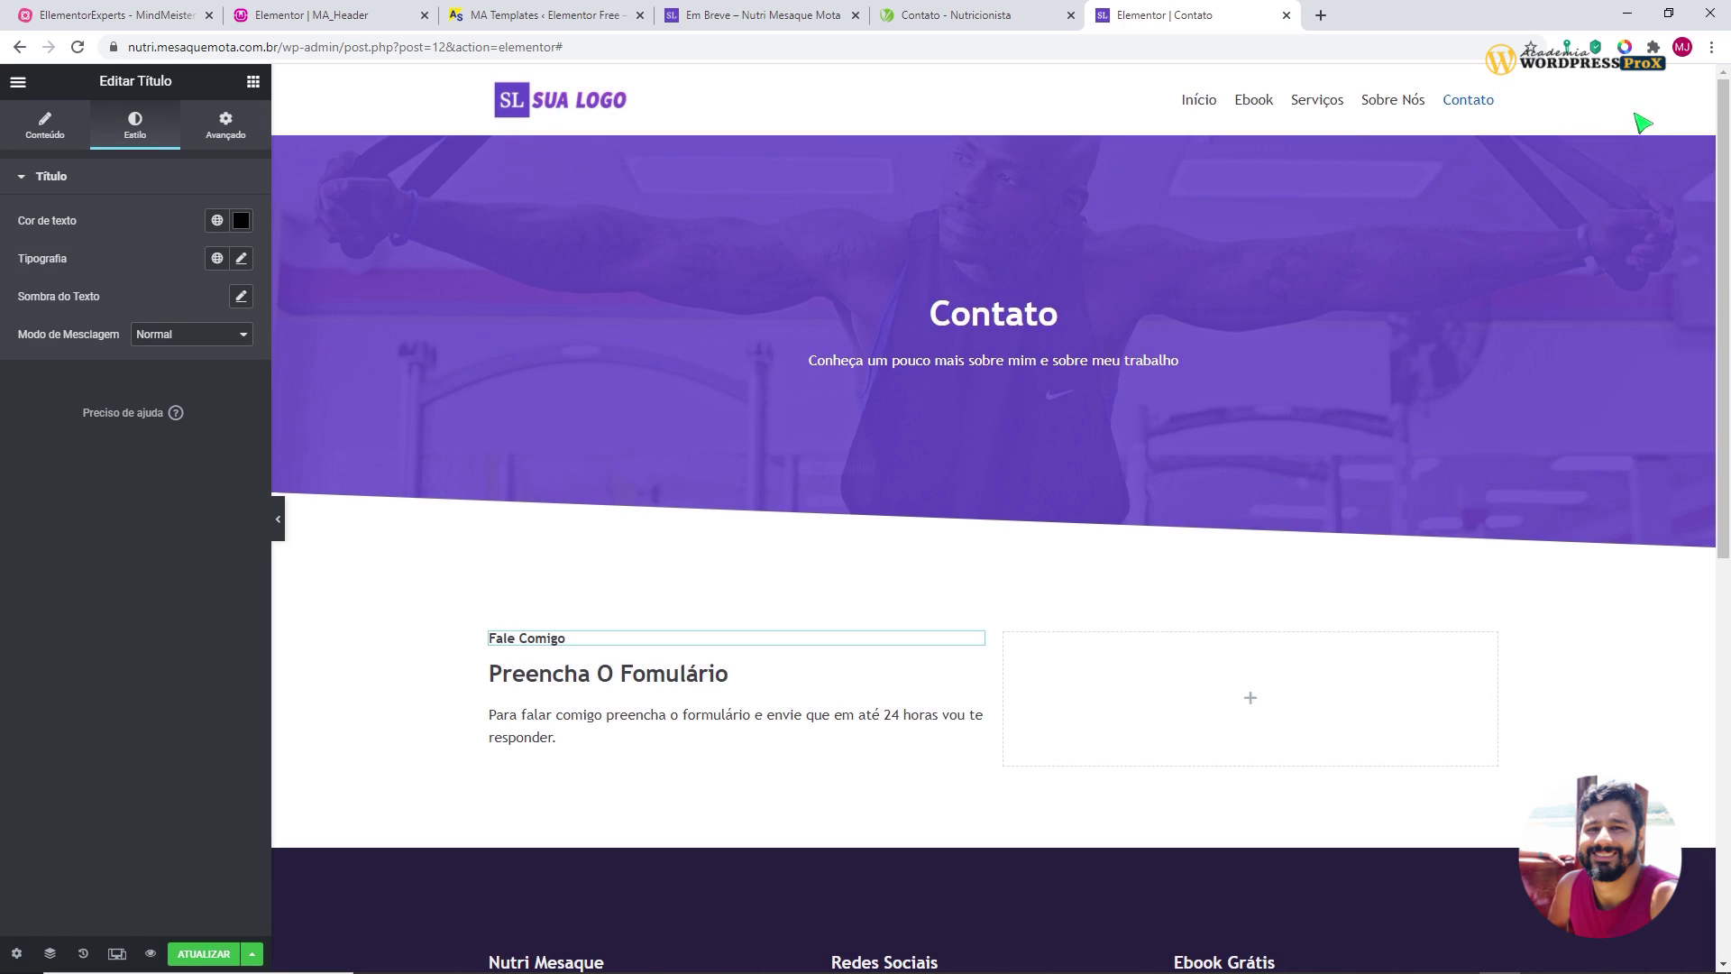
{"action": "left_click", "coordinate": [1624, 47]}
{"action": "type", "text": "#654ccb"}
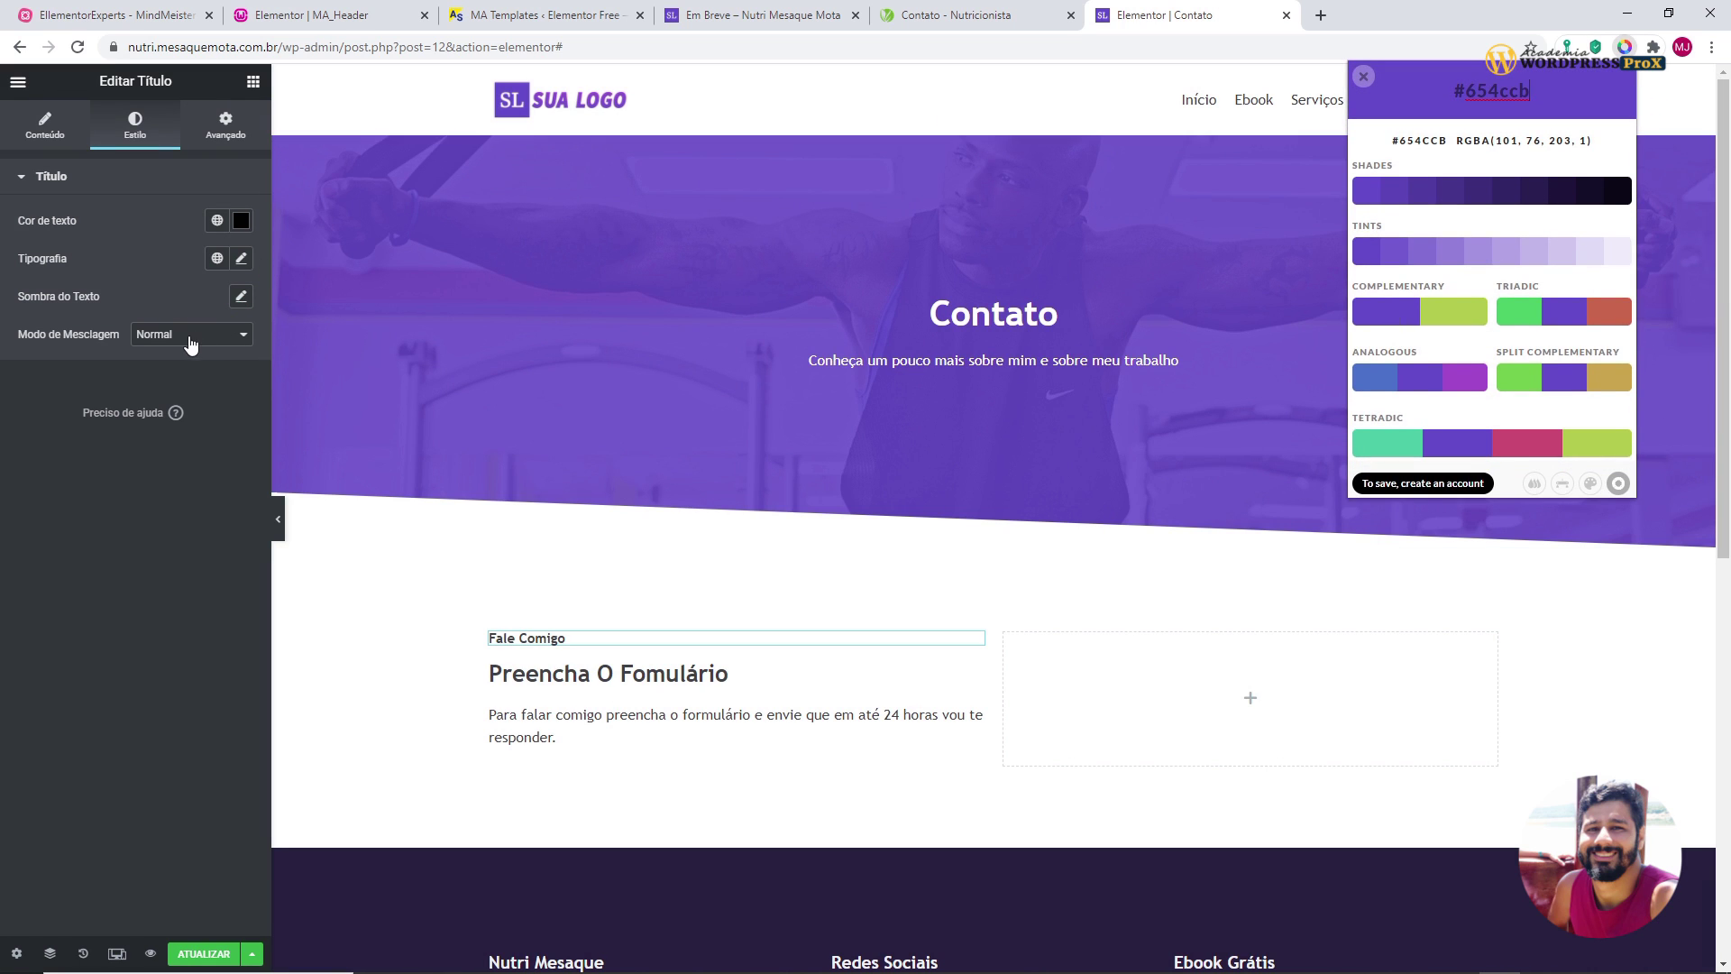
- Set the "Fale Comigo" heading's text colour to #654ccb
{"action": "left_click", "coordinate": [241, 222]}
{"action": "left_click", "coordinate": [241, 220]}
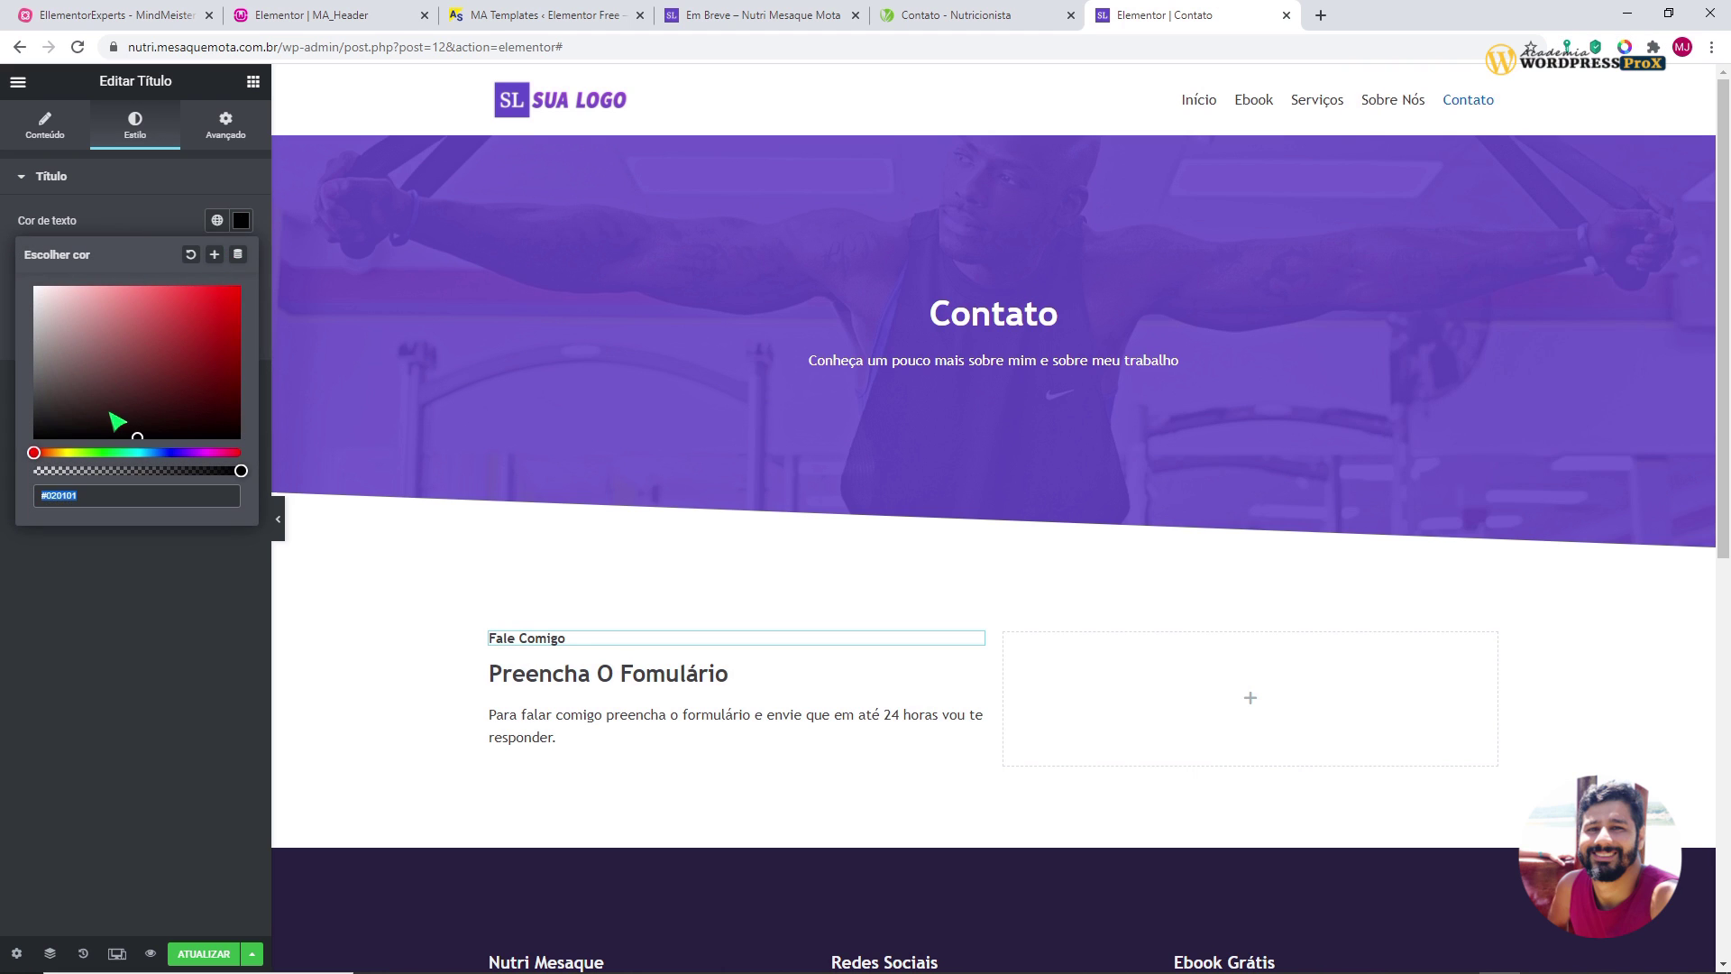
{"action": "type", "text": "#654ccb"}
{"action": "scroll", "coordinate": [977, 572], "scroll_direction": "down", "scroll_amount": 4}
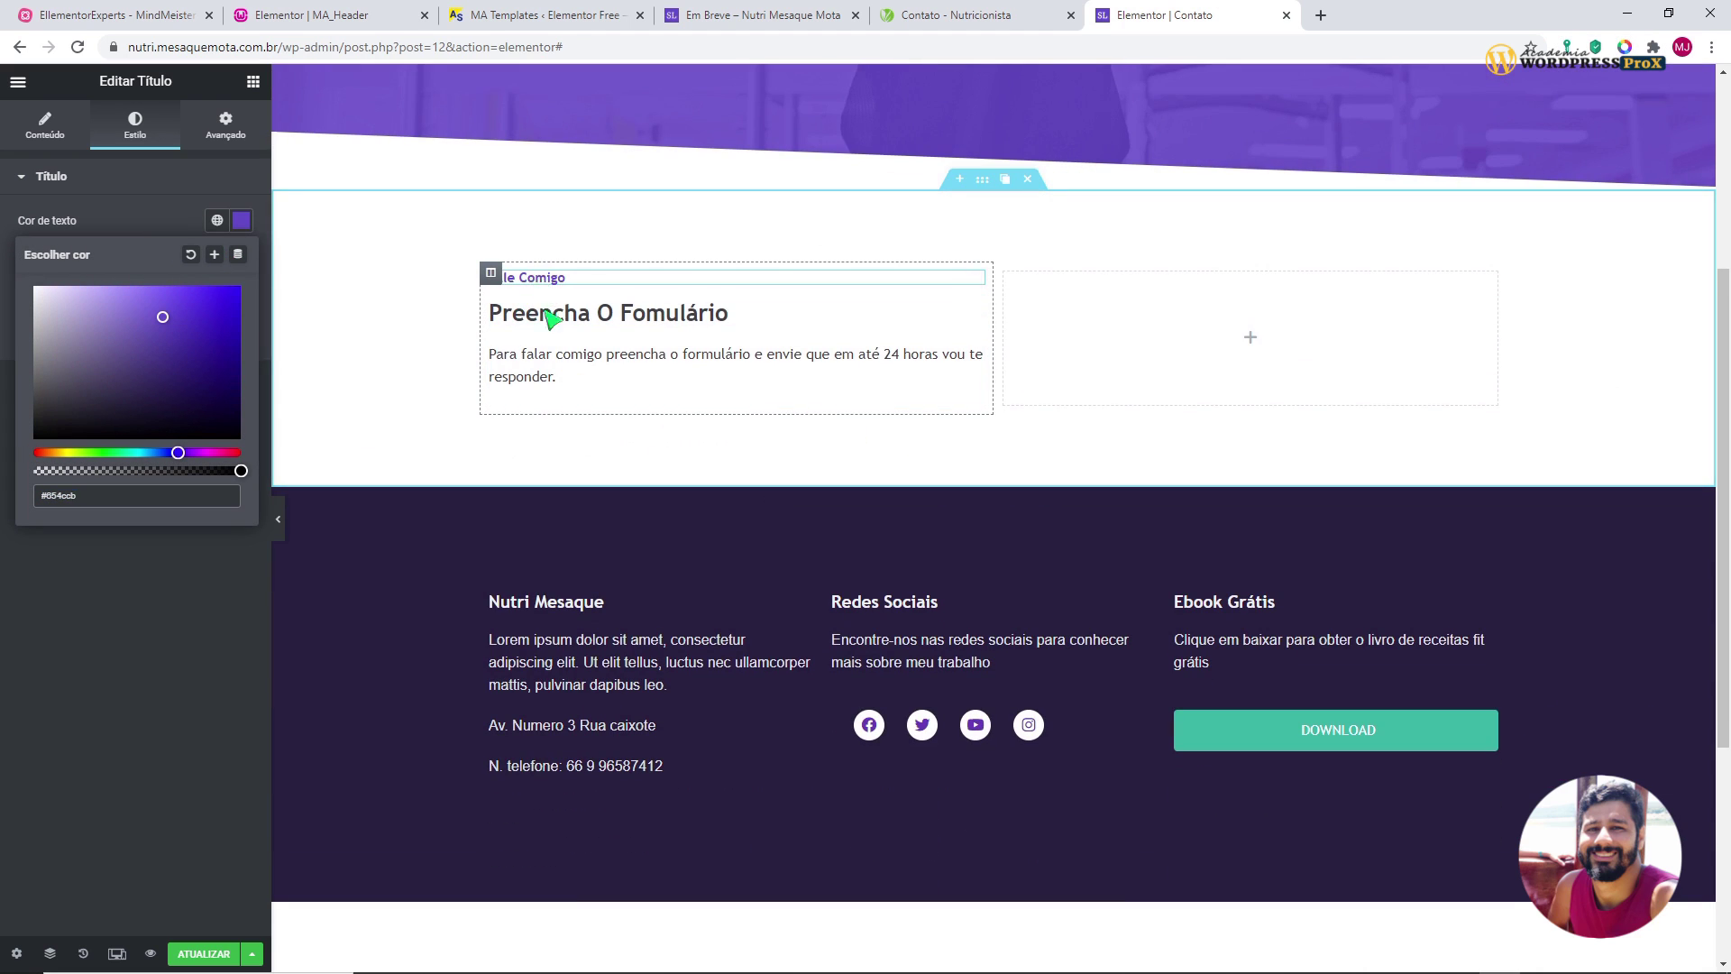
- Try font sizes on the left column's paragraph, starting at 20 px, raising to 23 px and lowering to 16 px
{"action": "left_click", "coordinate": [552, 372]}
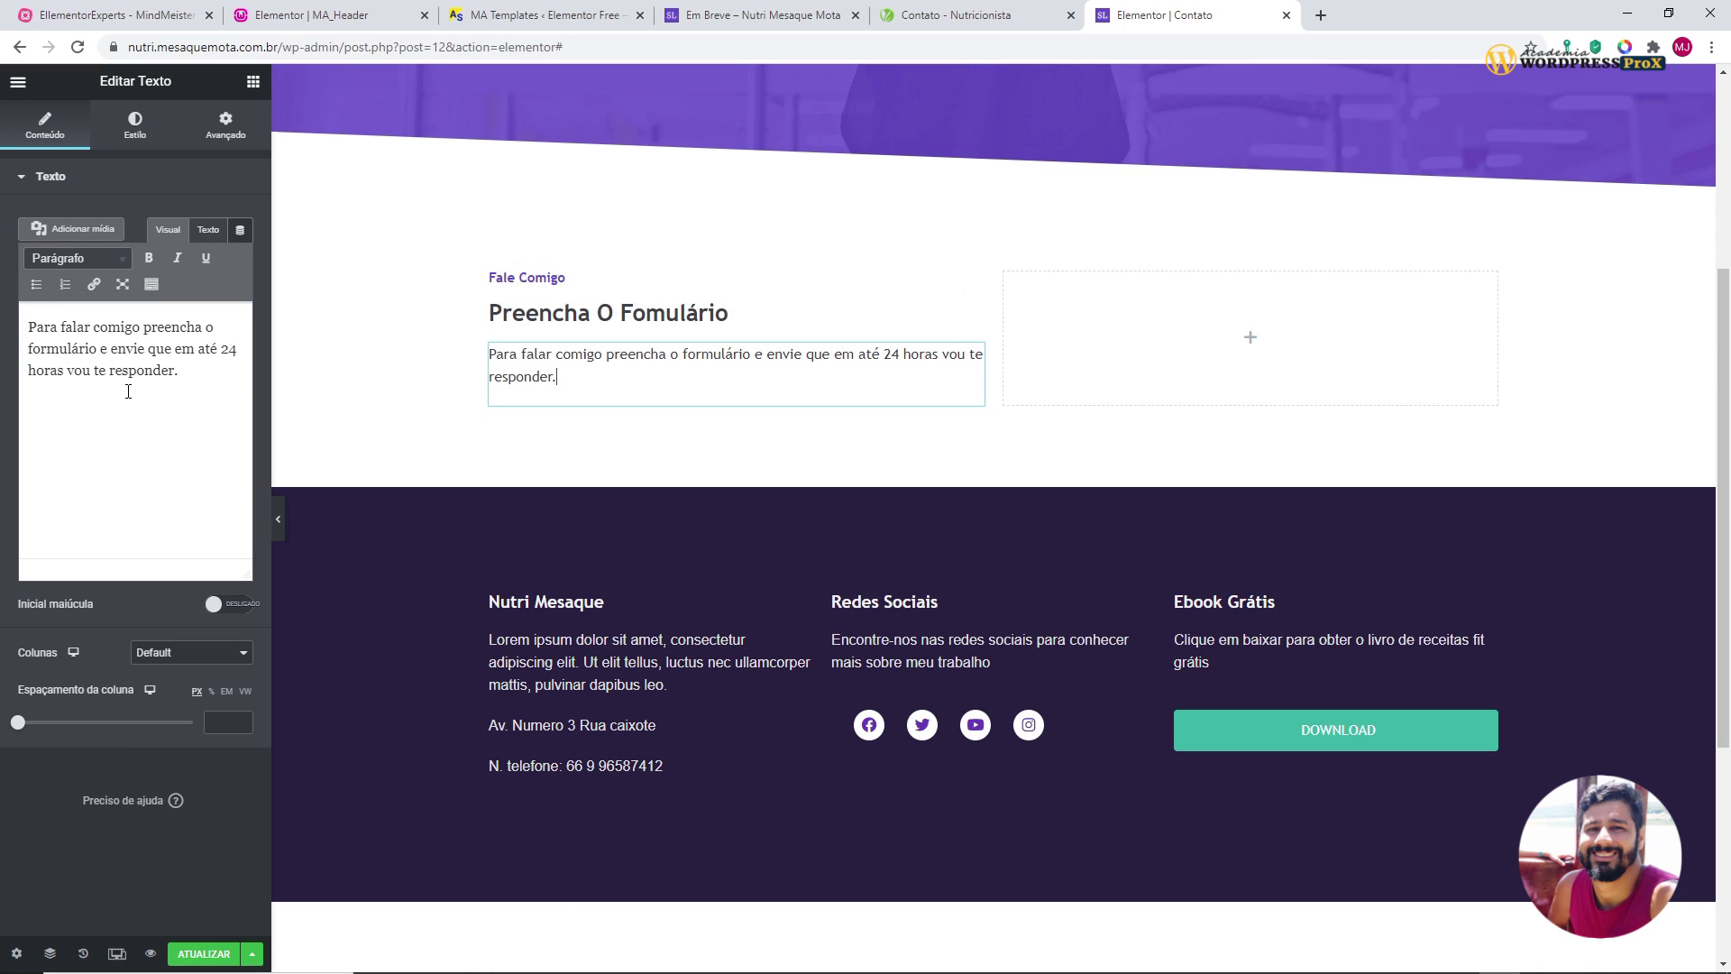
{"action": "left_click", "coordinate": [133, 145]}
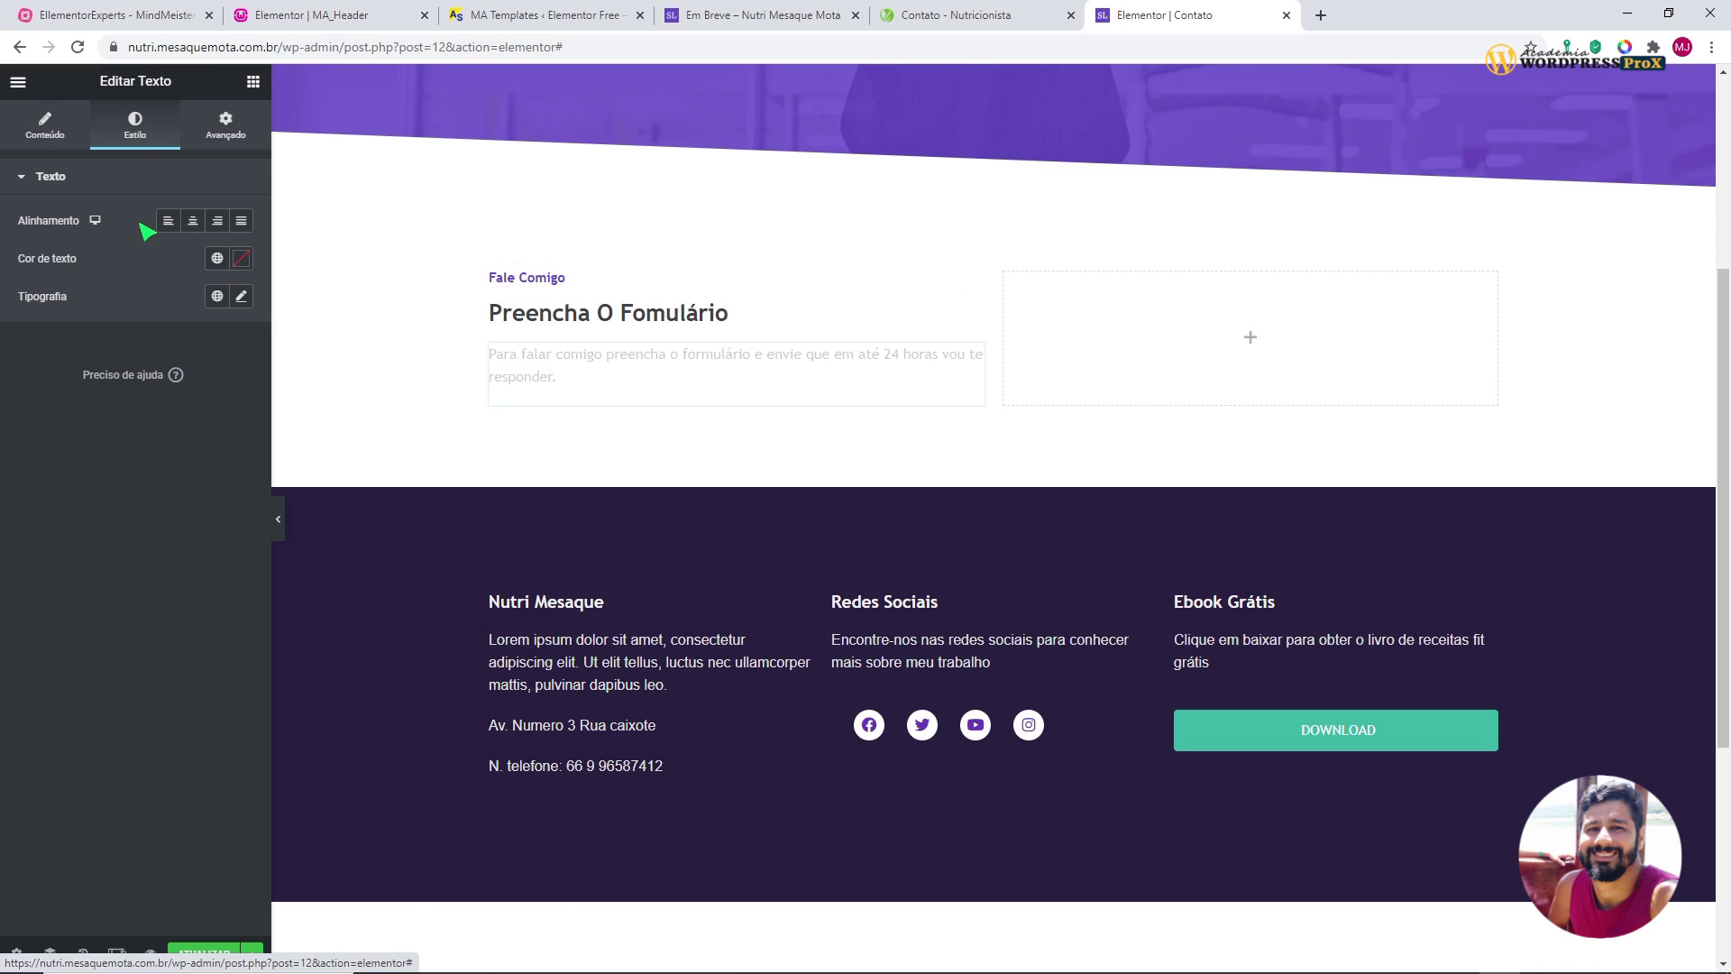
{"action": "left_click", "coordinate": [241, 296]}
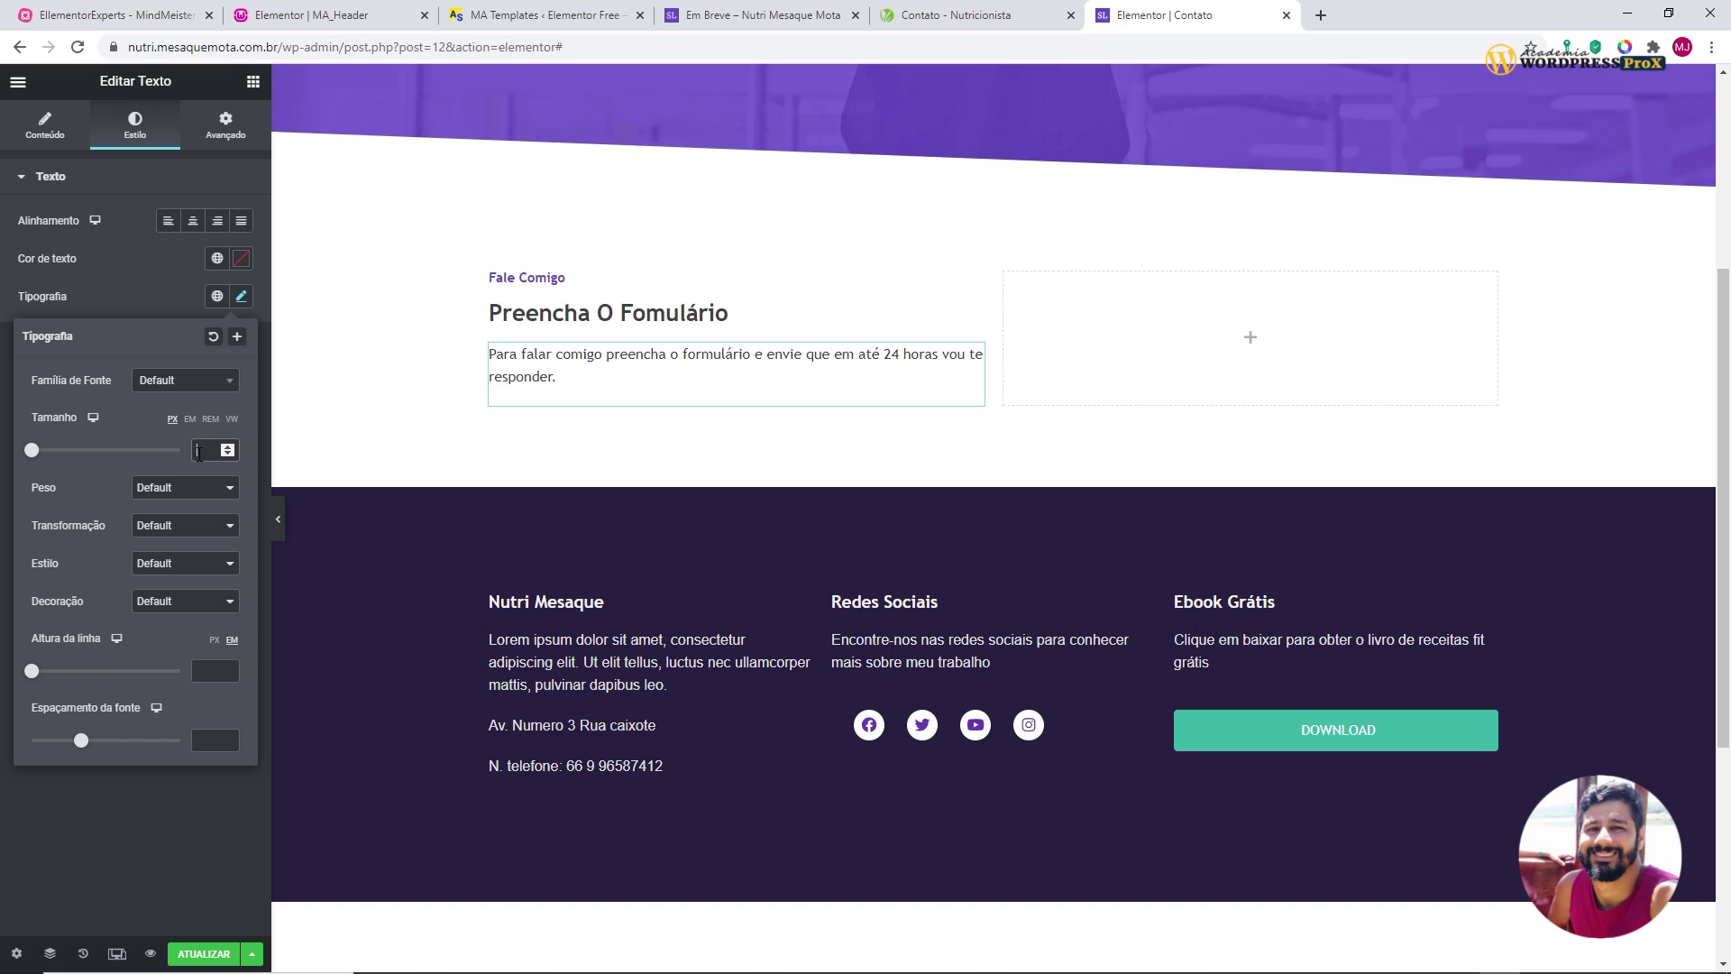
{"action": "left_click", "coordinate": [200, 452]}
{"action": "type", "text": "20"}
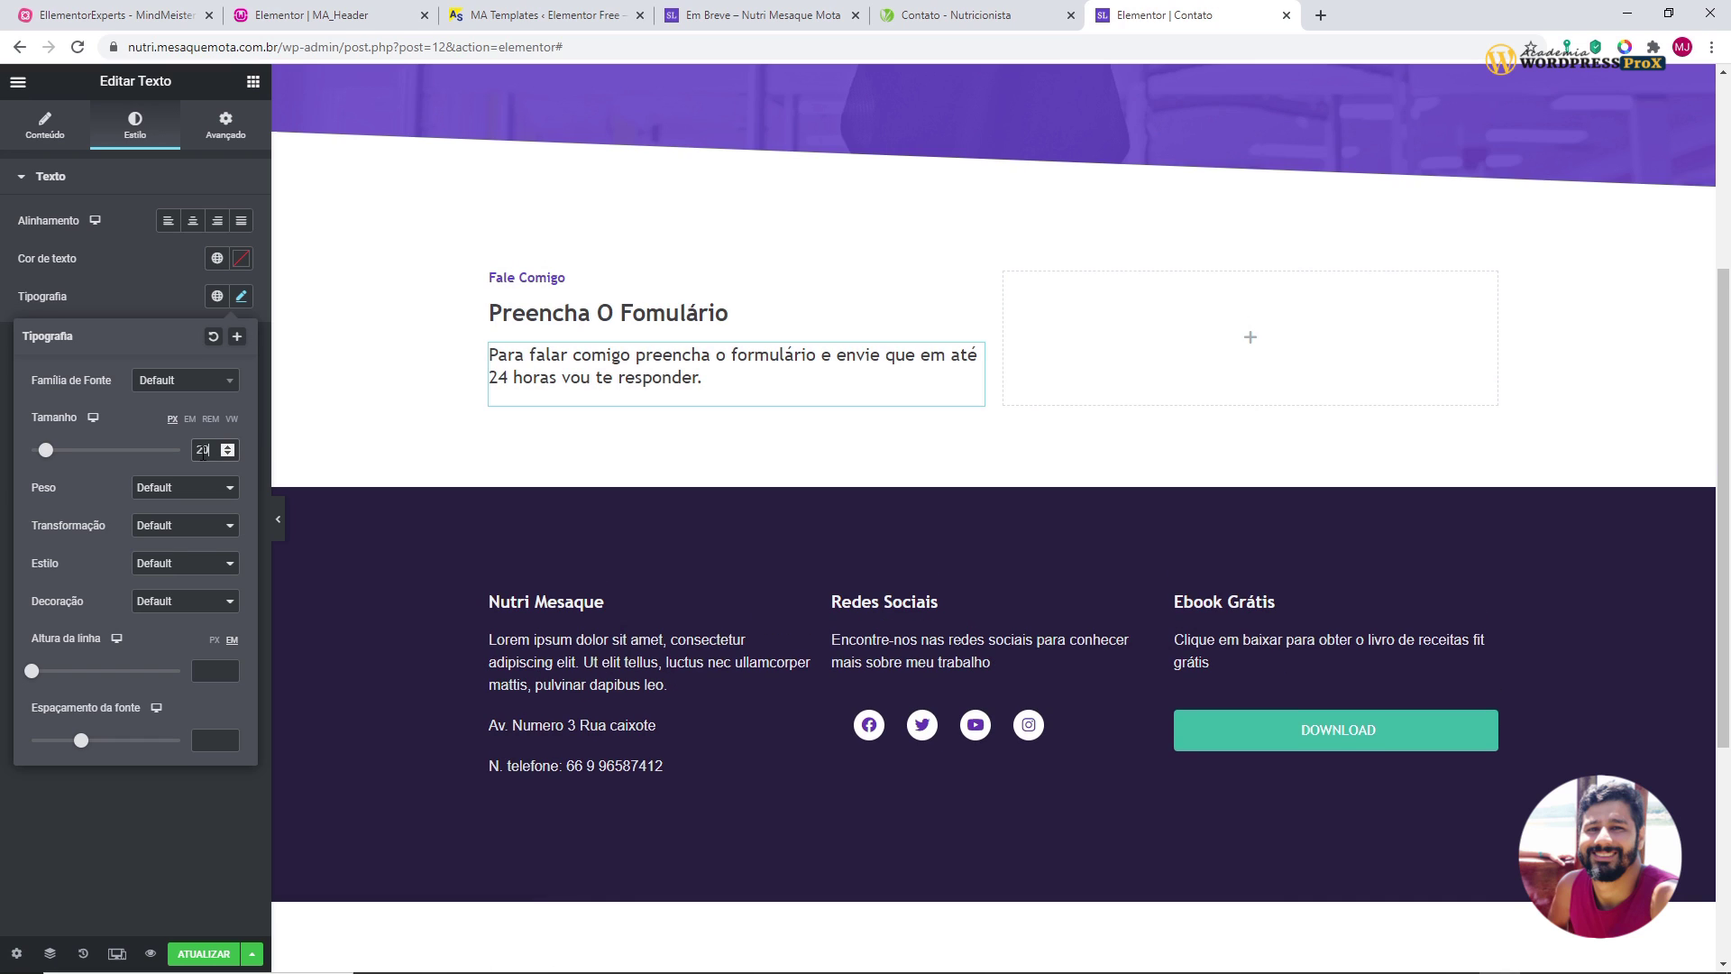
{"action": "key", "text": "Up"}
{"action": "key", "text": "Up"}
{"action": "key", "text": "Up"}
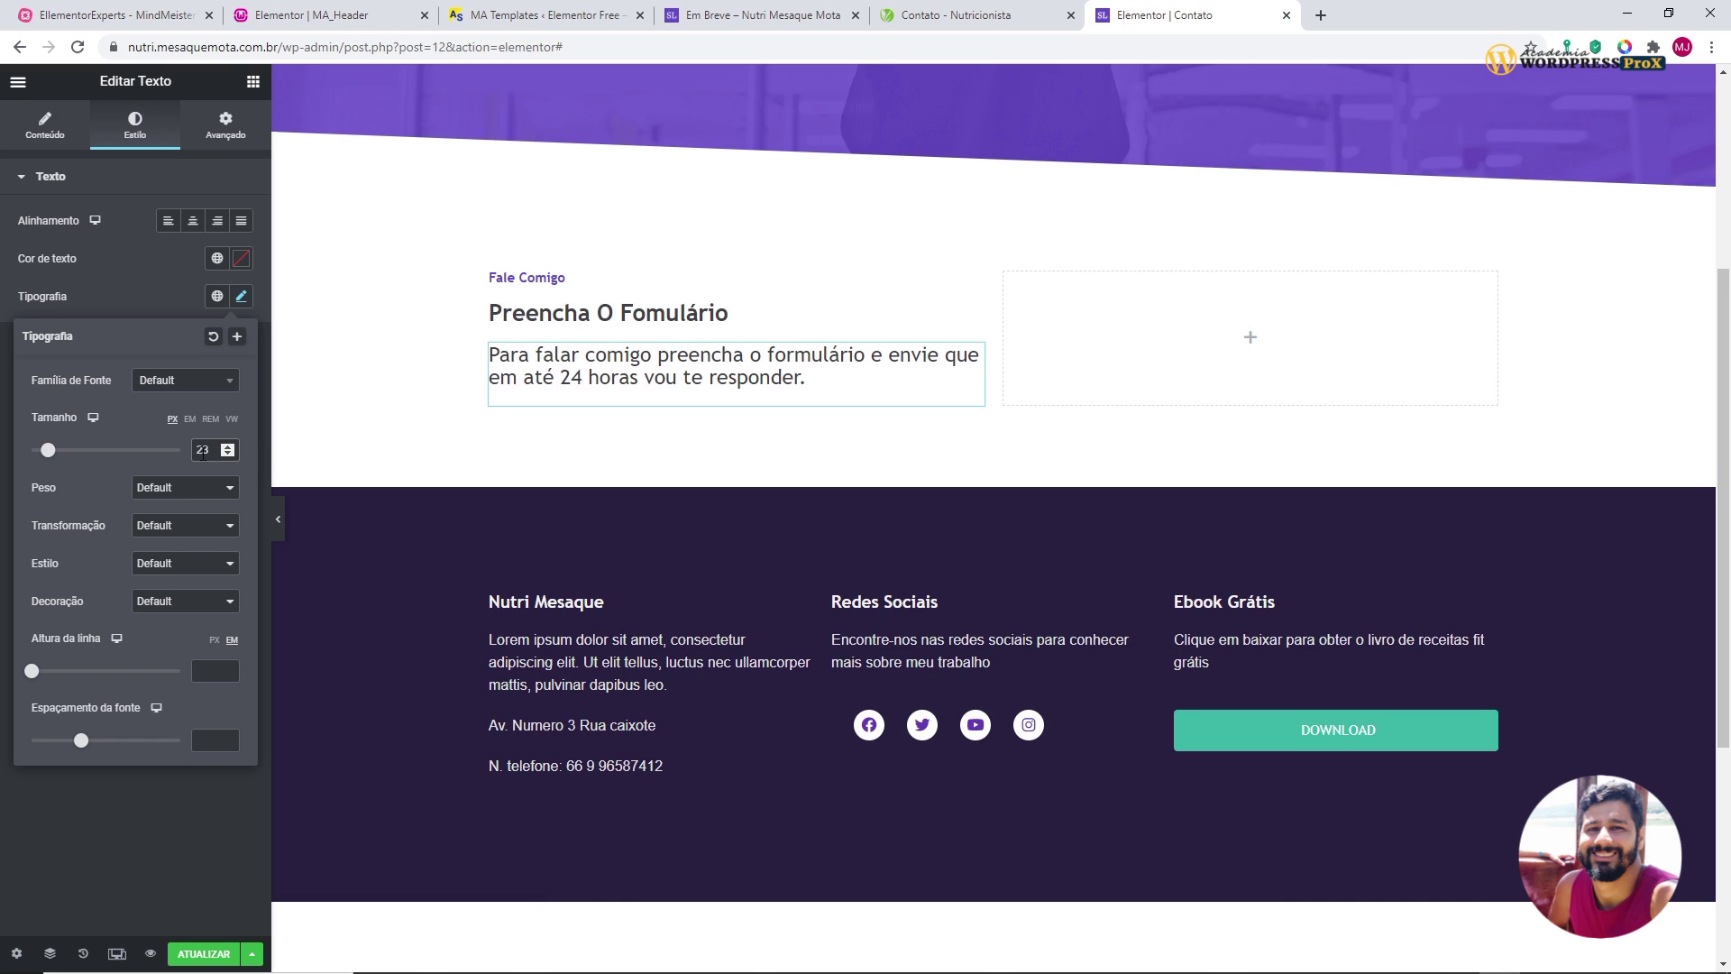
{"action": "key", "text": "Down"}
{"action": "key", "text": "Down"}
{"action": "key", "text": "Down"}
{"action": "key", "text": "Down"}
{"action": "key", "text": "Down"}
{"action": "key", "text": "Down"}
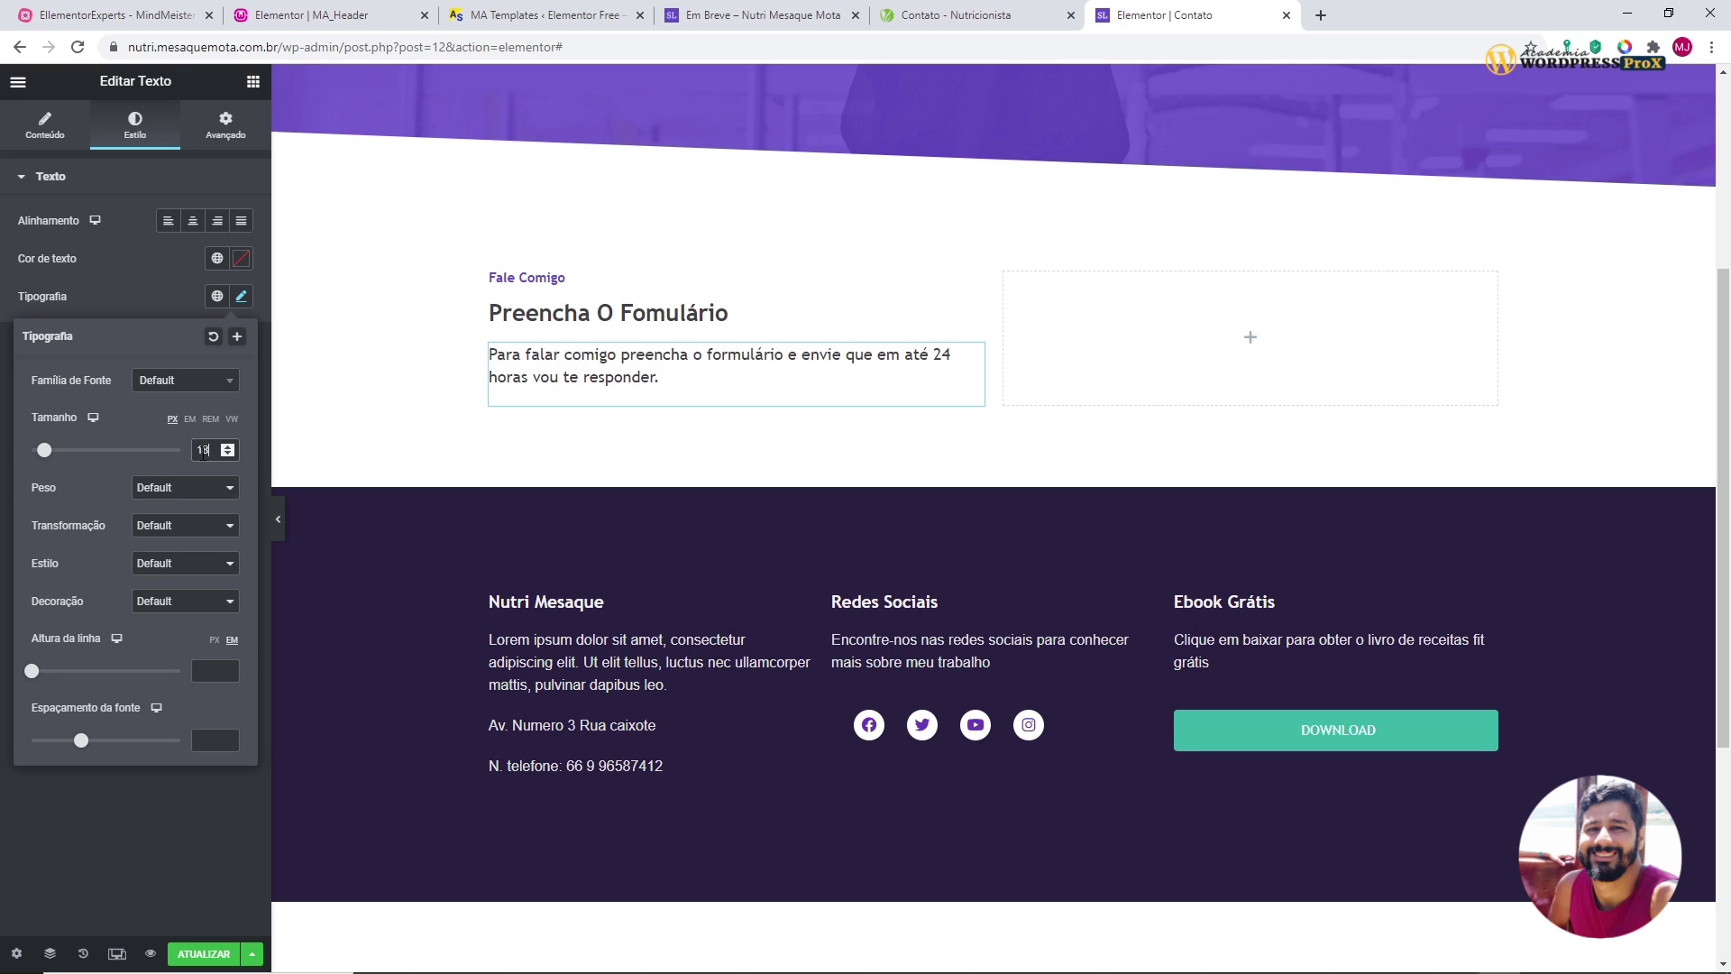
{"action": "key", "text": "Down"}
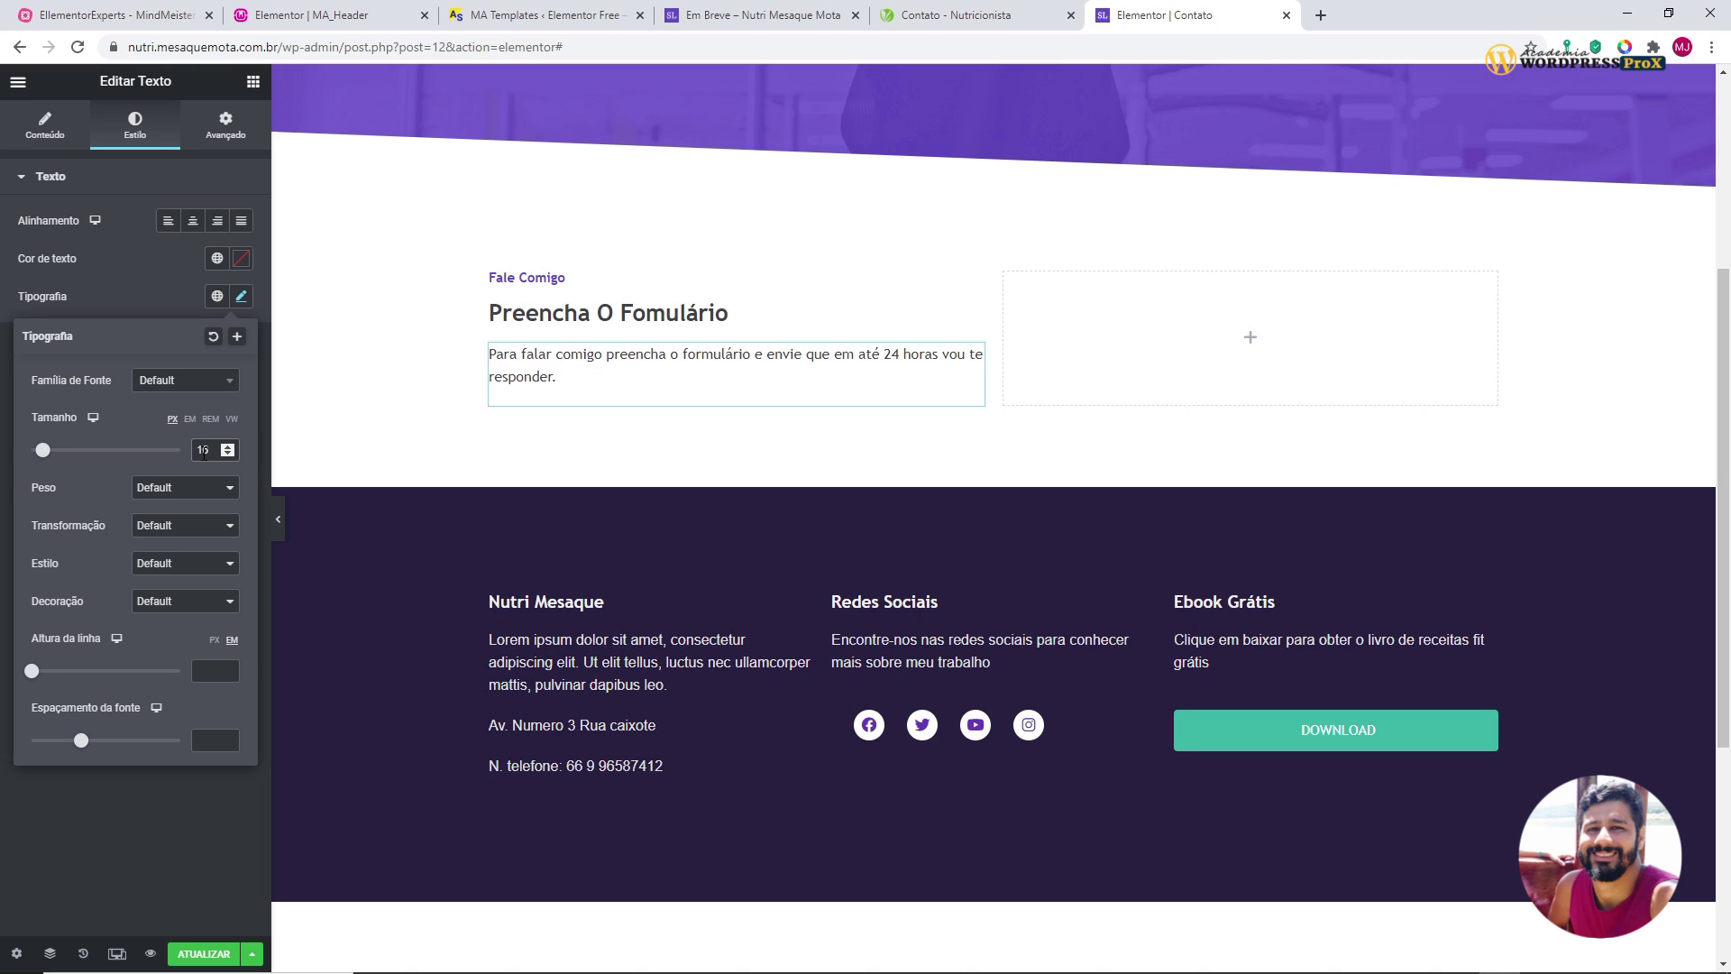
- Reset the paragraph's typography to its default
{"action": "left_click", "coordinate": [144, 297]}
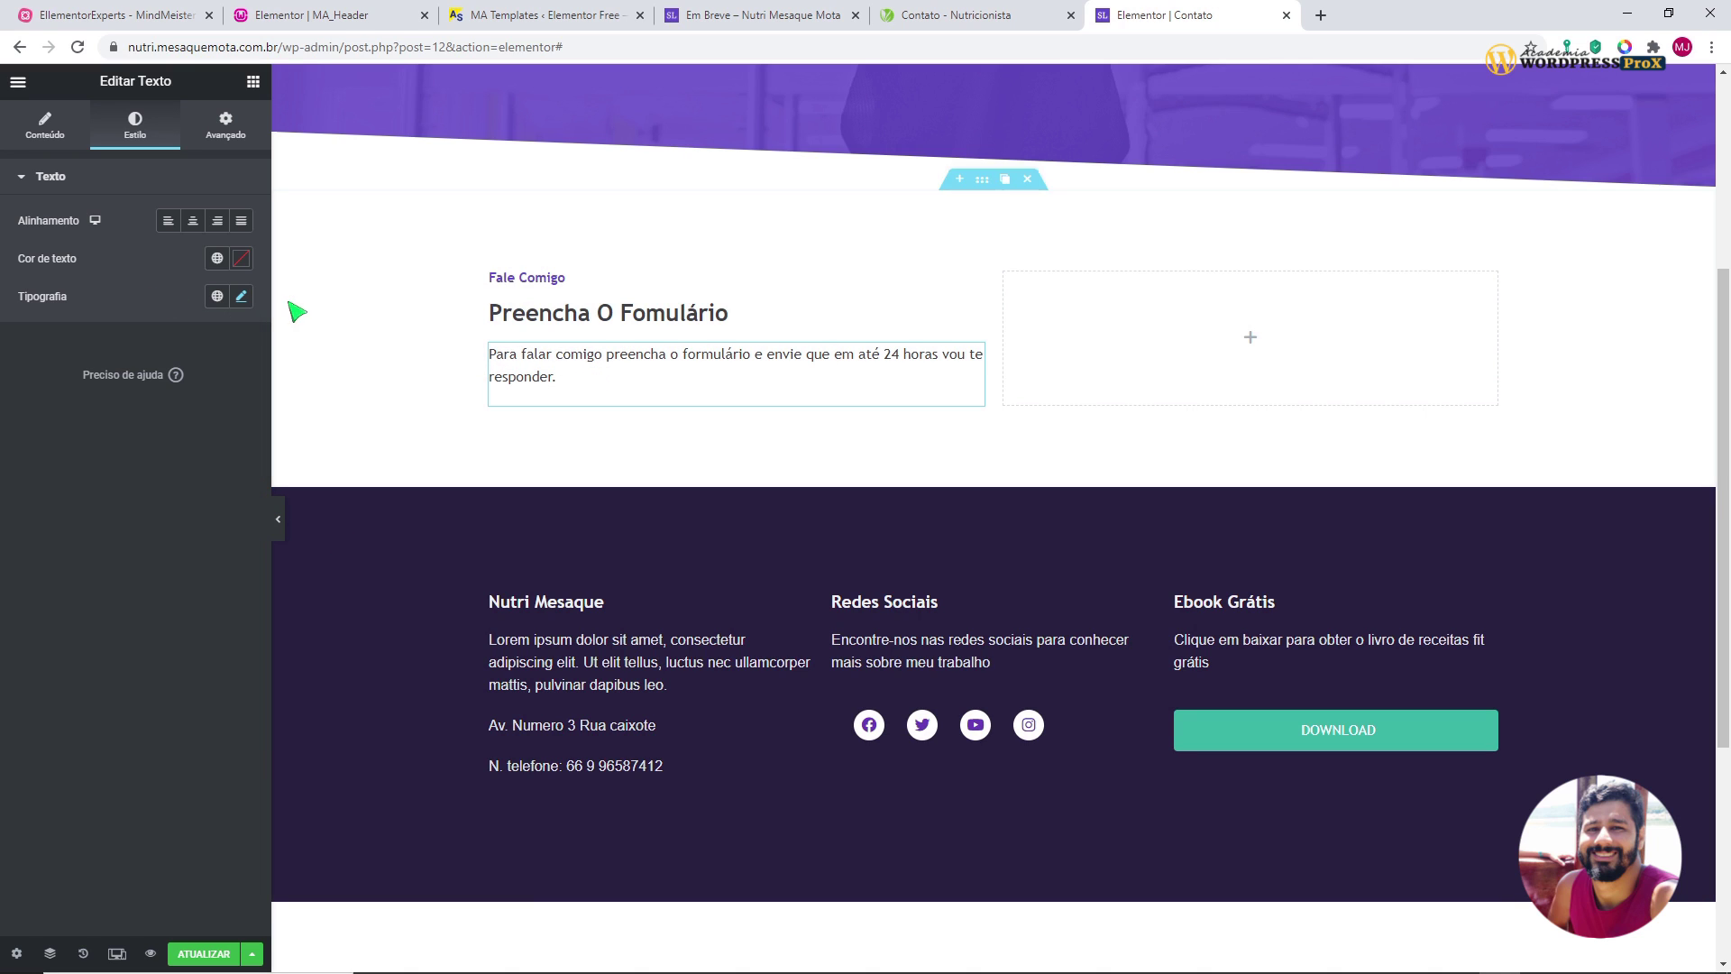
{"action": "left_click", "coordinate": [241, 295]}
{"action": "left_click", "coordinate": [241, 296]}
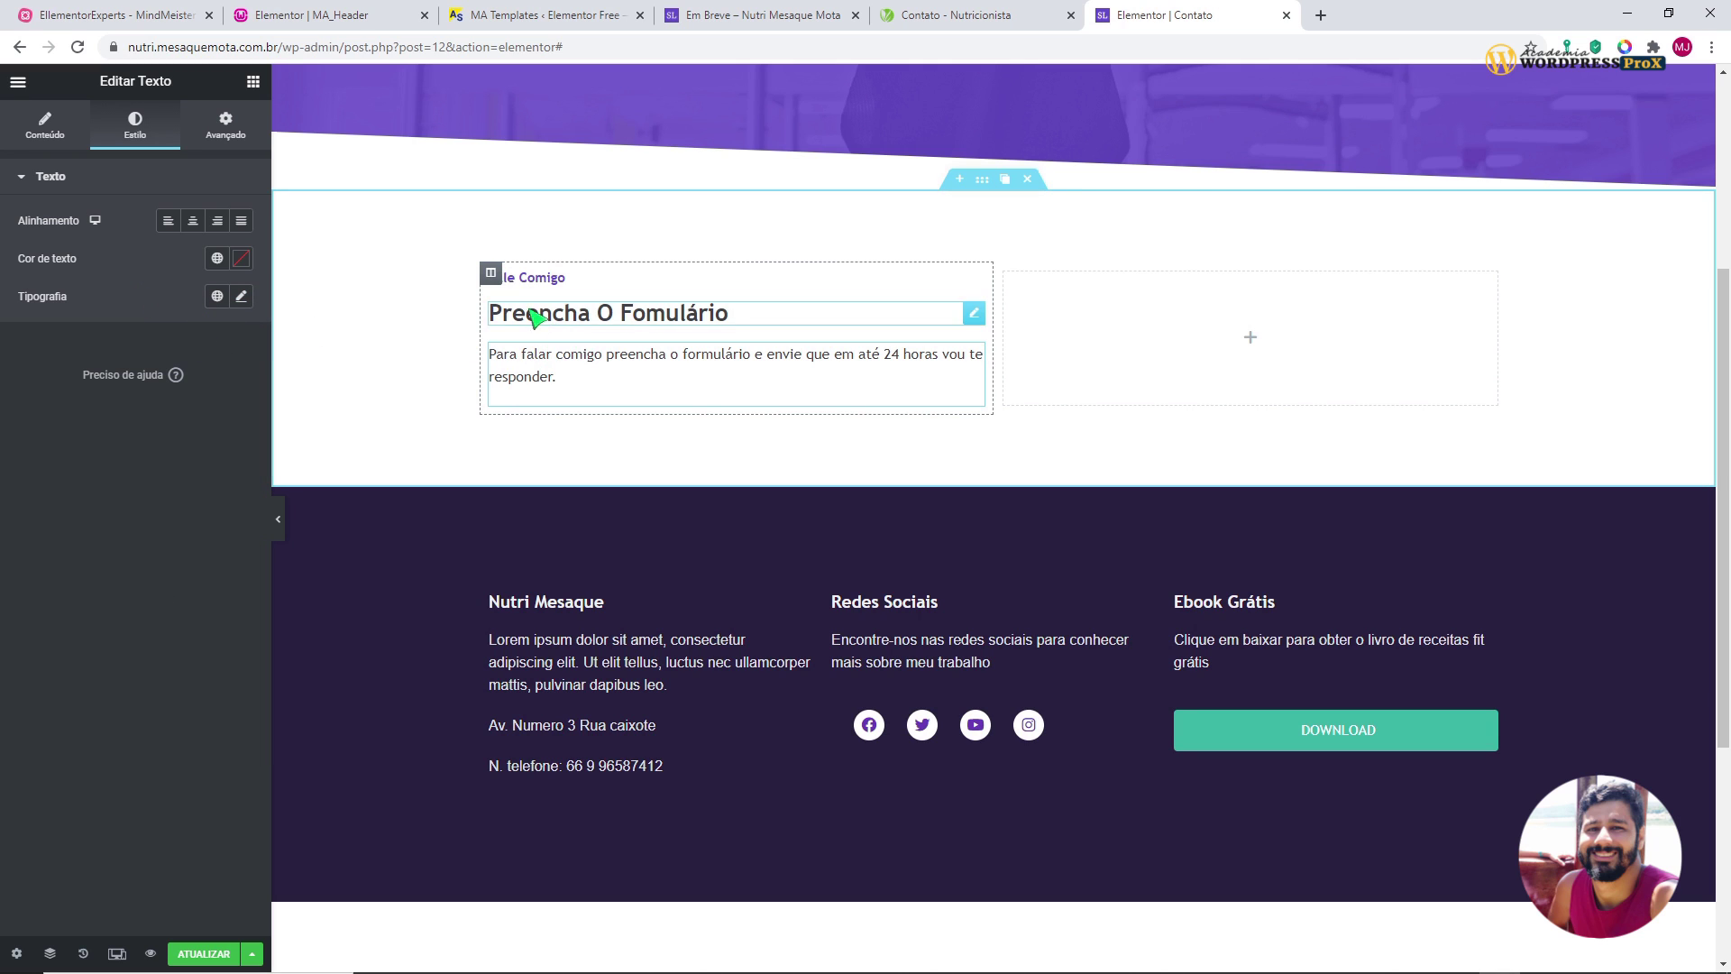
- Unlink the left column's margin and padding values and set its right padding to 40 px
{"action": "right_click", "coordinate": [498, 276]}
{"action": "left_click", "coordinate": [519, 291]}
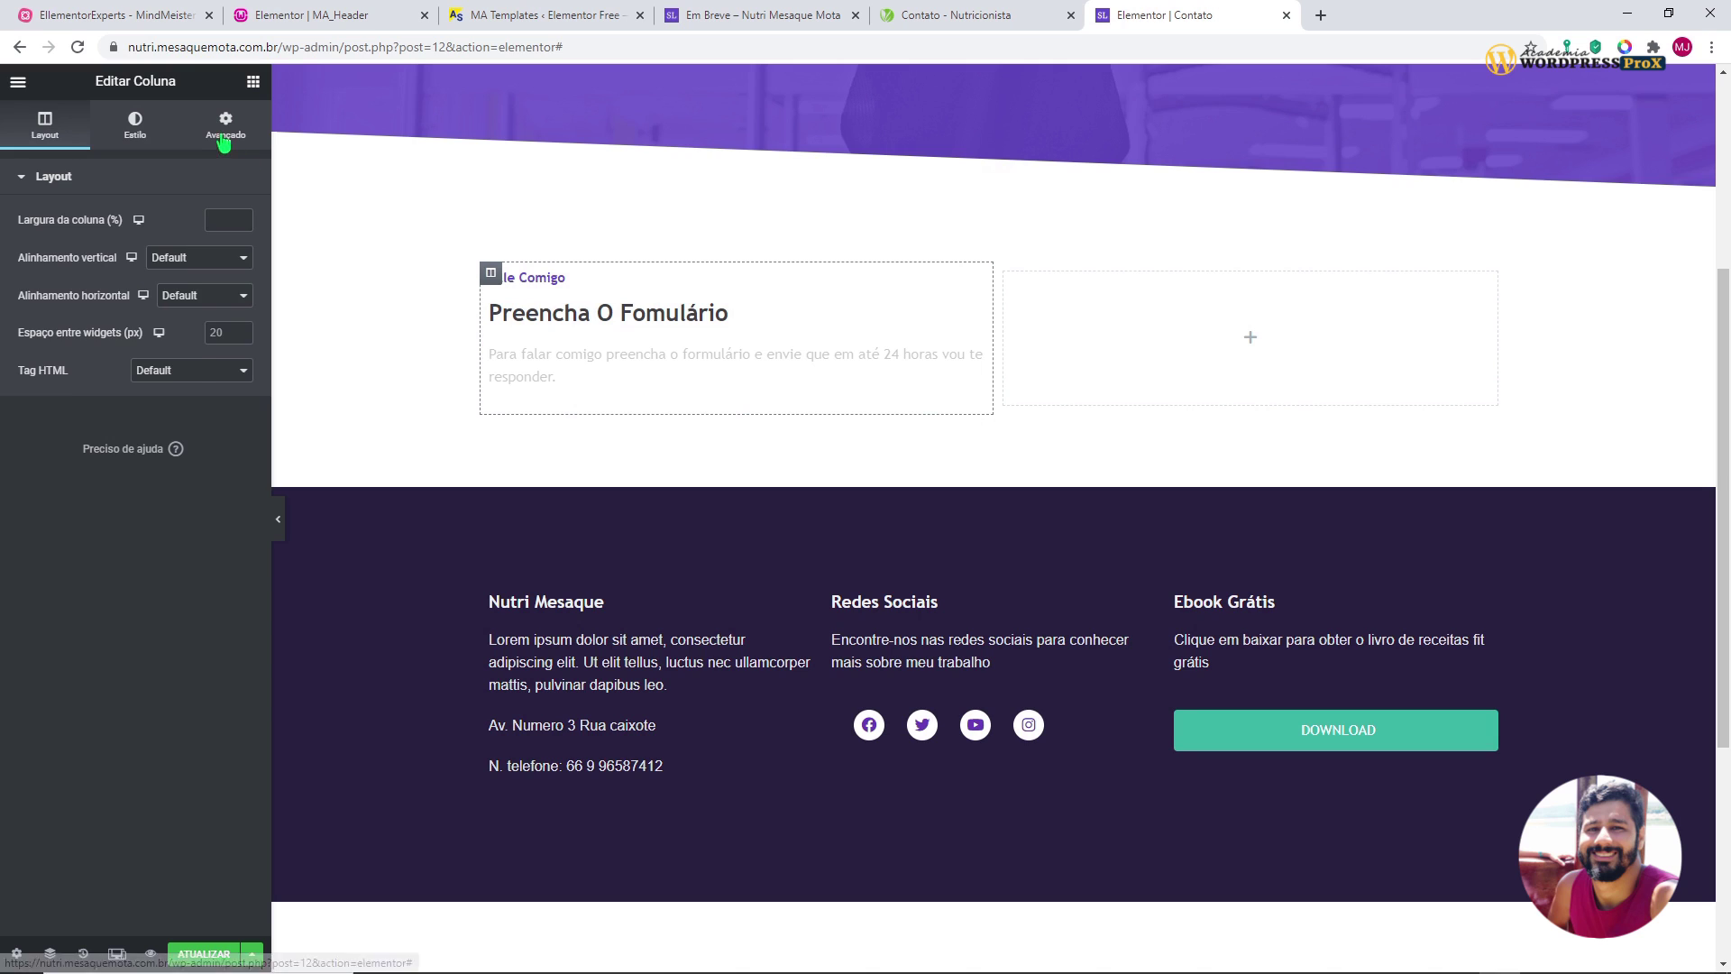
{"action": "left_click", "coordinate": [224, 142]}
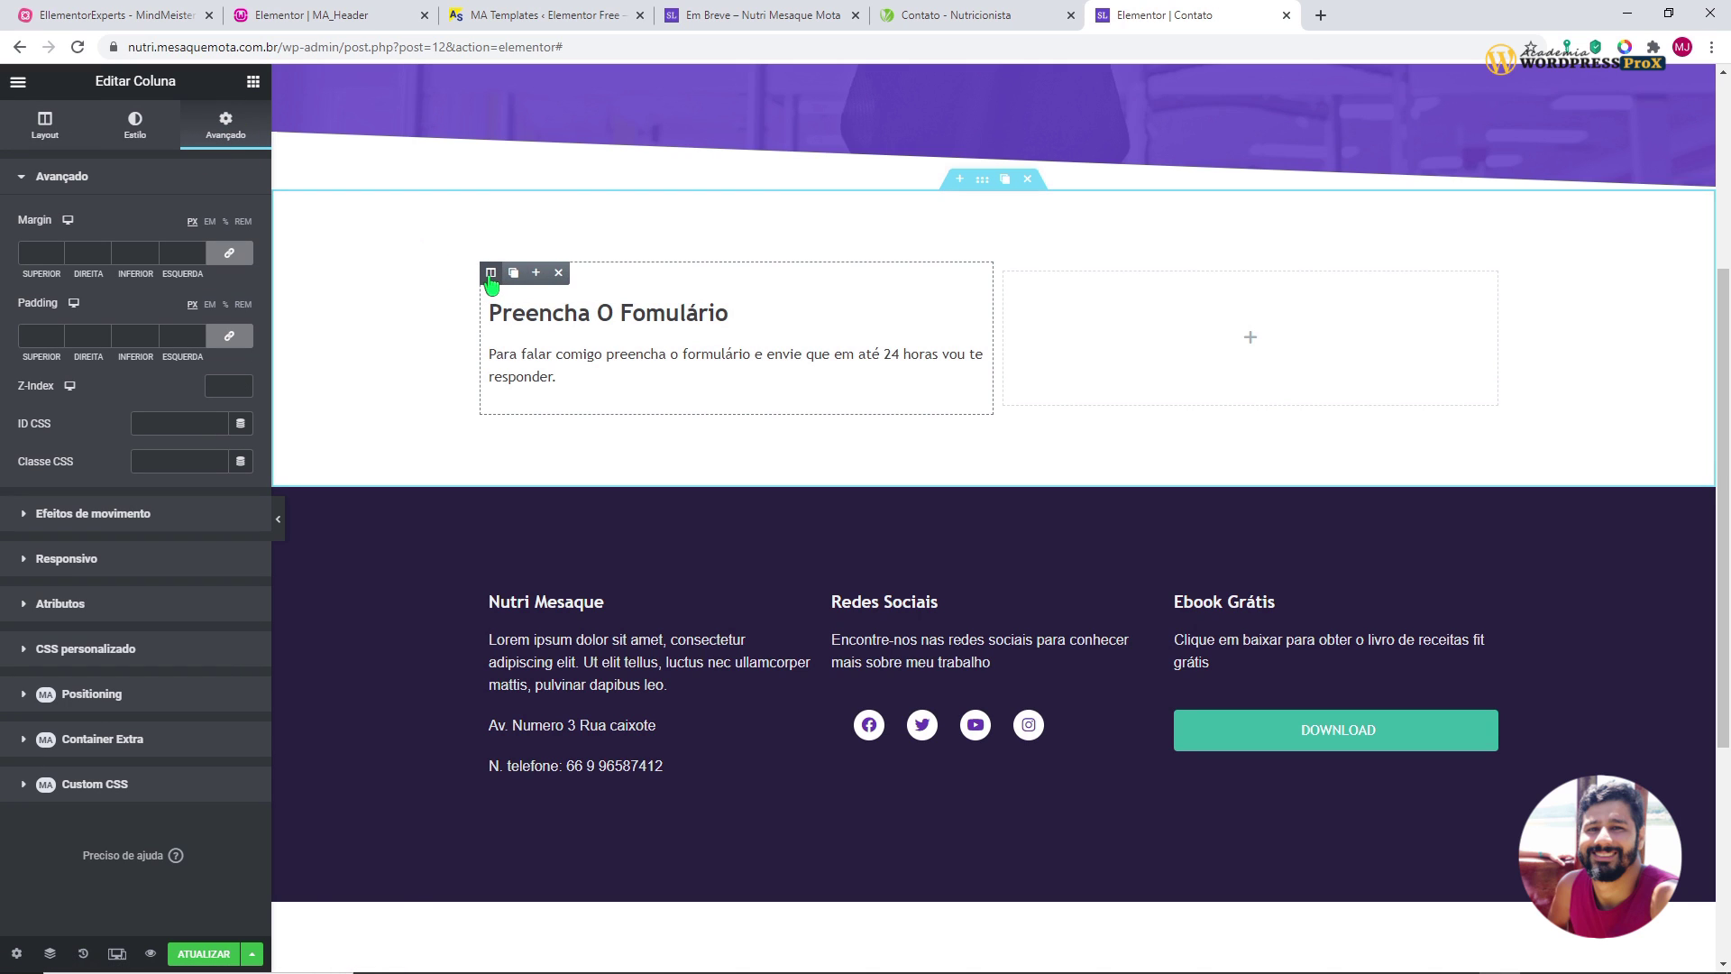
{"action": "left_click", "coordinate": [230, 255]}
{"action": "left_click", "coordinate": [229, 336]}
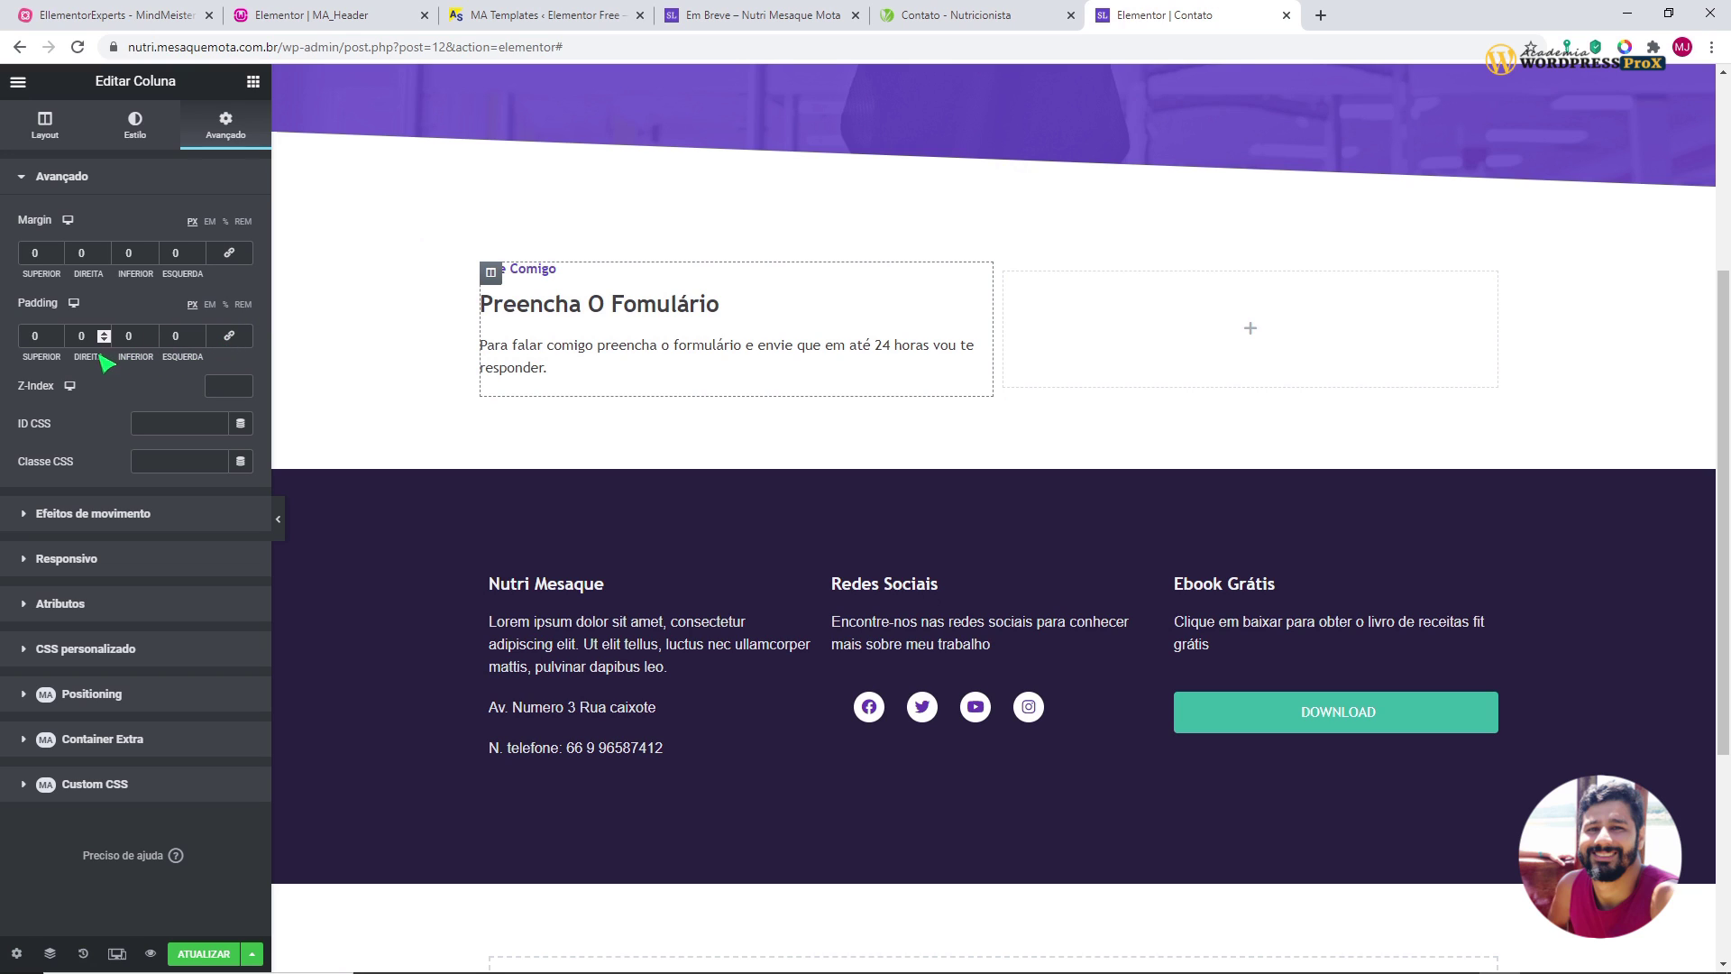
{"action": "double_click", "coordinate": [79, 335]}
{"action": "type", "text": "40"}
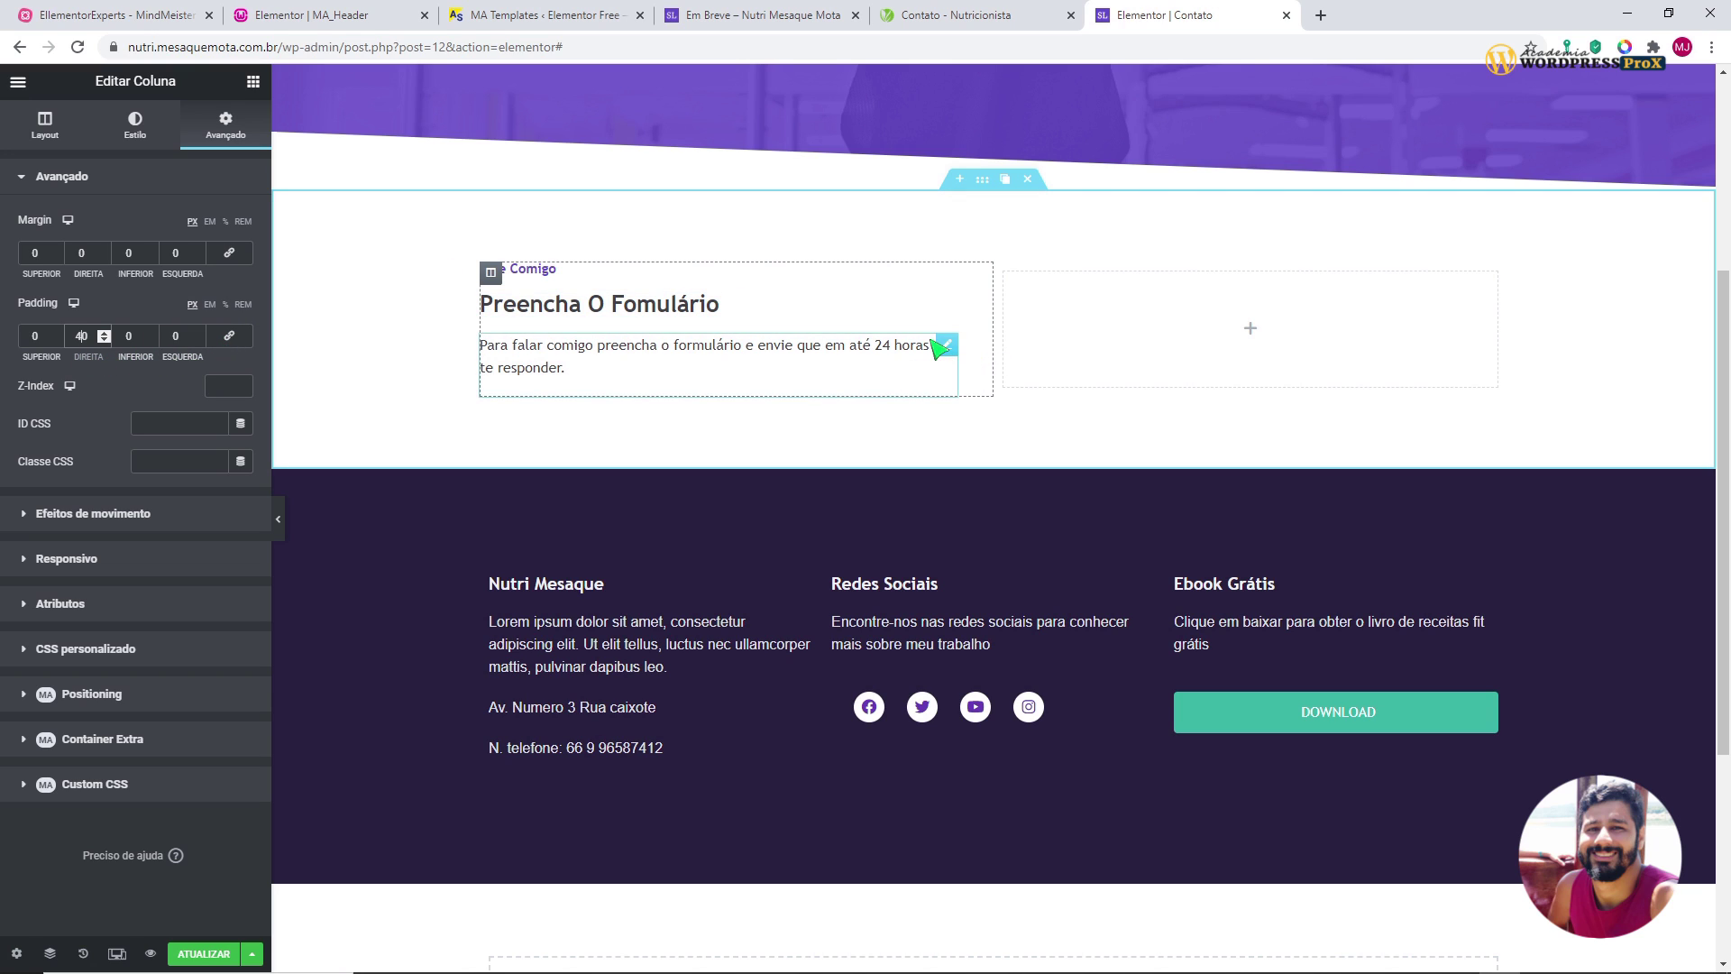
- Save the page update and open the left column's paragraph for editing
{"action": "scroll", "coordinate": [1122, 426], "scroll_direction": "up", "scroll_amount": 2}
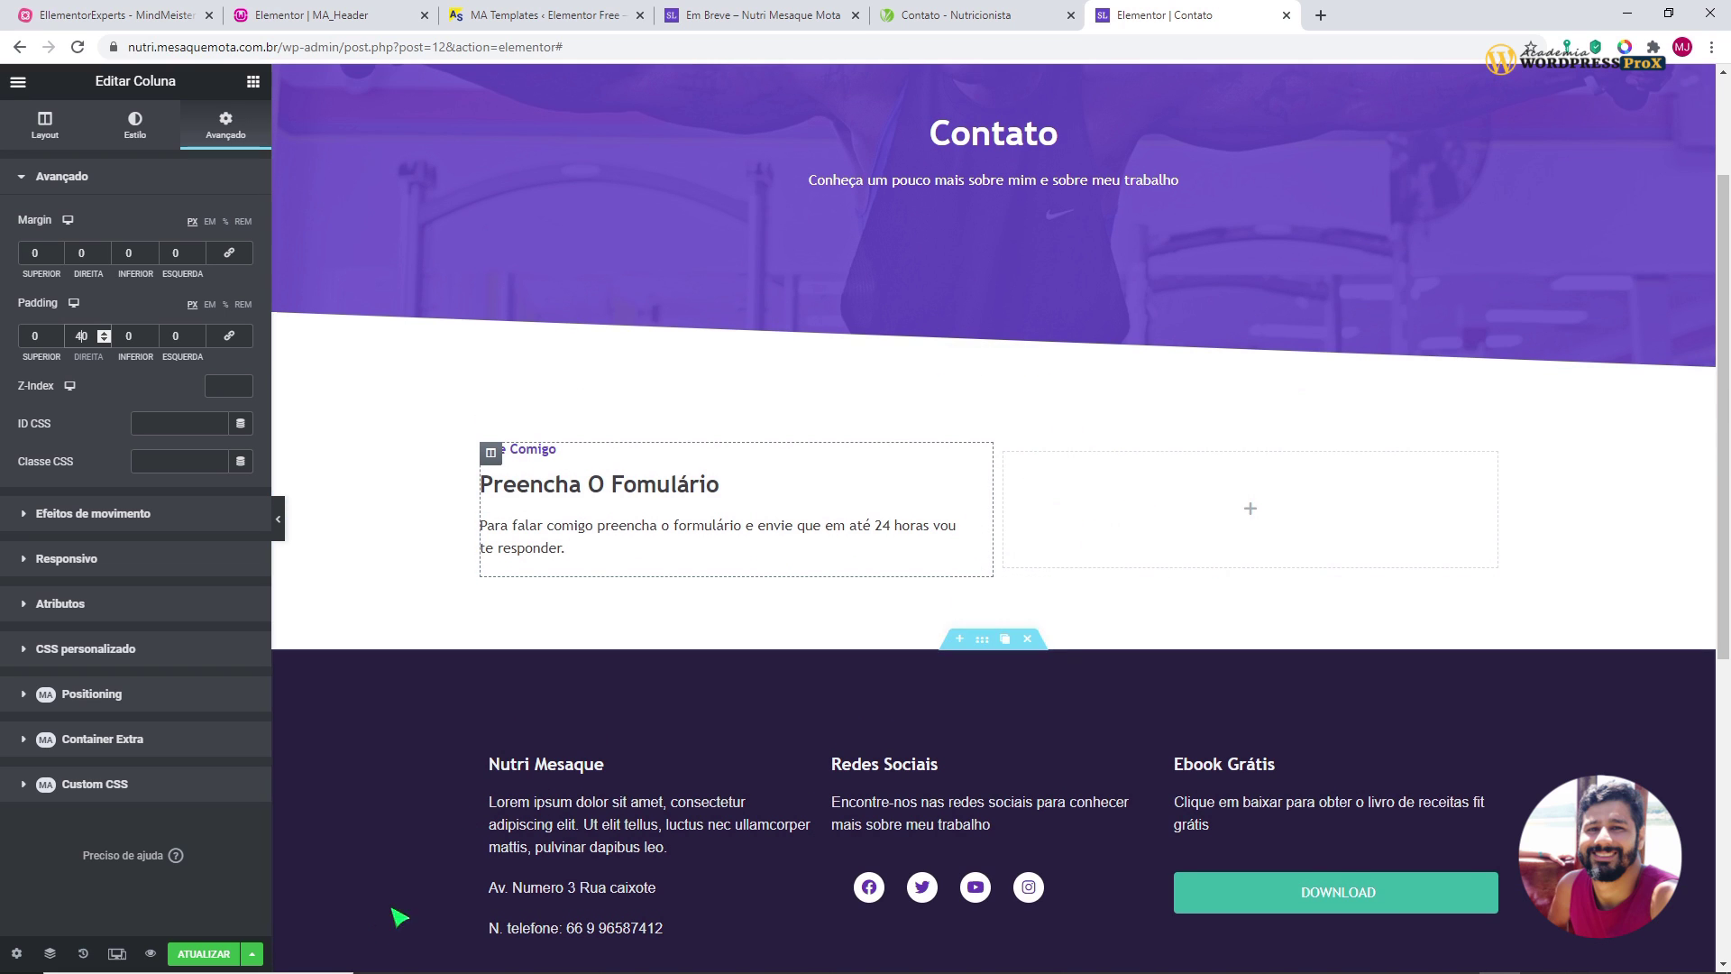
{"action": "left_click", "coordinate": [195, 954]}
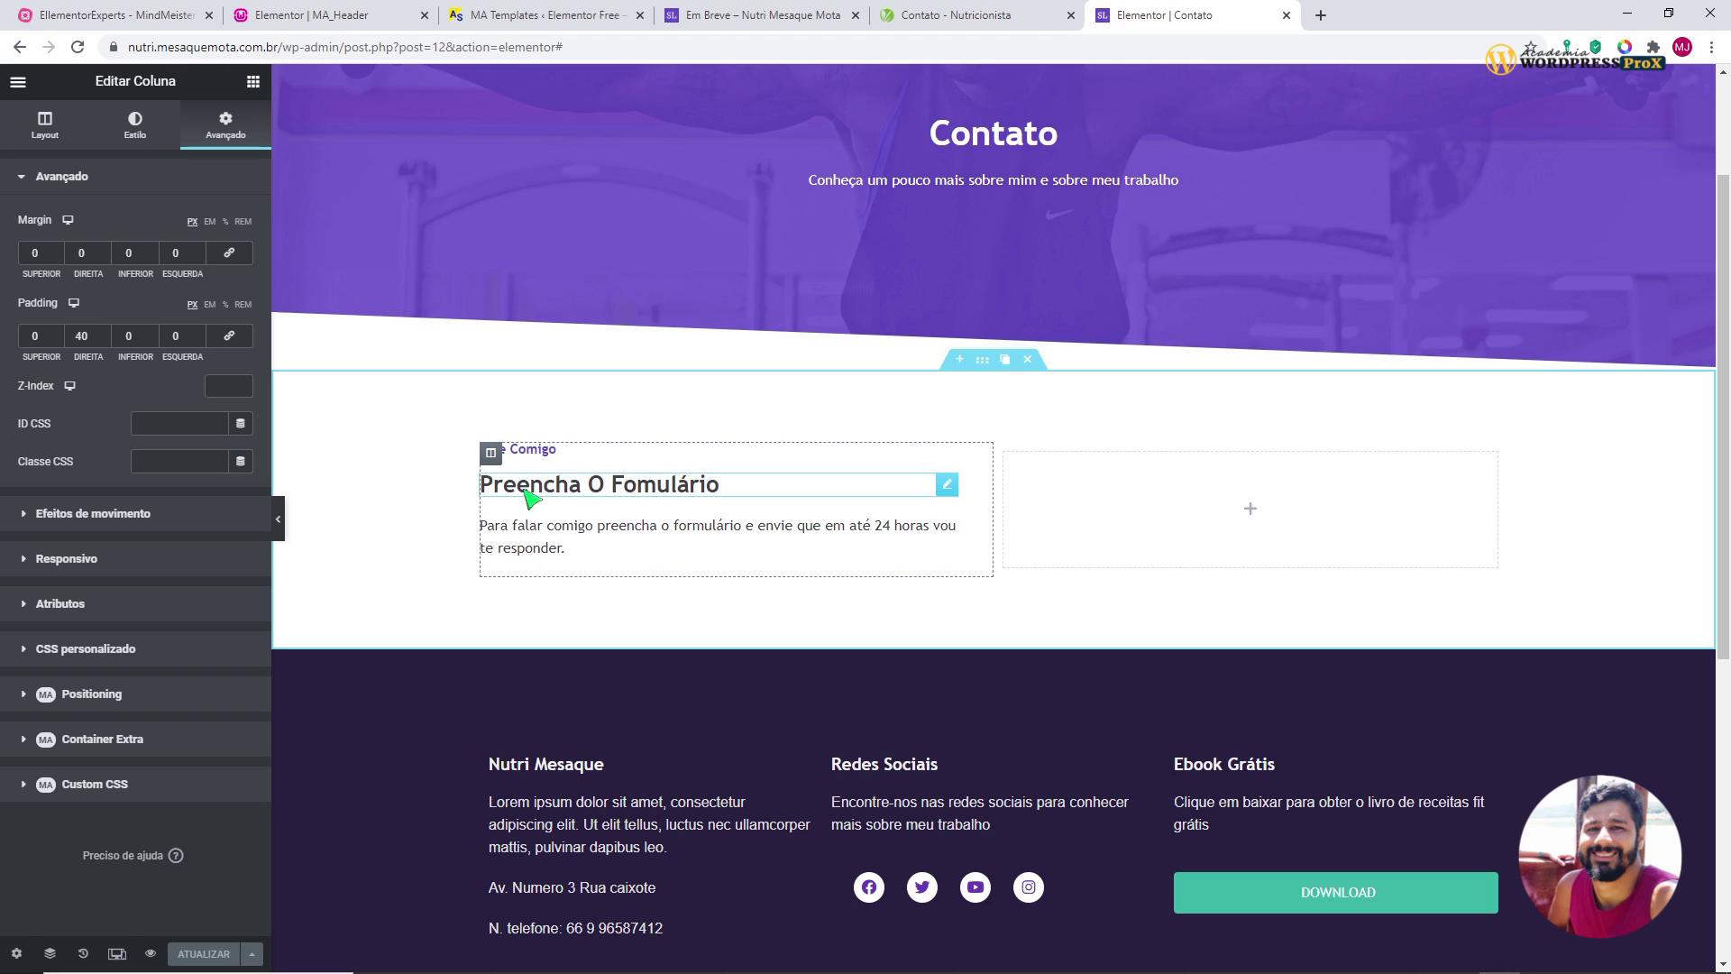
{"action": "left_click", "coordinate": [577, 554]}
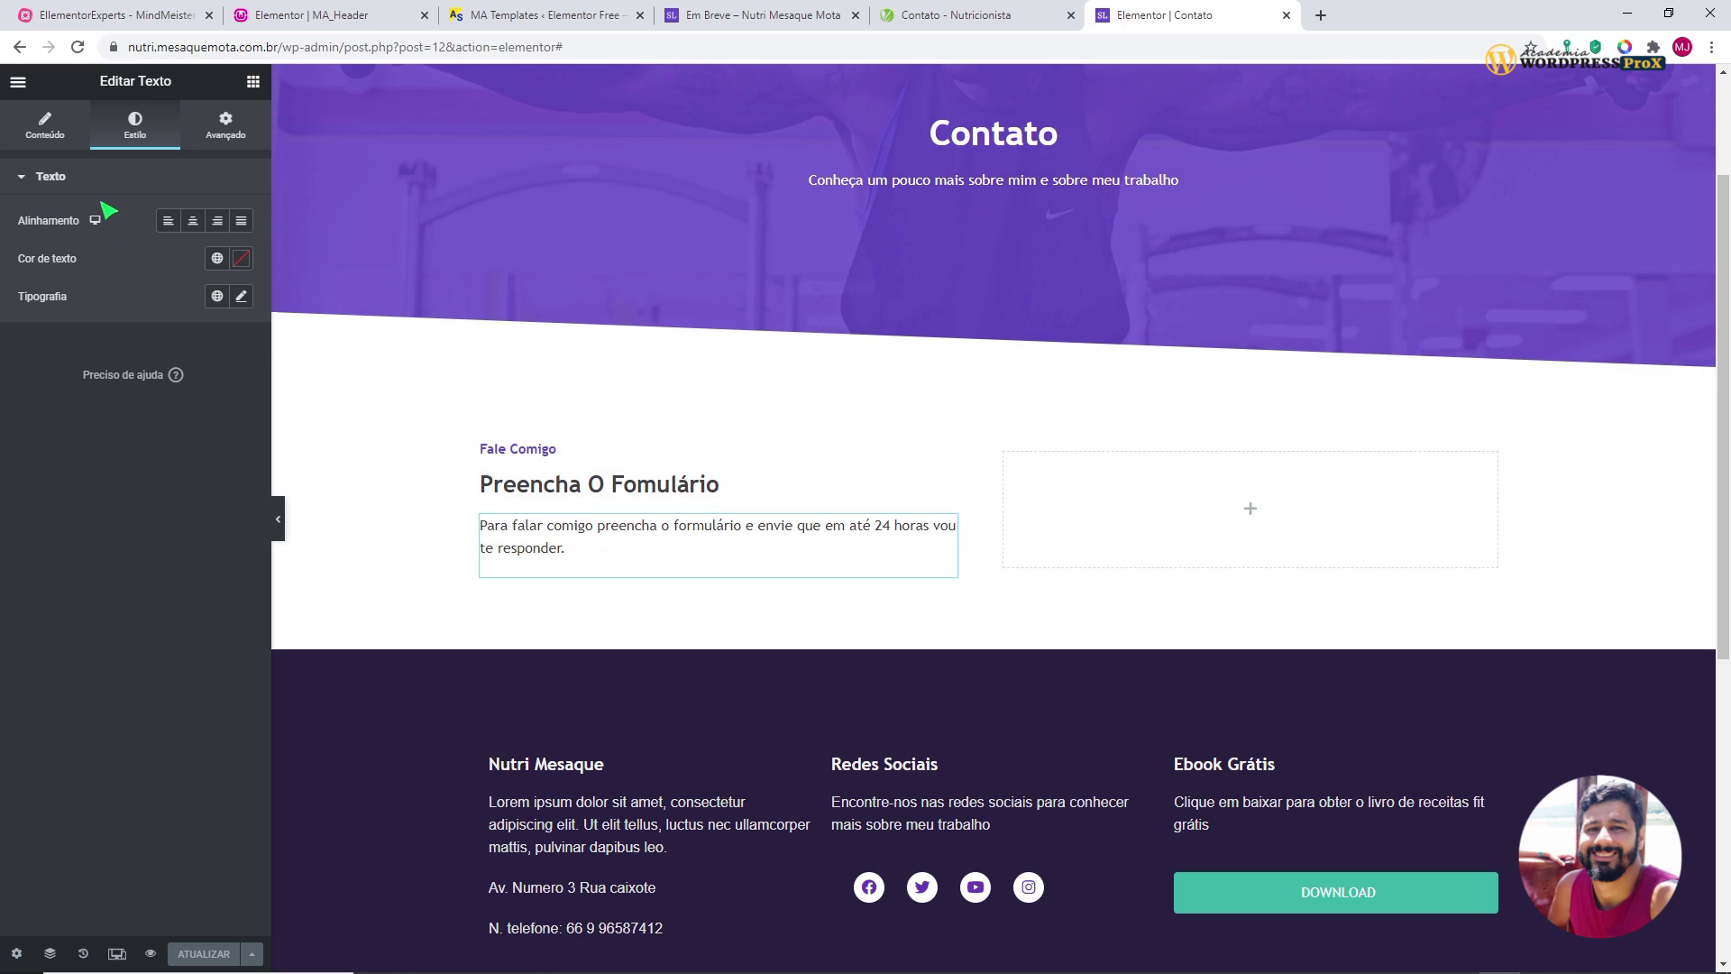
- Lengthen the left column's paragraph by appending "e que em até 24 horas vou te responder." four times
{"action": "left_click", "coordinate": [47, 131]}
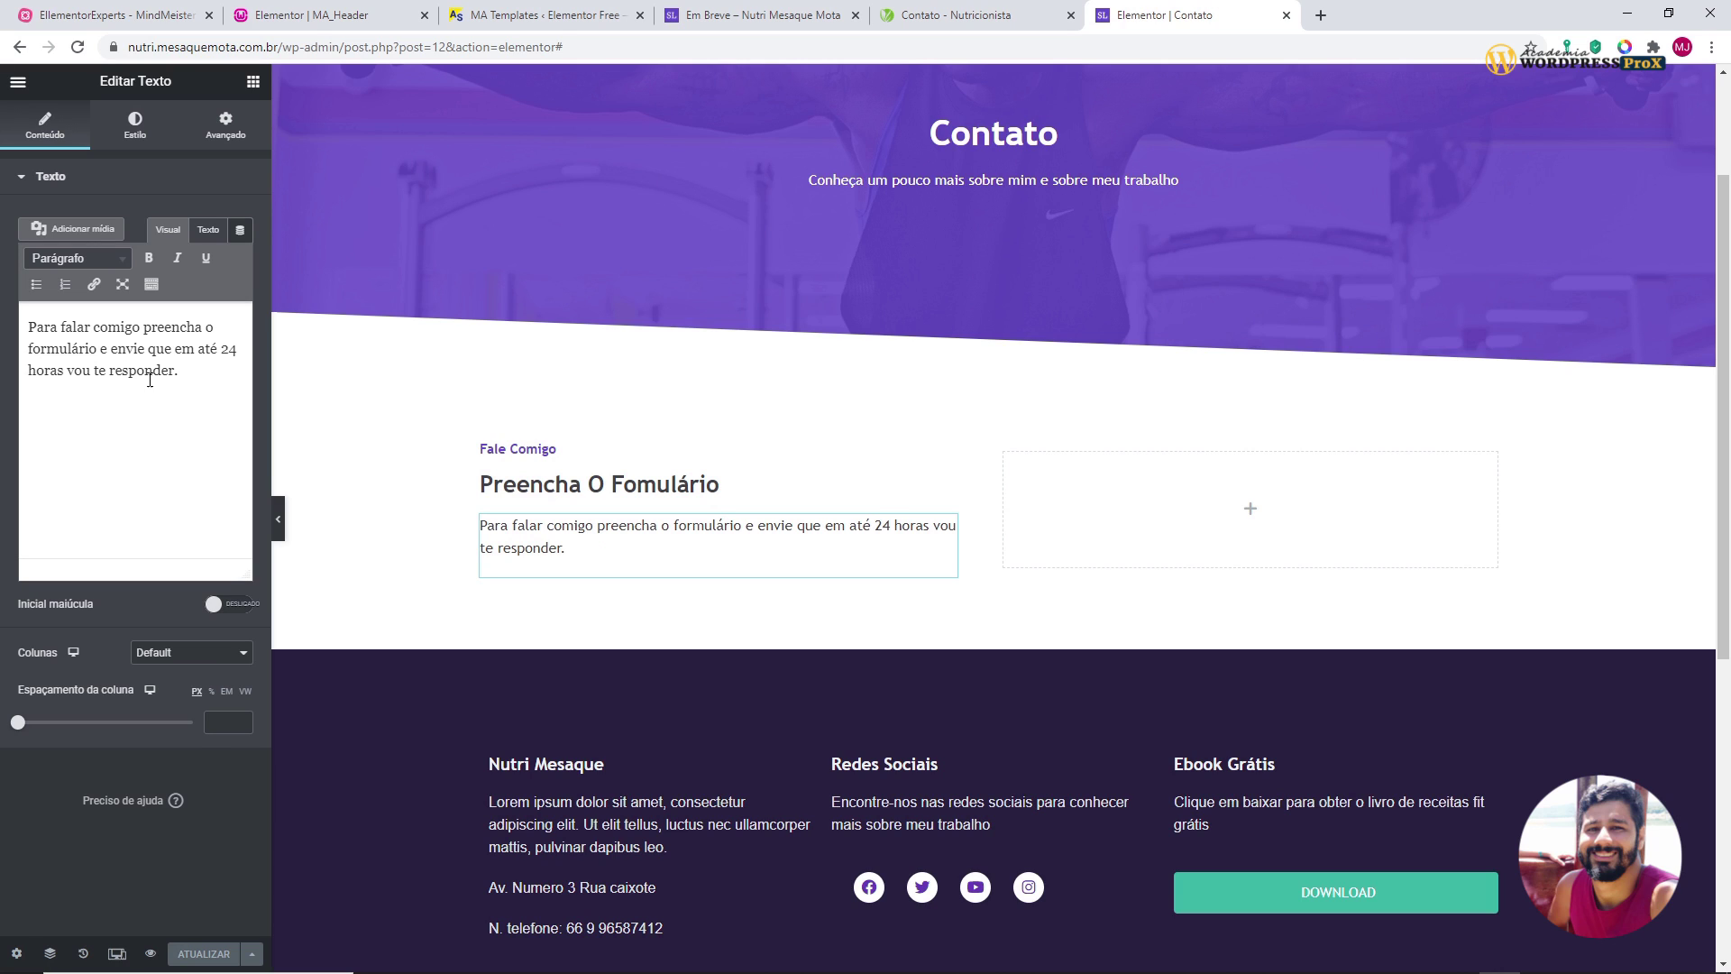
{"action": "left_click_drag", "start_coordinate": [179, 387], "coordinate": [28, 326]}
{"action": "left_click", "coordinate": [184, 379]}
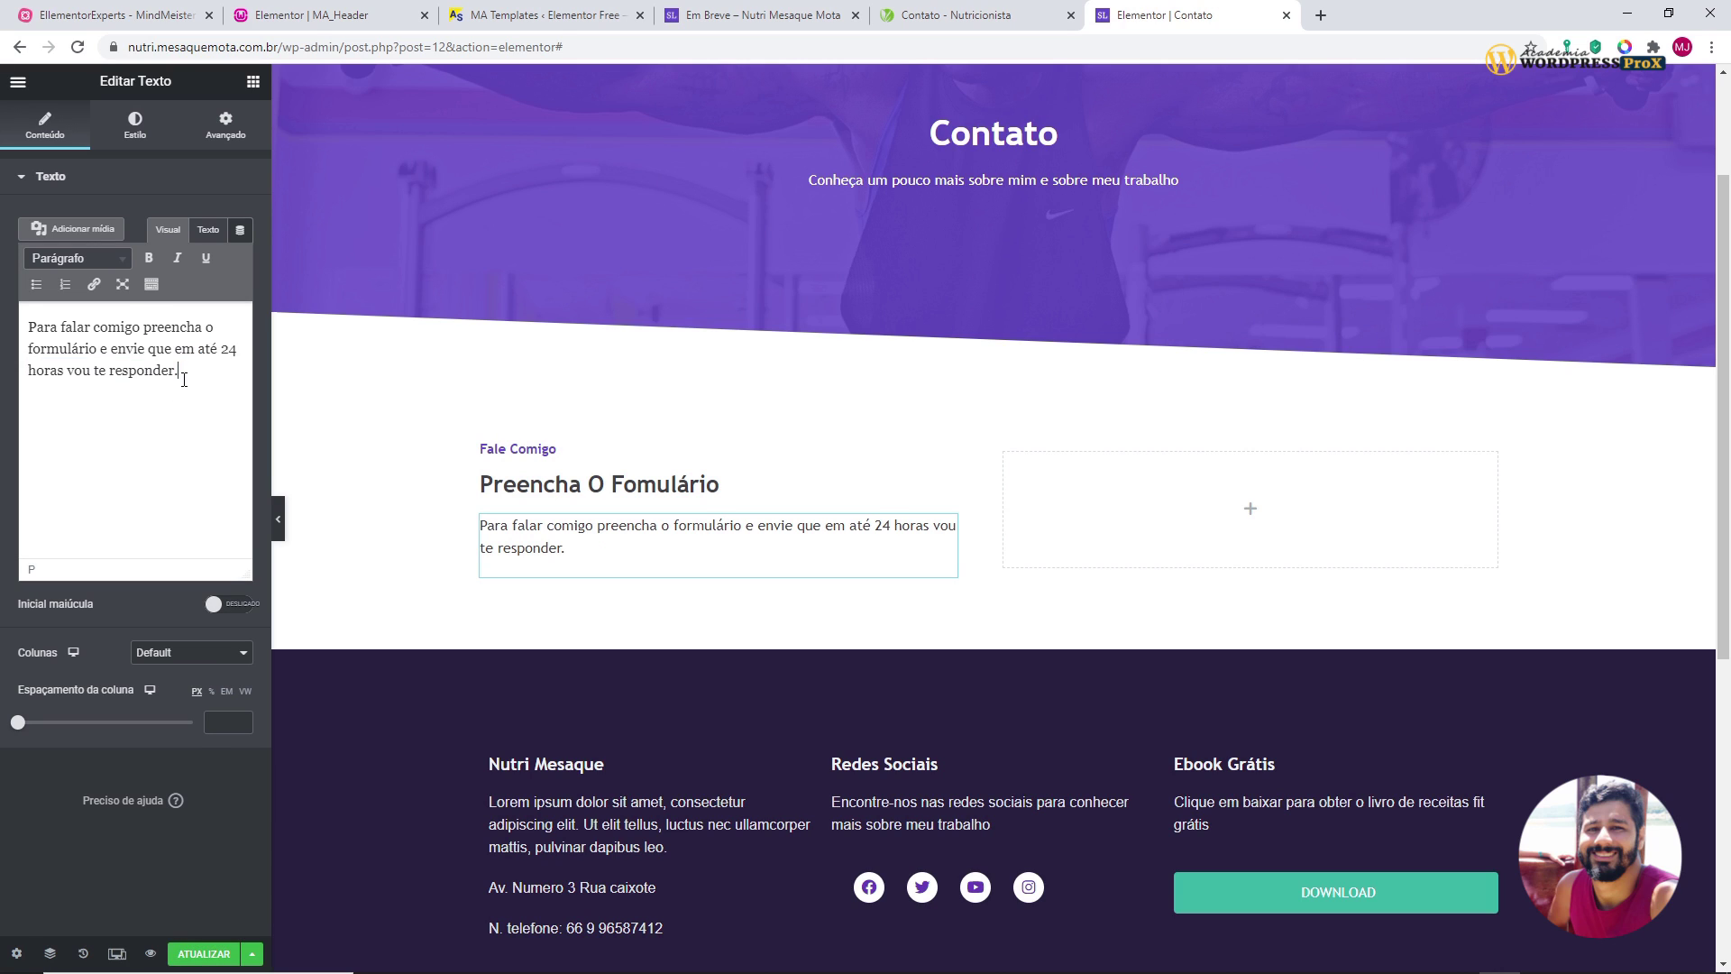
{"action": "type", "text": "e que em até 24 horas vou te responder."}
{"action": "key", "text": "ctrl+v"}
{"action": "key", "text": "ctrl+v"}
{"action": "key", "text": "ctrl+v"}
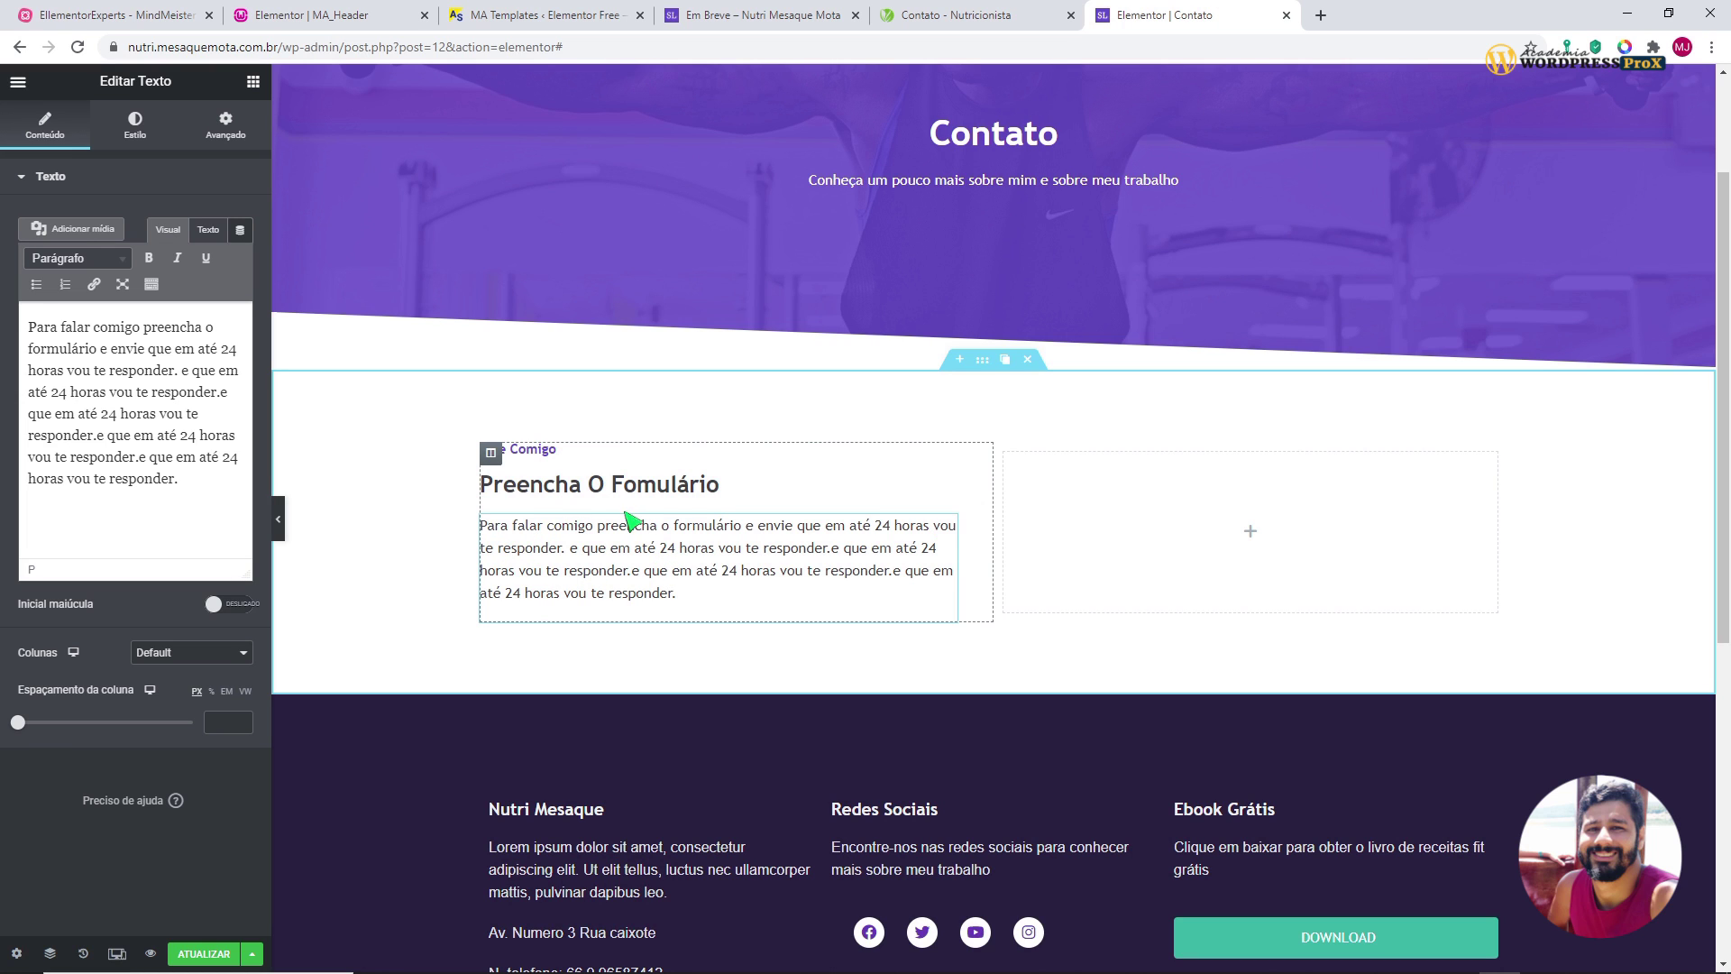
- Open the advanced settings of the empty right column to view its margin and padding options
{"action": "left_click", "coordinate": [1050, 492]}
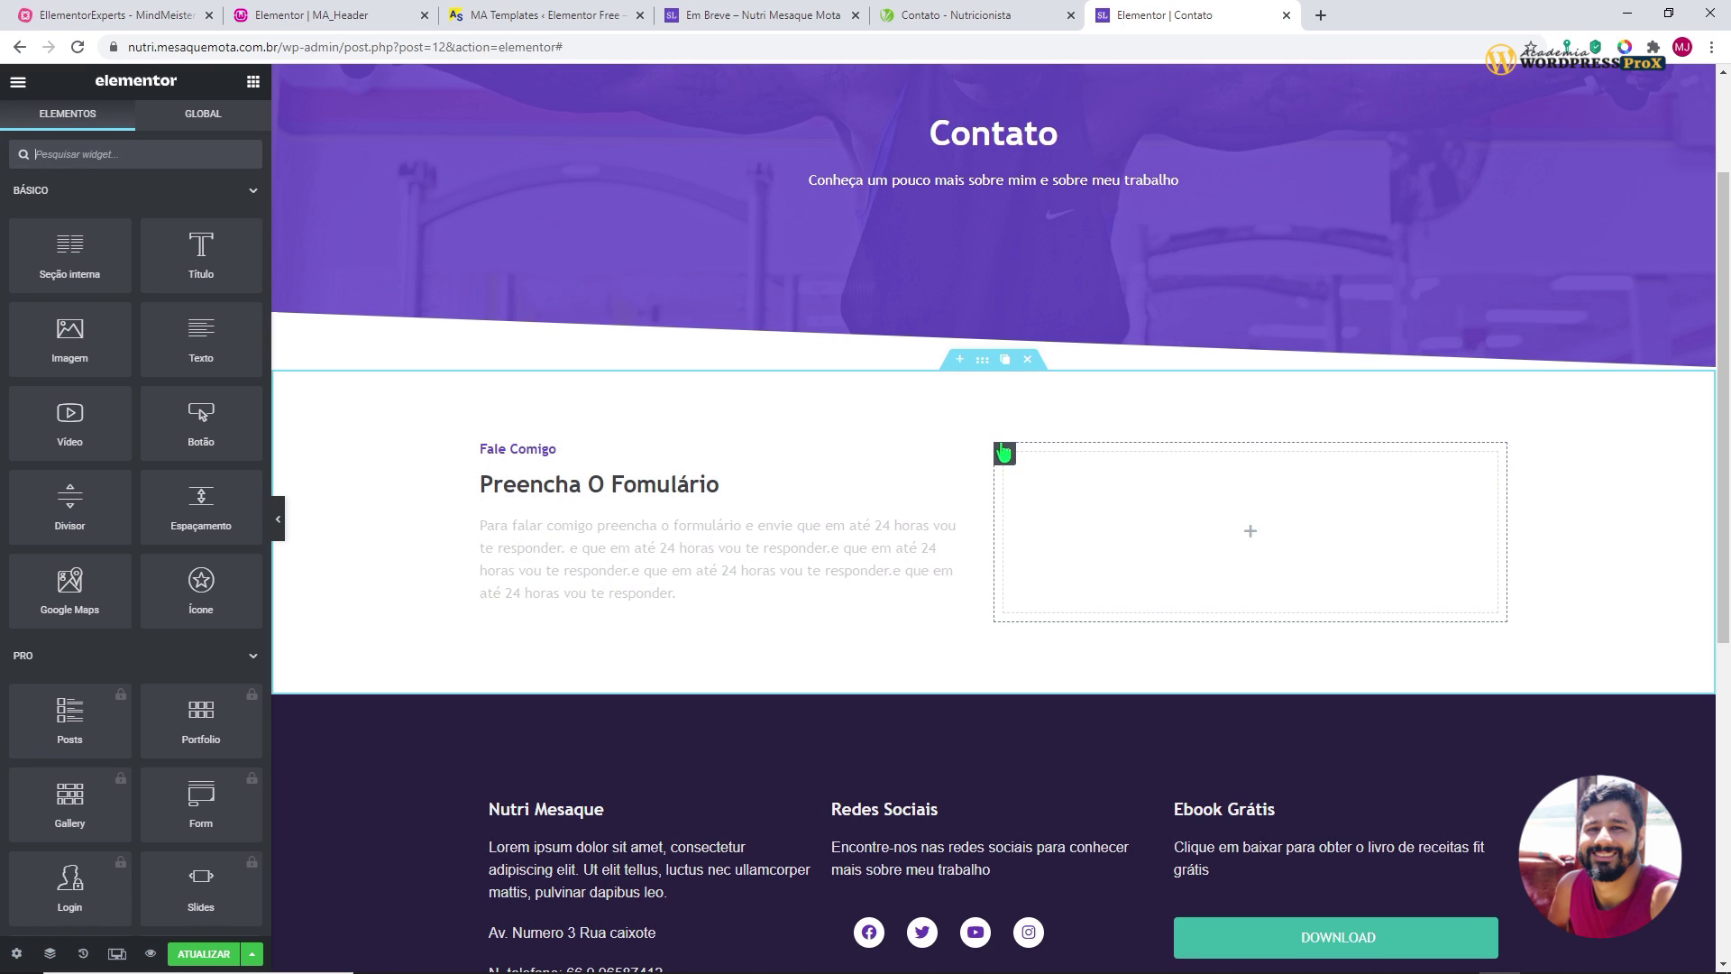
{"action": "right_click", "coordinate": [1004, 453]}
{"action": "left_click", "coordinate": [1046, 465]}
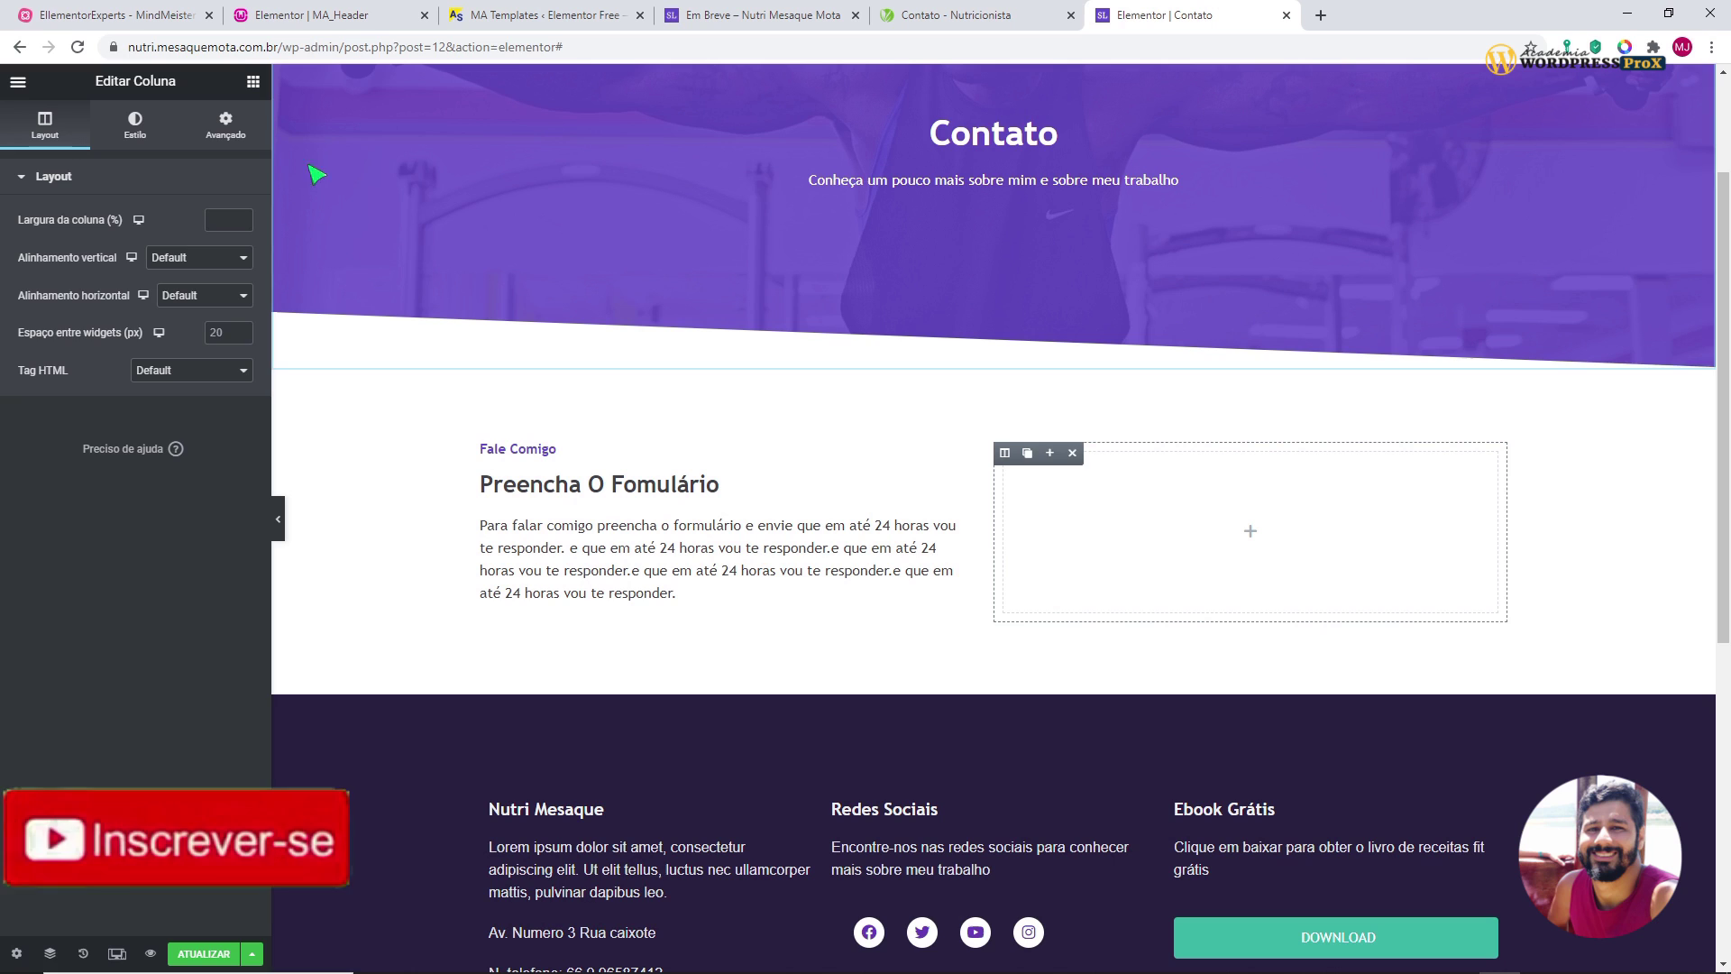
{"action": "left_click", "coordinate": [225, 126]}
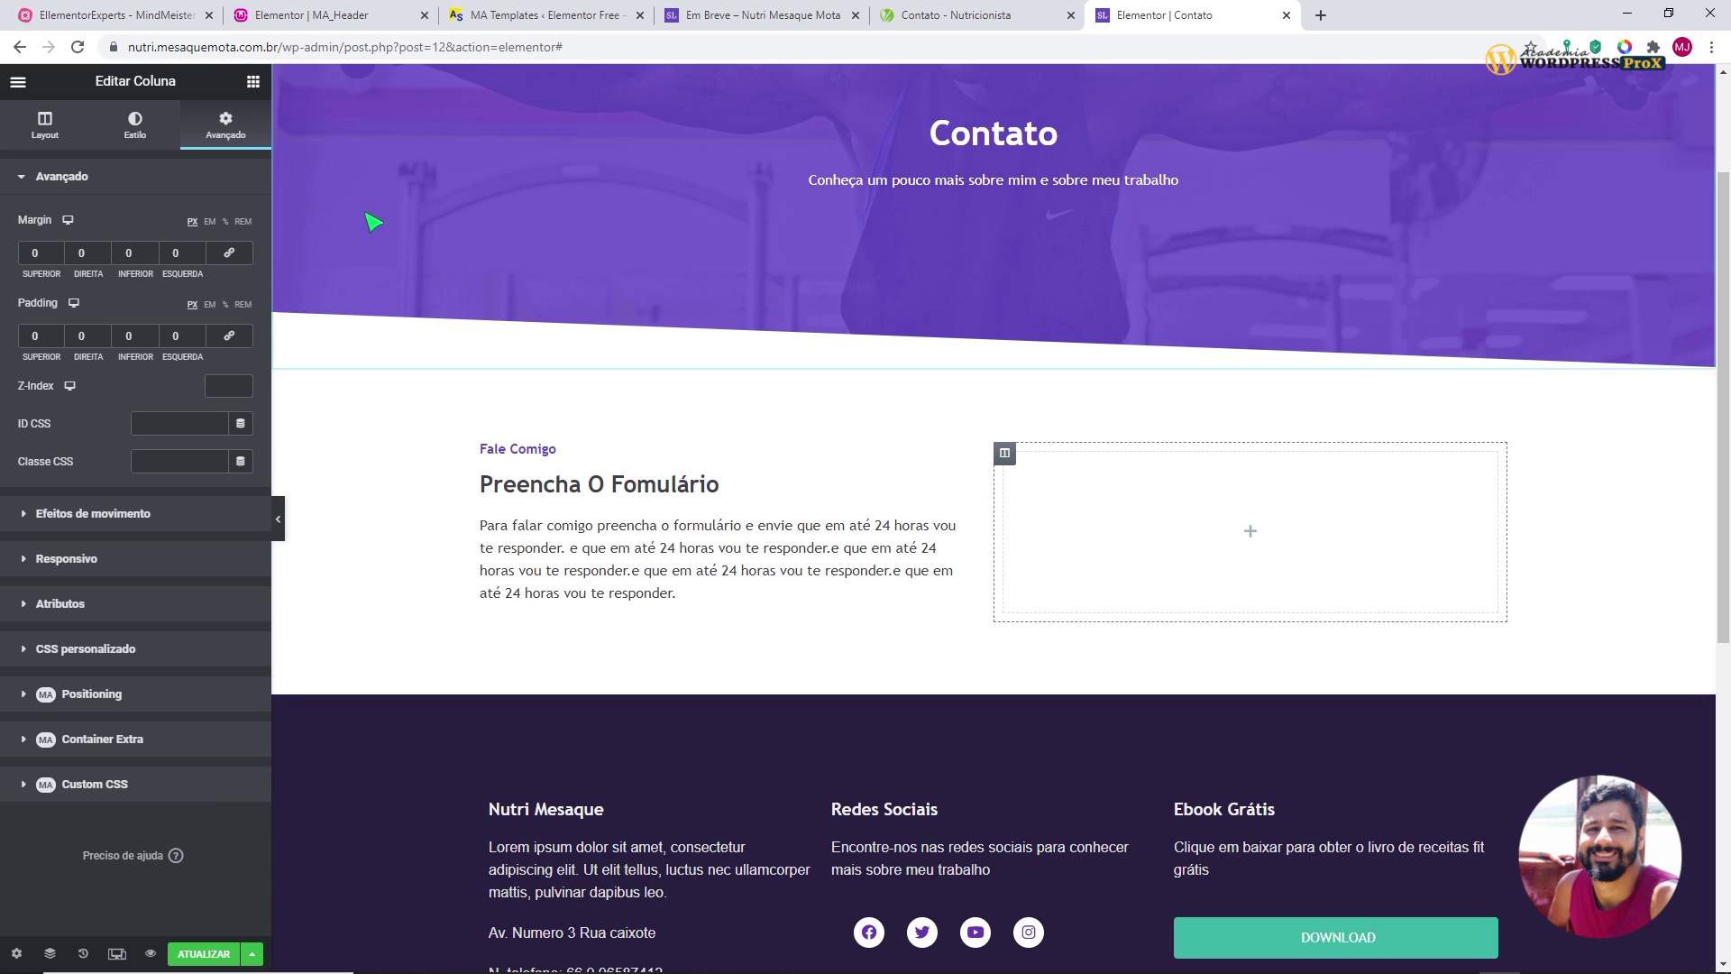
- Search the widgets for "form", add the WPForms widget to the right column and update the page
{"action": "left_click", "coordinate": [254, 83]}
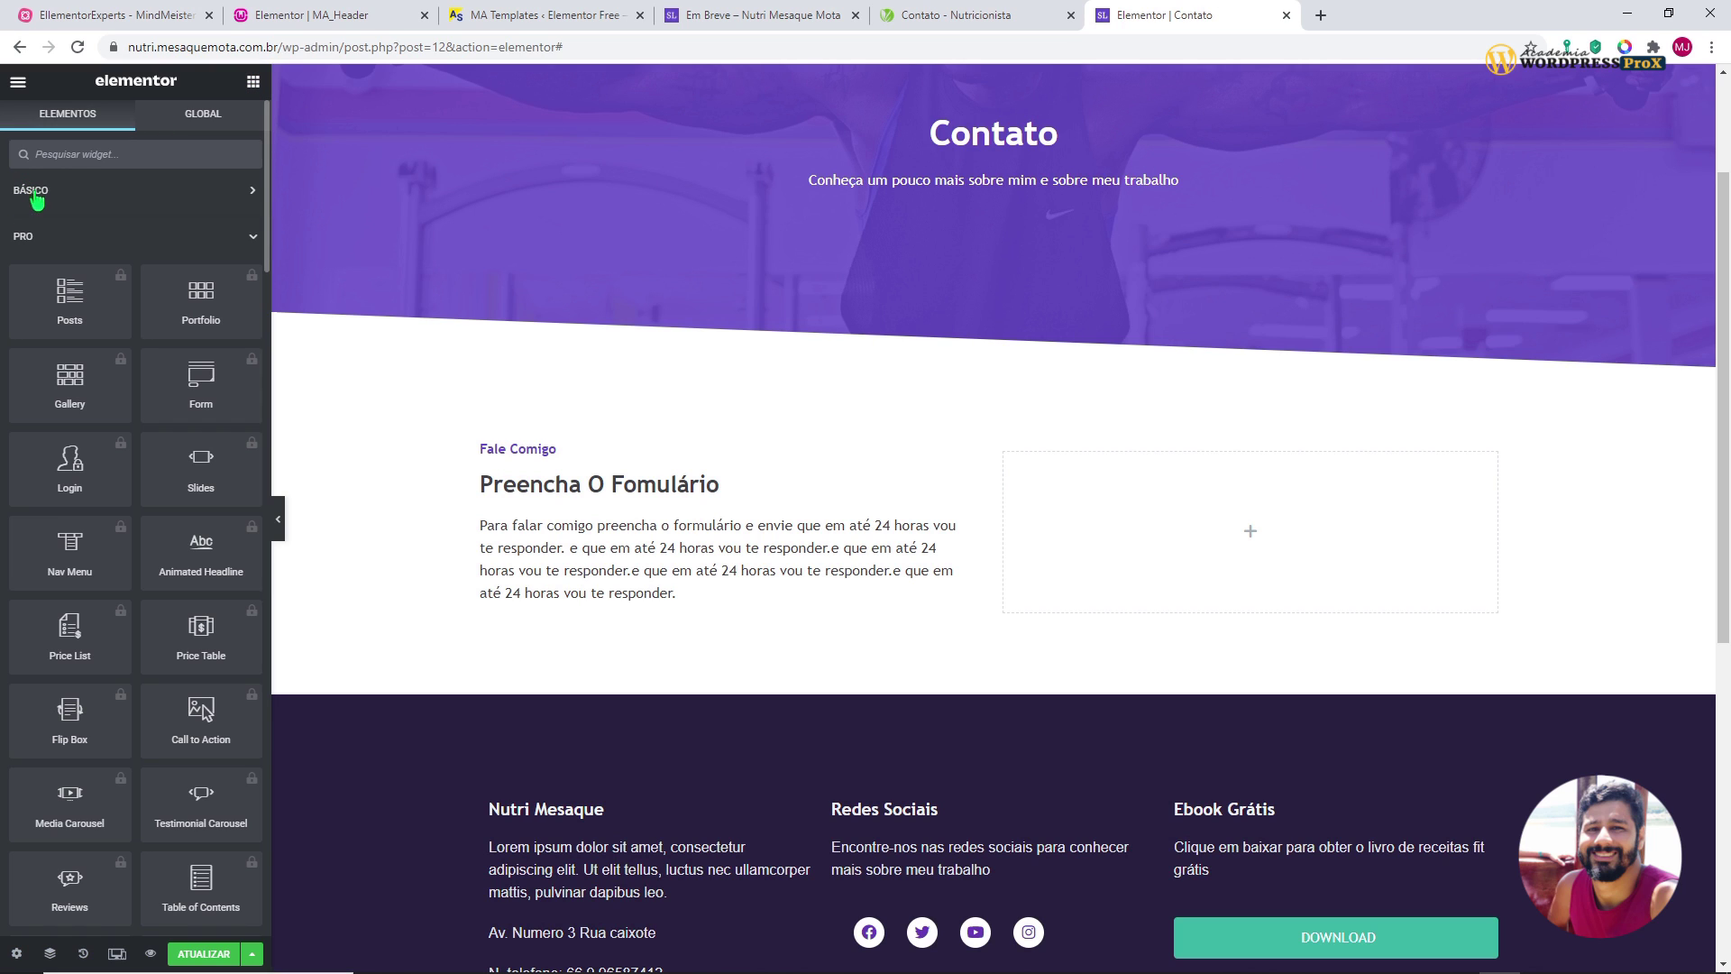
{"action": "left_click", "coordinate": [30, 281]}
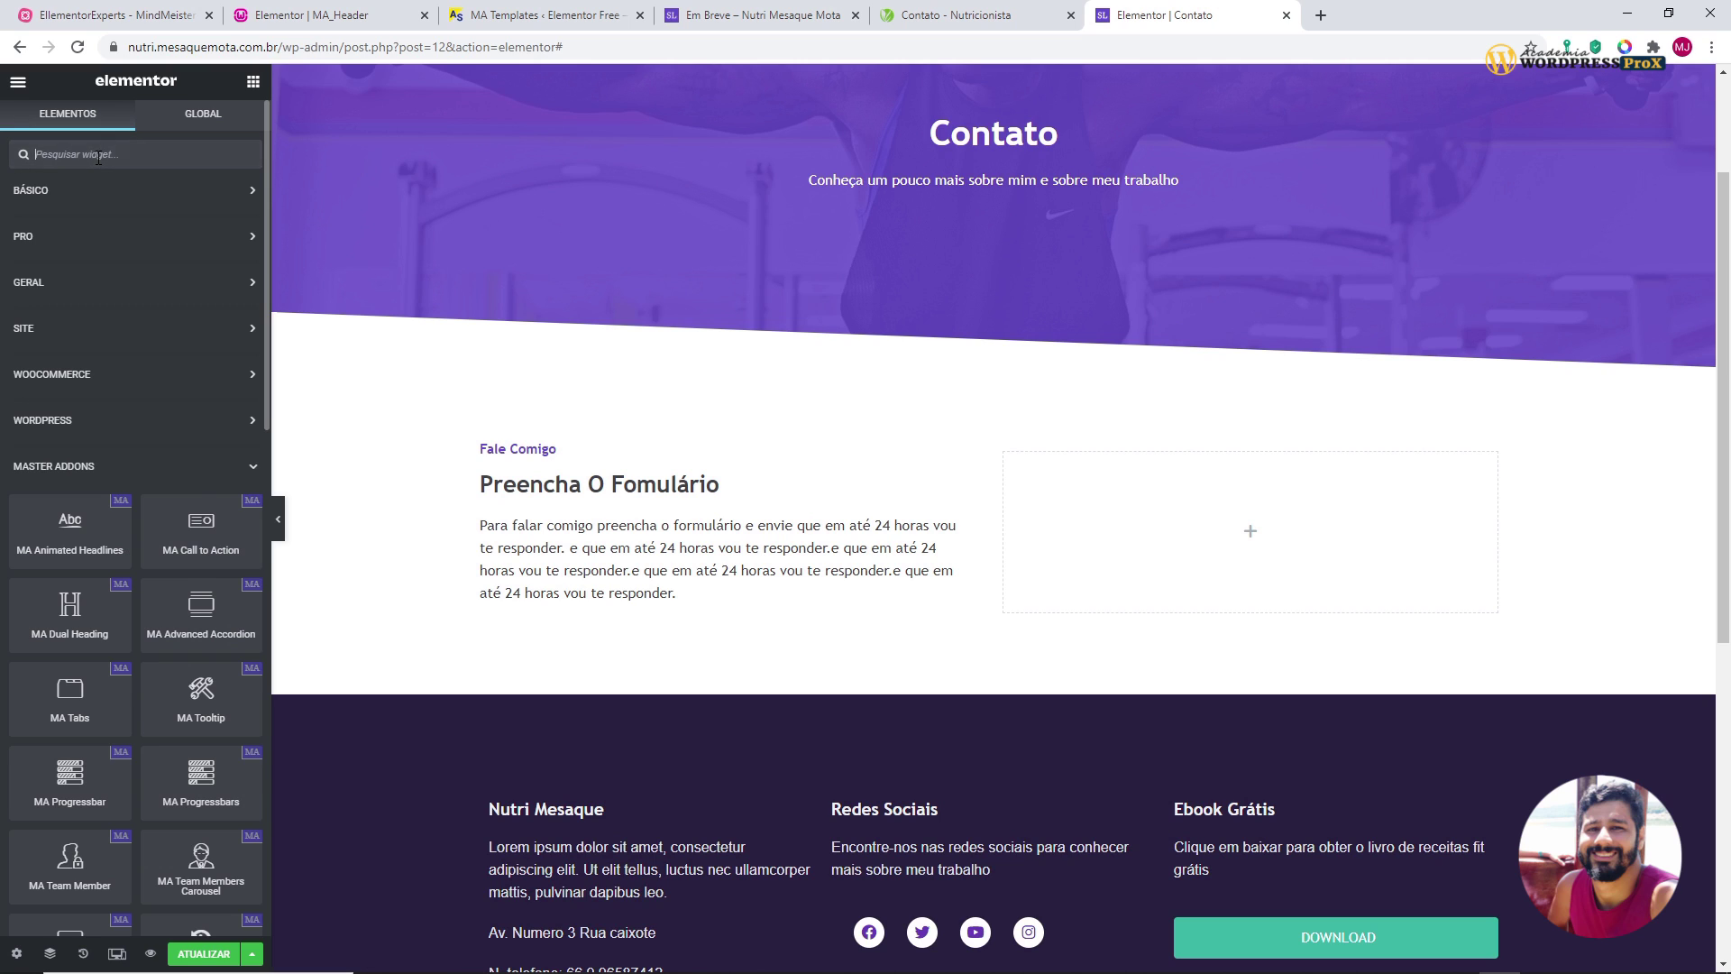
{"action": "type", "text": "form"}
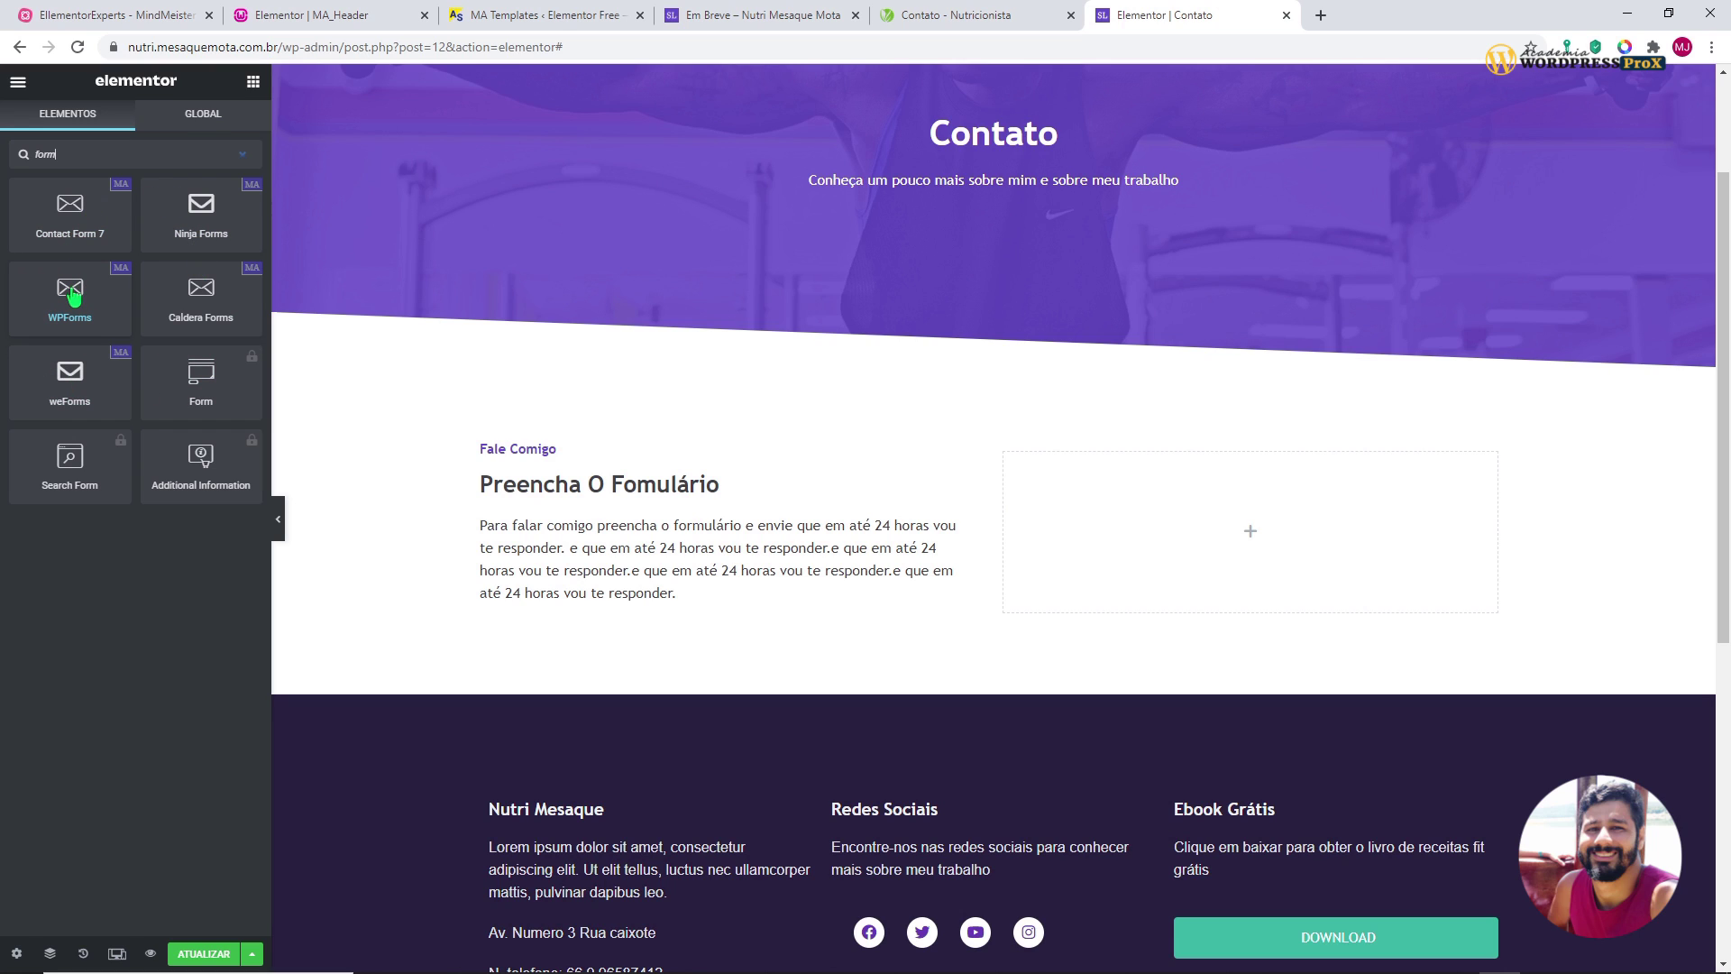
{"action": "left_click_drag", "start_coordinate": [65, 269], "coordinate": [1155, 517]}
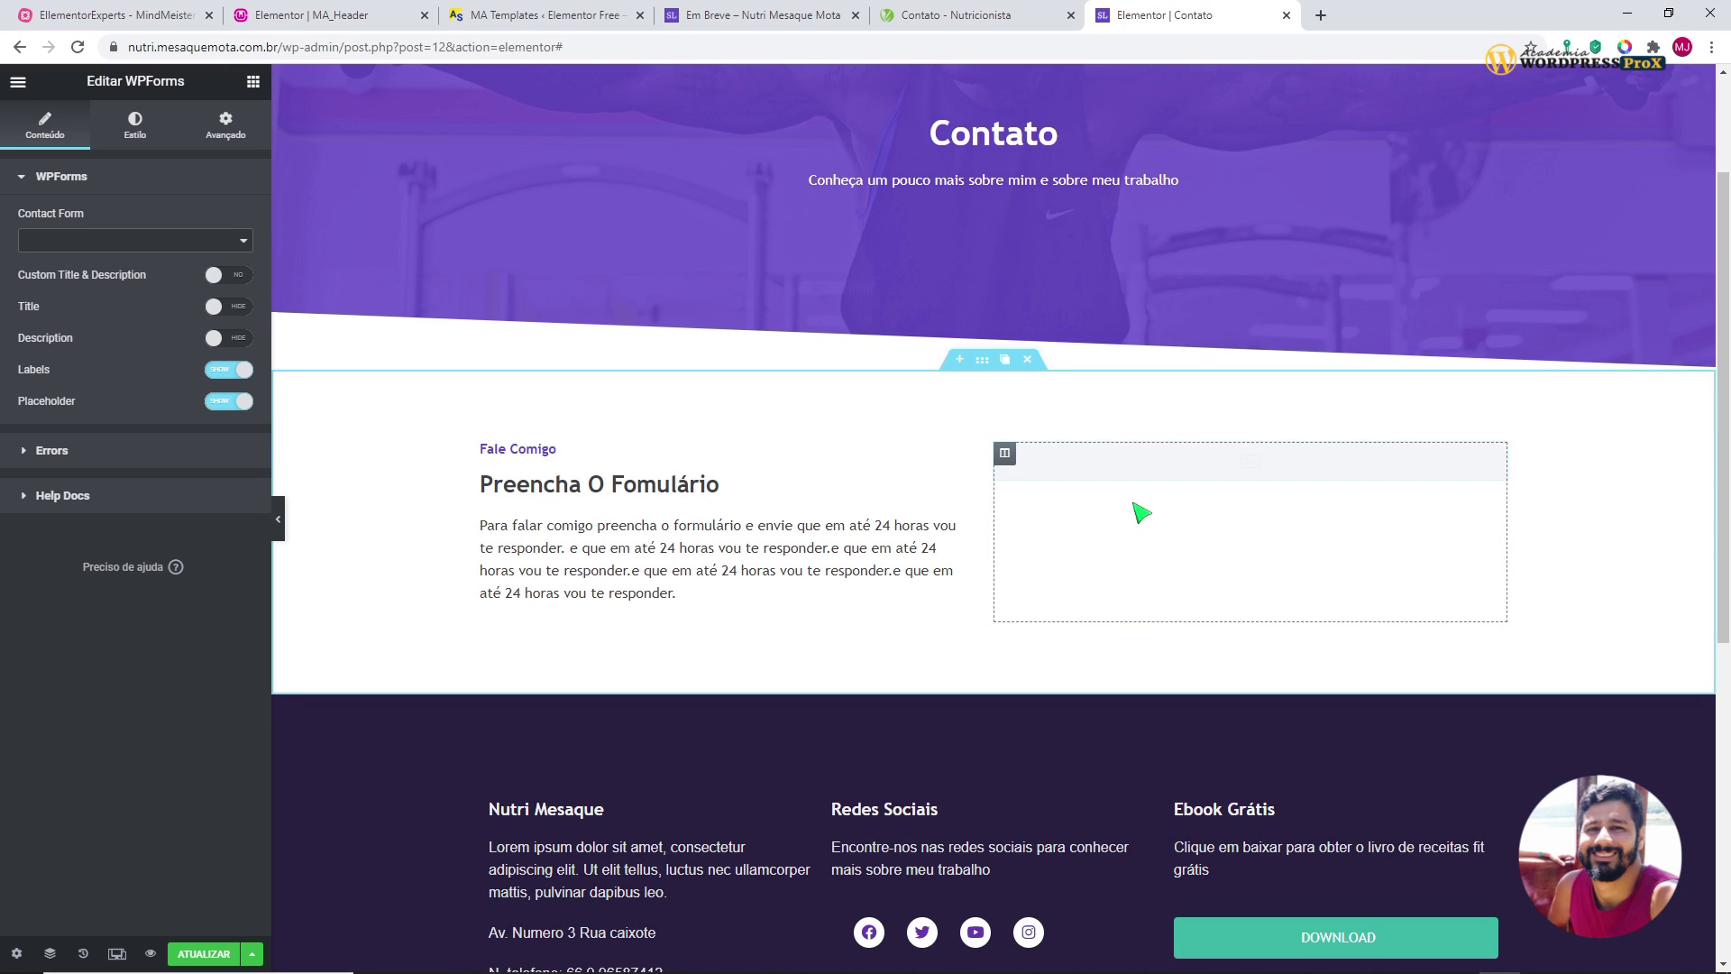
{"action": "left_click", "coordinate": [236, 245]}
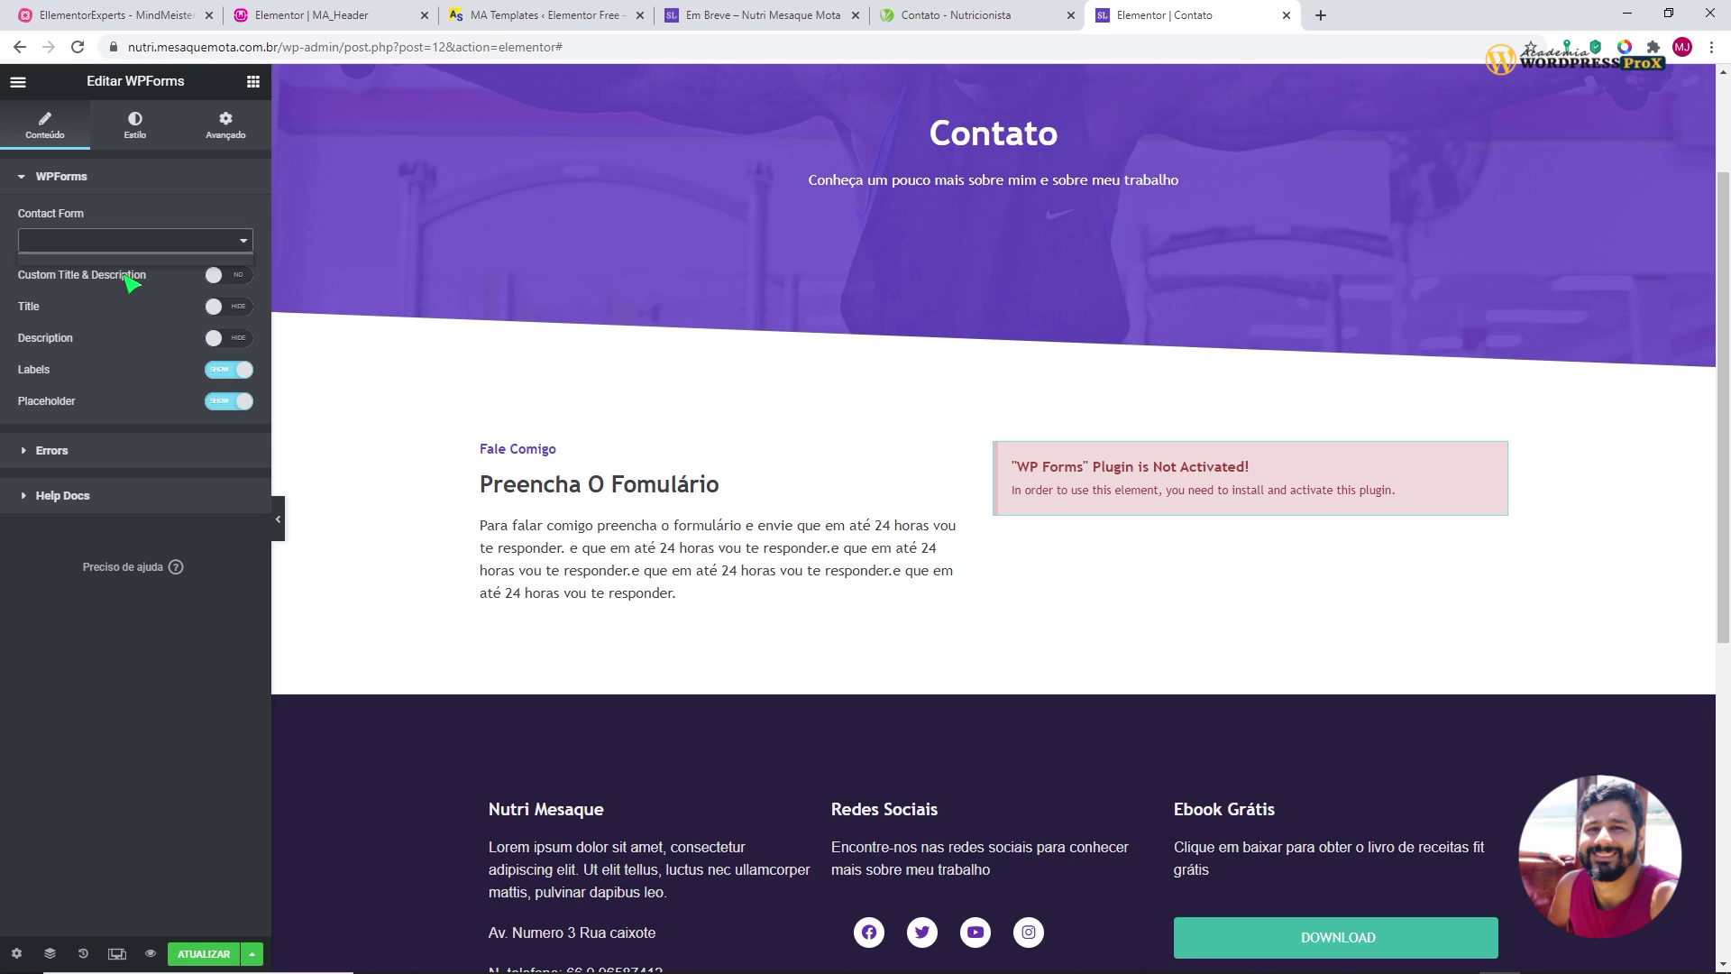
{"action": "left_click", "coordinate": [206, 954]}
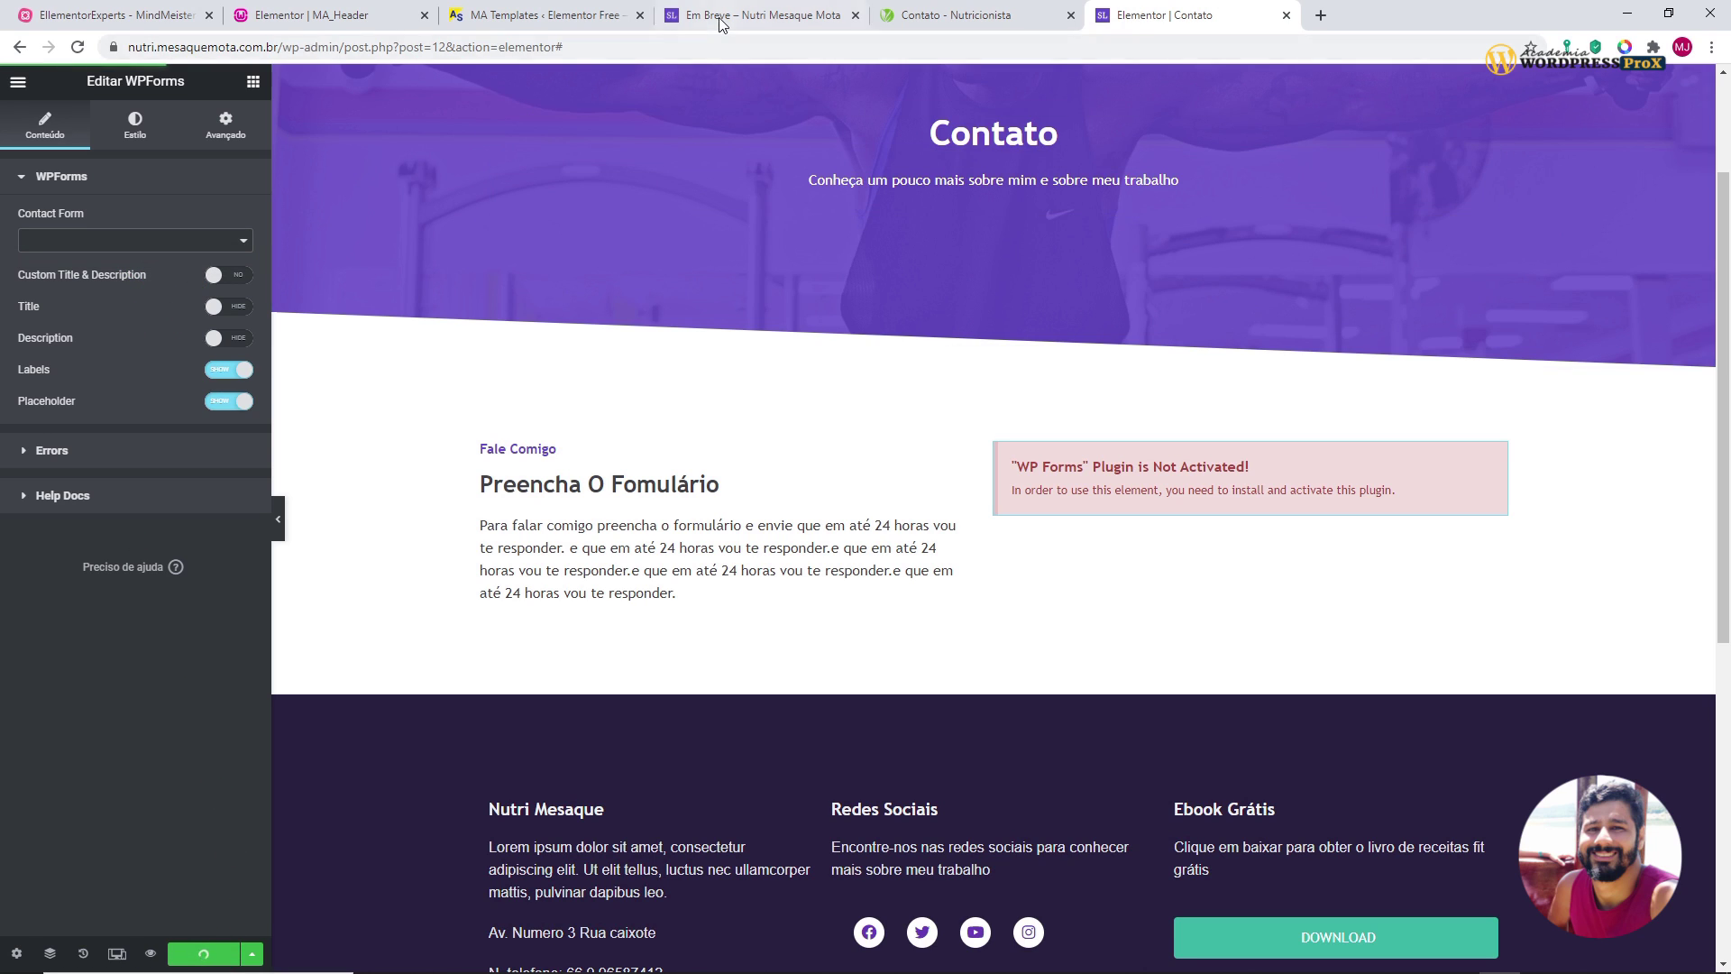
- Switch to the WordPress dashboard and search the installable plugins for "wpforms"
{"action": "left_click", "coordinate": [752, 15]}
{"action": "left_click", "coordinate": [120, 83]}
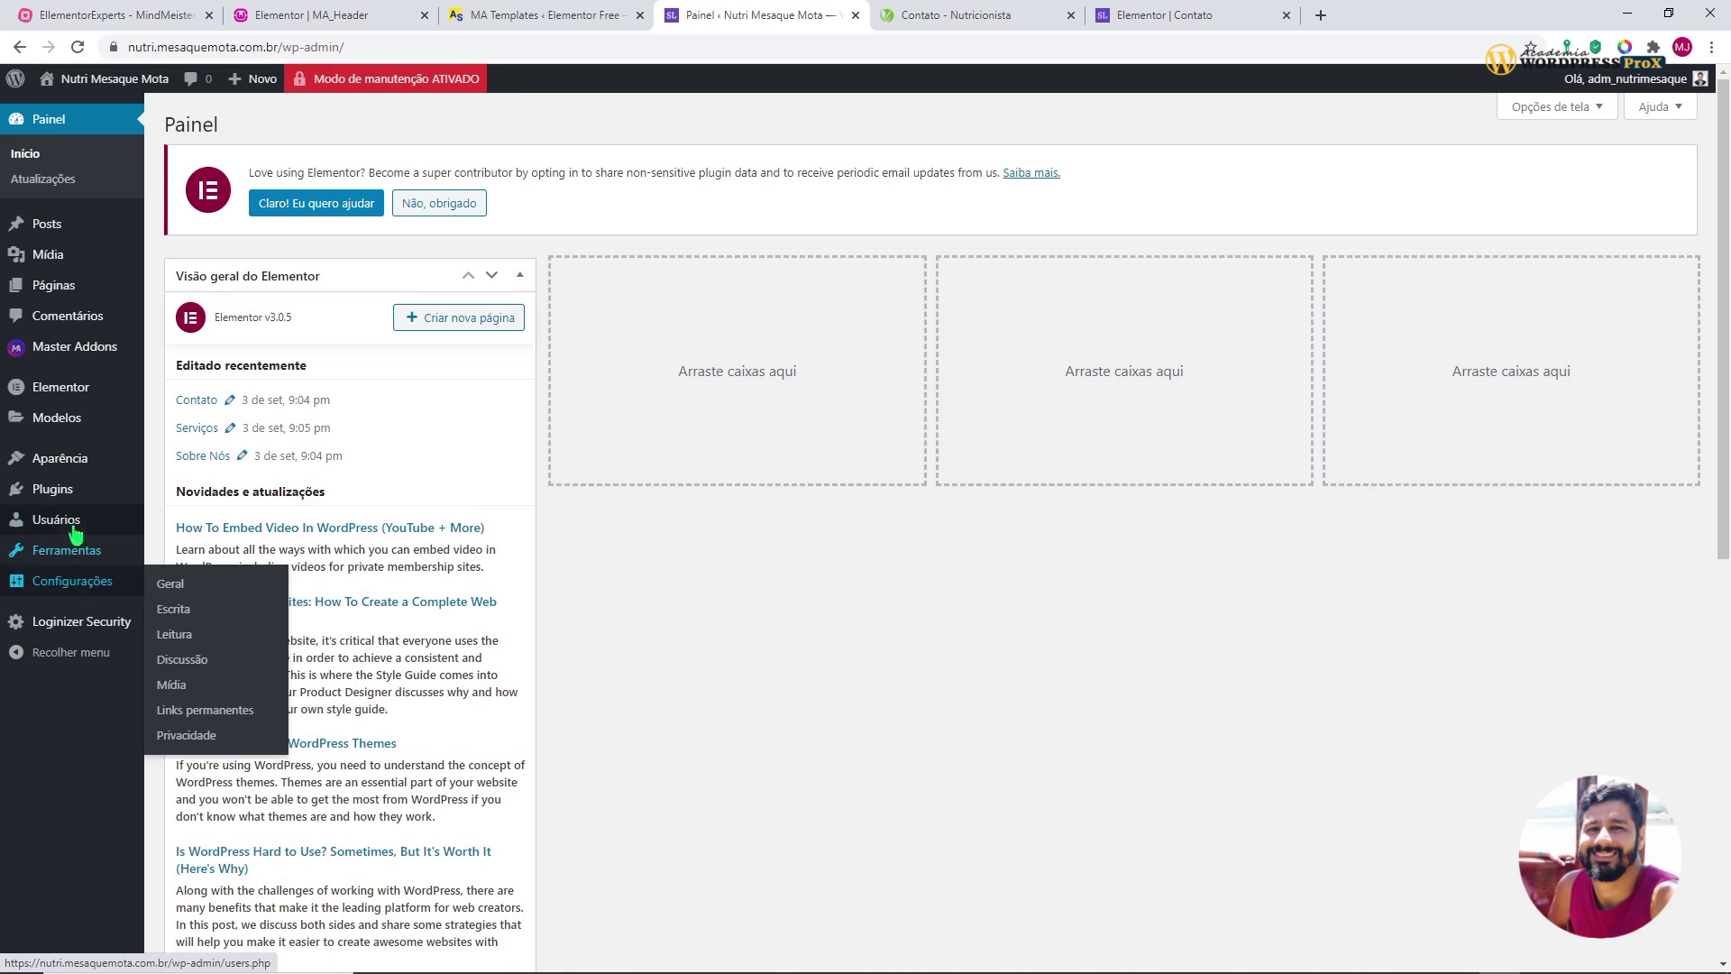
{"action": "mouse_move", "coordinate": [42, 496]}
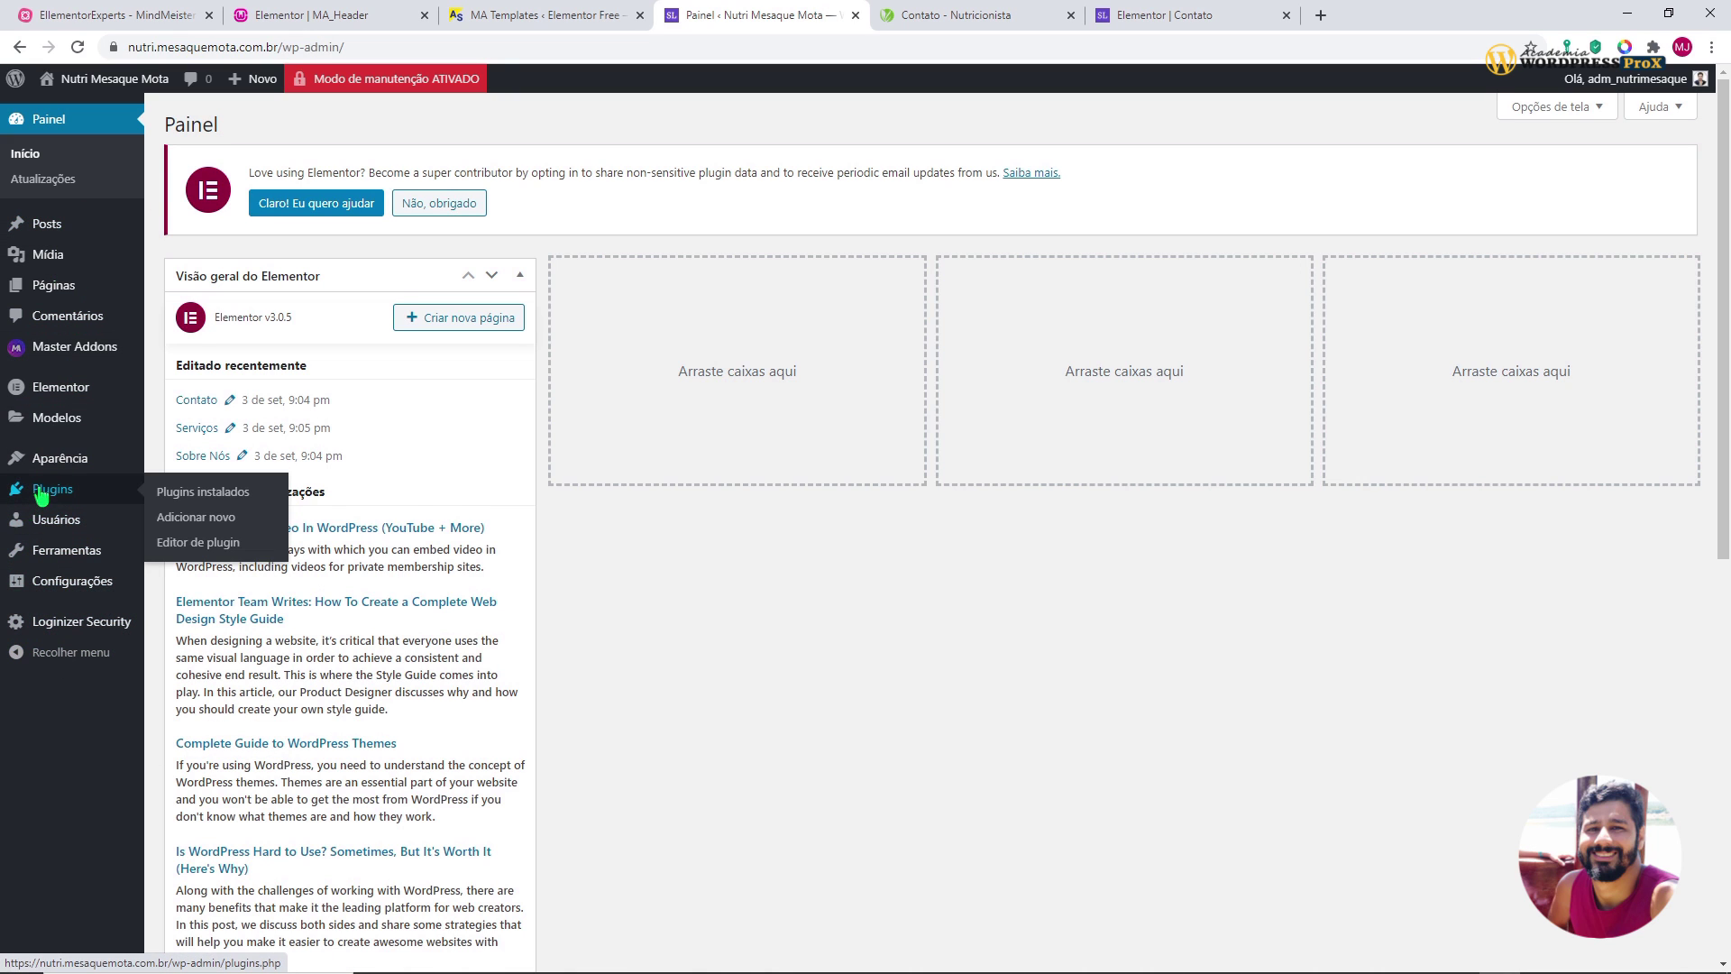
{"action": "left_click", "coordinate": [226, 494]}
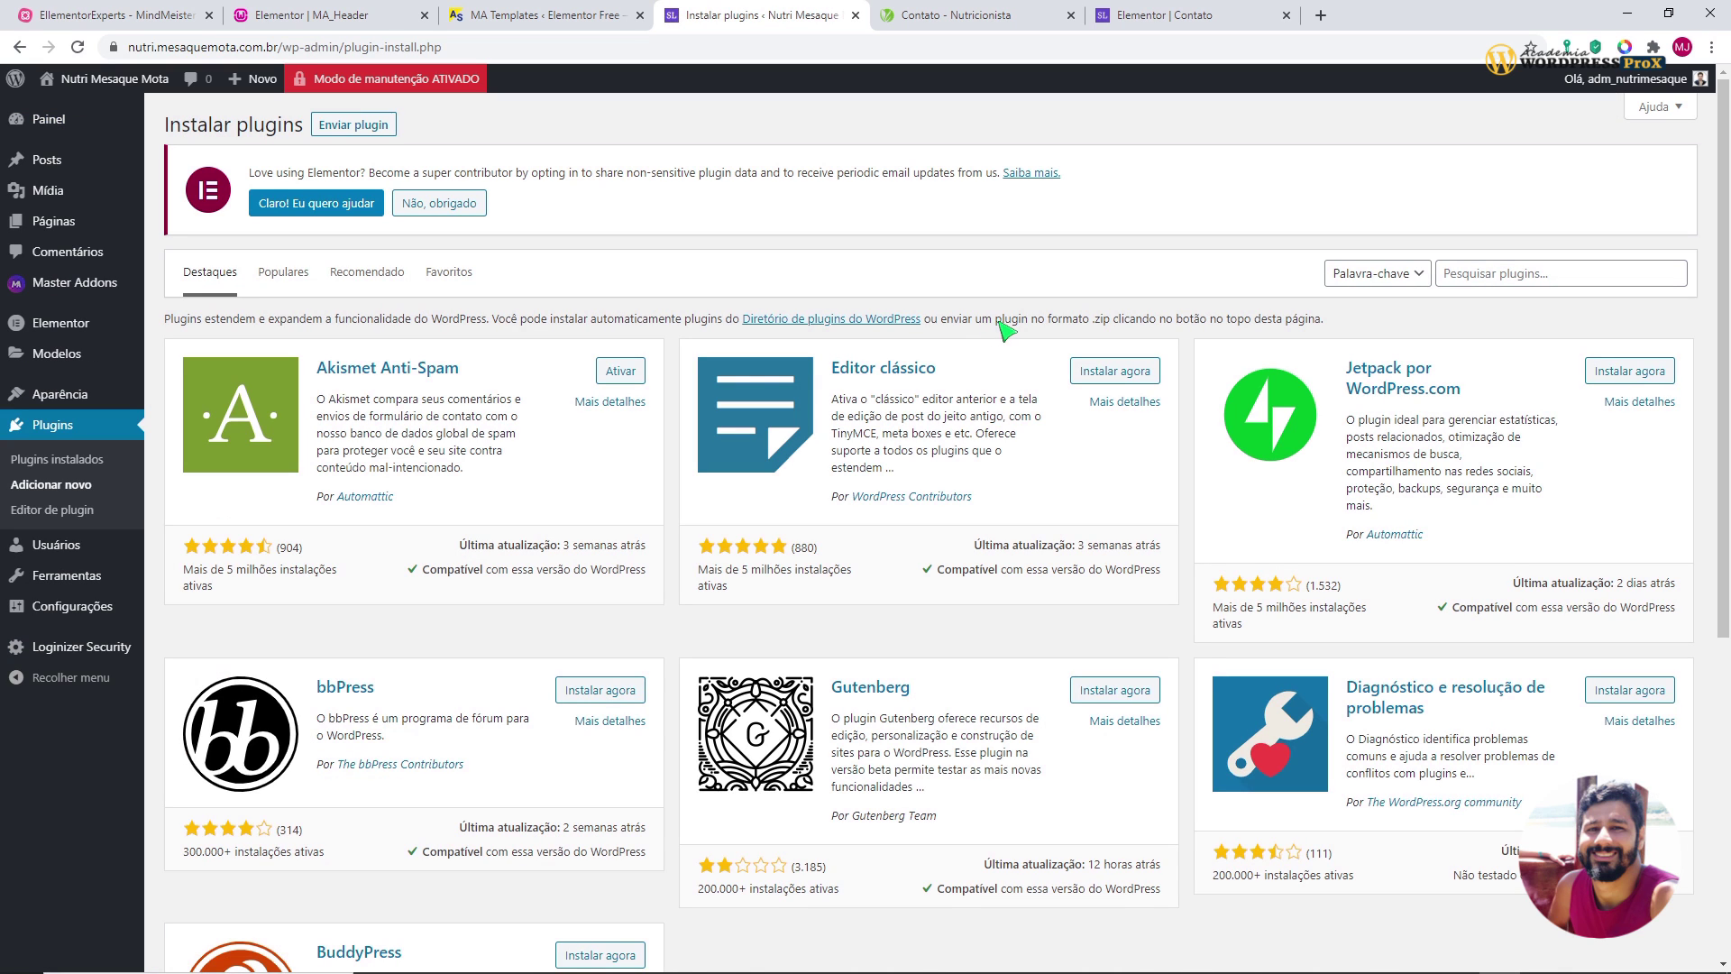
{"action": "left_click", "coordinate": [1455, 284]}
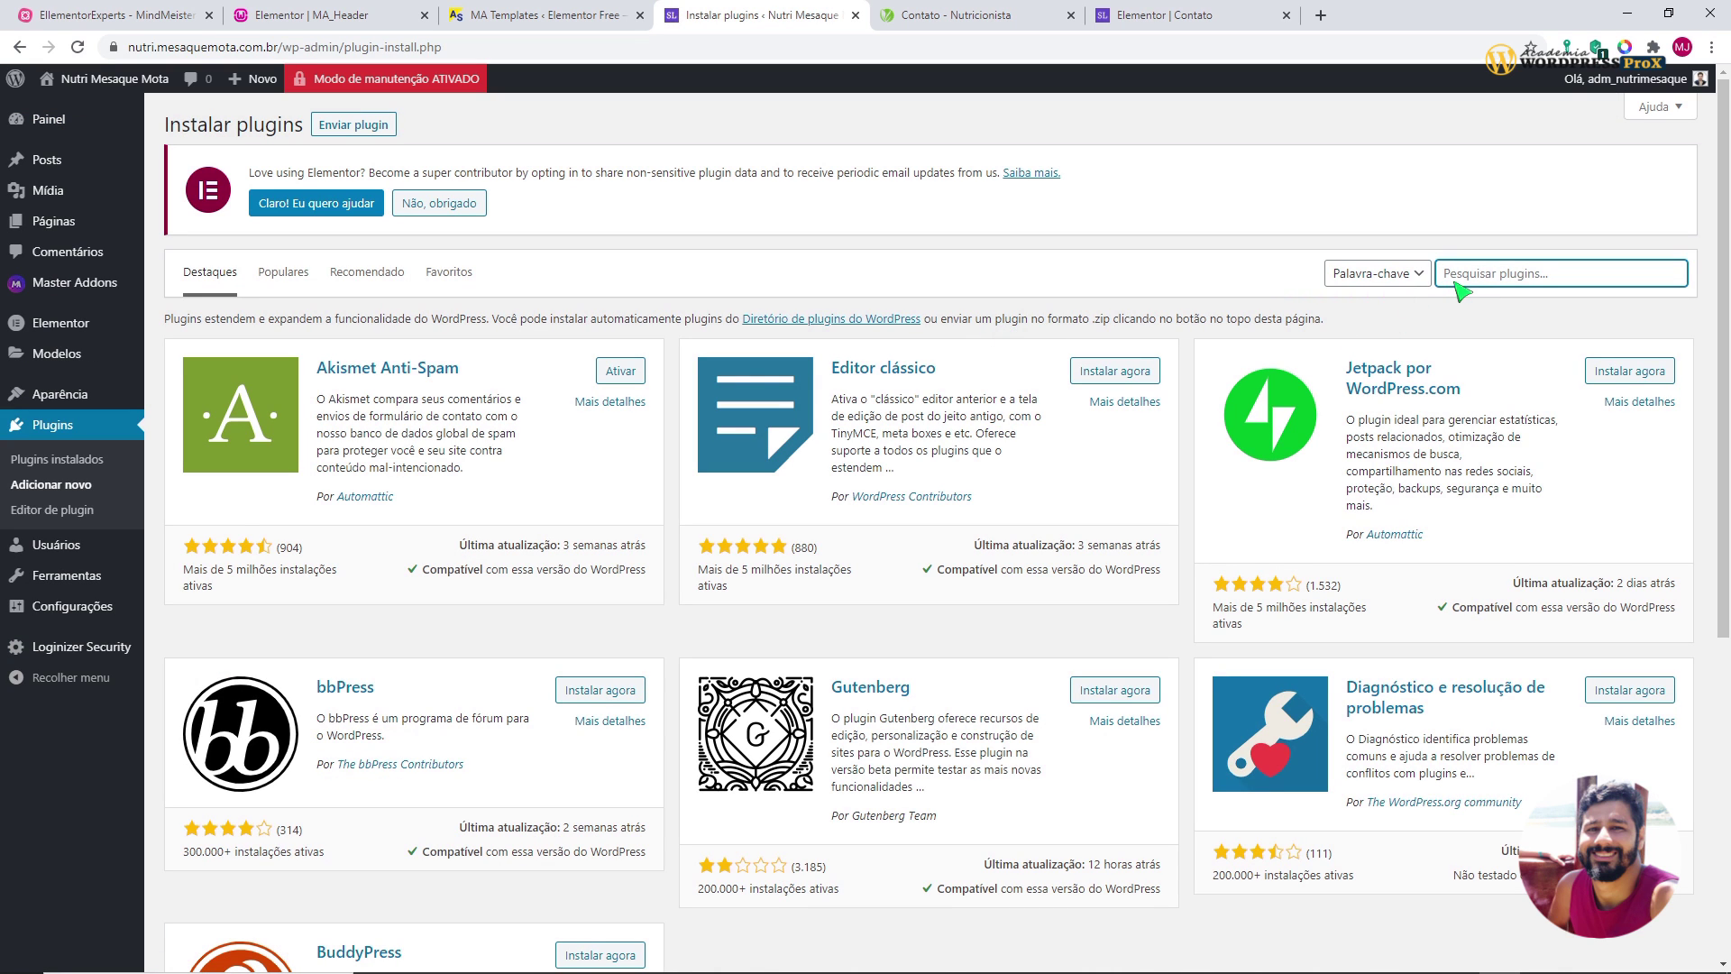
{"action": "type", "text": "wp forms"}
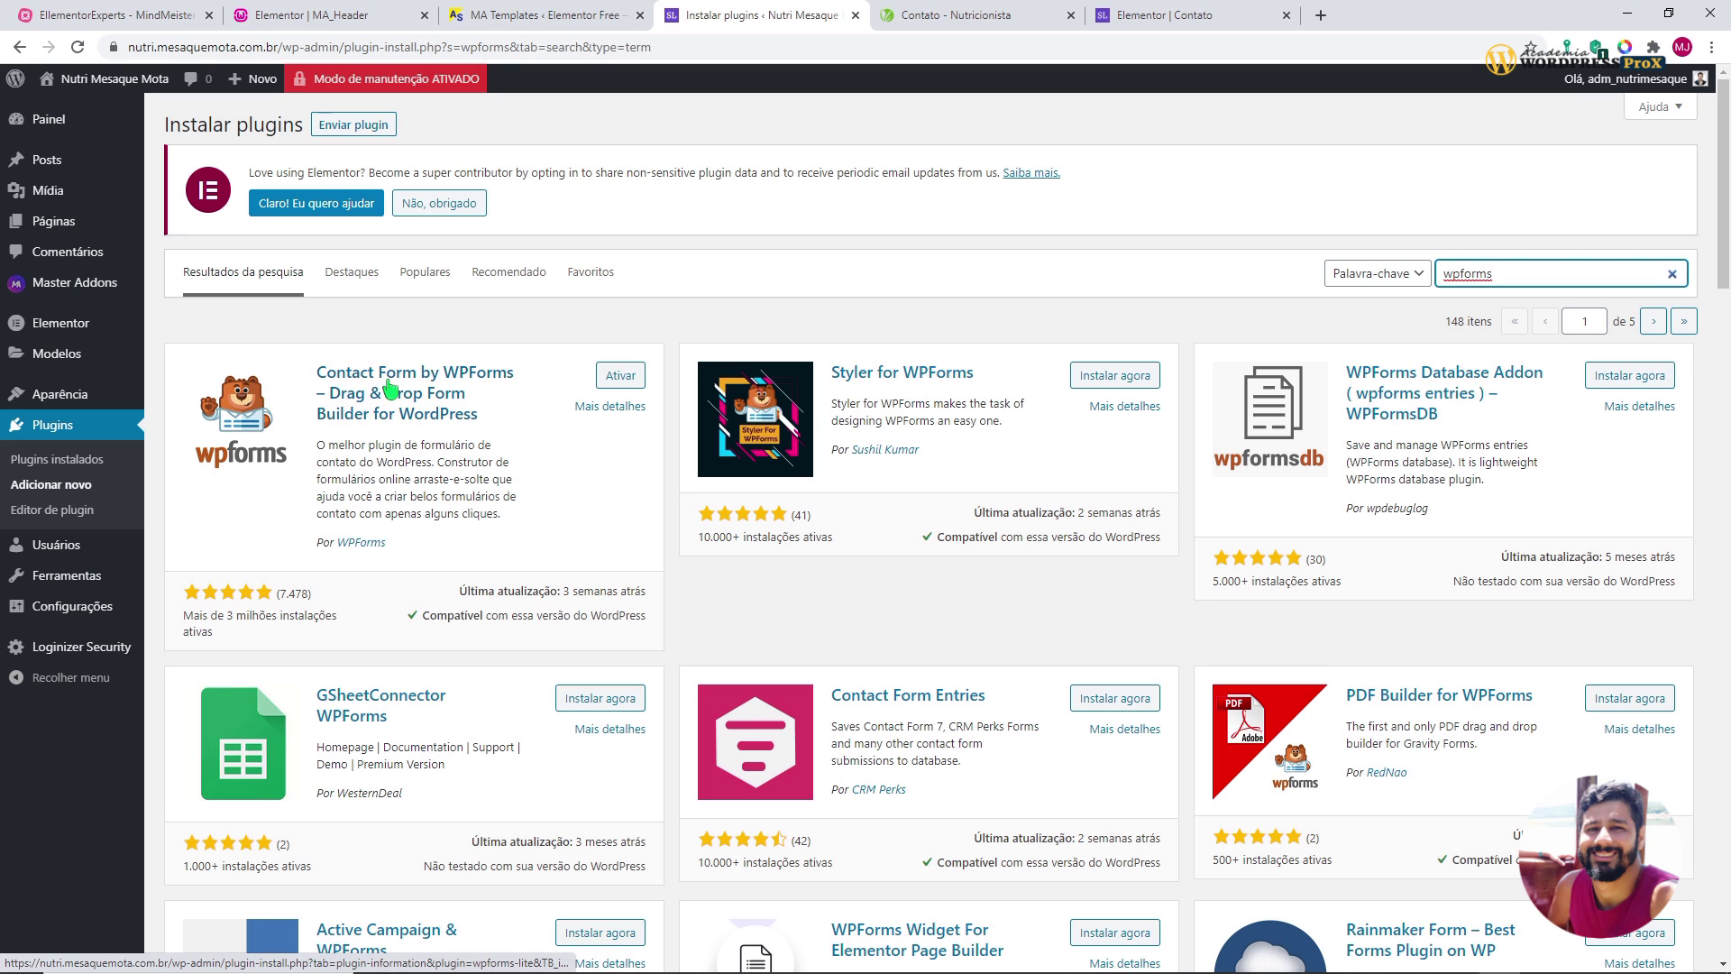
- Check the rating and install figures of Contact Form by WPForms and activate the plugin
{"action": "key", "text": "ctrl+plus"}
{"action": "key", "text": "ctrl+plus"}
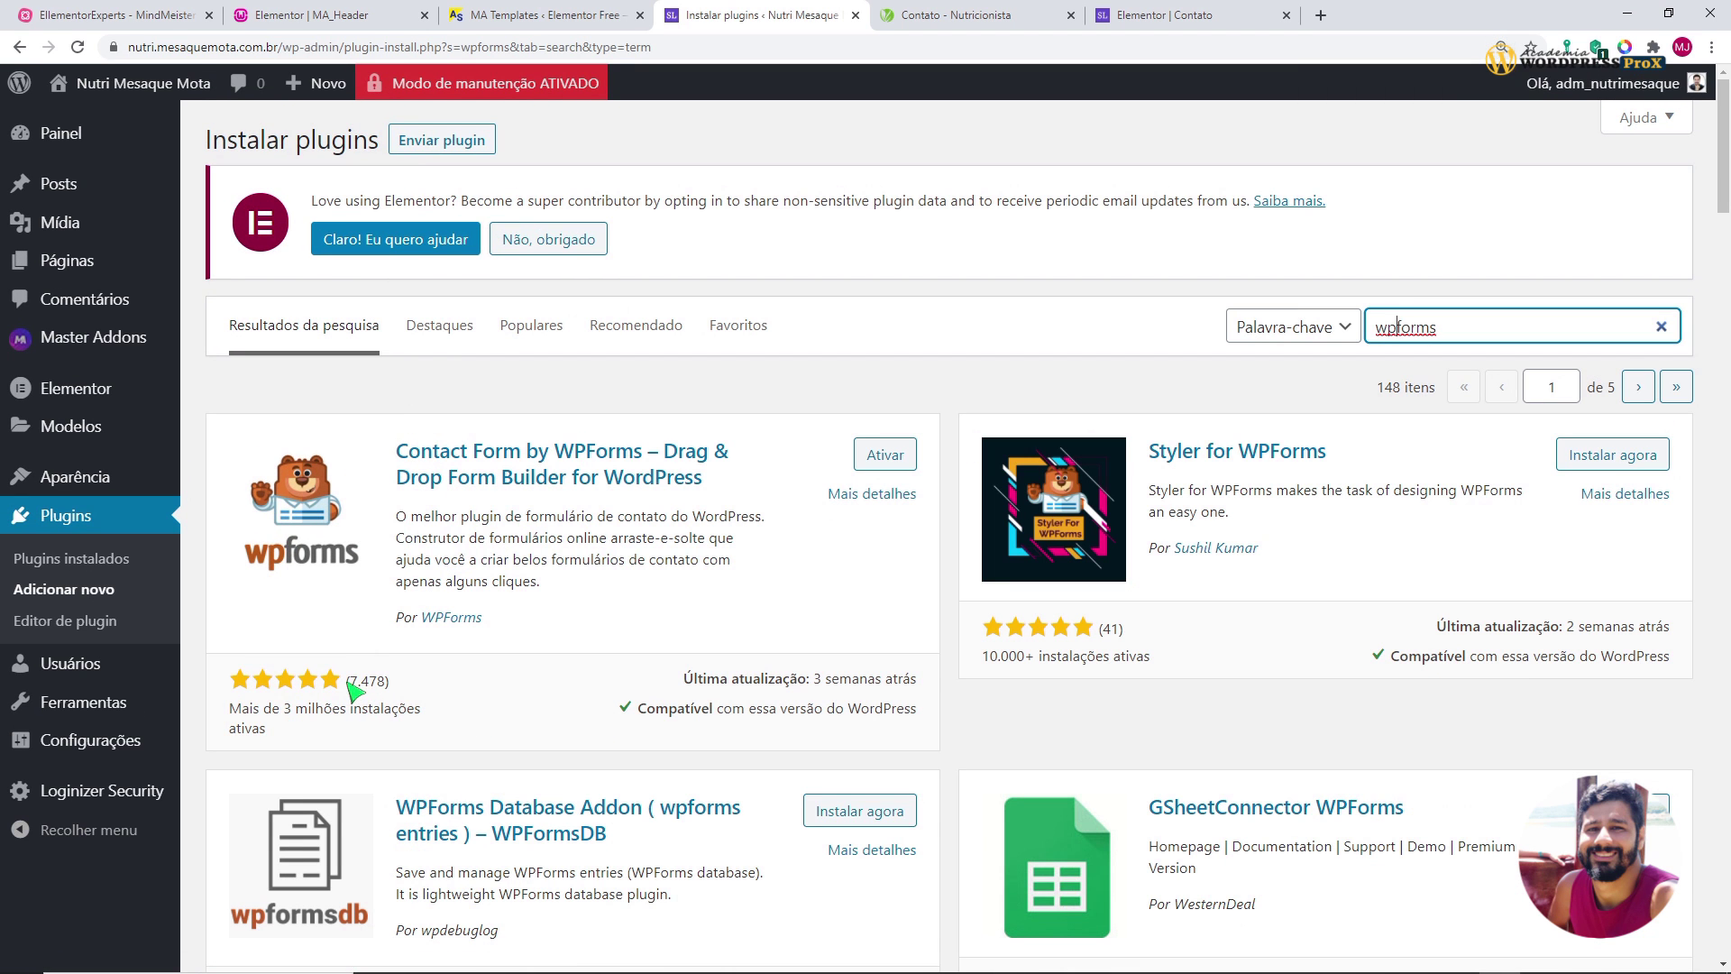
{"action": "left_click", "coordinate": [359, 696]}
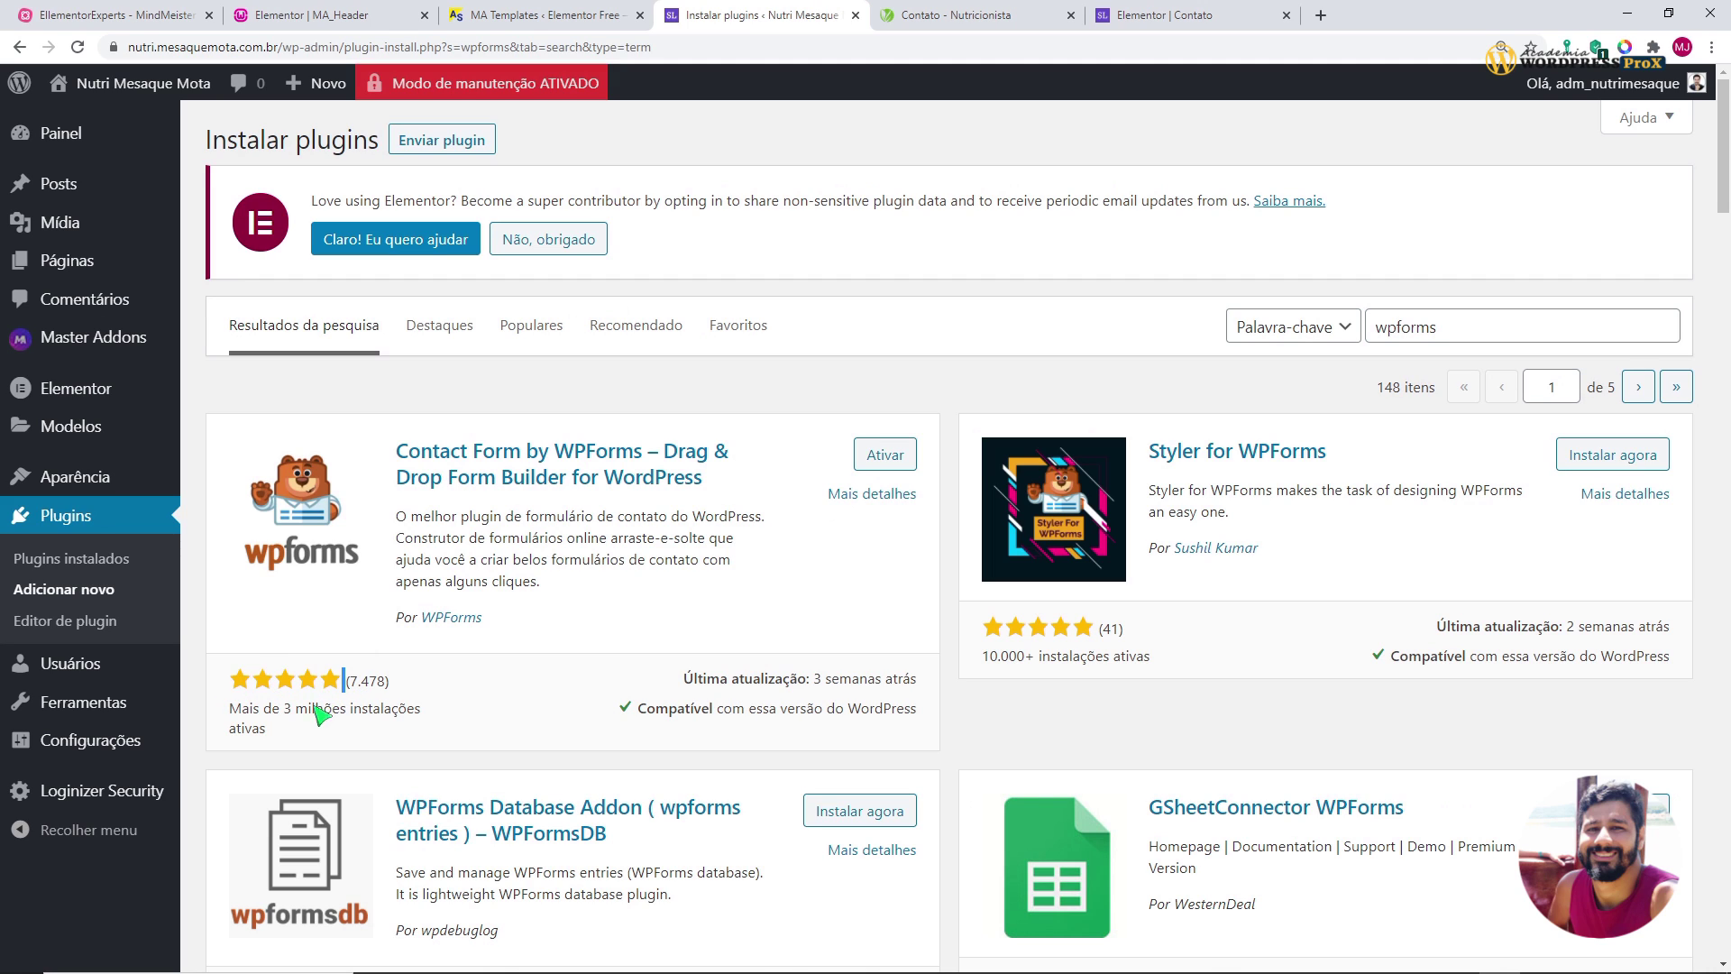
{"action": "double_click", "coordinate": [288, 712]}
{"action": "left_click_drag", "start_coordinate": [344, 681], "coordinate": [369, 680]}
{"action": "left_click", "coordinate": [885, 456]}
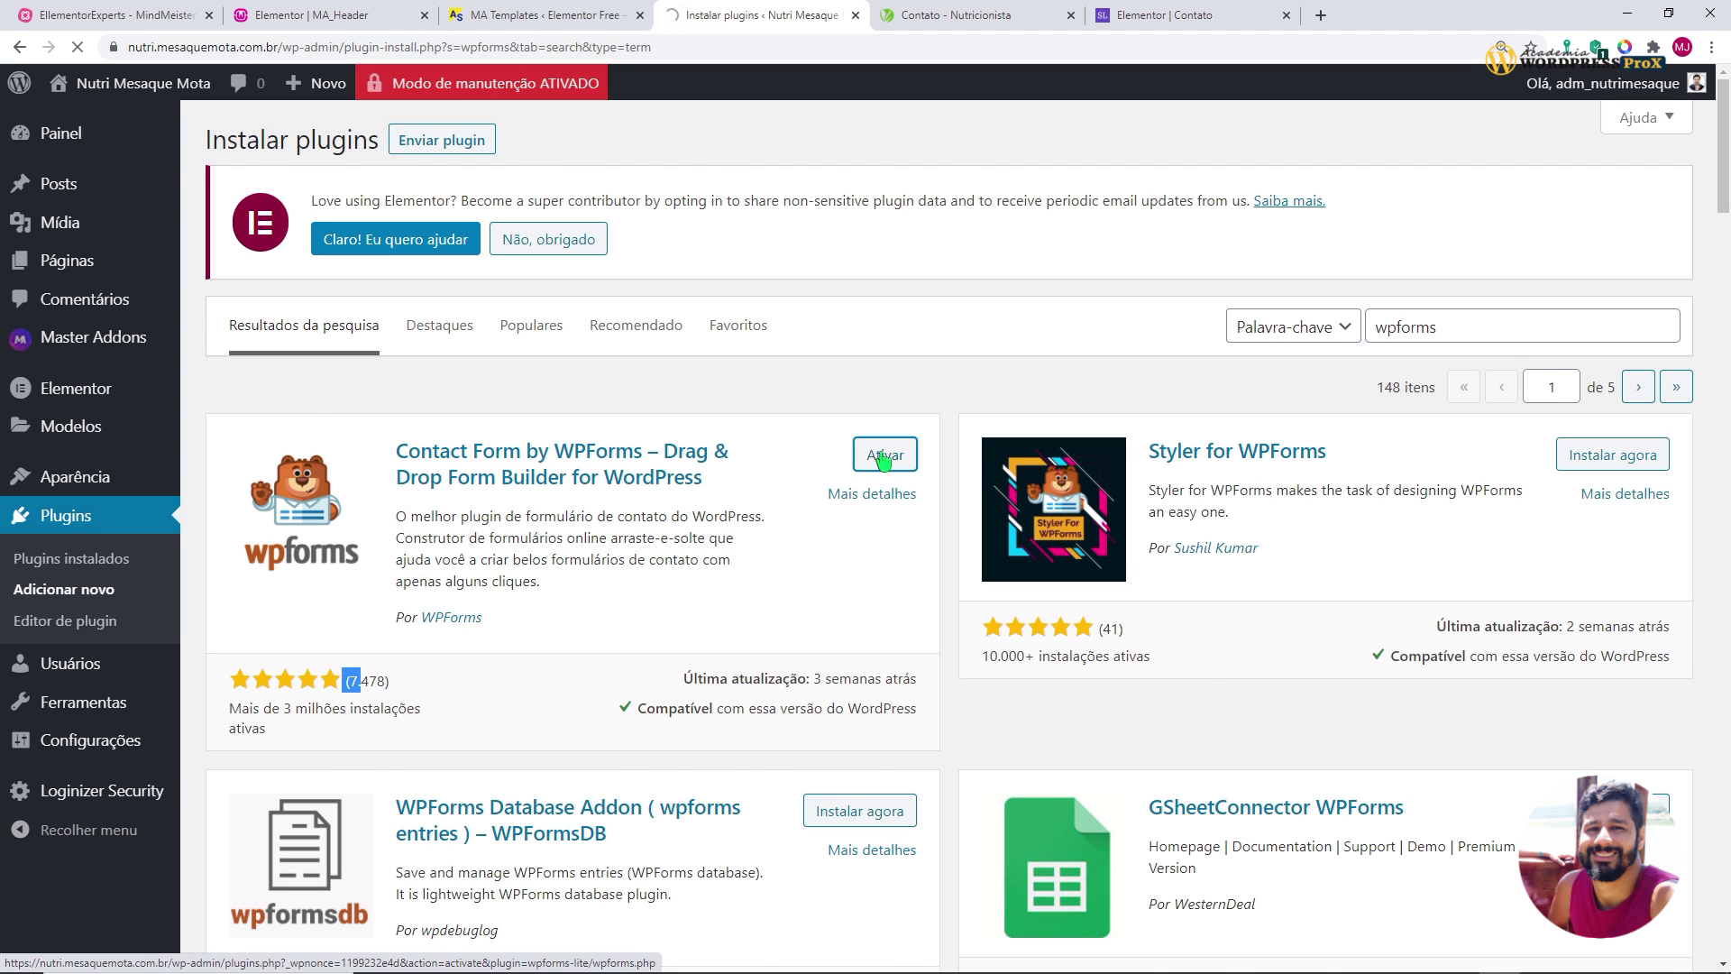
{"action": "key", "text": "ctrl+minus"}
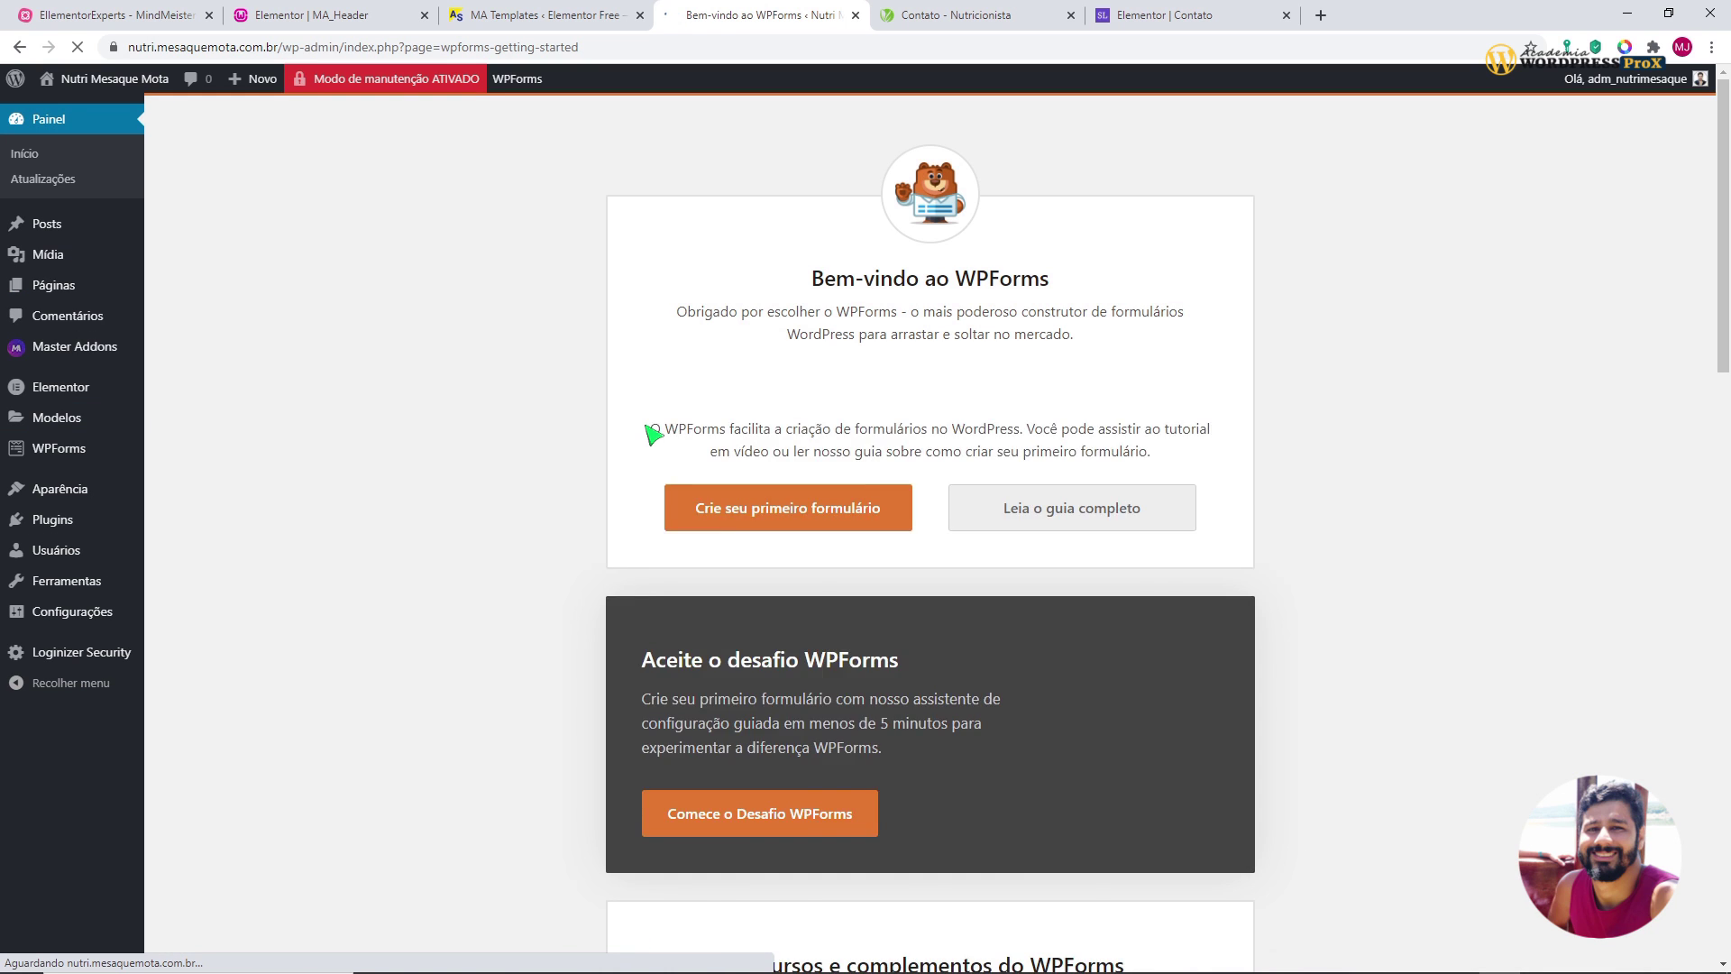
- Create a new WPForms form from the "Formulário de contato simples" template
{"action": "scroll", "coordinate": [773, 417], "scroll_direction": "down", "scroll_amount": 4}
{"action": "scroll", "coordinate": [774, 417], "scroll_direction": "down", "scroll_amount": 20}
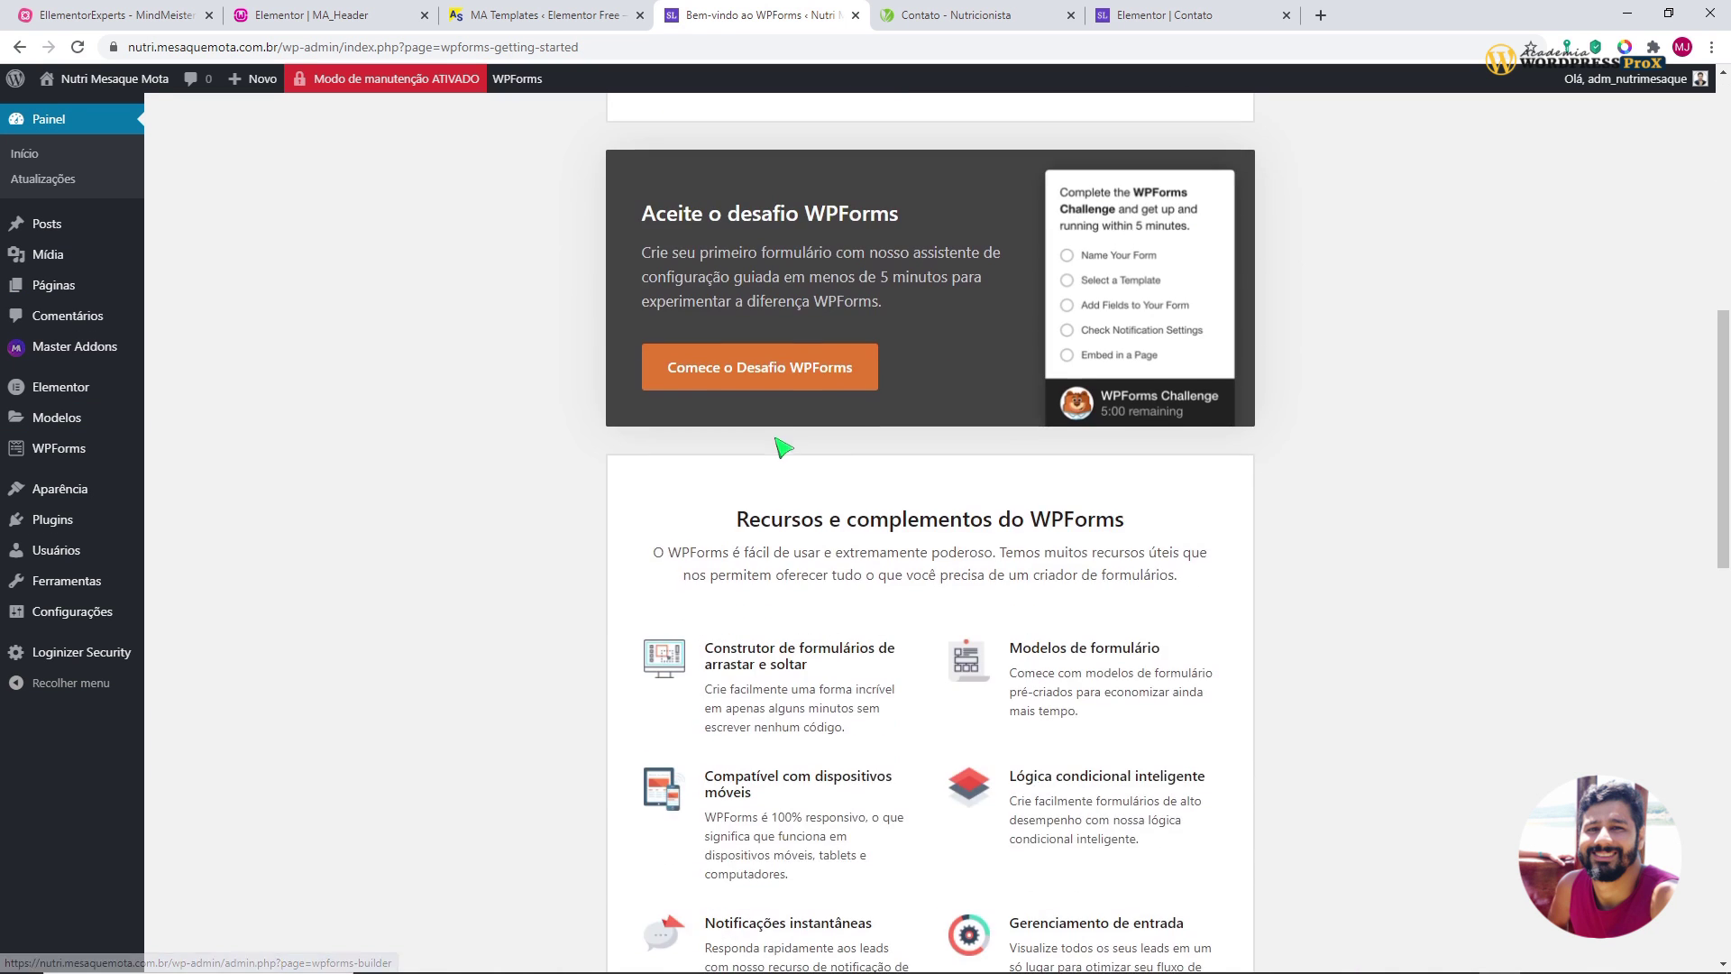
{"action": "scroll", "coordinate": [765, 523], "scroll_direction": "up", "scroll_amount": 20}
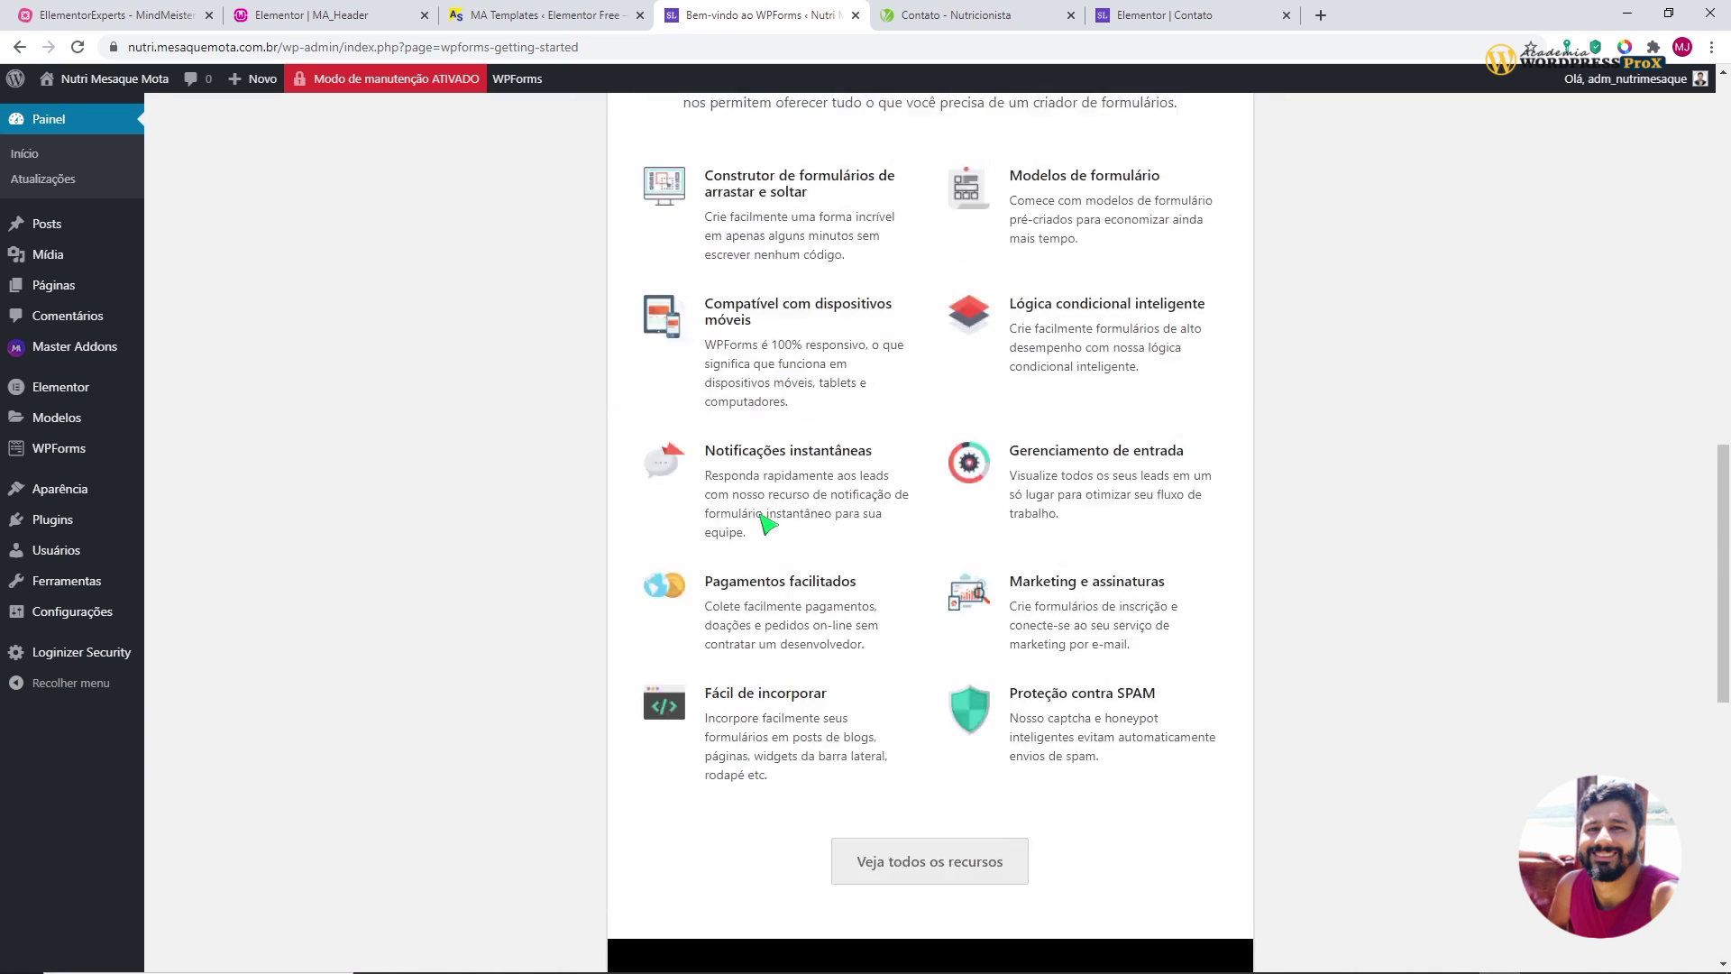
{"action": "mouse_move", "coordinate": [65, 456]}
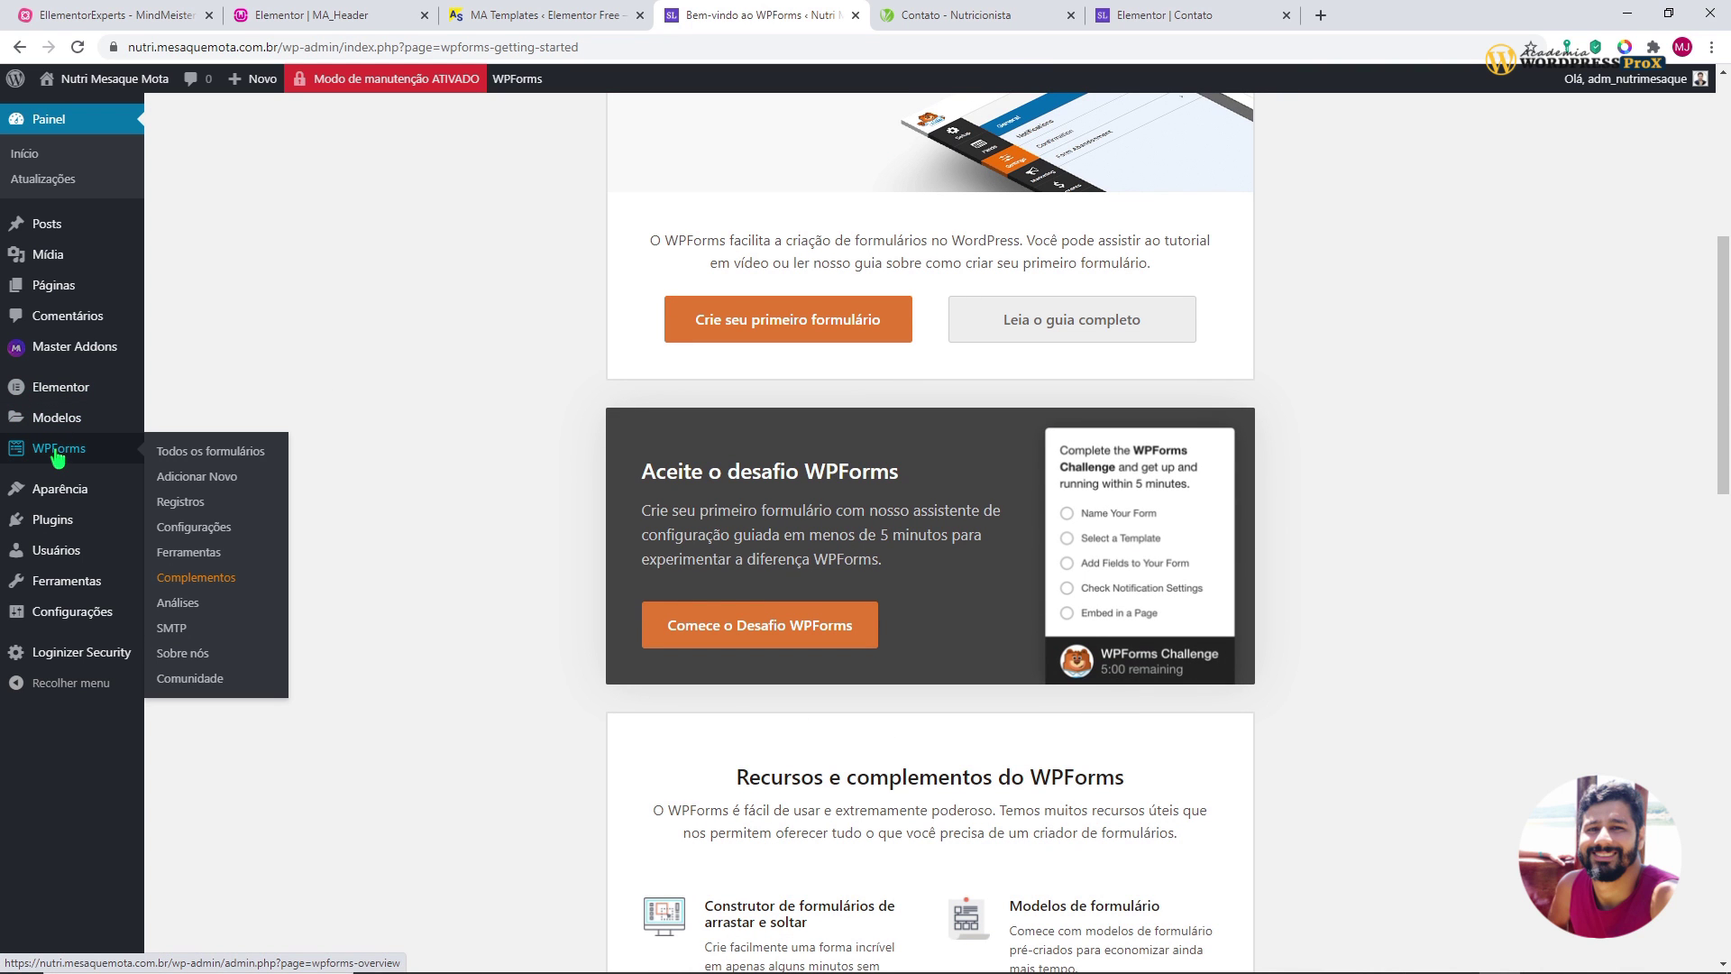
{"action": "left_click", "coordinate": [189, 481]}
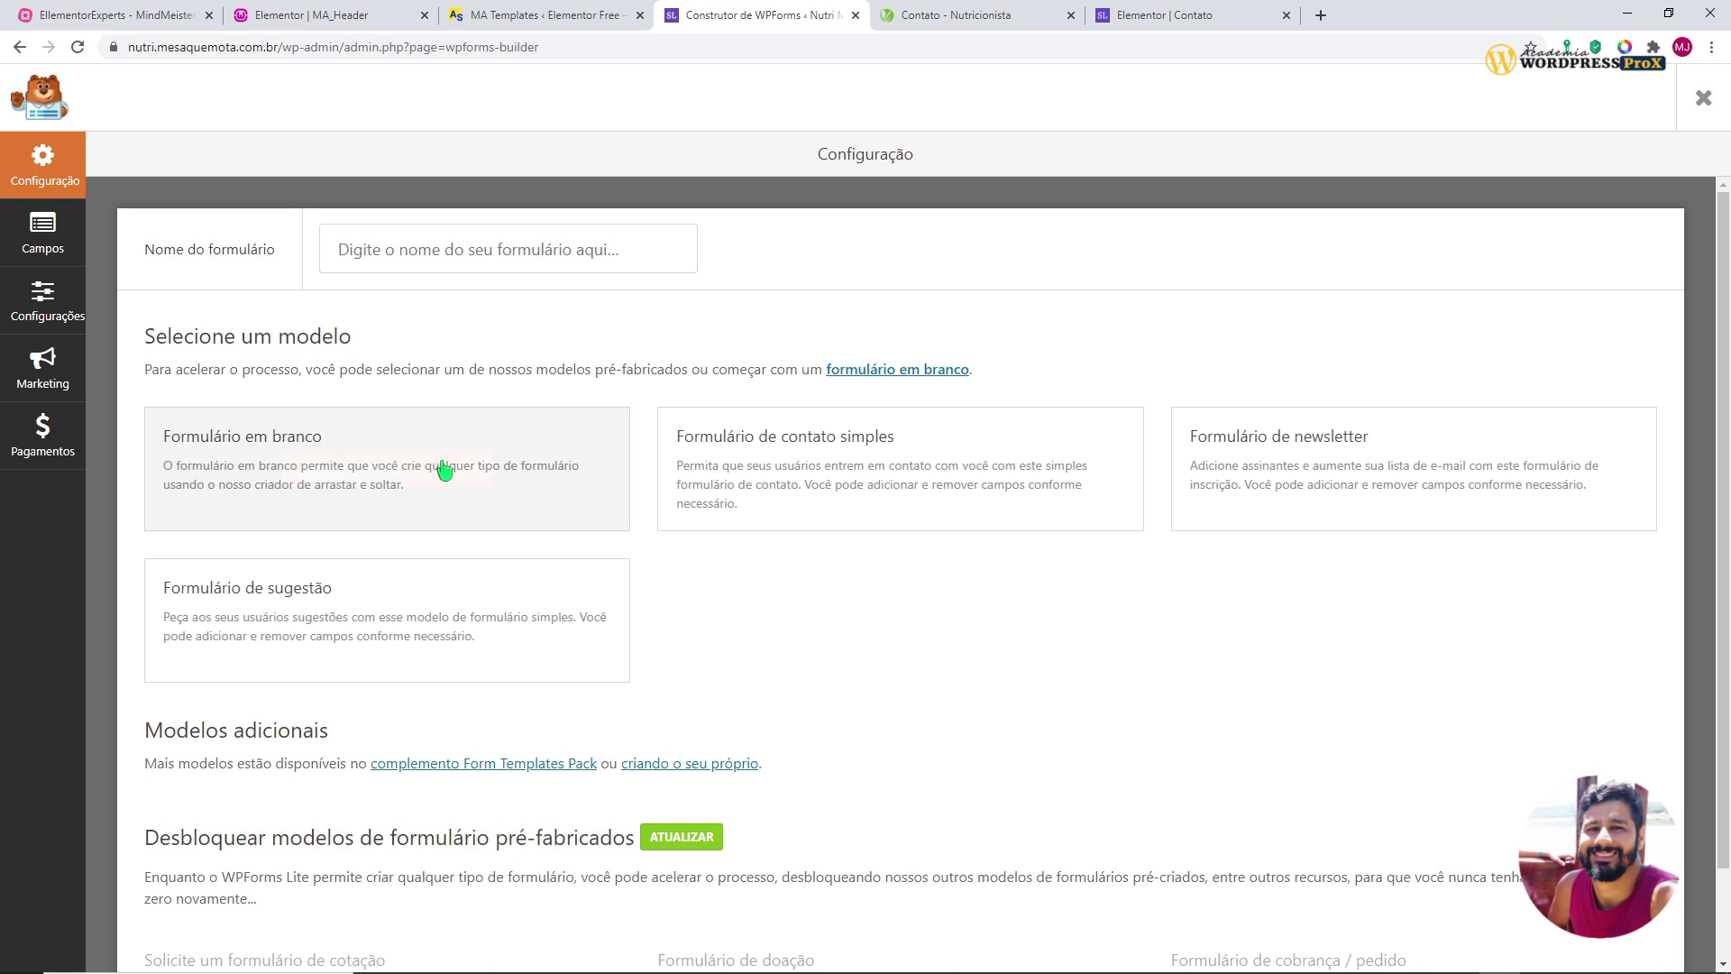
{"action": "mouse_move", "coordinate": [793, 425]}
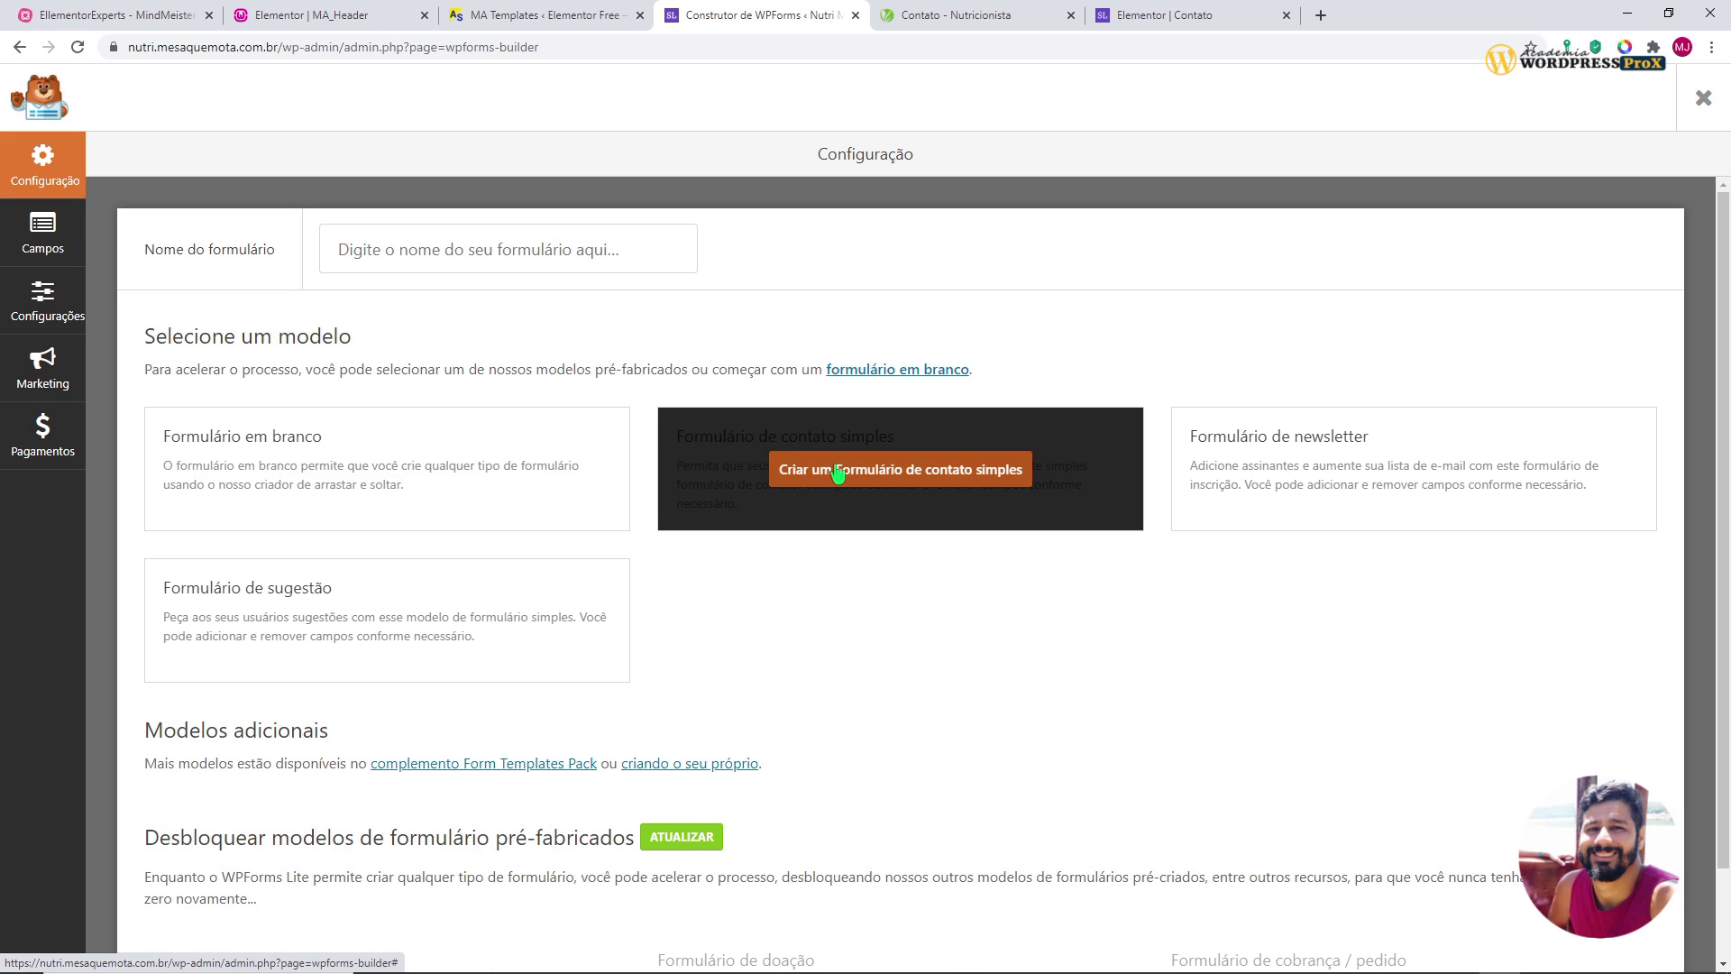
{"action": "mouse_move", "coordinate": [282, 462]}
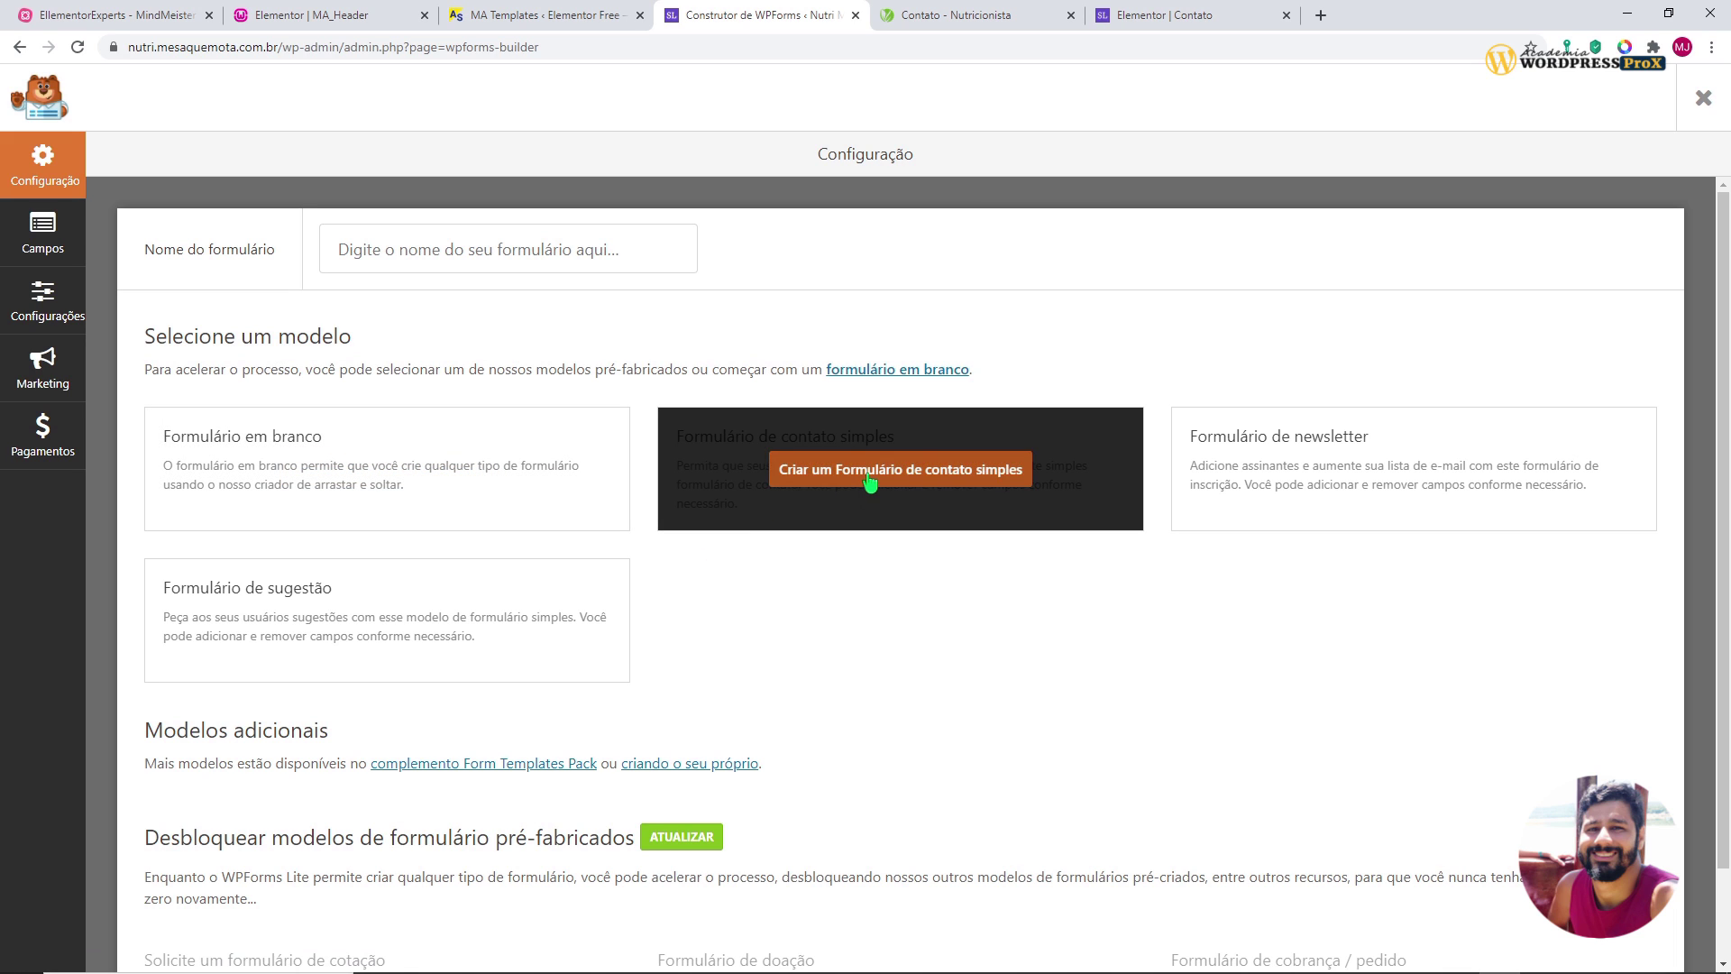
{"action": "left_click", "coordinate": [864, 472]}
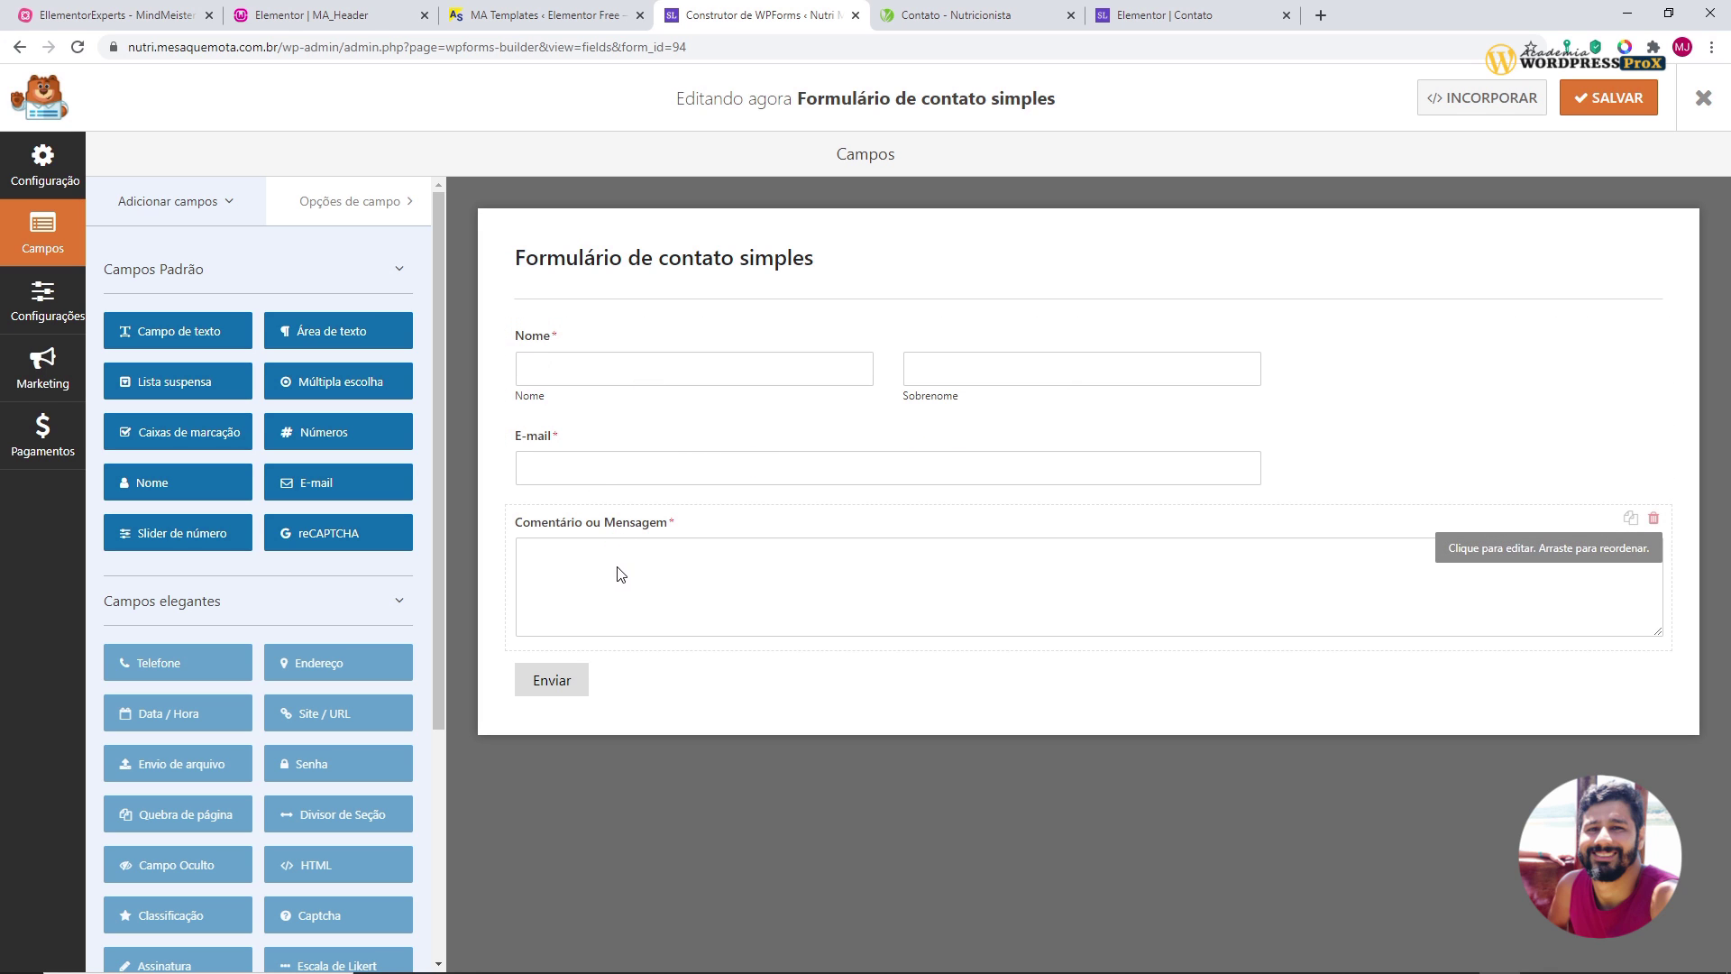
- Set the format of the form's Nome field to Simples
{"action": "left_click", "coordinate": [882, 388]}
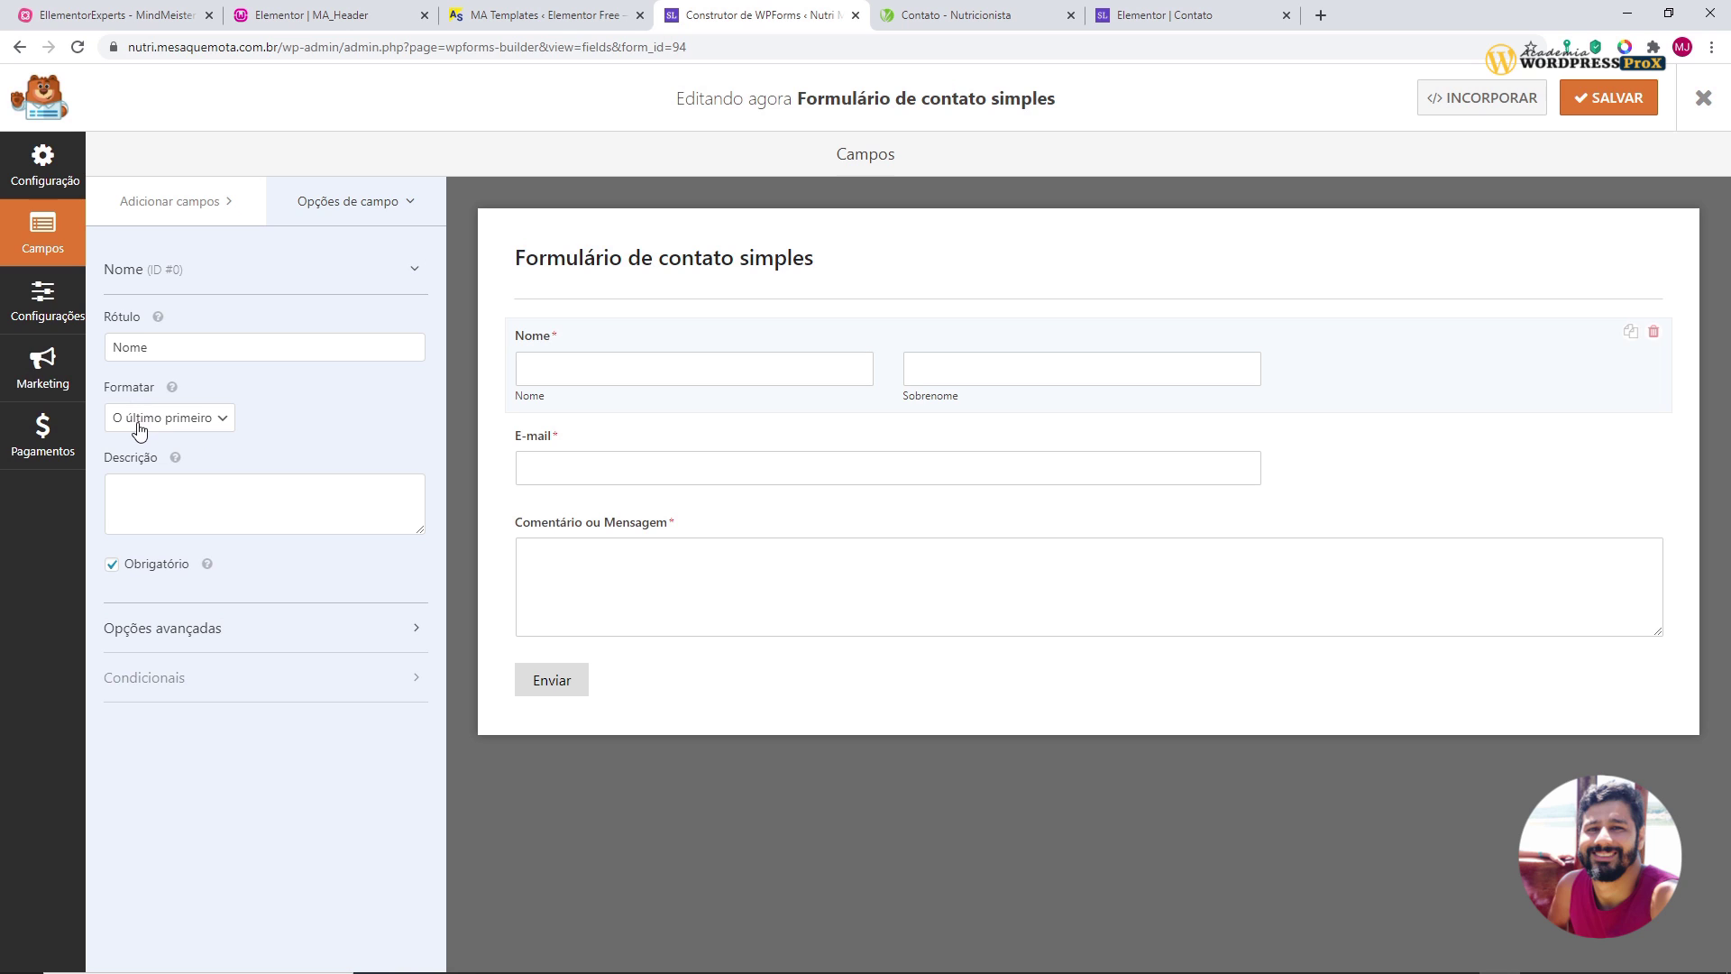
{"action": "left_click", "coordinate": [223, 422]}
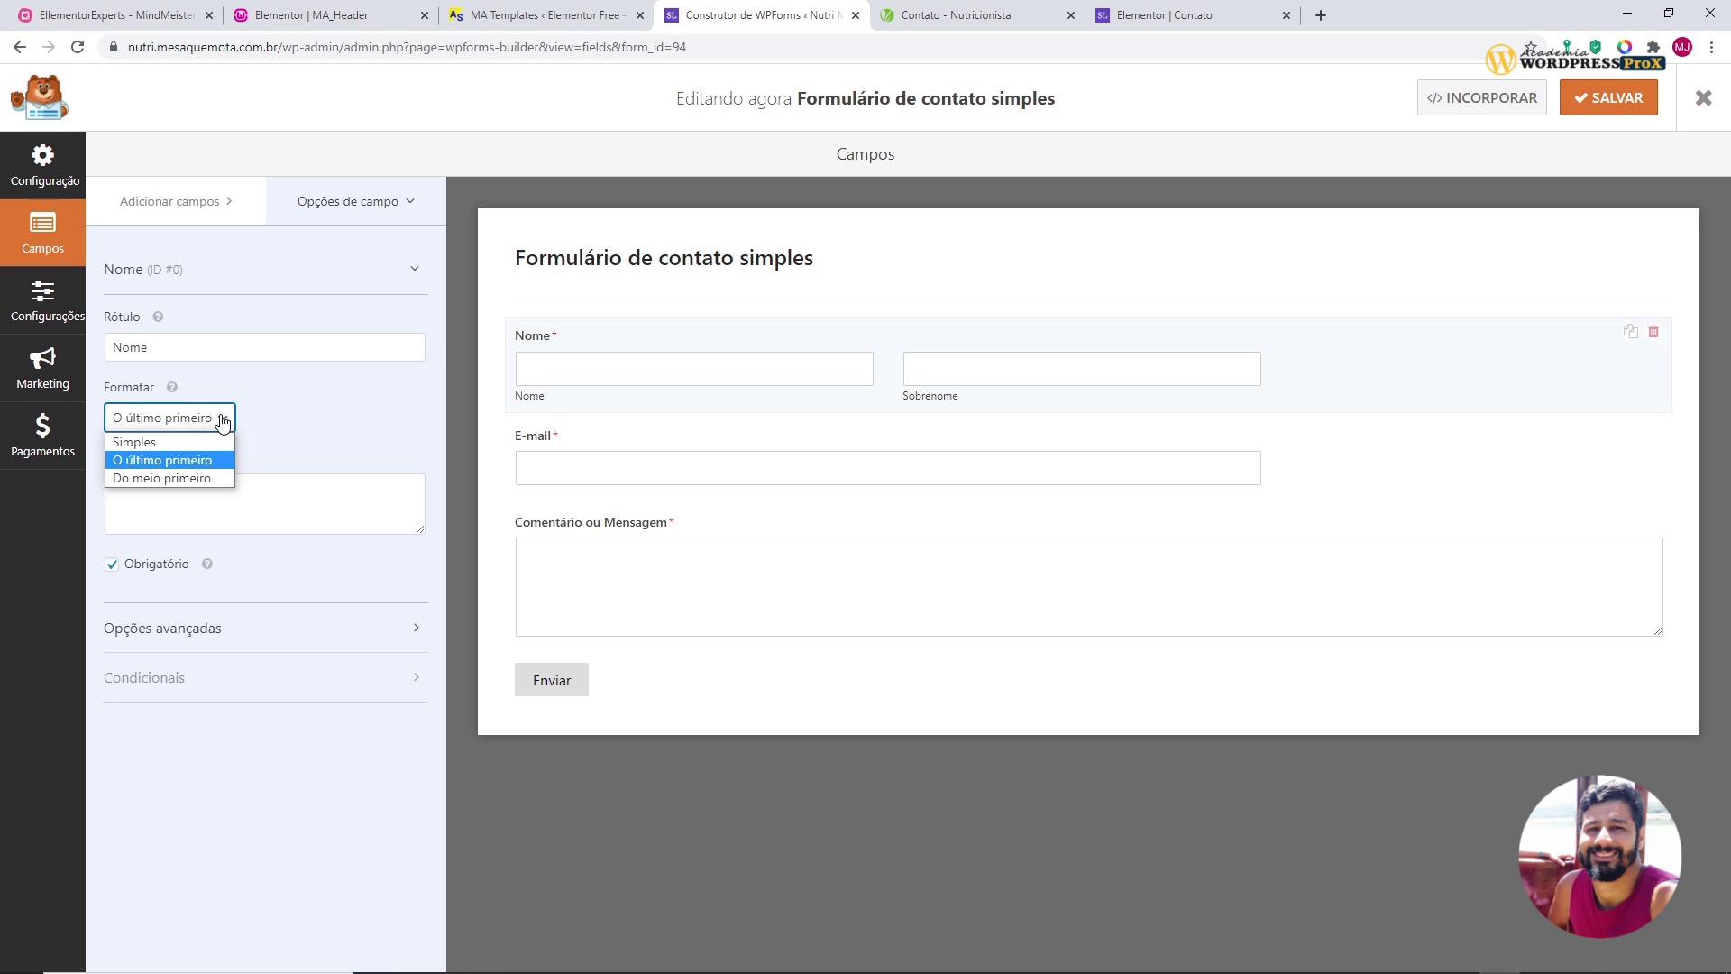
{"action": "left_click", "coordinate": [193, 440]}
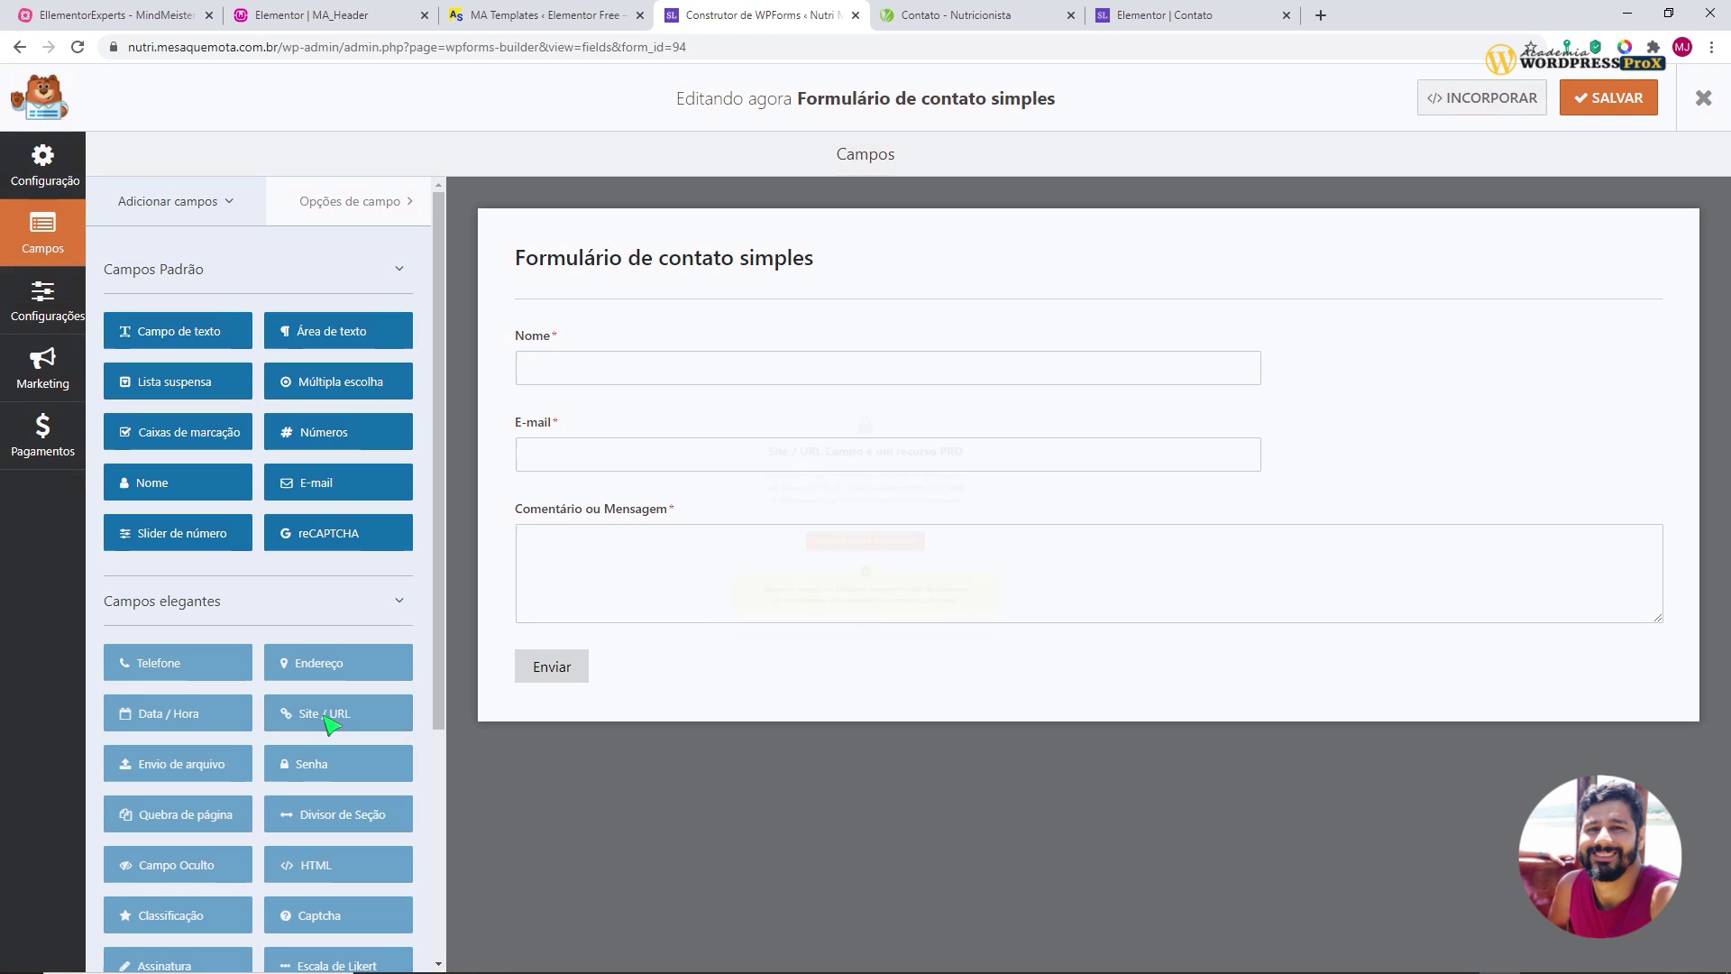
- Try to add the Site / URL field to the form and look through the other available field types
{"action": "left_click", "coordinate": [327, 715]}
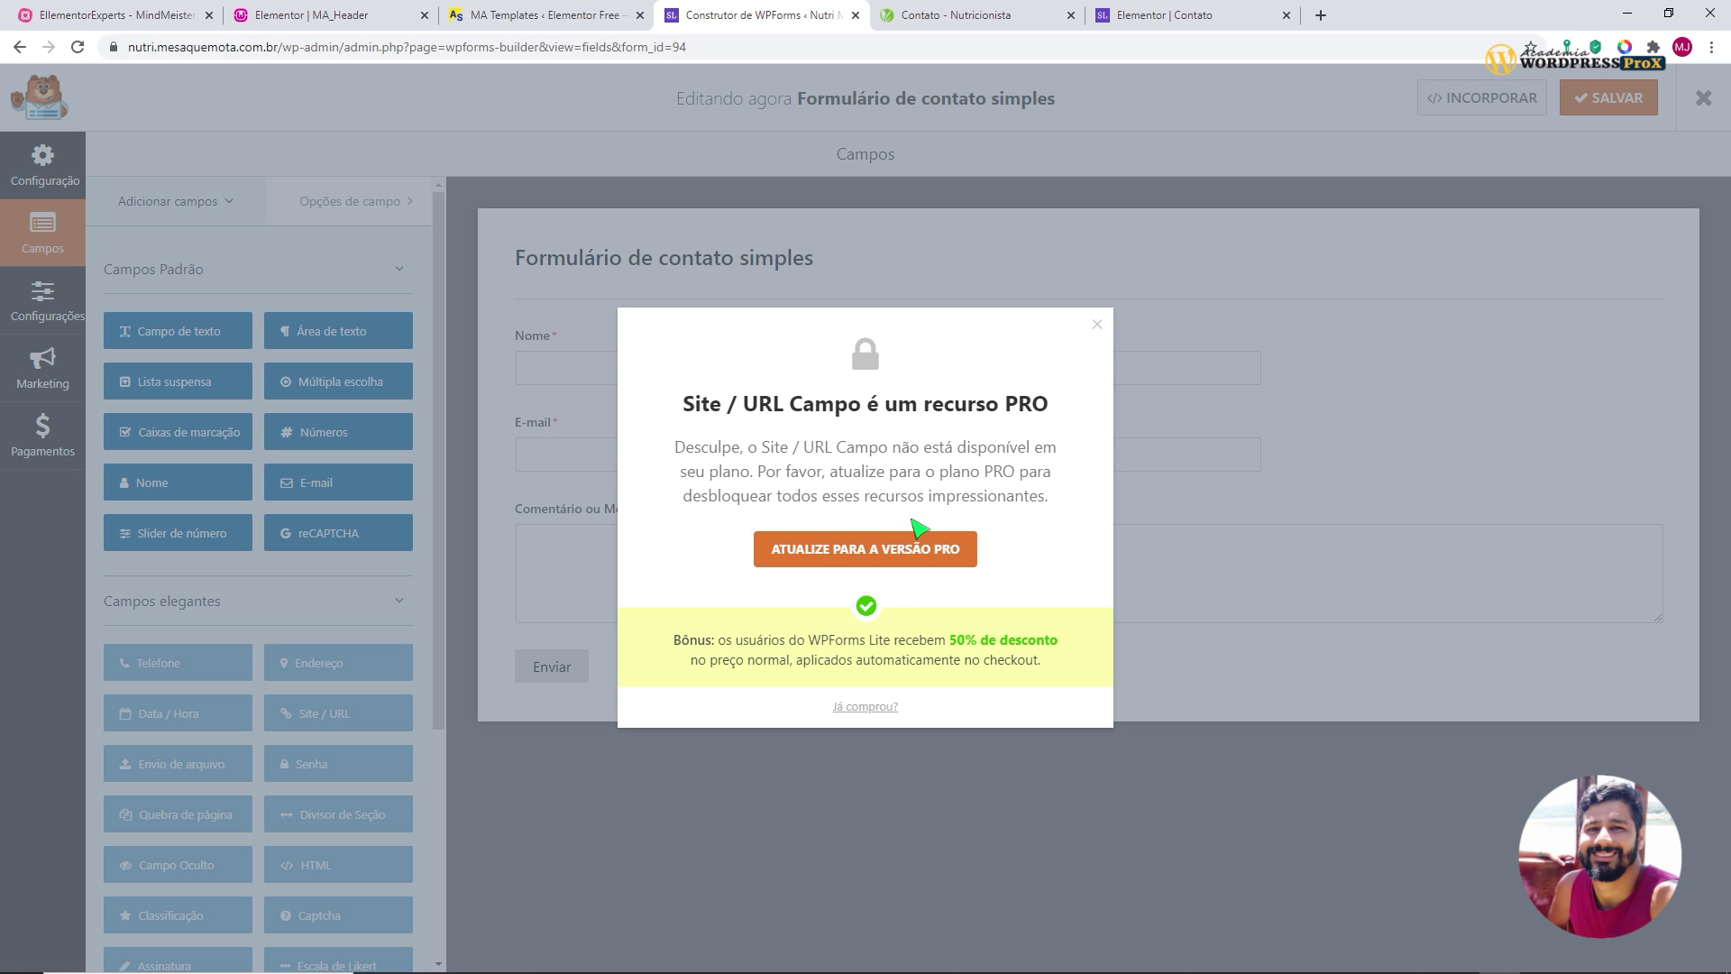
{"action": "left_click", "coordinate": [1096, 324]}
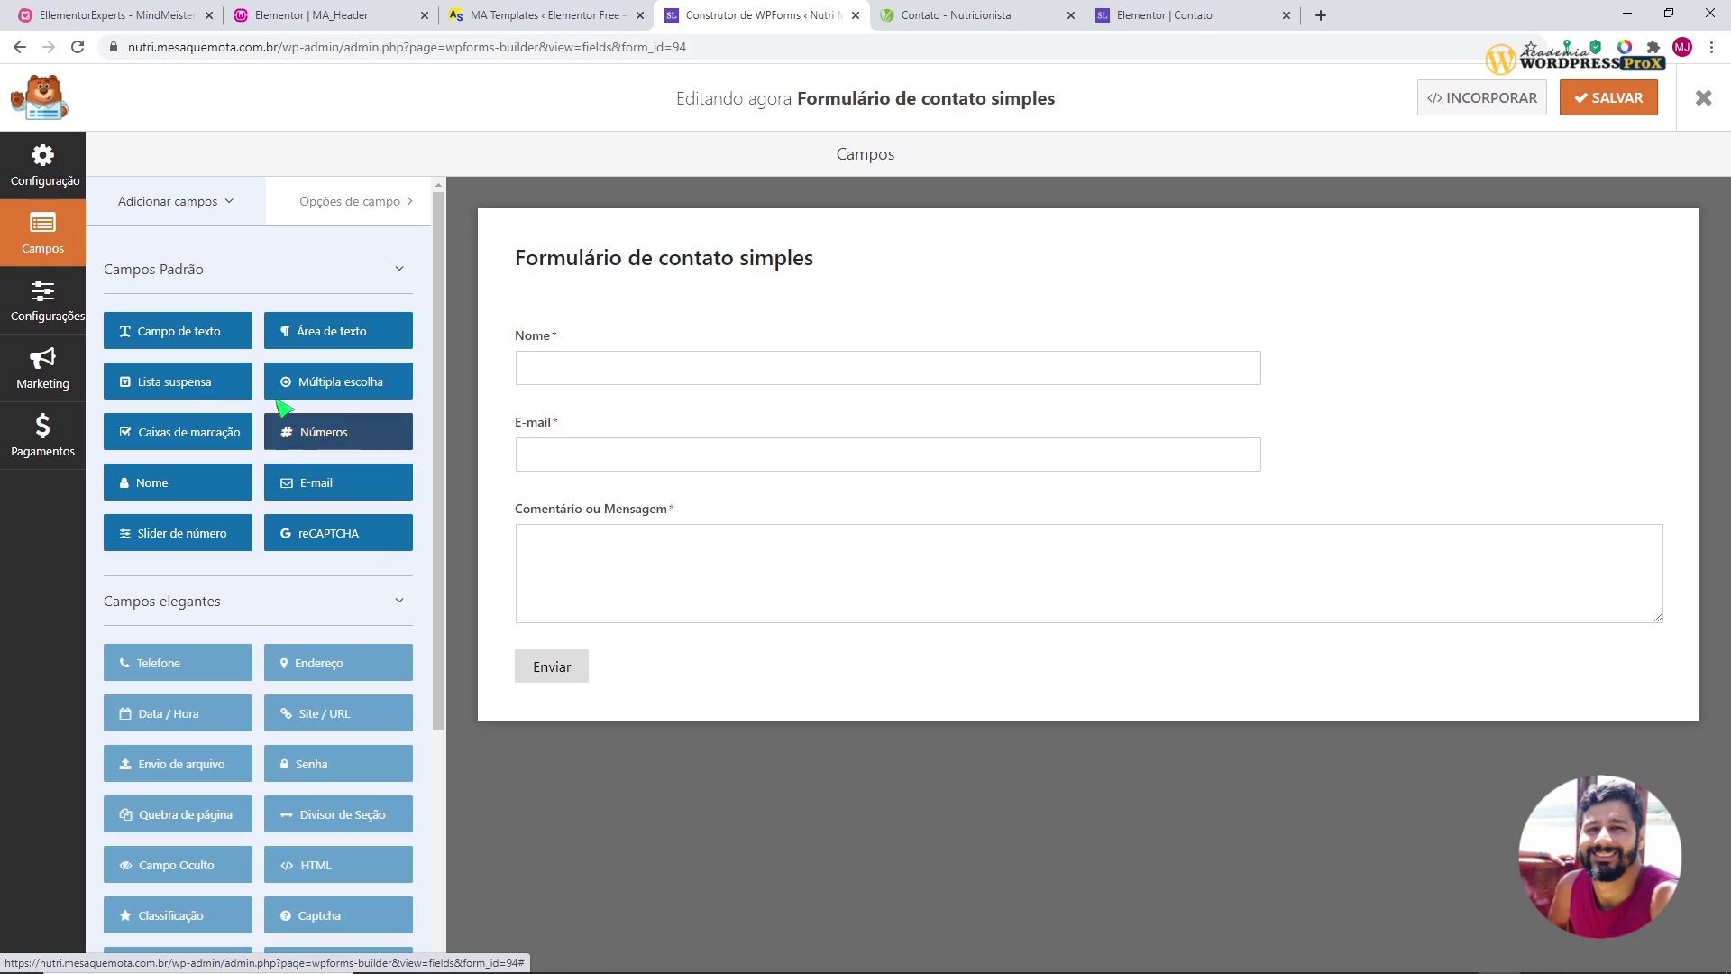
{"action": "scroll", "coordinate": [293, 622], "scroll_direction": "down", "scroll_amount": 3}
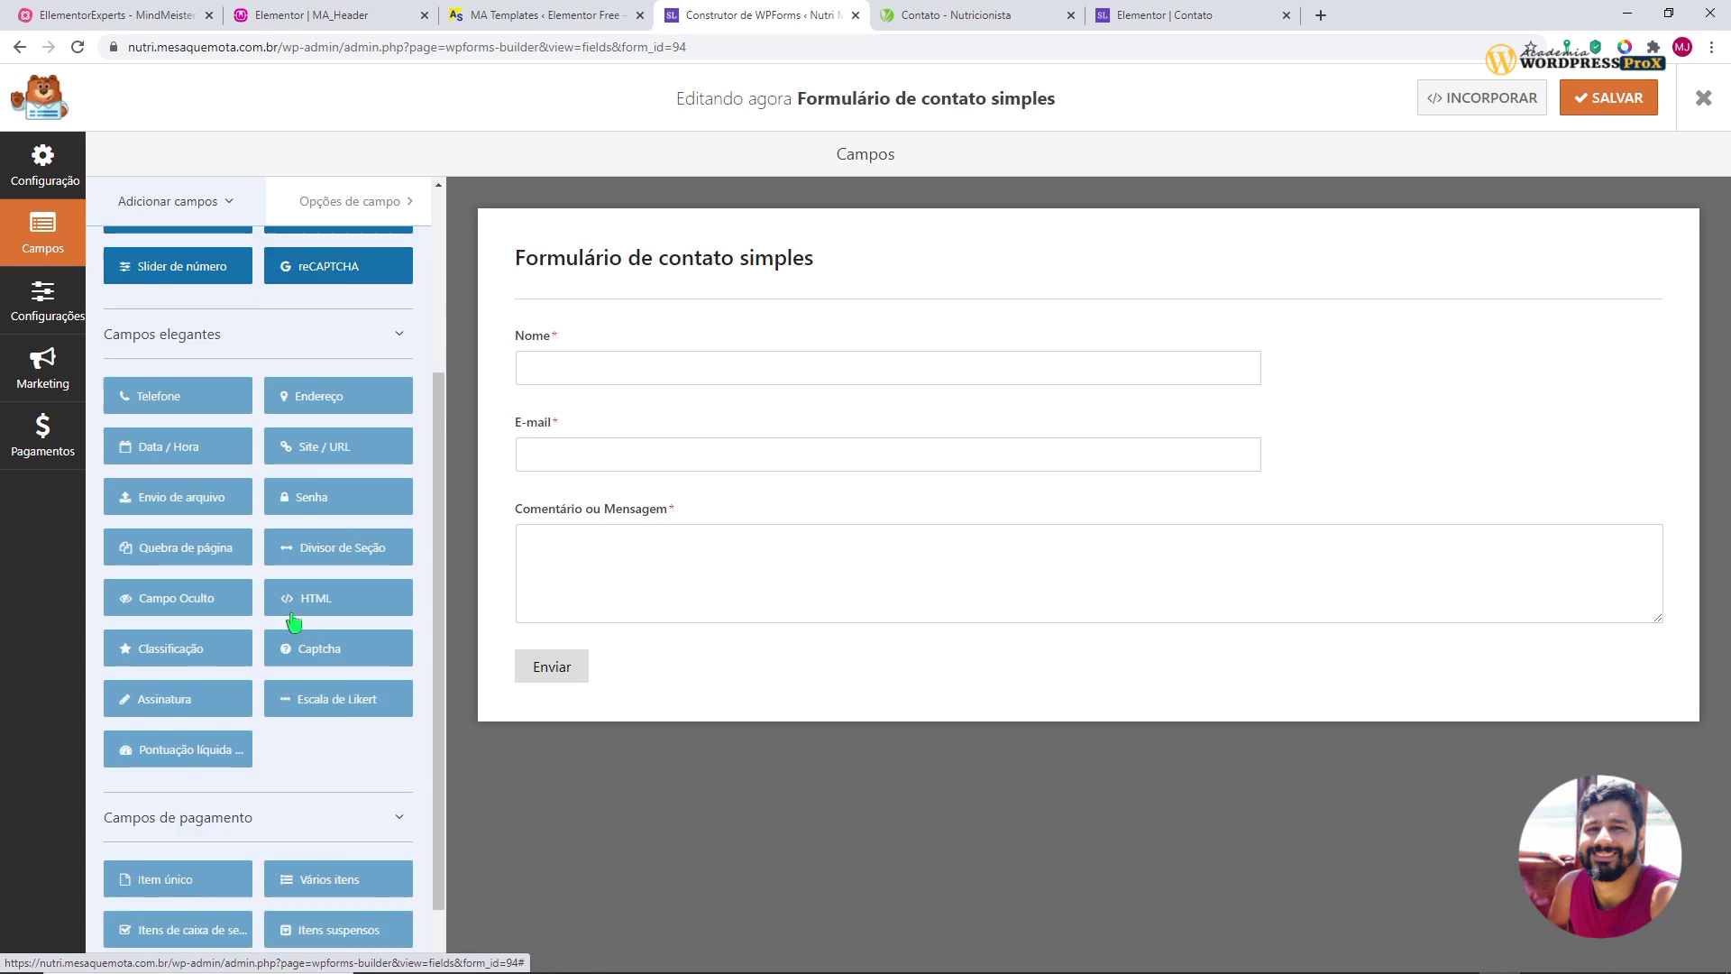
{"action": "left_click", "coordinate": [213, 209]}
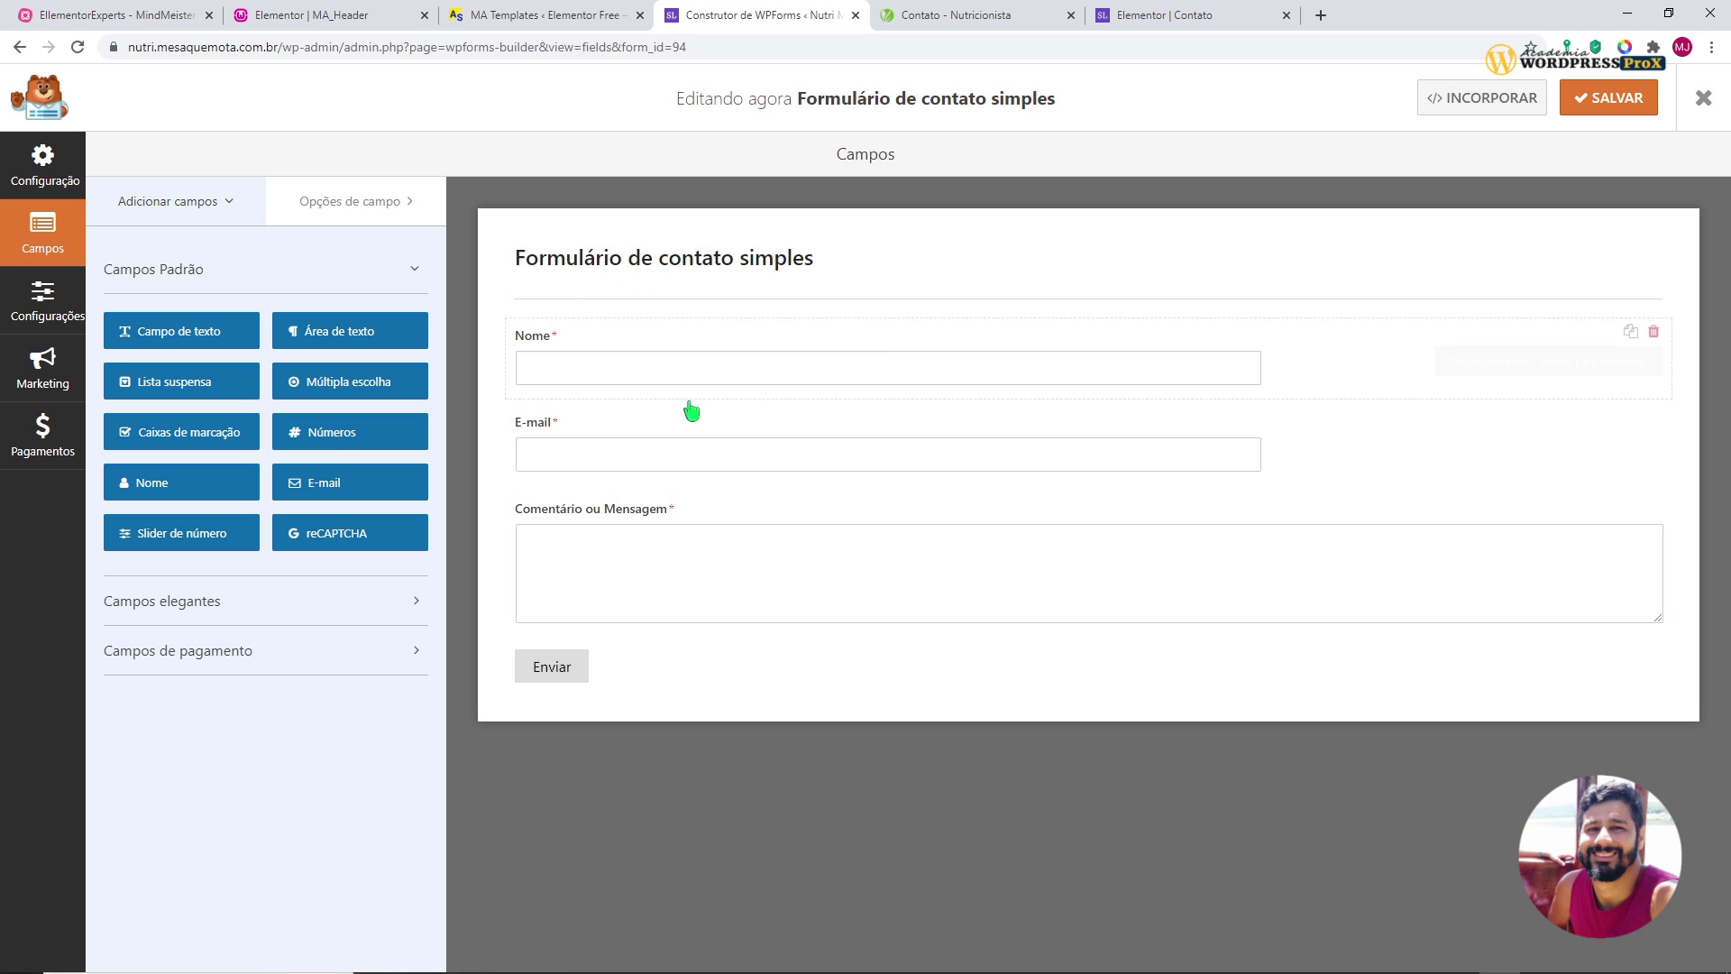
- Save the contact form in WPForms and reload the Elementor editor of the Contato page
{"action": "left_click", "coordinate": [1618, 107]}
{"action": "left_click", "coordinate": [1150, 16]}
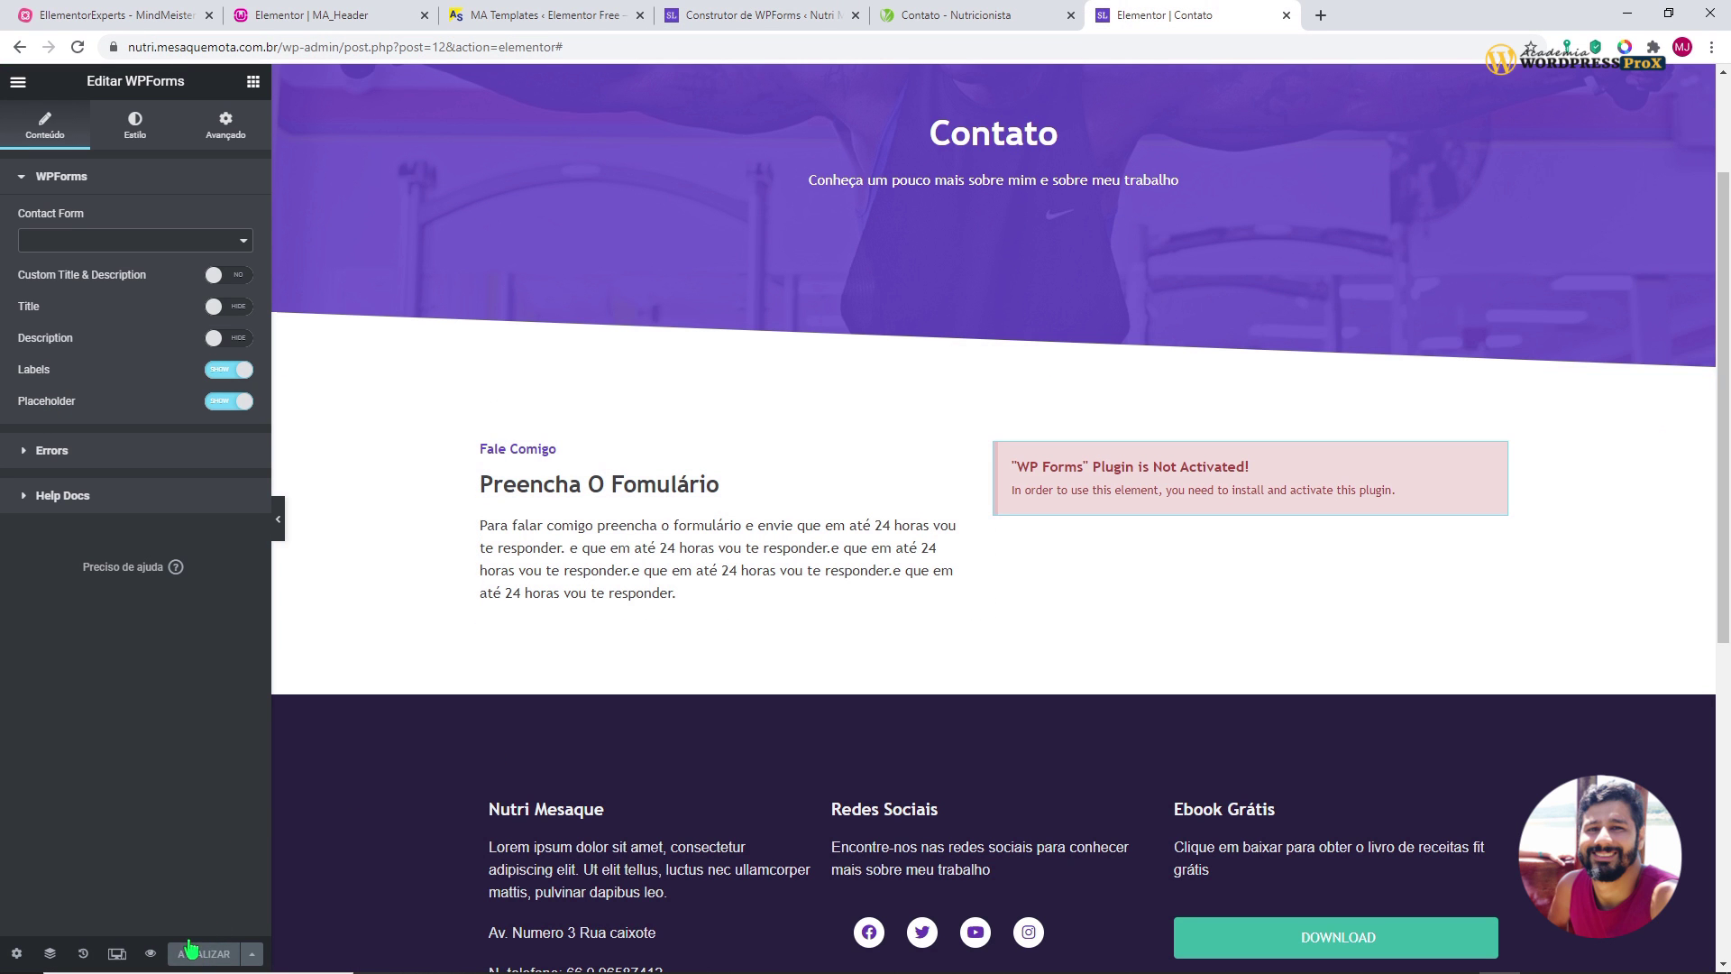
{"action": "key", "text": "F5"}
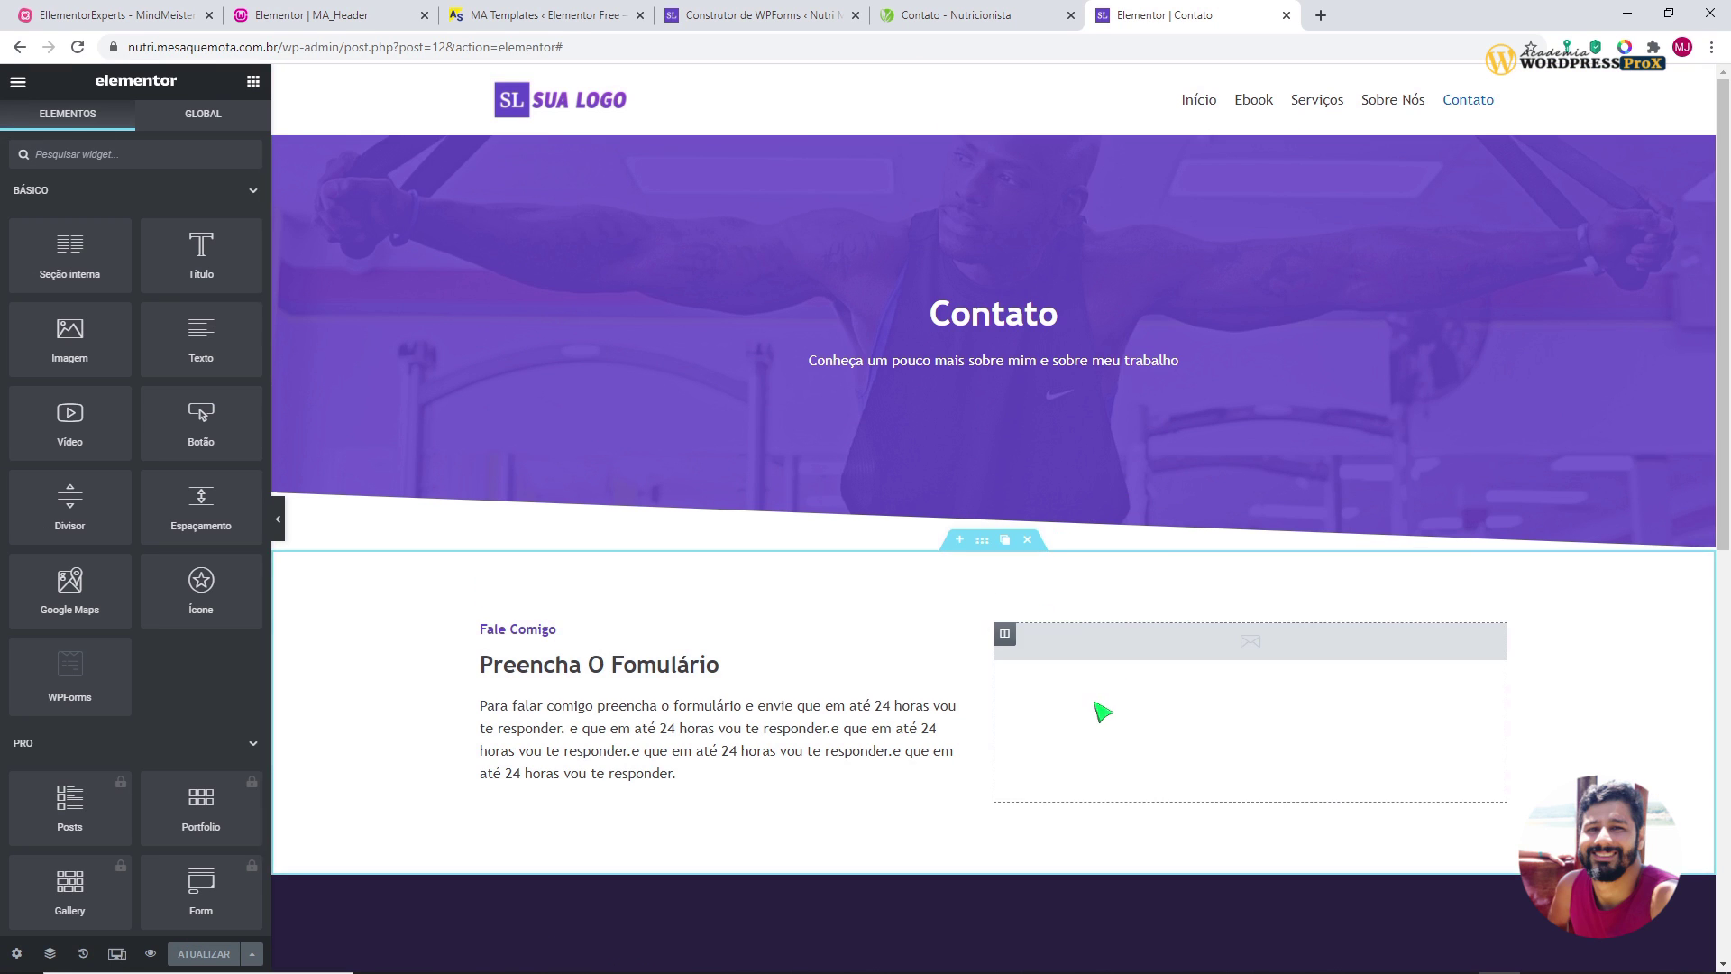
- Set the WPForms widget in the contact section to use "Formulário de contato simples" as its contact form
{"action": "left_click", "coordinate": [1094, 649]}
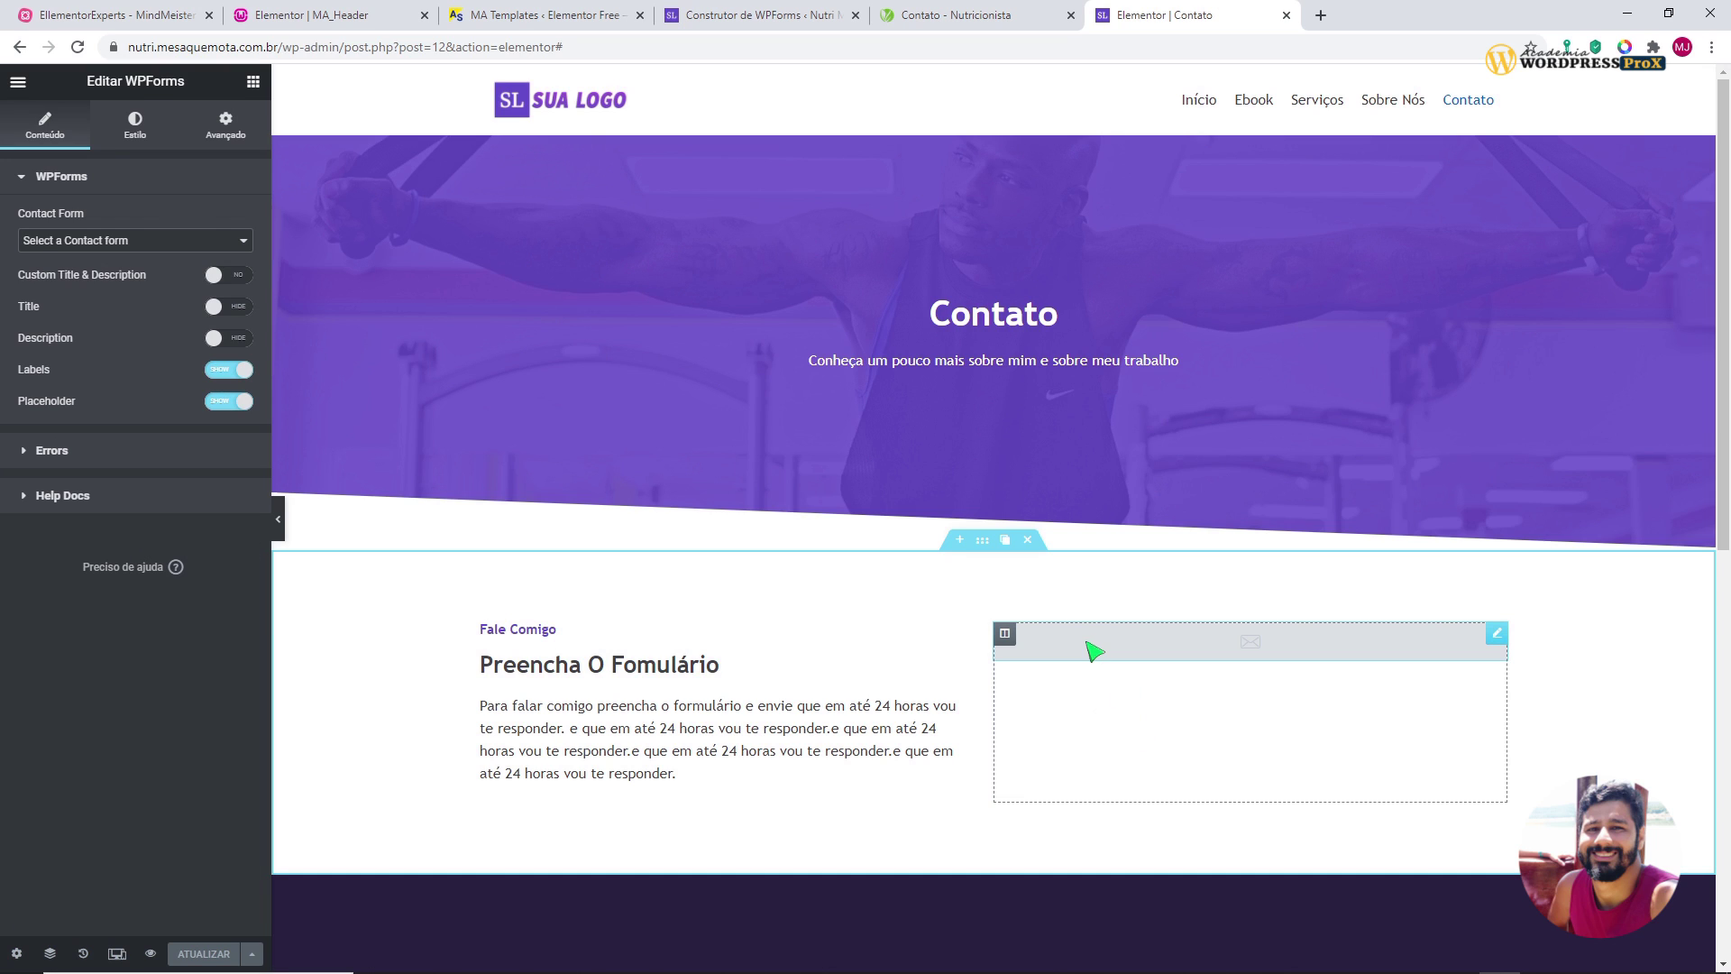
{"action": "left_click", "coordinate": [35, 244]}
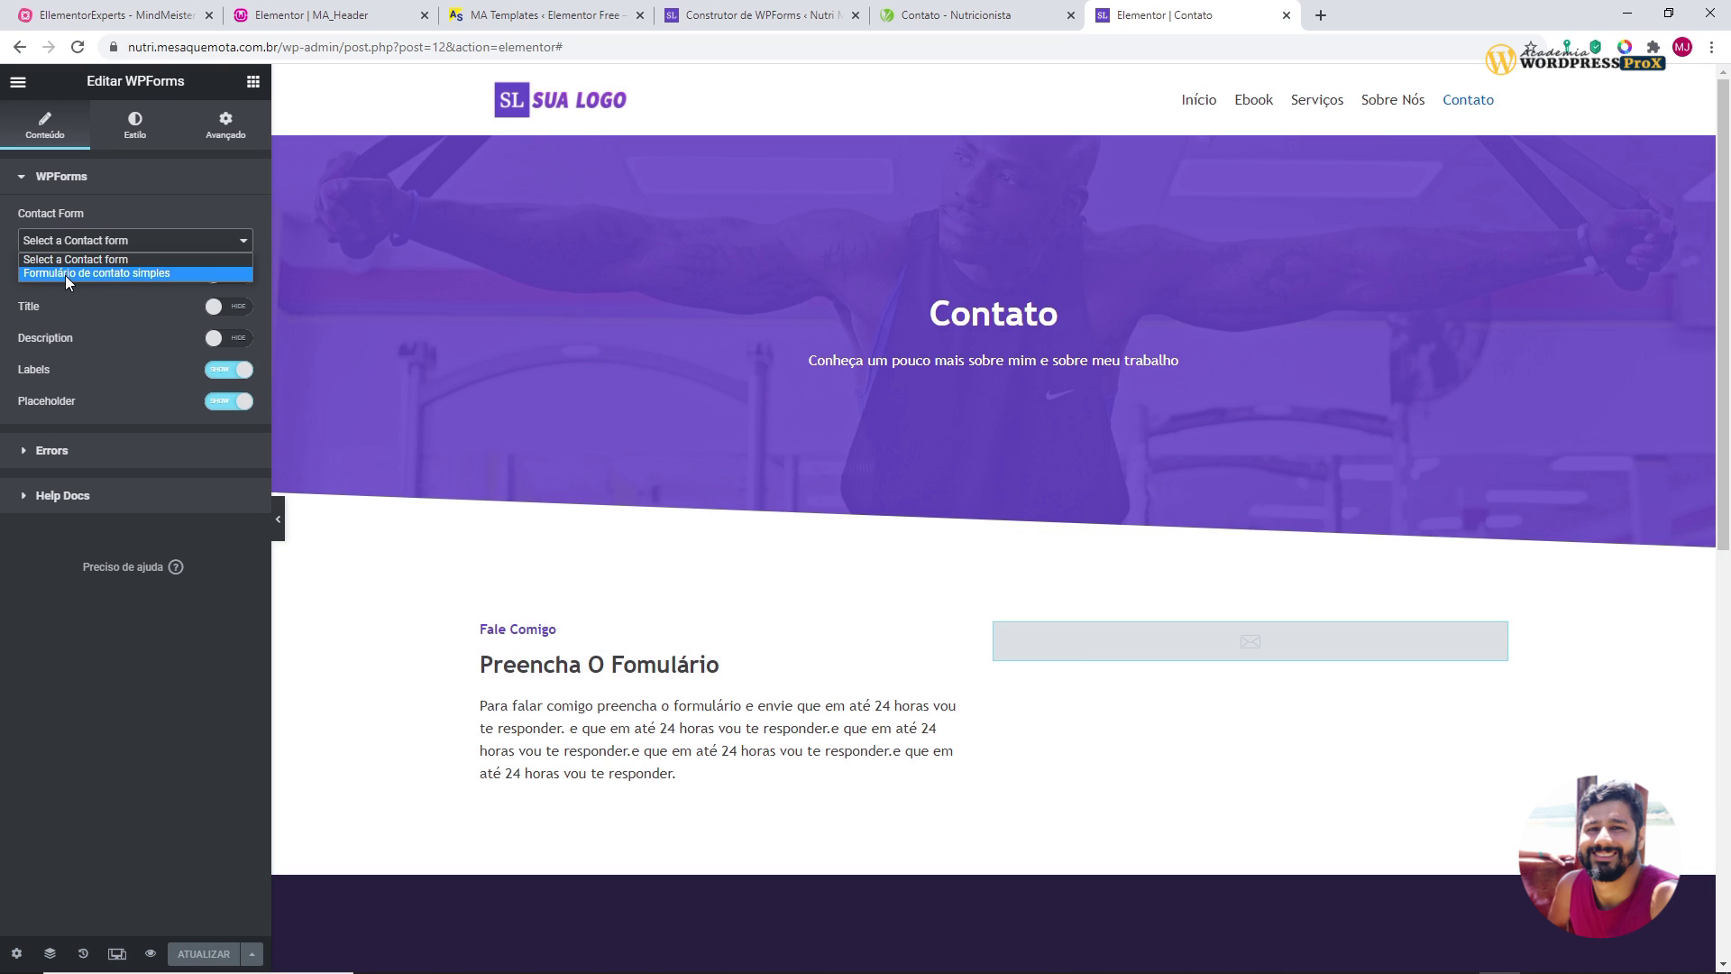
{"action": "left_click", "coordinate": [65, 272]}
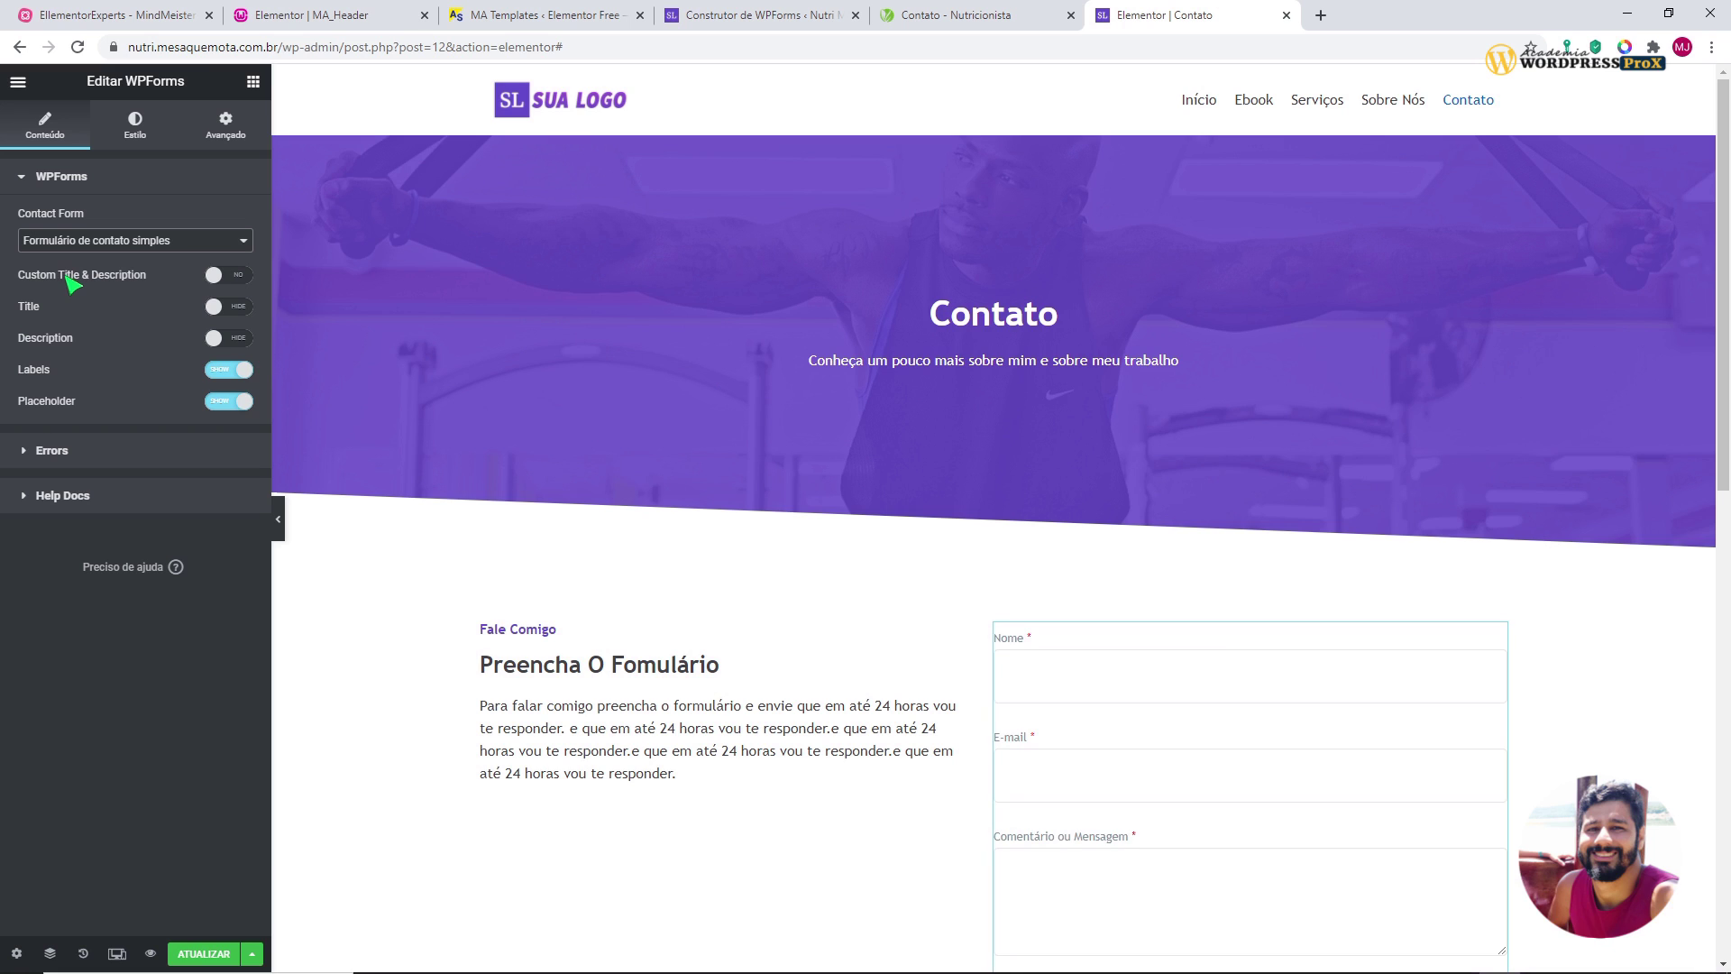
{"action": "scroll", "coordinate": [1094, 471], "scroll_direction": "down", "scroll_amount": 3}
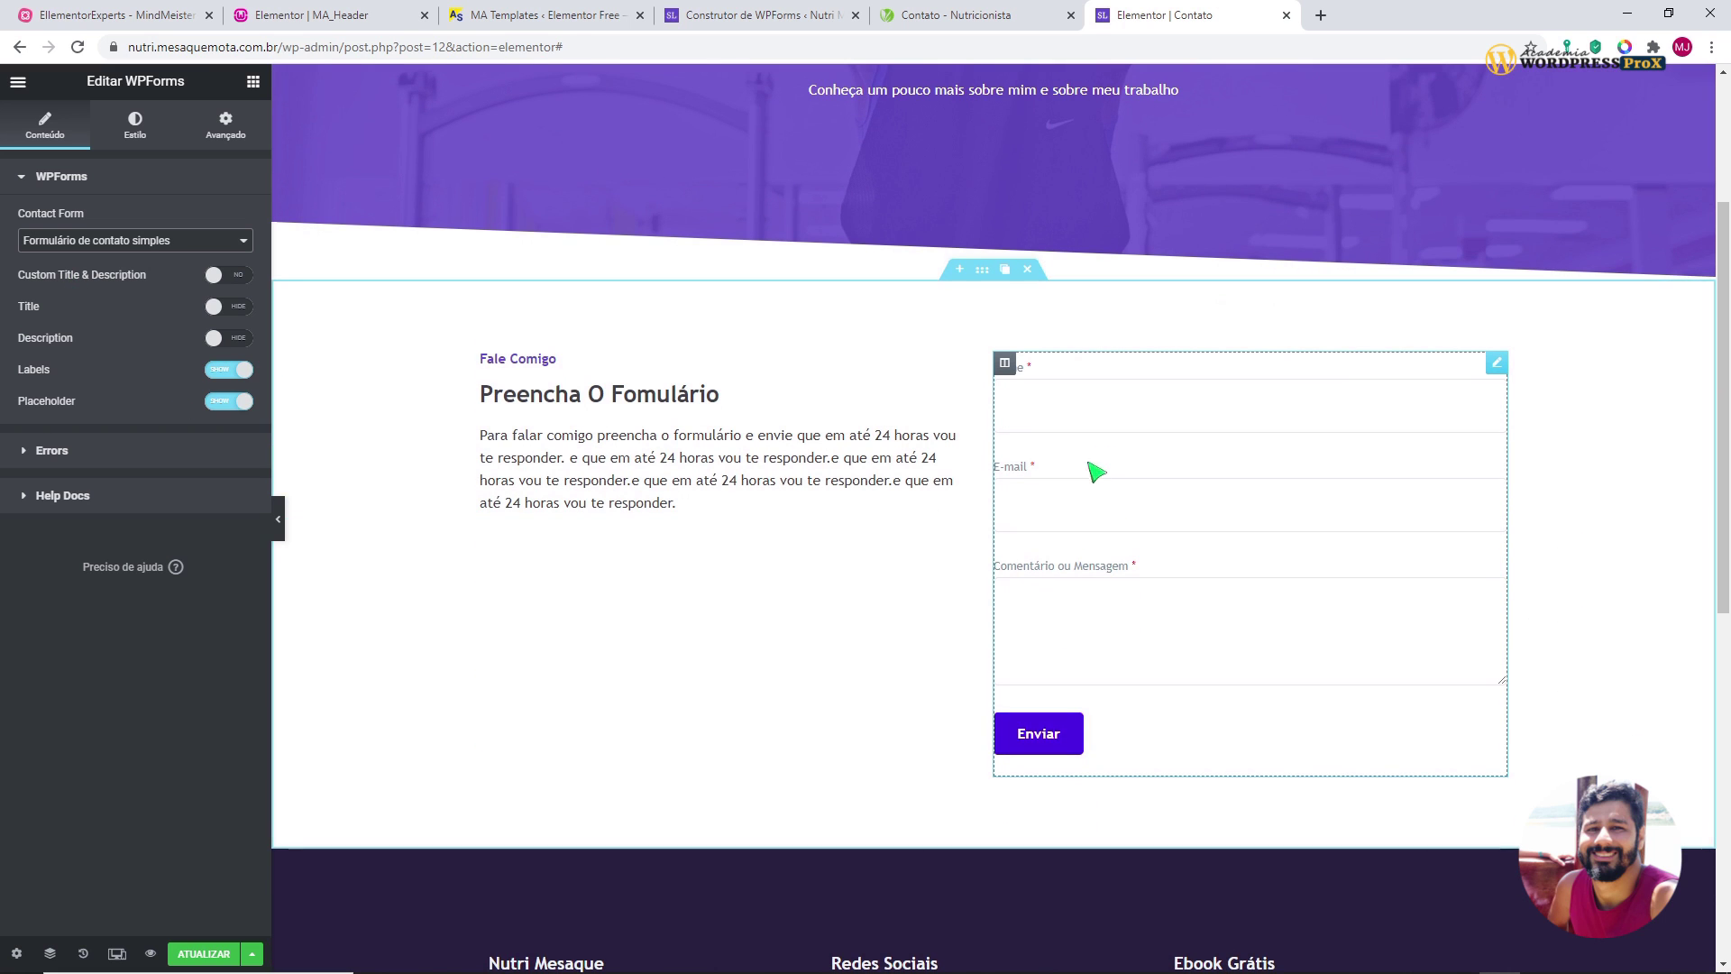
- Try a custom title and description on the form widget, with the title "asdfasdf" and the description "fgadsf"
{"action": "left_click", "coordinate": [223, 277]}
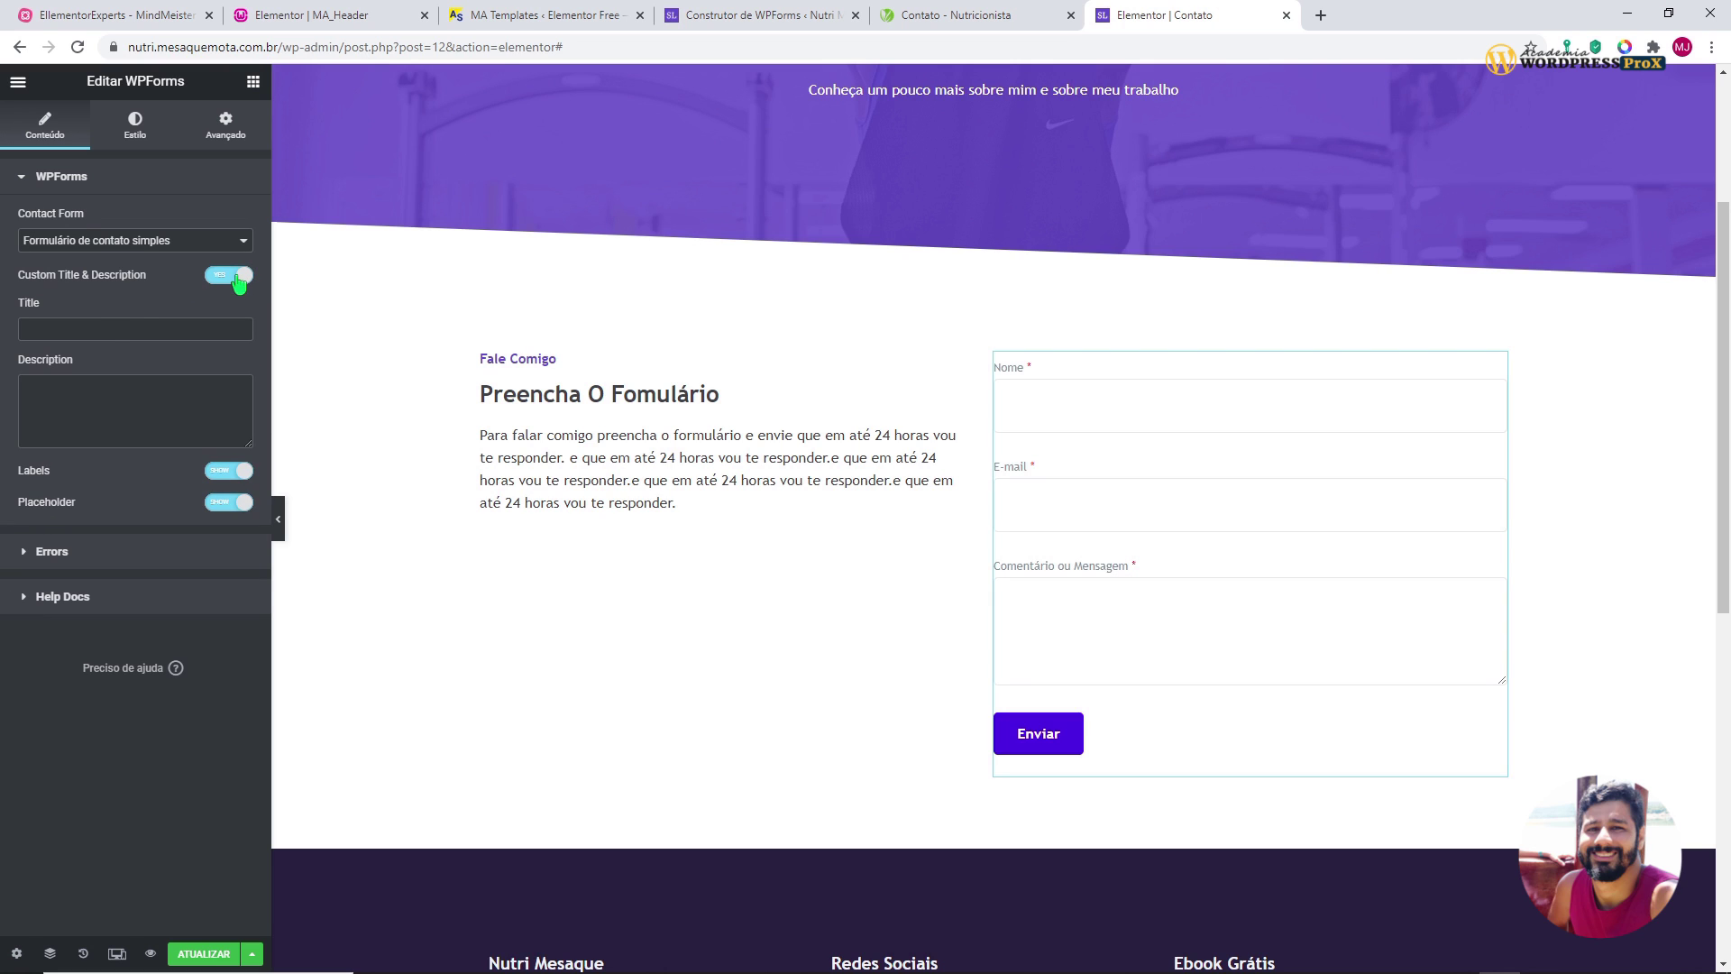
{"action": "left_click", "coordinate": [94, 415]}
{"action": "type", "text": "fgadsf"}
{"action": "left_click", "coordinate": [77, 337]}
{"action": "type", "text": "asdfasdf"}
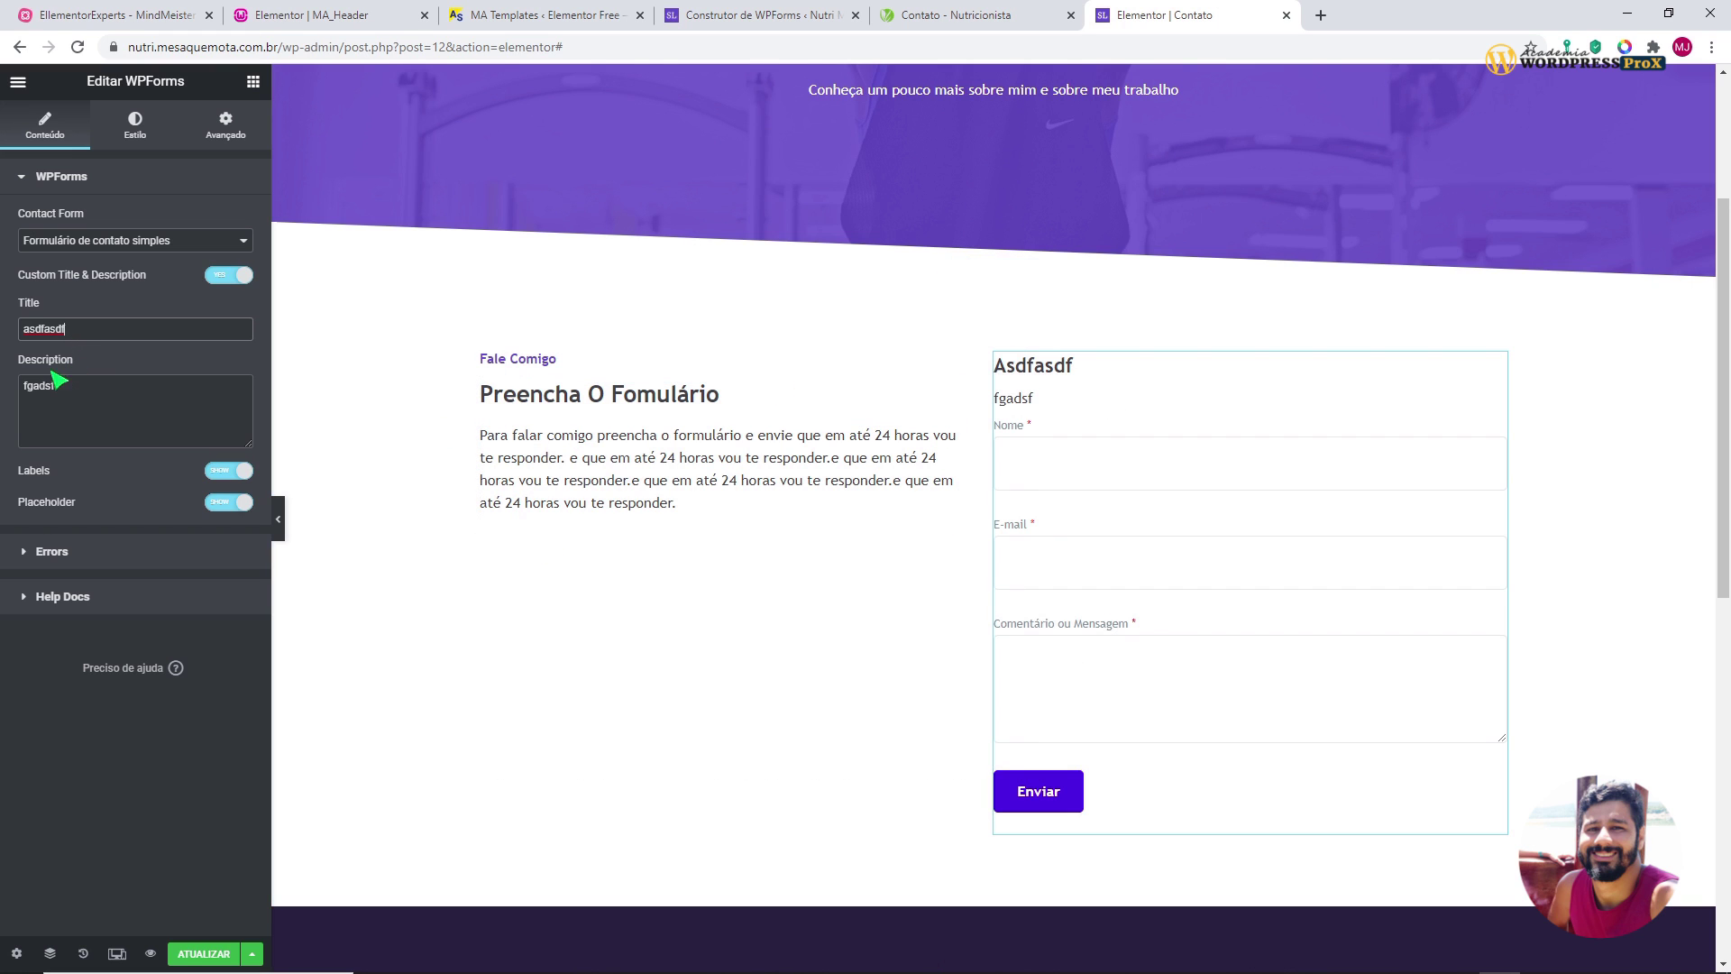
- Clear the form widget's test title and description and turn off Custom Title & Description
{"action": "double_click", "coordinate": [83, 331]}
{"action": "key", "text": "BackSpace"}
{"action": "double_click", "coordinate": [82, 401]}
{"action": "key", "text": "BackSpace"}
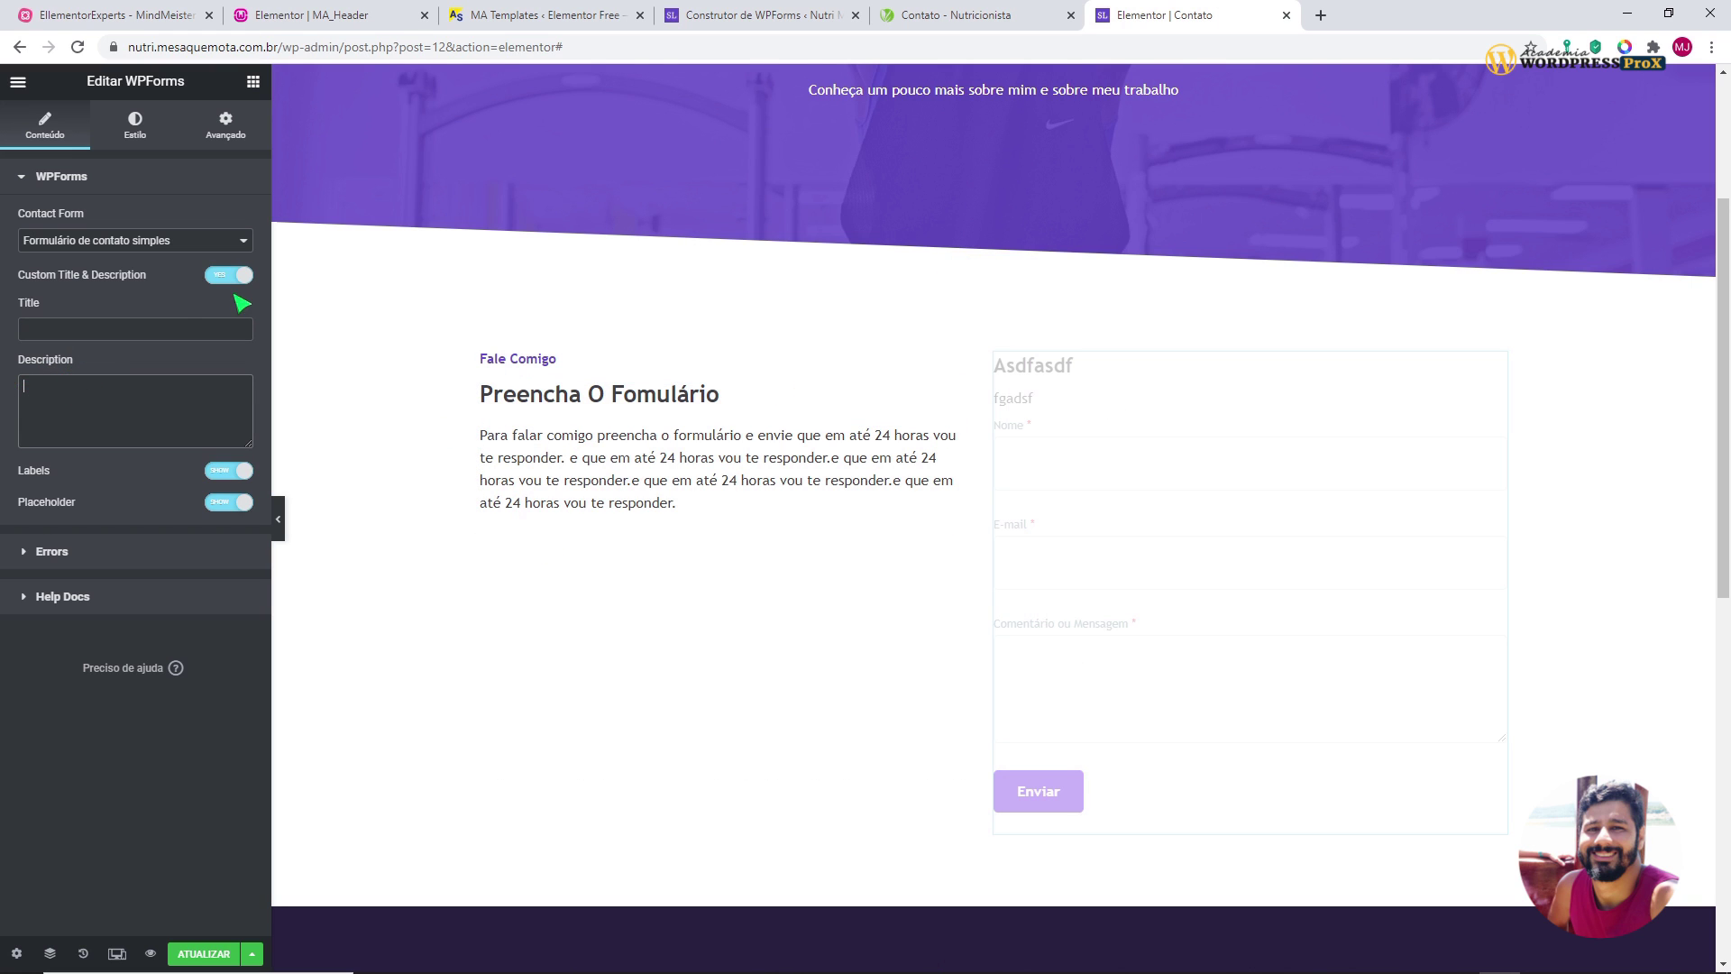
{"action": "left_click", "coordinate": [222, 278]}
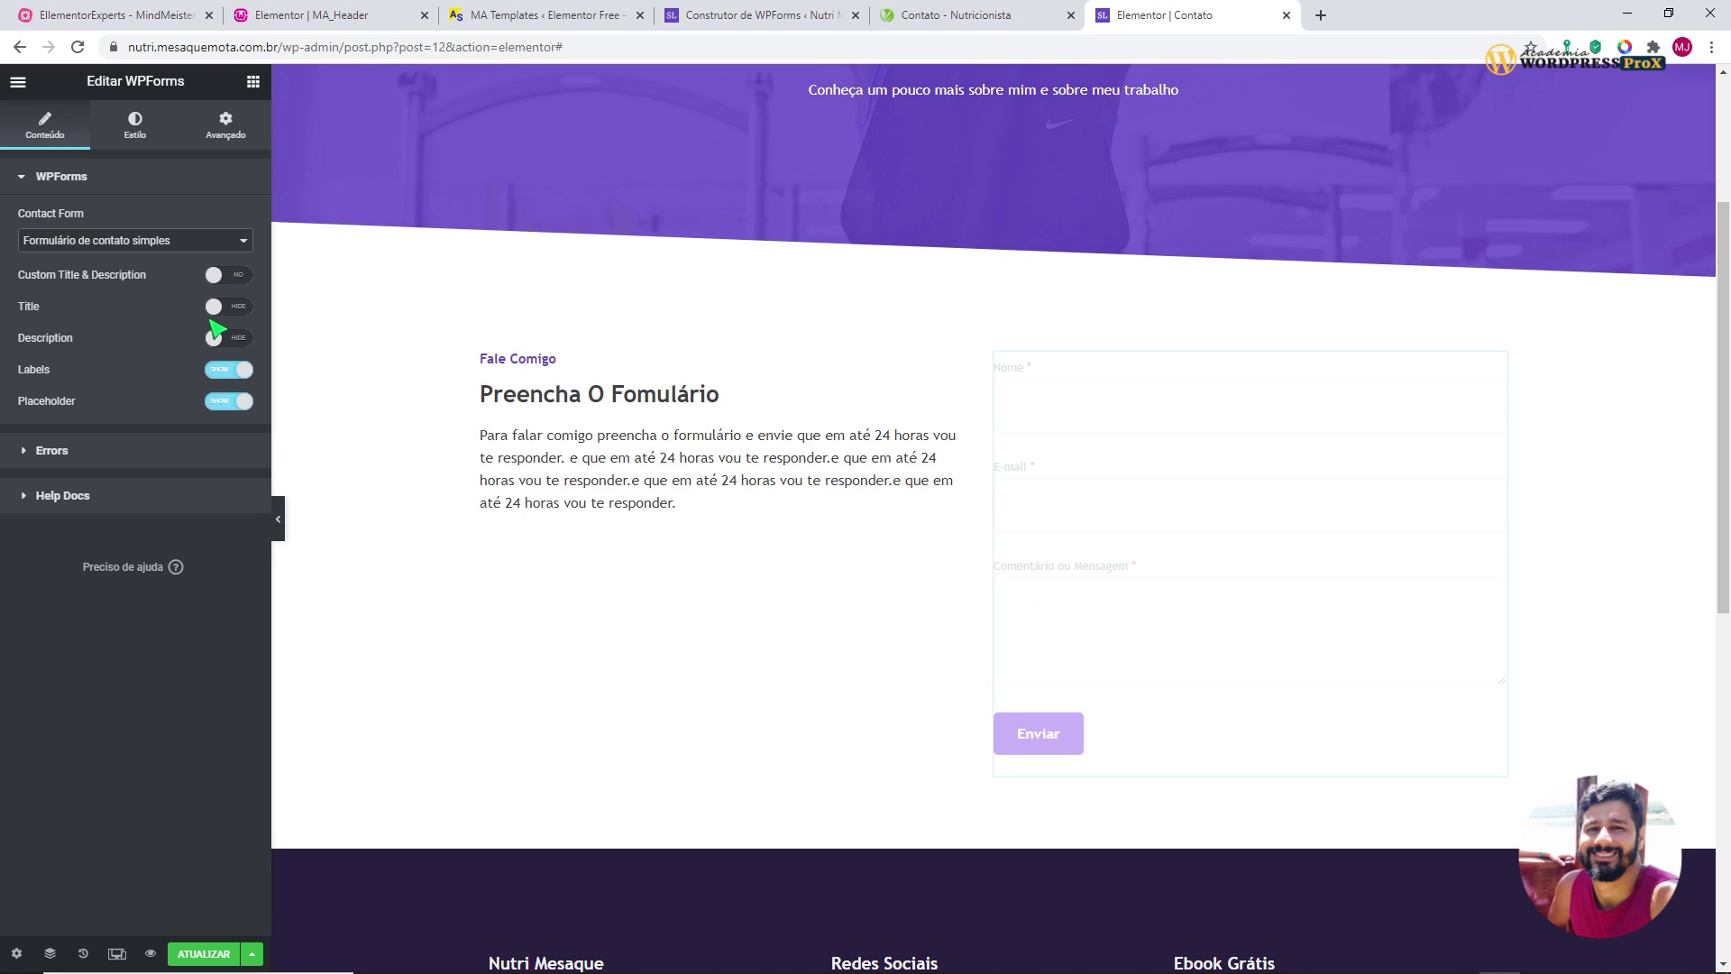
- Try showing the form's title, check the form name in the WPForms builder's general settings, and hide the title again
{"action": "left_click", "coordinate": [236, 311]}
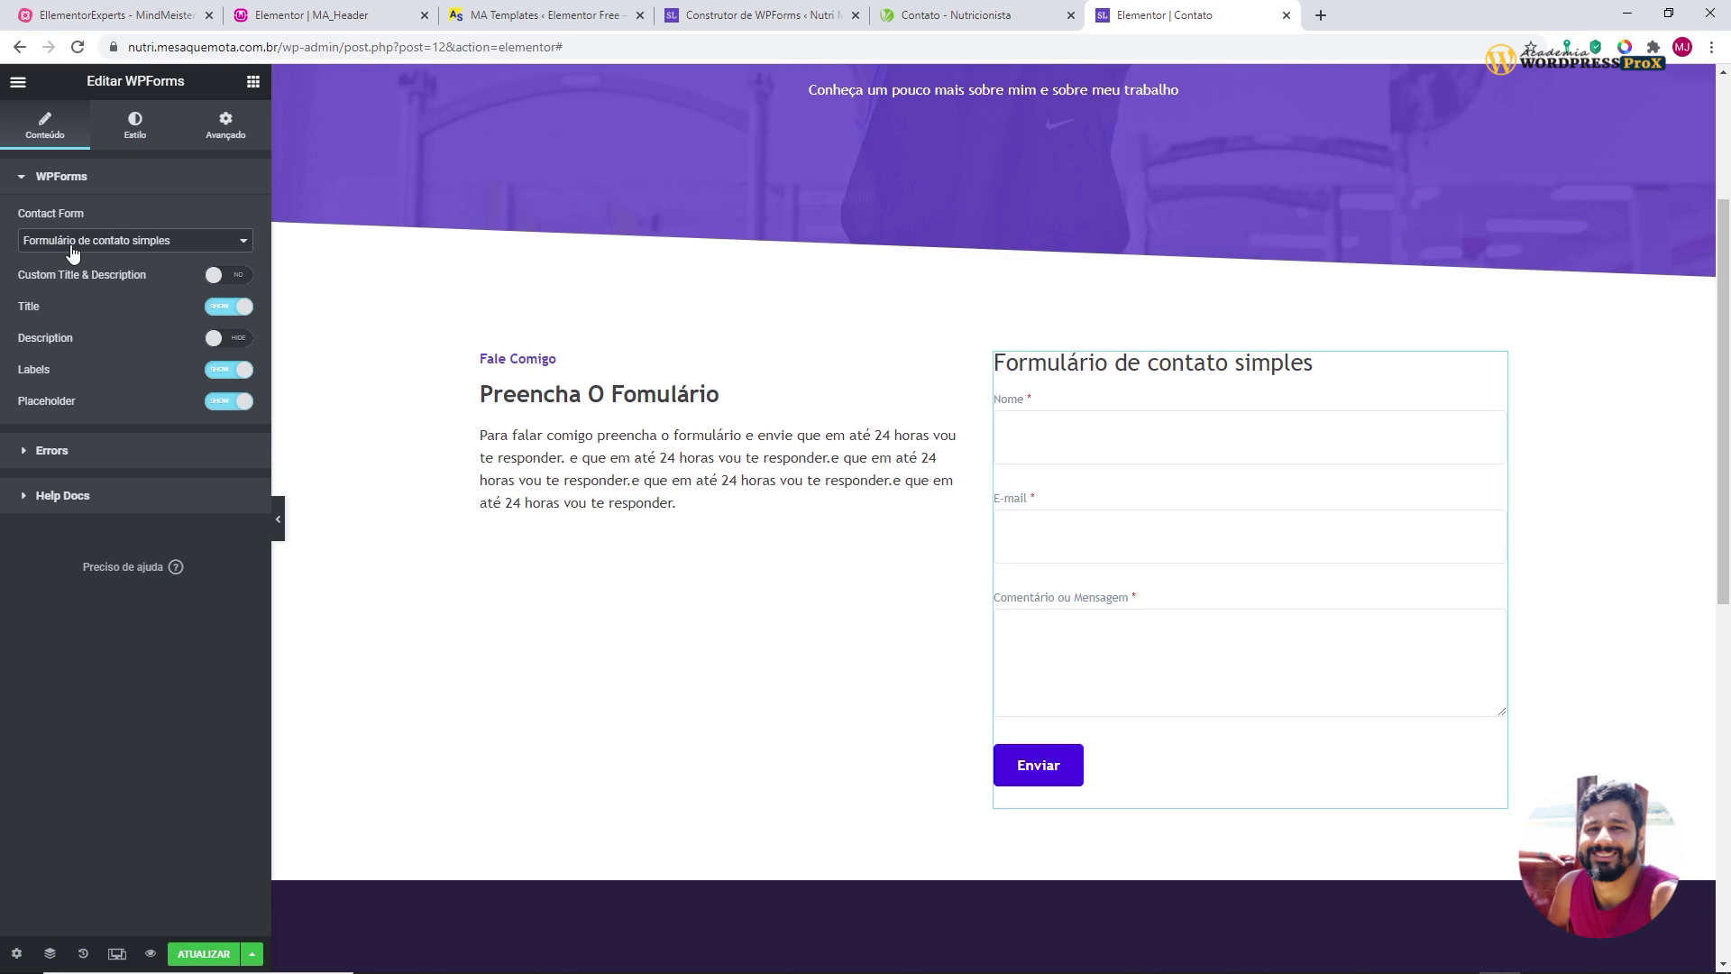
{"action": "left_click", "coordinate": [711, 19]}
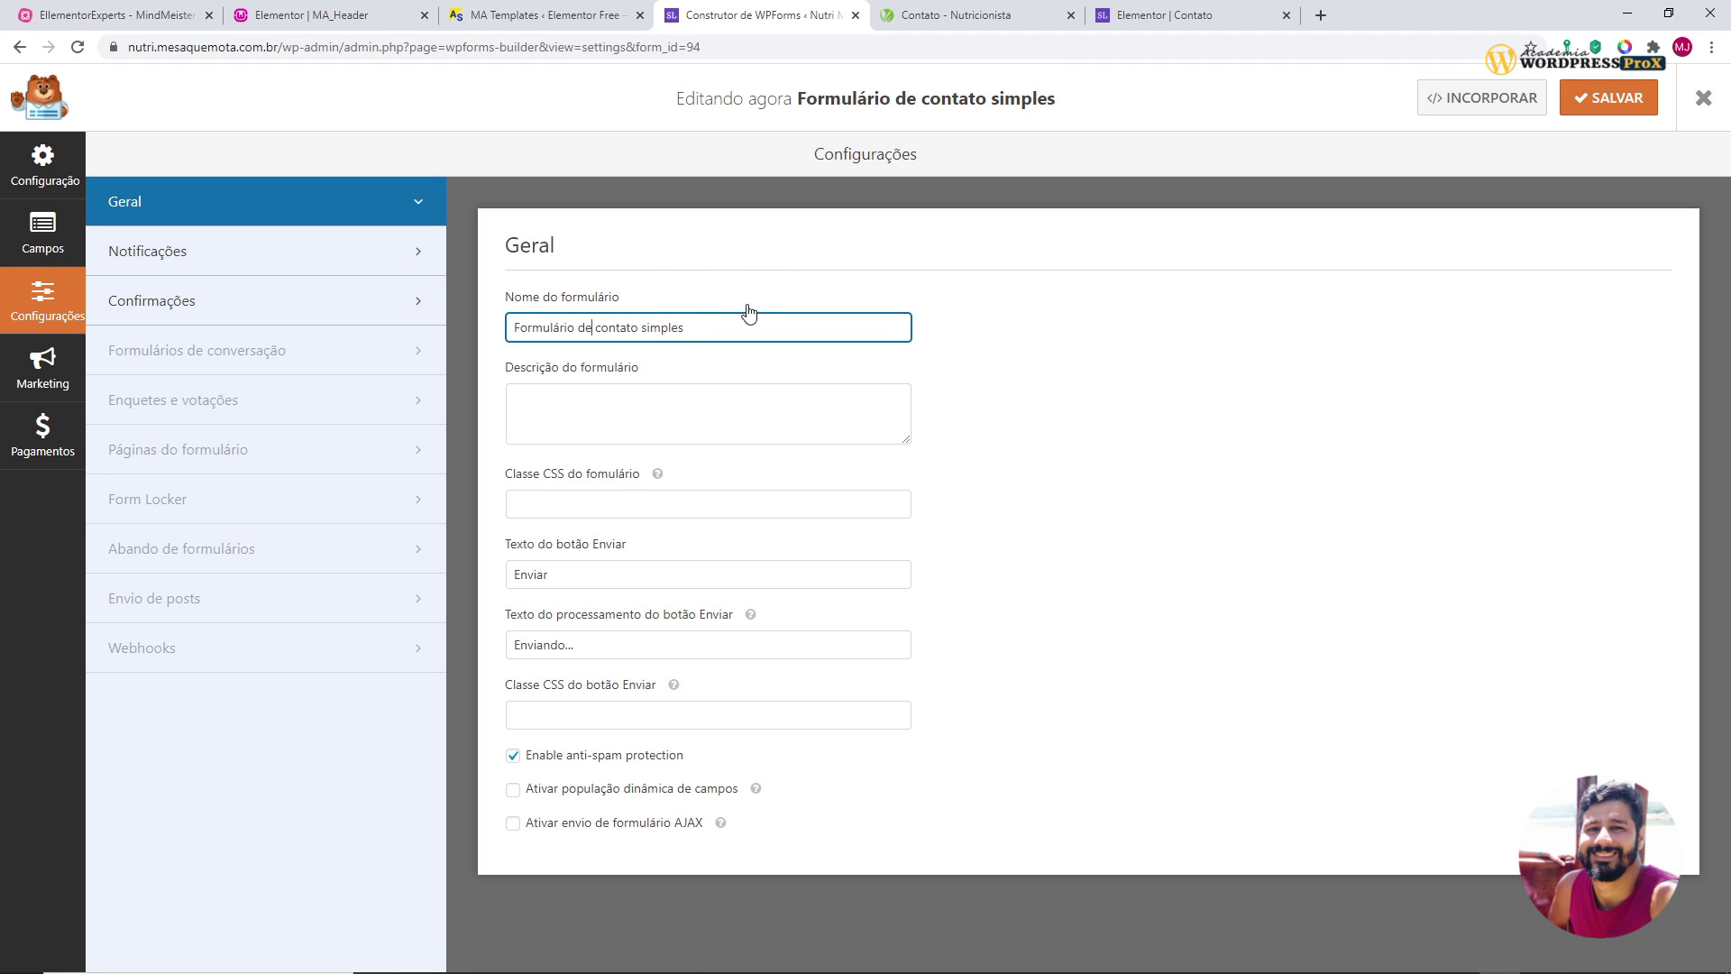
{"action": "left_click", "coordinate": [1177, 18]}
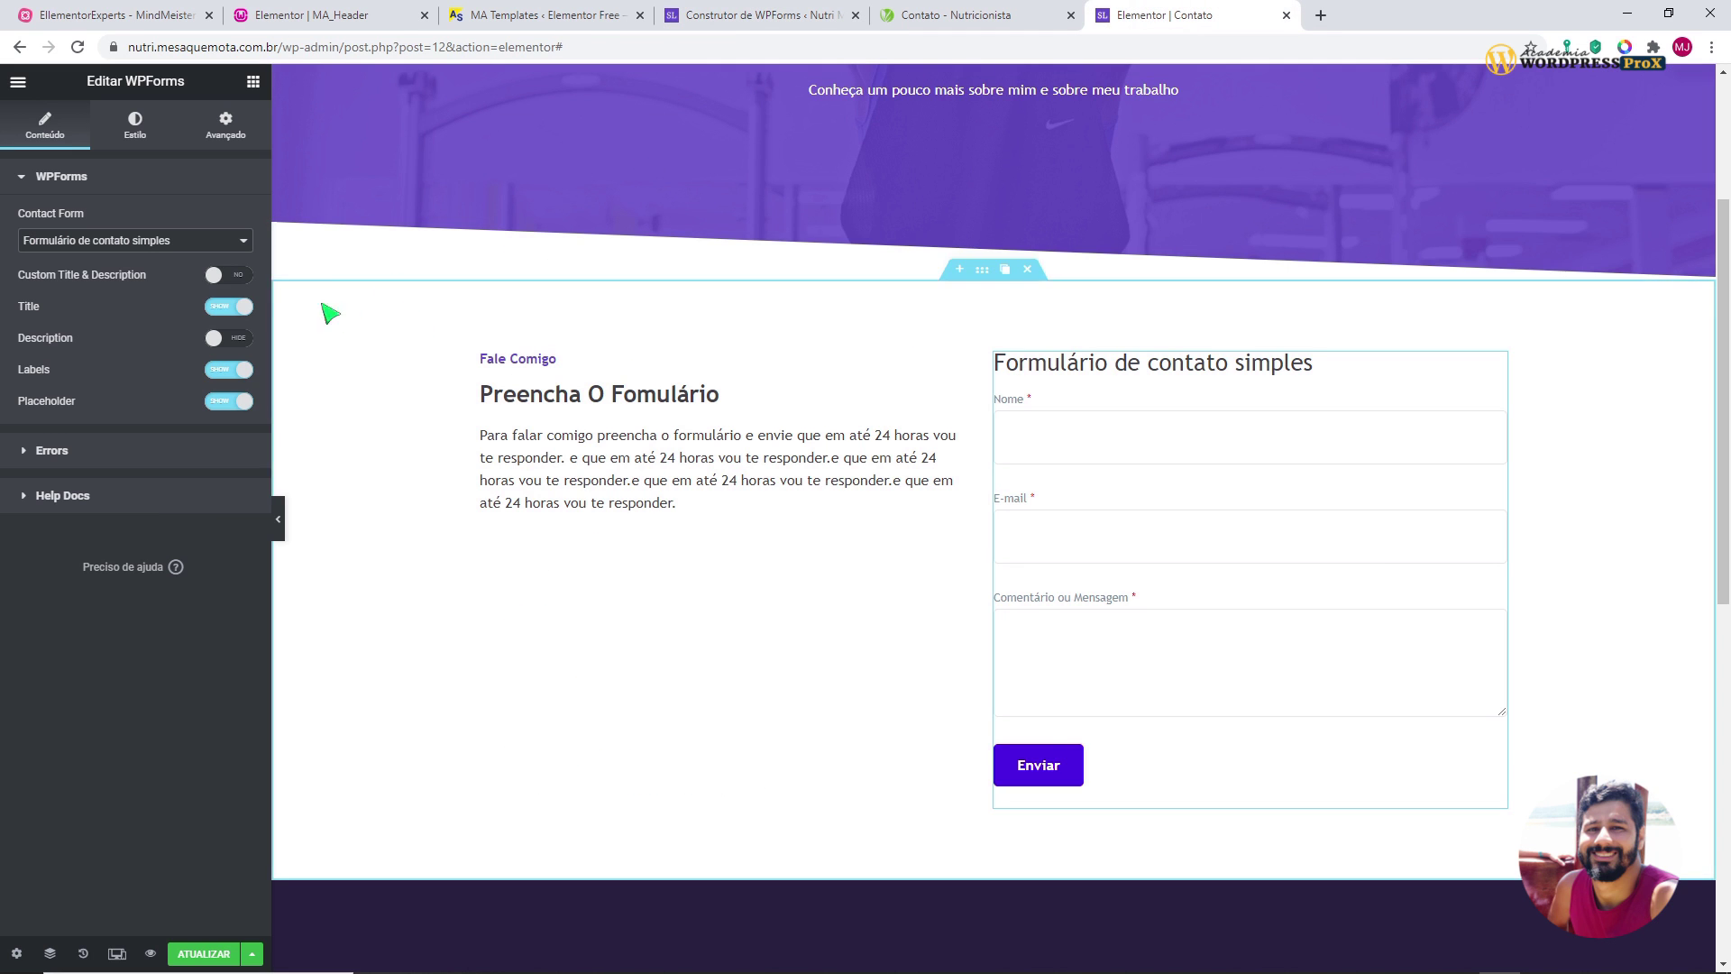
{"action": "left_click", "coordinate": [222, 311]}
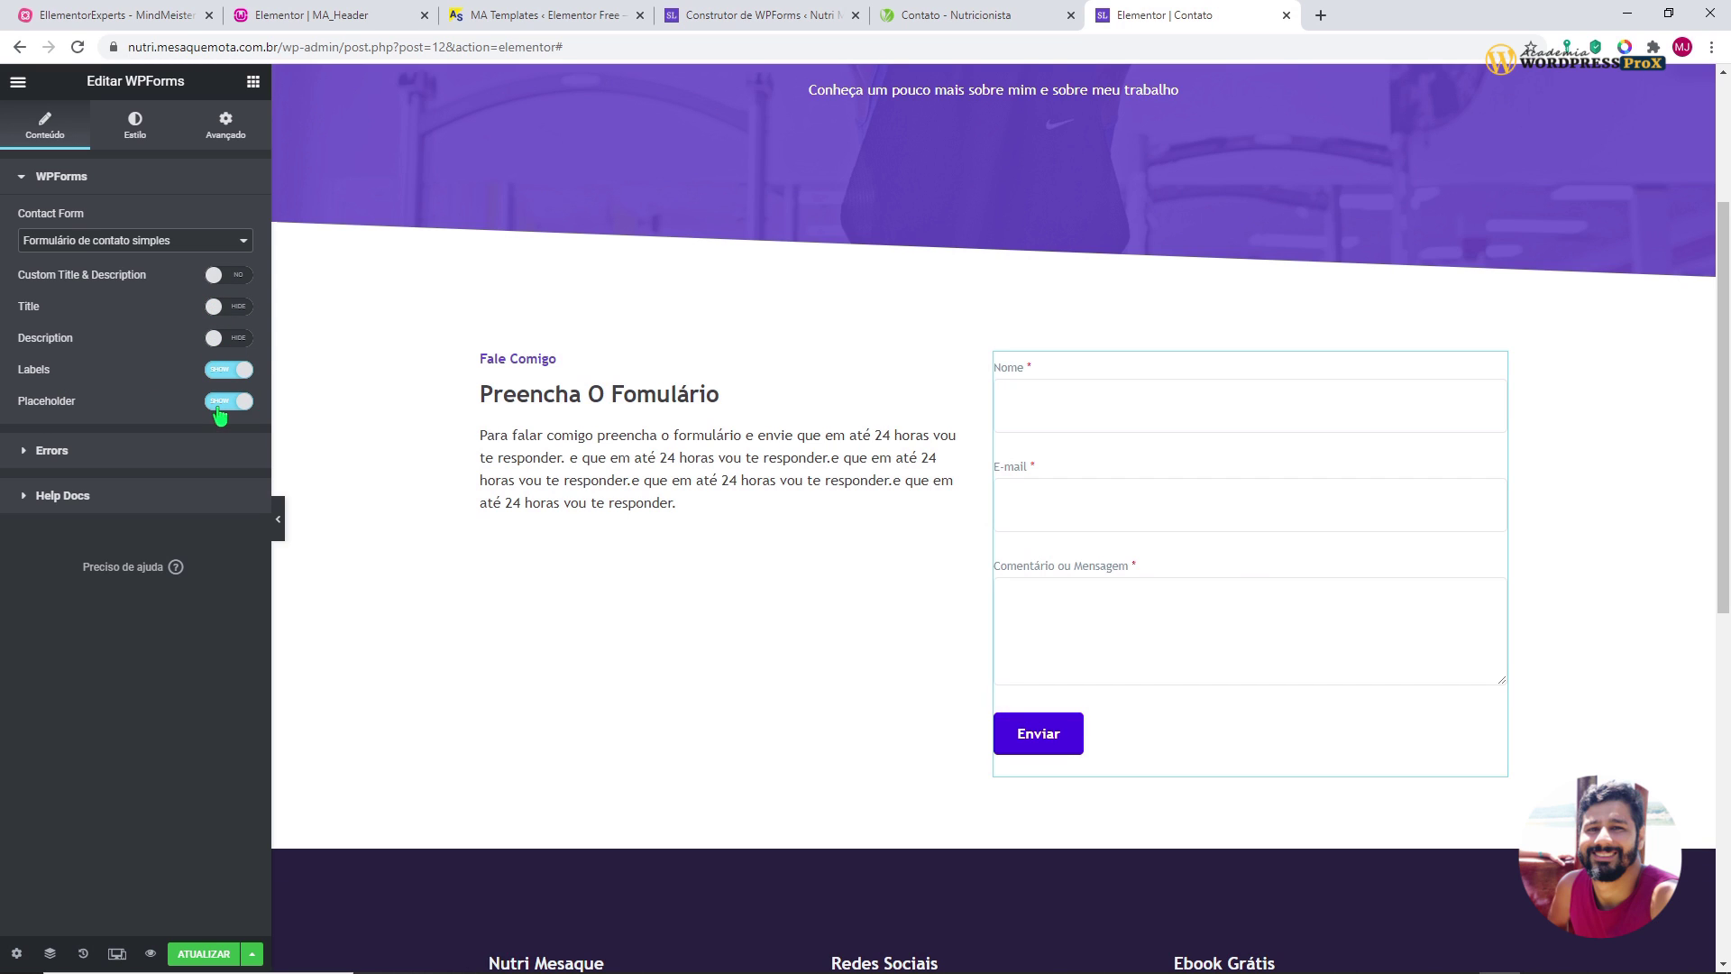
- Try hiding the form's labels and its placeholders, turning each one back on
{"action": "left_click", "coordinate": [216, 372]}
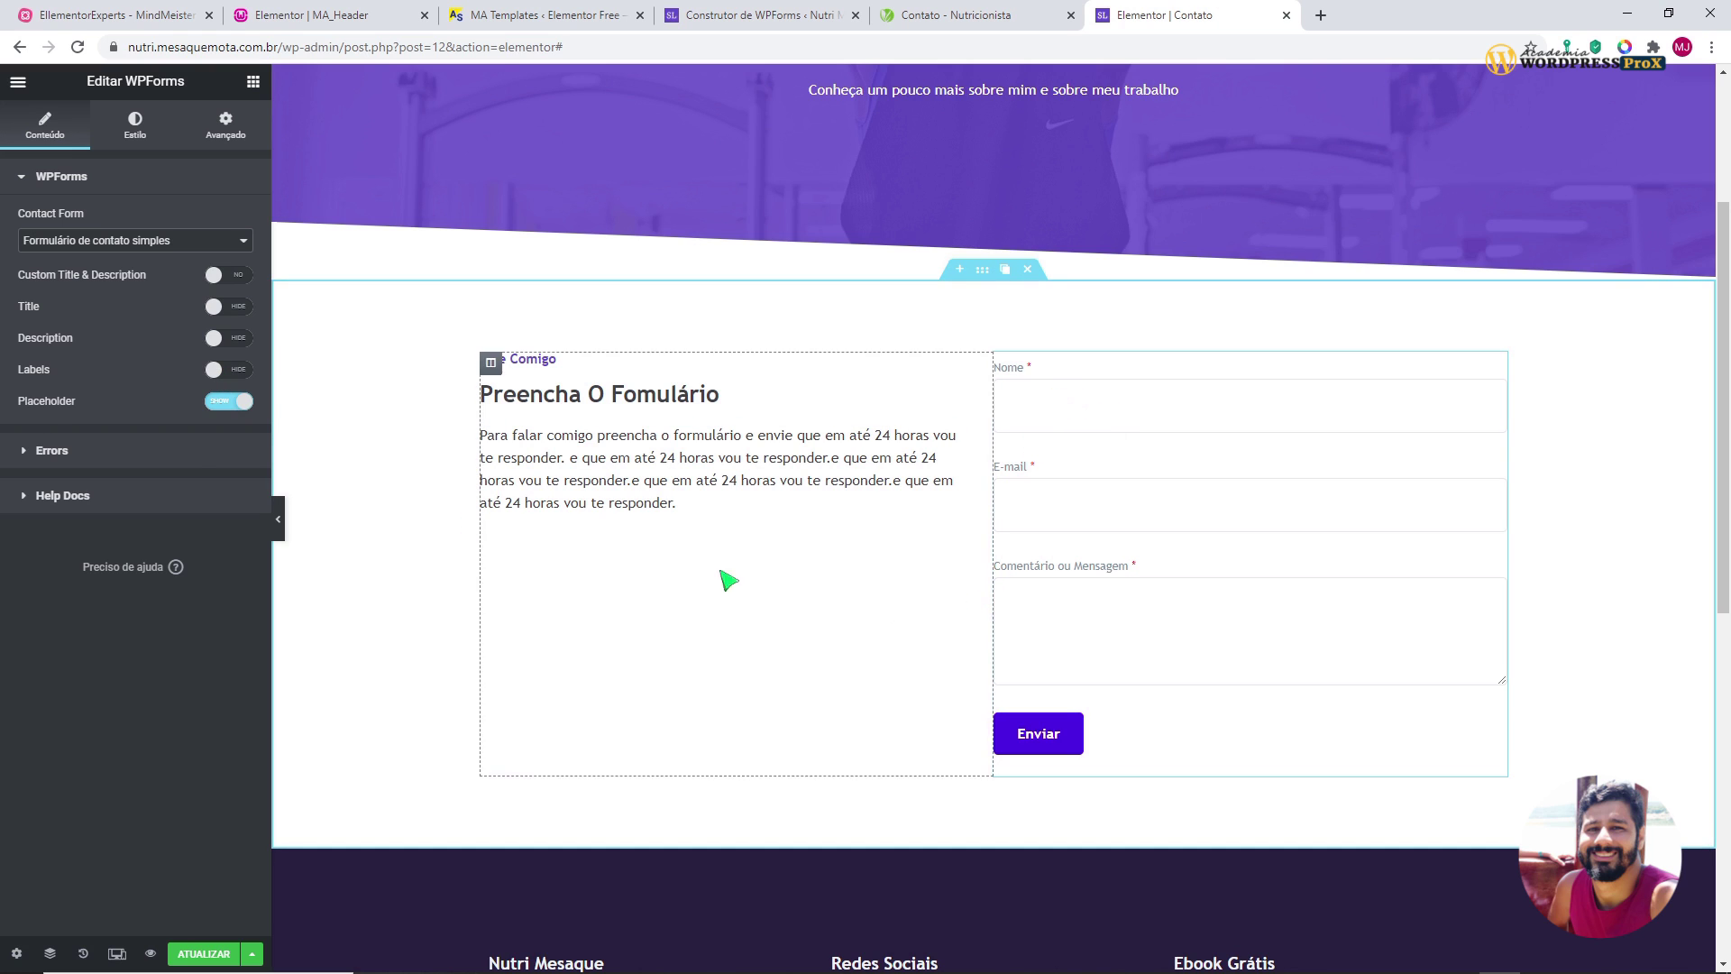
{"action": "left_click", "coordinate": [214, 371]}
{"action": "left_click", "coordinate": [228, 404]}
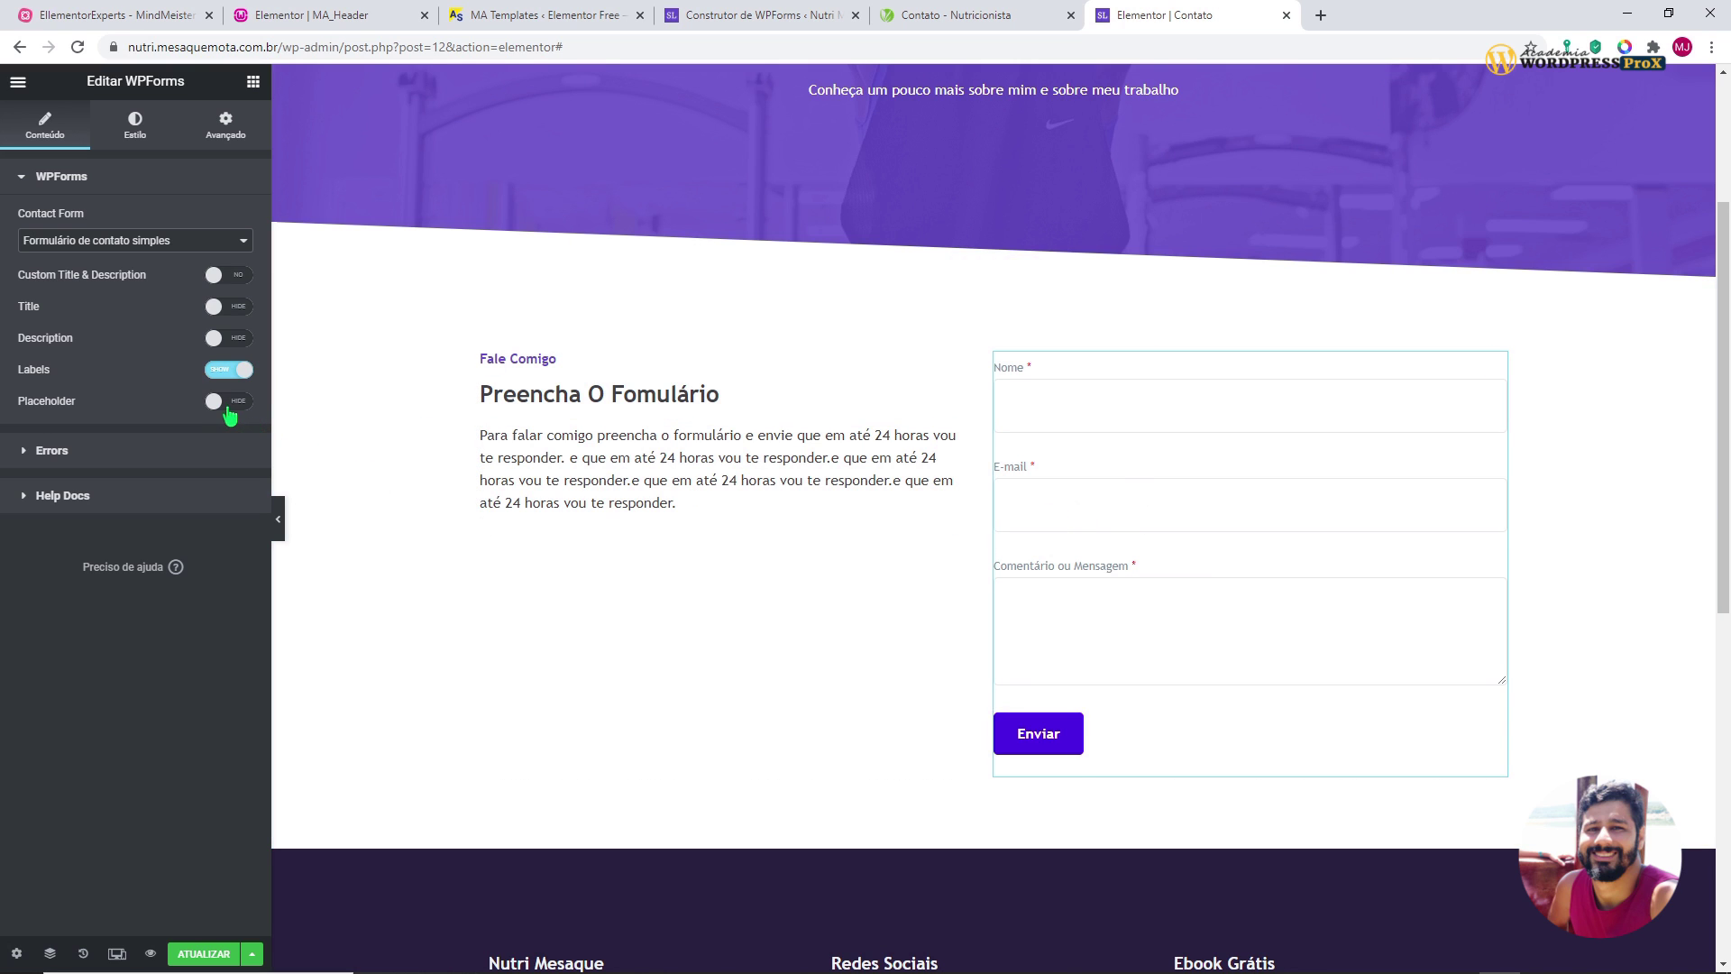
{"action": "left_click", "coordinate": [228, 404]}
- Check the form widget's error message setting and help docs, and preview the section without the editing panel
{"action": "left_click", "coordinate": [63, 453]}
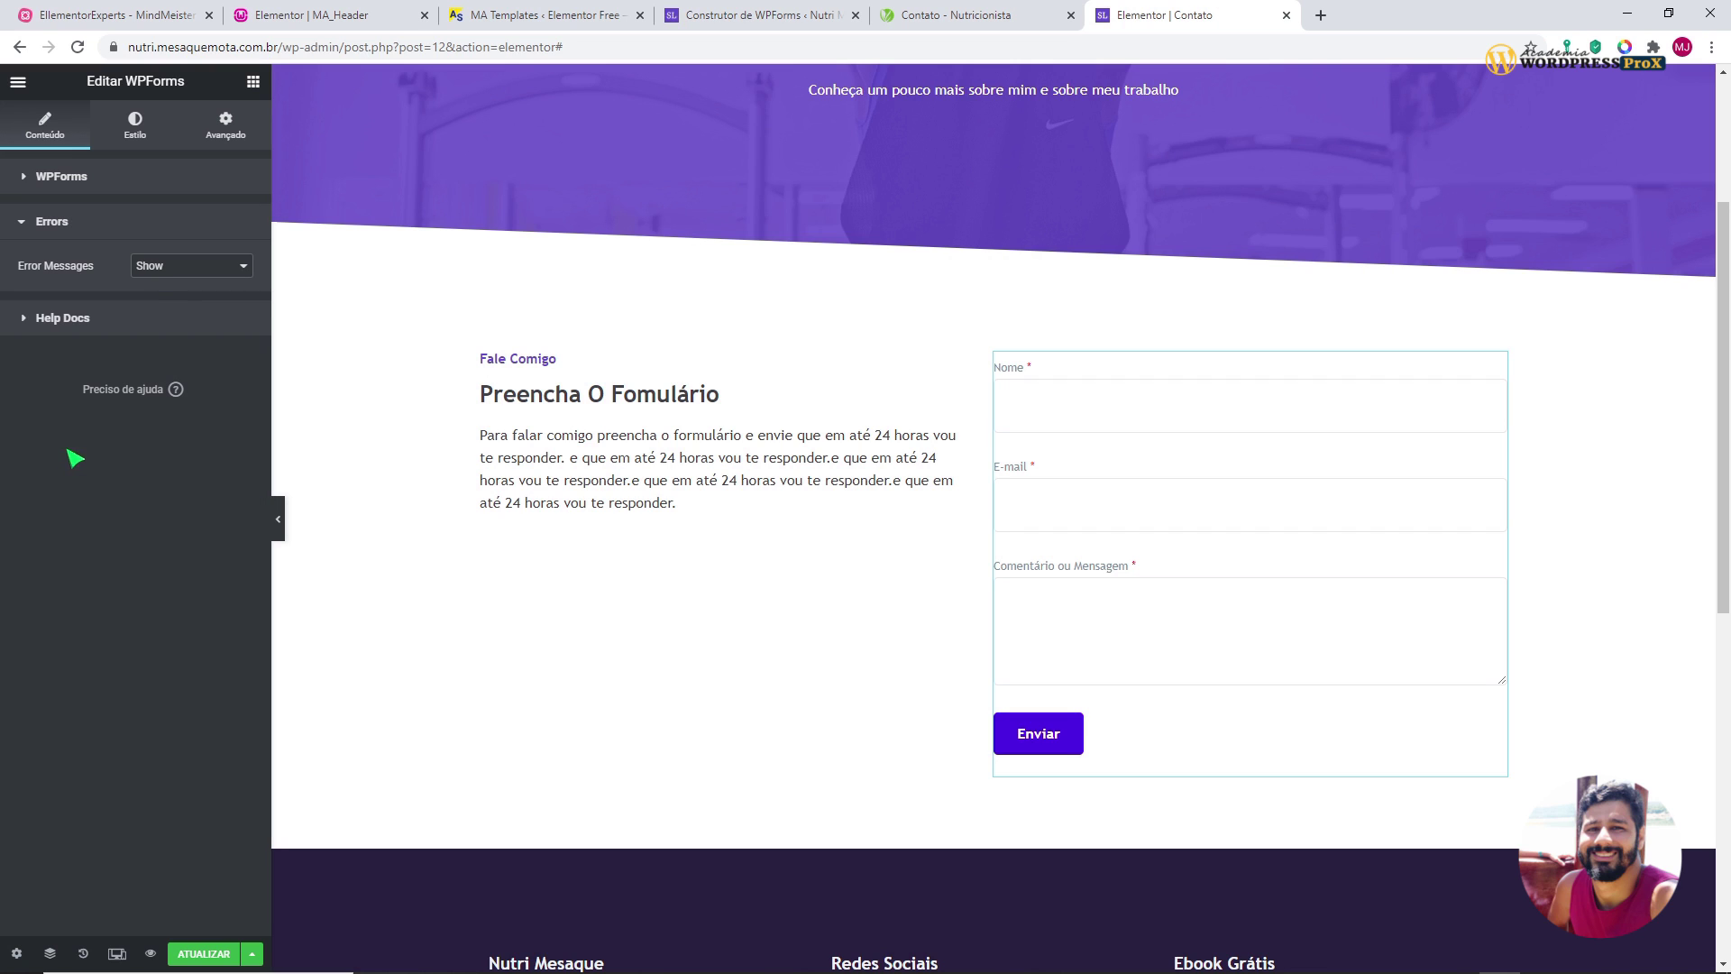
{"action": "left_click", "coordinate": [190, 266]}
{"action": "left_click", "coordinate": [56, 319]}
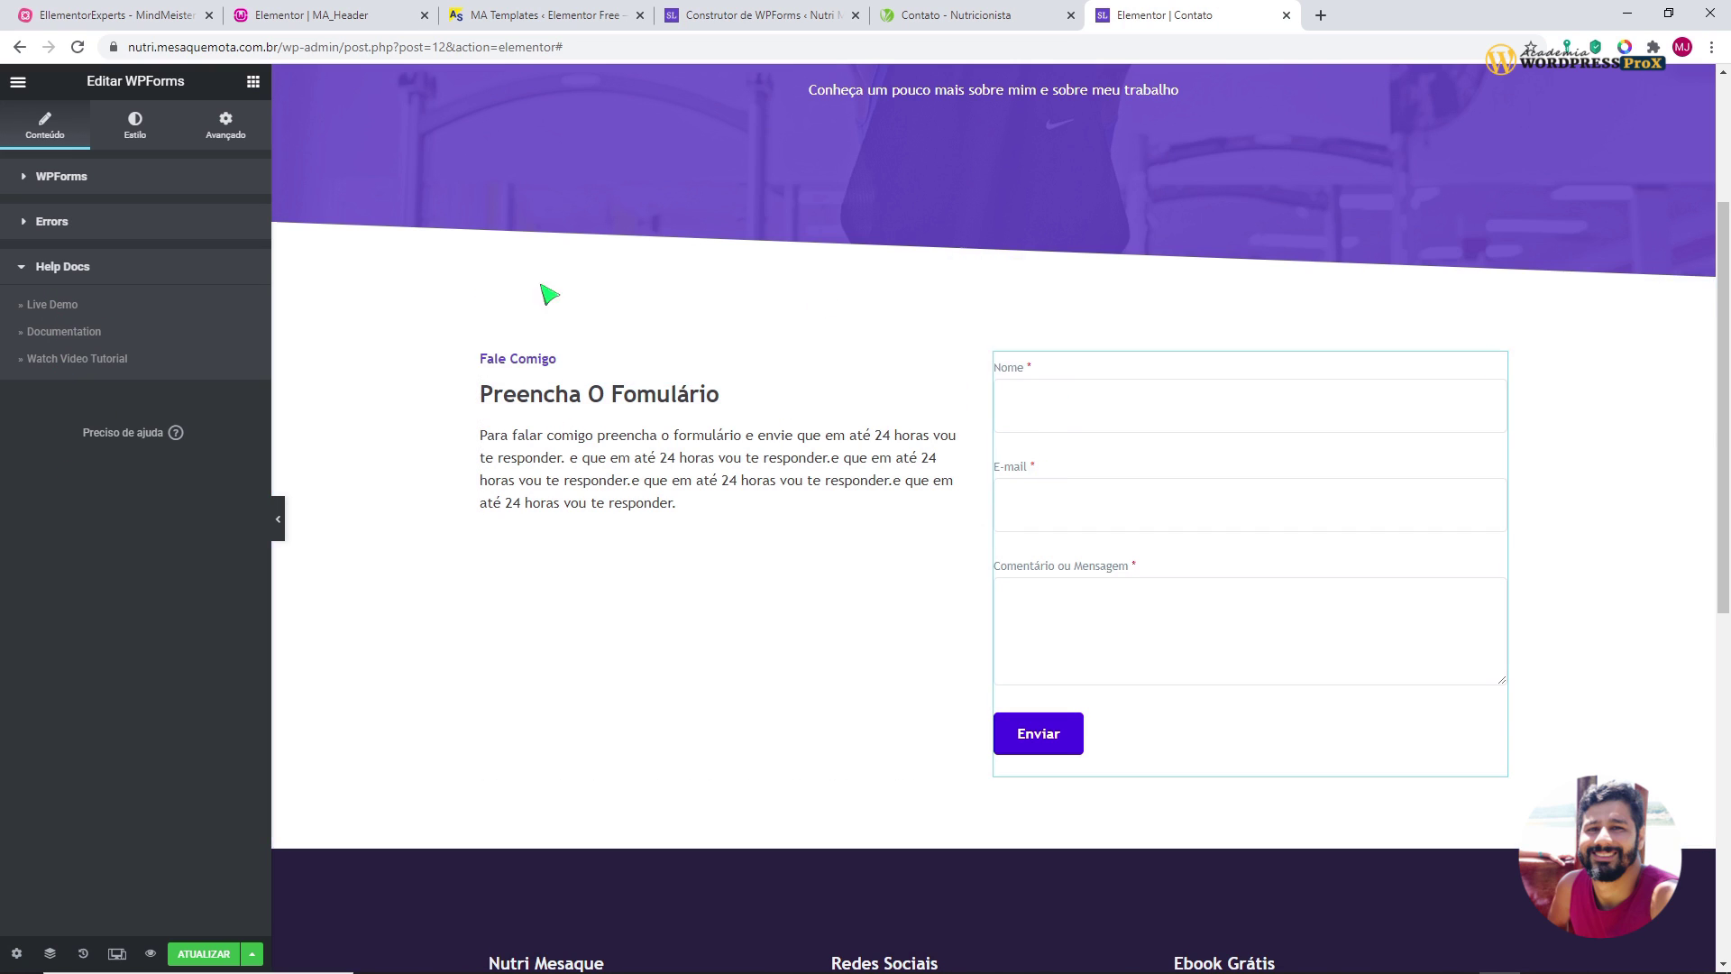
{"action": "left_click", "coordinate": [279, 523]}
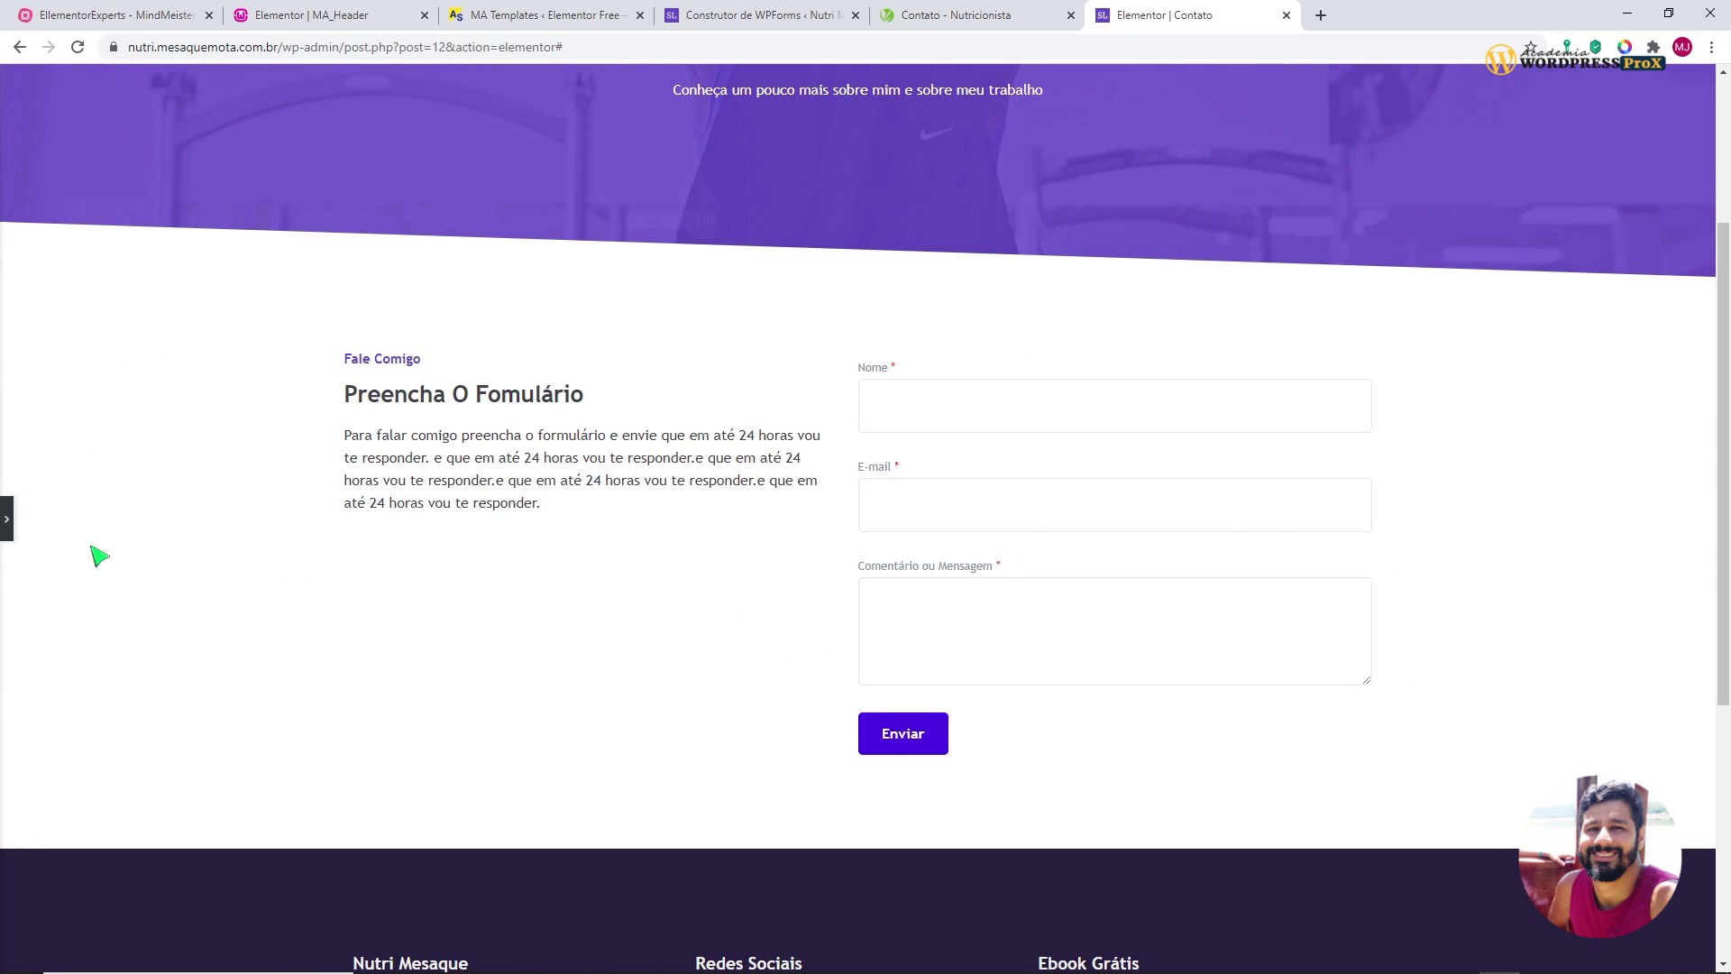
{"action": "left_click", "coordinate": [6, 523]}
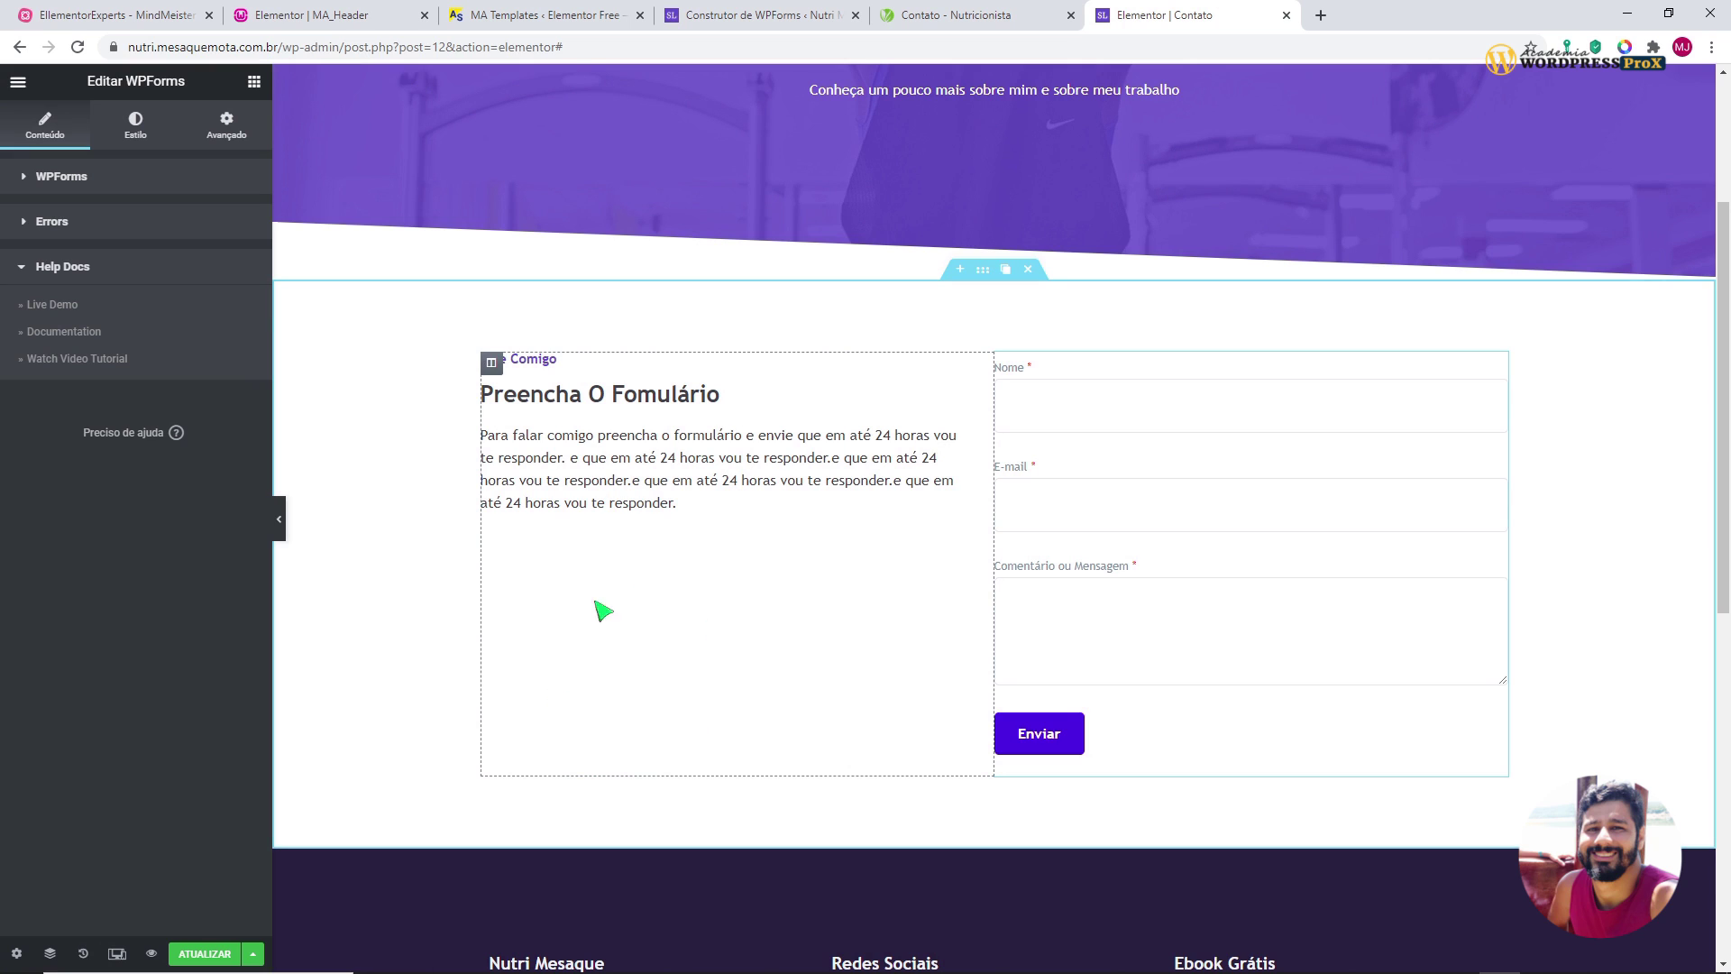
- Set the vertical alignment of the column containing the "Preencha O Fomulário" text to Meio and preview the section
{"action": "right_click", "coordinate": [495, 363]}
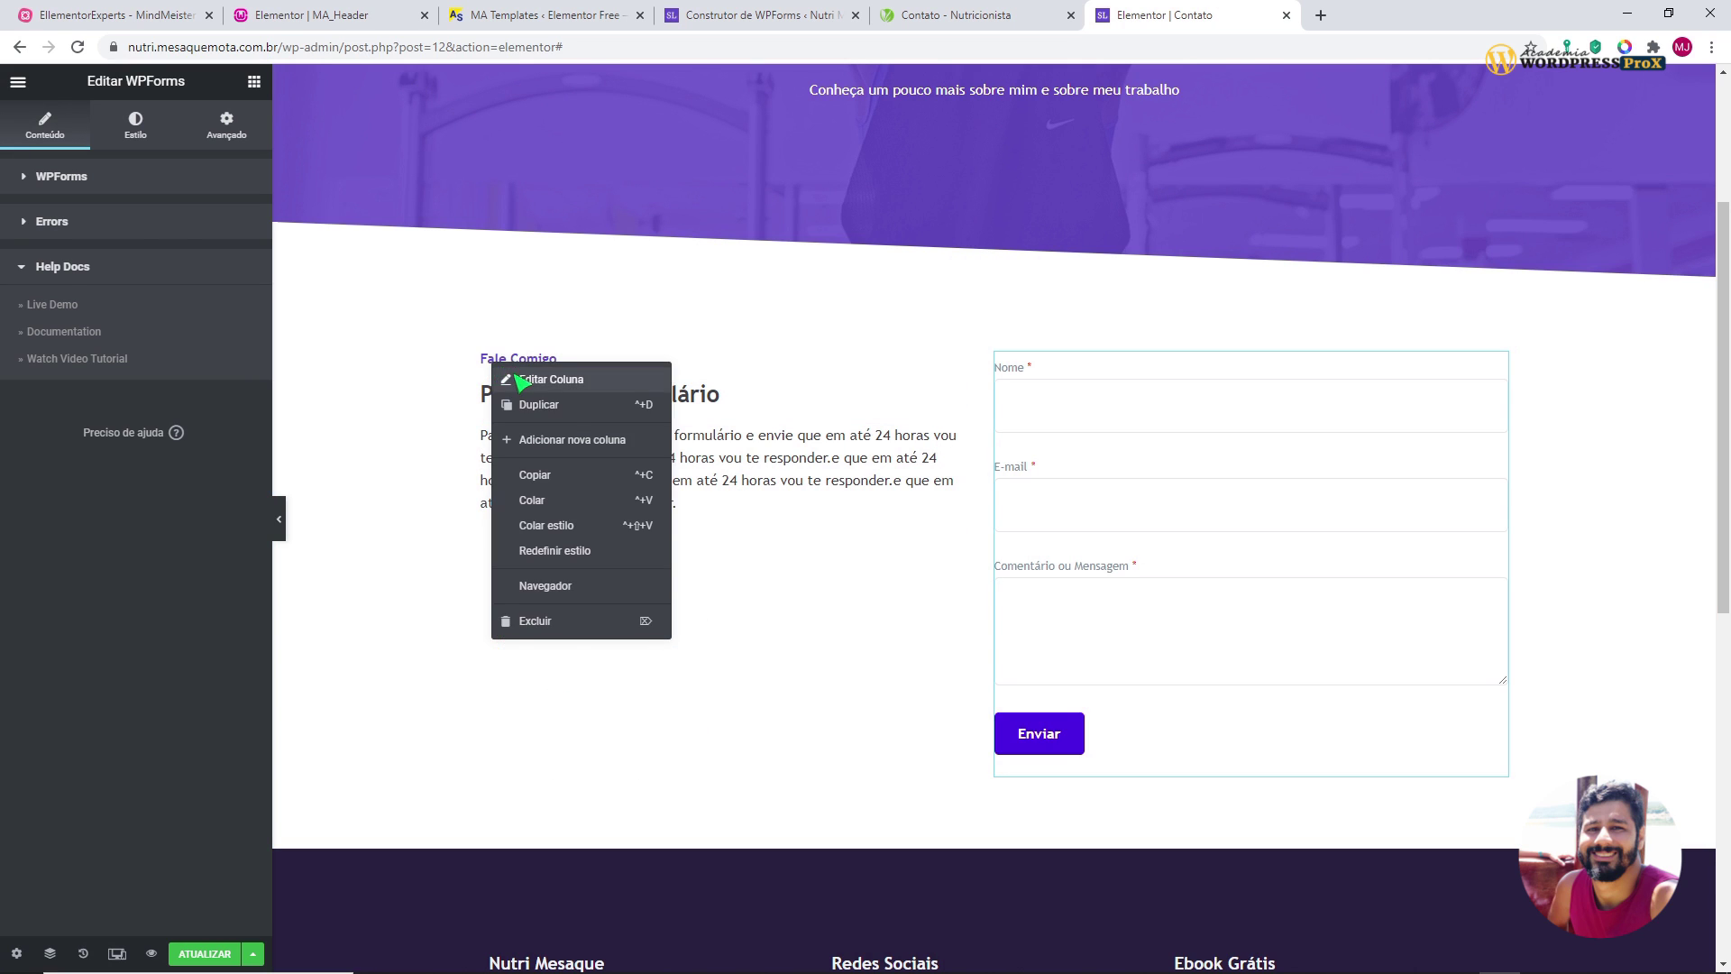
{"action": "left_click", "coordinate": [519, 378]}
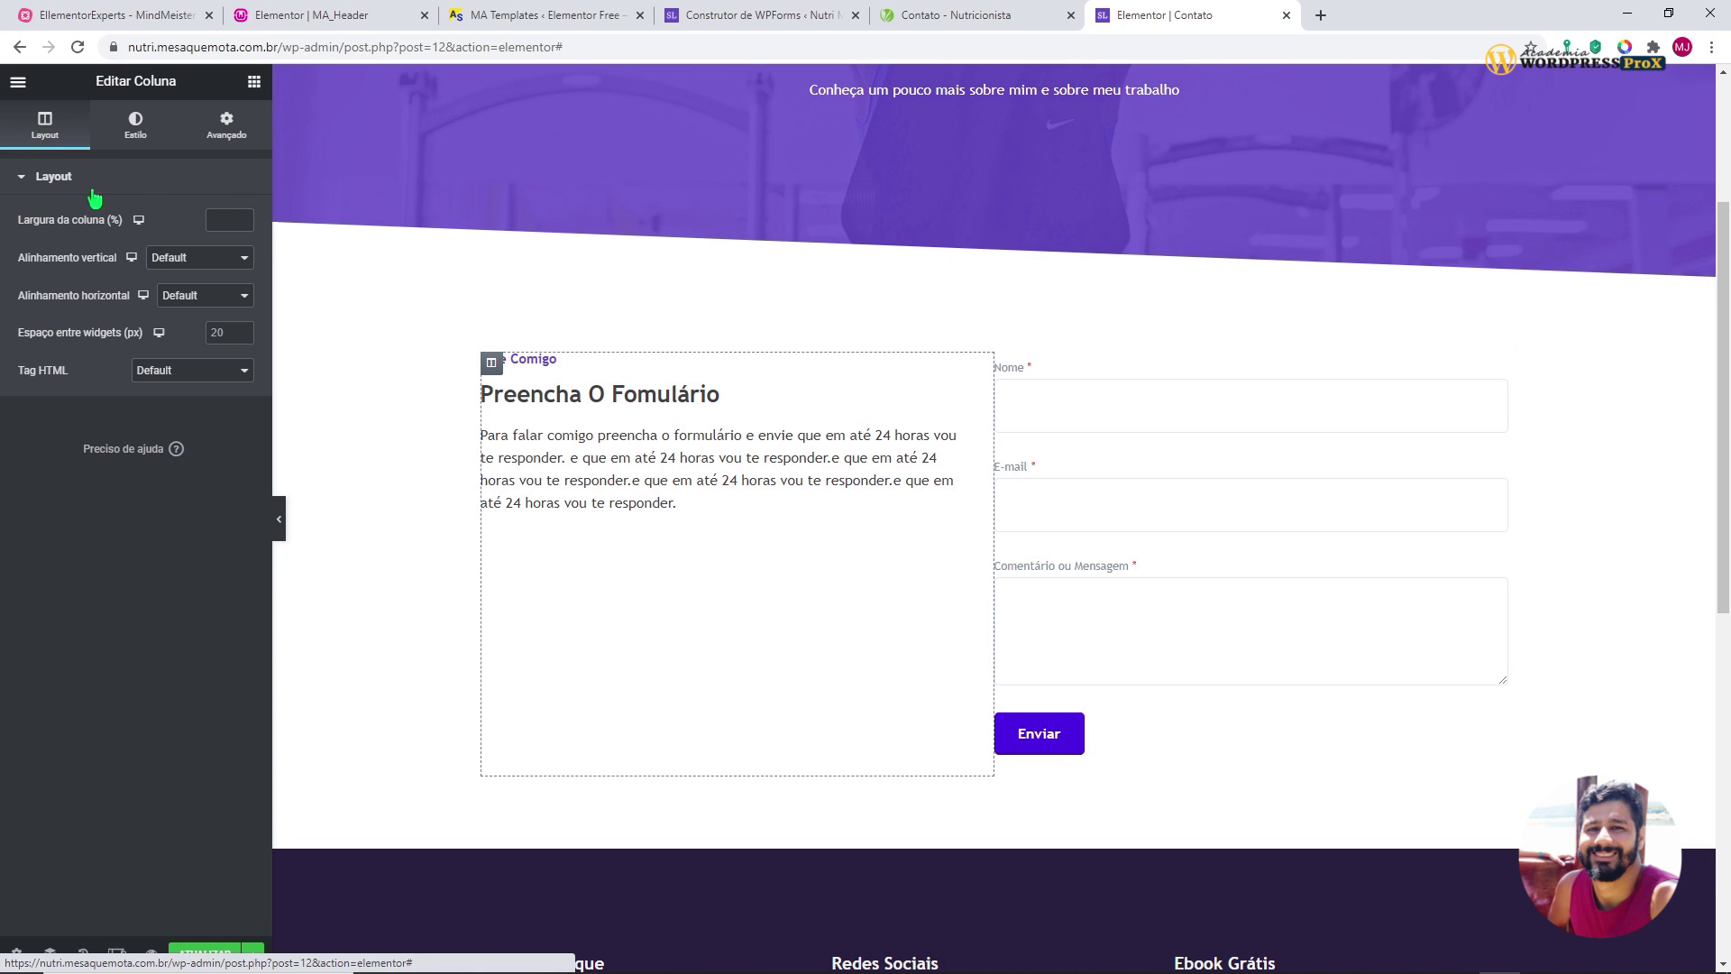
{"action": "left_click", "coordinate": [182, 264]}
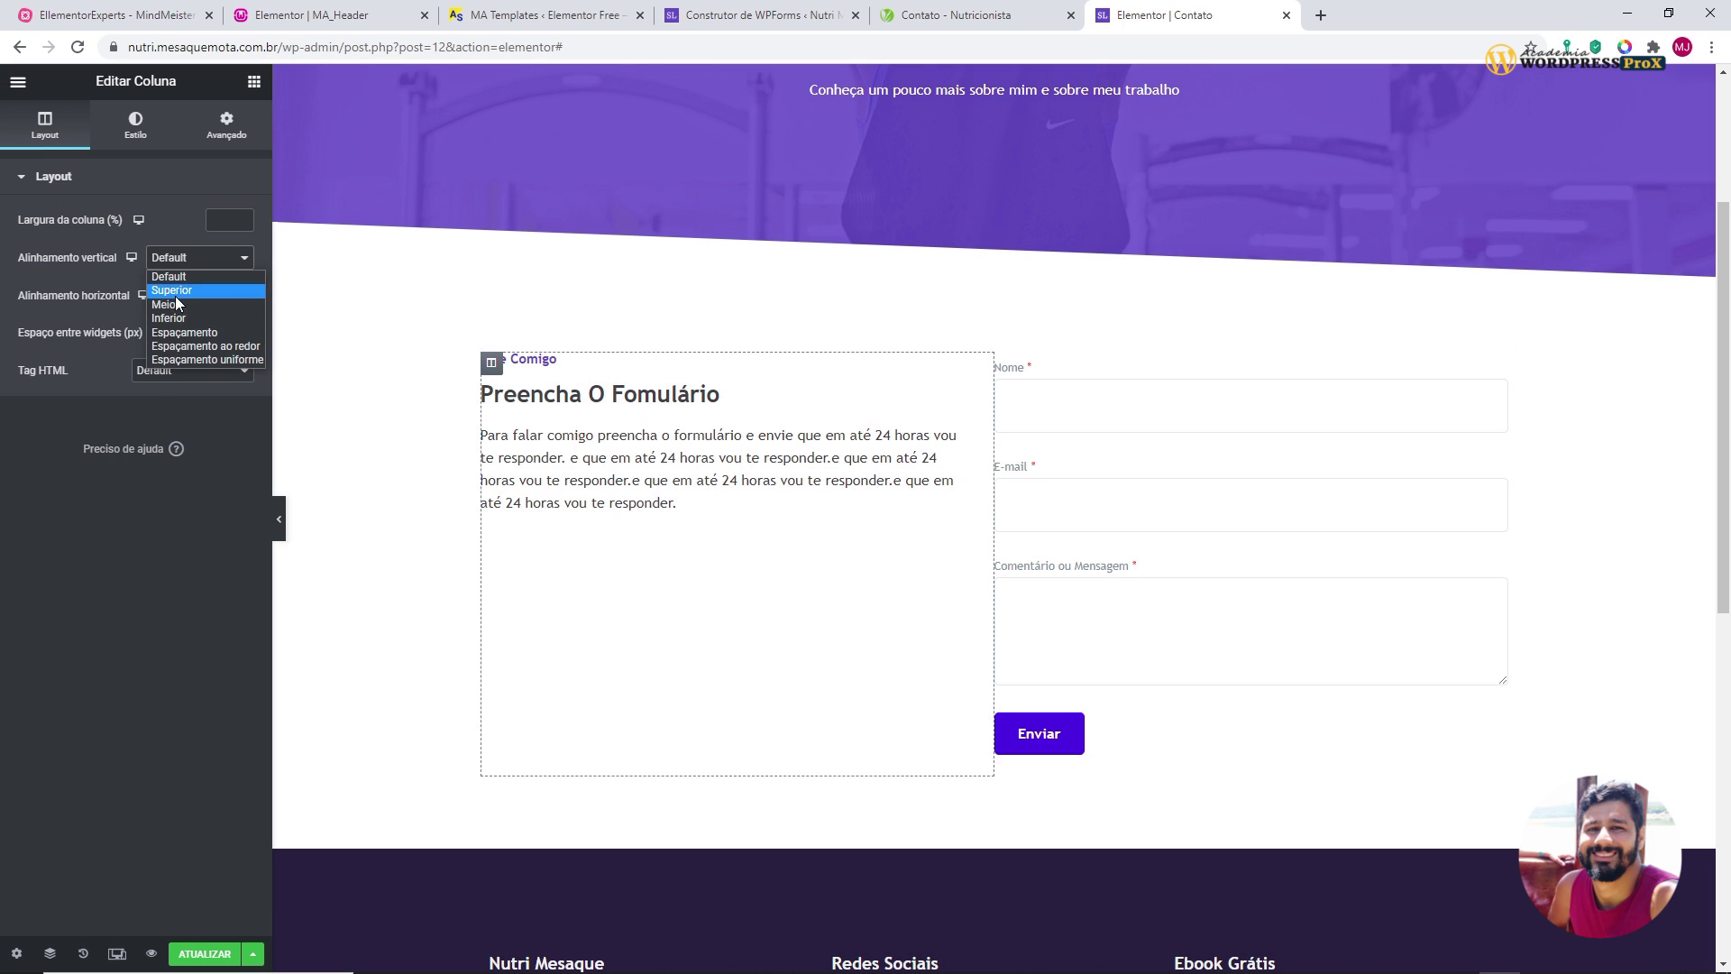
{"action": "left_click", "coordinate": [175, 303]}
{"action": "left_click", "coordinate": [279, 519]}
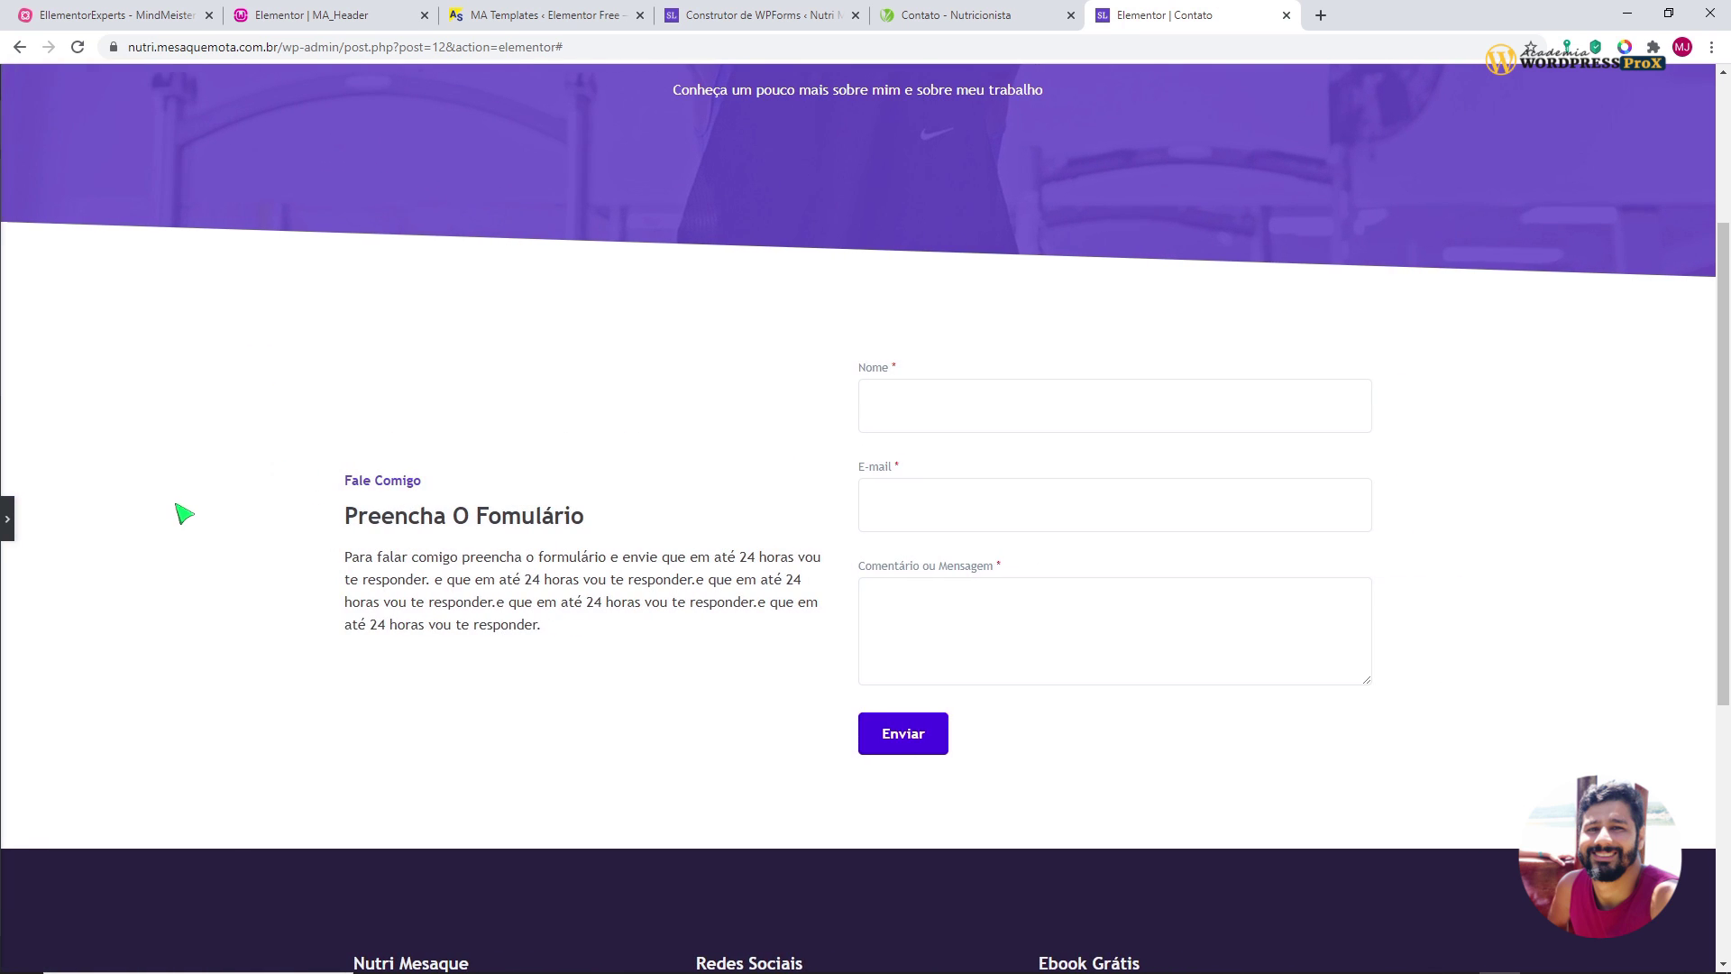
{"action": "left_click", "coordinate": [11, 520]}
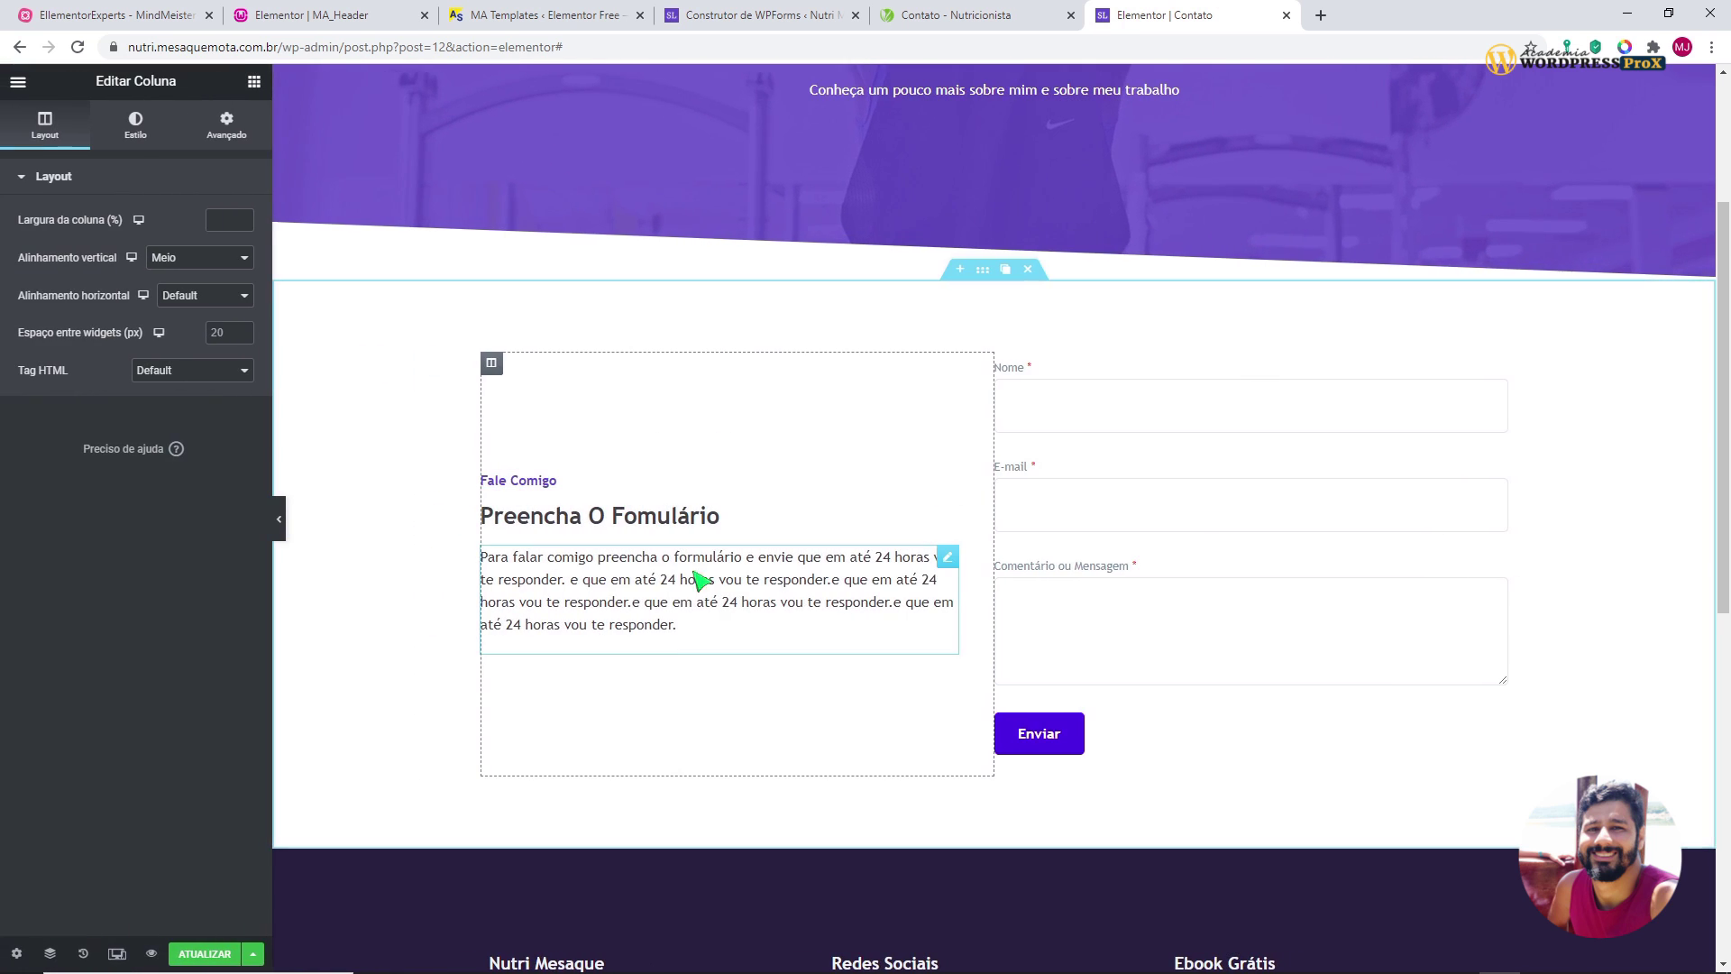
- Add a new line reading "Funcionamento" below the paragraph in the contact text block
{"action": "left_click", "coordinate": [685, 638]}
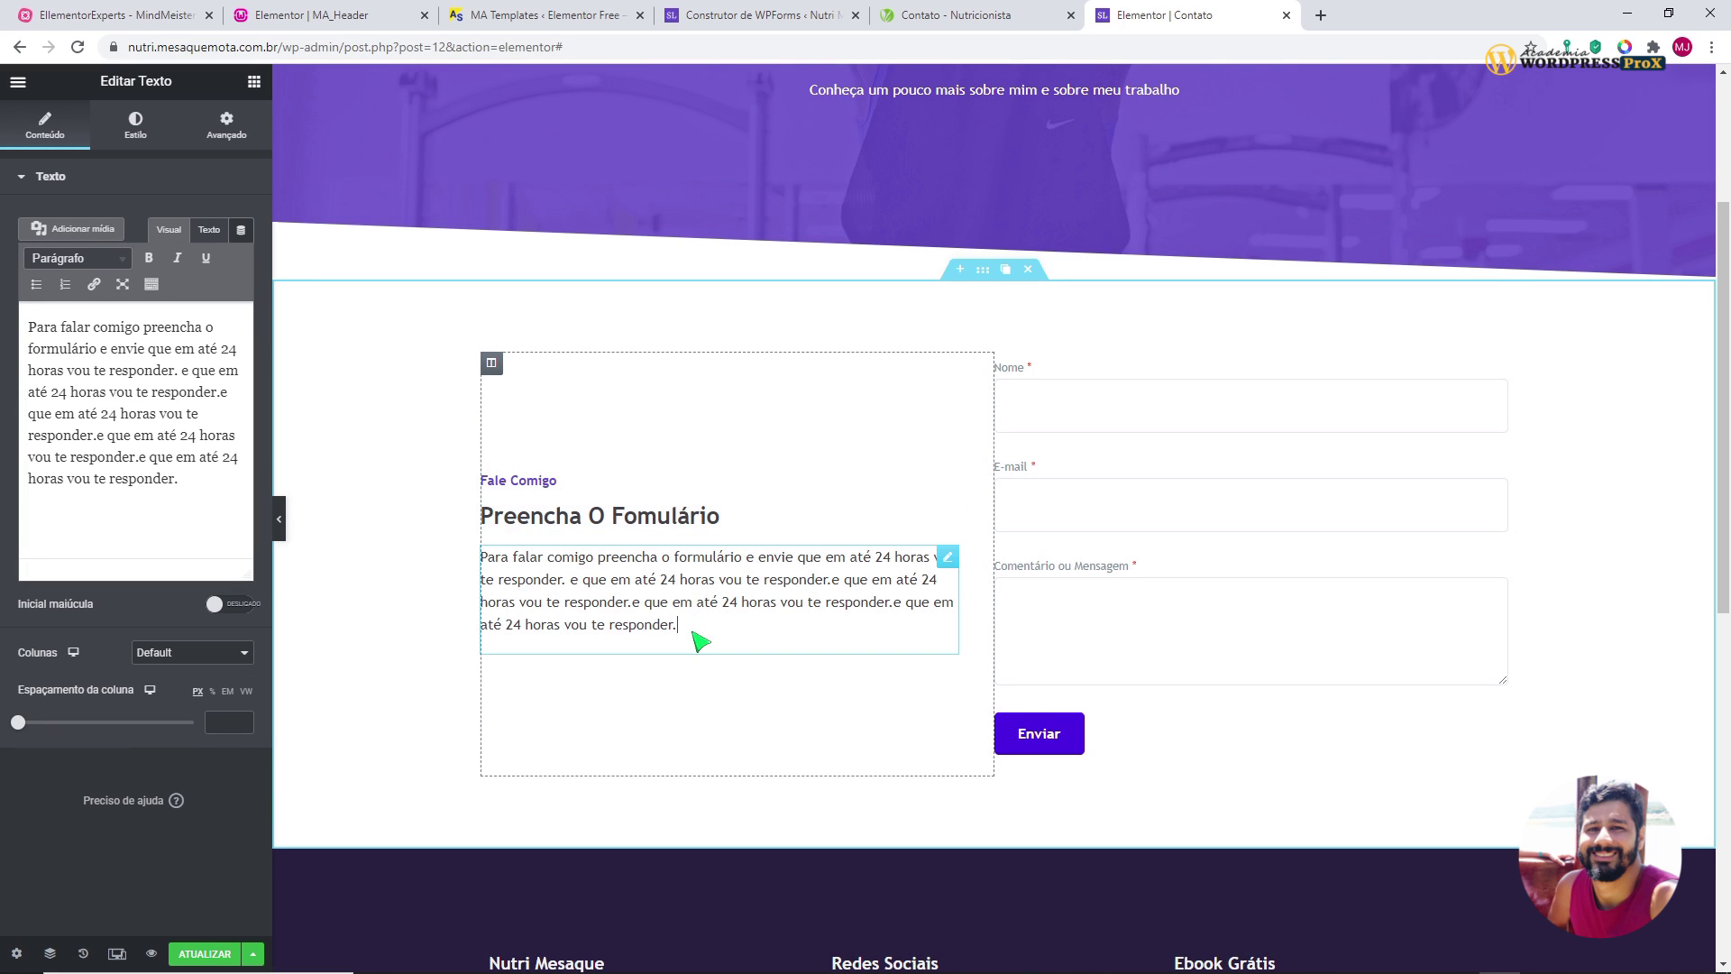
{"action": "key", "text": "Return"}
{"action": "type", "text": "Funciona"}
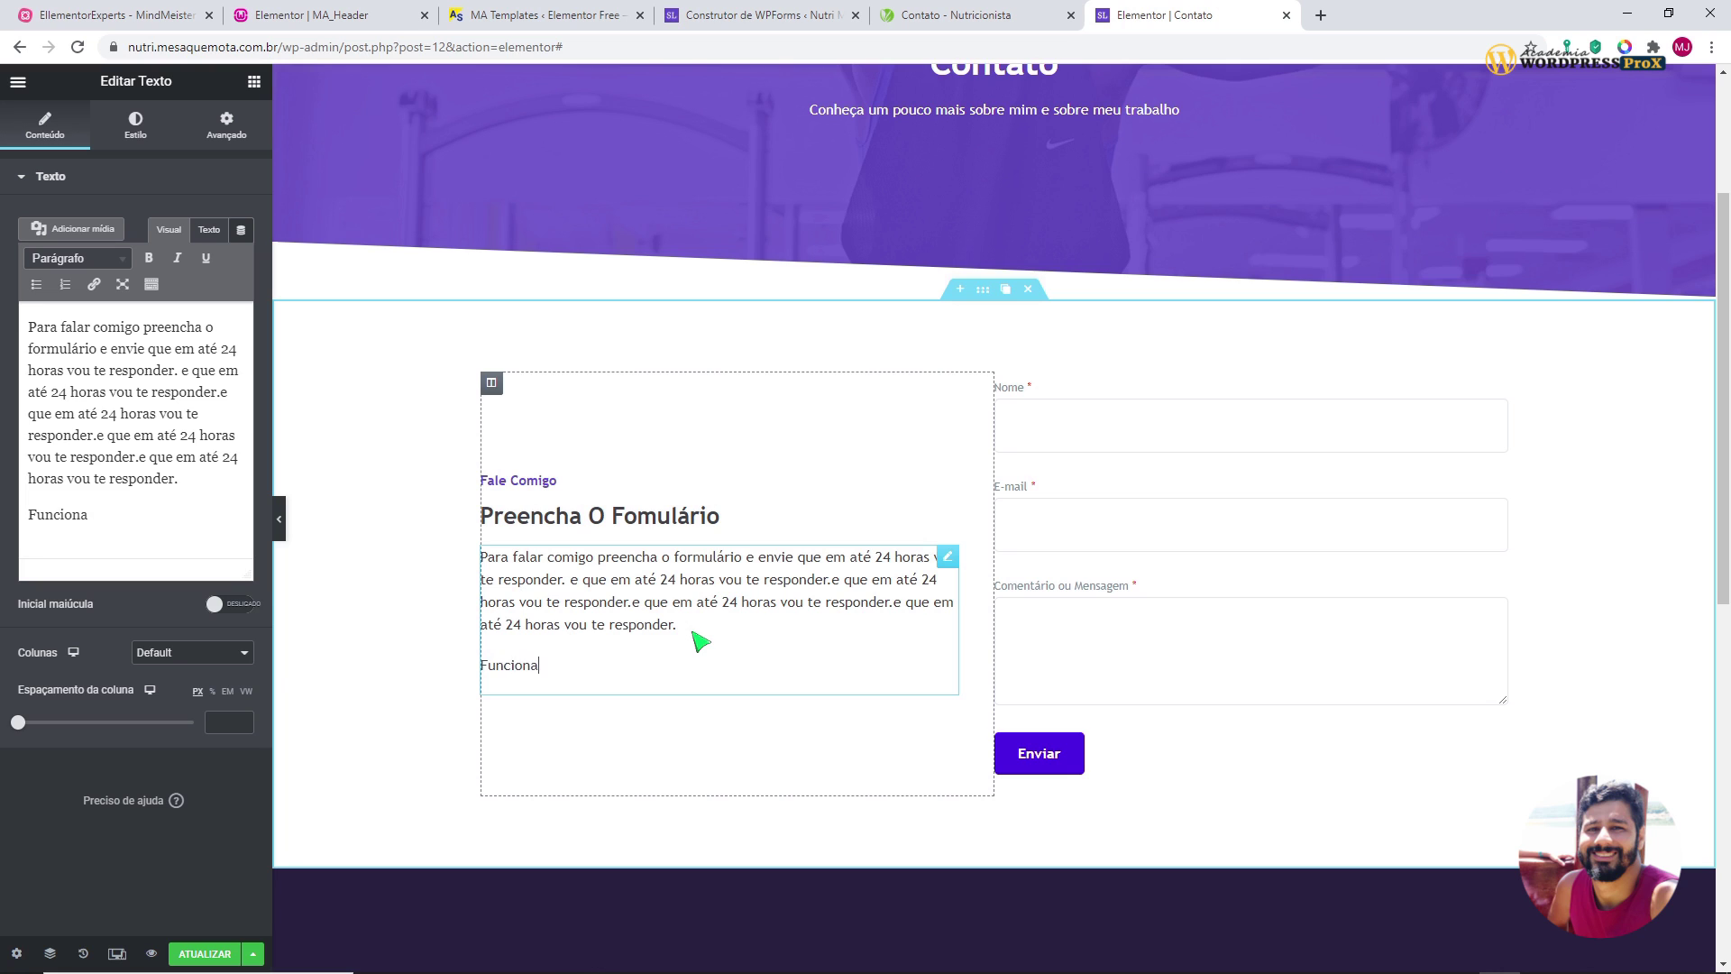
{"action": "type", "text": "mento"}
- Make the whole word "Funcionamento" bold in the contact text block
{"action": "left_click_drag", "start_coordinate": [579, 668], "coordinate": [448, 695]}
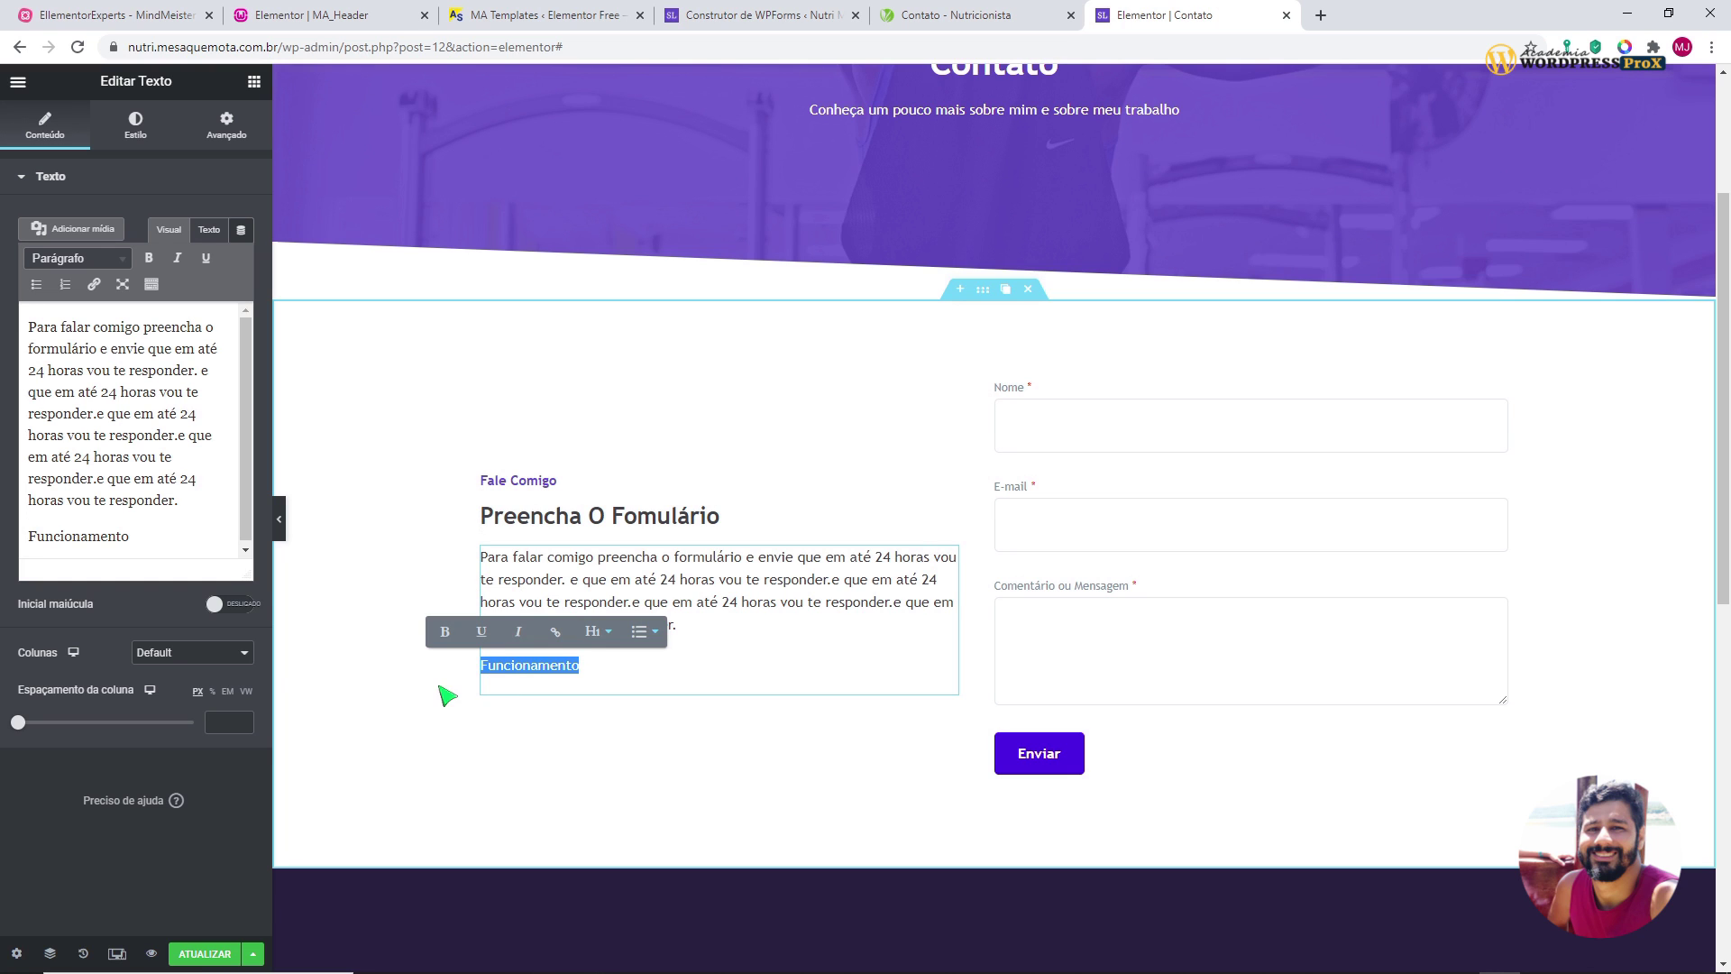
{"action": "left_click", "coordinate": [444, 631]}
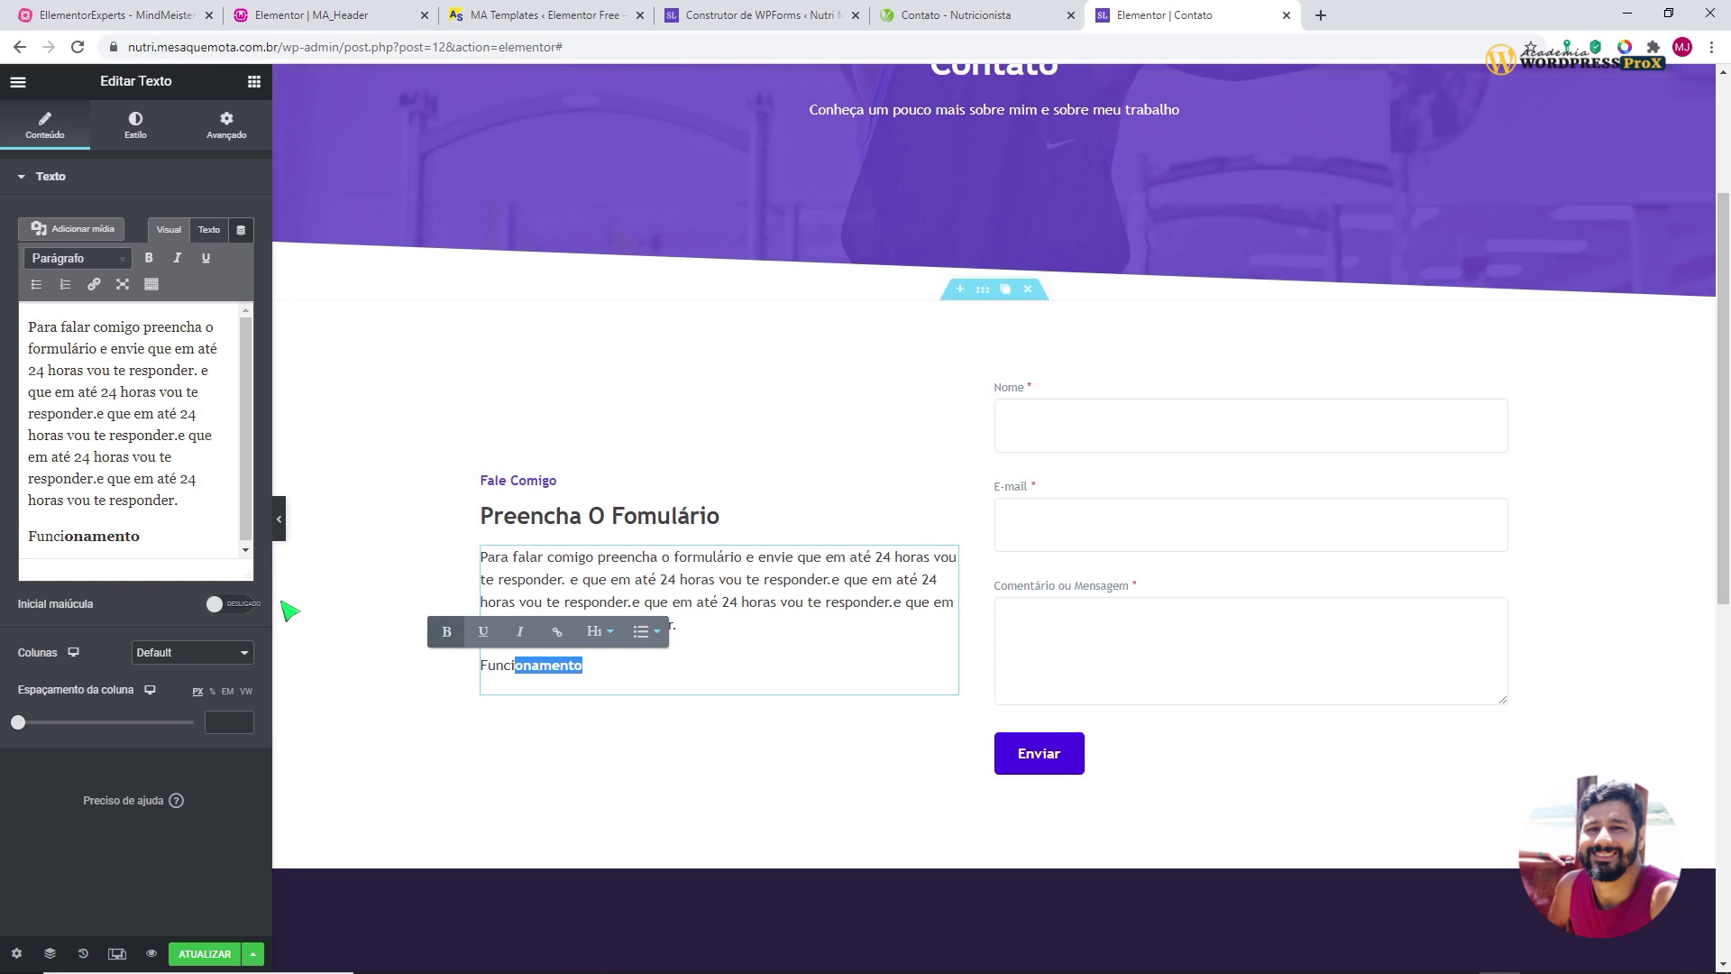
{"action": "double_click", "coordinate": [136, 536]}
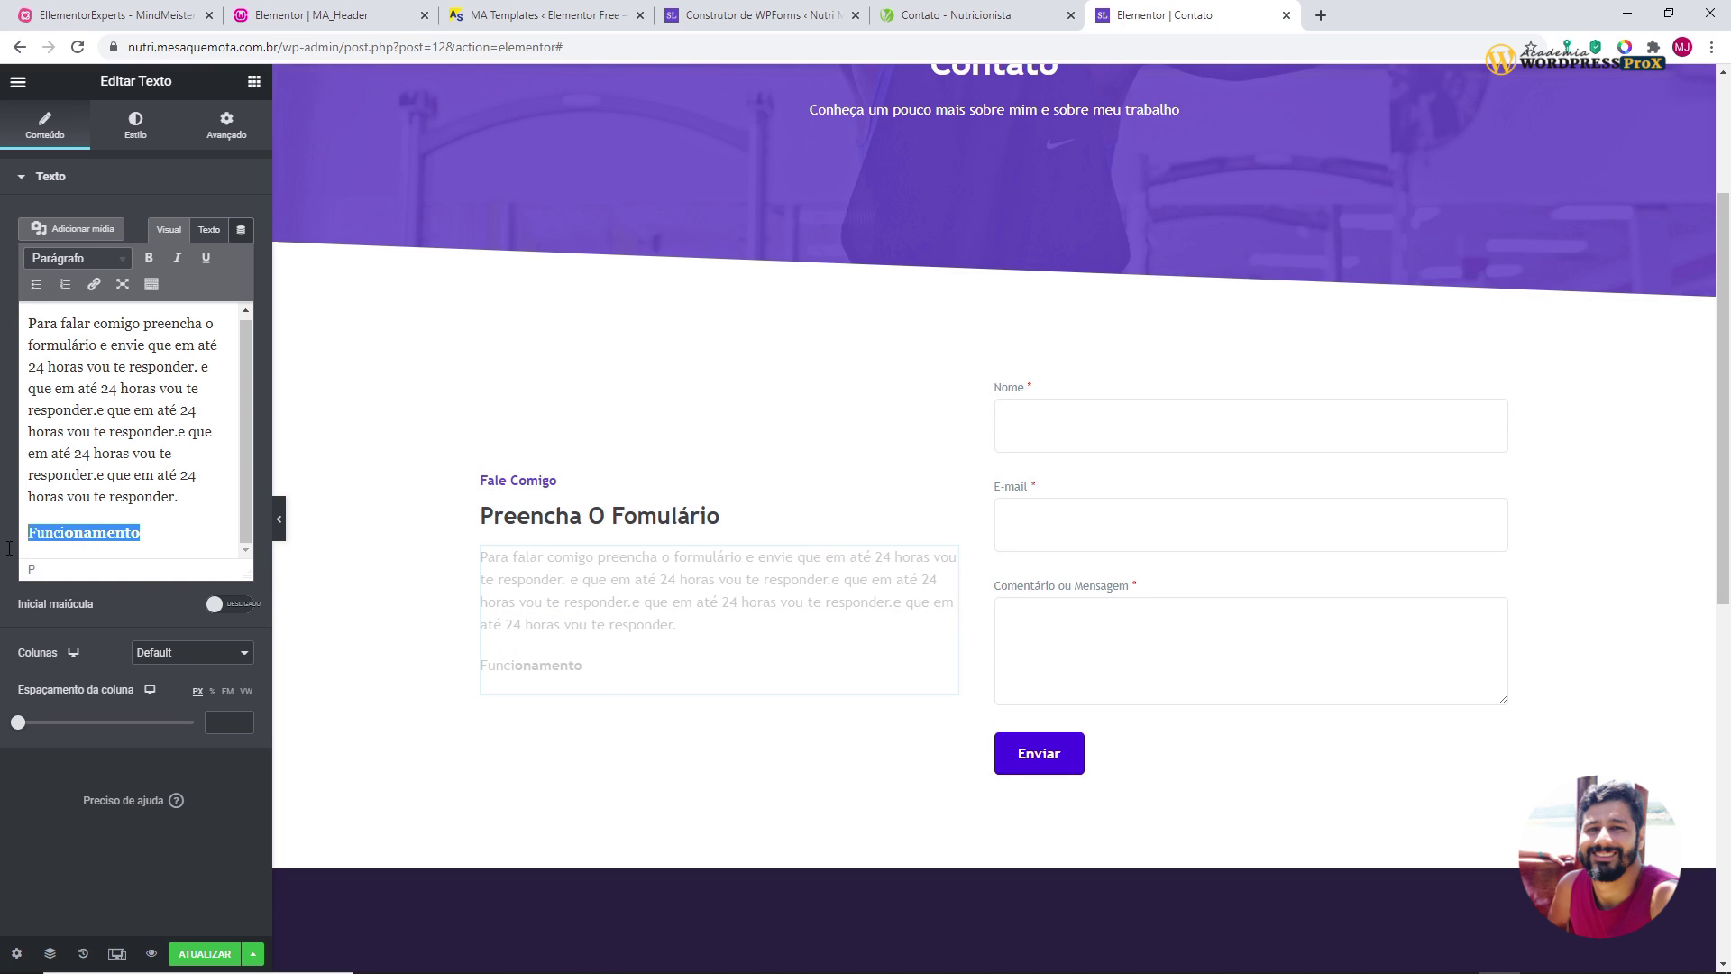
{"action": "left_click", "coordinate": [149, 258]}
- Add the lines "Das 09:00 às 18:00" and "Seg. a Sexta-feira" below "Funcionamento" in the text block
{"action": "left_click", "coordinate": [162, 530]}
{"action": "key", "text": "Return"}
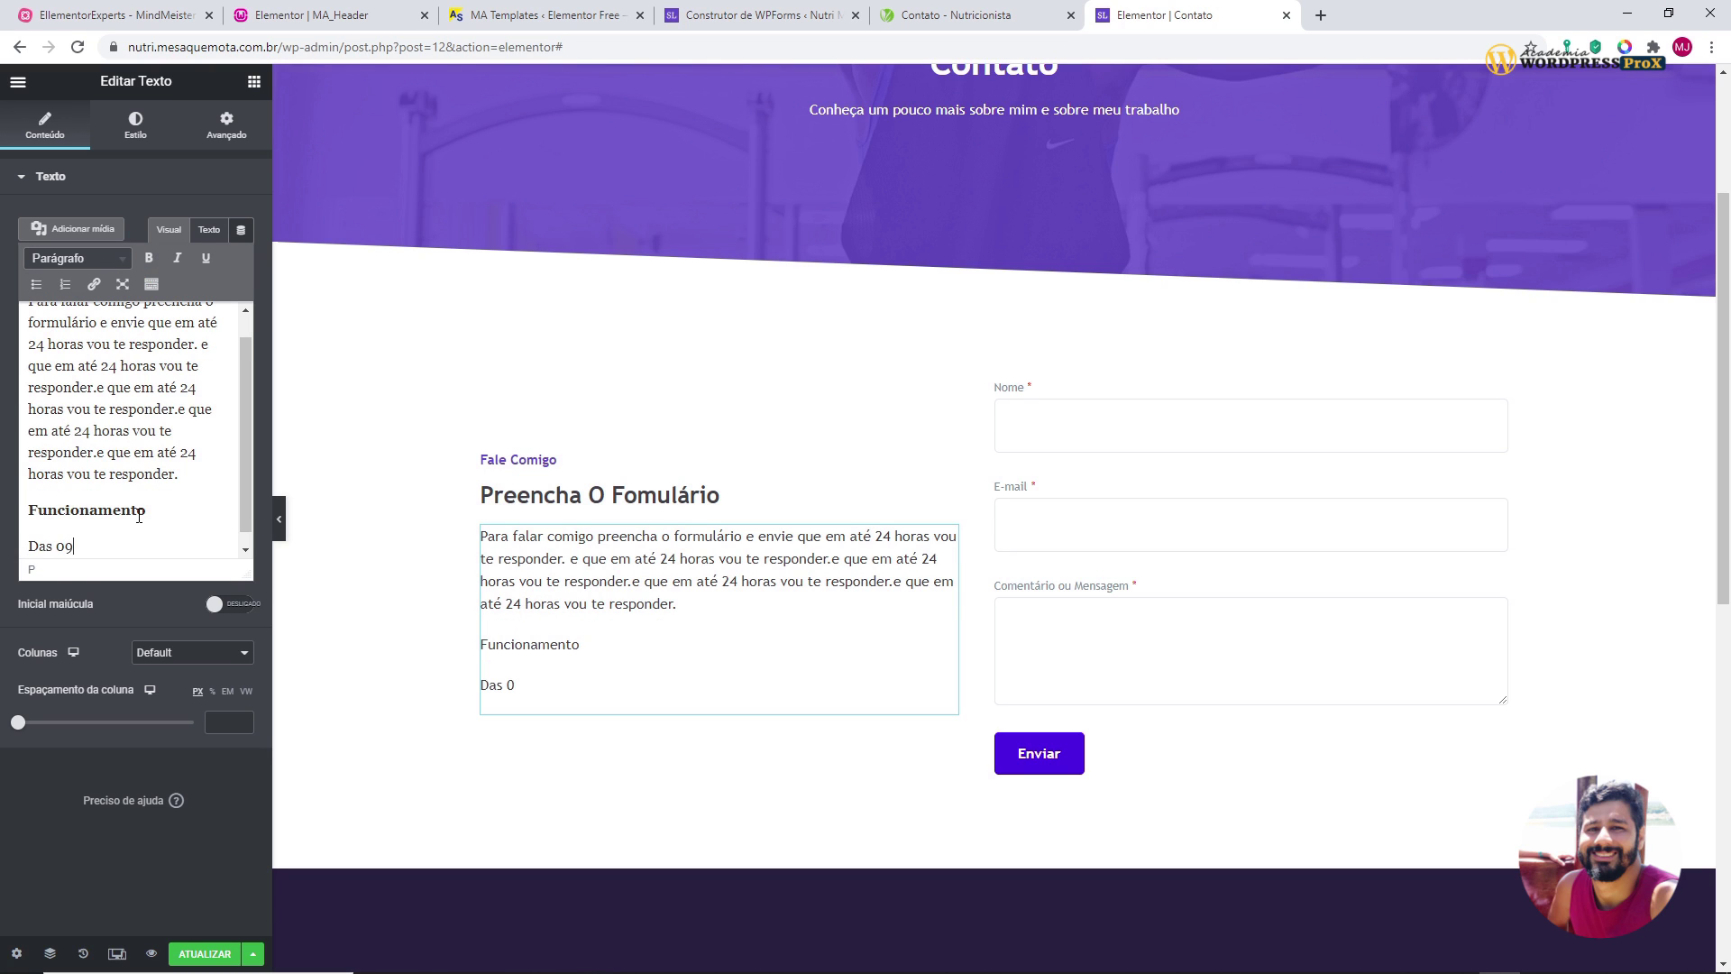
{"action": "type", "text": "Das 09:00 às 18:00"}
{"action": "key", "text": "Return"}
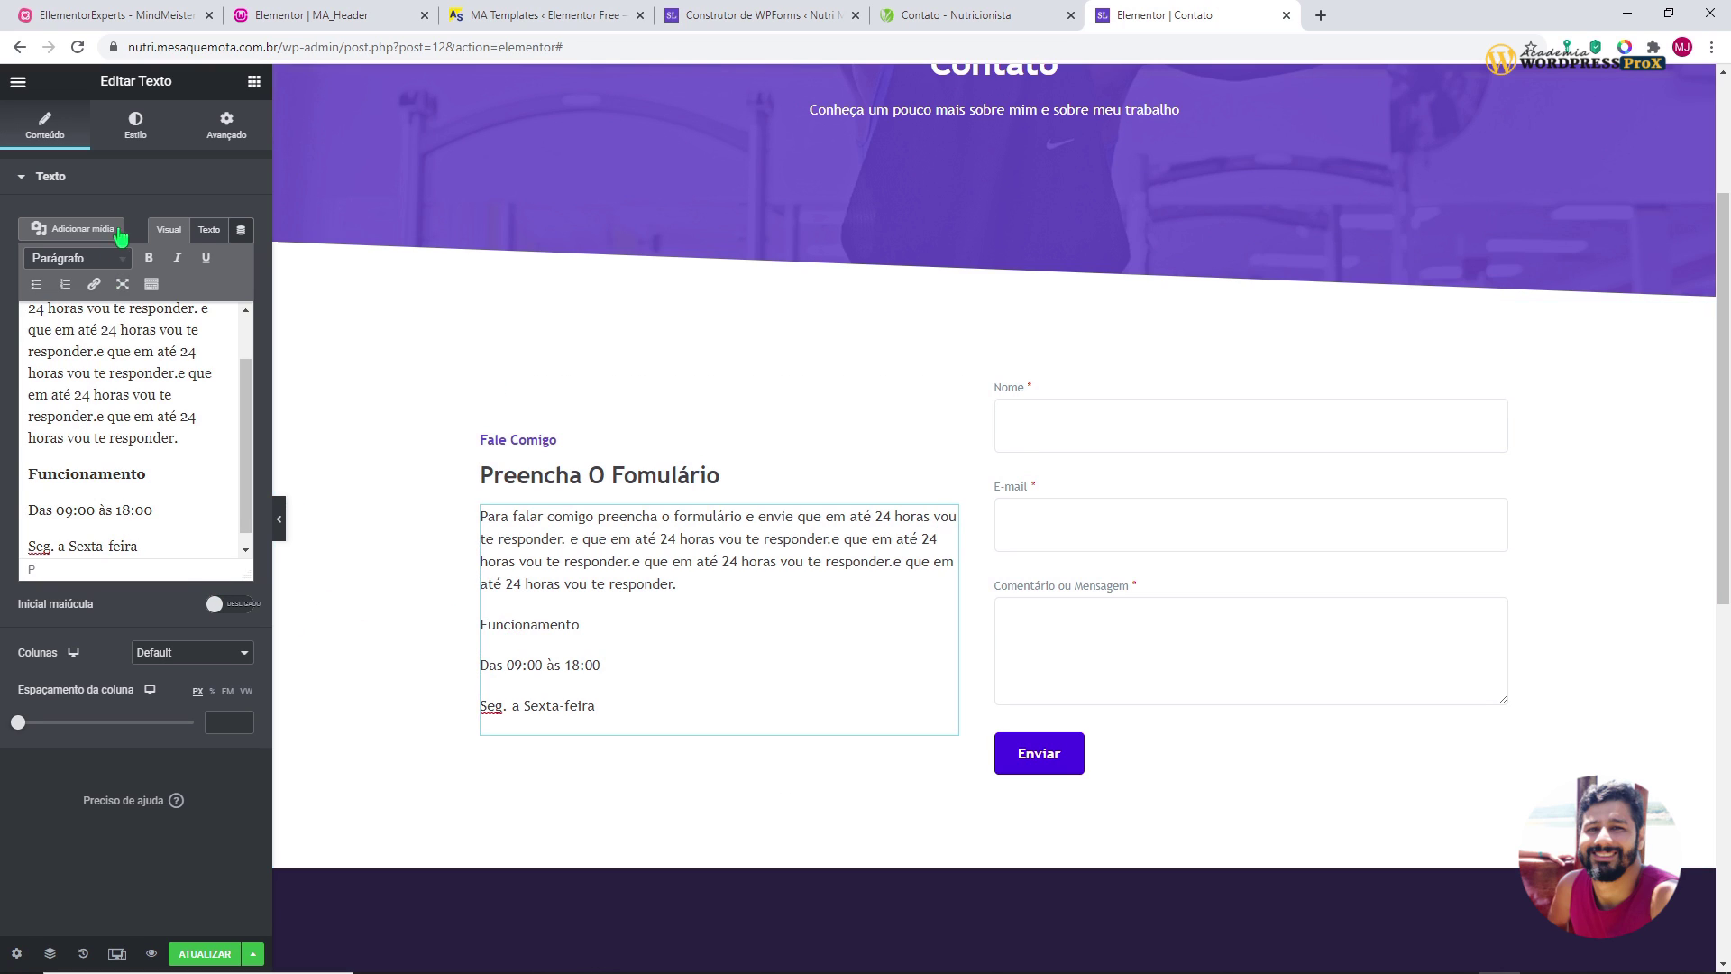
- Change the font weight in the contact text block's typography so that only the "Funcionamento" line displays bold
{"action": "left_click", "coordinate": [144, 138]}
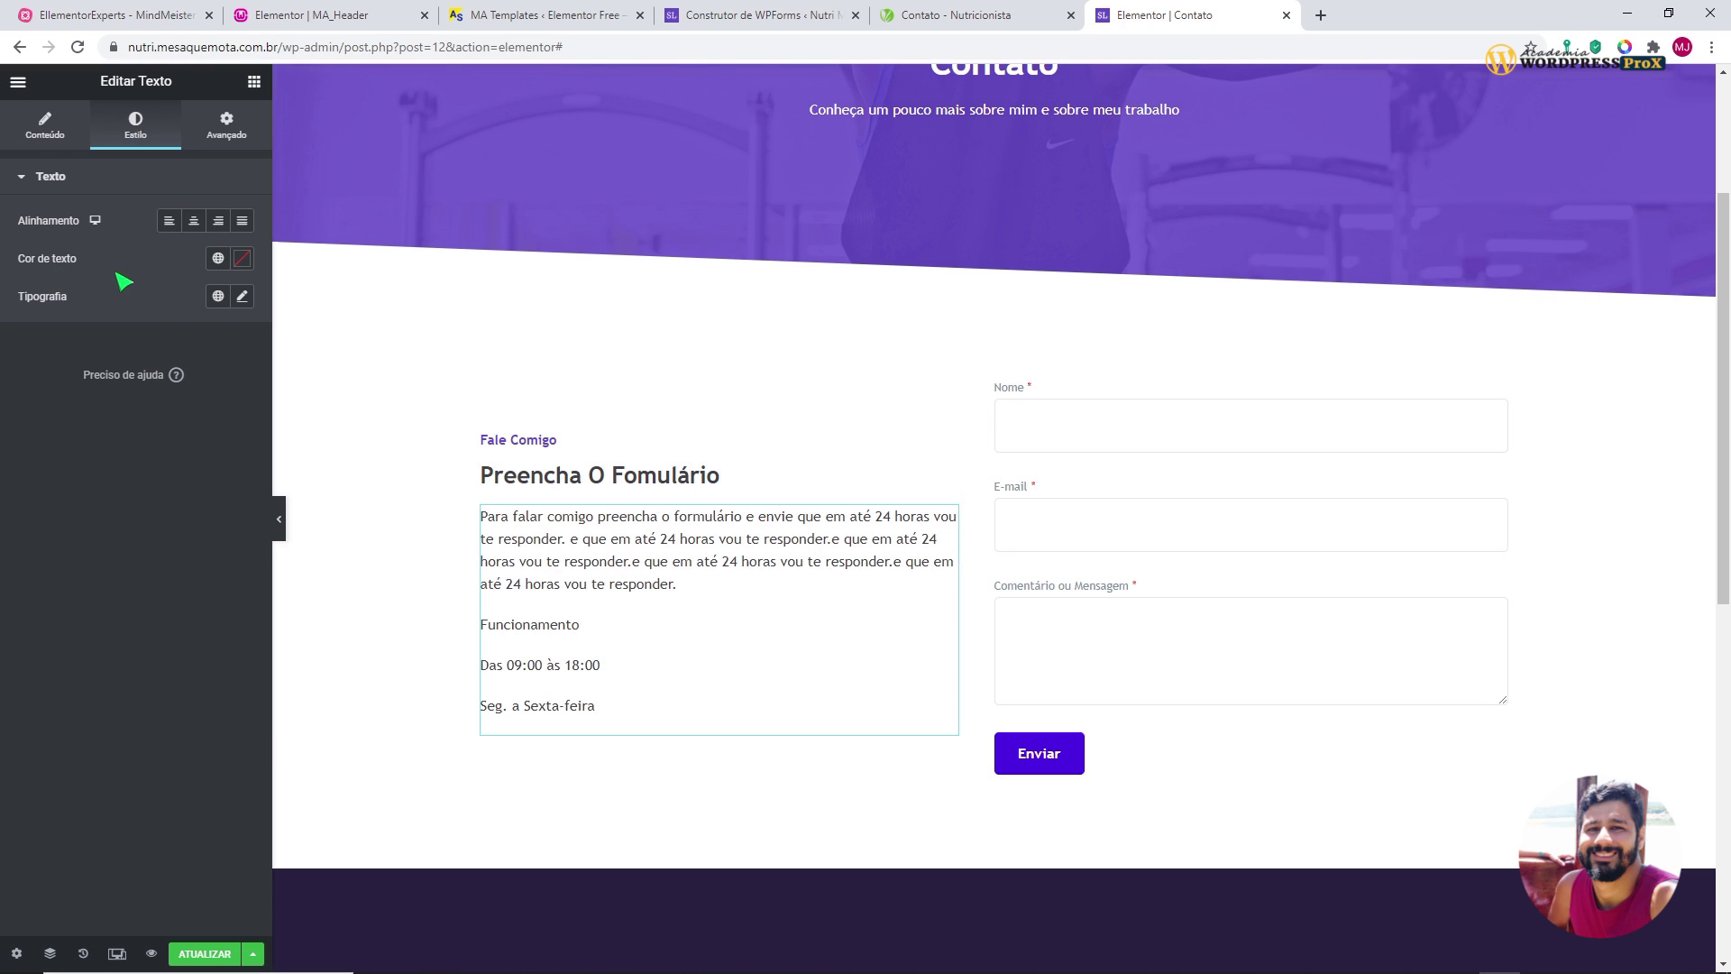
{"action": "left_click", "coordinate": [244, 299]}
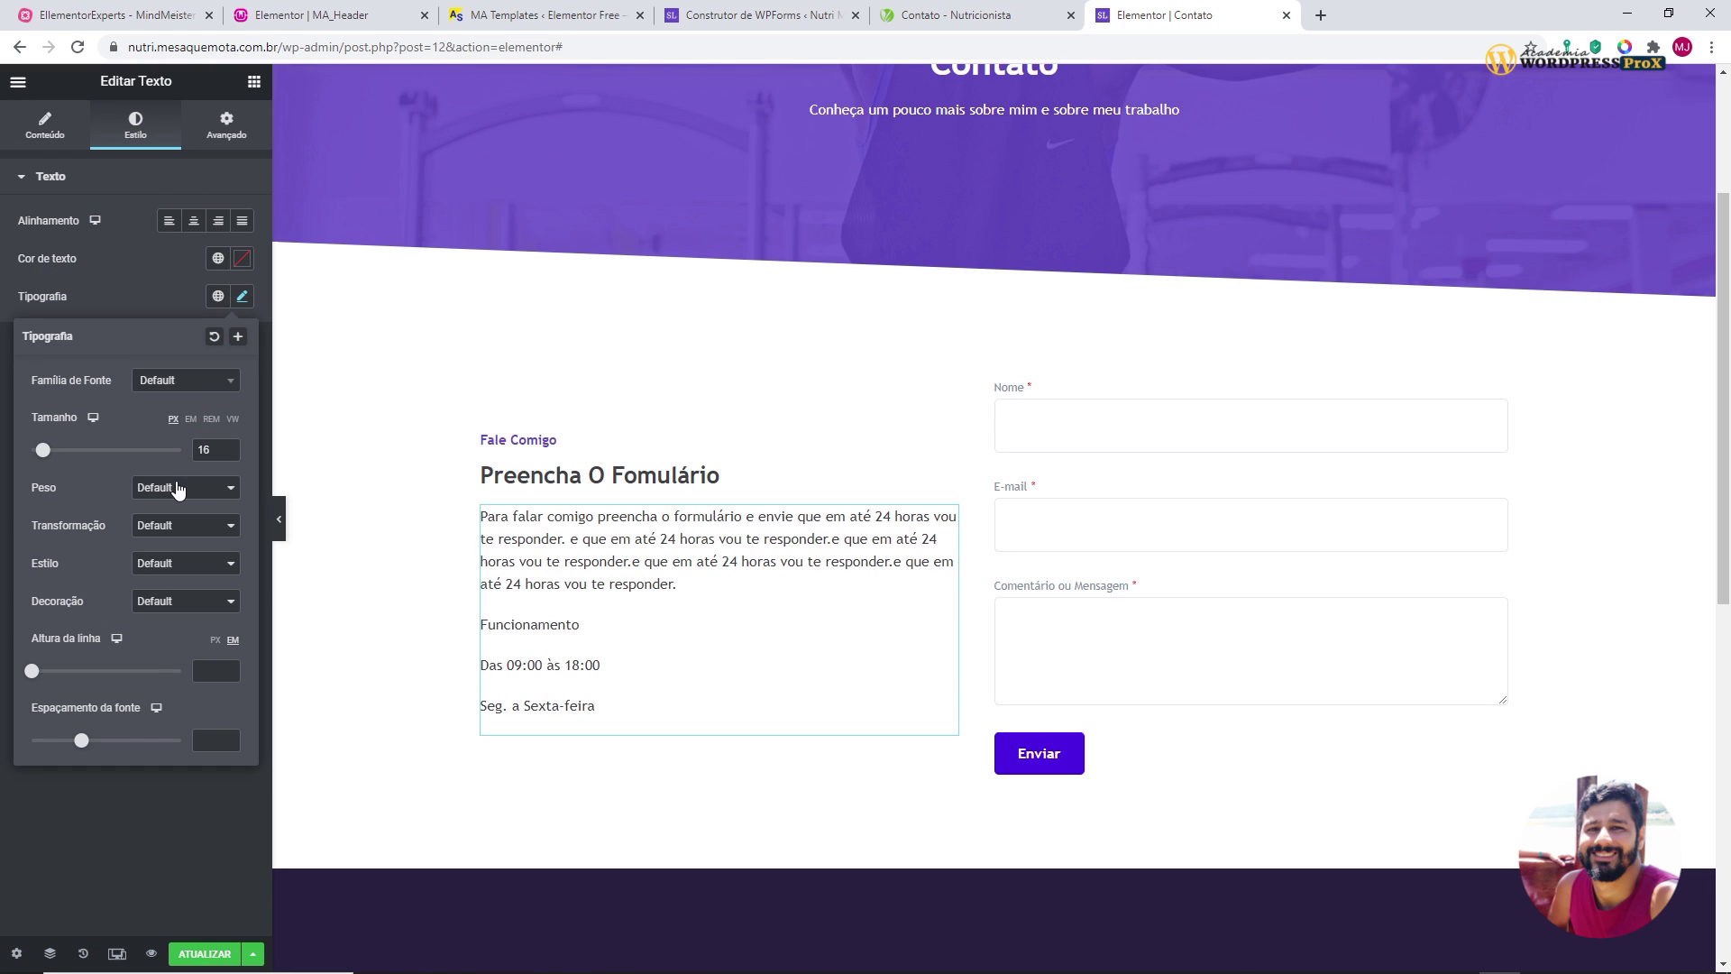
{"action": "left_click", "coordinate": [178, 490]}
{"action": "left_click", "coordinate": [167, 651]}
{"action": "left_click", "coordinate": [216, 858]}
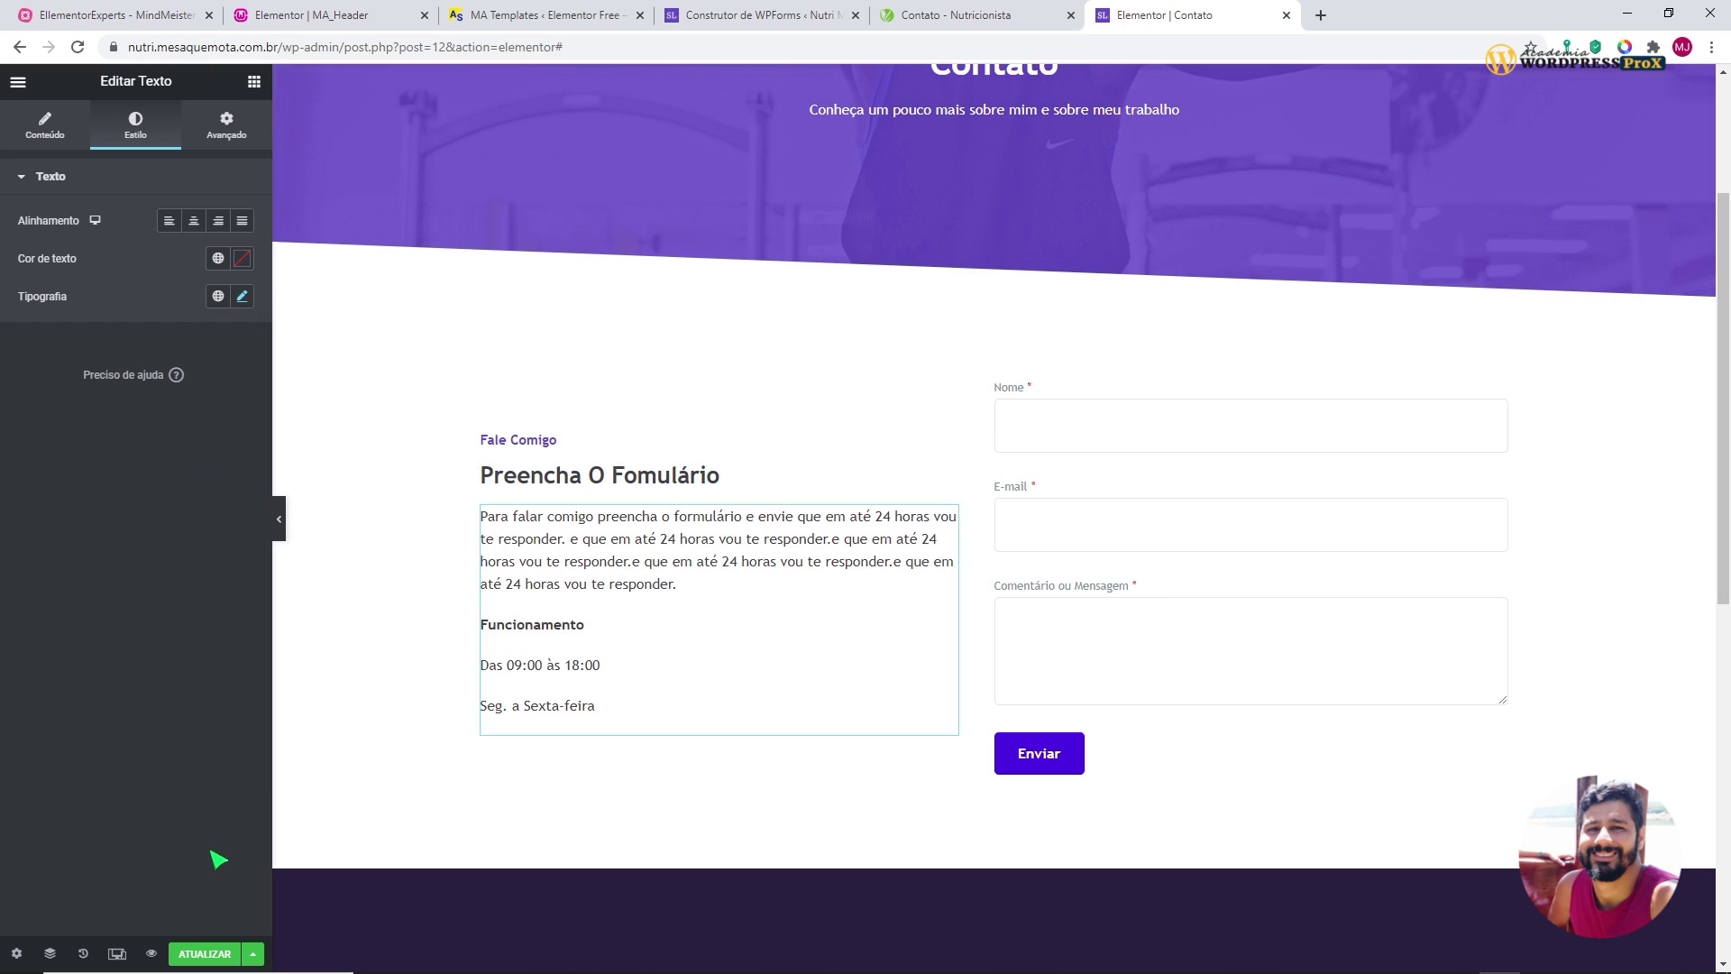
- Update the page and set the vertical alignment of the column holding the contact text to Superior
{"action": "left_click", "coordinate": [205, 954]}
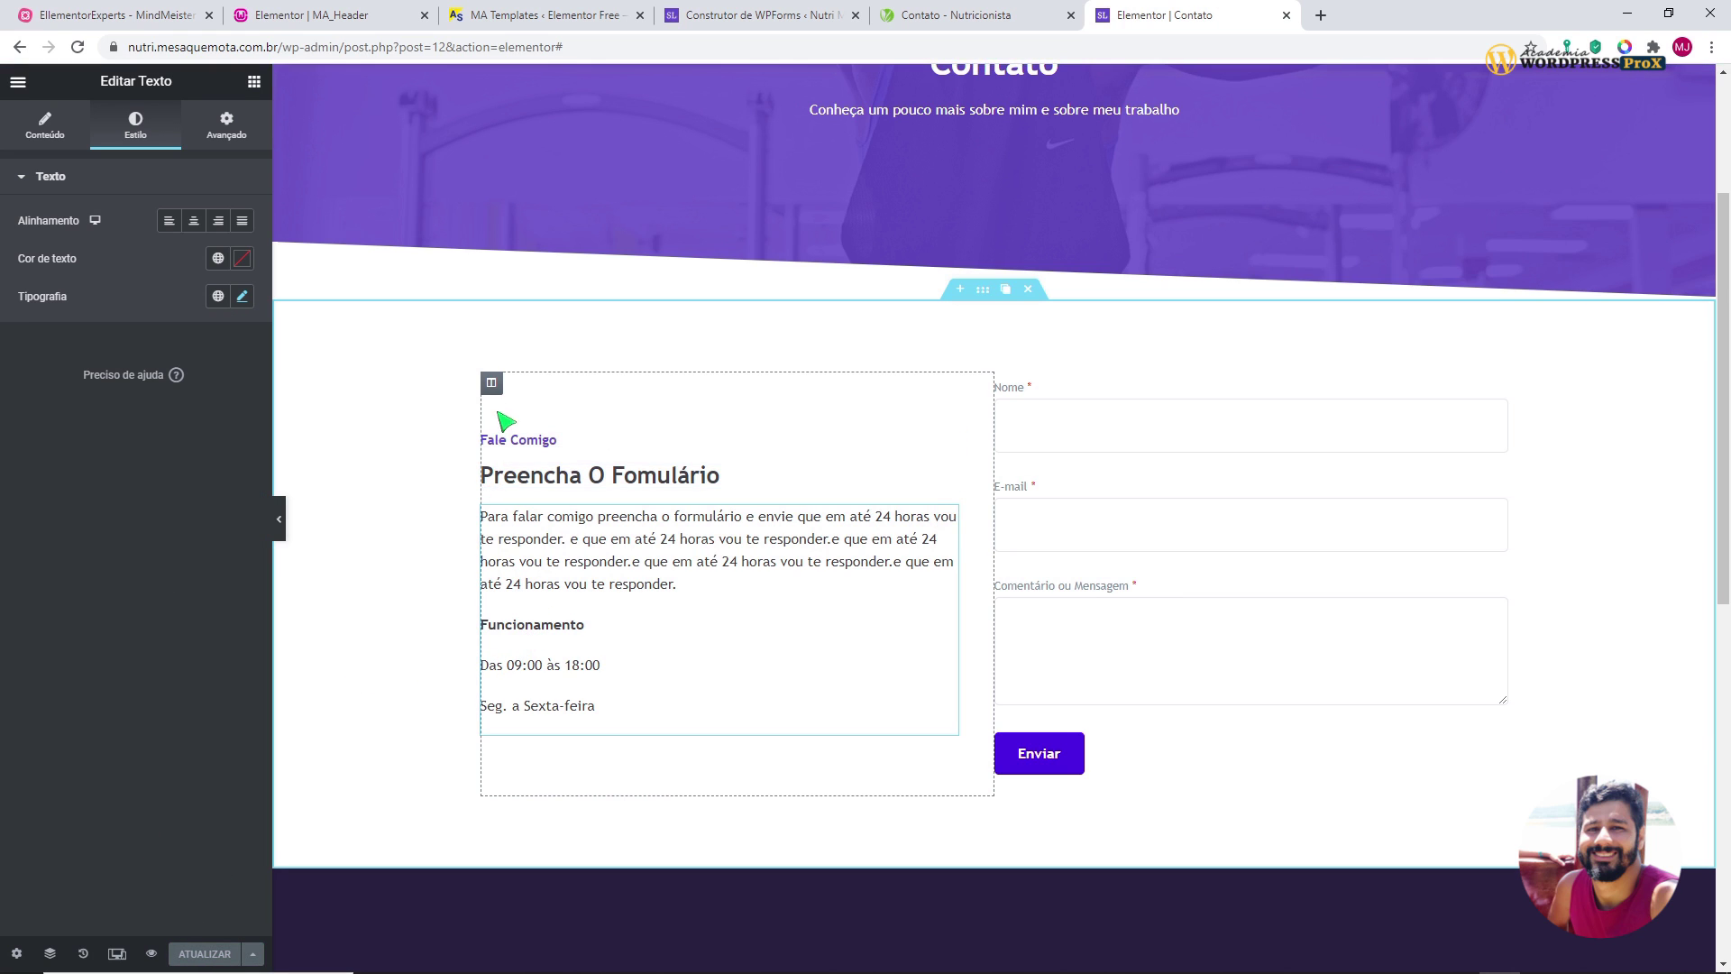
{"action": "left_click", "coordinate": [492, 384]}
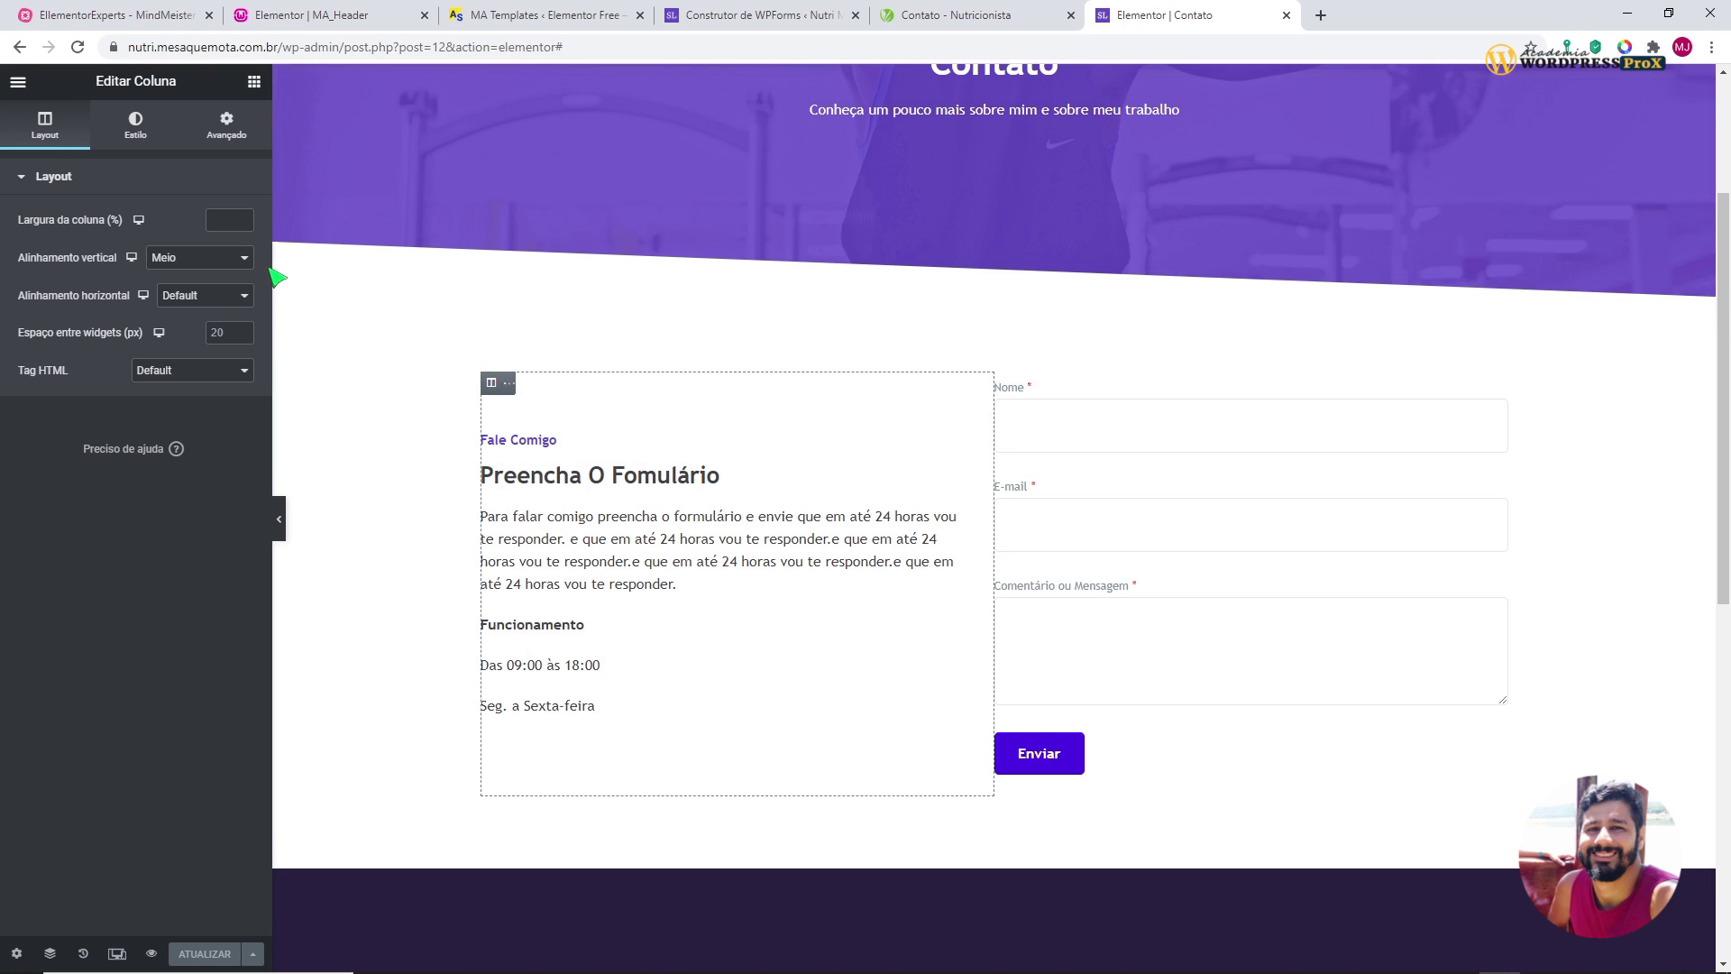
{"action": "right_click", "coordinate": [491, 383]}
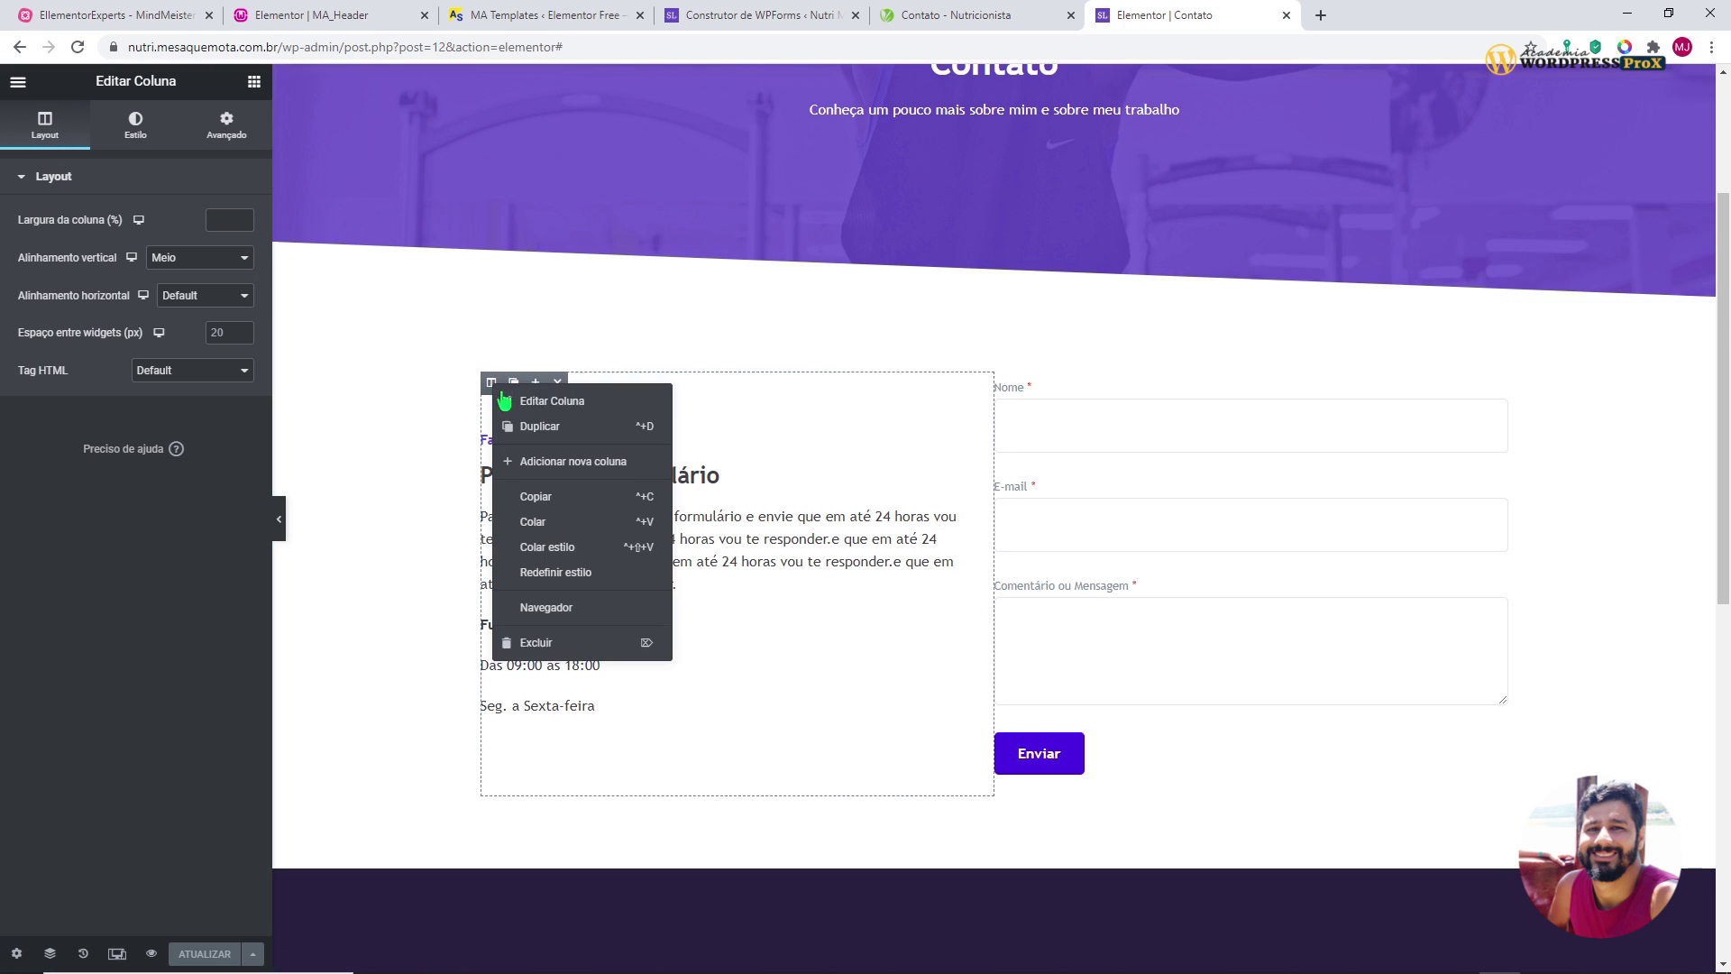
{"action": "left_click", "coordinate": [203, 258]}
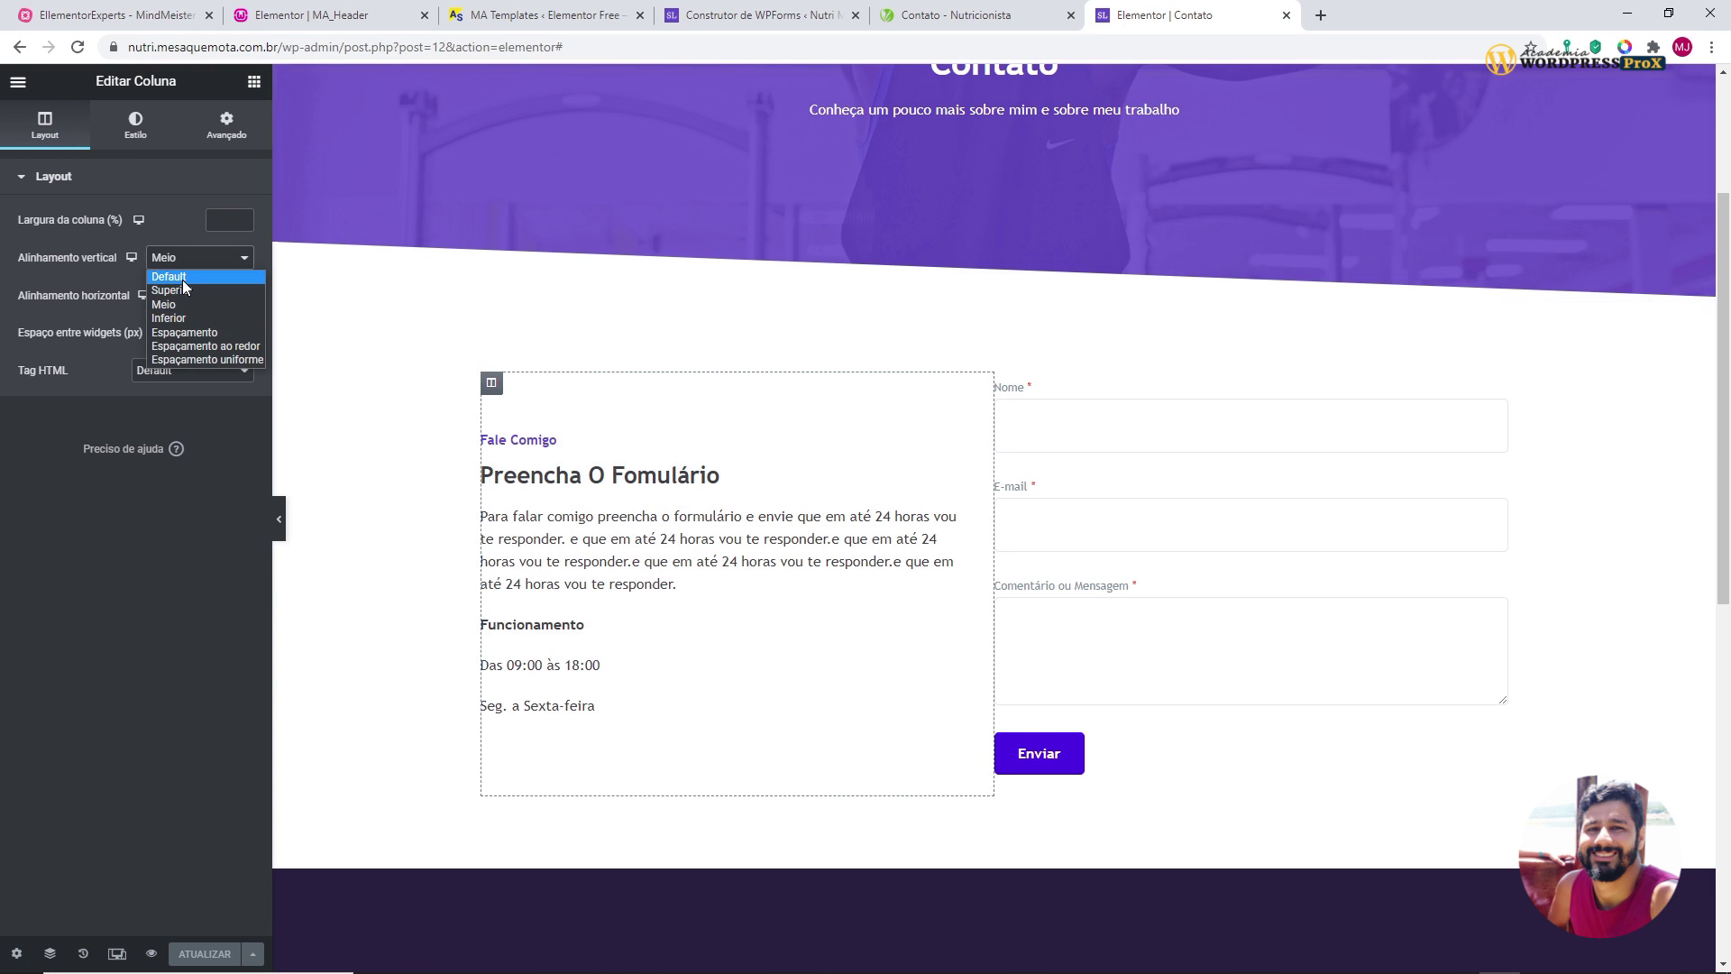
{"action": "left_click", "coordinate": [181, 287]}
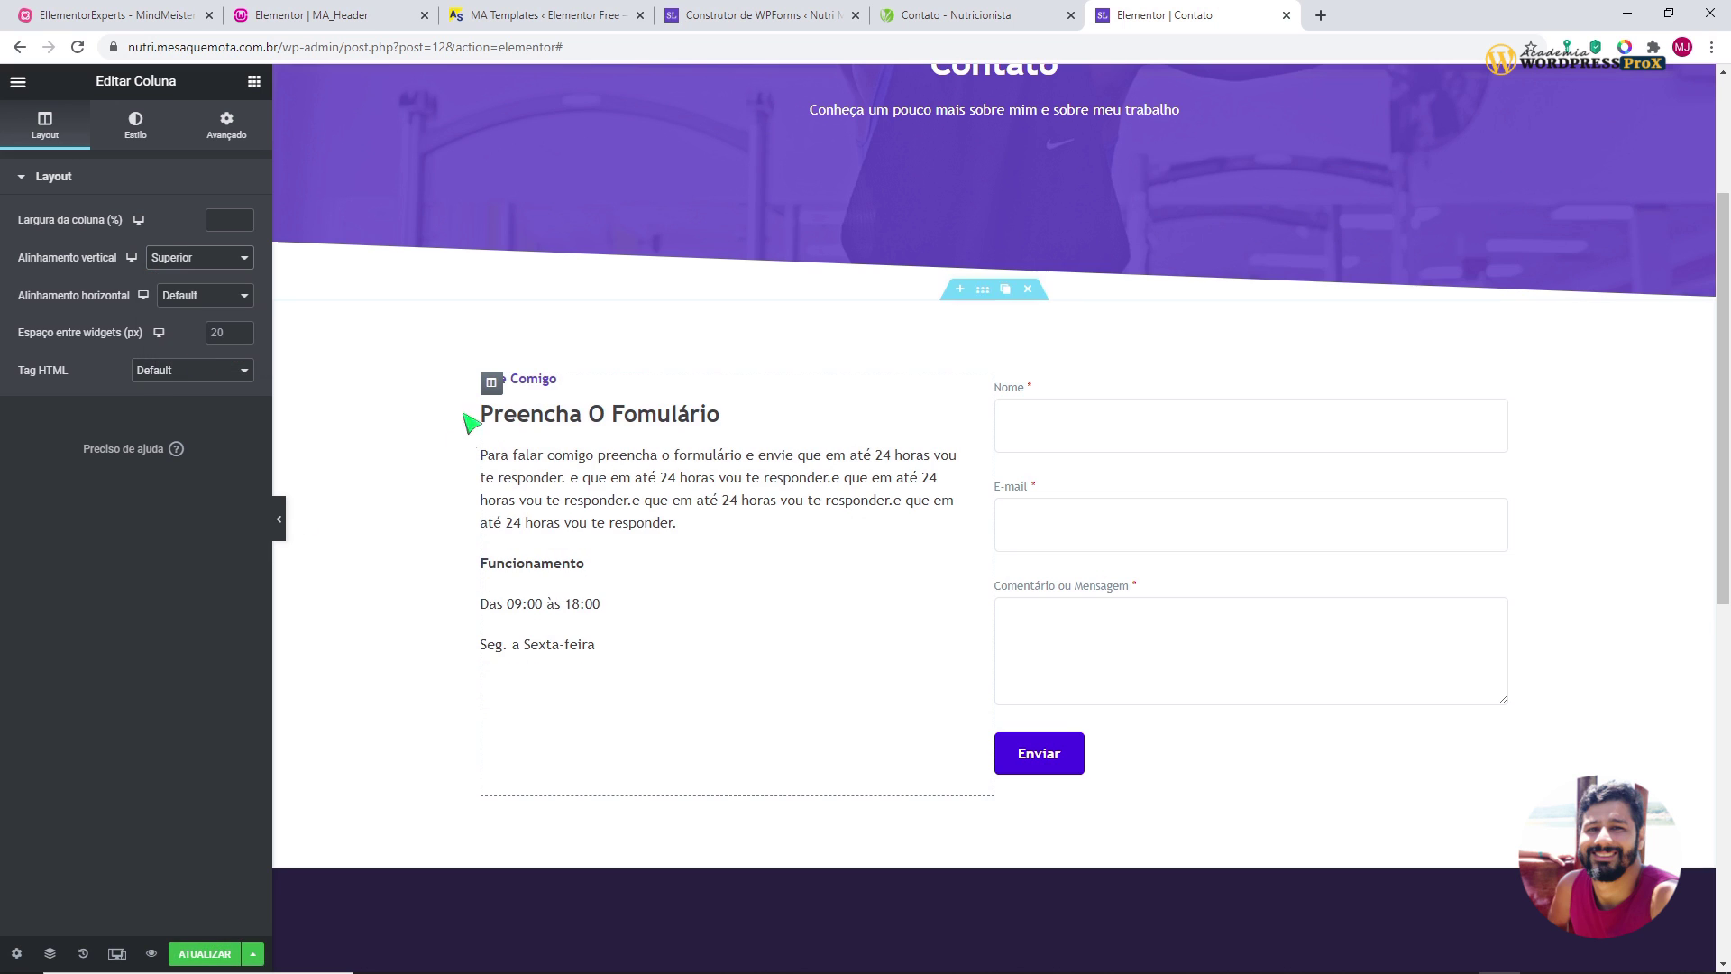
{"action": "left_click", "coordinate": [280, 525]}
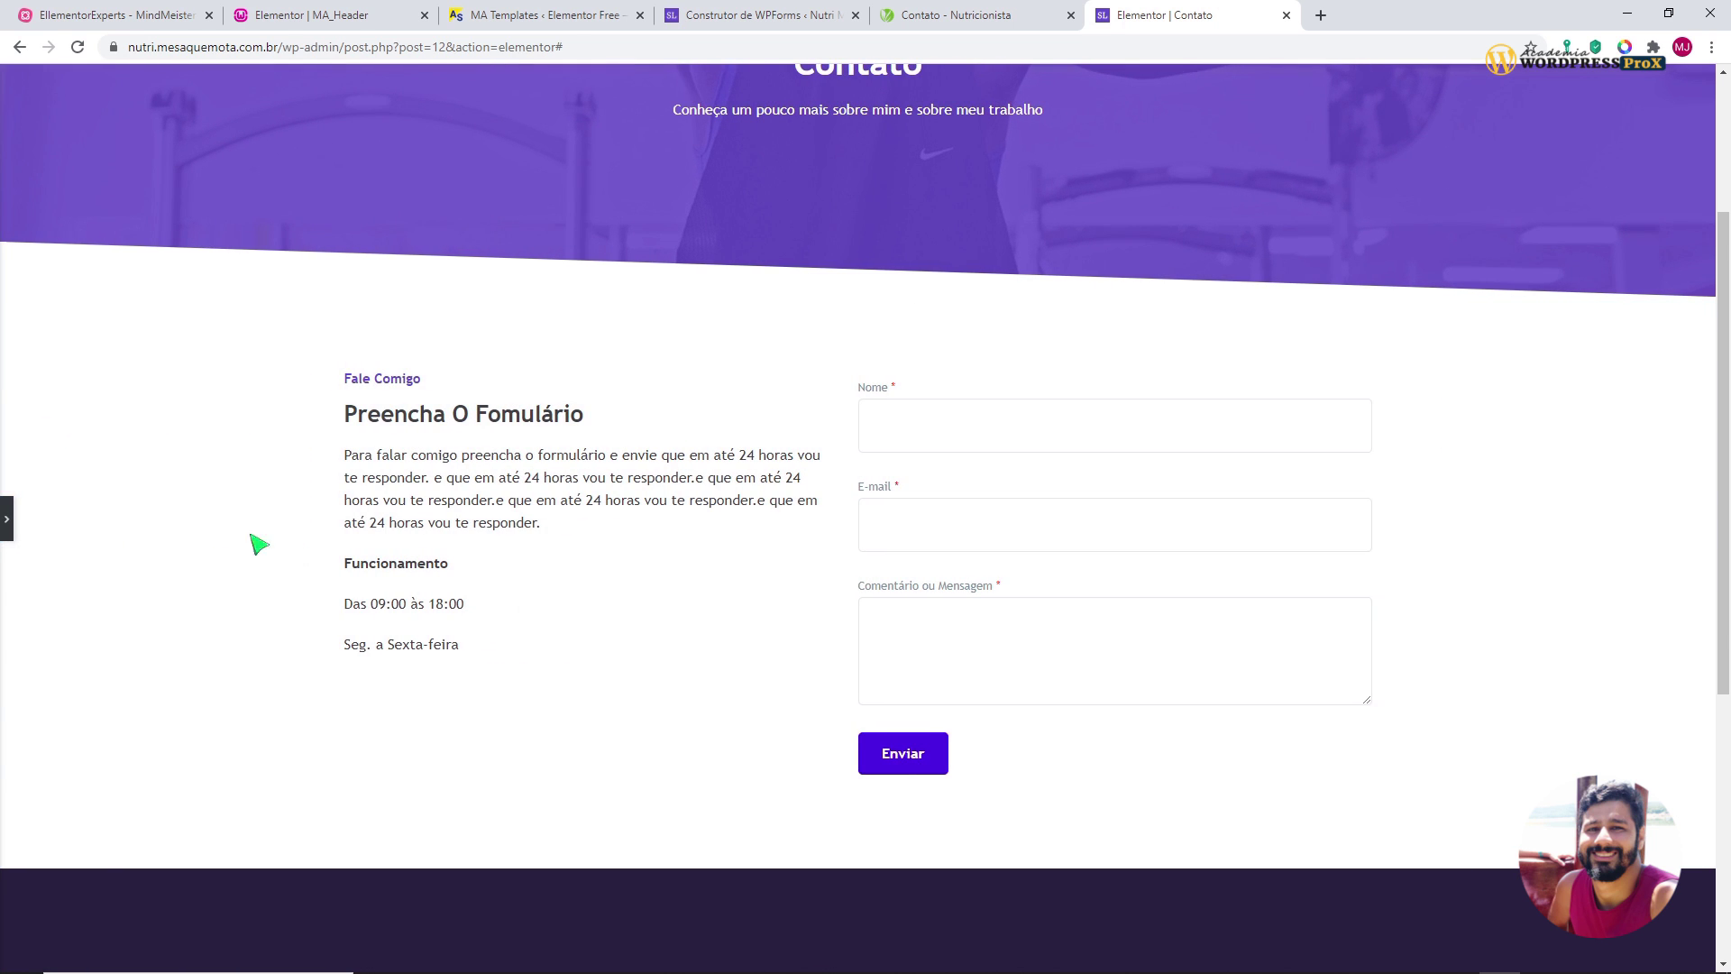
{"action": "left_click", "coordinate": [6, 527]}
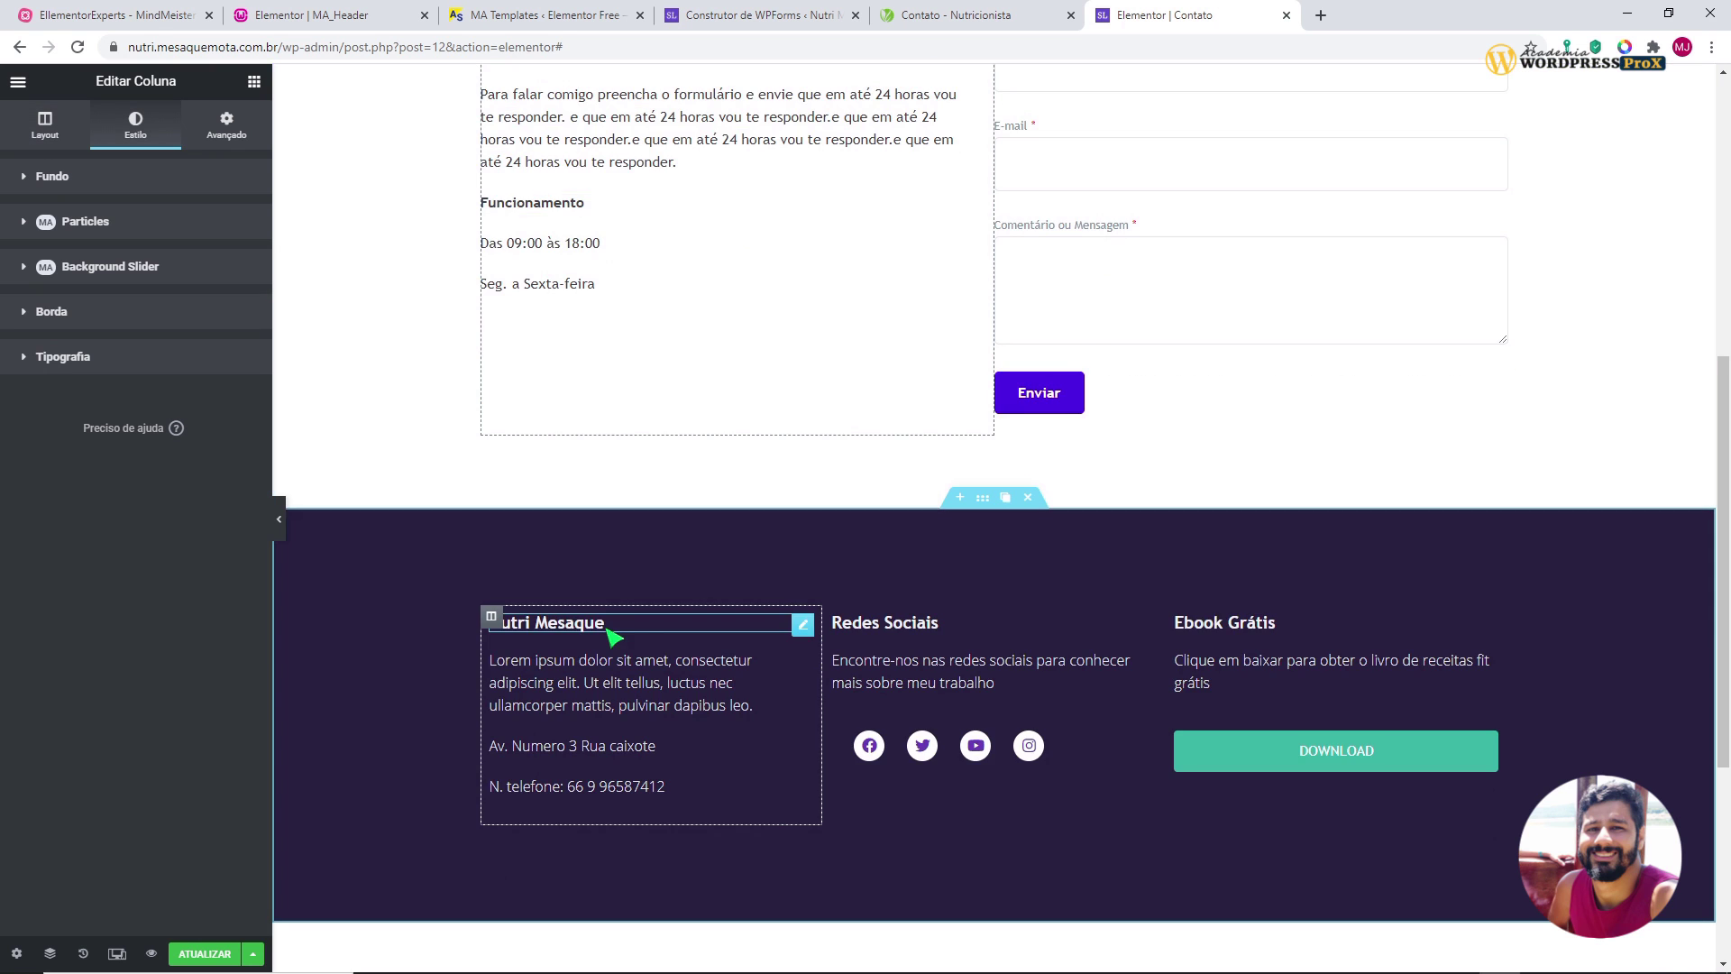
- Add an empty single-column section between the contact form section and the footer
{"action": "scroll", "coordinate": [631, 613], "scroll_direction": "up", "scroll_amount": 4}
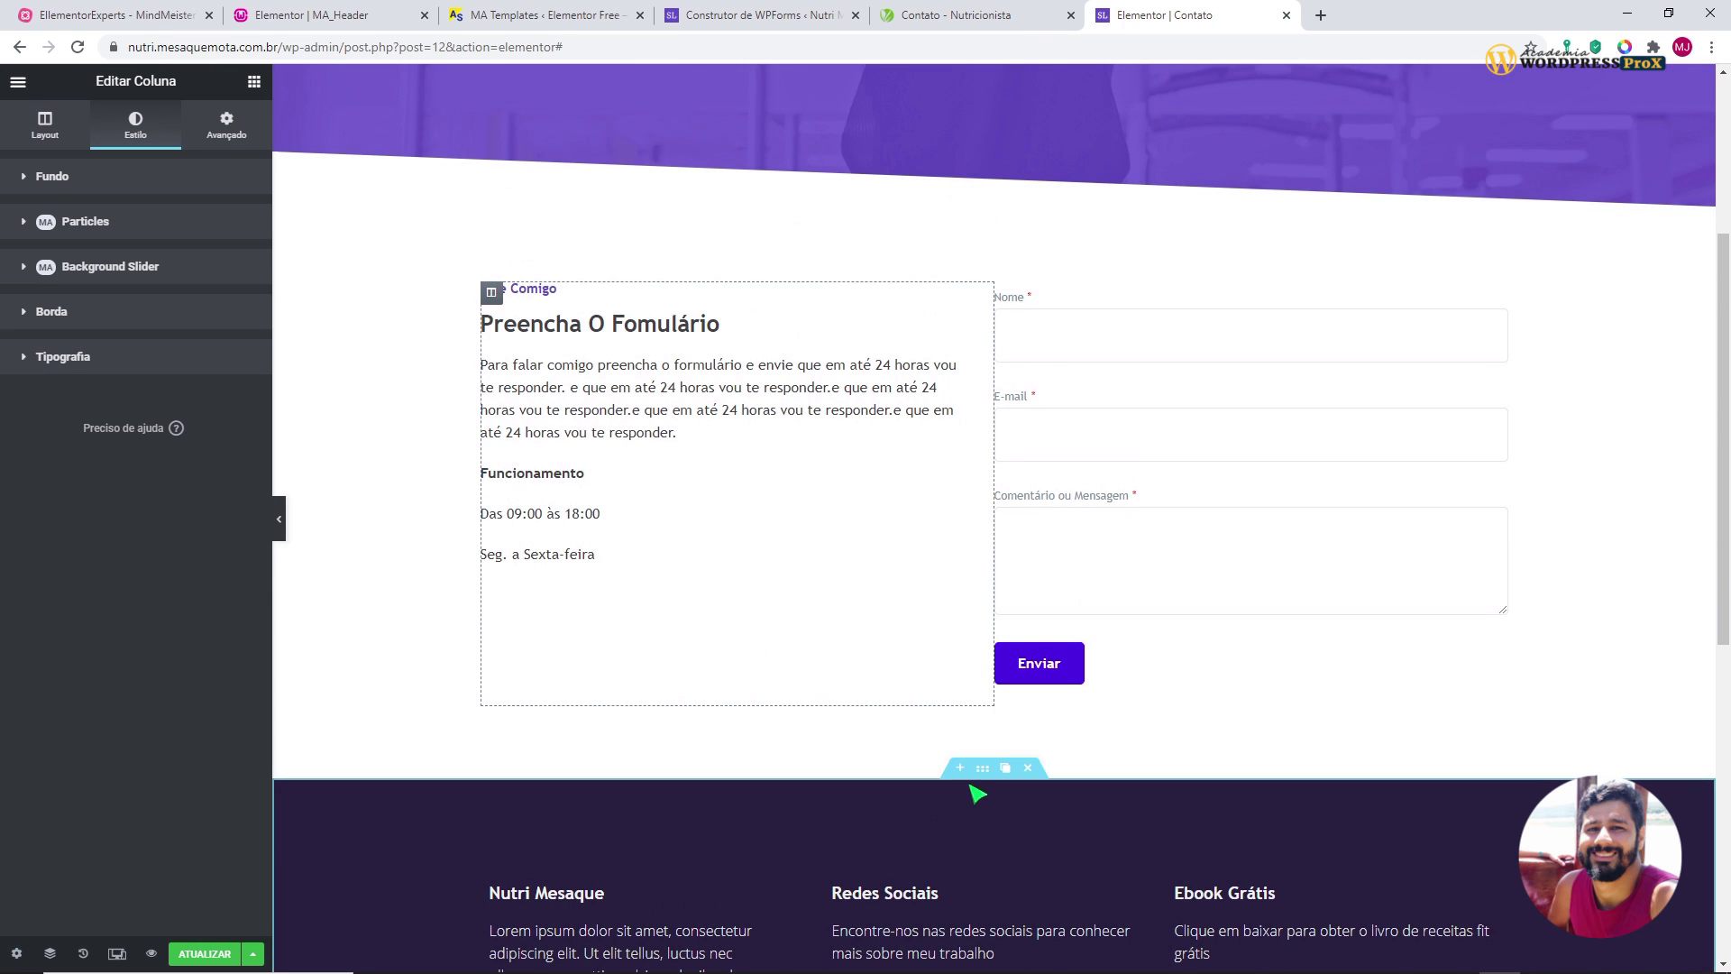
{"action": "left_click", "coordinate": [960, 786]}
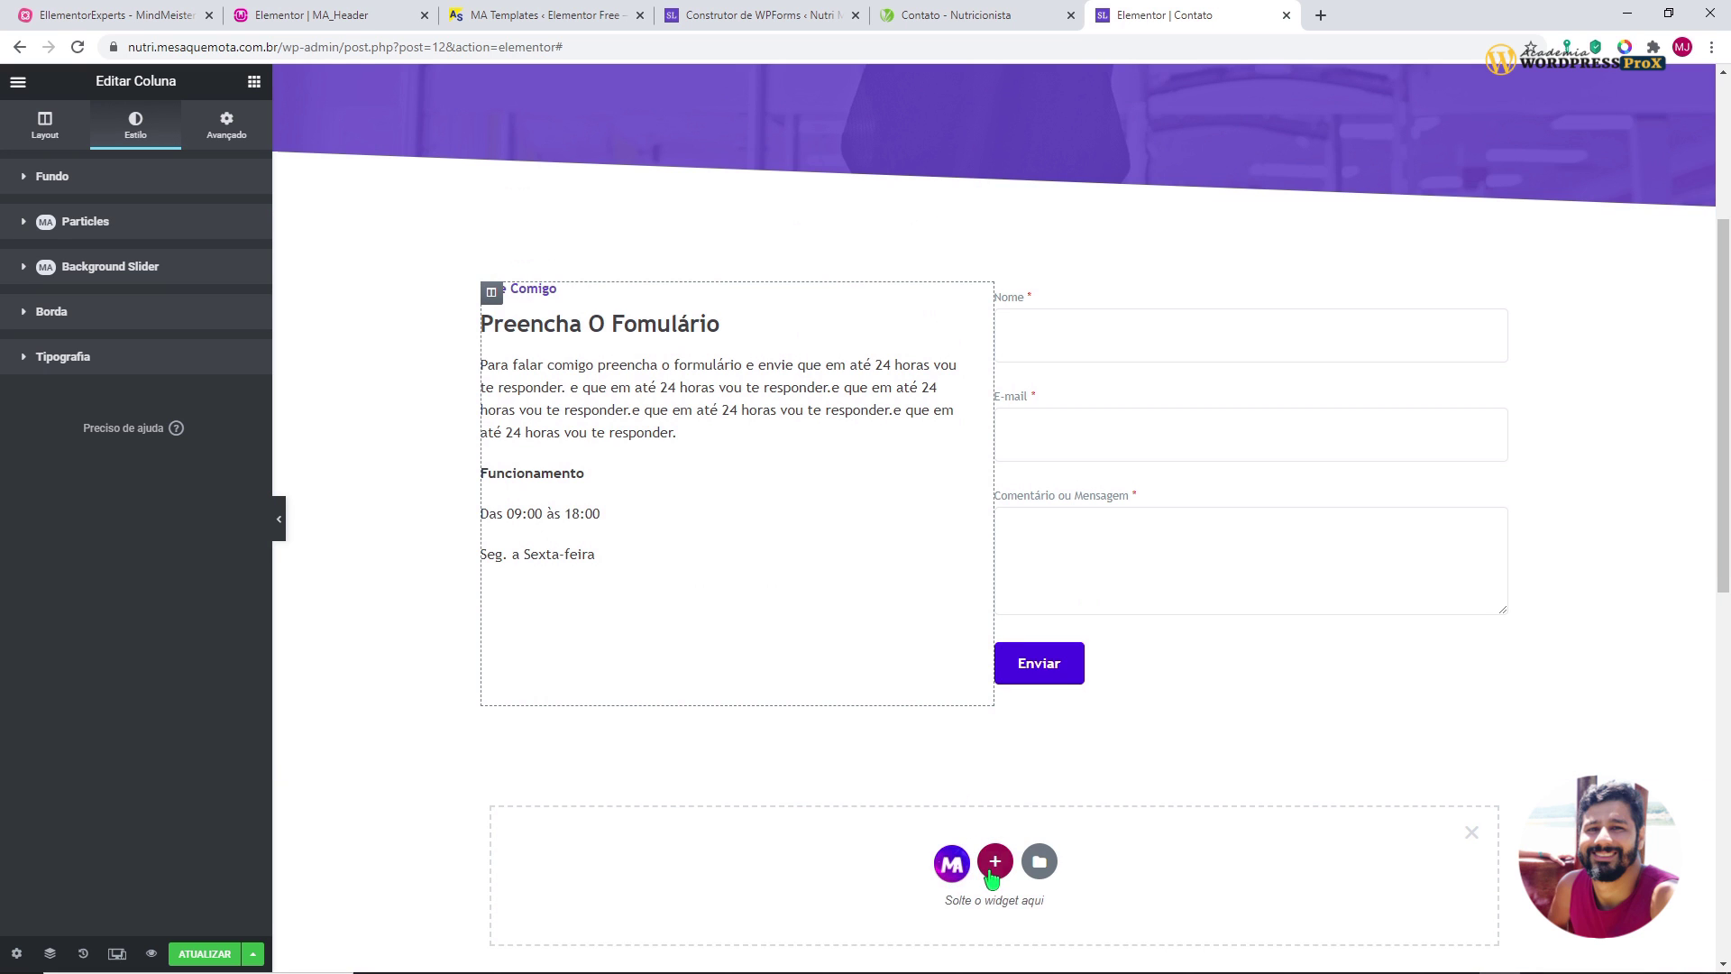
{"action": "left_click", "coordinate": [996, 861]}
{"action": "left_click", "coordinate": [752, 909]}
{"action": "scroll", "coordinate": [766, 884], "scroll_direction": "down", "scroll_amount": 2}
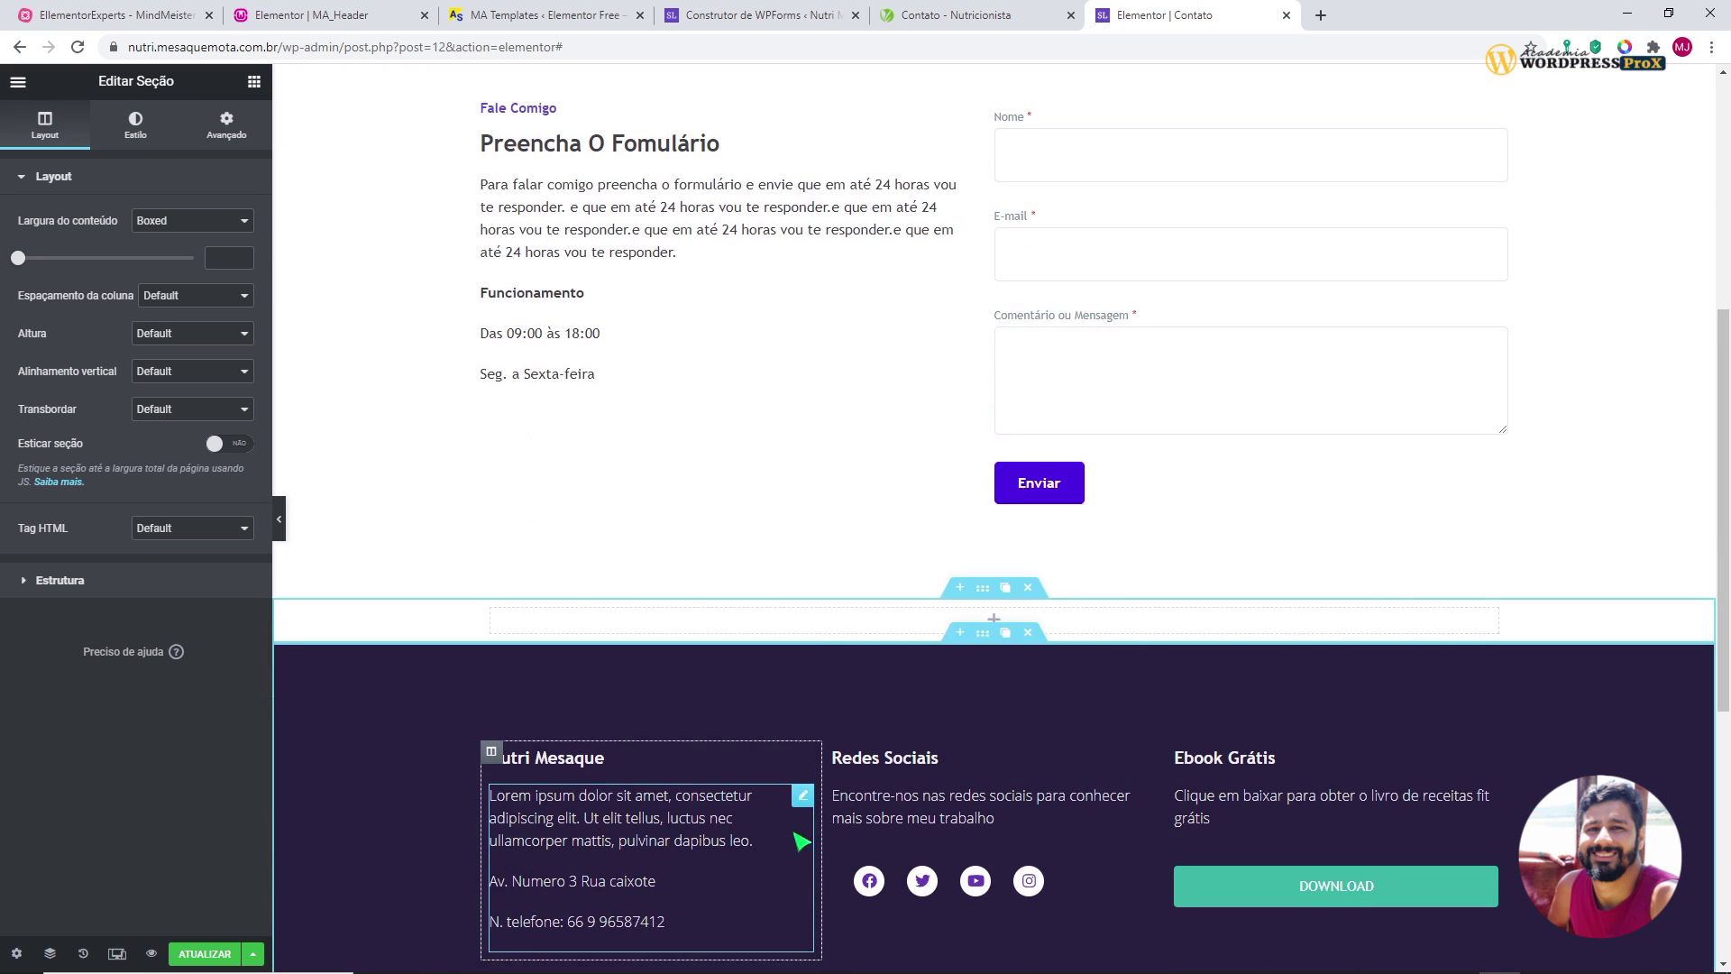
- Give the new section above the footer a minimum height (Altura mínima) of 600 px
{"action": "right_click", "coordinate": [983, 597]}
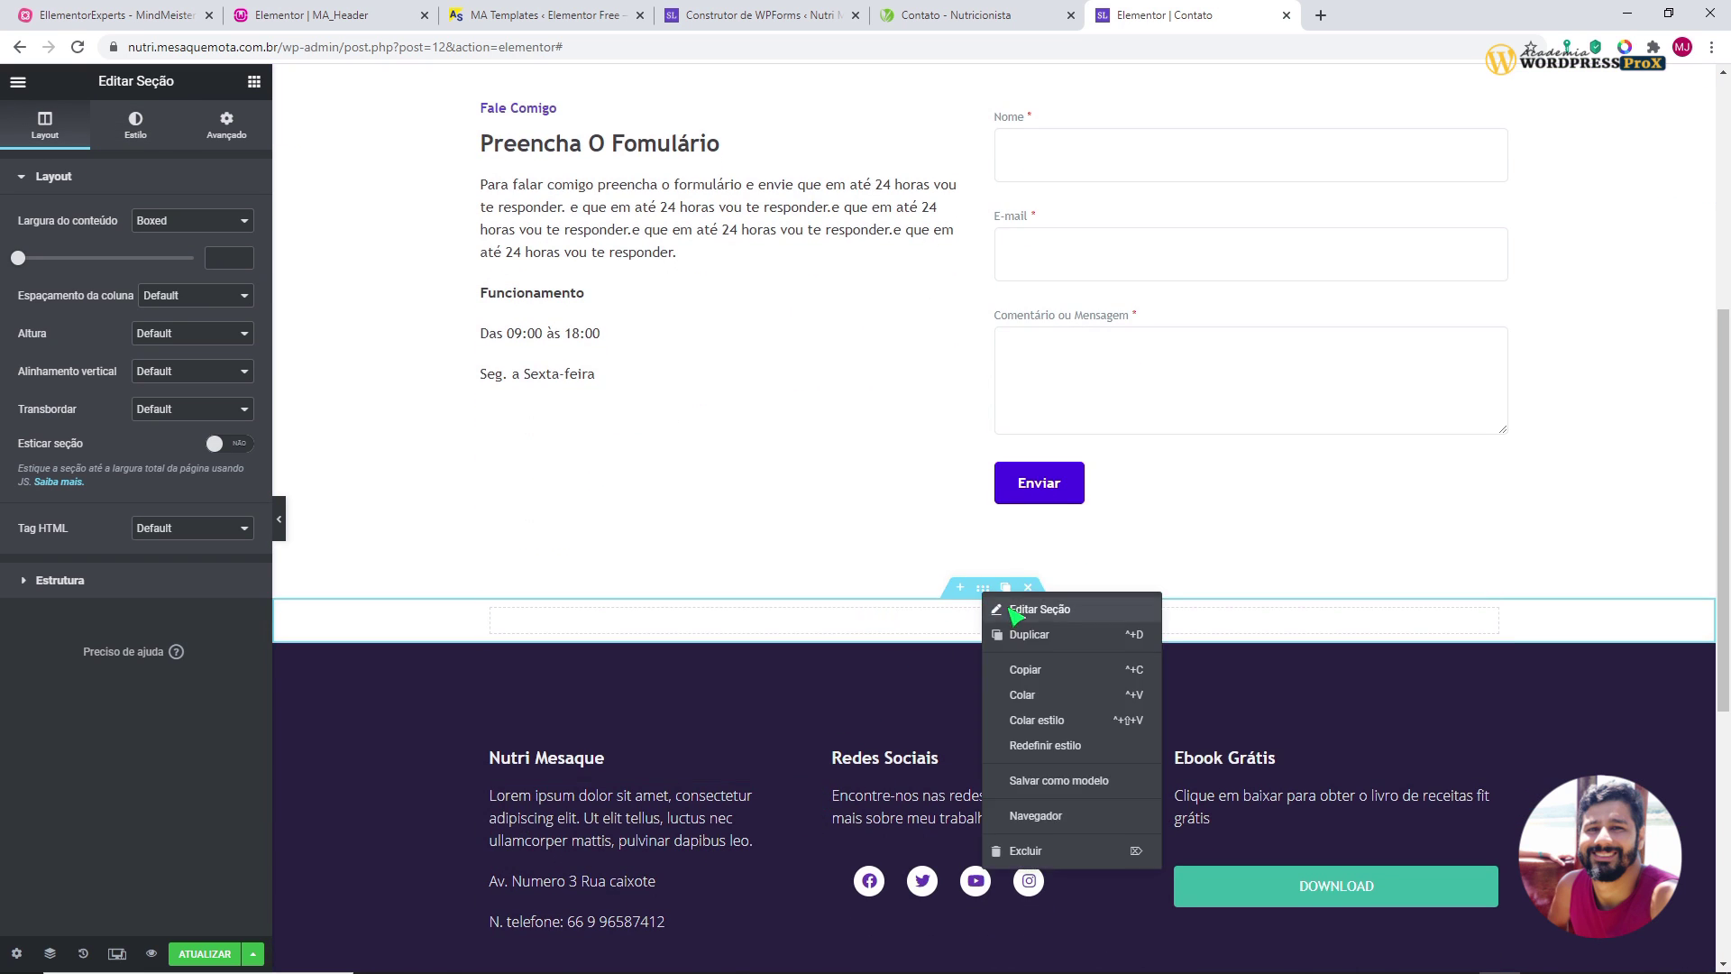
{"action": "left_click", "coordinate": [1001, 606]}
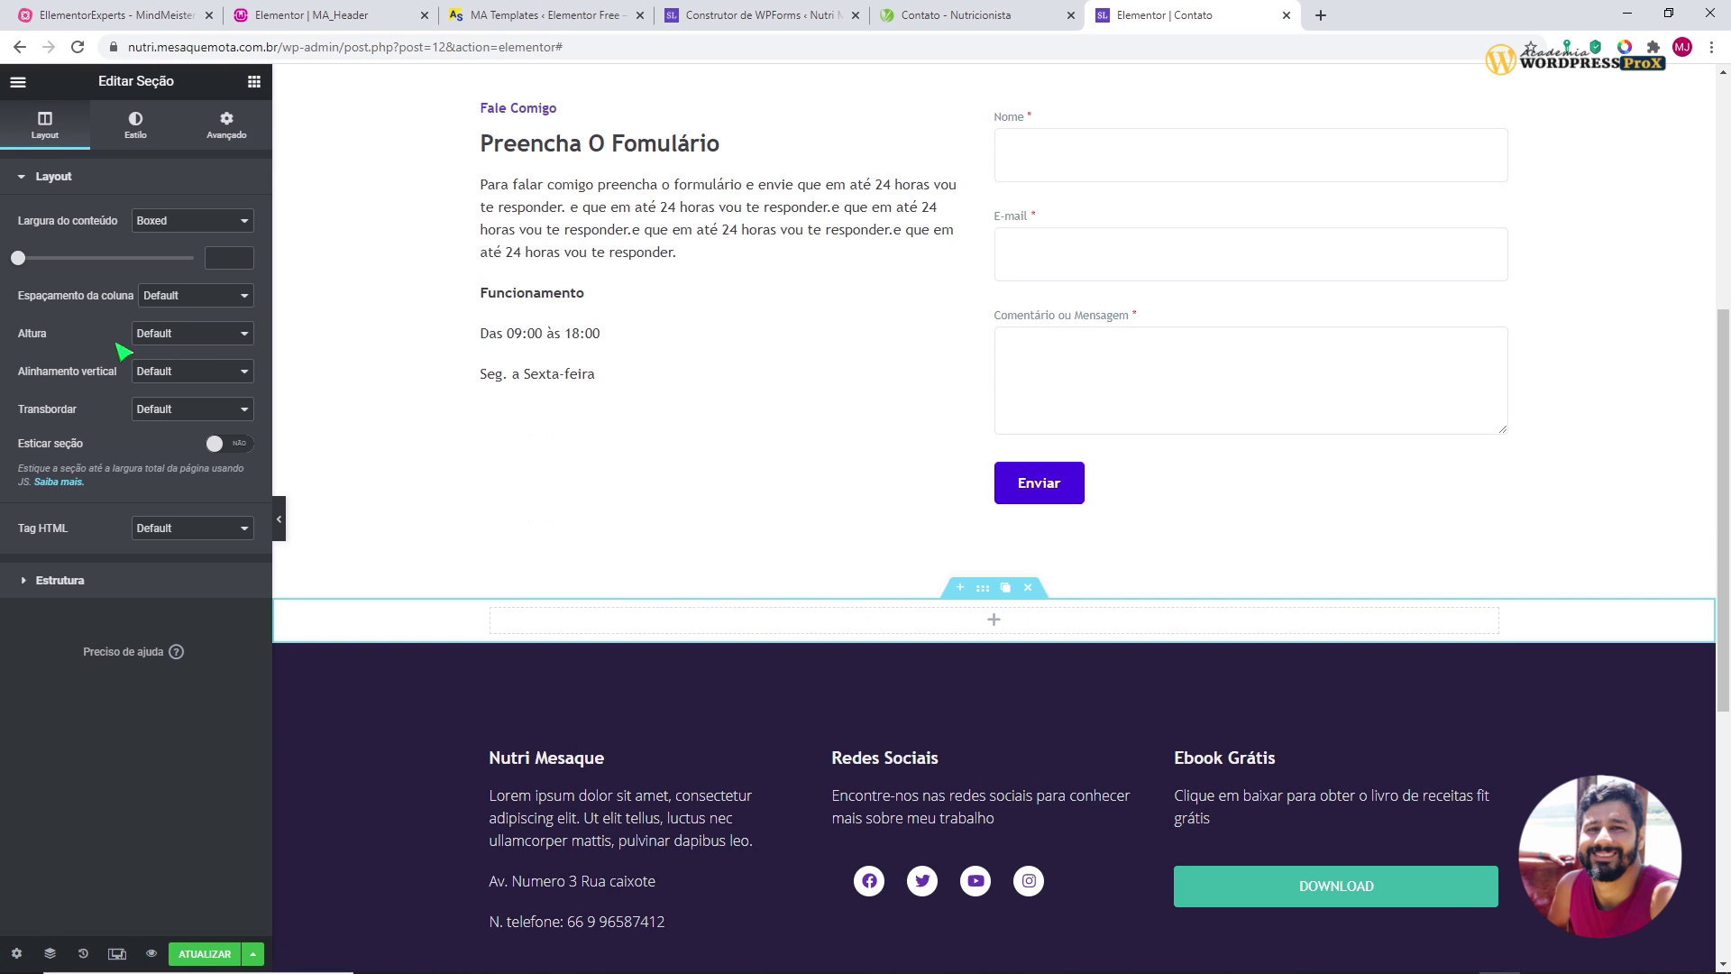
{"action": "left_click", "coordinate": [181, 336]}
{"action": "left_click", "coordinate": [194, 380]}
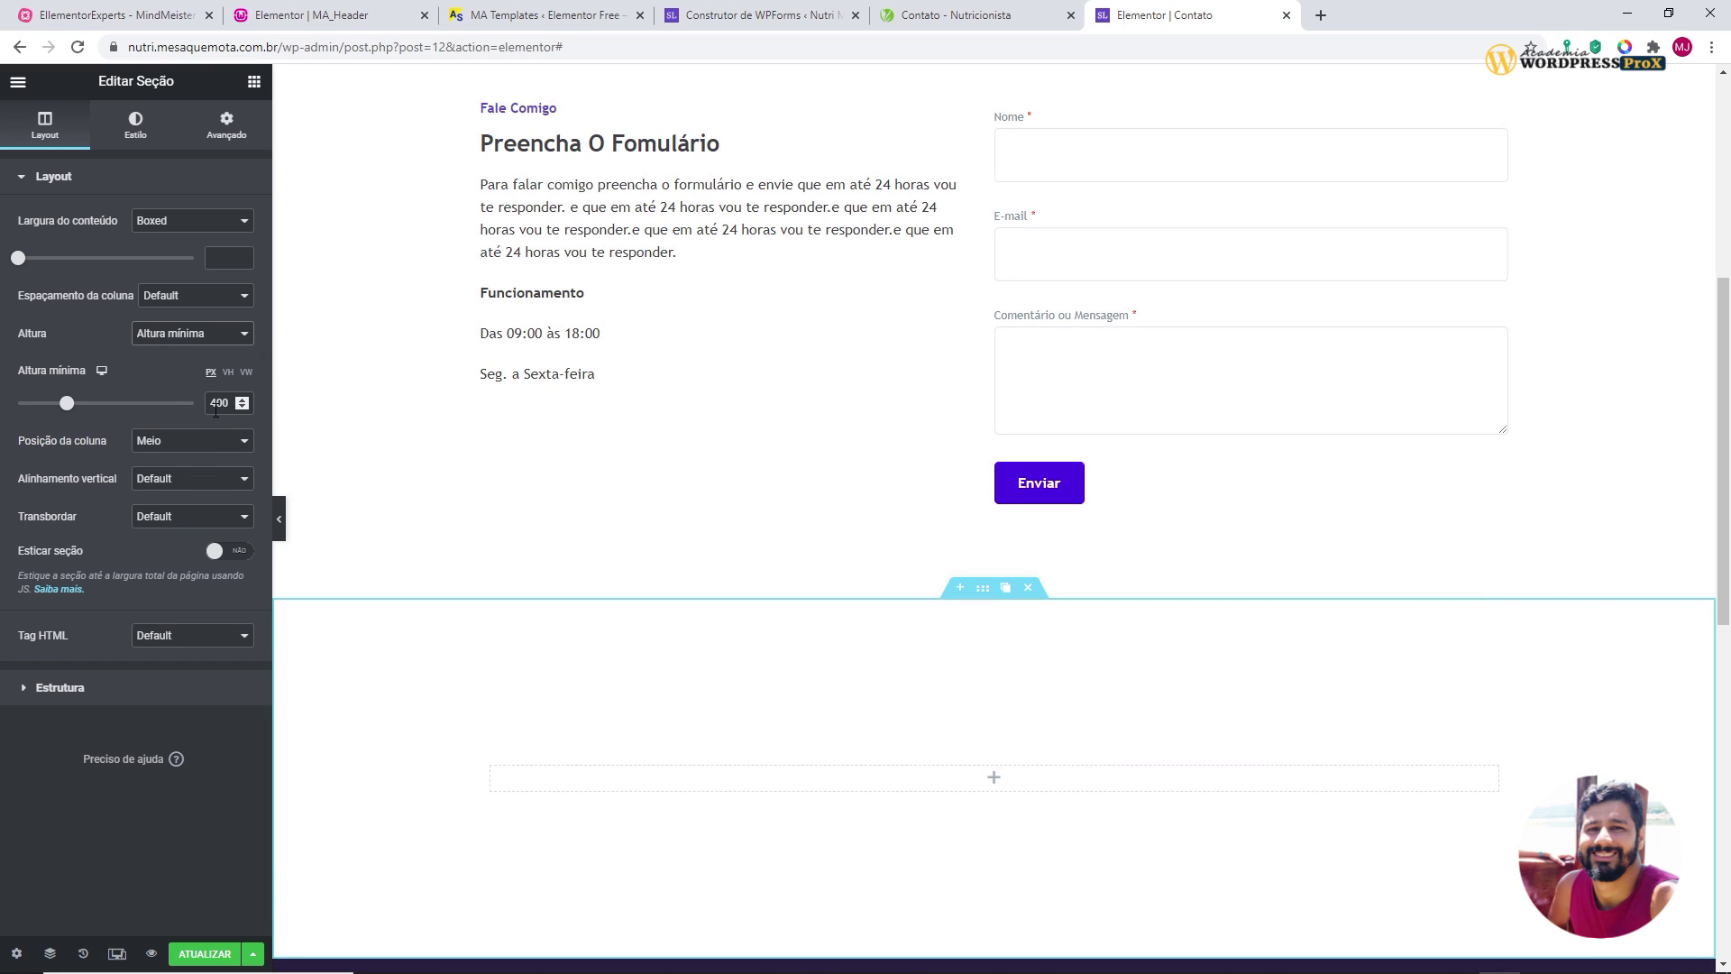
{"action": "type", "text": "6"}
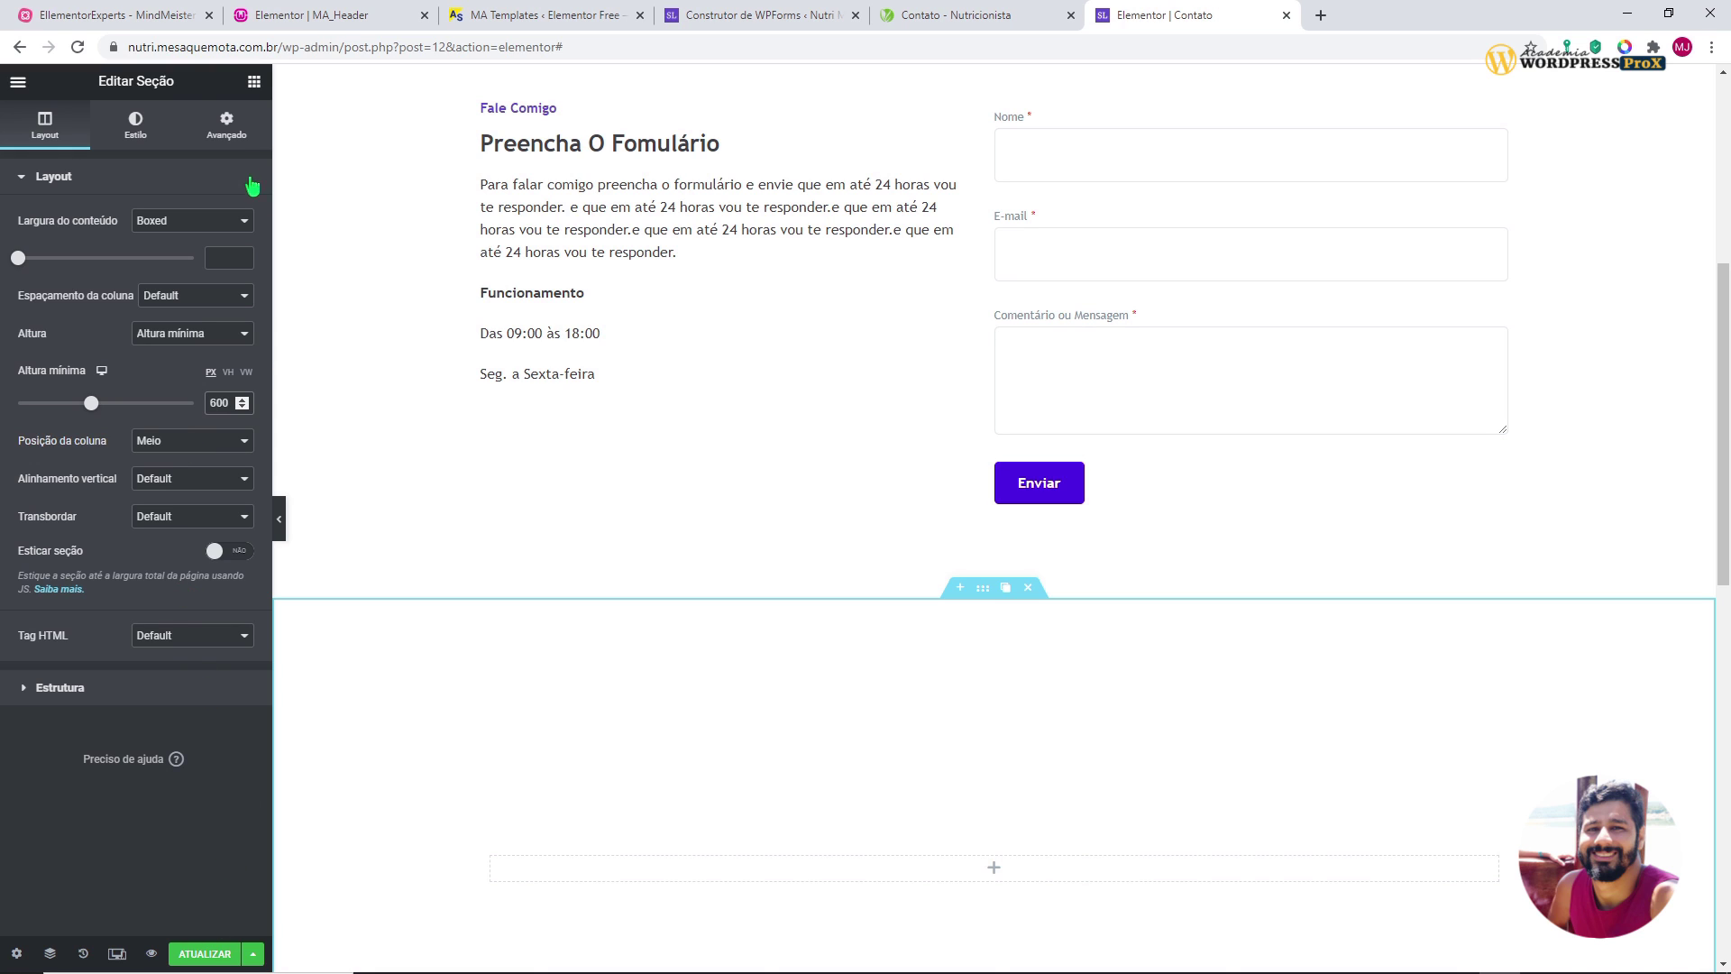
- Find the Google Maps widget with the search term "map" and place it in the empty section above the footer
{"action": "left_click", "coordinate": [254, 81]}
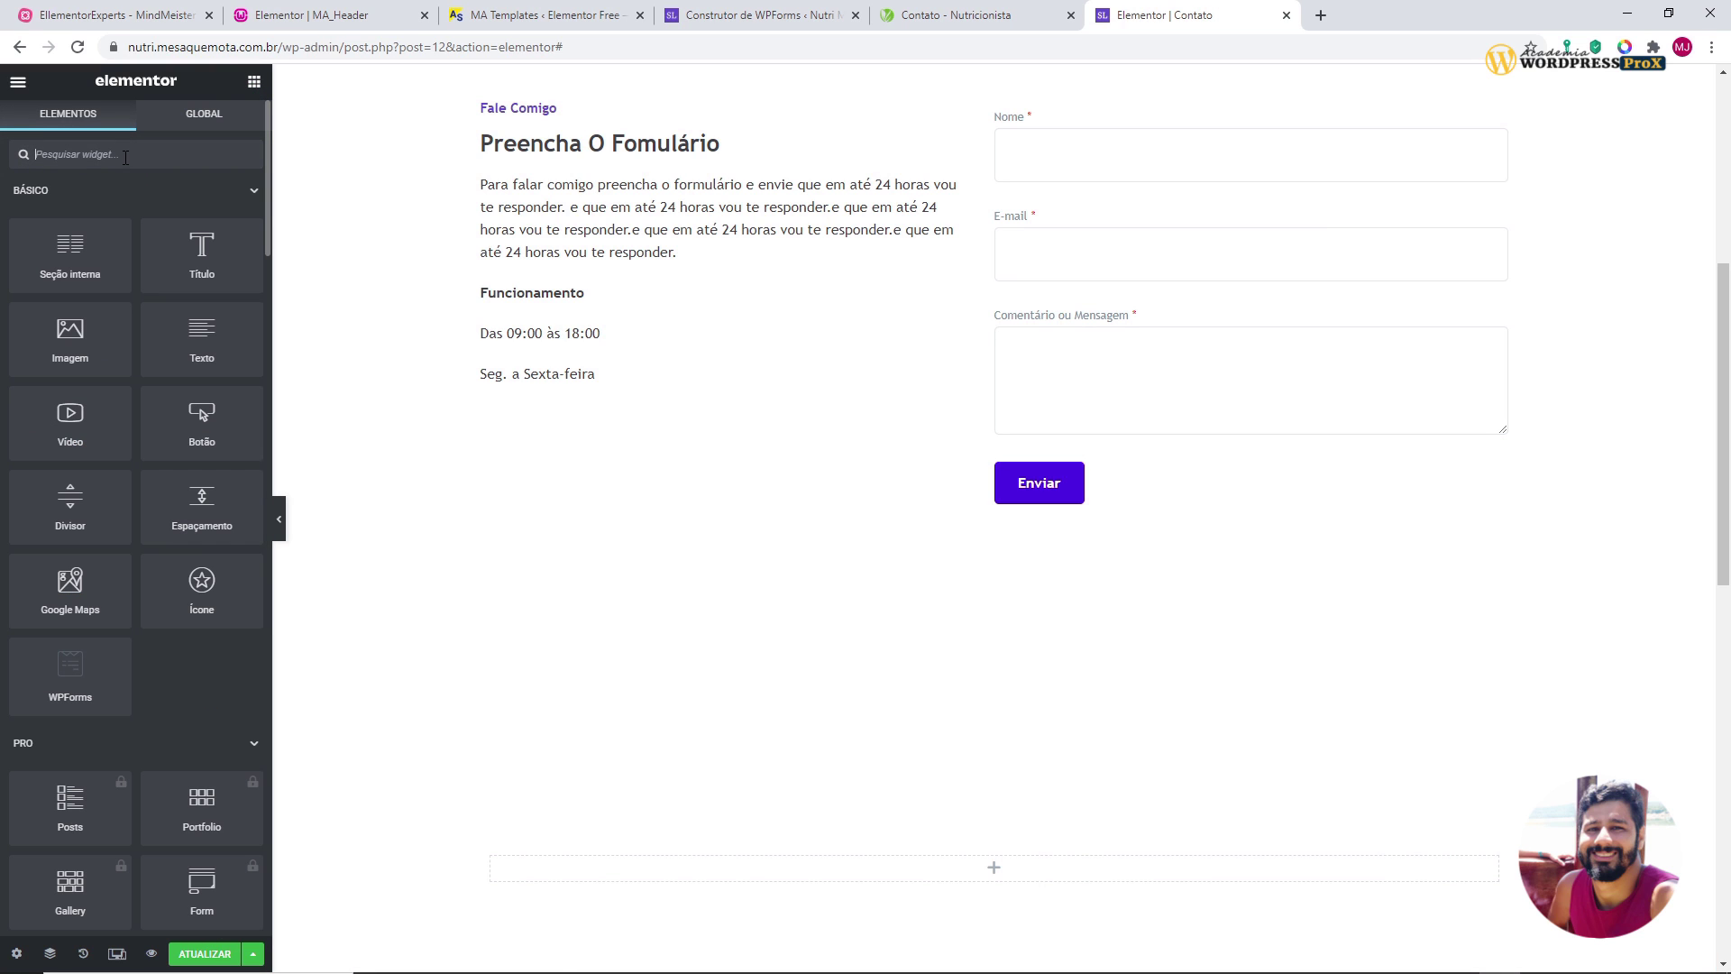
{"action": "type", "text": "map"}
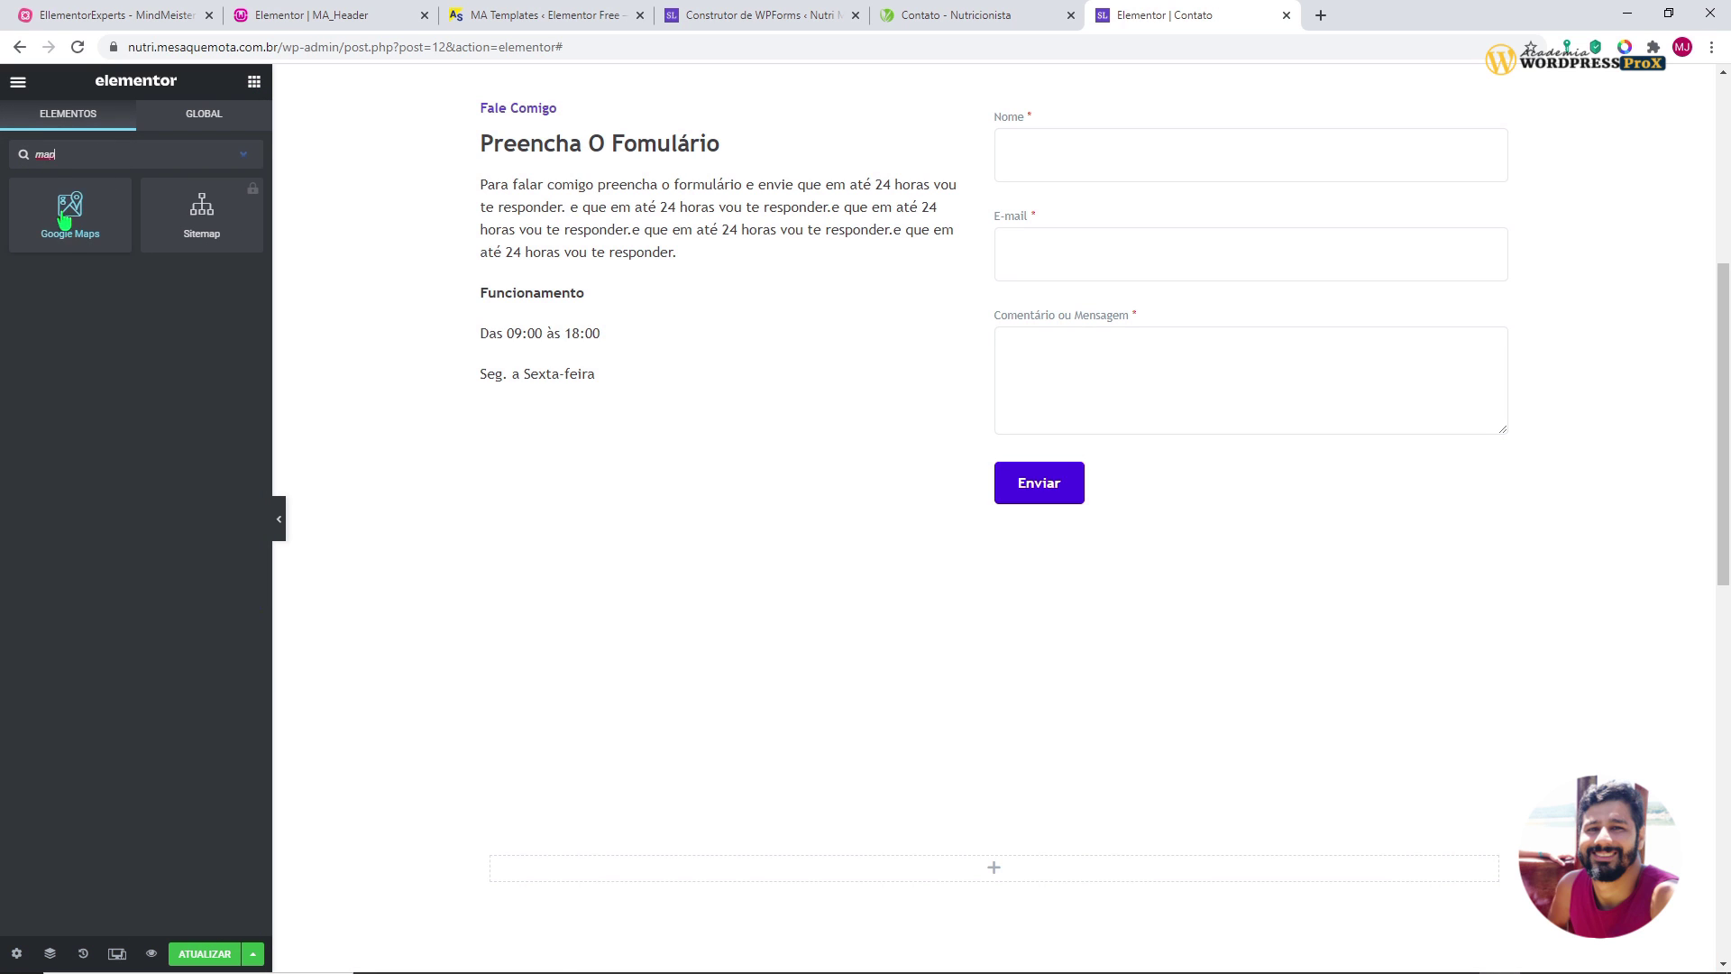
{"action": "left_click_drag", "start_coordinate": [70, 217], "coordinate": [904, 522]}
{"action": "scroll", "coordinate": [646, 375], "scroll_direction": "down", "scroll_amount": 4}
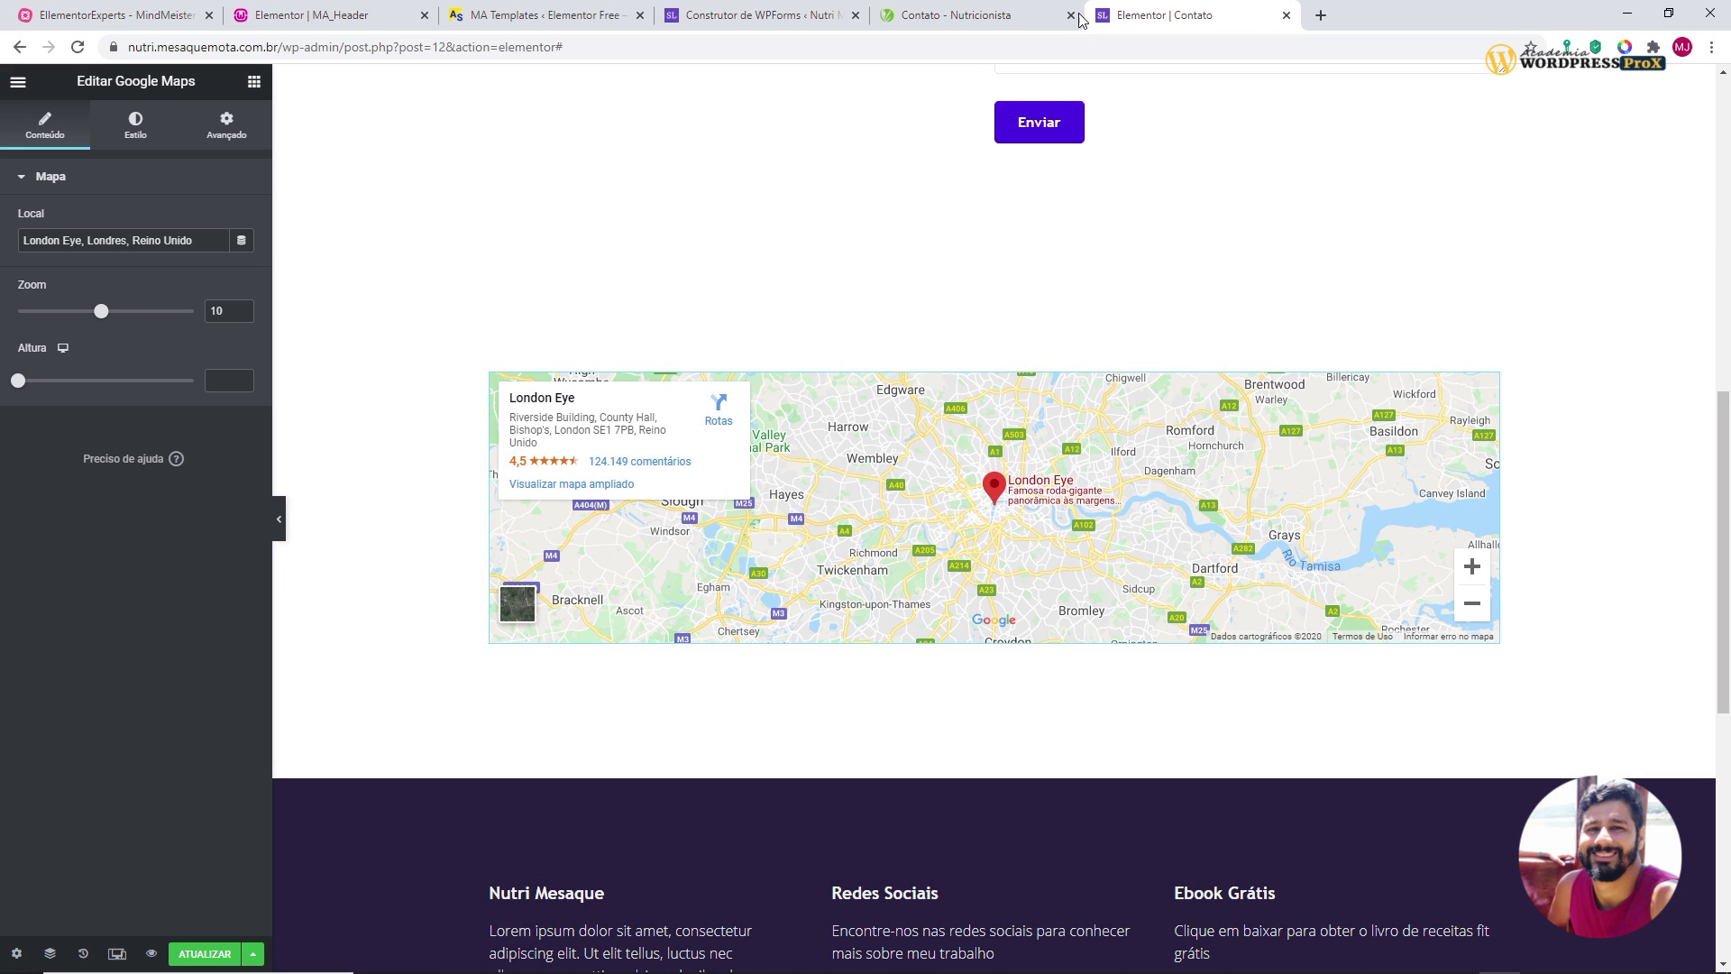
- In a new browser tab, search Google for "academia em sao paulo", open the Competition Sports Club listing and copy its address
{"action": "left_click", "coordinate": [1321, 16]}
{"action": "type", "text": "academia"}
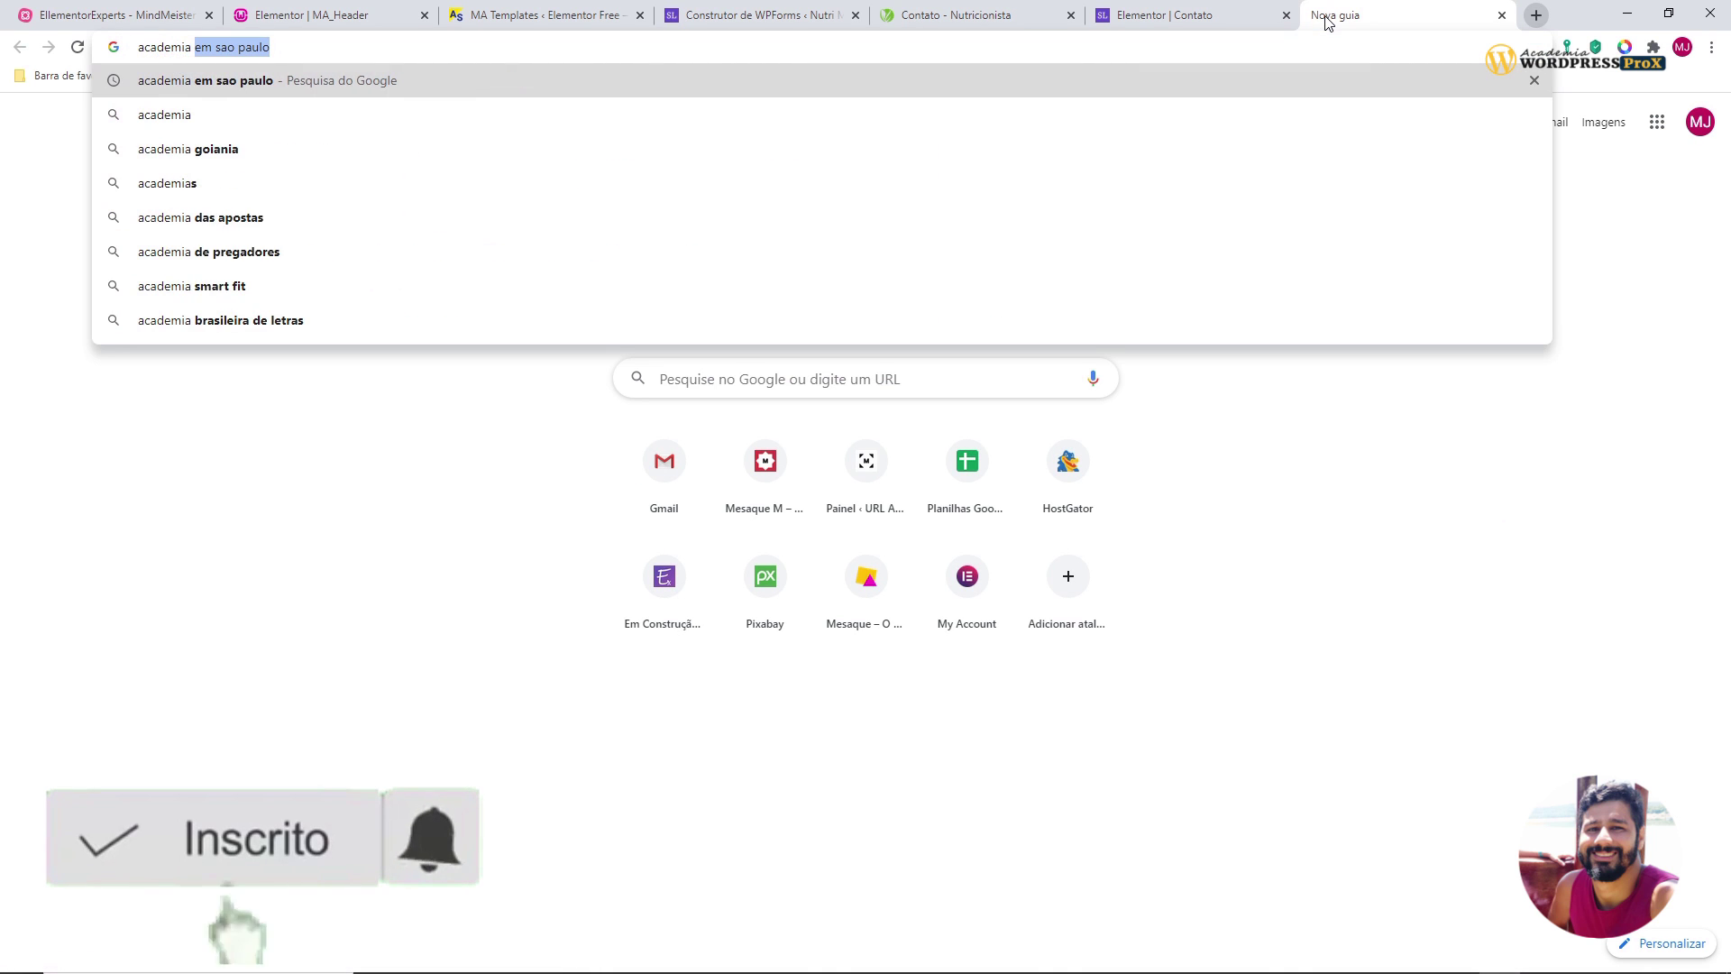
{"action": "key", "text": "Return"}
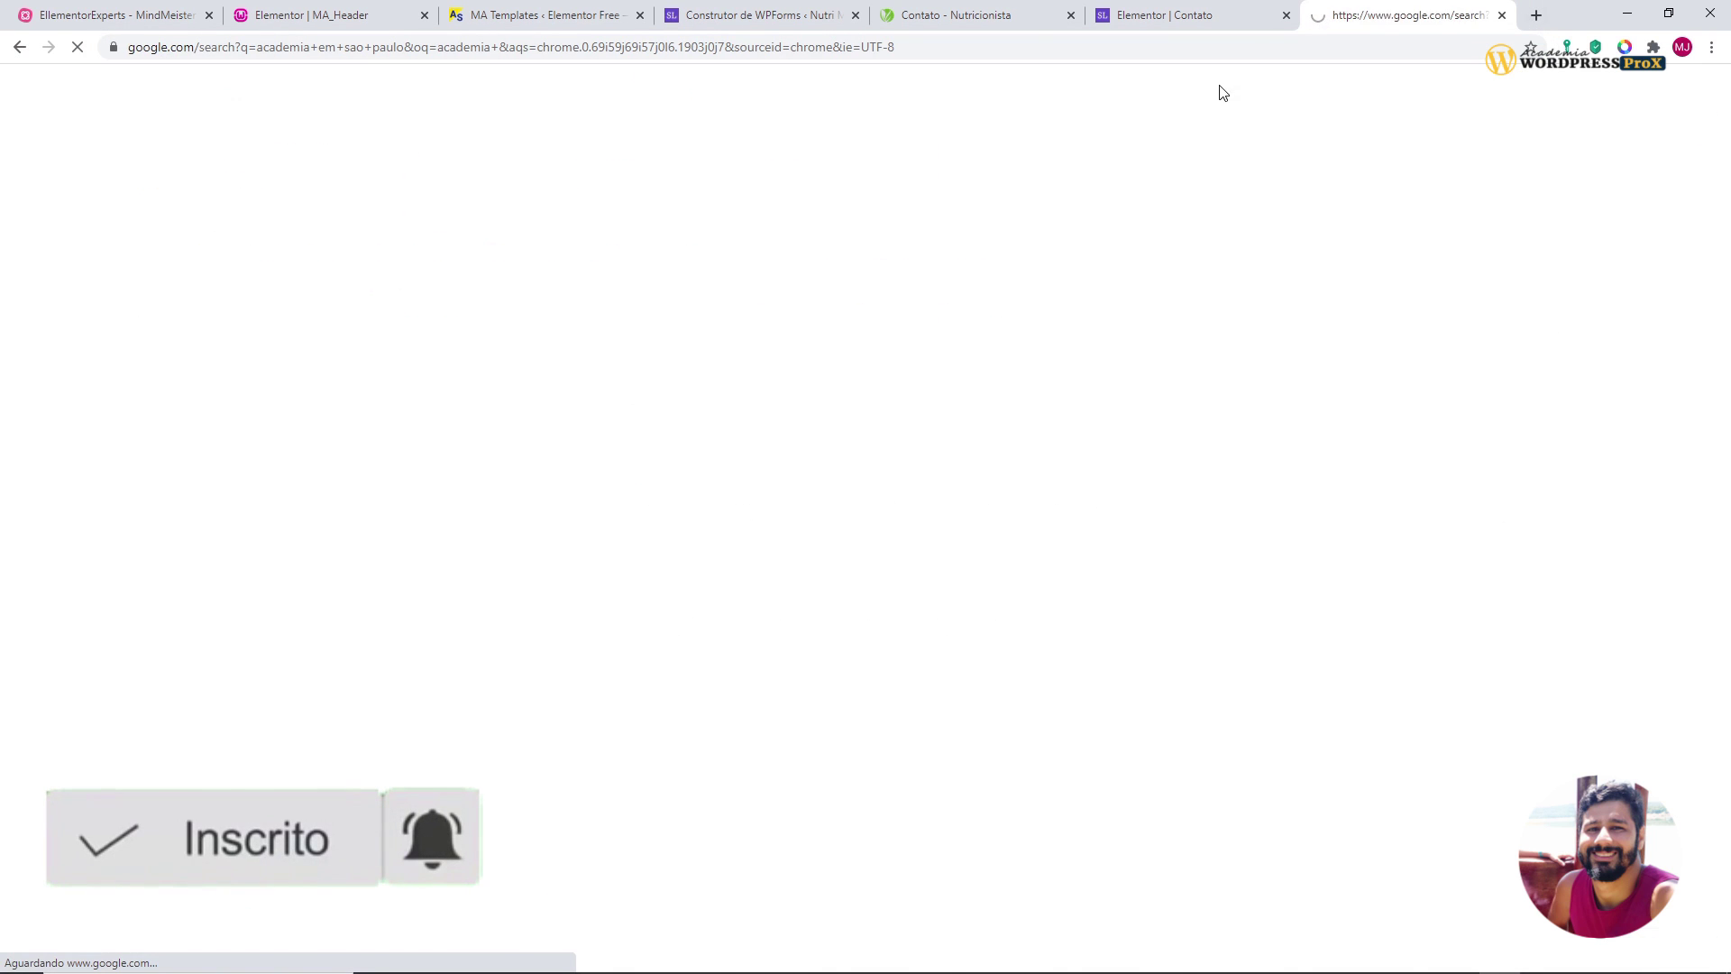
{"action": "scroll", "coordinate": [358, 403], "scroll_direction": "down", "scroll_amount": 3}
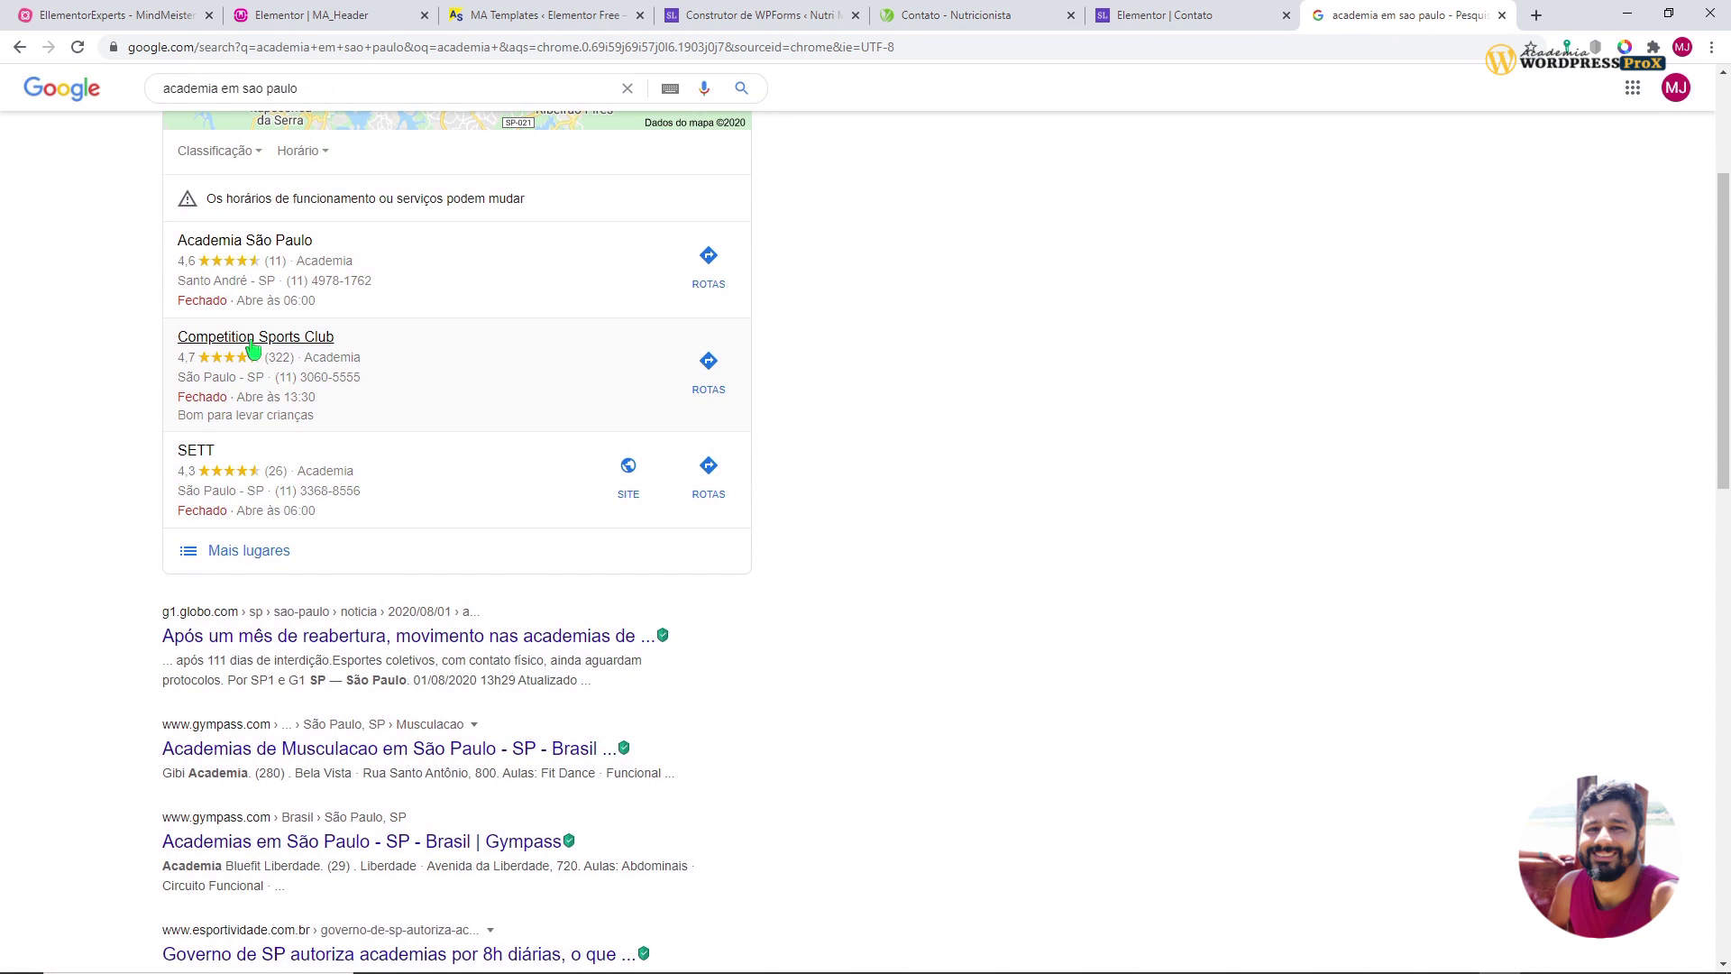
{"action": "left_click", "coordinate": [250, 341]}
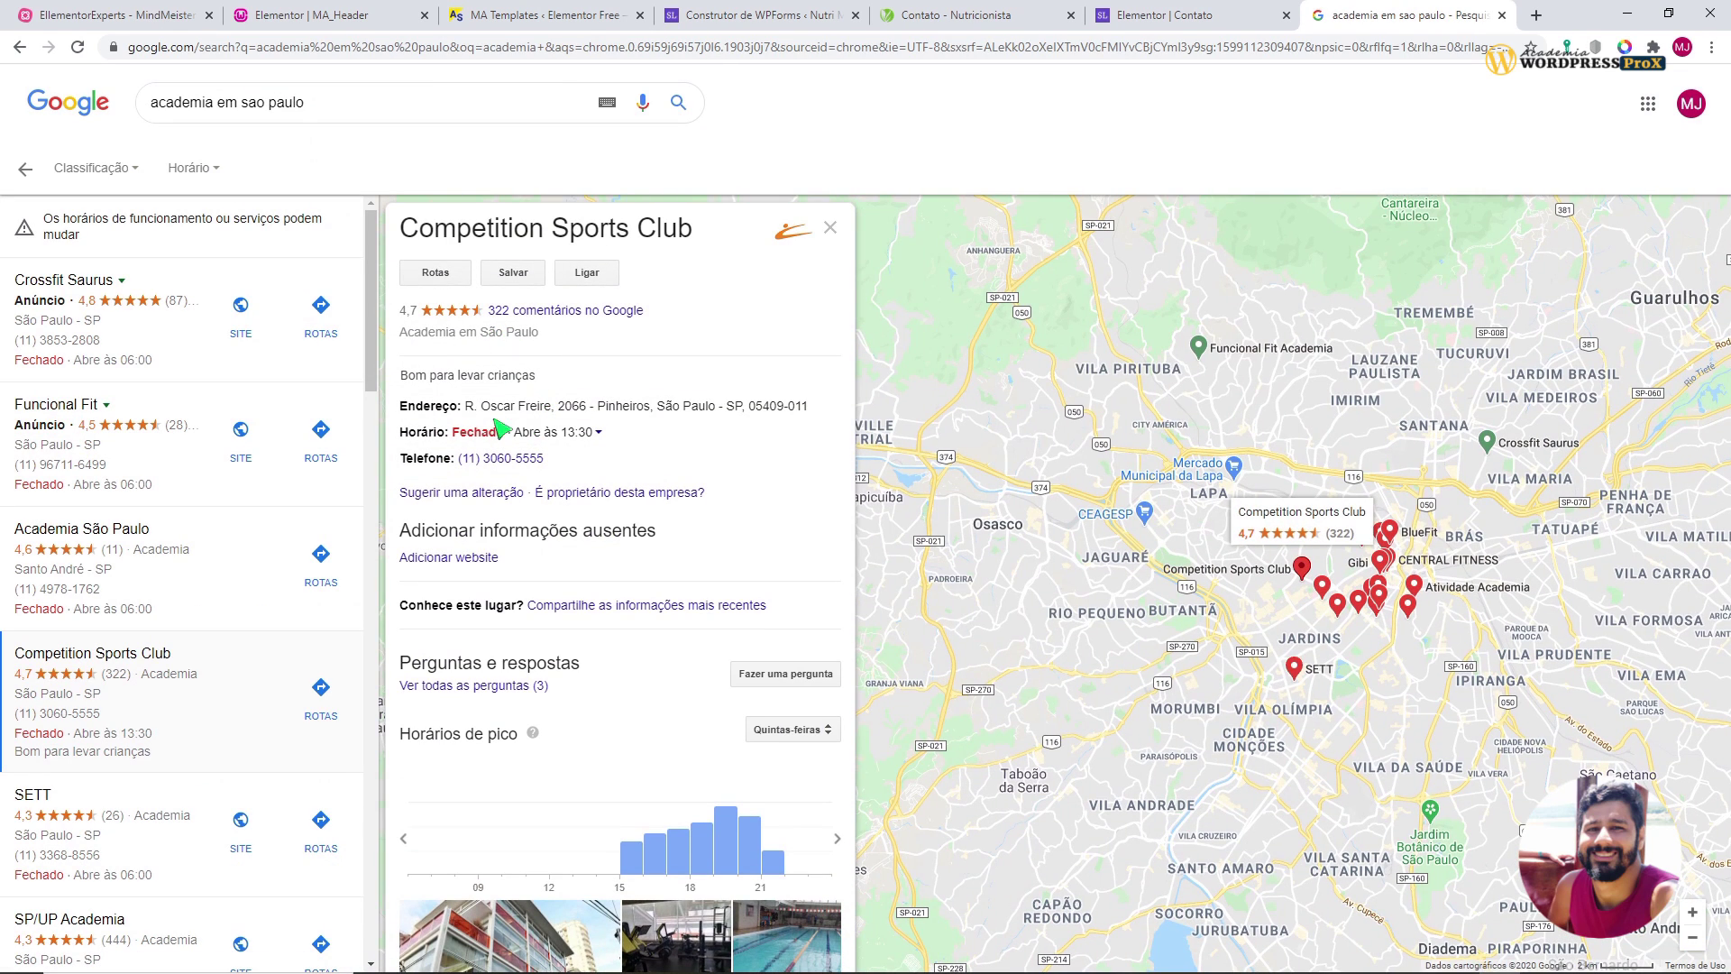
{"action": "left_click_drag", "start_coordinate": [820, 409], "coordinate": [468, 410]}
{"action": "key", "text": "ctrl+c"}
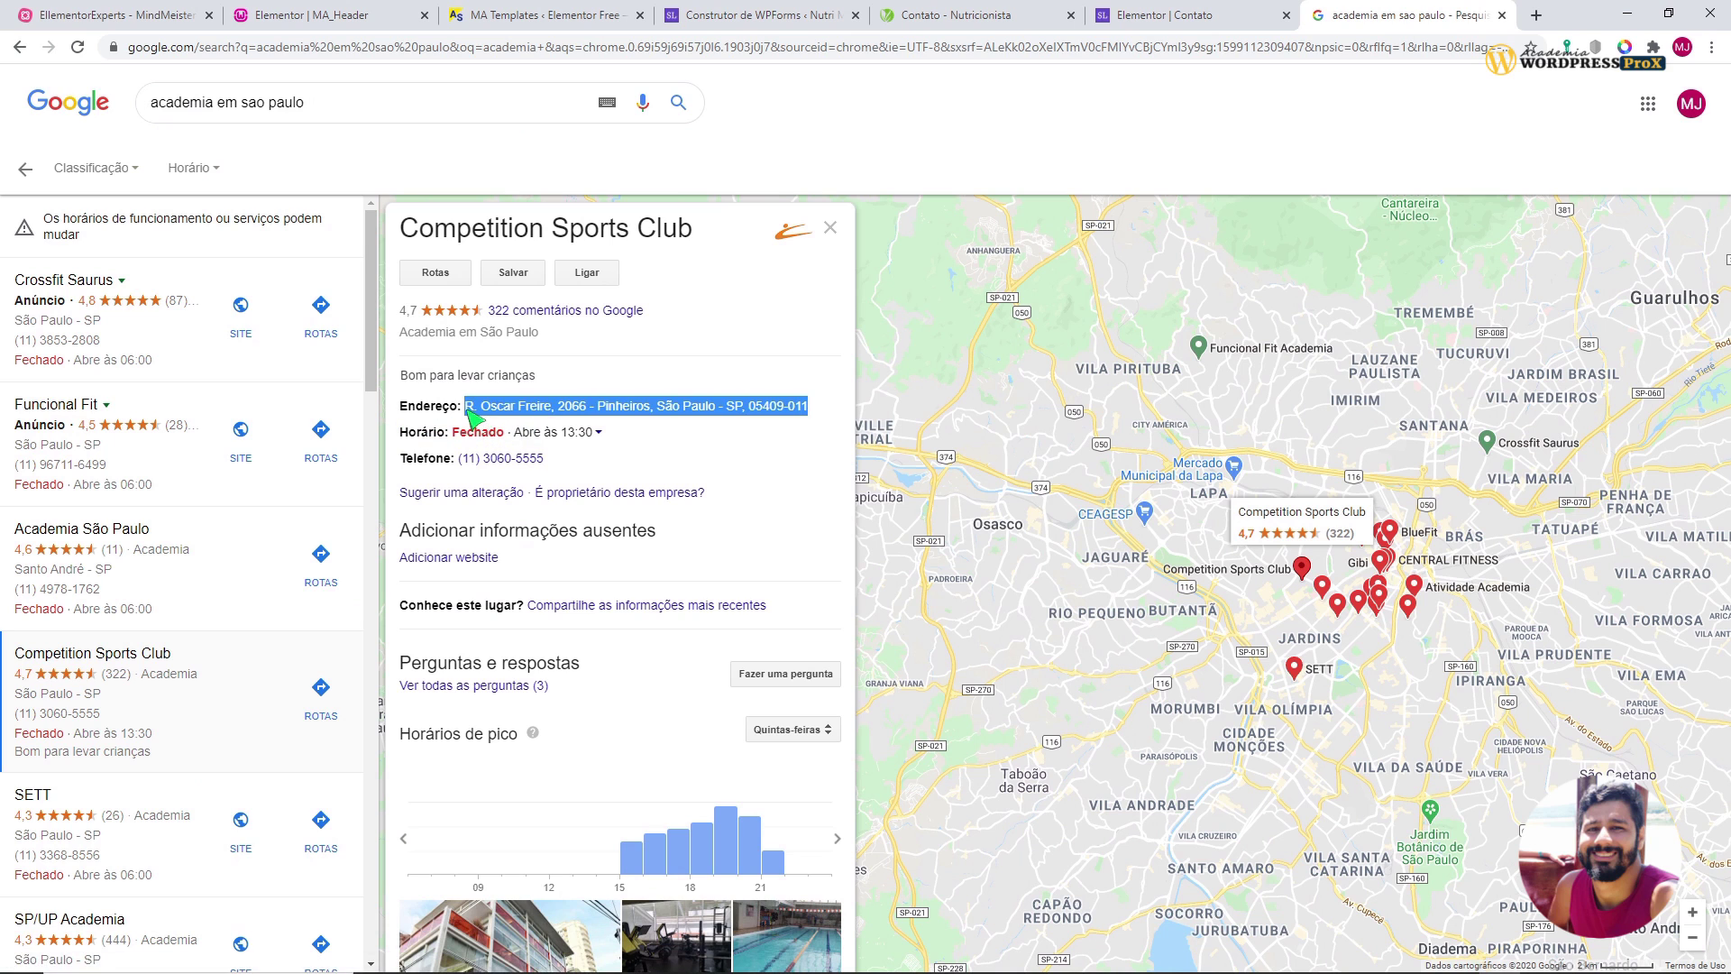
- Return to the Elementor Contato page and replace the map's location with the copied gym address
{"action": "left_click", "coordinate": [1150, 20]}
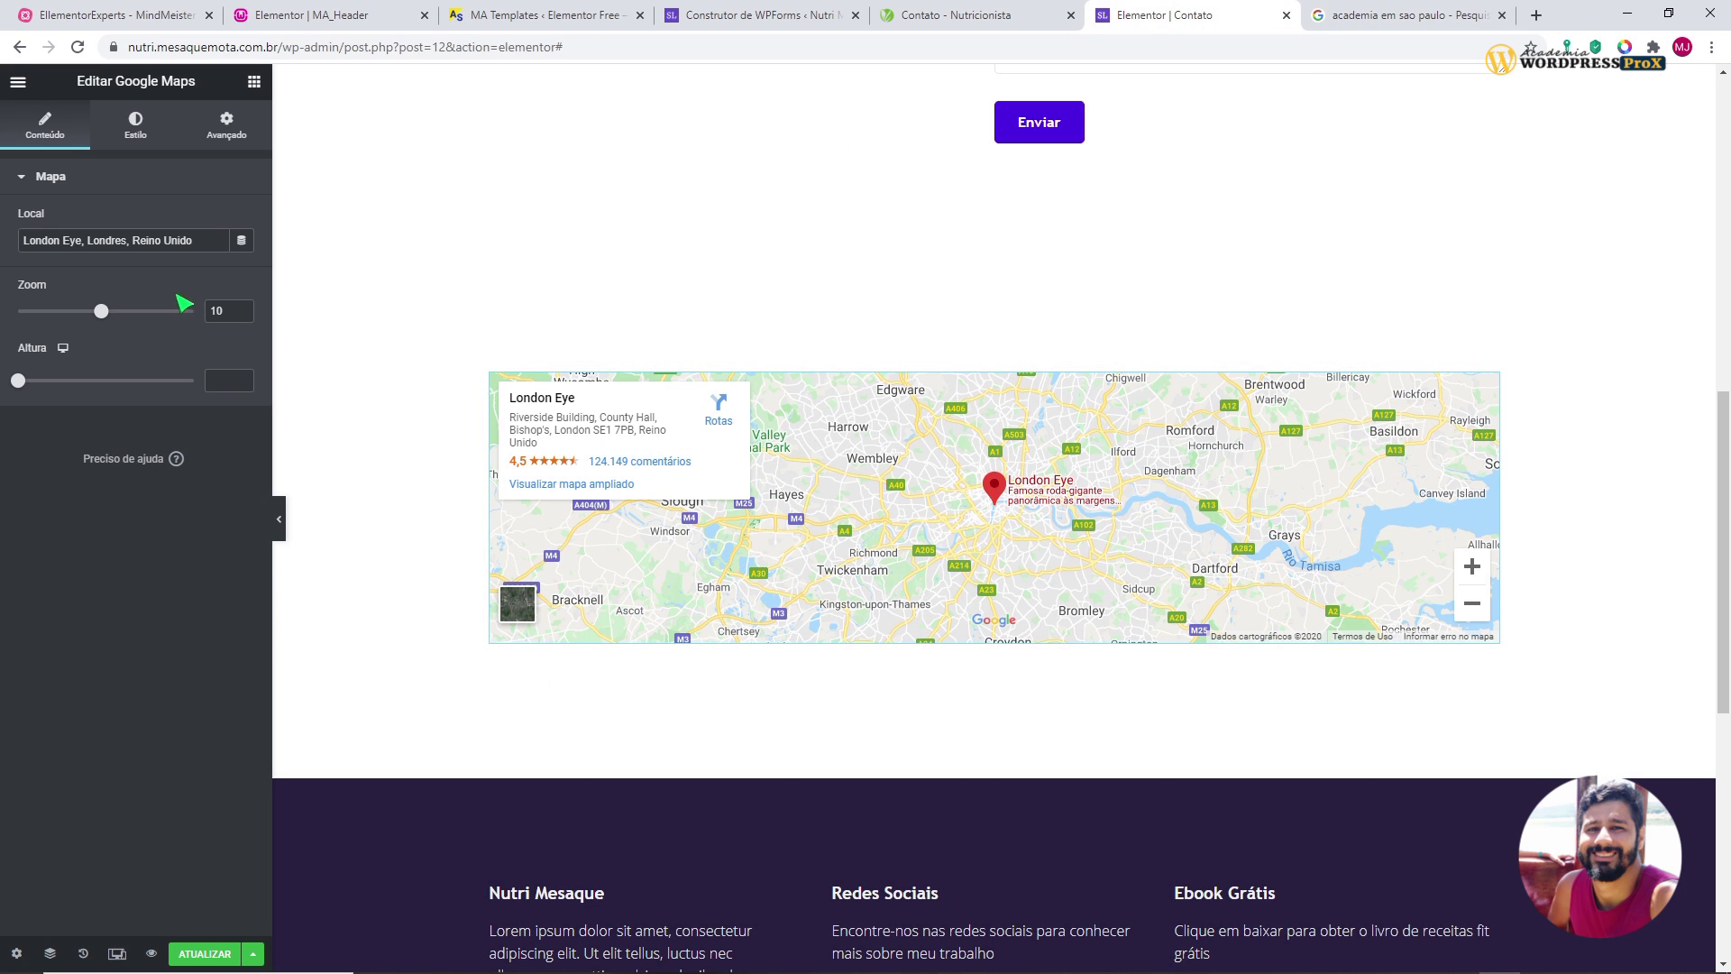
{"action": "left_click_drag", "start_coordinate": [213, 239], "coordinate": [7, 240]}
{"action": "key", "text": "ctrl+v"}
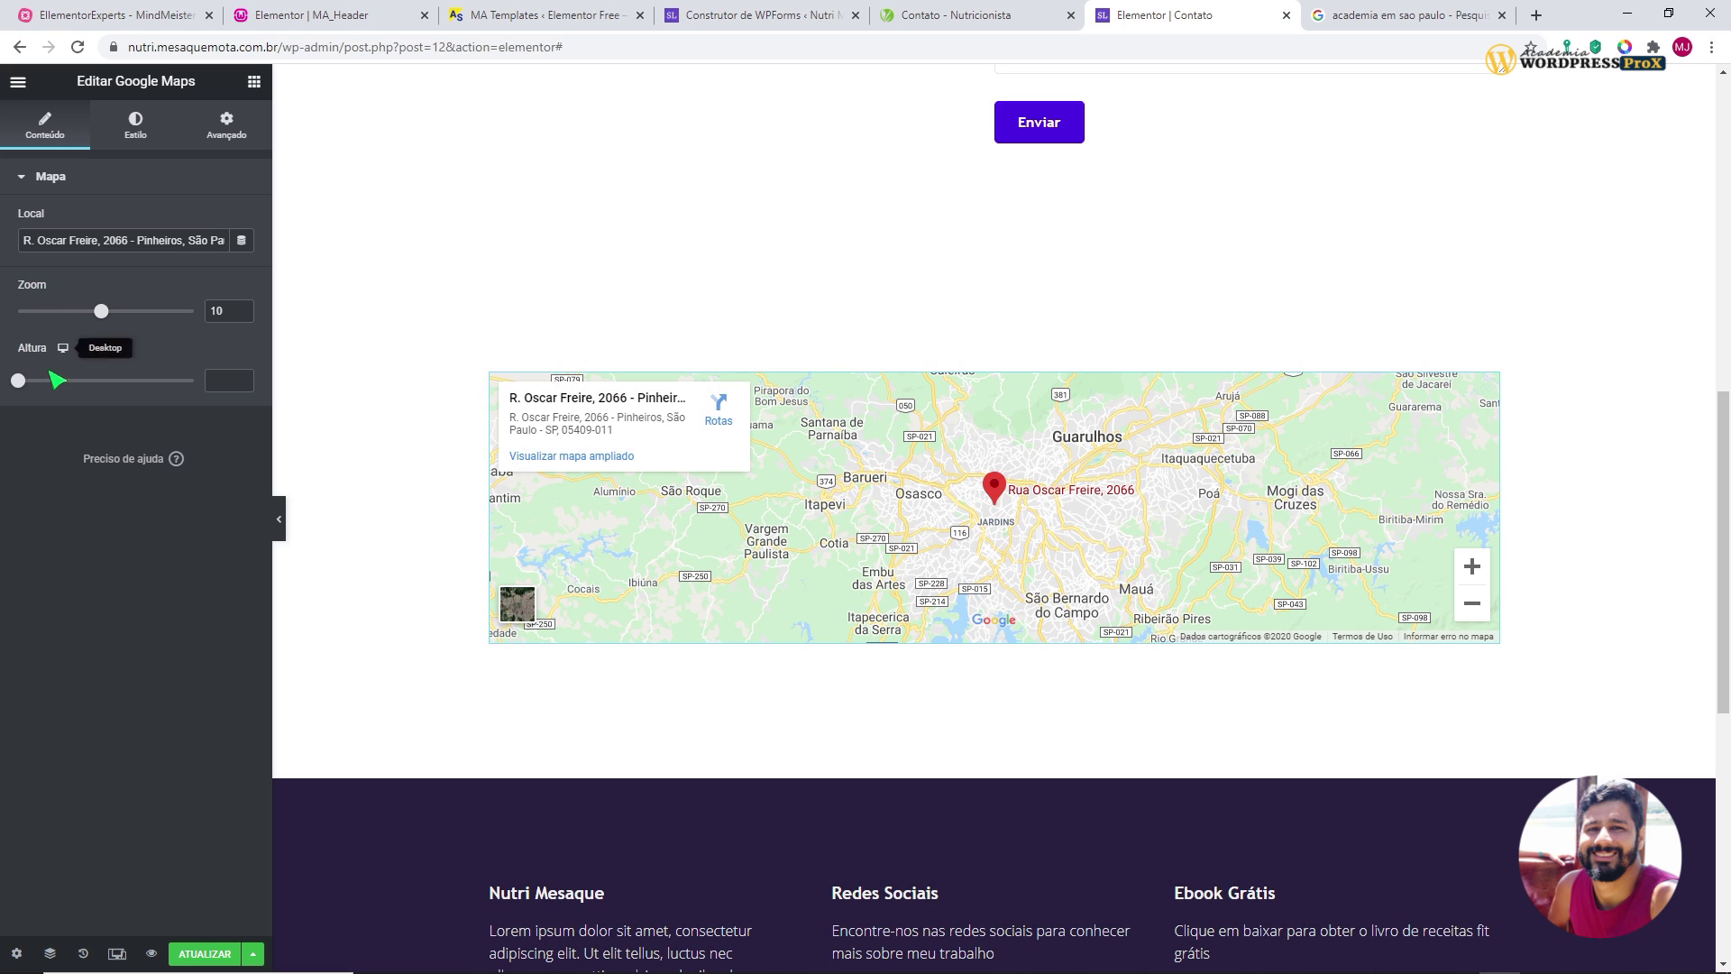
- Set the Google Maps widget's height to 442 and its zoom to 10
{"action": "left_click_drag", "start_coordinate": [19, 381], "coordinate": [69, 382]}
{"action": "left_click_drag", "start_coordinate": [101, 311], "coordinate": [127, 320]}
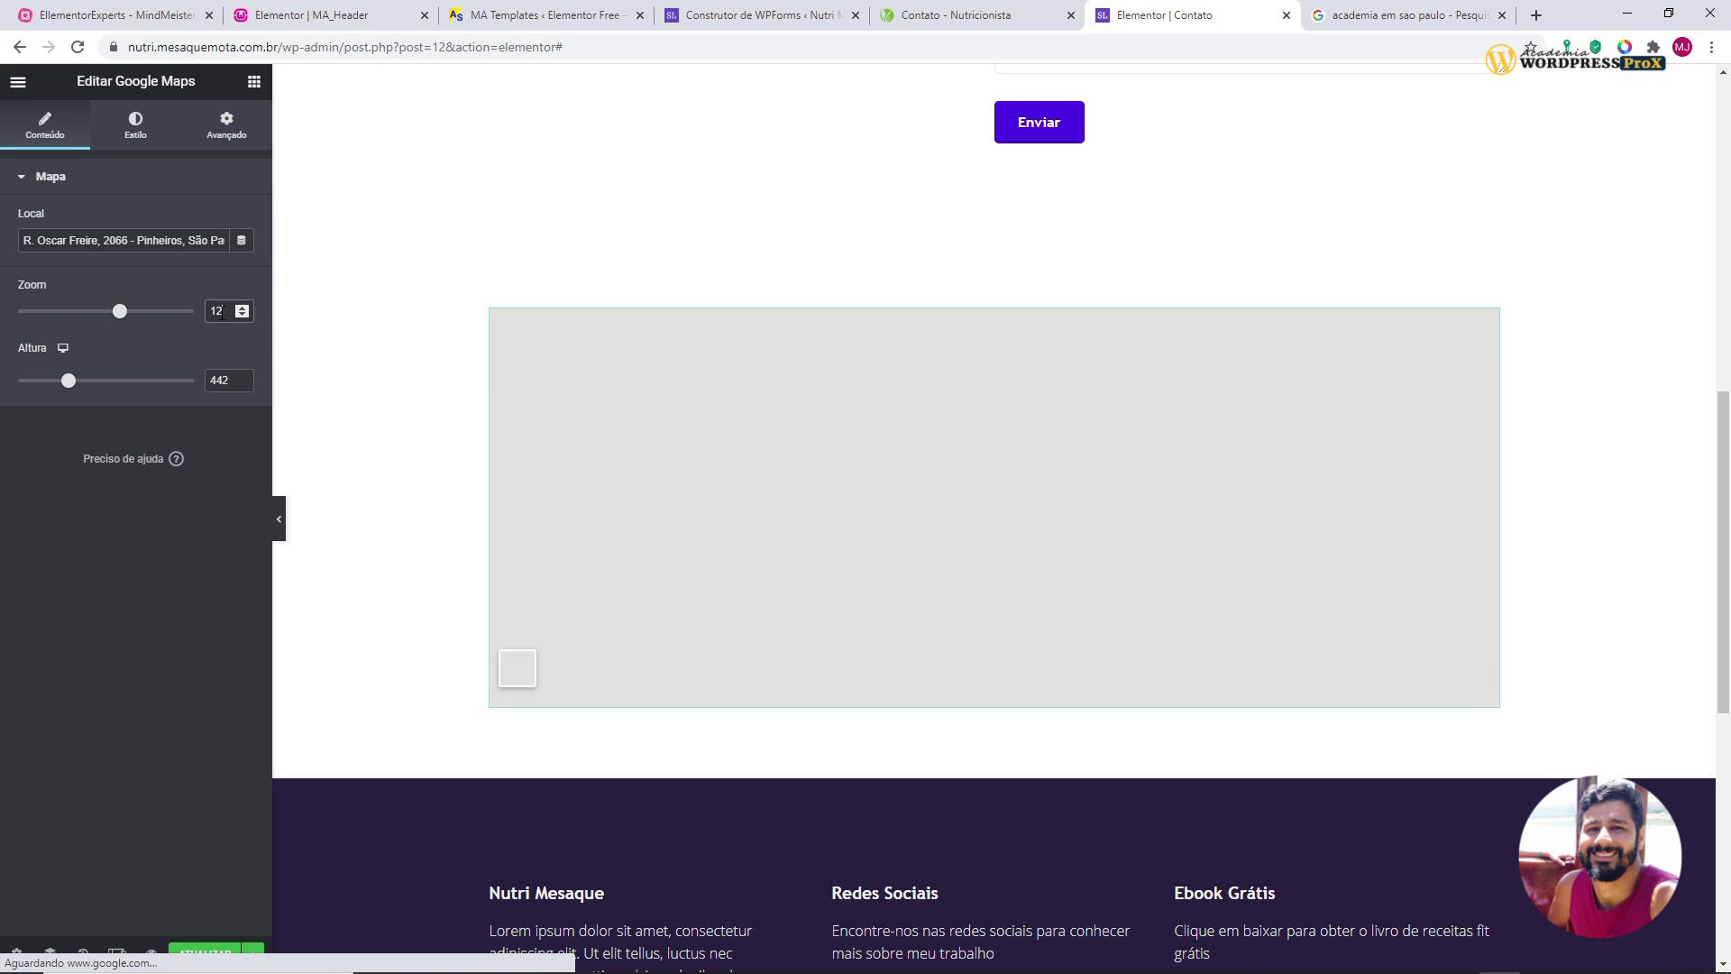
{"action": "key", "text": "BackSpace"}
{"action": "type", "text": "0"}
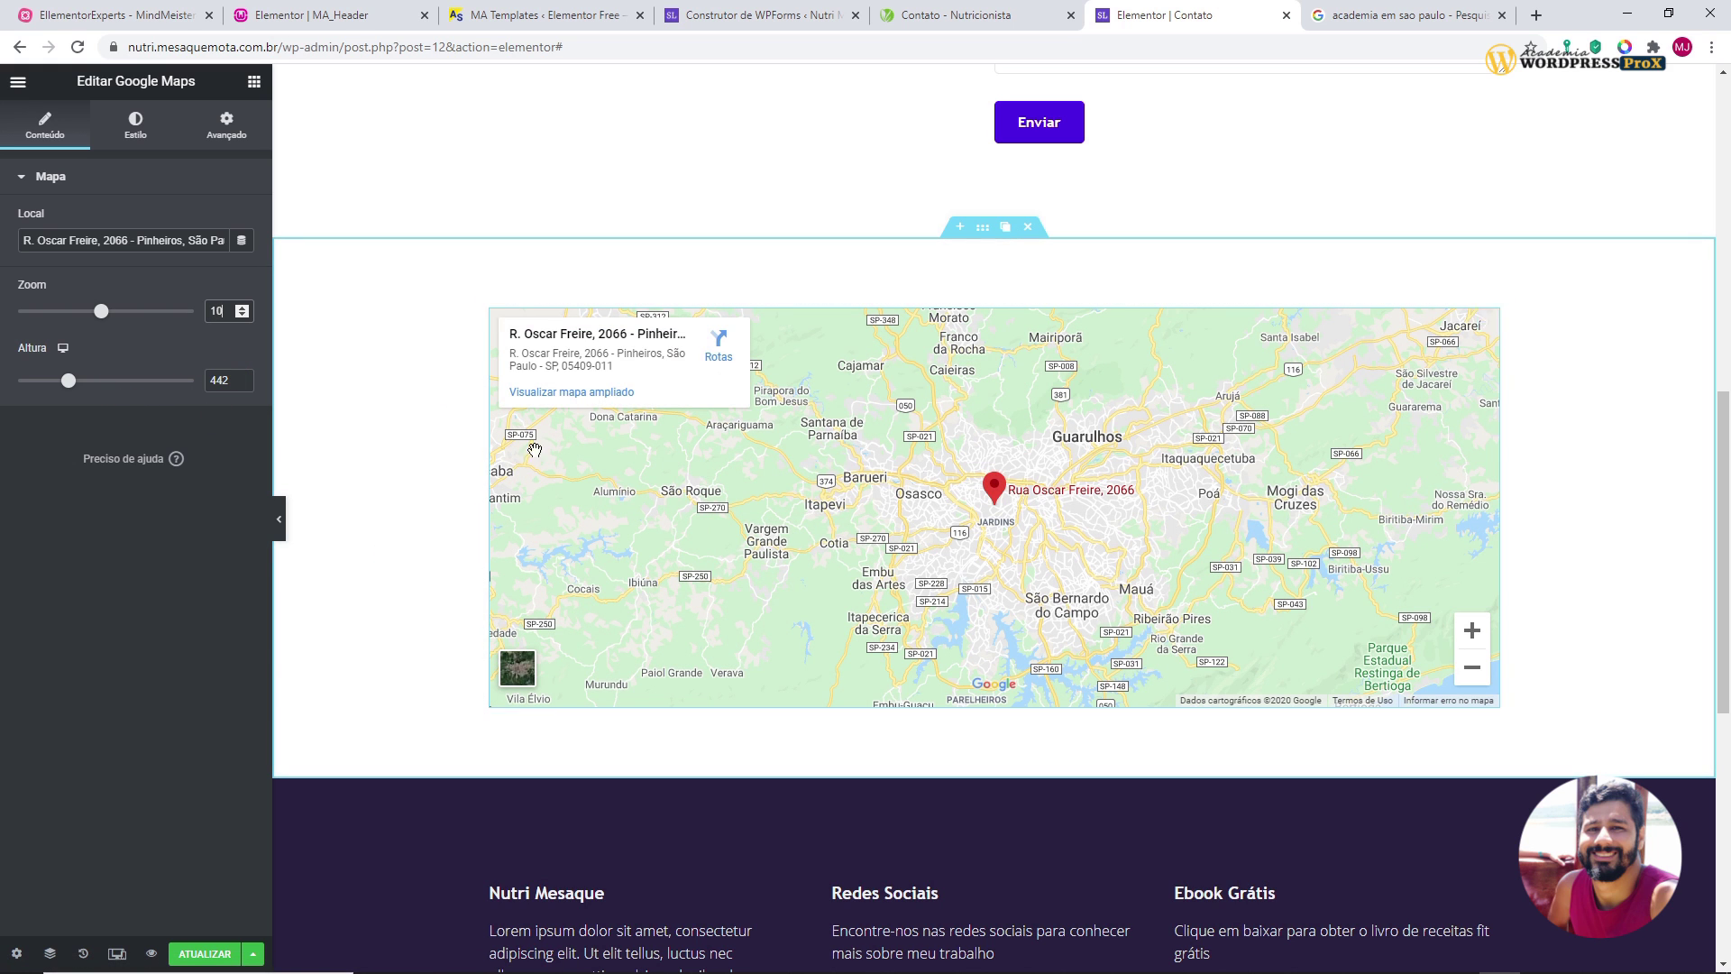
- Set the map section's padding to 0 on all sides and its top and bottom margins to 0
{"action": "right_click", "coordinate": [982, 233]}
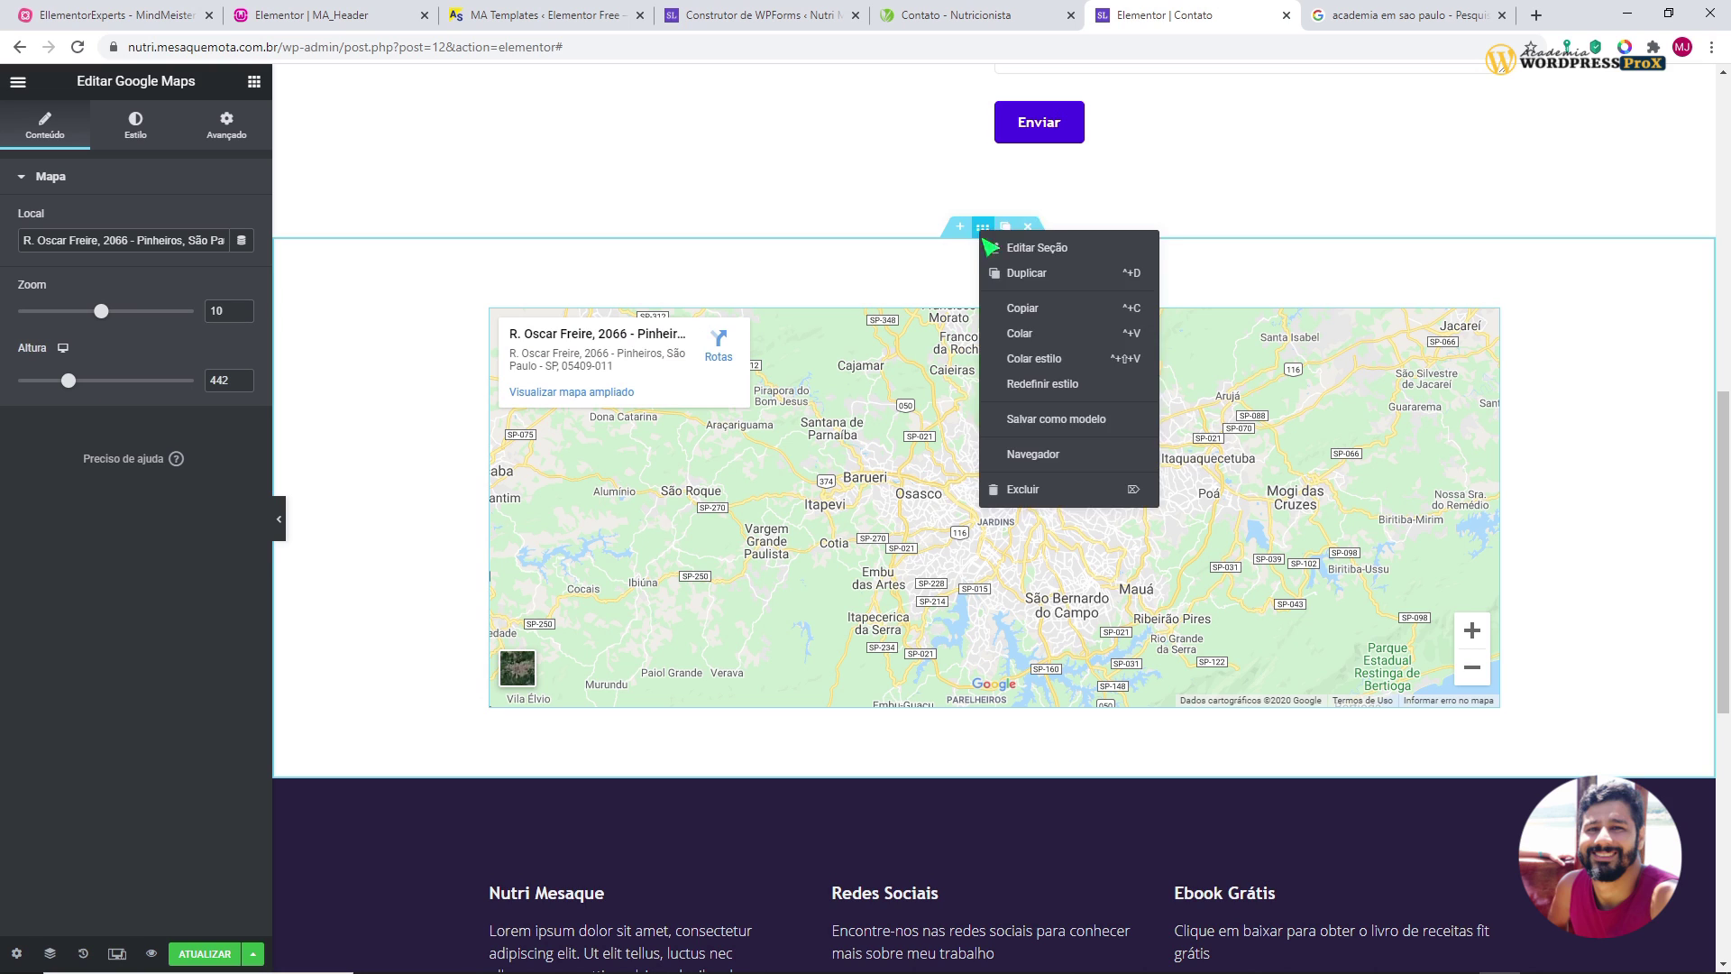
{"action": "left_click", "coordinate": [992, 245]}
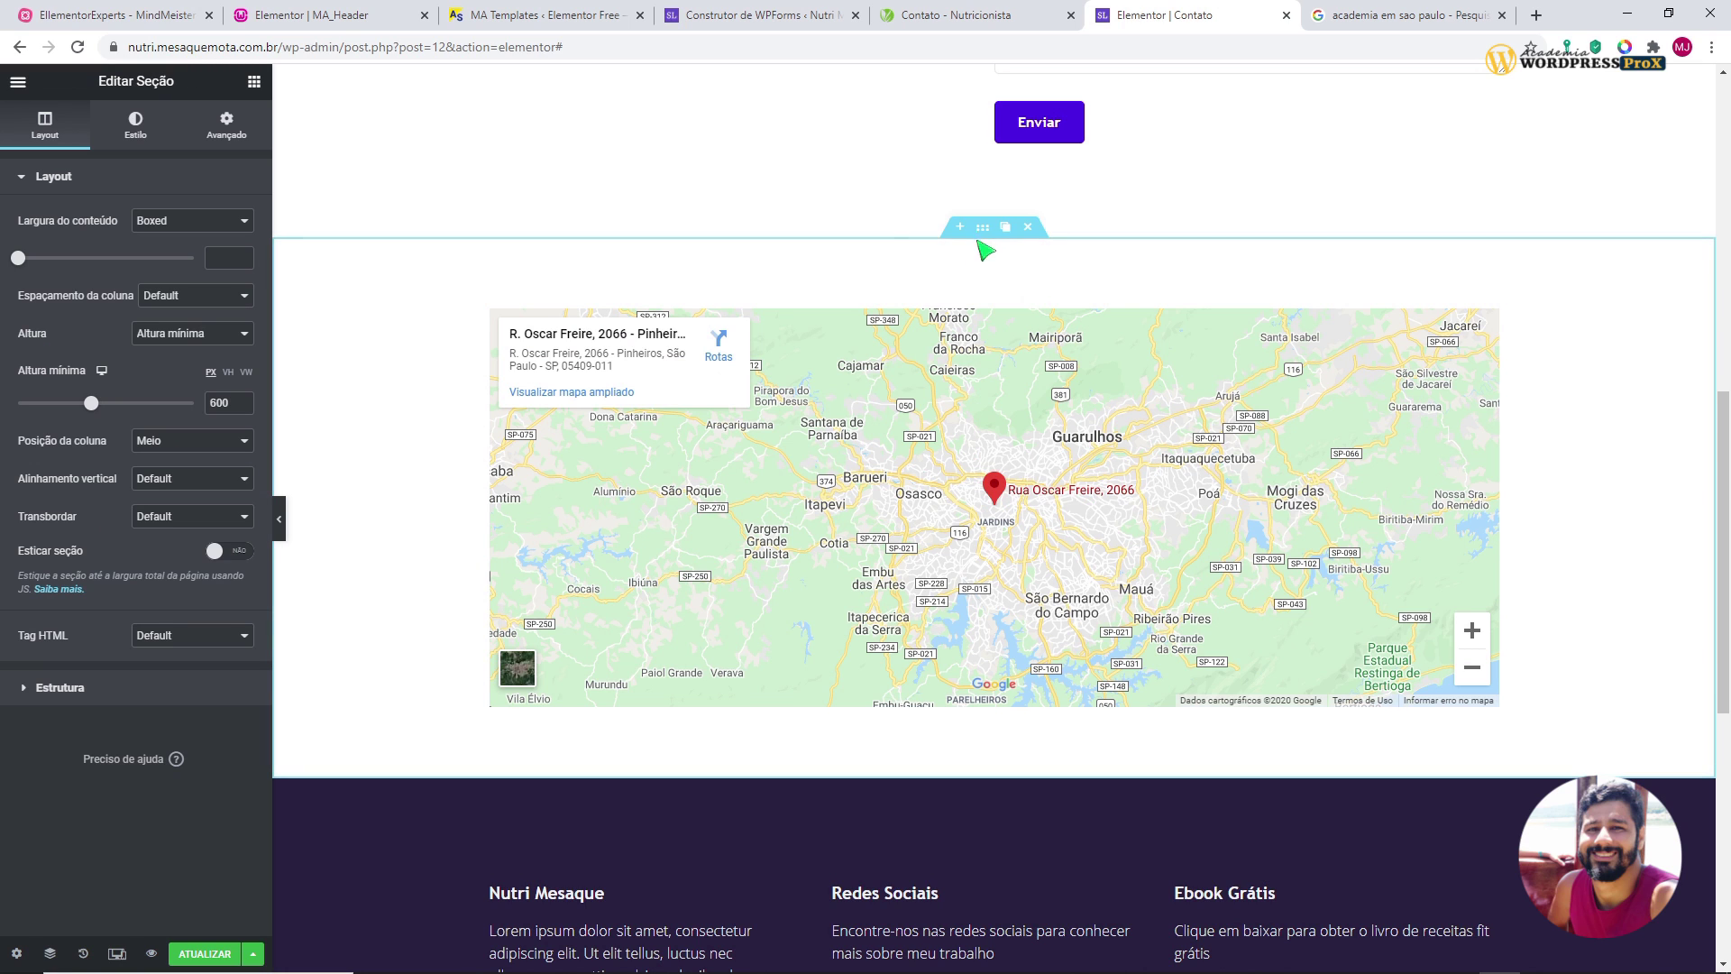
{"action": "left_click", "coordinate": [226, 127]}
{"action": "left_click", "coordinate": [227, 337]}
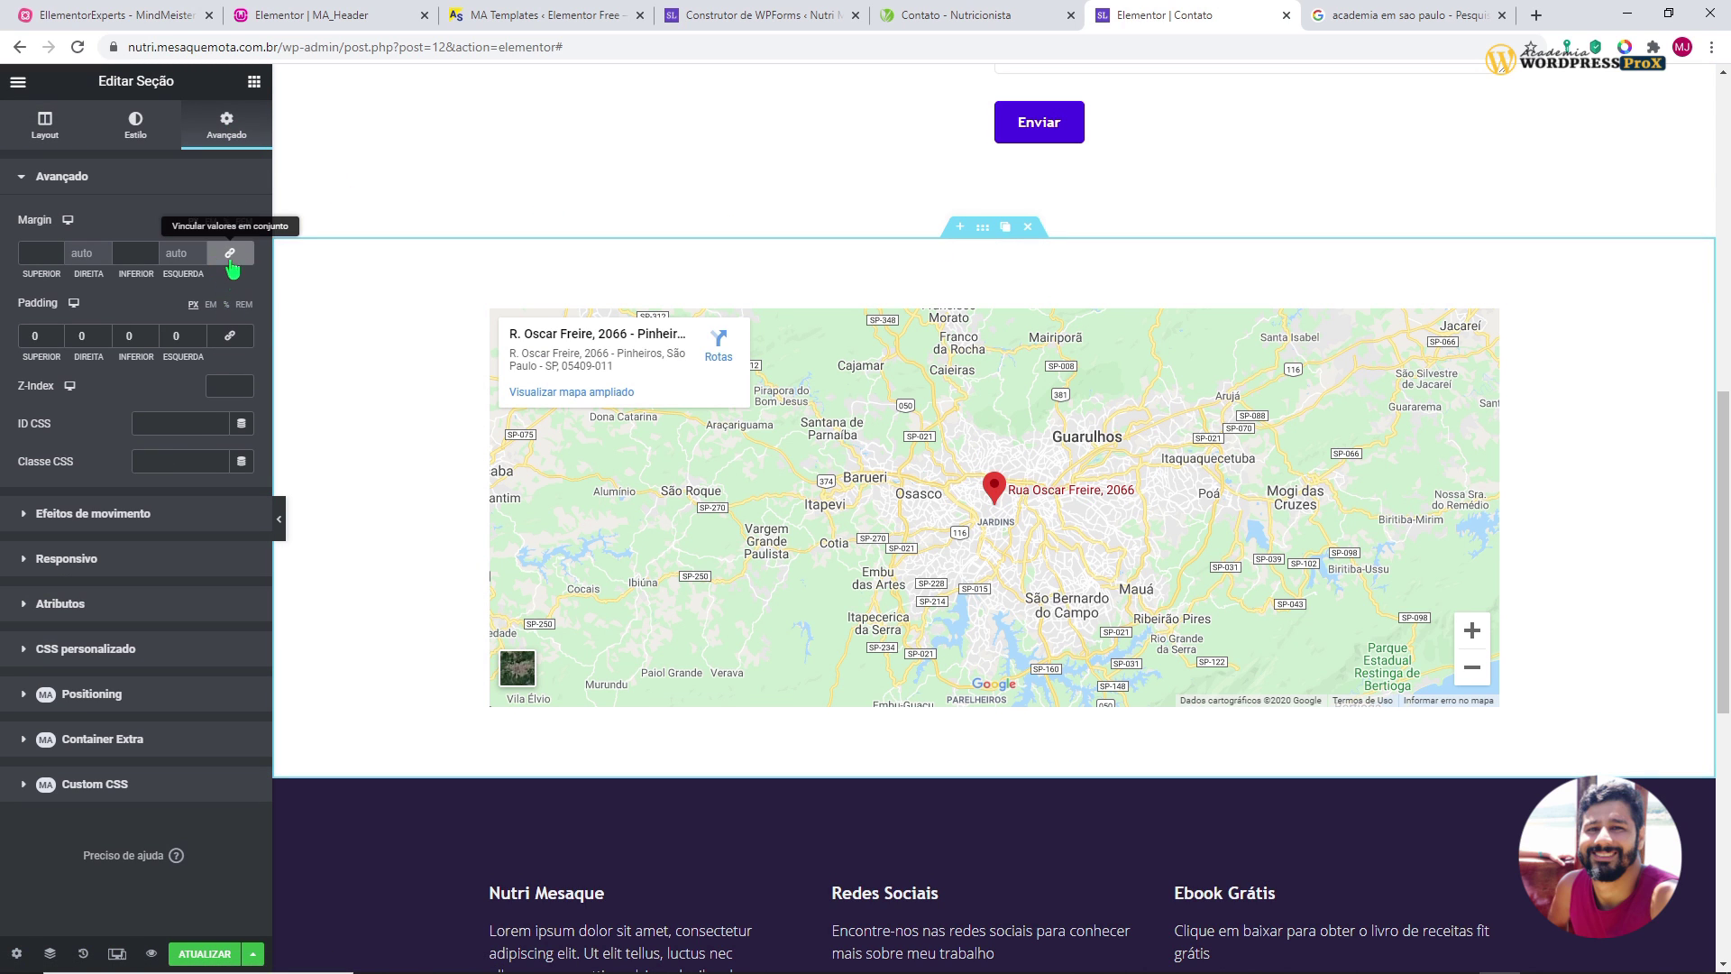
{"action": "left_click", "coordinate": [232, 254]}
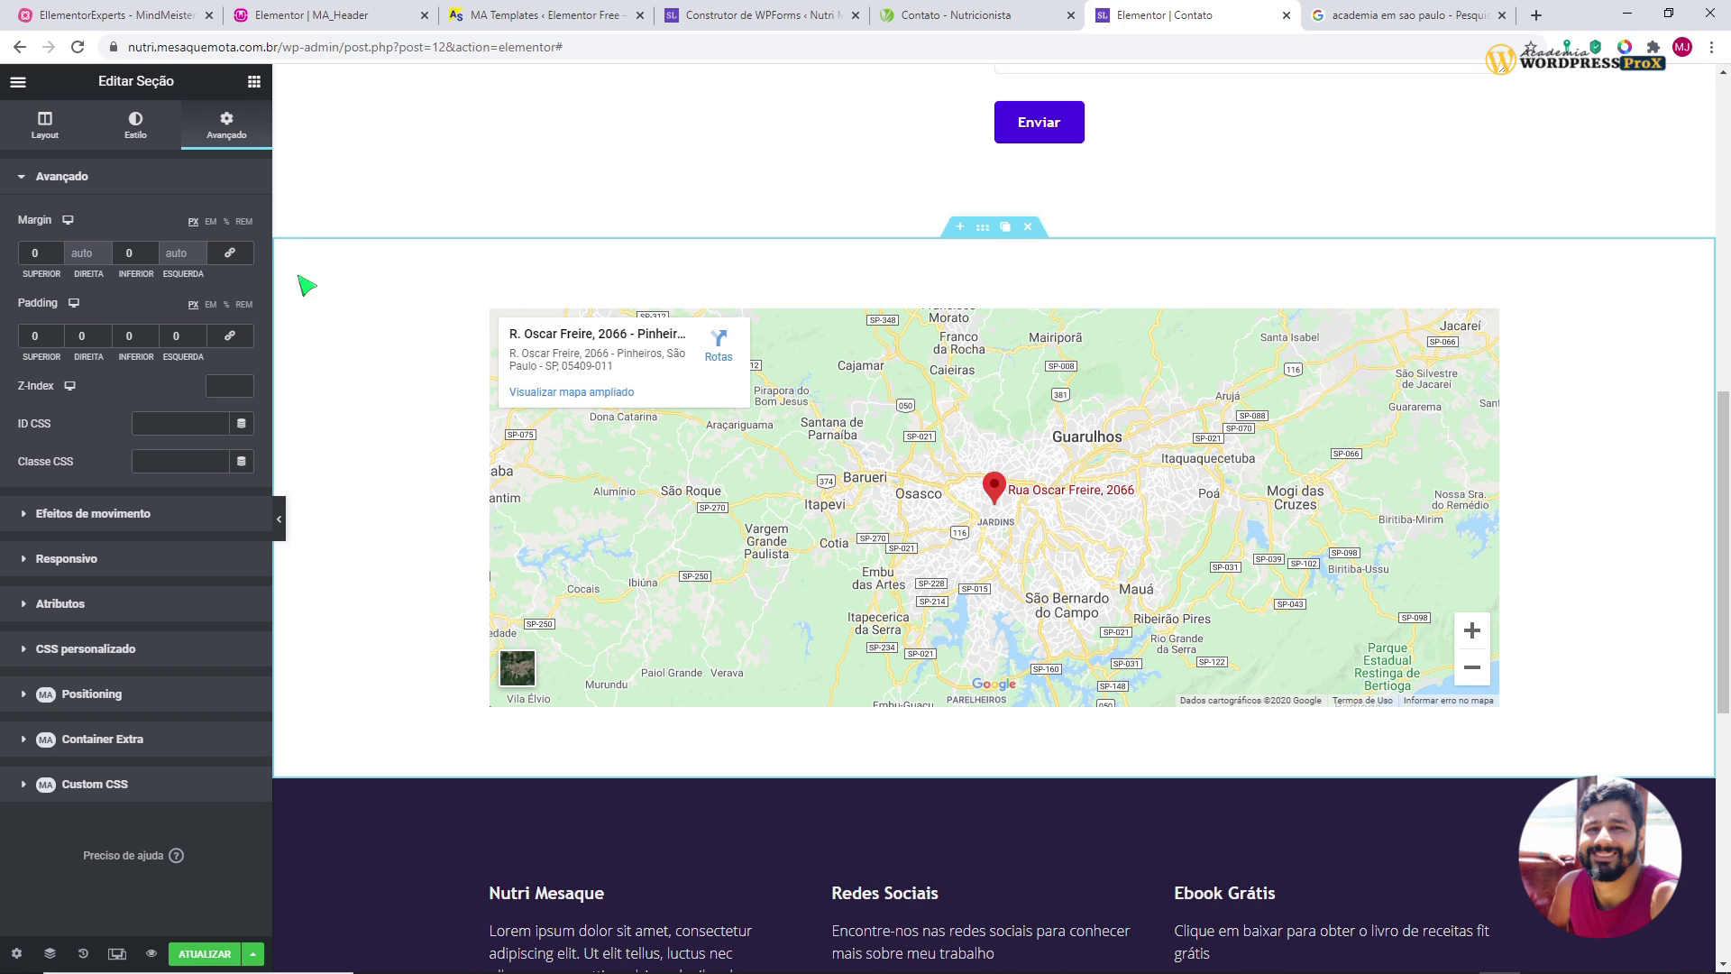
- Set the margin and padding of the column containing the map to 0 on all sides
{"action": "left_click", "coordinate": [491, 310]}
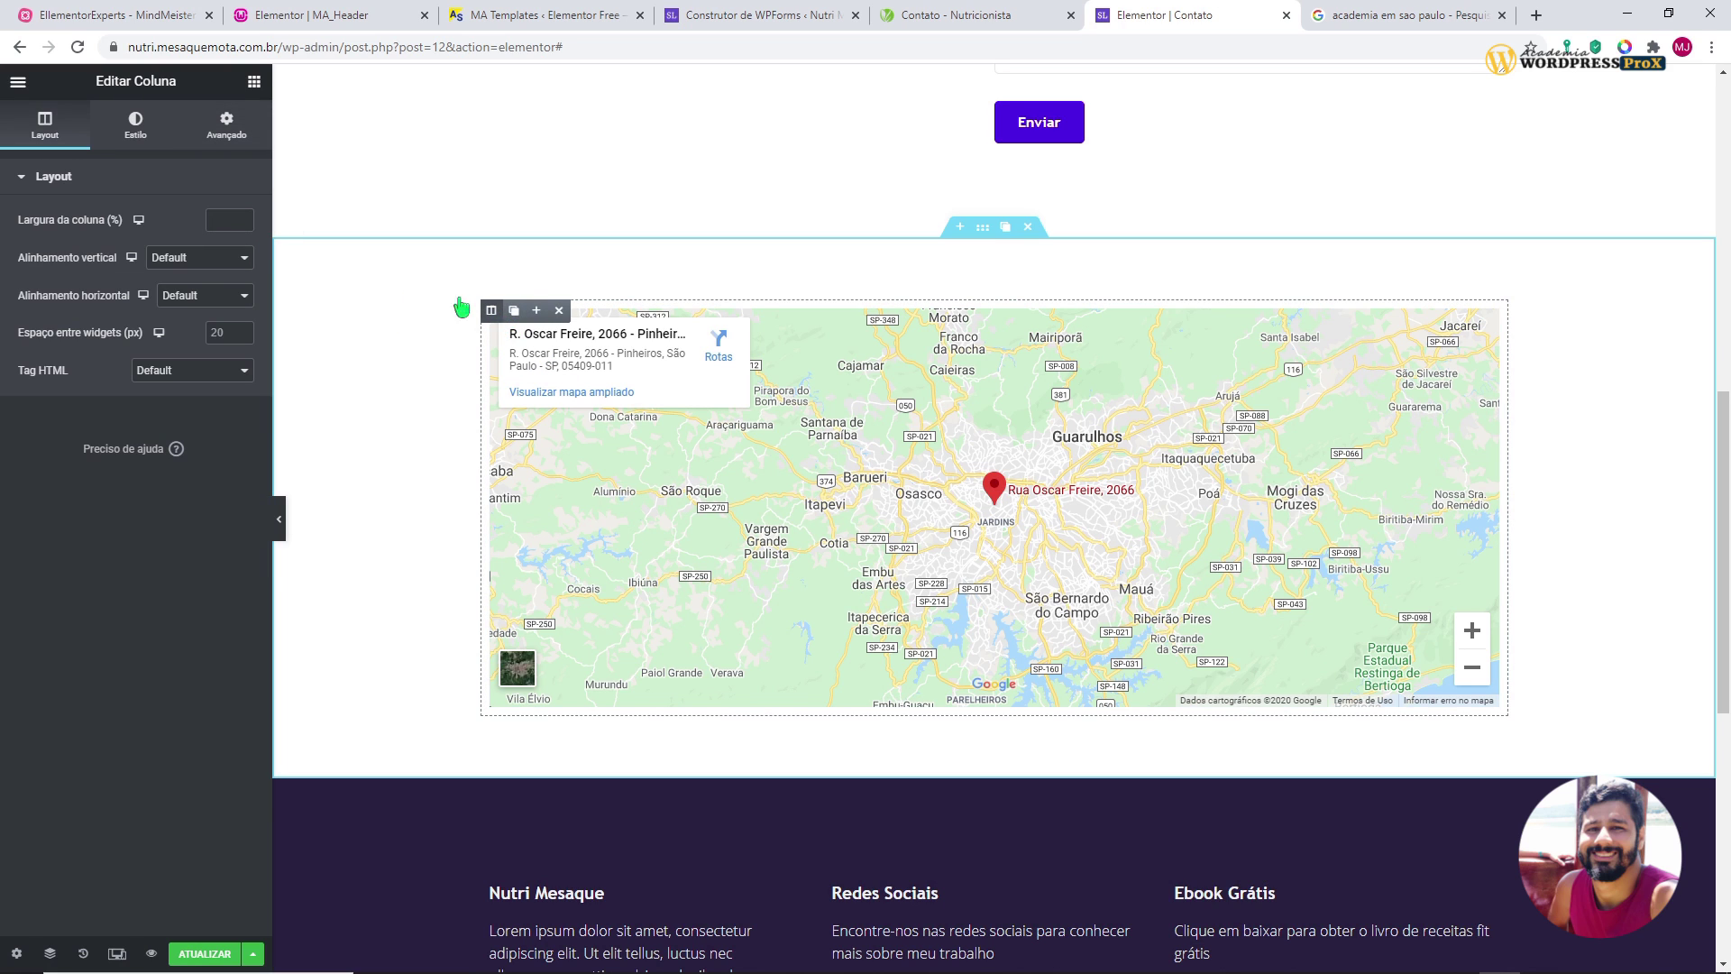
{"action": "left_click", "coordinate": [226, 126]}
{"action": "left_click", "coordinate": [233, 334]}
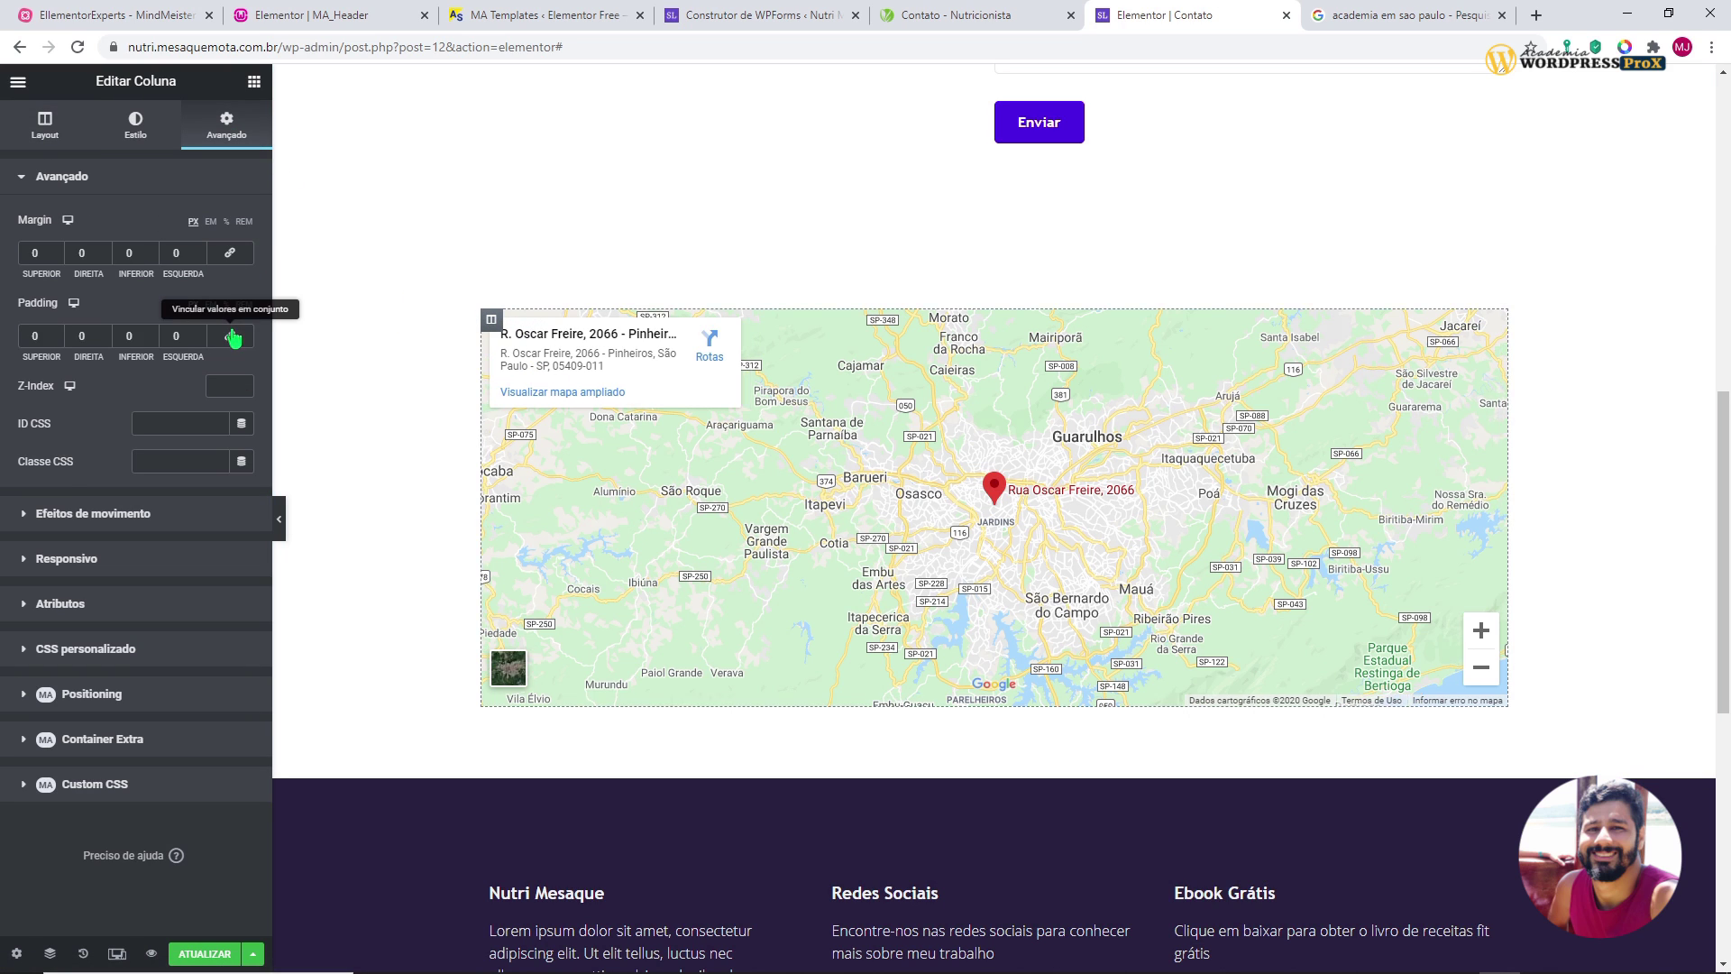
- Set the map section's height option to Default
{"action": "right_click", "coordinate": [985, 239]}
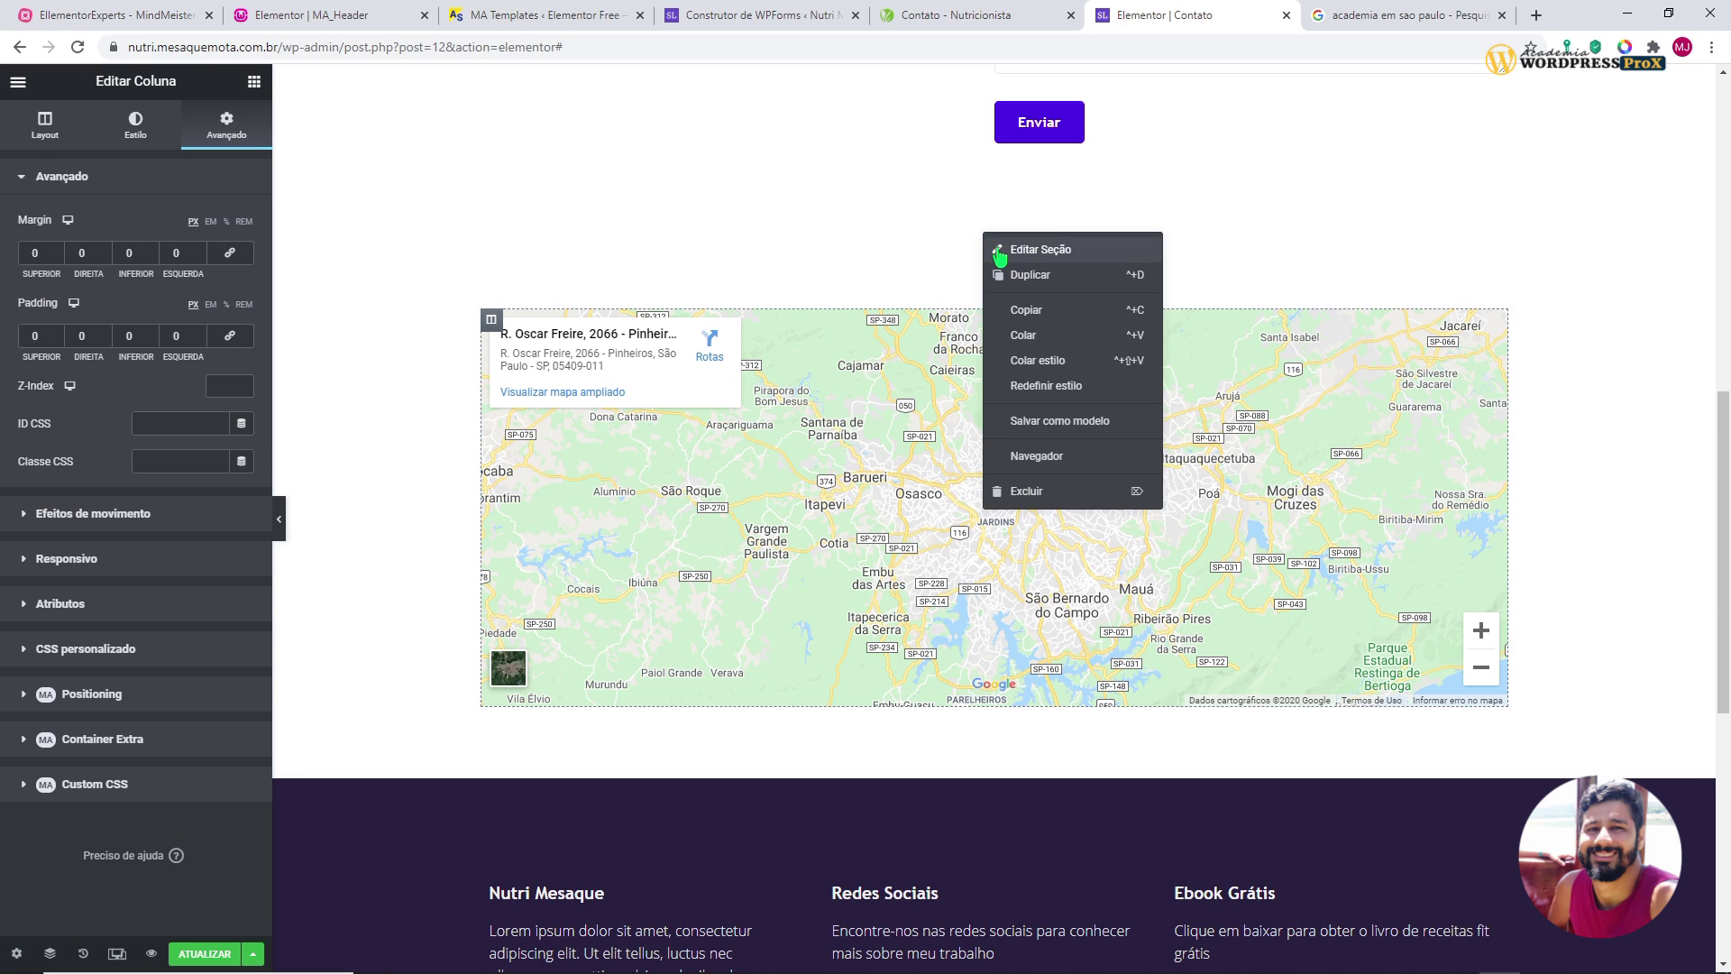
{"action": "left_click", "coordinate": [1003, 253]}
{"action": "left_click", "coordinate": [50, 124]}
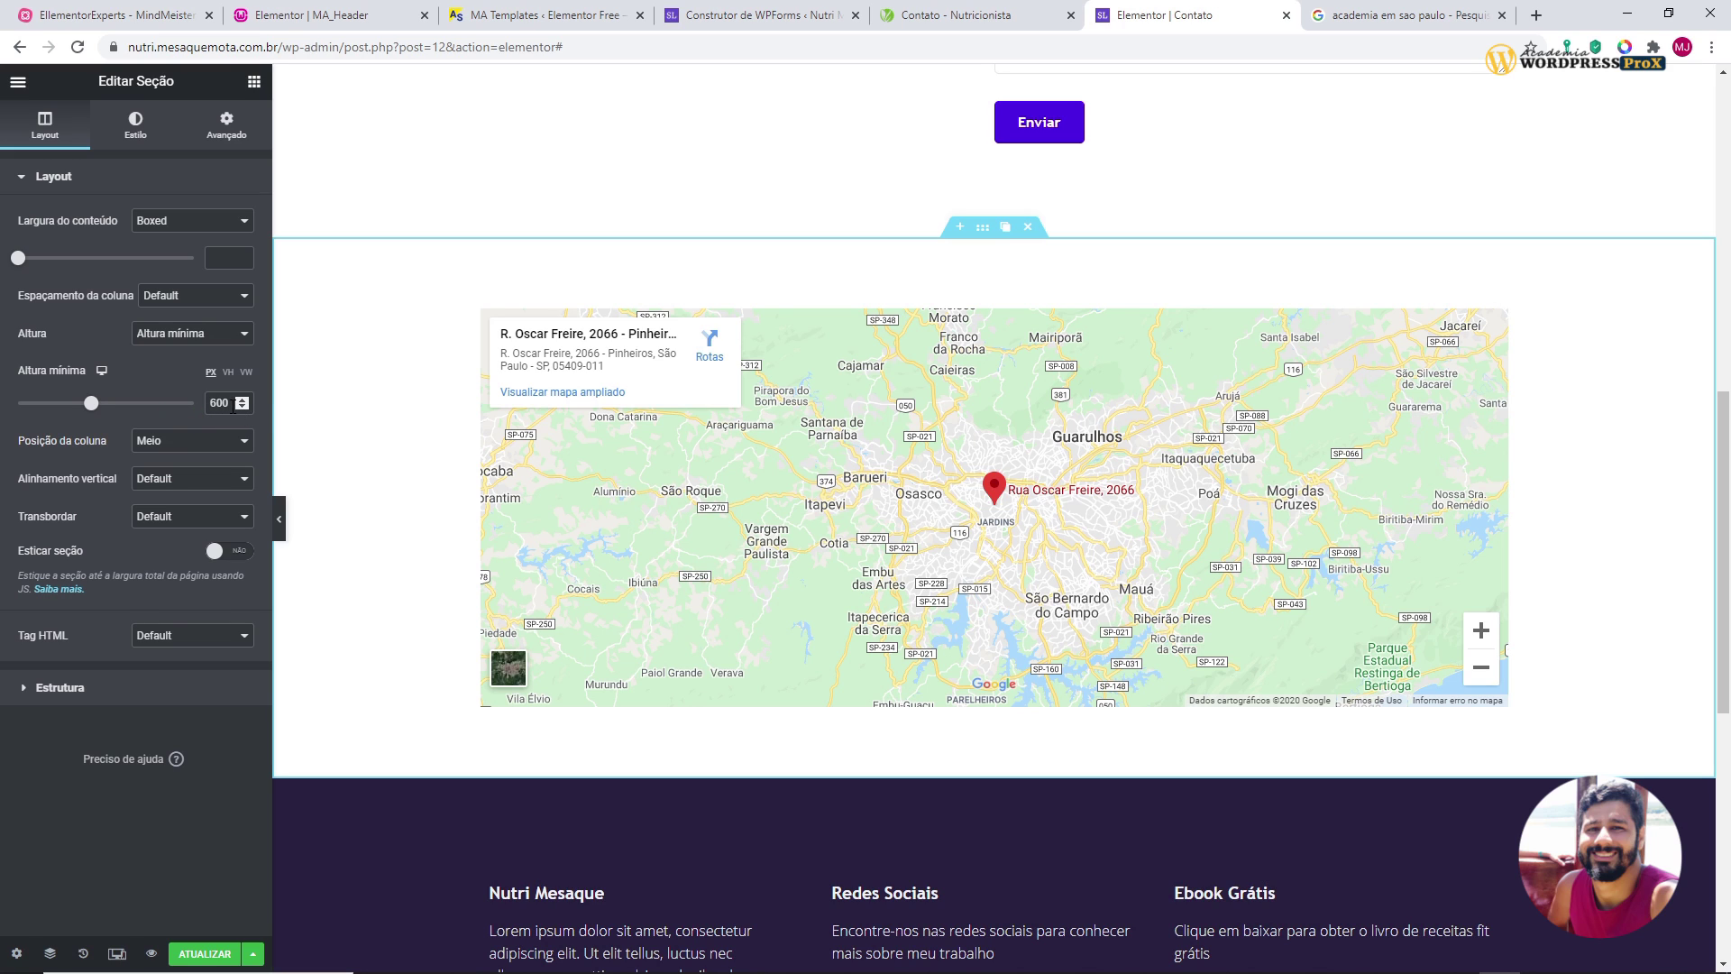
{"action": "left_click", "coordinate": [177, 339]}
{"action": "left_click", "coordinate": [179, 352]}
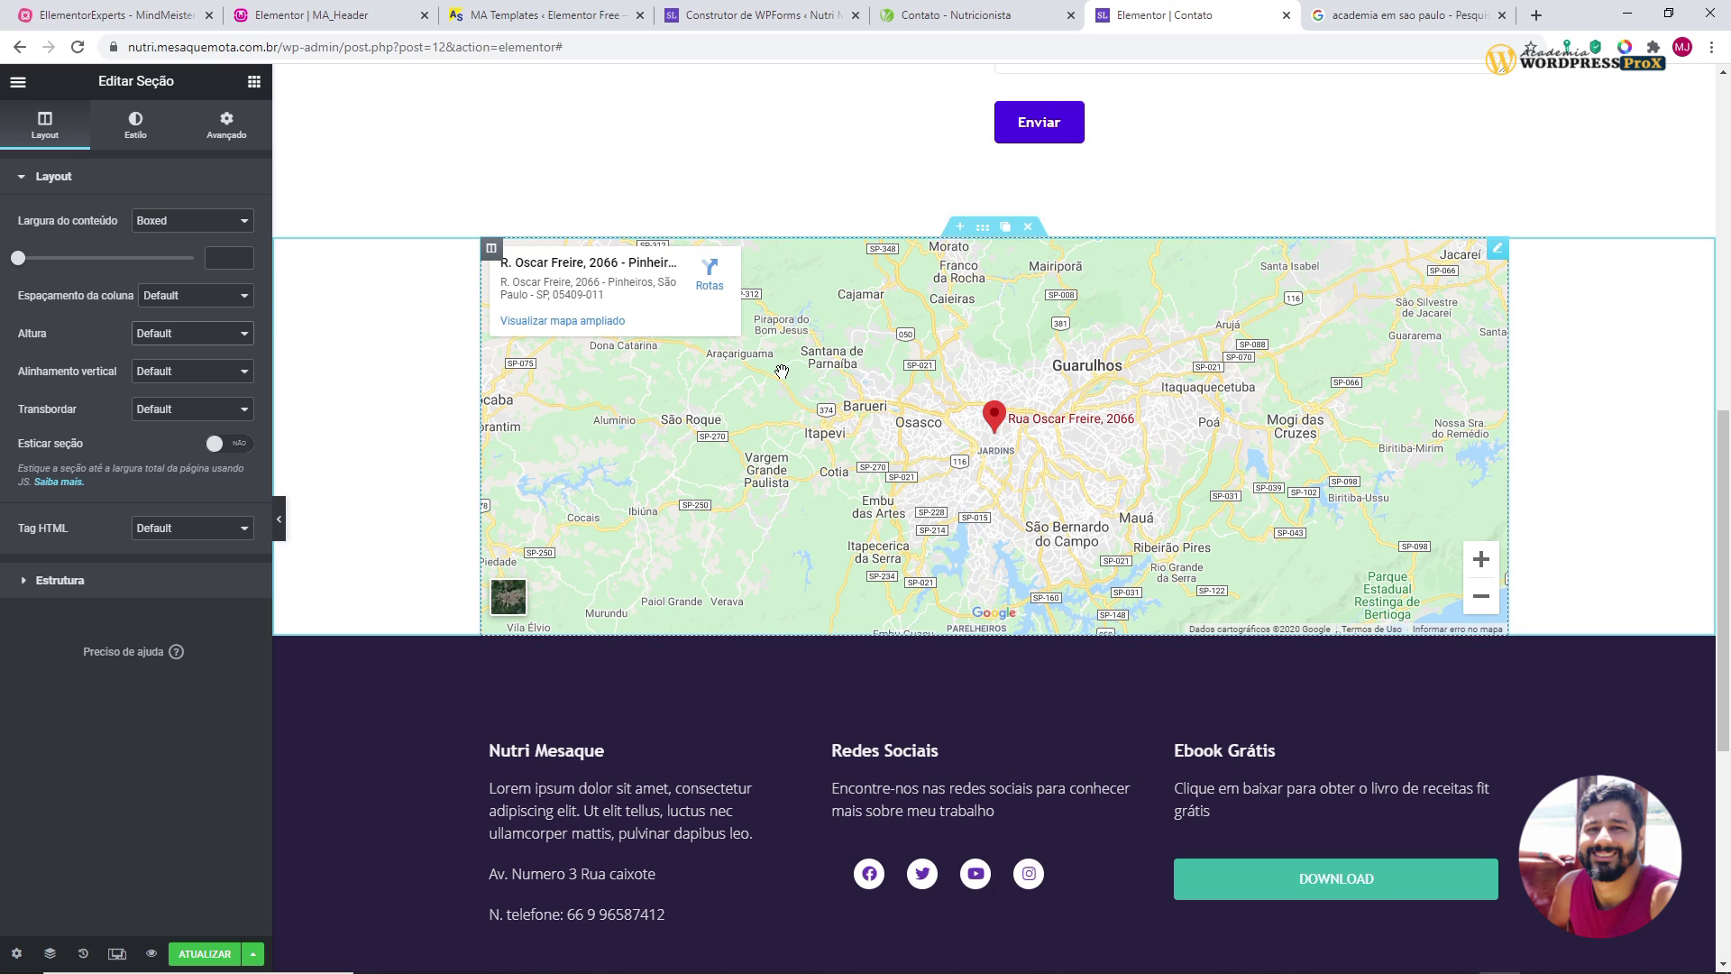
- Set the map section's content width to Largura total
{"action": "left_click", "coordinate": [169, 224]}
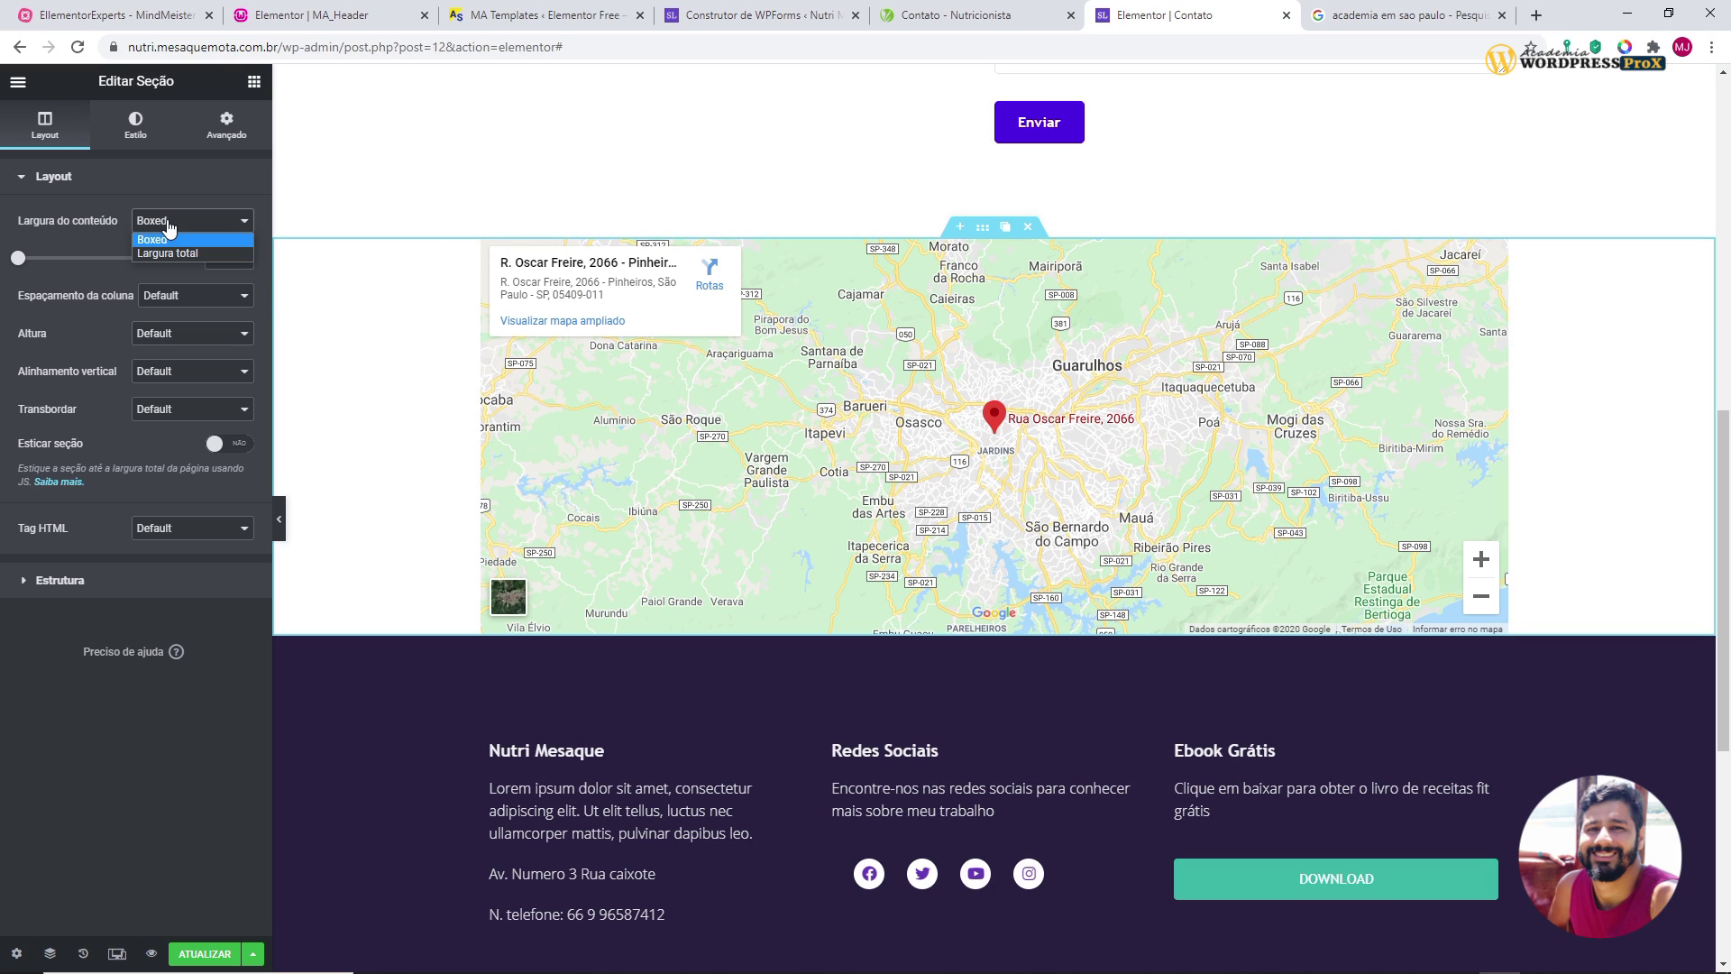
{"action": "right_click", "coordinate": [996, 236]}
{"action": "key", "text": "Escape"}
{"action": "left_click", "coordinate": [163, 221]}
{"action": "left_click", "coordinate": [165, 244]}
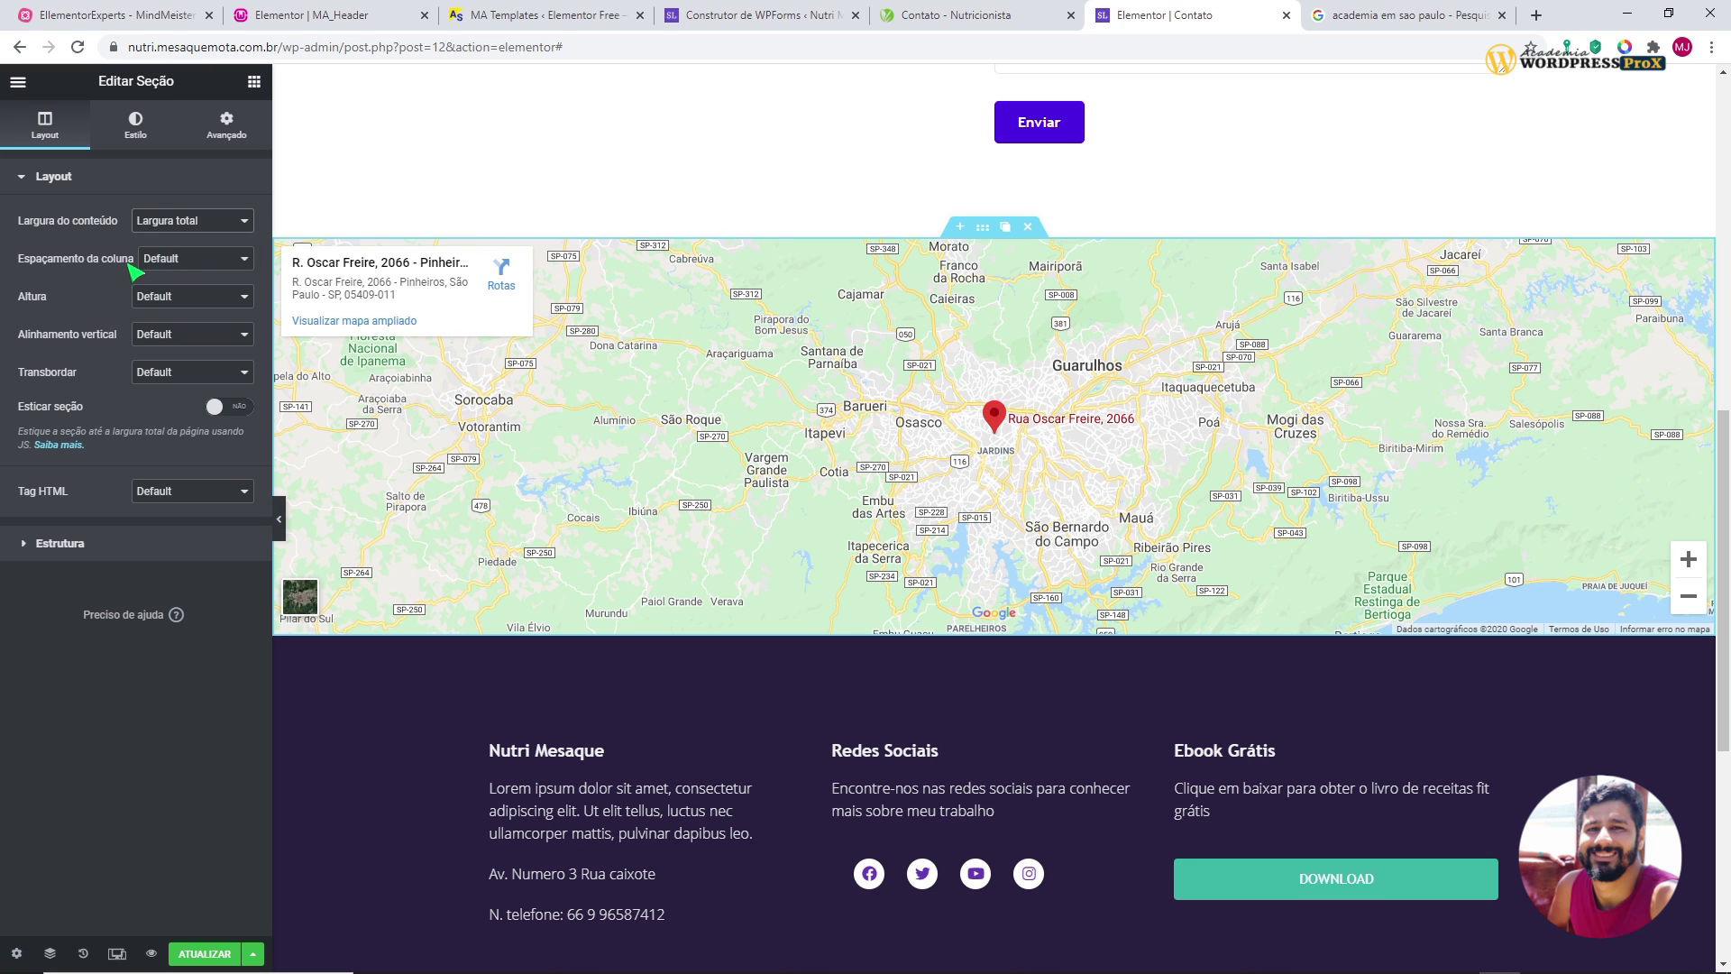
{"action": "left_click", "coordinate": [279, 519]}
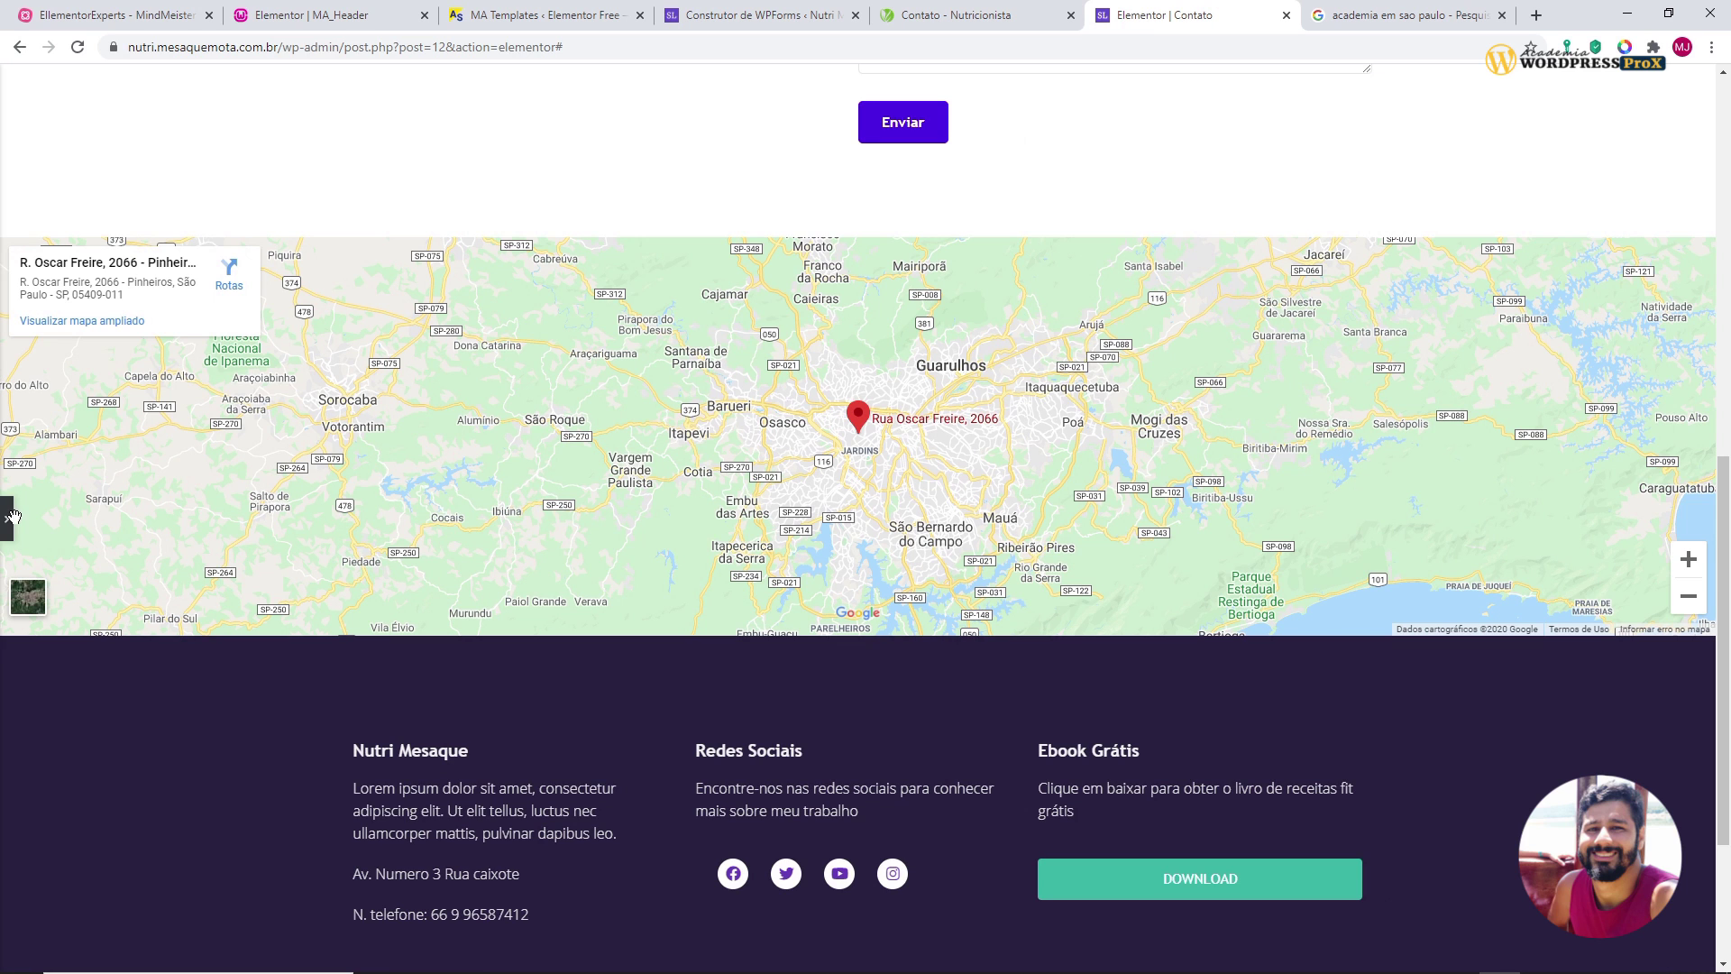
{"action": "left_click", "coordinate": [8, 518]}
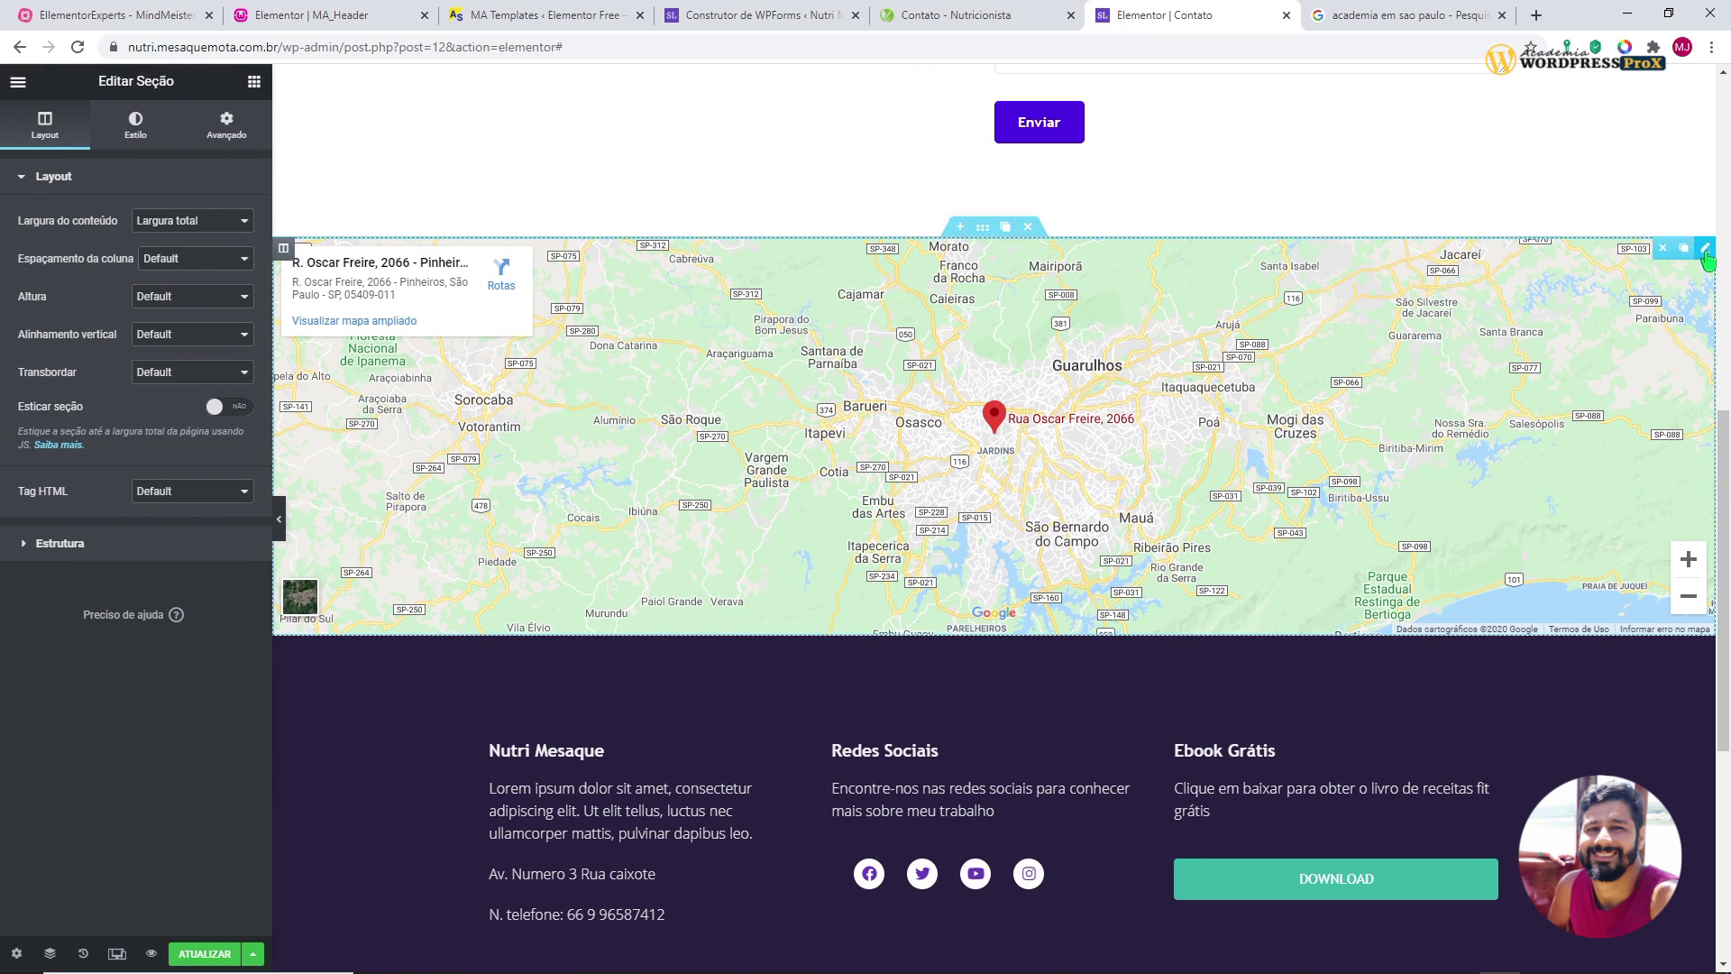
- Increase the Google Maps widget's height to 614
{"action": "left_click", "coordinate": [1643, 242]}
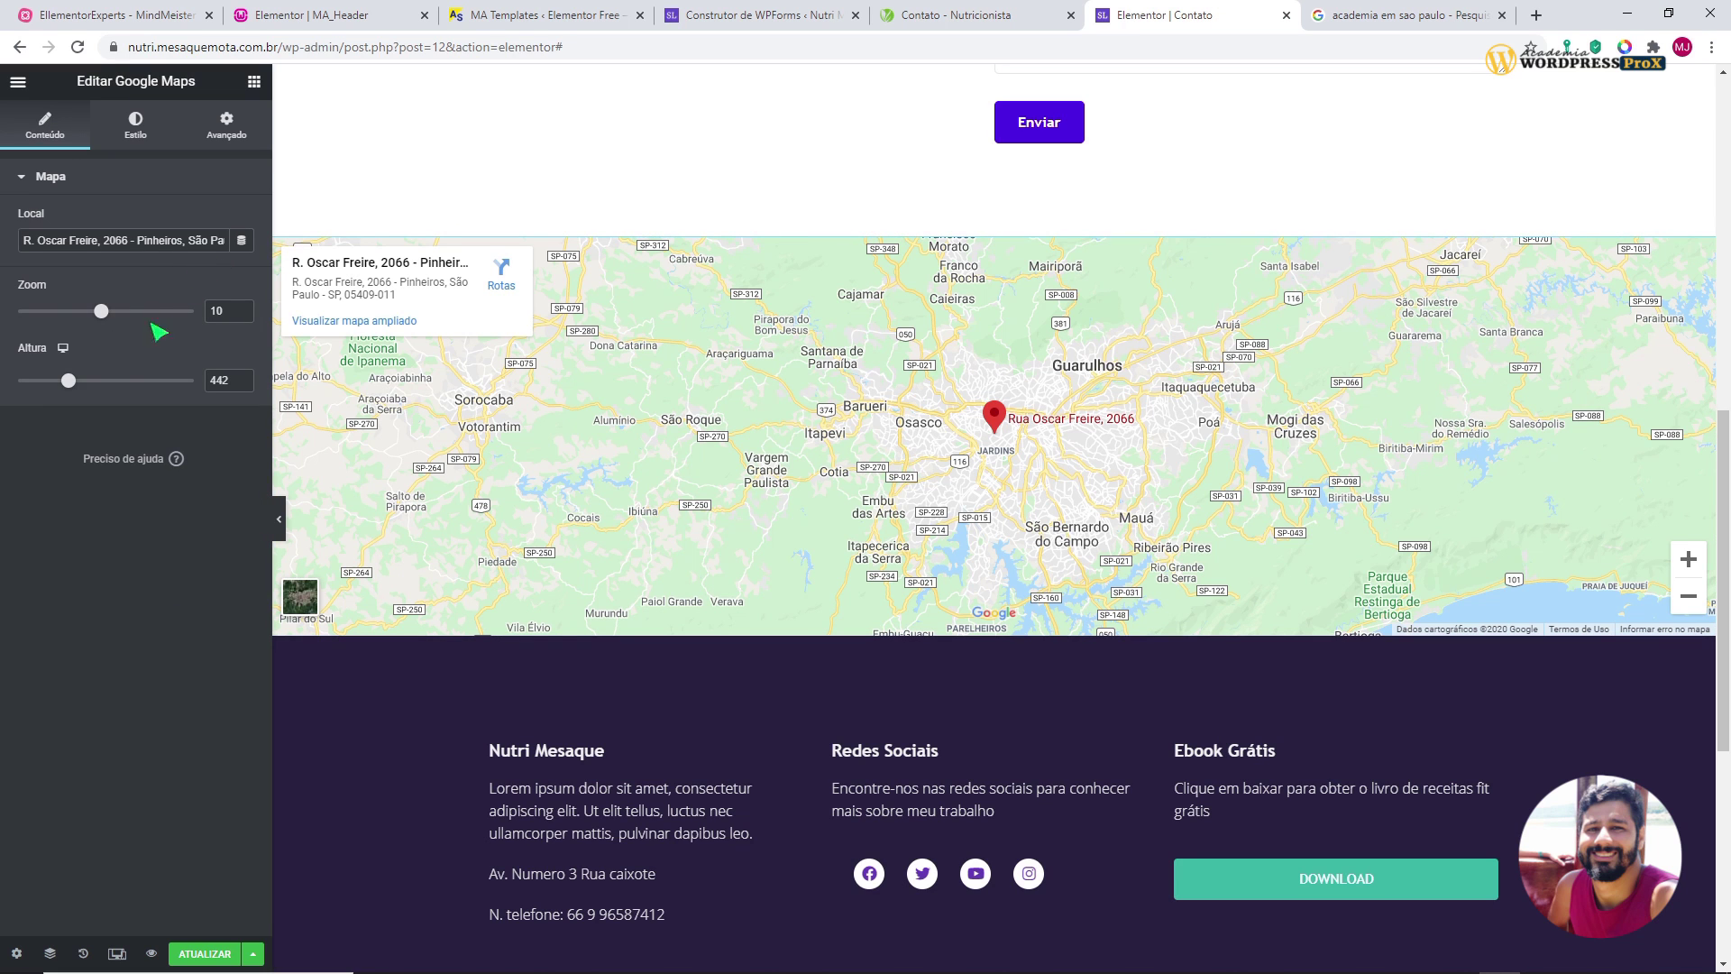
{"action": "left_click_drag", "start_coordinate": [78, 386], "coordinate": [85, 391]}
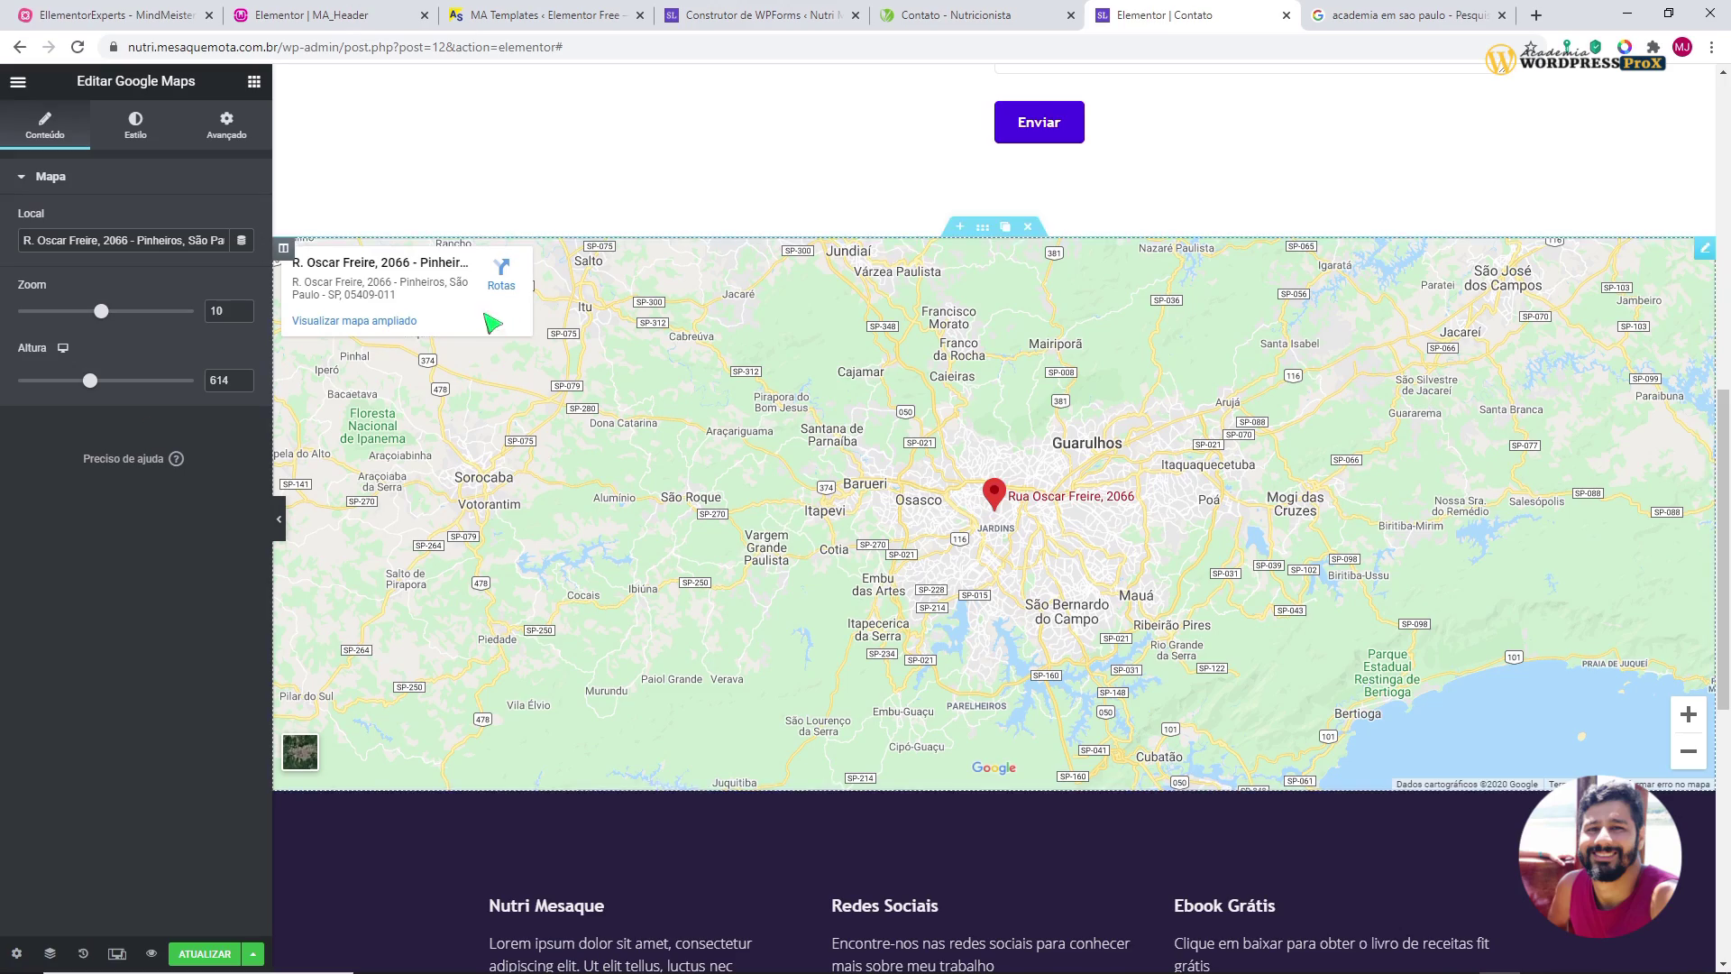
{"action": "scroll", "coordinate": [917, 774], "scroll_direction": "down", "scroll_amount": 2}
{"action": "scroll", "coordinate": [917, 773], "scroll_direction": "down", "scroll_amount": 3}
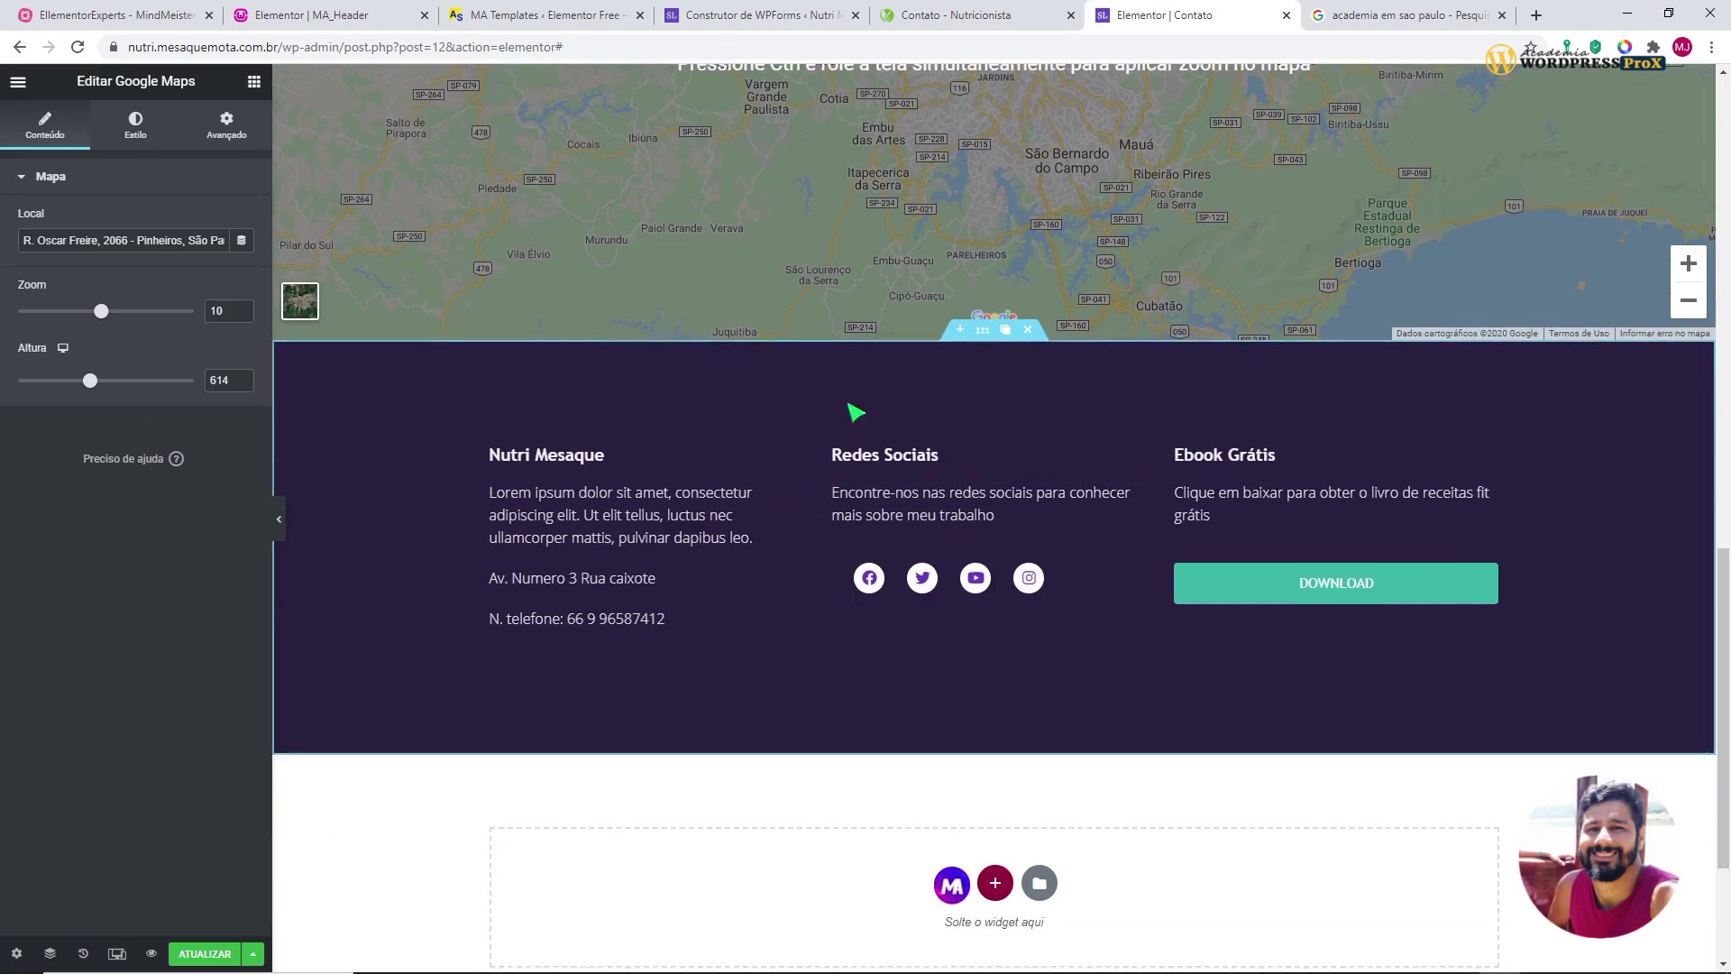
- Examine the contact text, form, map and footer in the full-width view without the editing controls
{"action": "left_click", "coordinate": [279, 518]}
{"action": "scroll", "coordinate": [1406, 306], "scroll_direction": "up", "scroll_amount": 14}
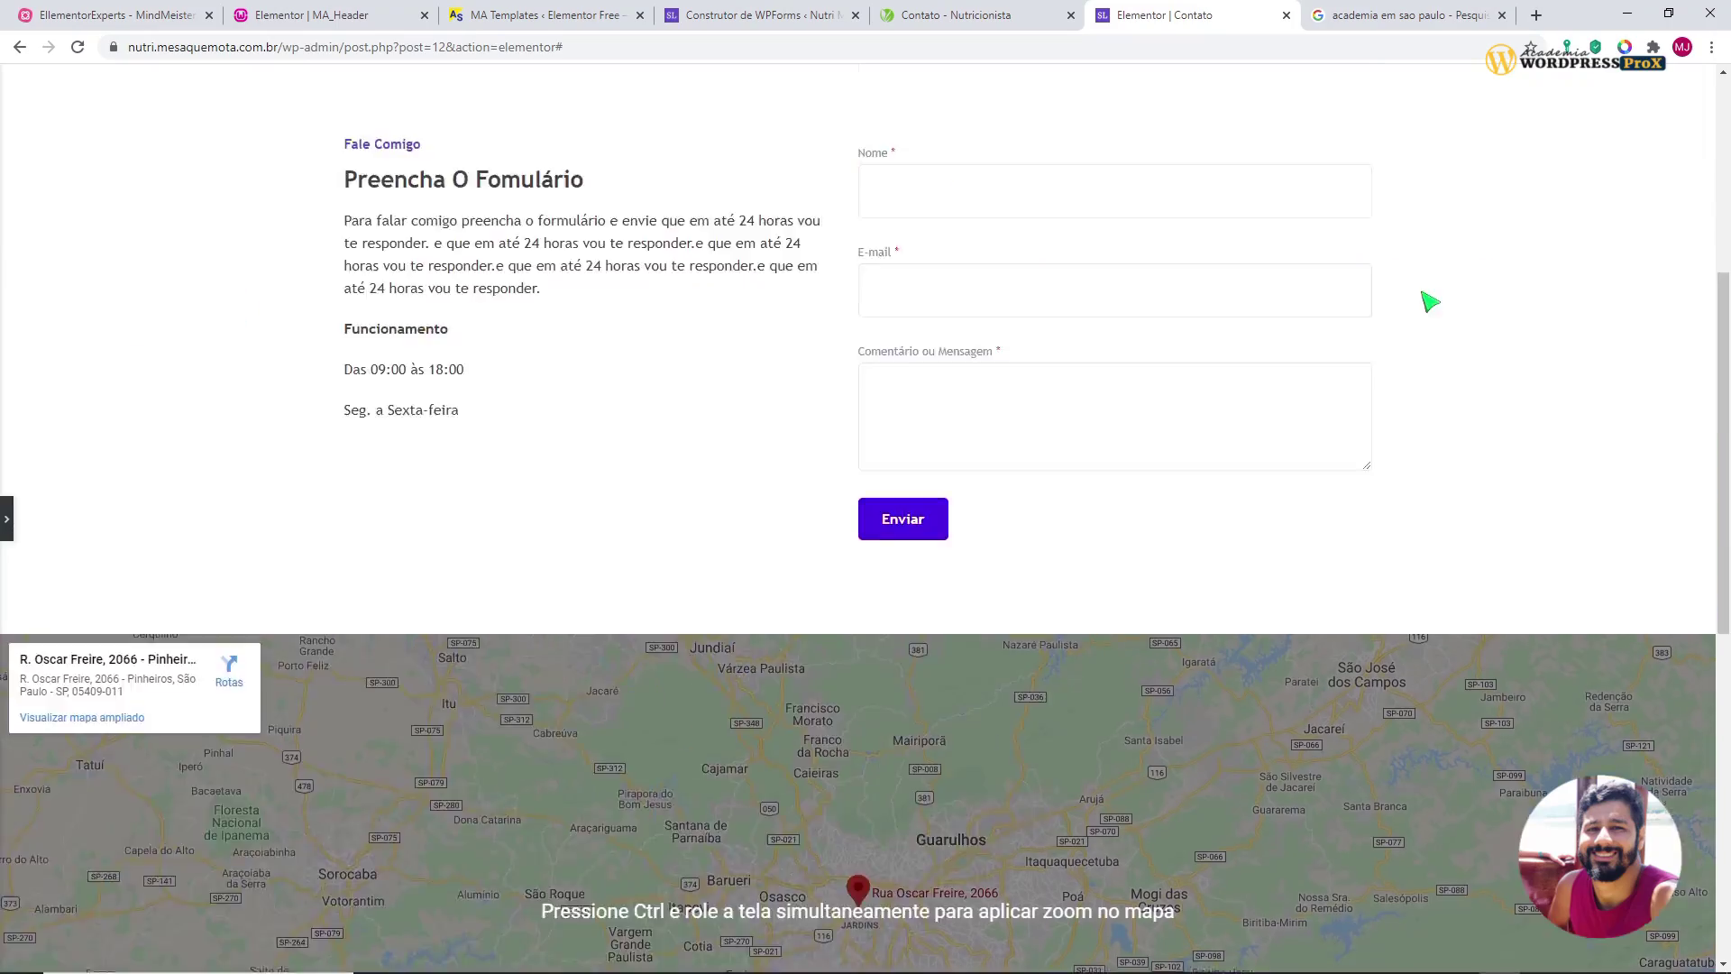
{"action": "scroll", "coordinate": [863, 324], "scroll_direction": "down", "scroll_amount": 3}
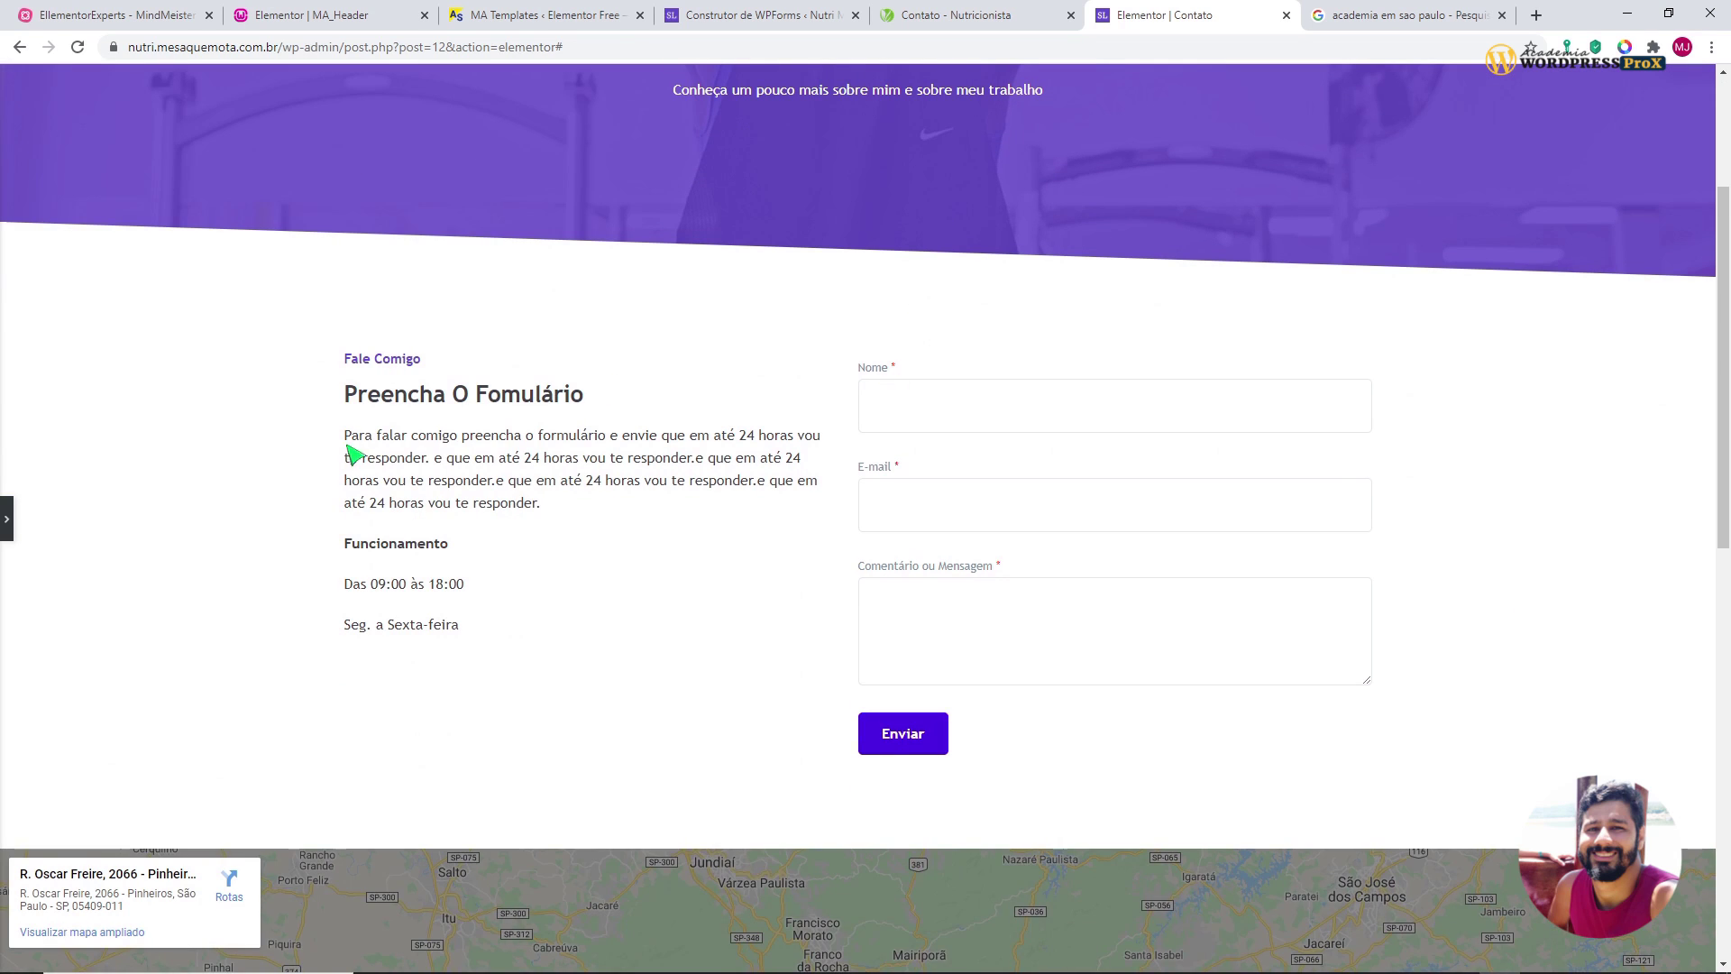
{"action": "left_click_drag", "start_coordinate": [490, 637], "coordinate": [334, 377]}
{"action": "left_click", "coordinate": [495, 589]}
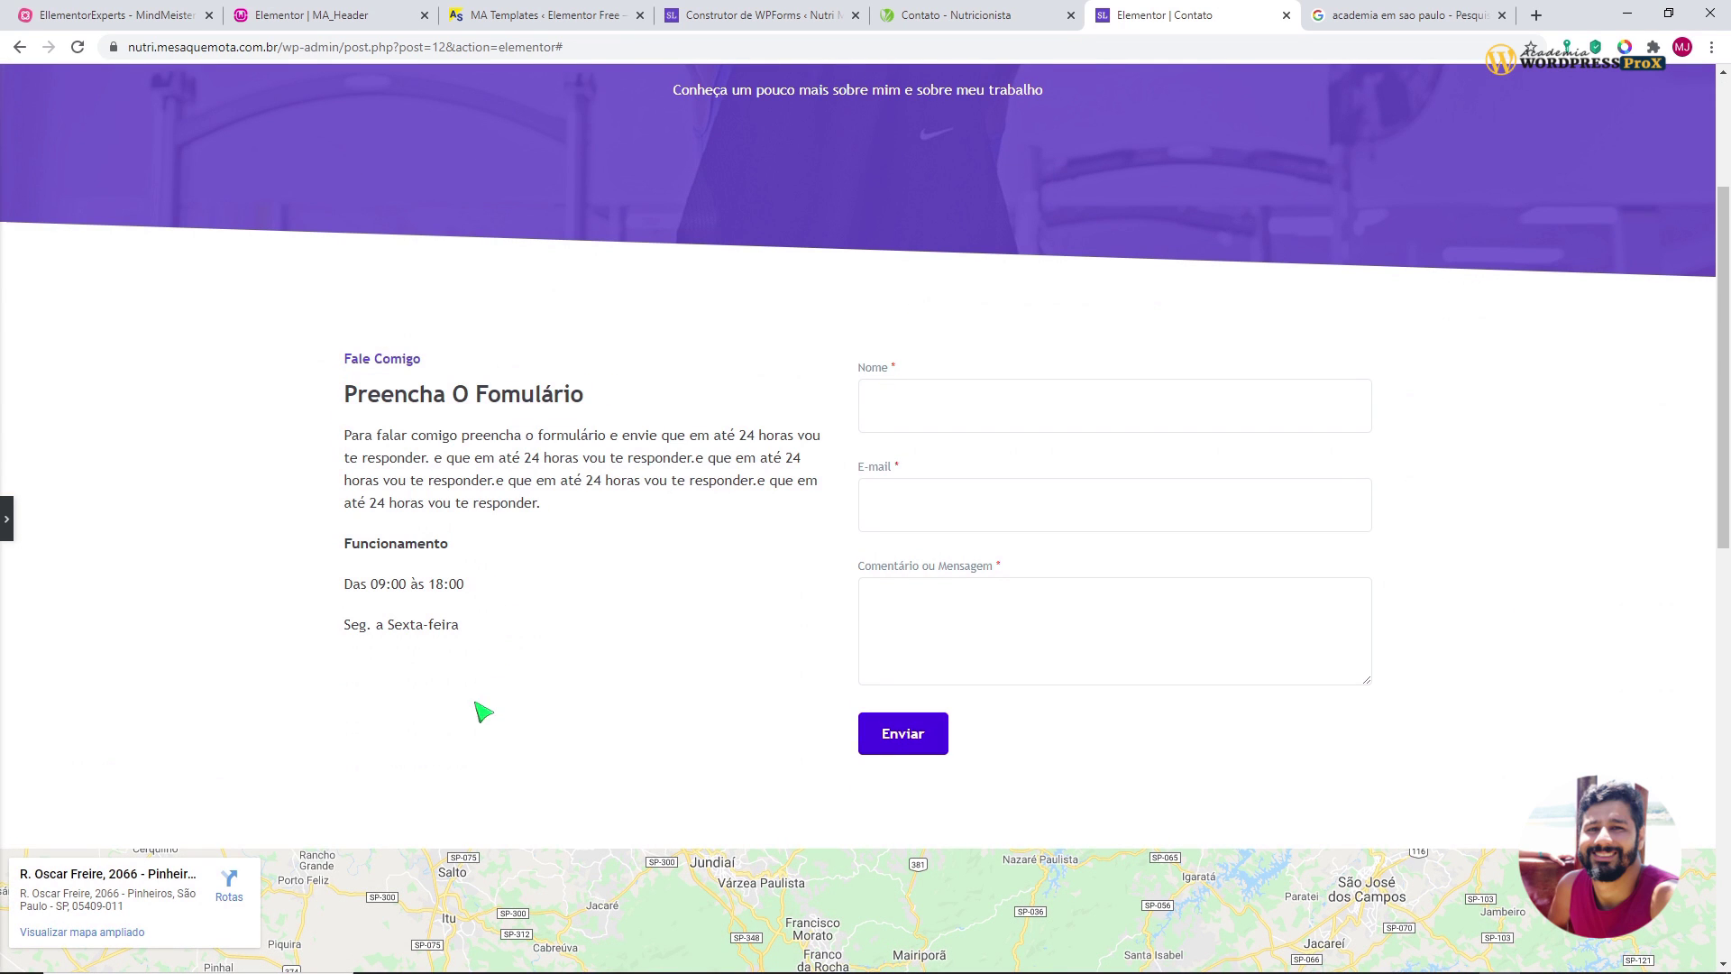
{"action": "left_click_drag", "start_coordinate": [360, 479], "coordinate": [460, 668]}
{"action": "left_click", "coordinate": [556, 462]}
{"action": "scroll", "coordinate": [757, 661], "scroll_direction": "down", "scroll_amount": 7}
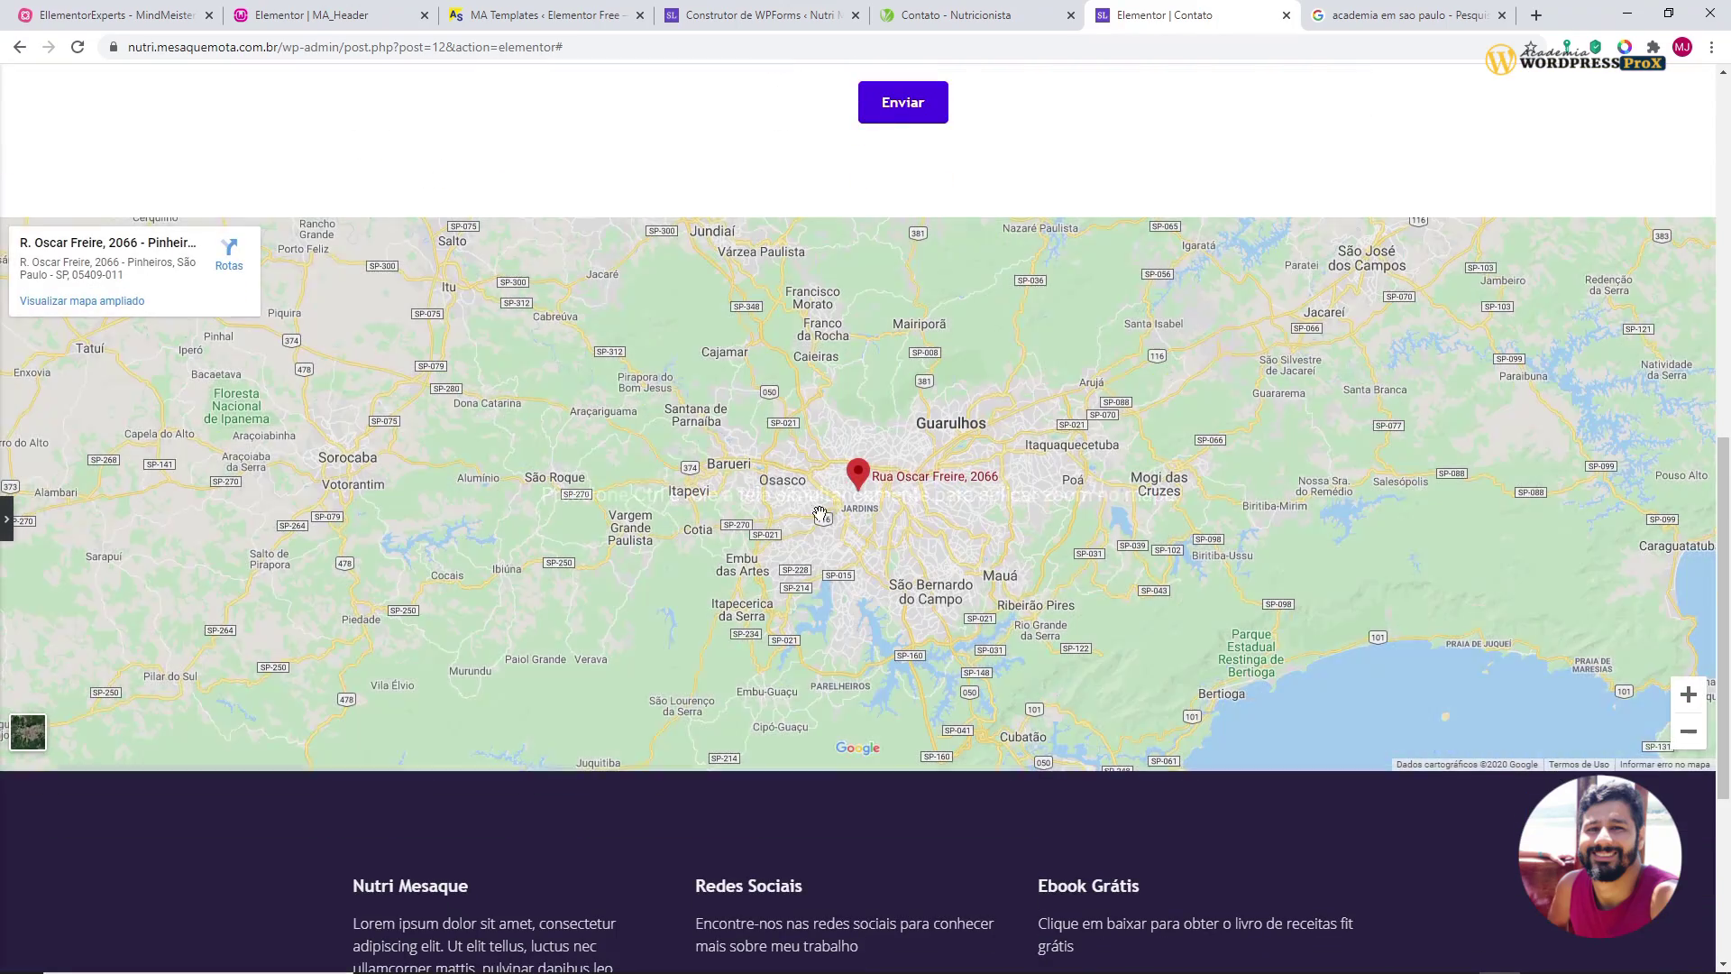
{"action": "scroll", "coordinate": [575, 676], "scroll_direction": "down", "scroll_amount": 3}
{"action": "scroll", "coordinate": [725, 569], "scroll_direction": "up", "scroll_amount": 3}
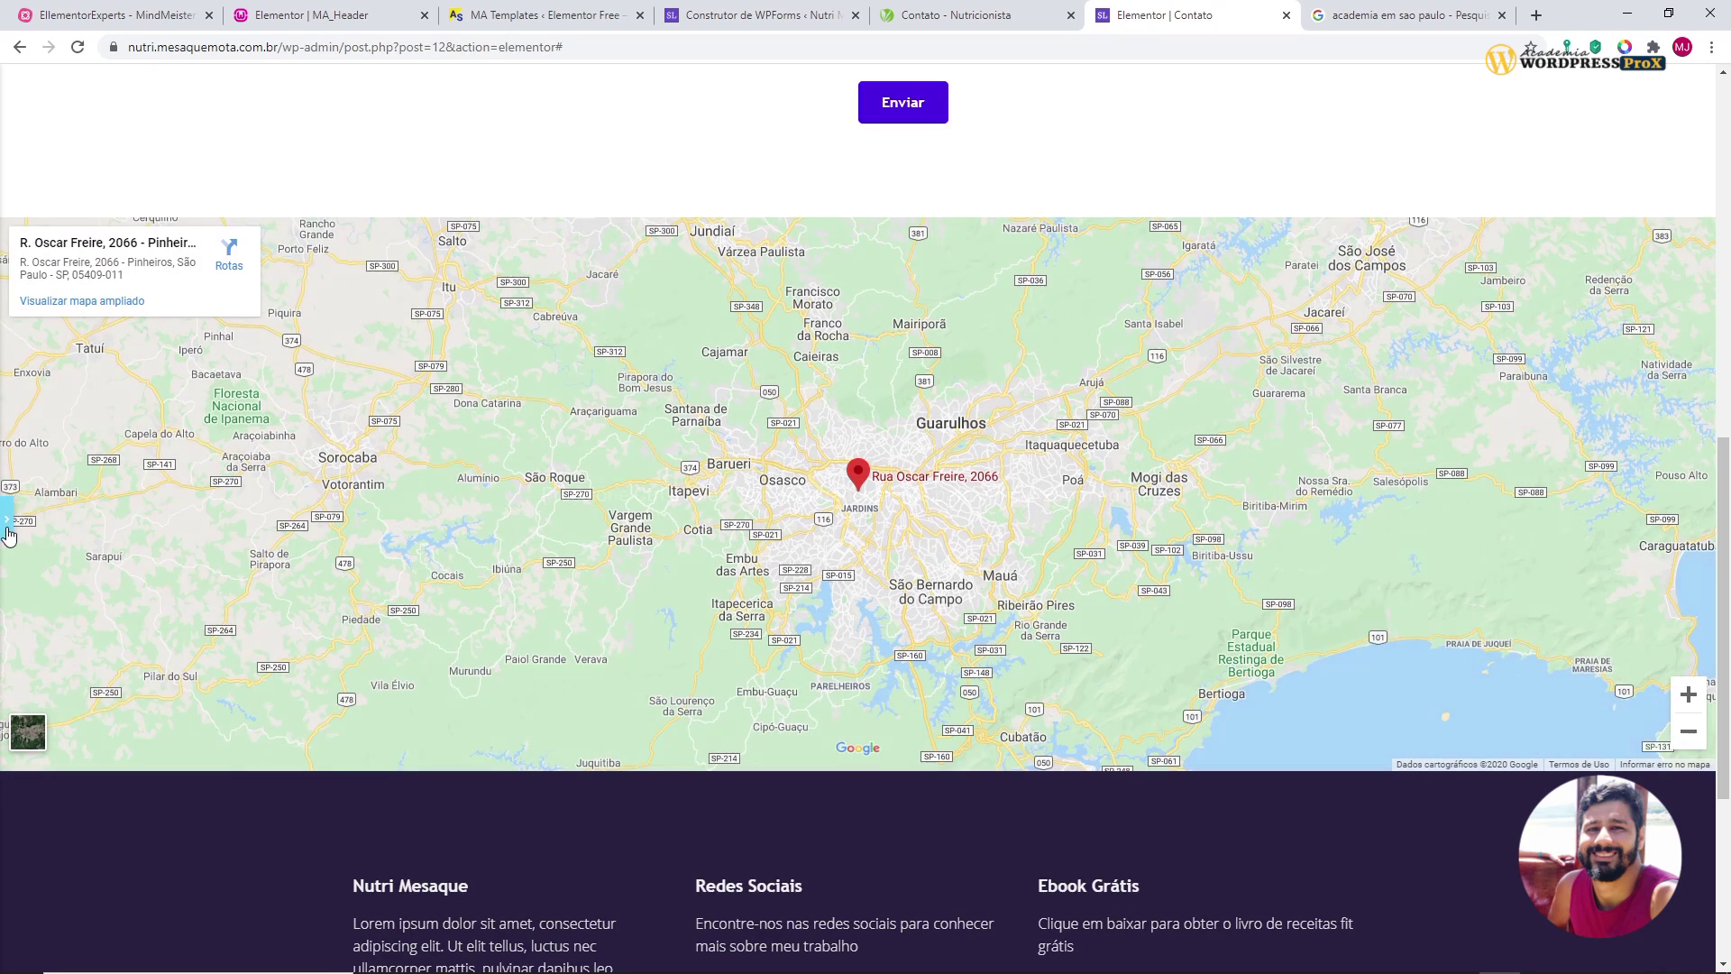
{"action": "left_click", "coordinate": [8, 528]}
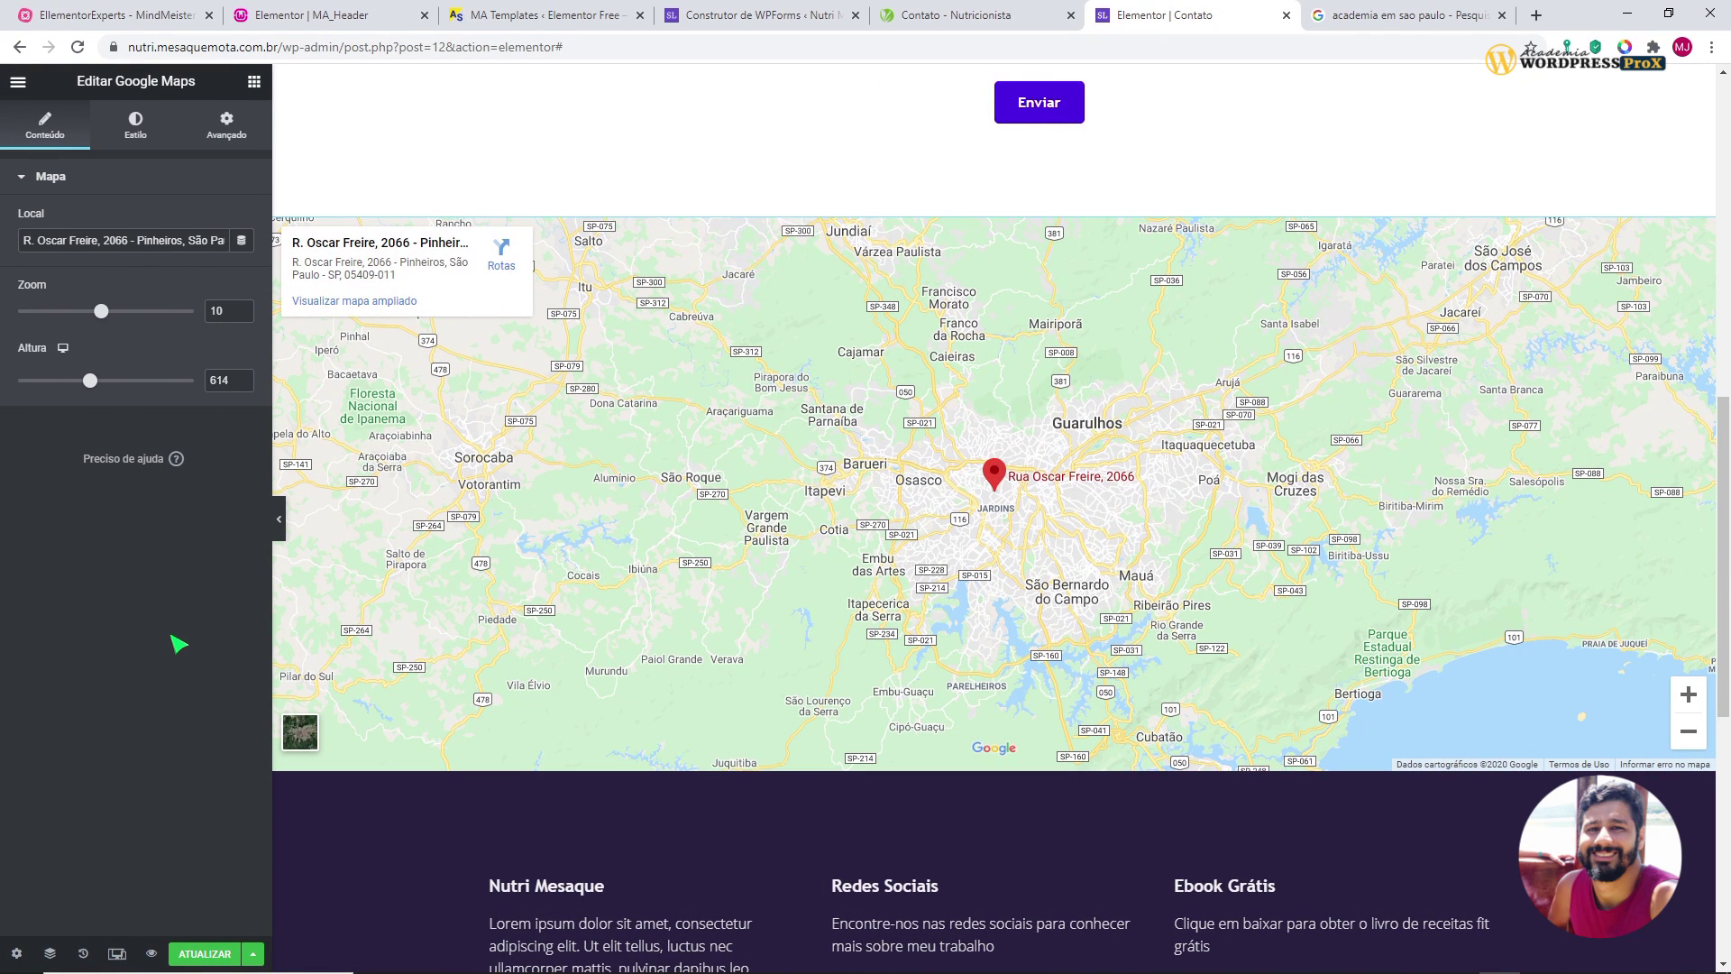
- Add an "Endereço" line and the street address below "Seg. a Sexta-feira" in the contact text
{"action": "scroll", "coordinate": [456, 587], "scroll_direction": "up", "scroll_amount": 8}
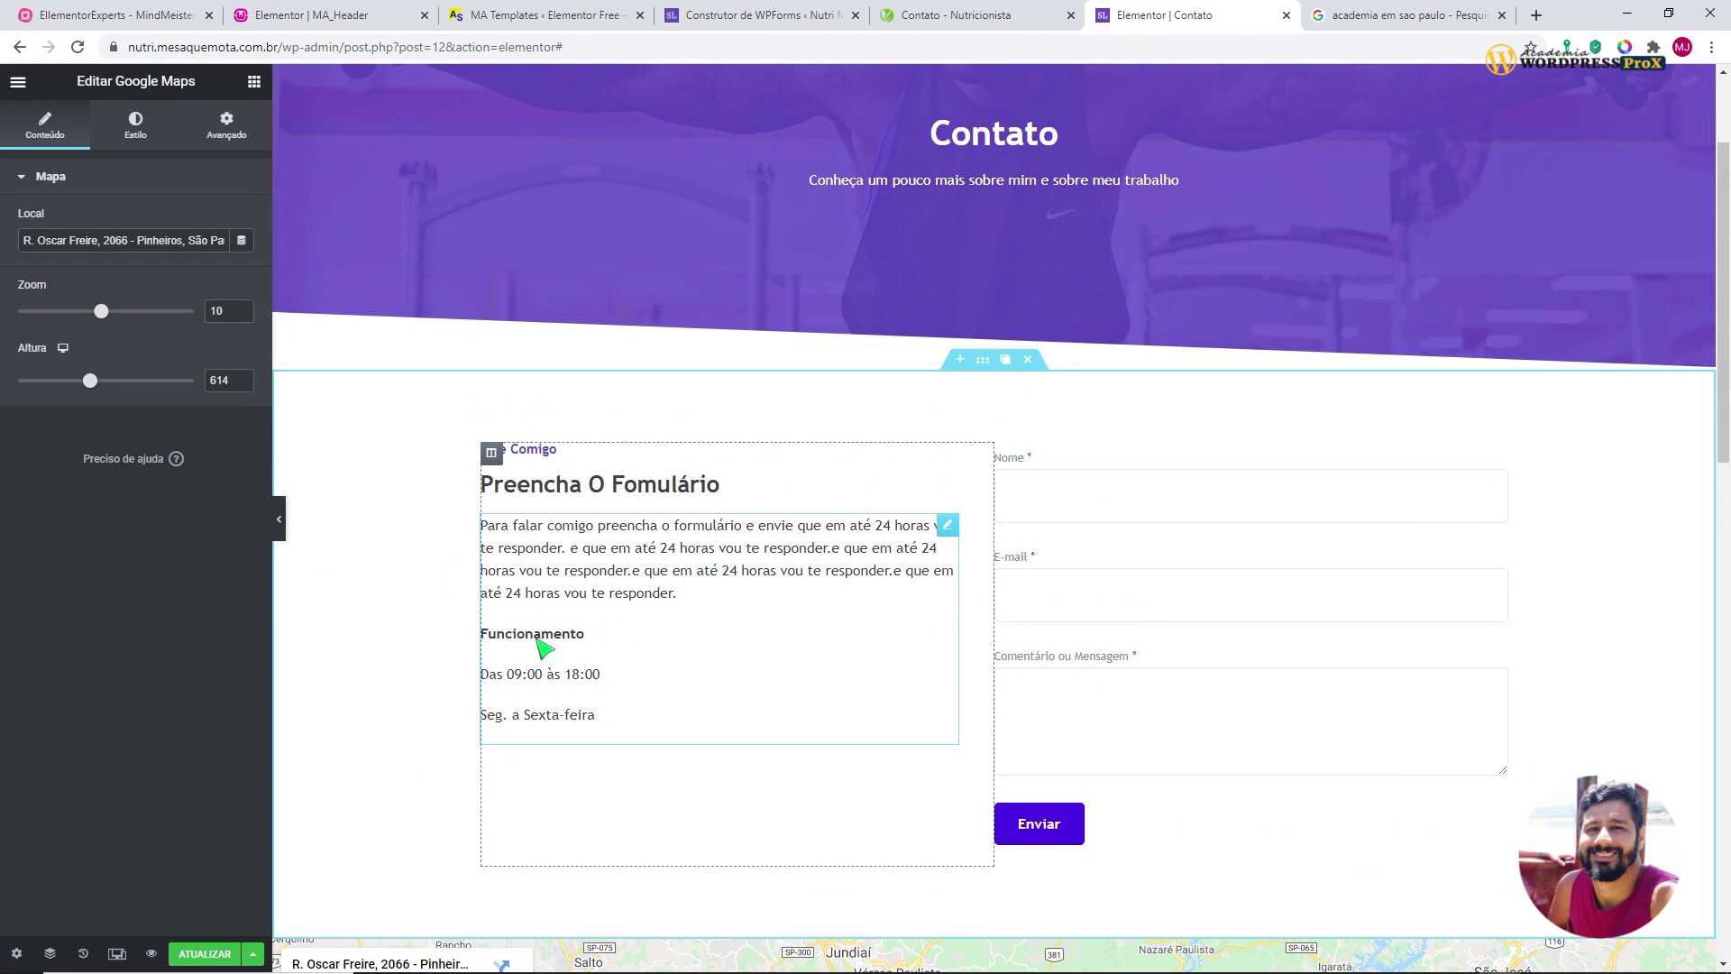
{"action": "scroll", "coordinate": [997, 718], "scroll_direction": "down", "scroll_amount": 3}
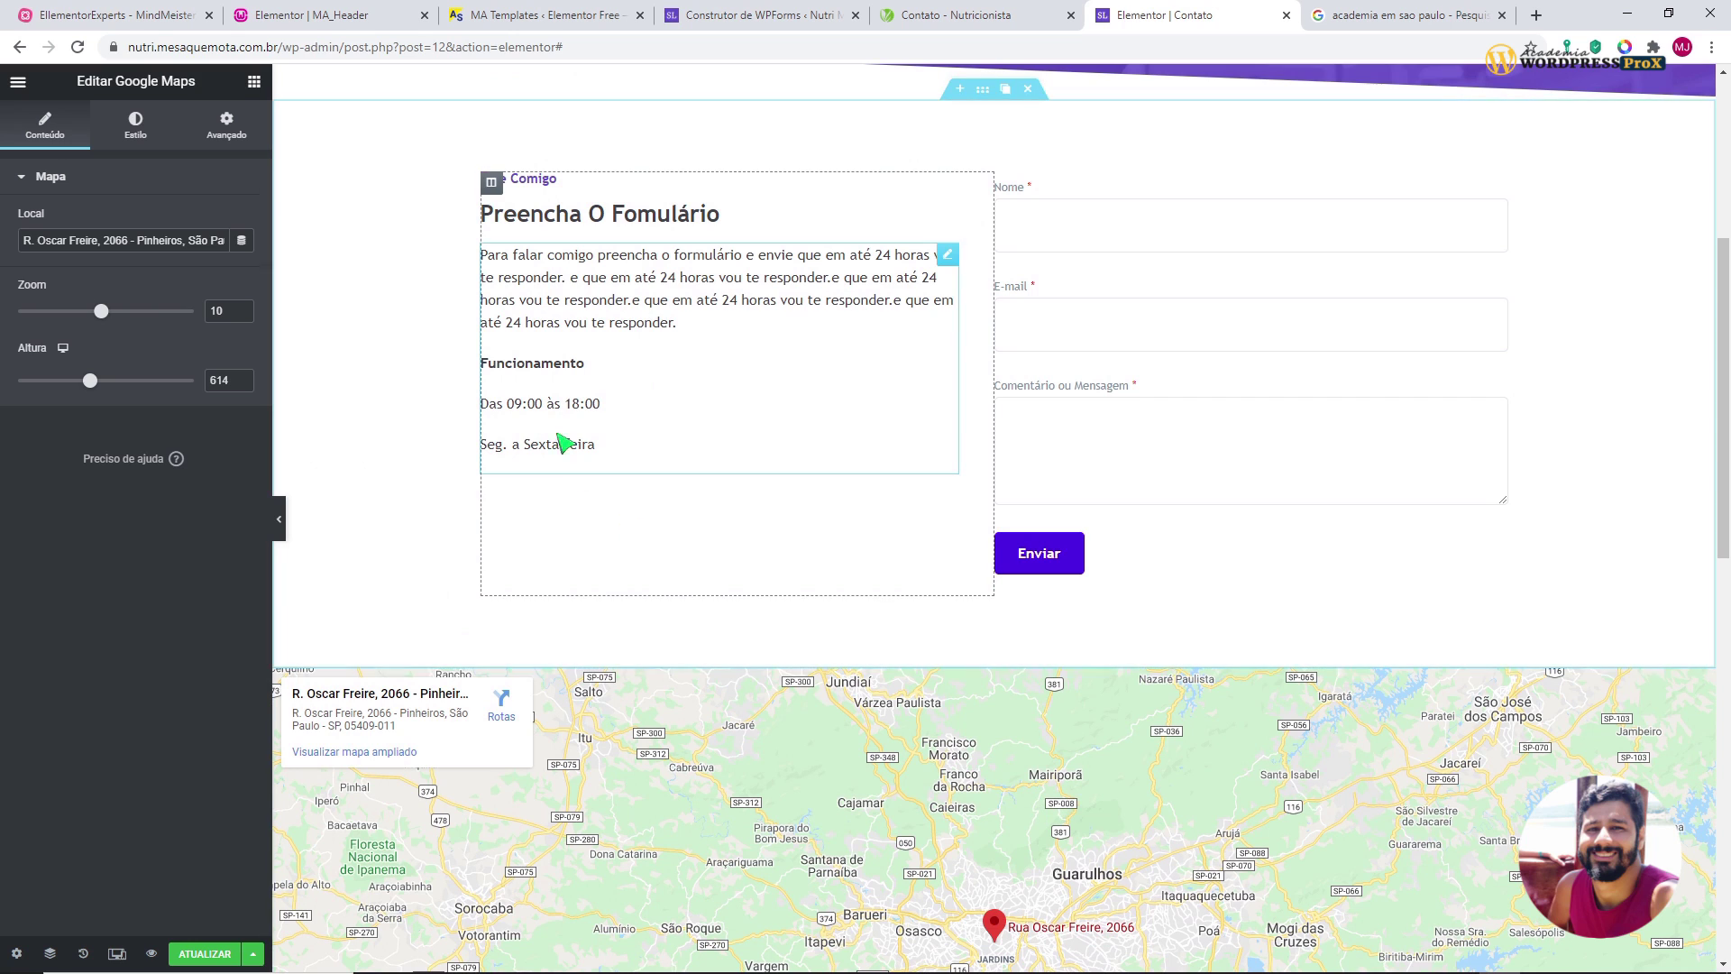
{"action": "left_click", "coordinate": [618, 458]}
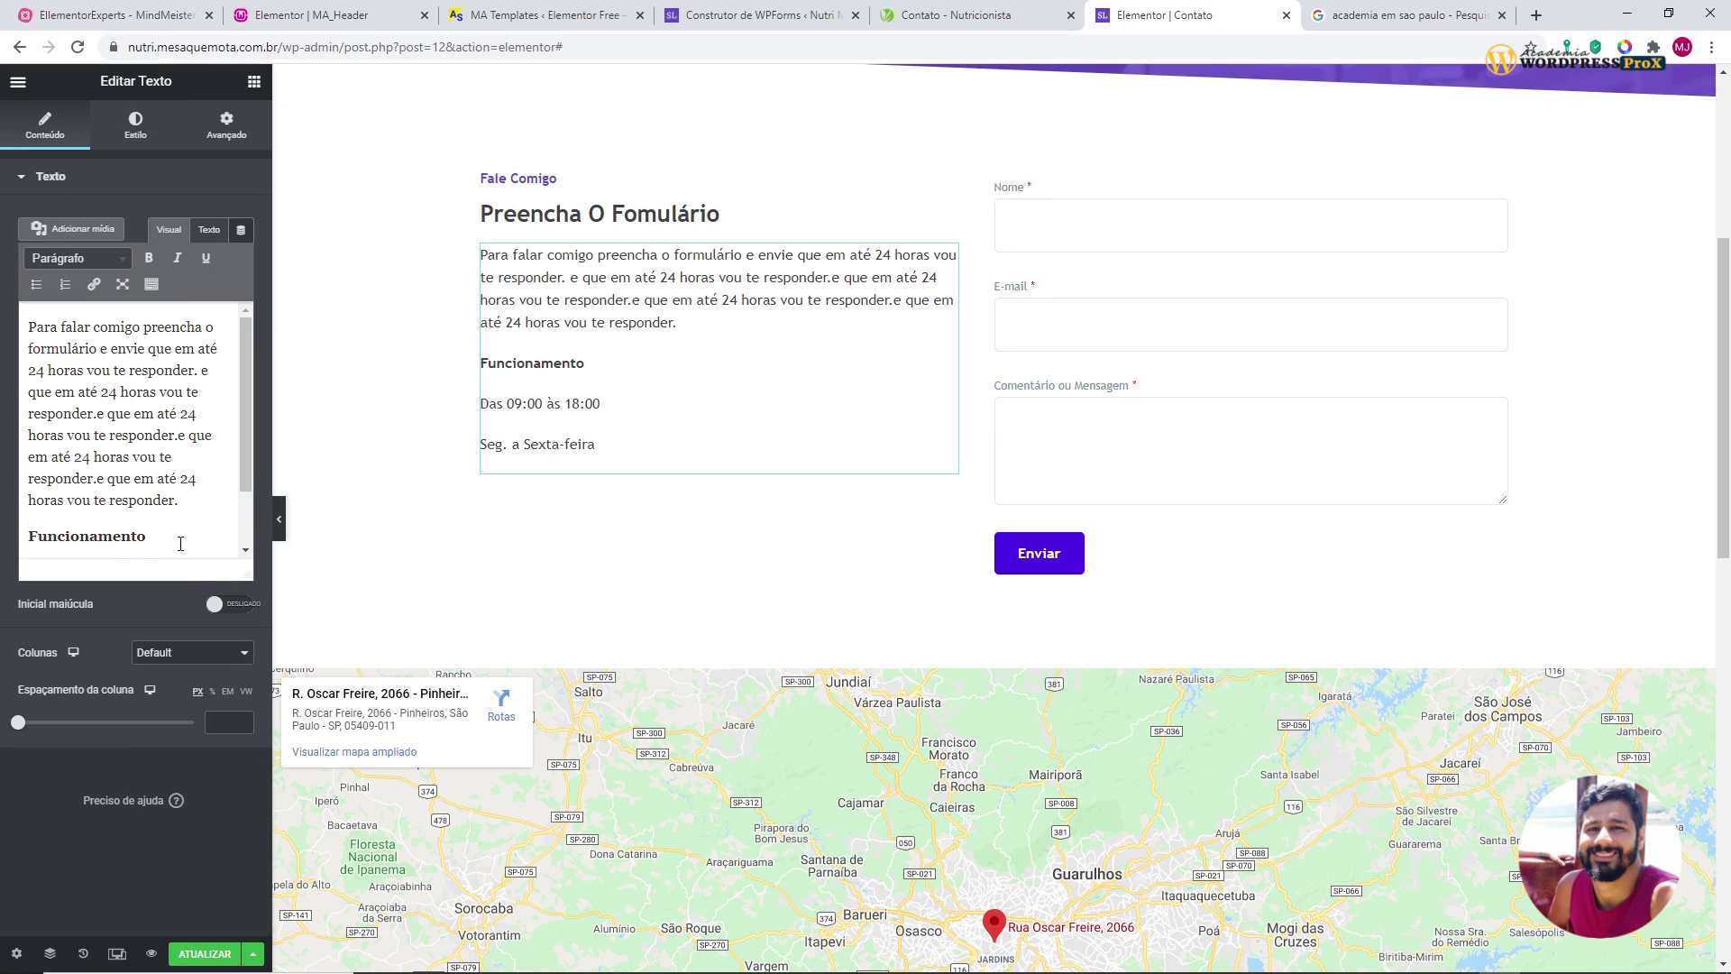
{"action": "scroll", "coordinate": [180, 544], "scroll_direction": "down", "scroll_amount": 1}
{"action": "left_click", "coordinate": [176, 545]}
{"action": "key", "text": "Return"}
{"action": "key", "text": "Return"}
{"action": "type", "text": "Endereço"}
{"action": "key", "text": "Return"}
{"action": "type", "text": "R. Oscar Freire, 2066 - Pinheiros, São Paulo - SP, 05409-011"}
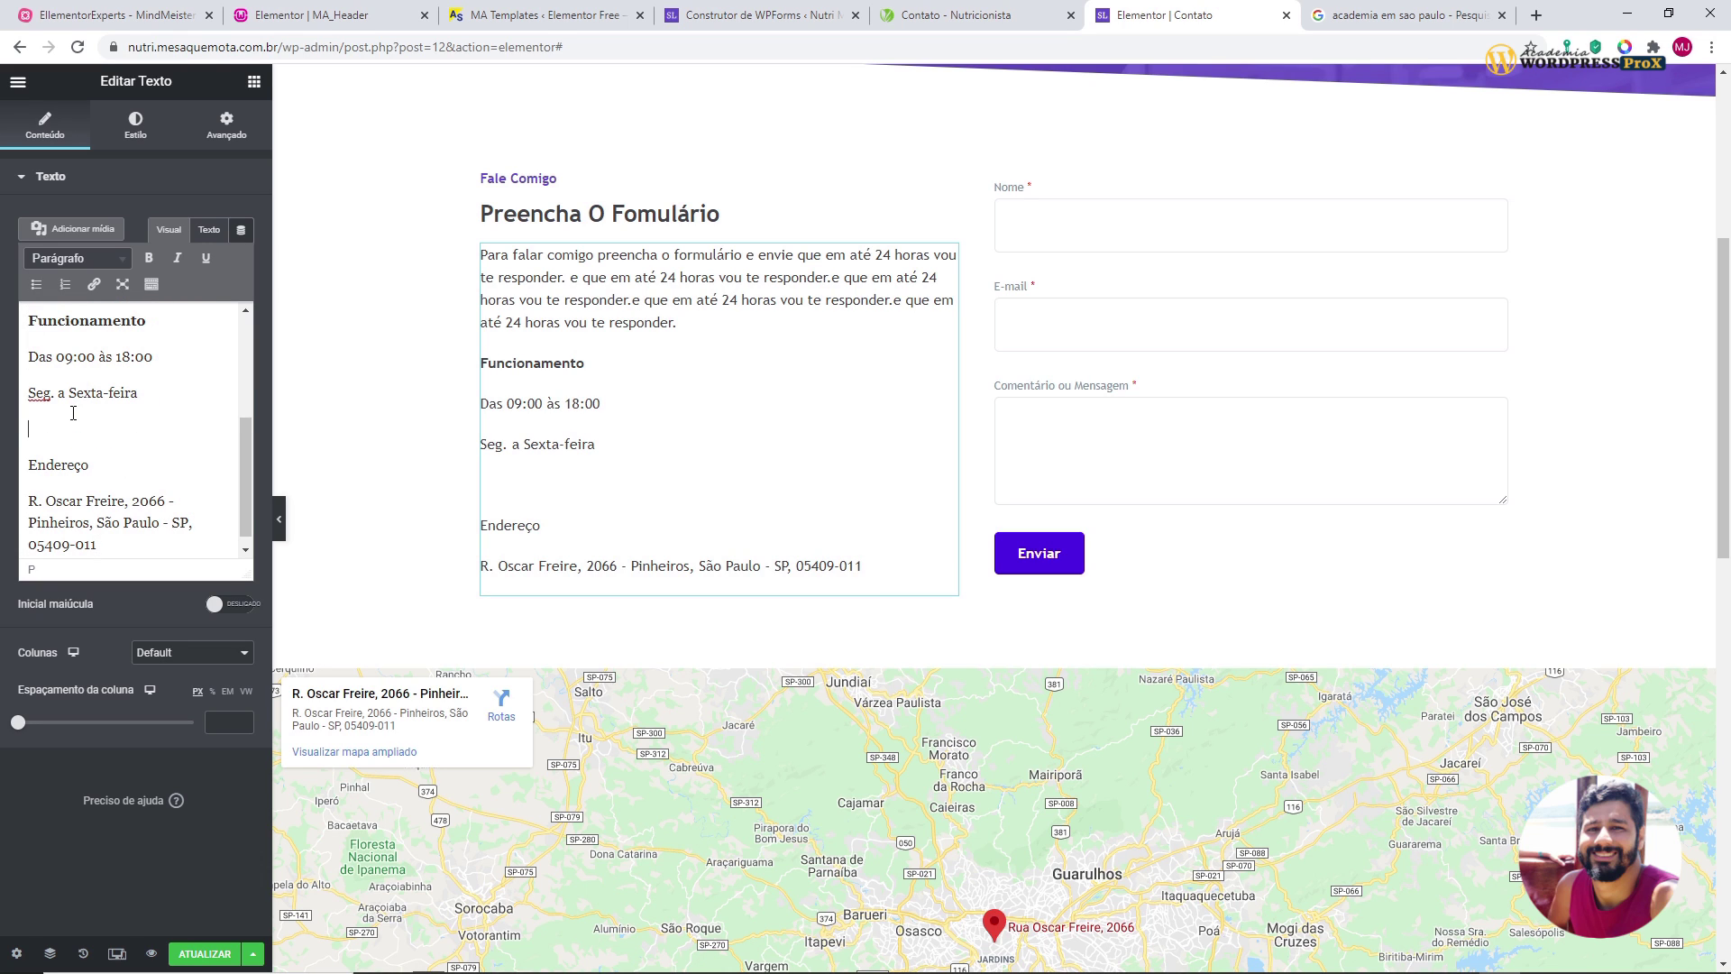
- Remove the blank line above "Endereço" and make that heading bold
{"action": "key", "text": "BackSpace"}
{"action": "left_click_drag", "start_coordinate": [90, 454], "coordinate": [32, 446]}
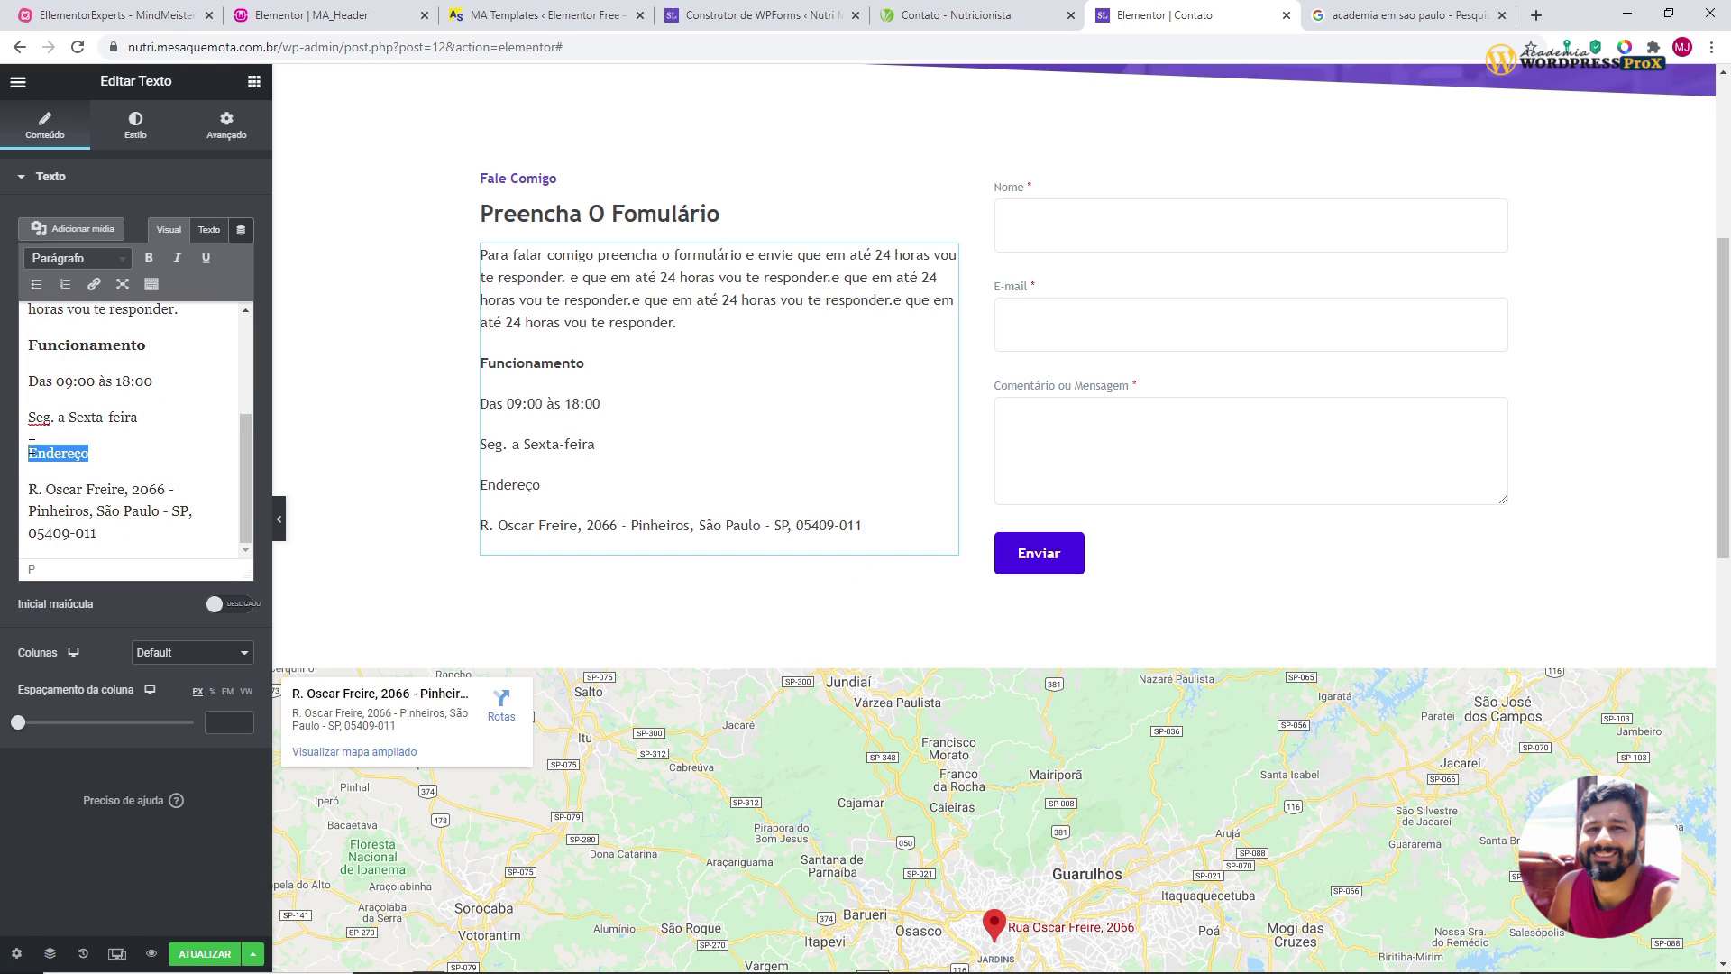
{"action": "left_click", "coordinate": [149, 257]}
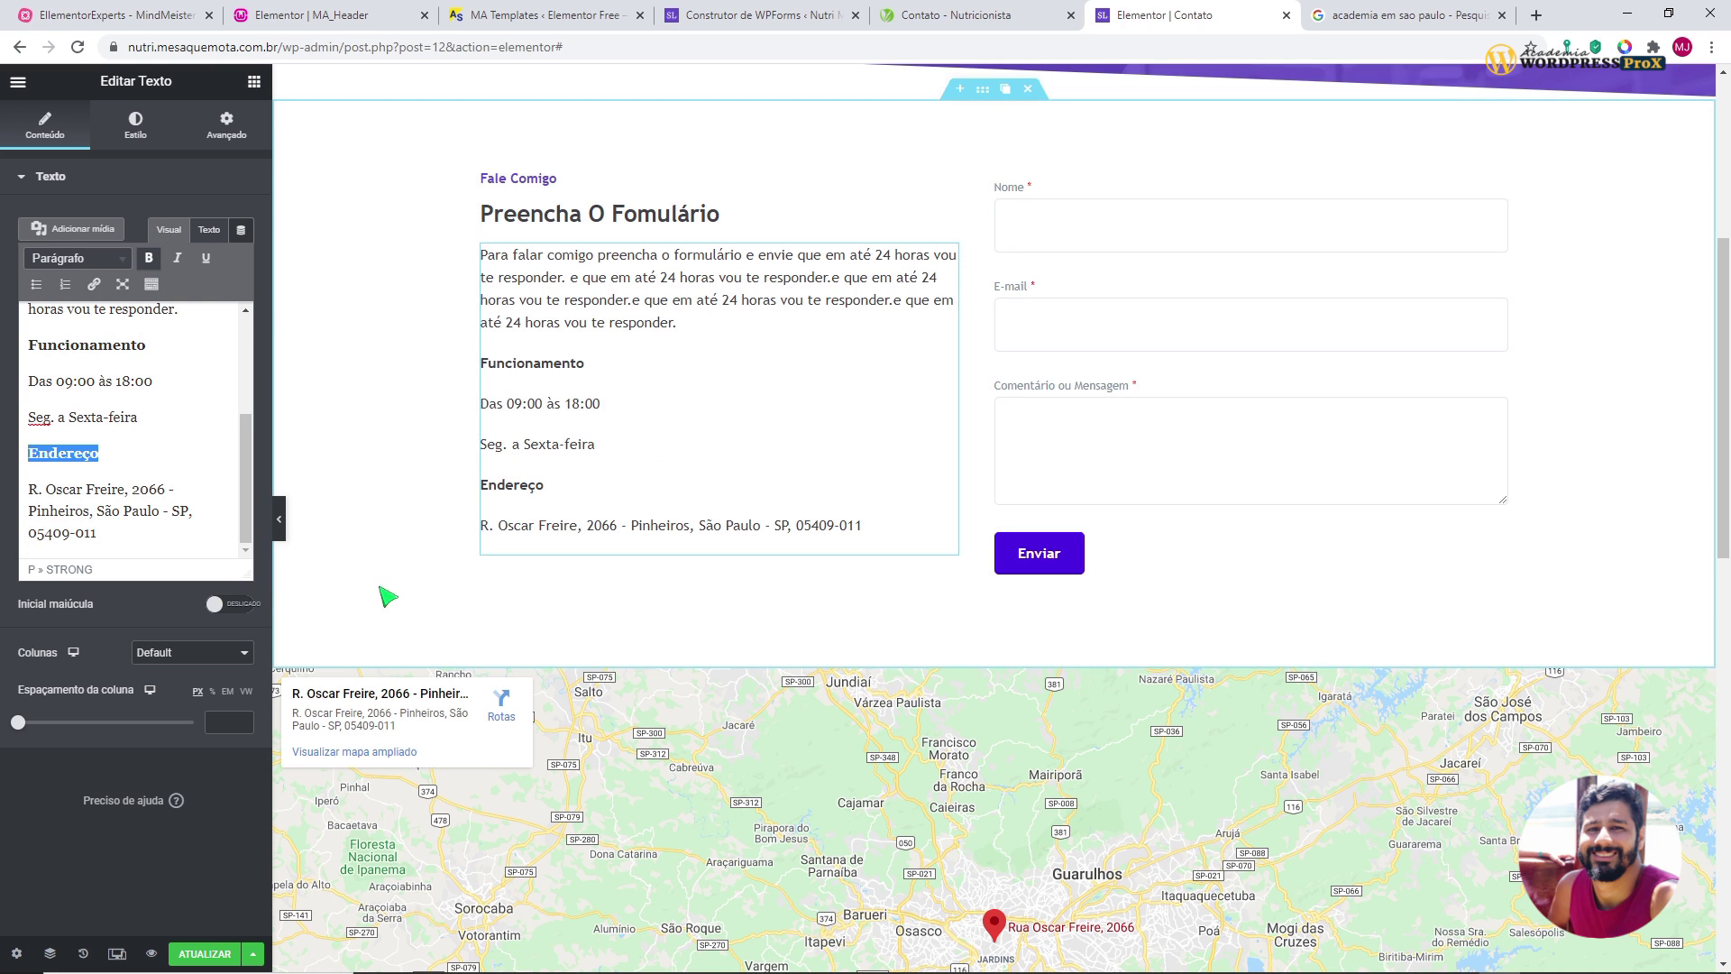
{"action": "left_click", "coordinate": [281, 532]}
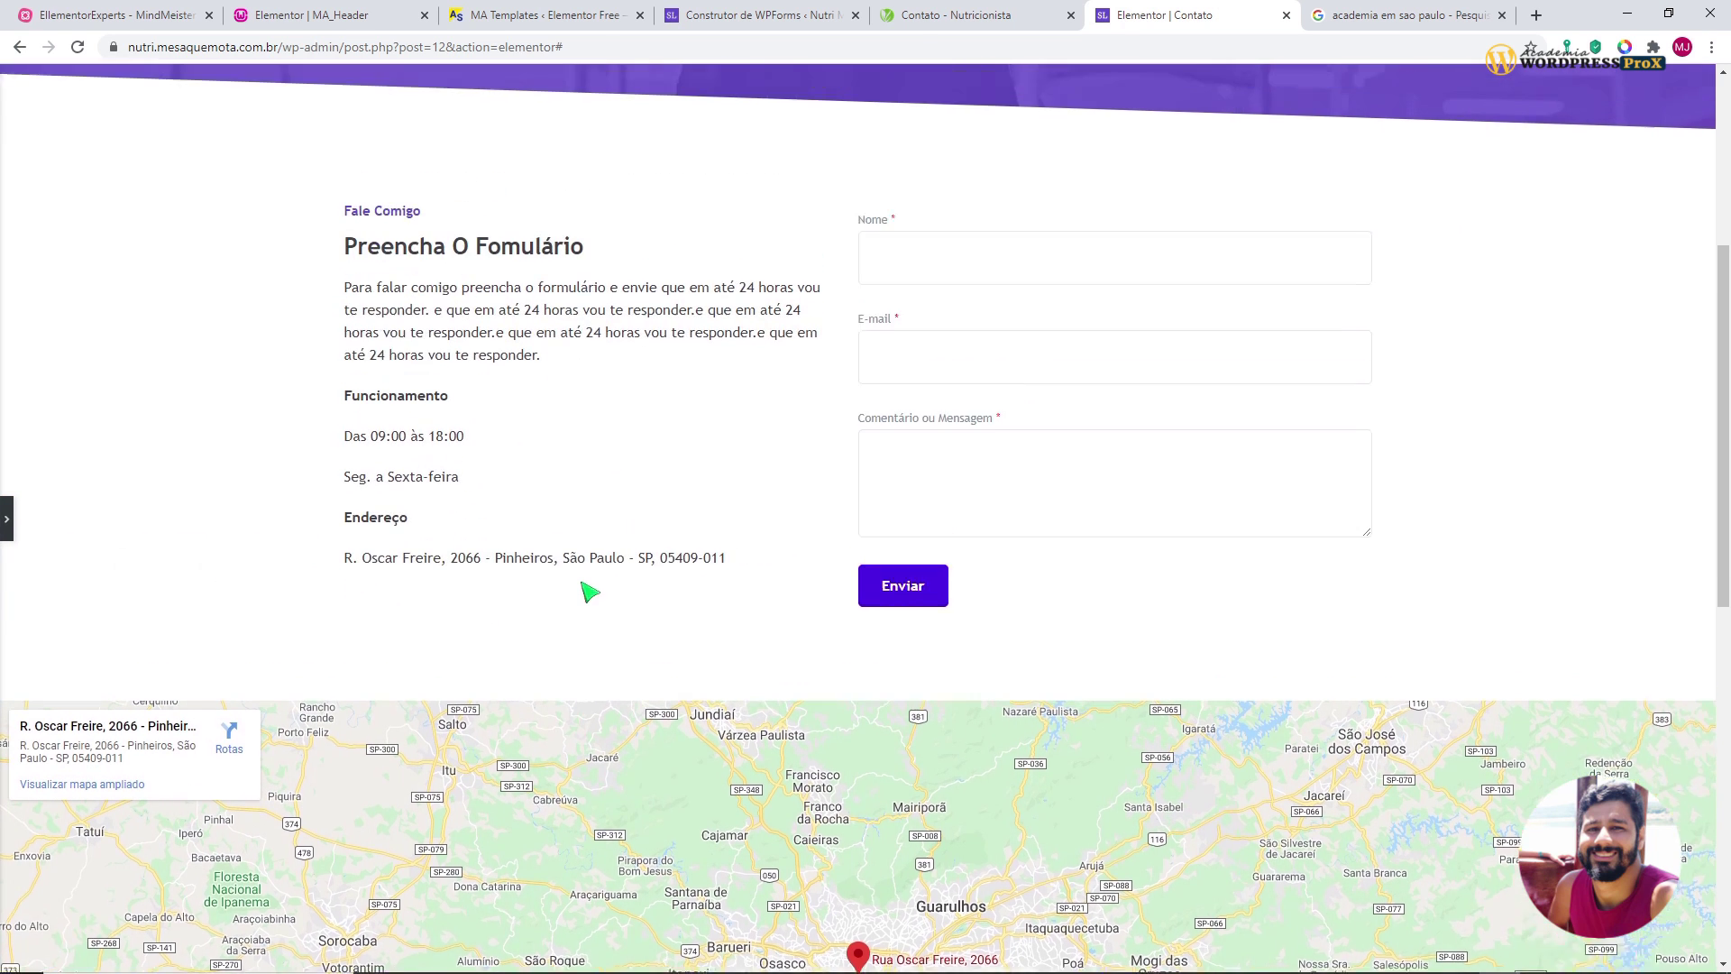
{"action": "scroll", "coordinate": [695, 587], "scroll_direction": "down", "scroll_amount": 5}
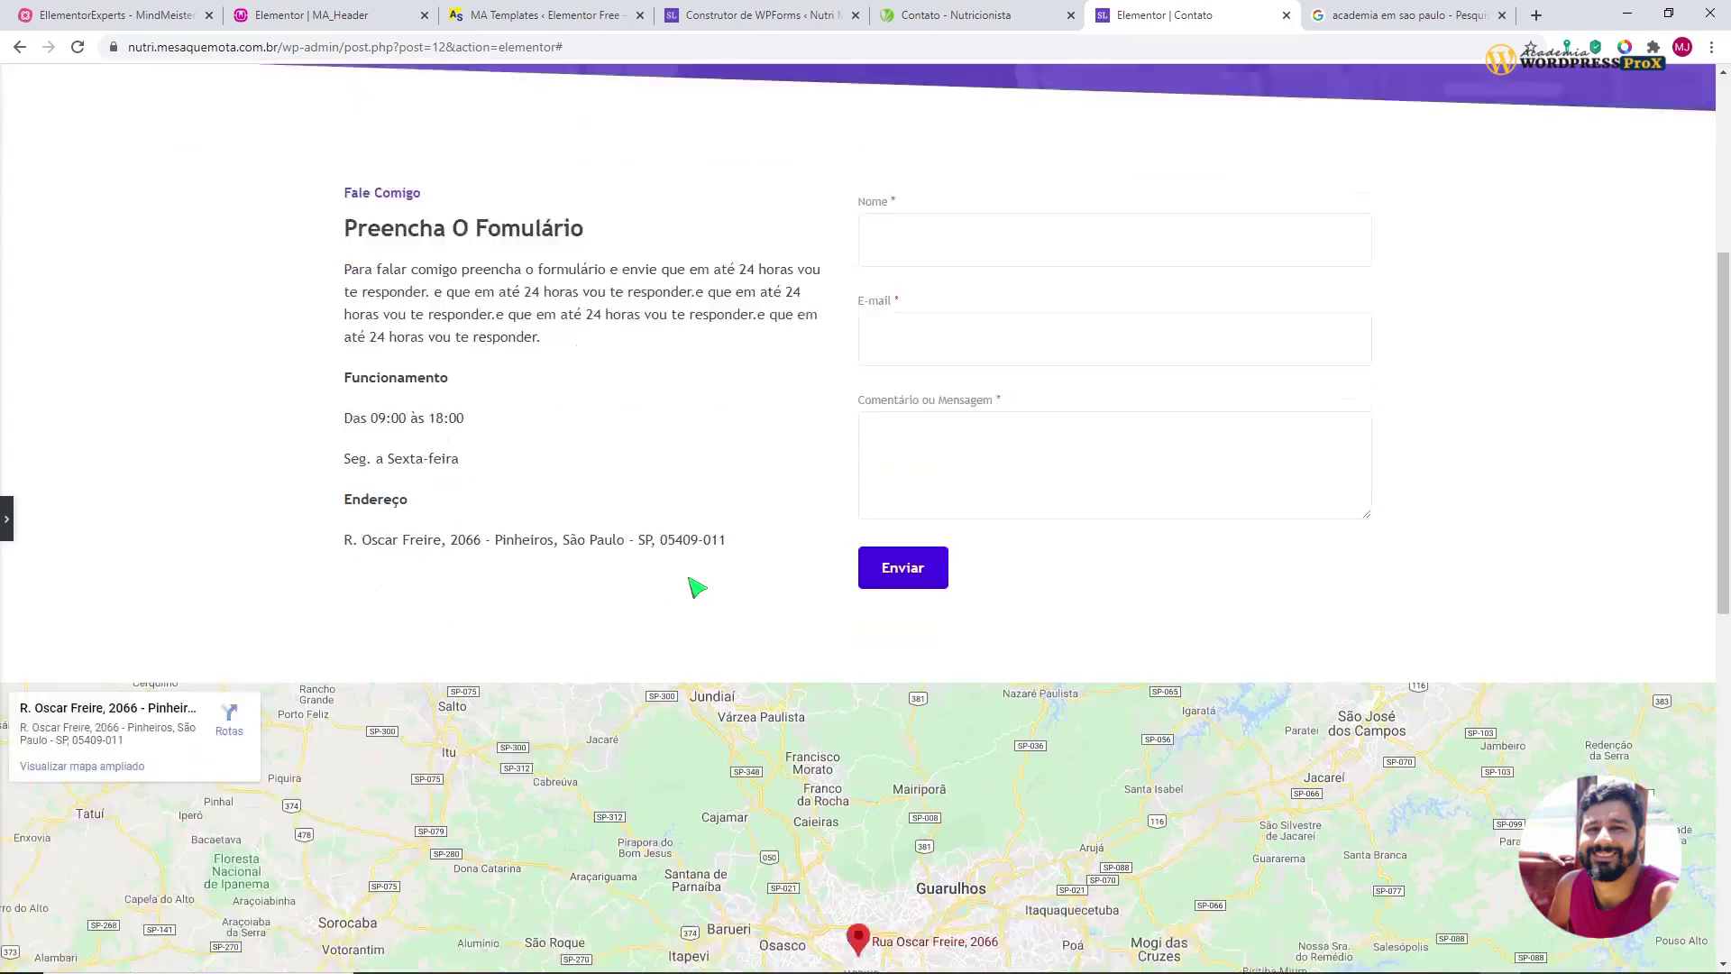
{"action": "scroll", "coordinate": [696, 587], "scroll_direction": "down", "scroll_amount": 5}
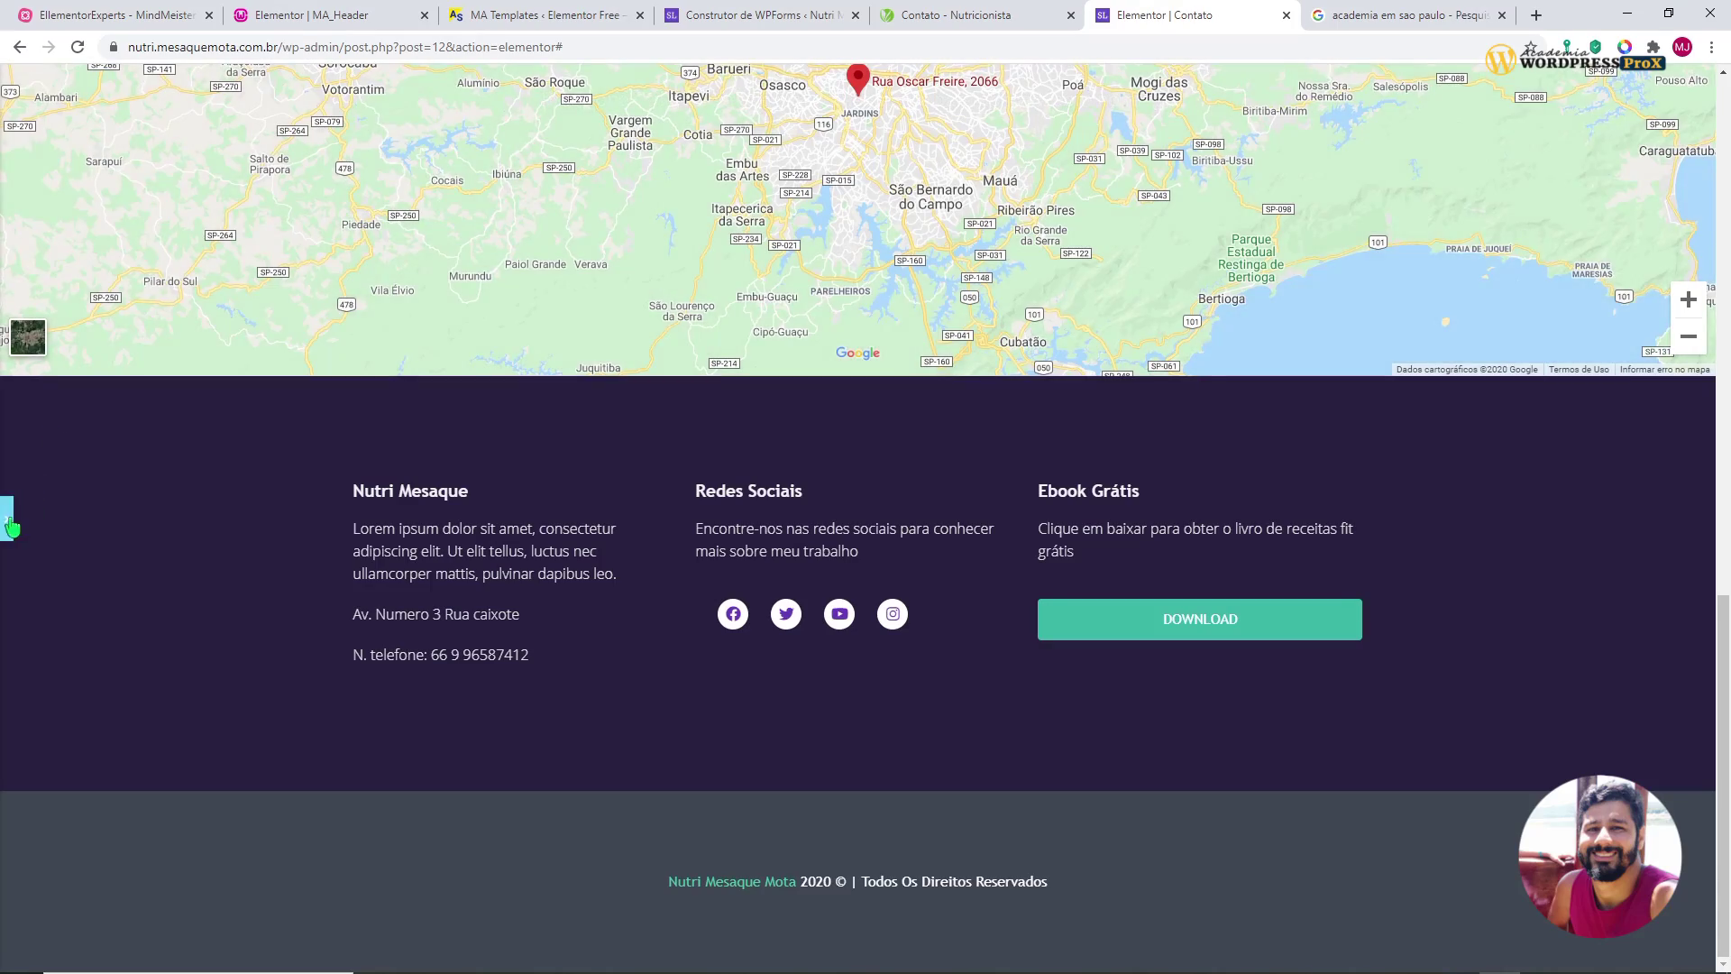
{"action": "left_click", "coordinate": [11, 516]}
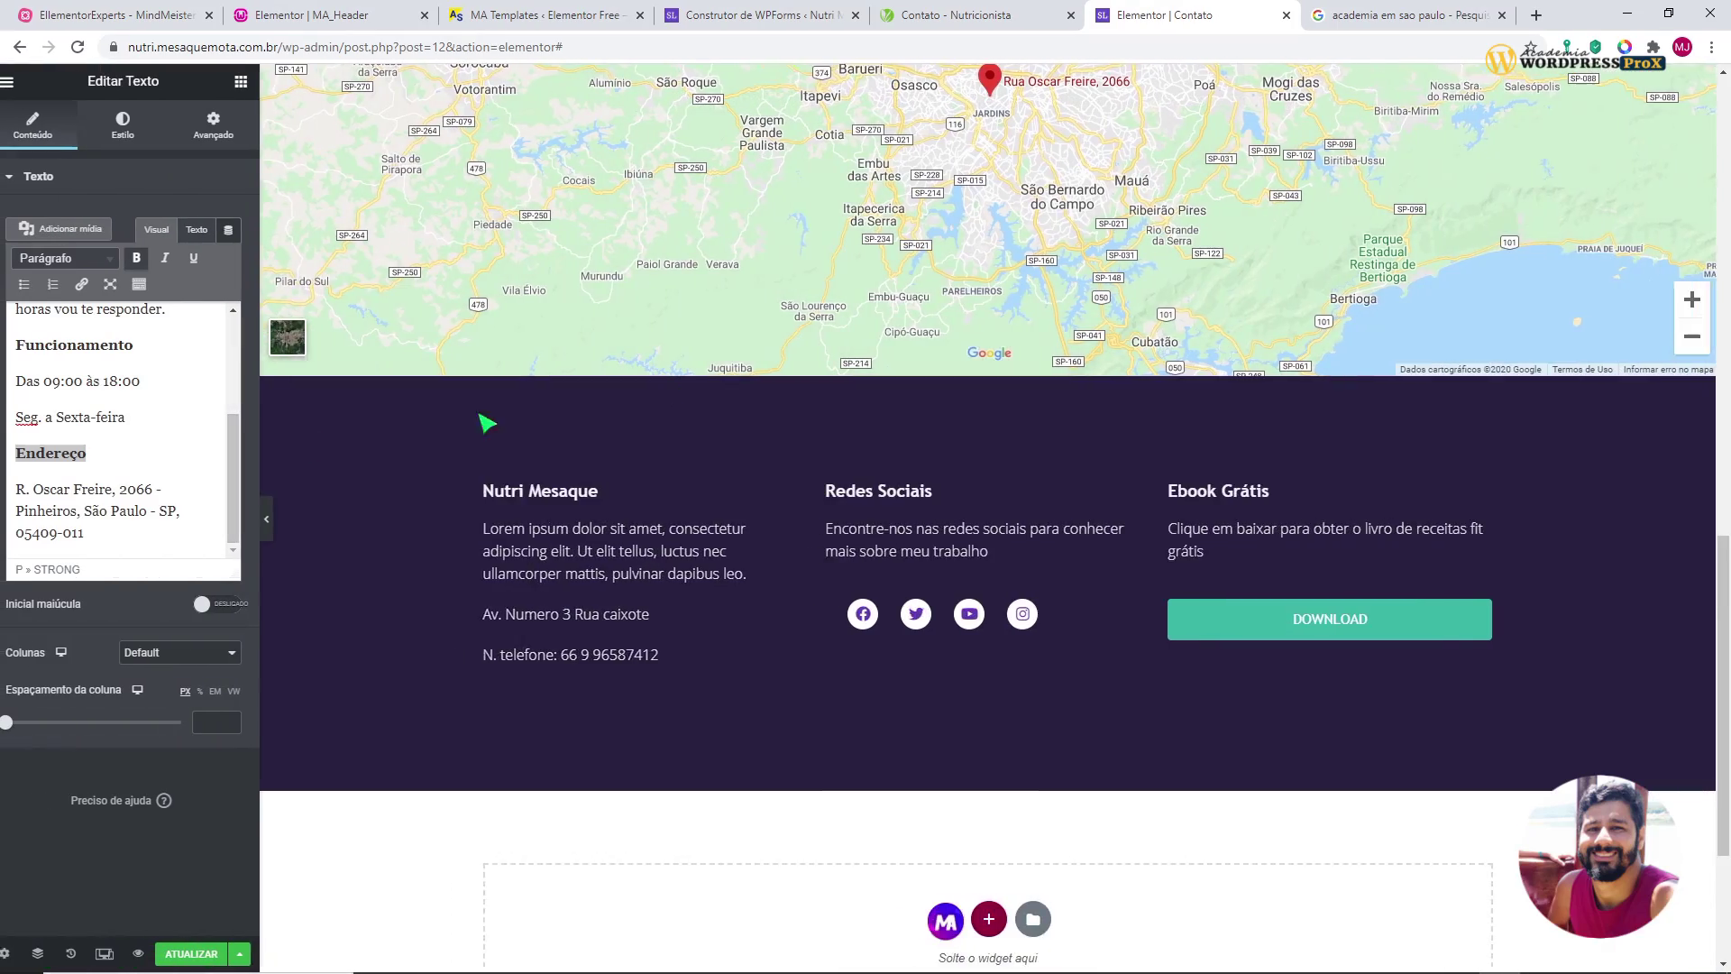
- Insert an empty single-column section between the map and the footer
{"action": "scroll", "coordinate": [541, 414], "scroll_direction": "up", "scroll_amount": 5}
{"action": "scroll", "coordinate": [951, 622], "scroll_direction": "down", "scroll_amount": 3}
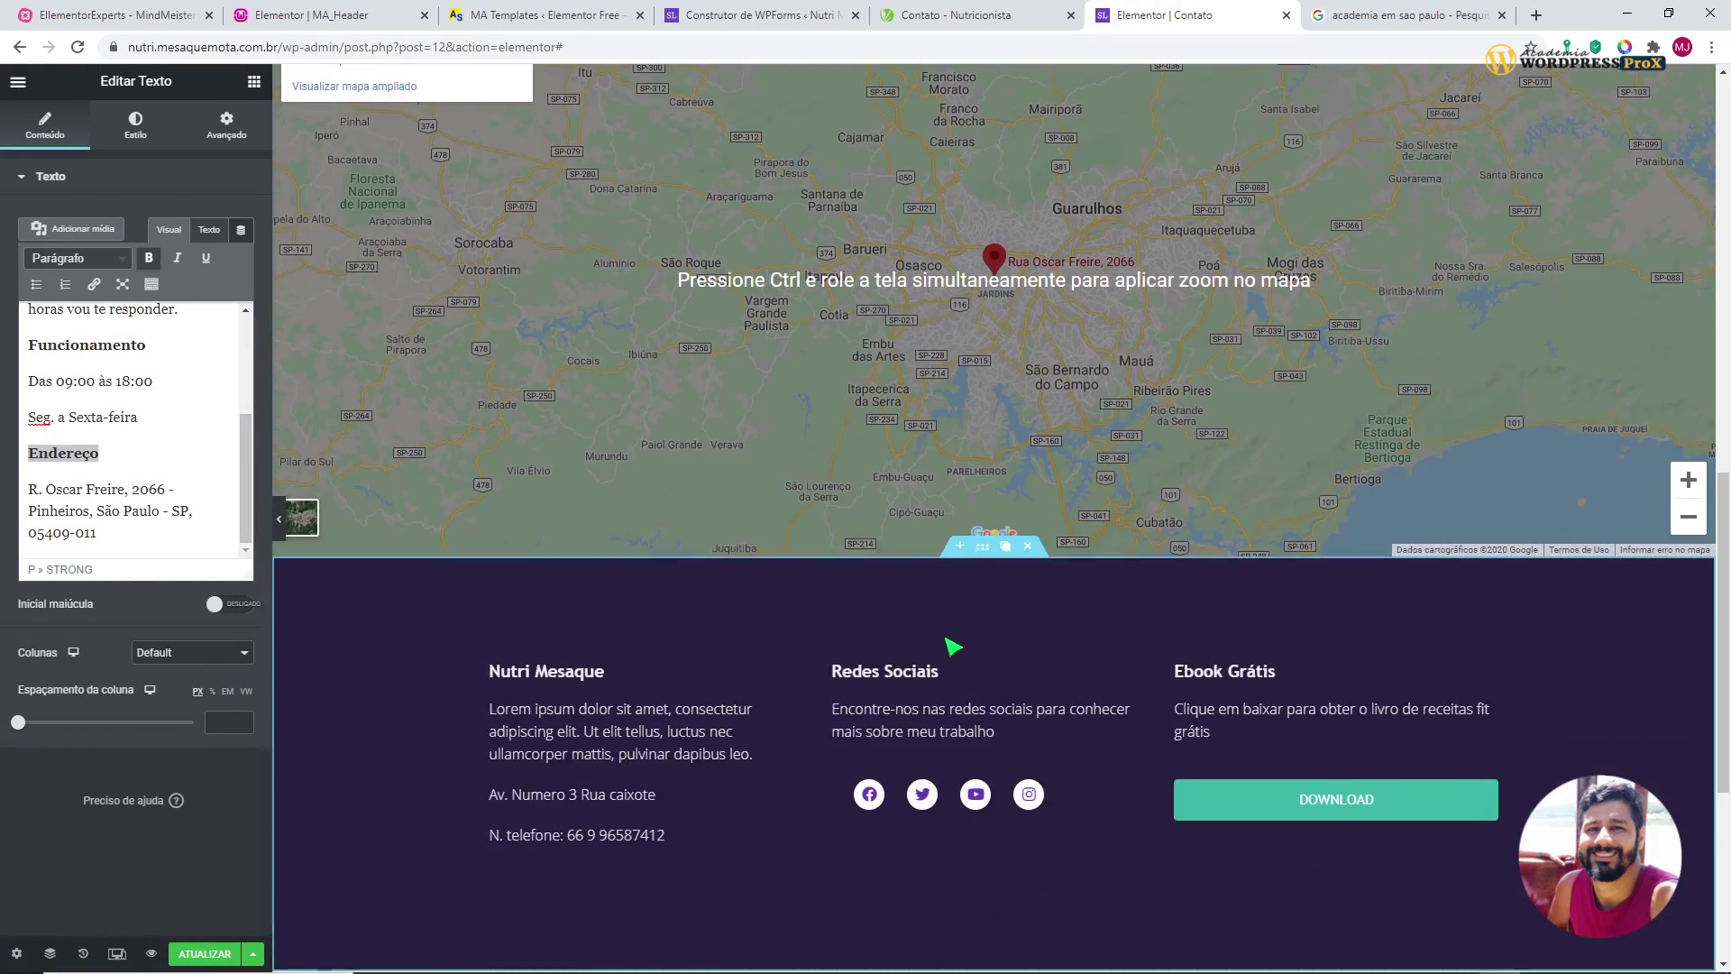
{"action": "left_click", "coordinate": [960, 546]}
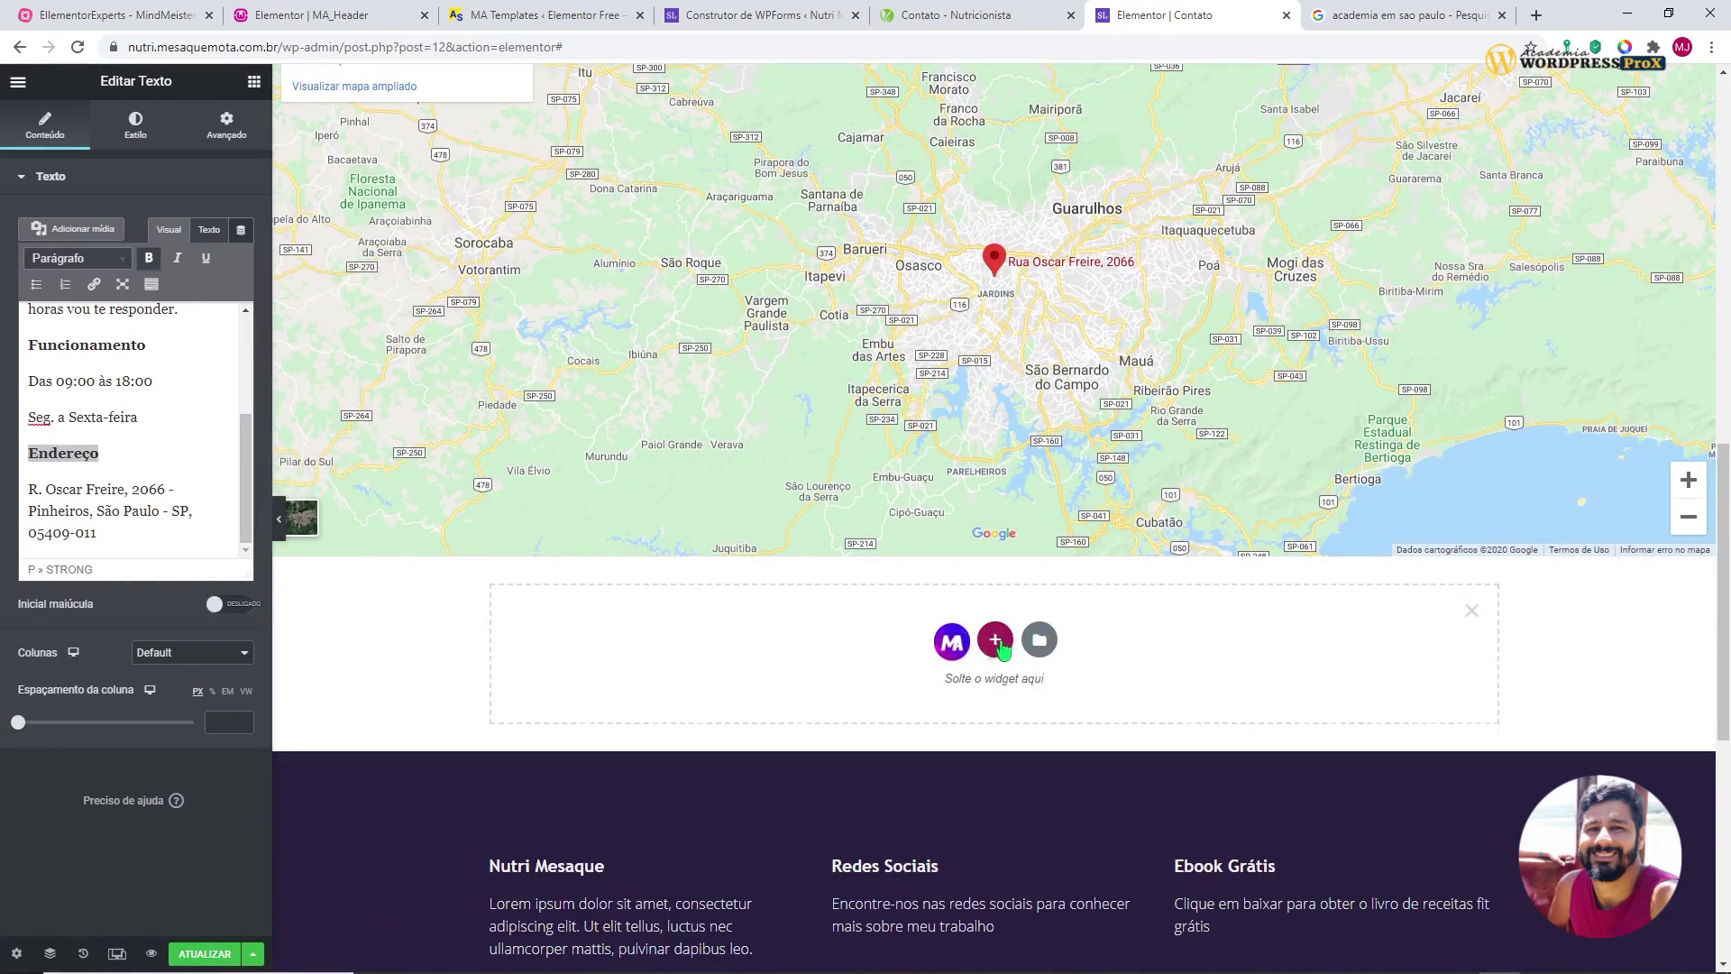
{"action": "left_click", "coordinate": [996, 640]}
{"action": "left_click", "coordinate": [777, 711]}
- Copy the contact form section and paste its style onto the empty section below the map
{"action": "scroll", "coordinate": [812, 694], "scroll_direction": "up", "scroll_amount": 9}
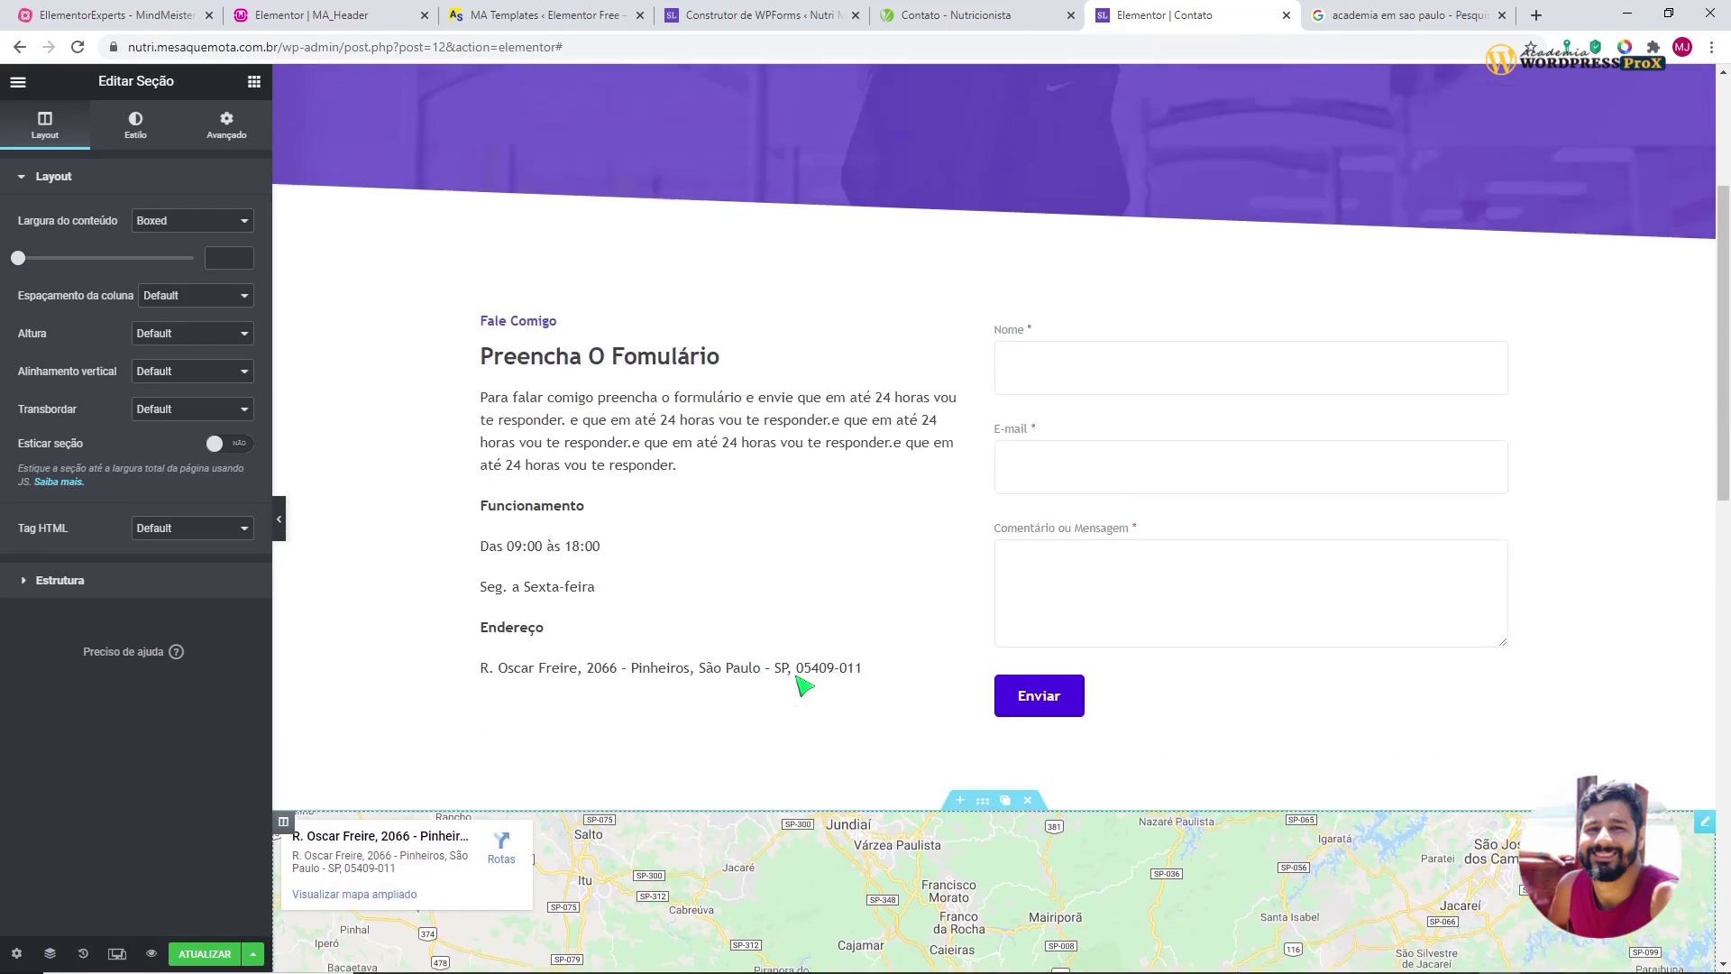
{"action": "scroll", "coordinate": [802, 687], "scroll_direction": "up", "scroll_amount": 2}
{"action": "right_click", "coordinate": [990, 418]}
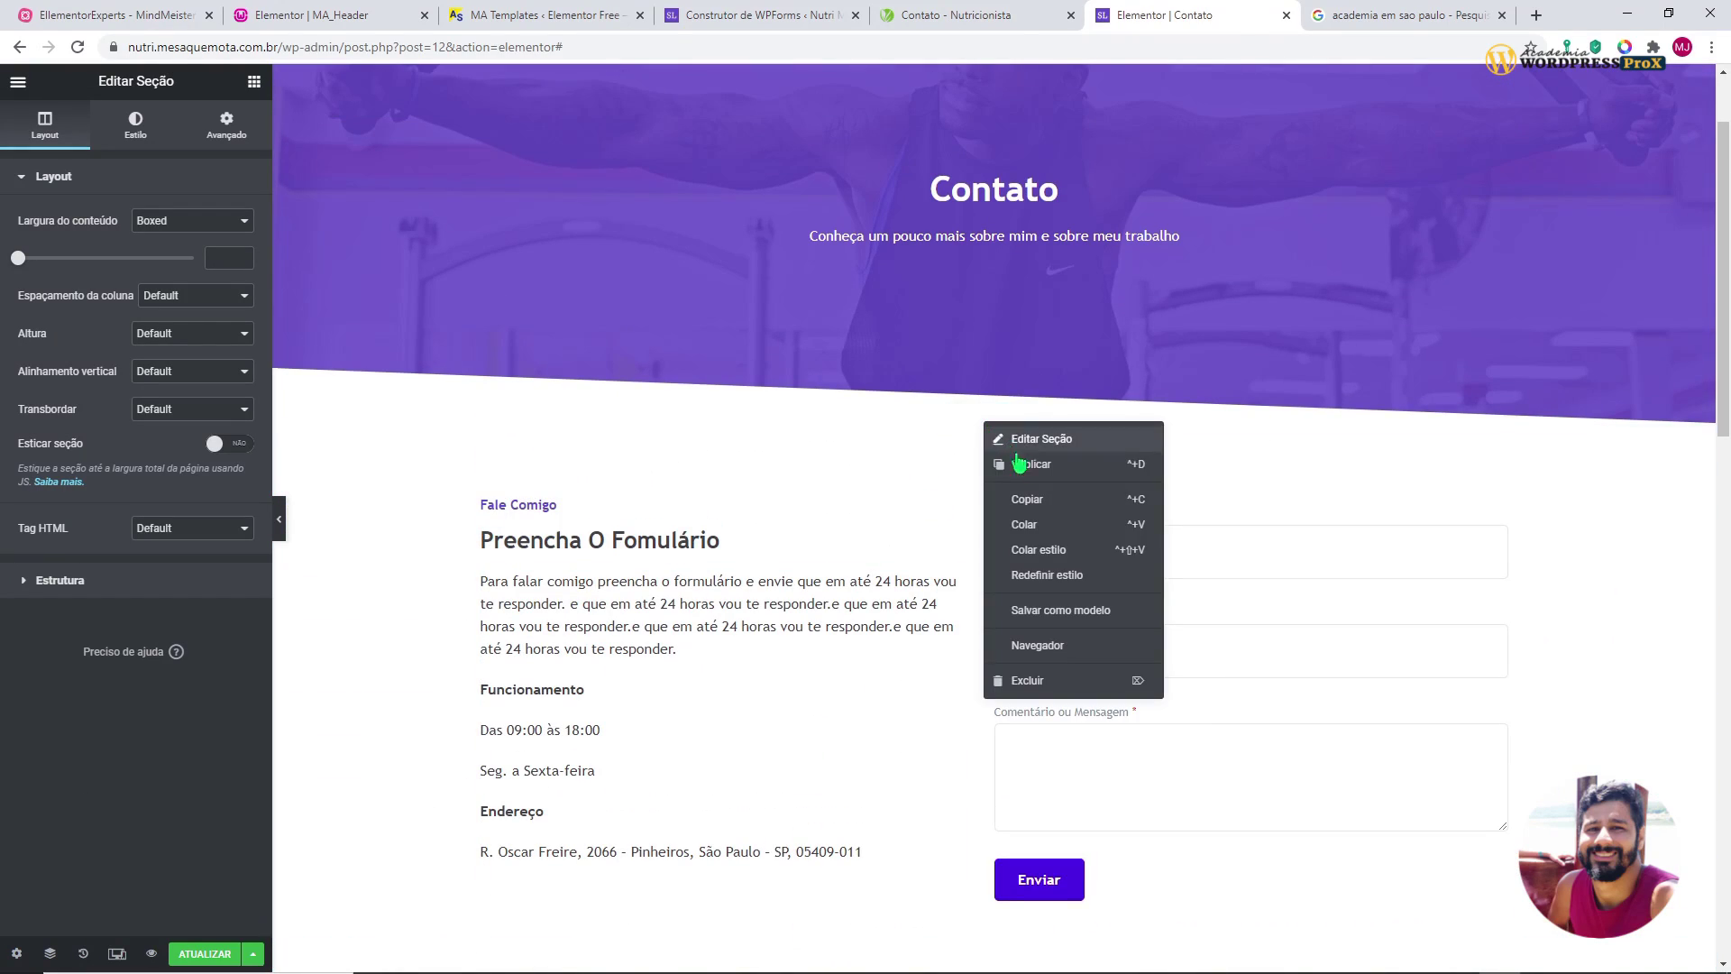
{"action": "left_click", "coordinate": [1039, 501]}
{"action": "scroll", "coordinate": [1009, 433], "scroll_direction": "down", "scroll_amount": 10}
{"action": "right_click", "coordinate": [989, 379]}
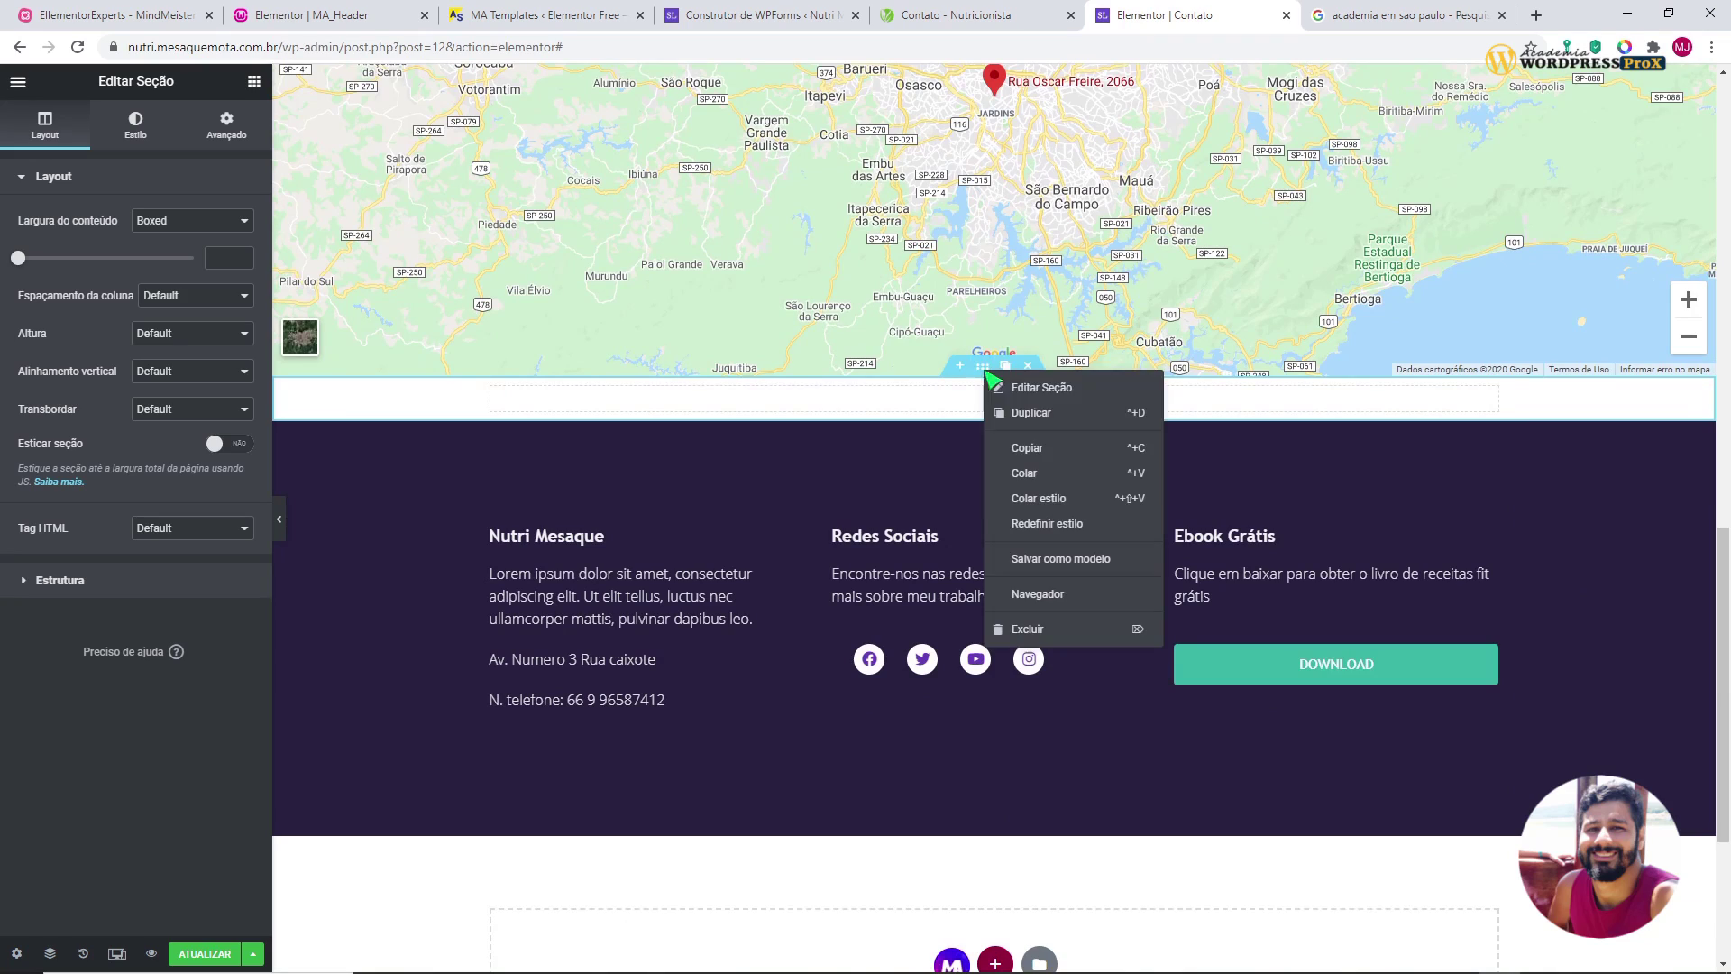
{"action": "left_click", "coordinate": [1037, 498]}
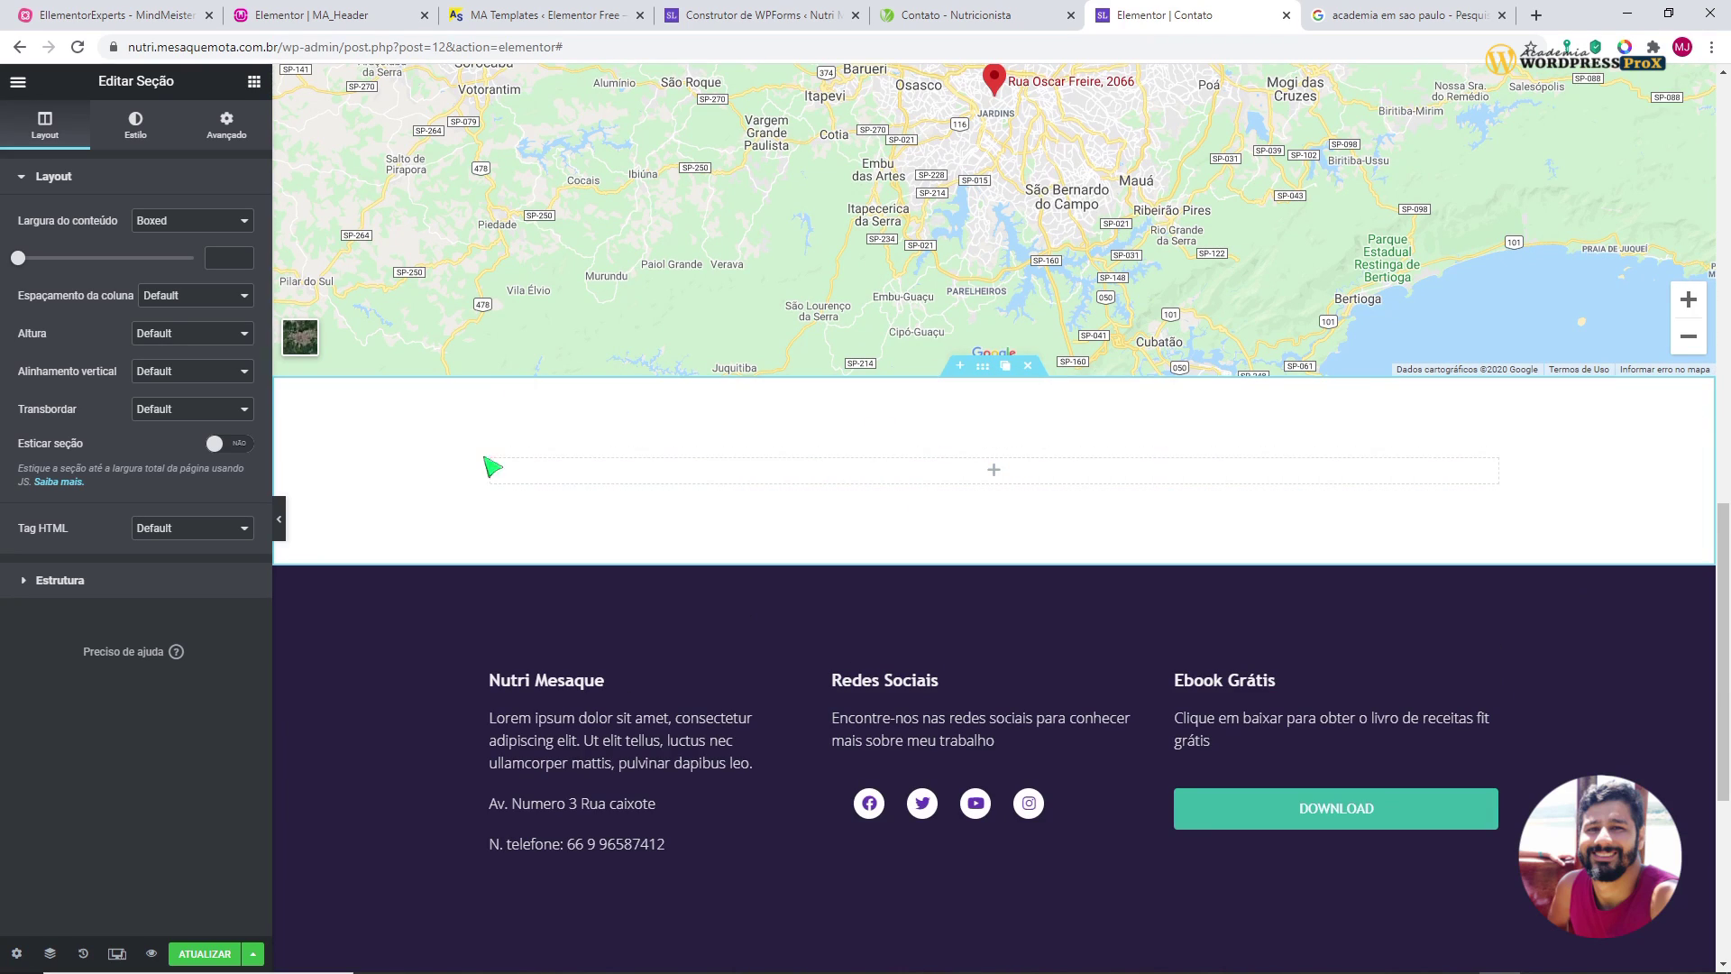
- Review the spacing between the map and the footer, and update the Contato page
{"action": "left_click", "coordinate": [279, 518]}
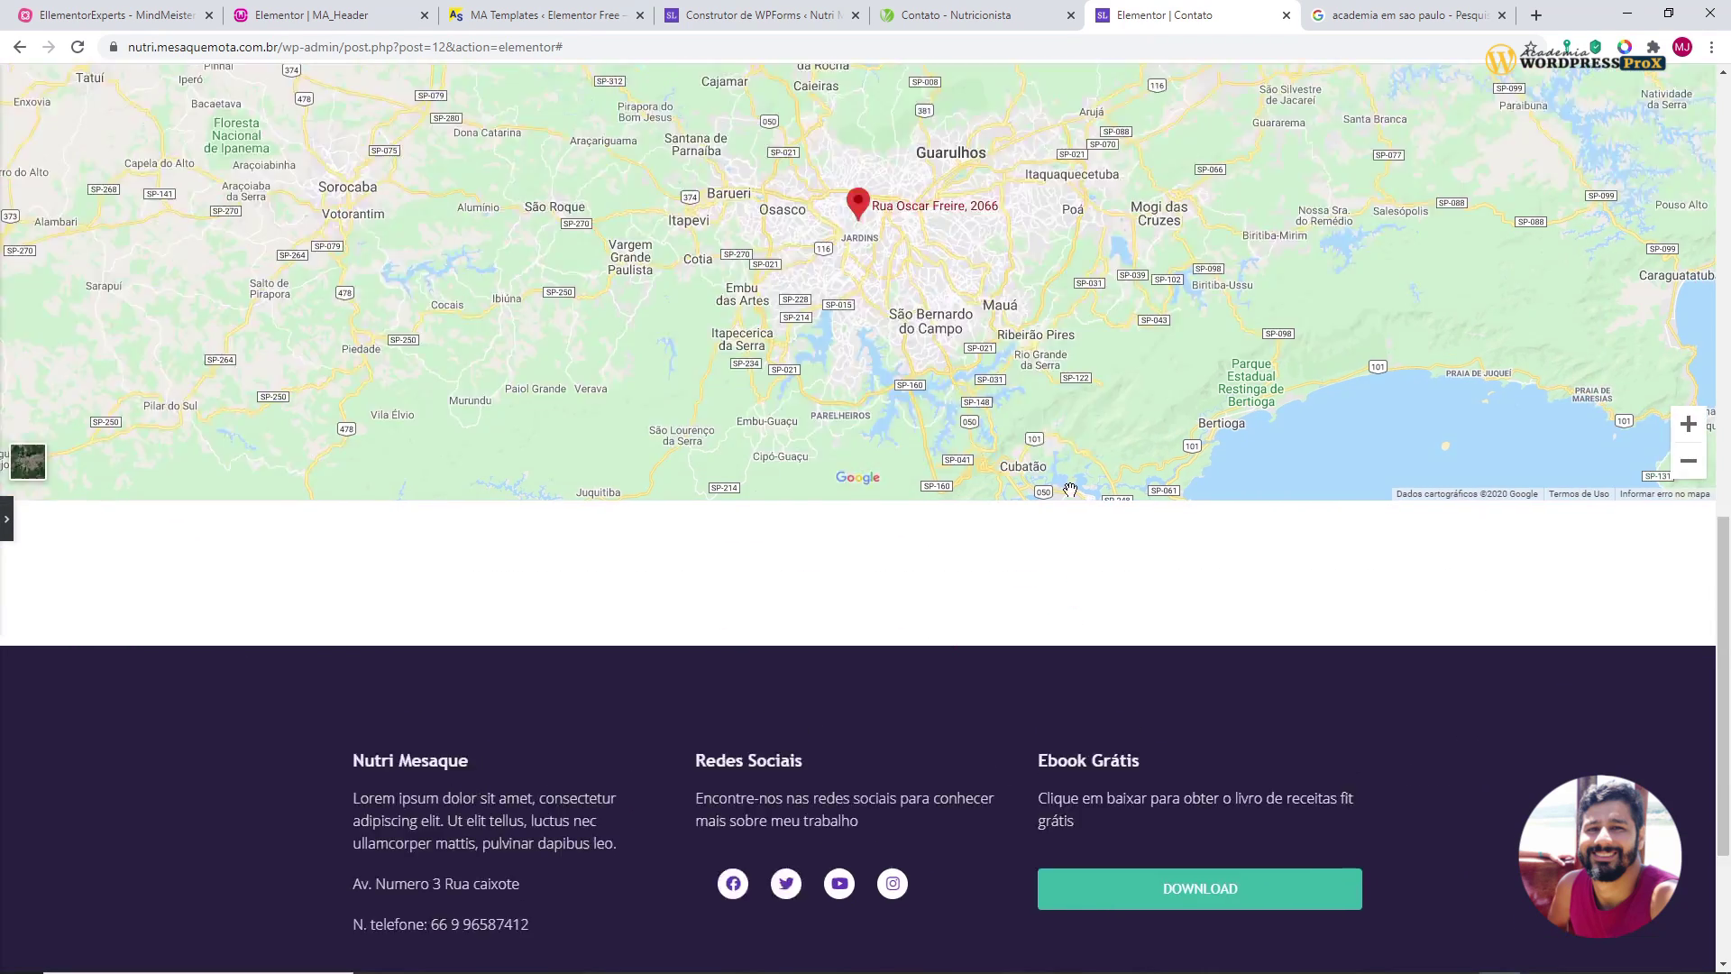
{"action": "scroll", "coordinate": [1070, 489], "scroll_direction": "up", "scroll_amount": 3}
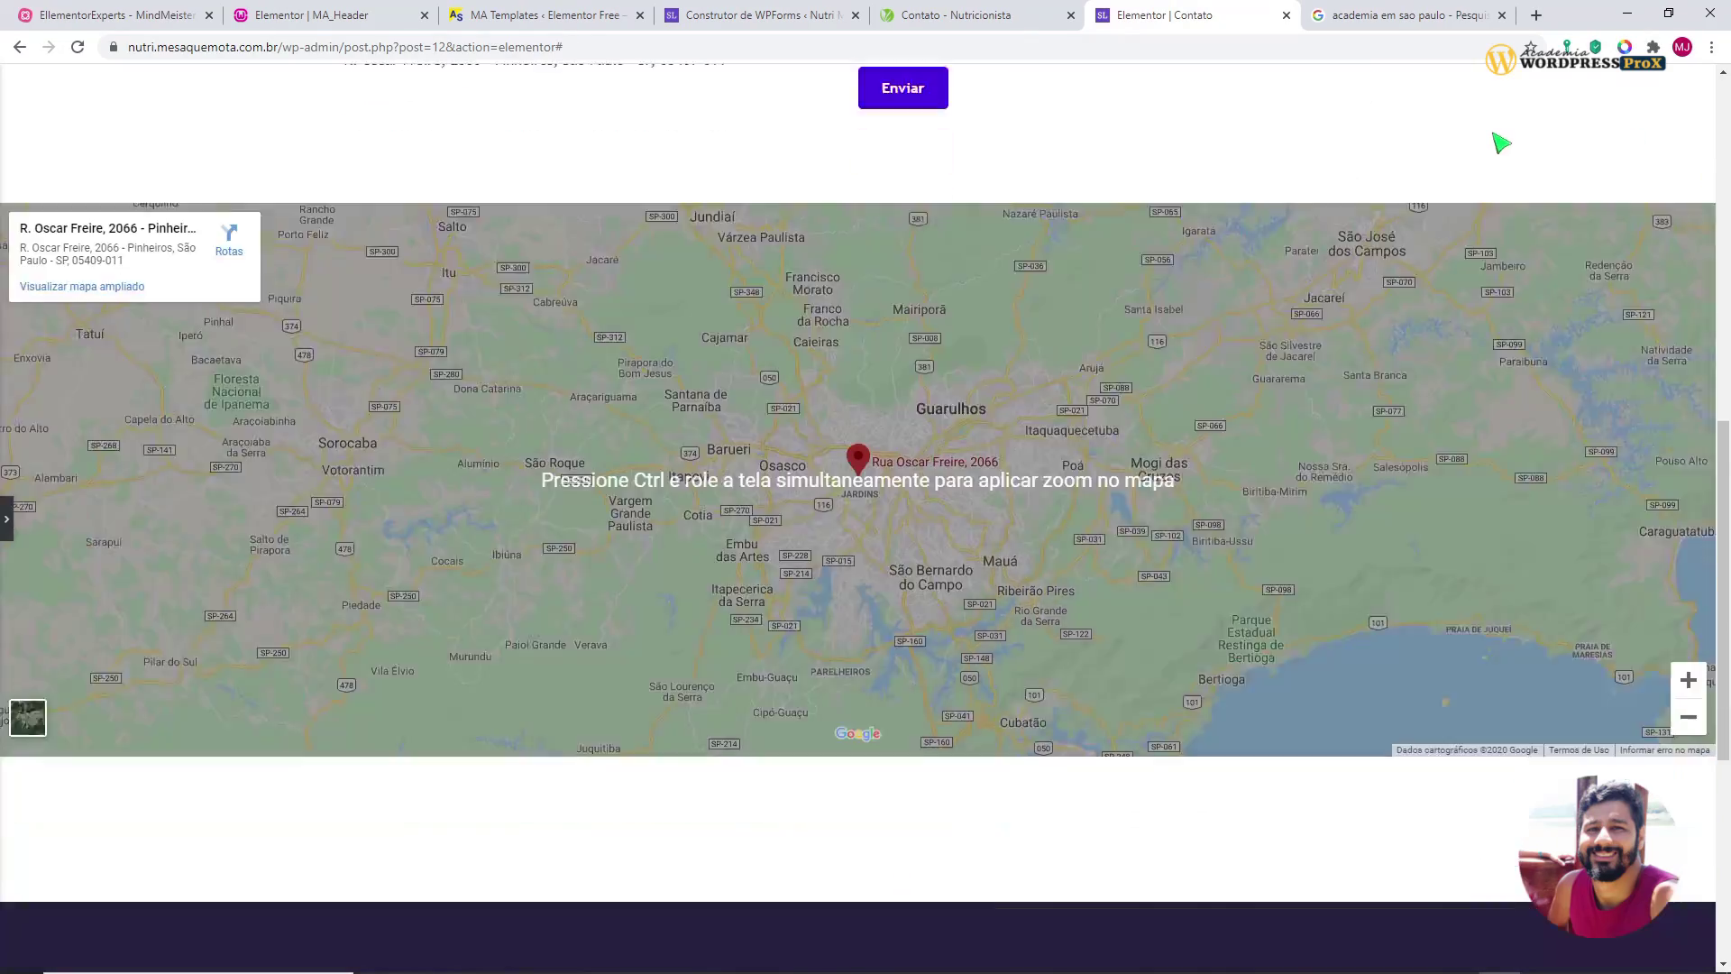
{"action": "scroll", "coordinate": [688, 688], "scroll_direction": "down", "scroll_amount": 2}
{"action": "scroll", "coordinate": [785, 727], "scroll_direction": "up", "scroll_amount": 3}
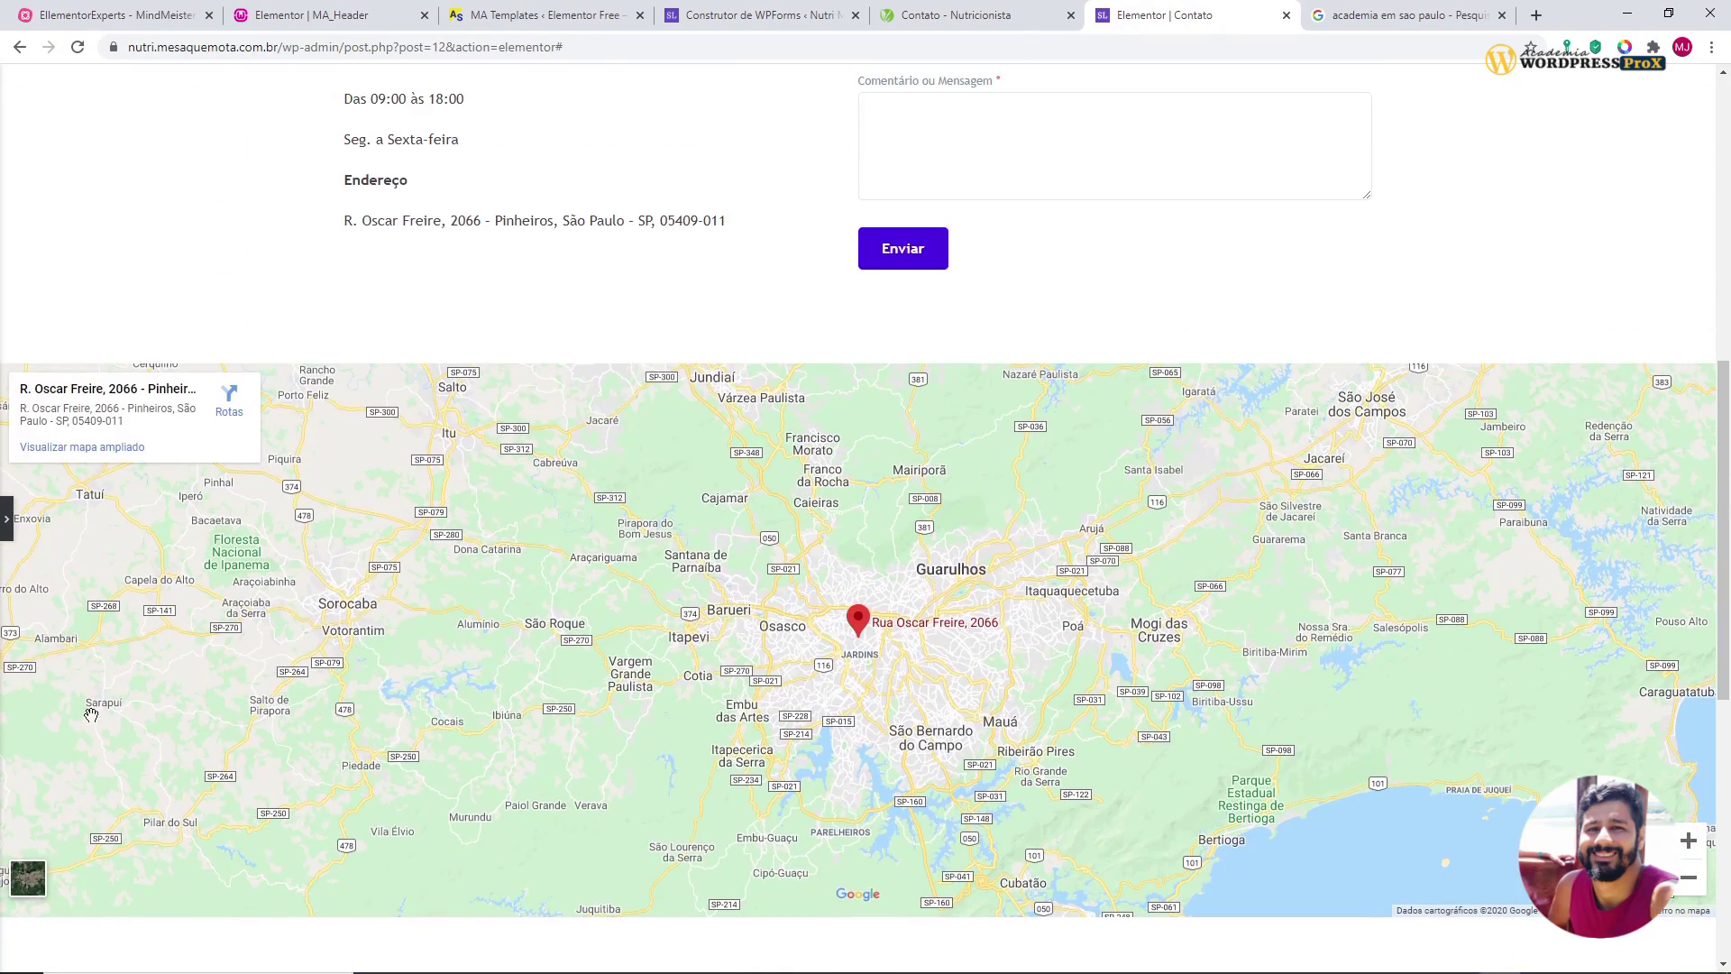
{"action": "left_click", "coordinate": [6, 519]}
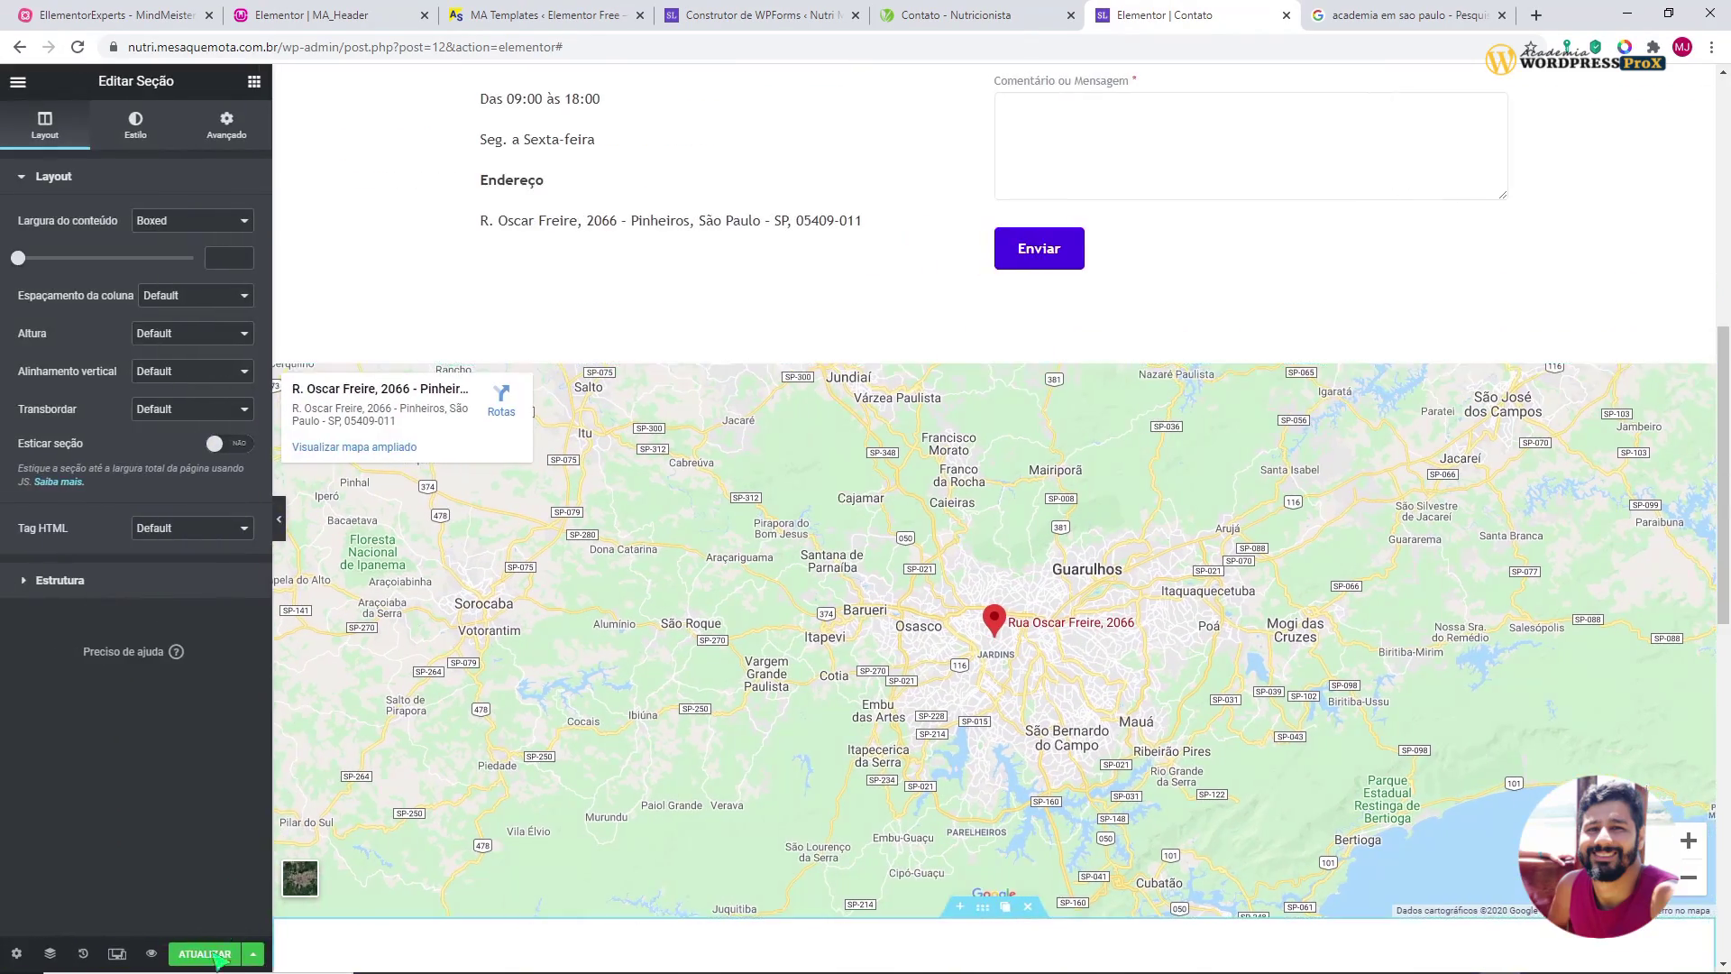
{"action": "left_click", "coordinate": [208, 954]}
{"action": "scroll", "coordinate": [997, 646], "scroll_direction": "down", "scroll_amount": 4}
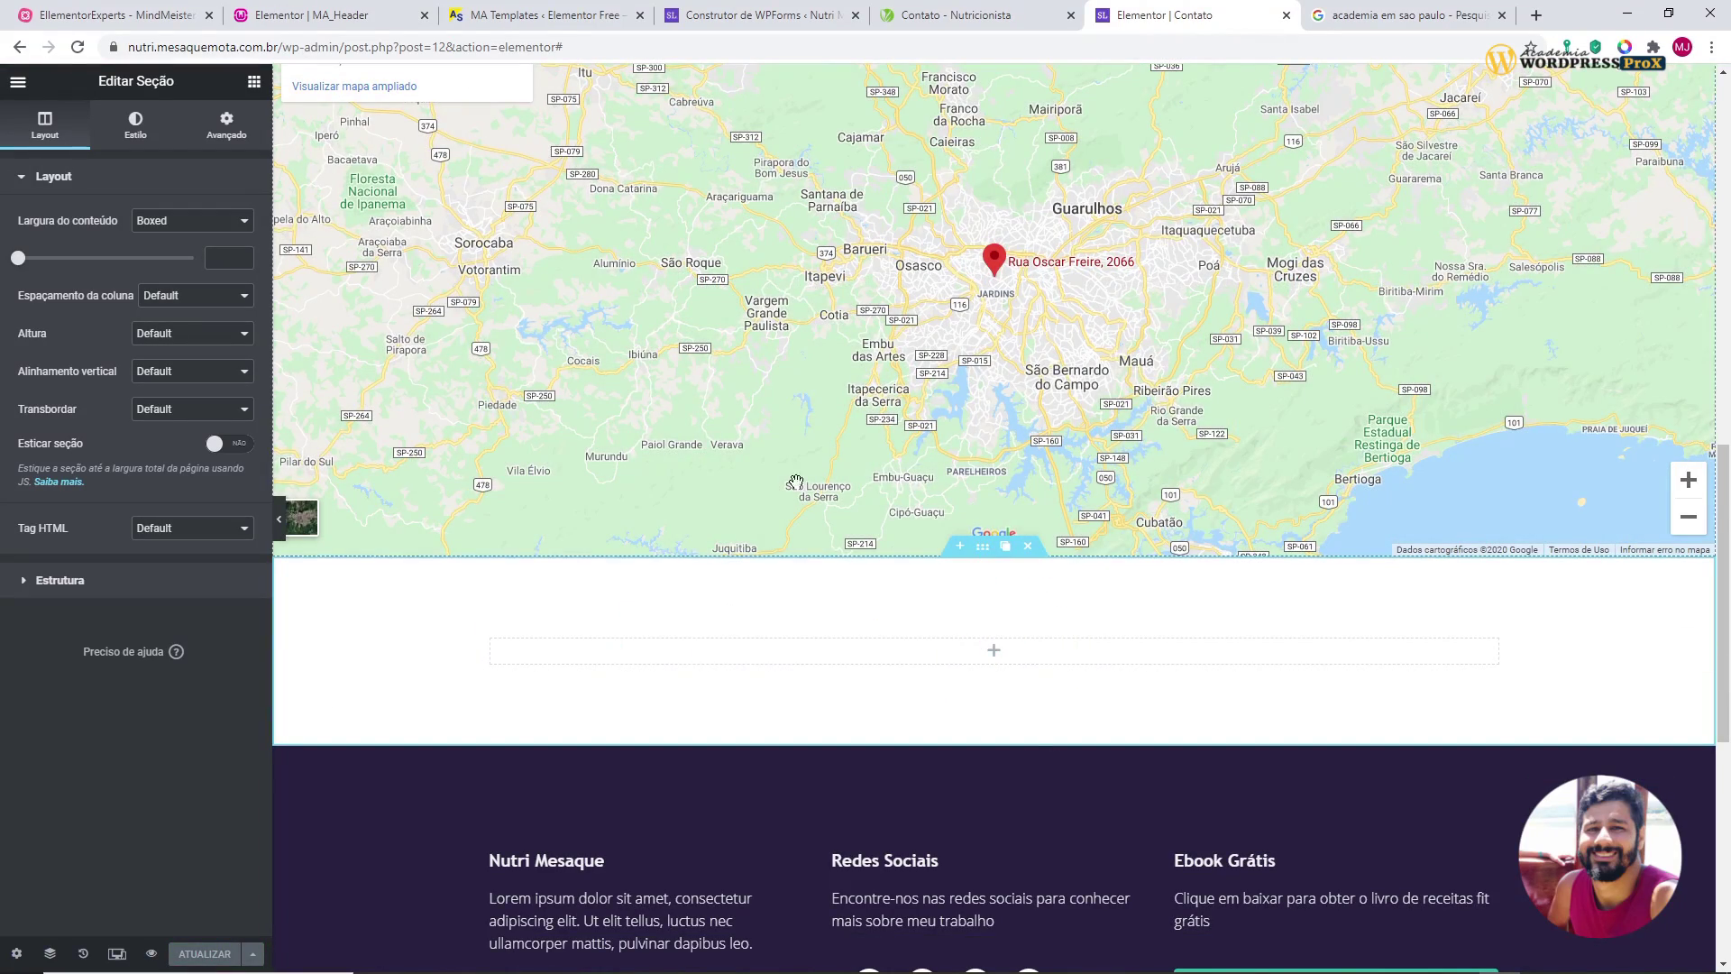
{"action": "scroll", "coordinate": [931, 464], "scroll_direction": "up", "scroll_amount": 10}
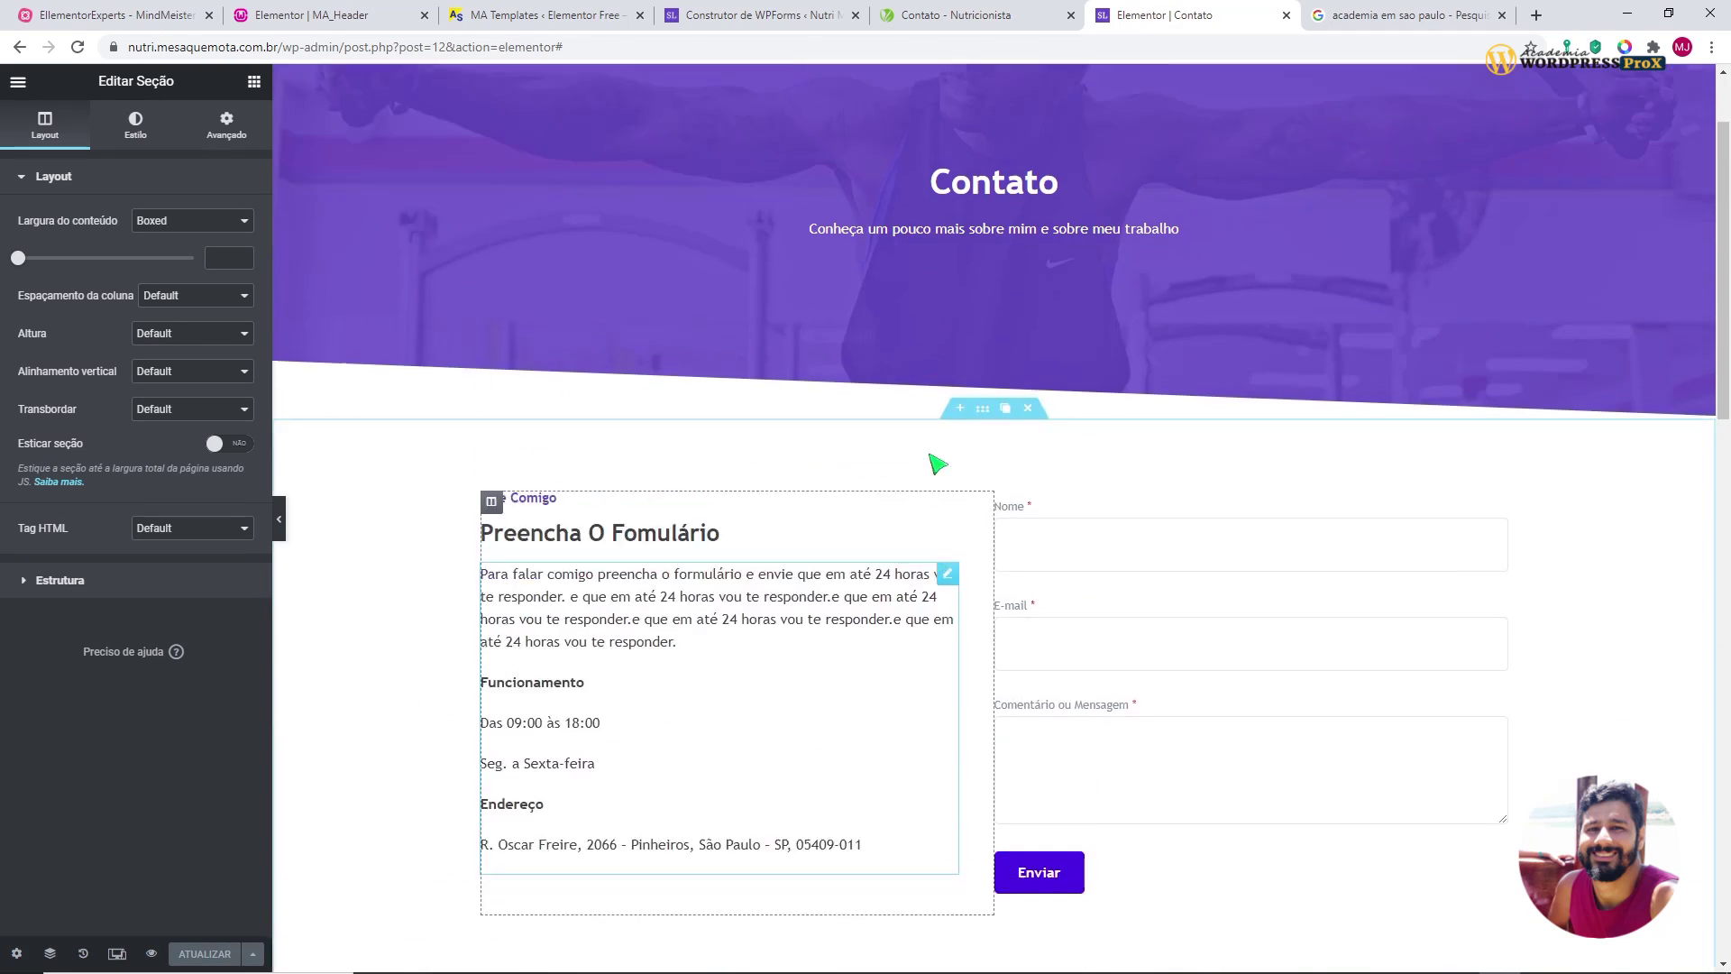
- Leave the editor for the published Contato page and review it from the banner to the footer
{"action": "scroll", "coordinate": [911, 456], "scroll_direction": "up", "scroll_amount": 1}
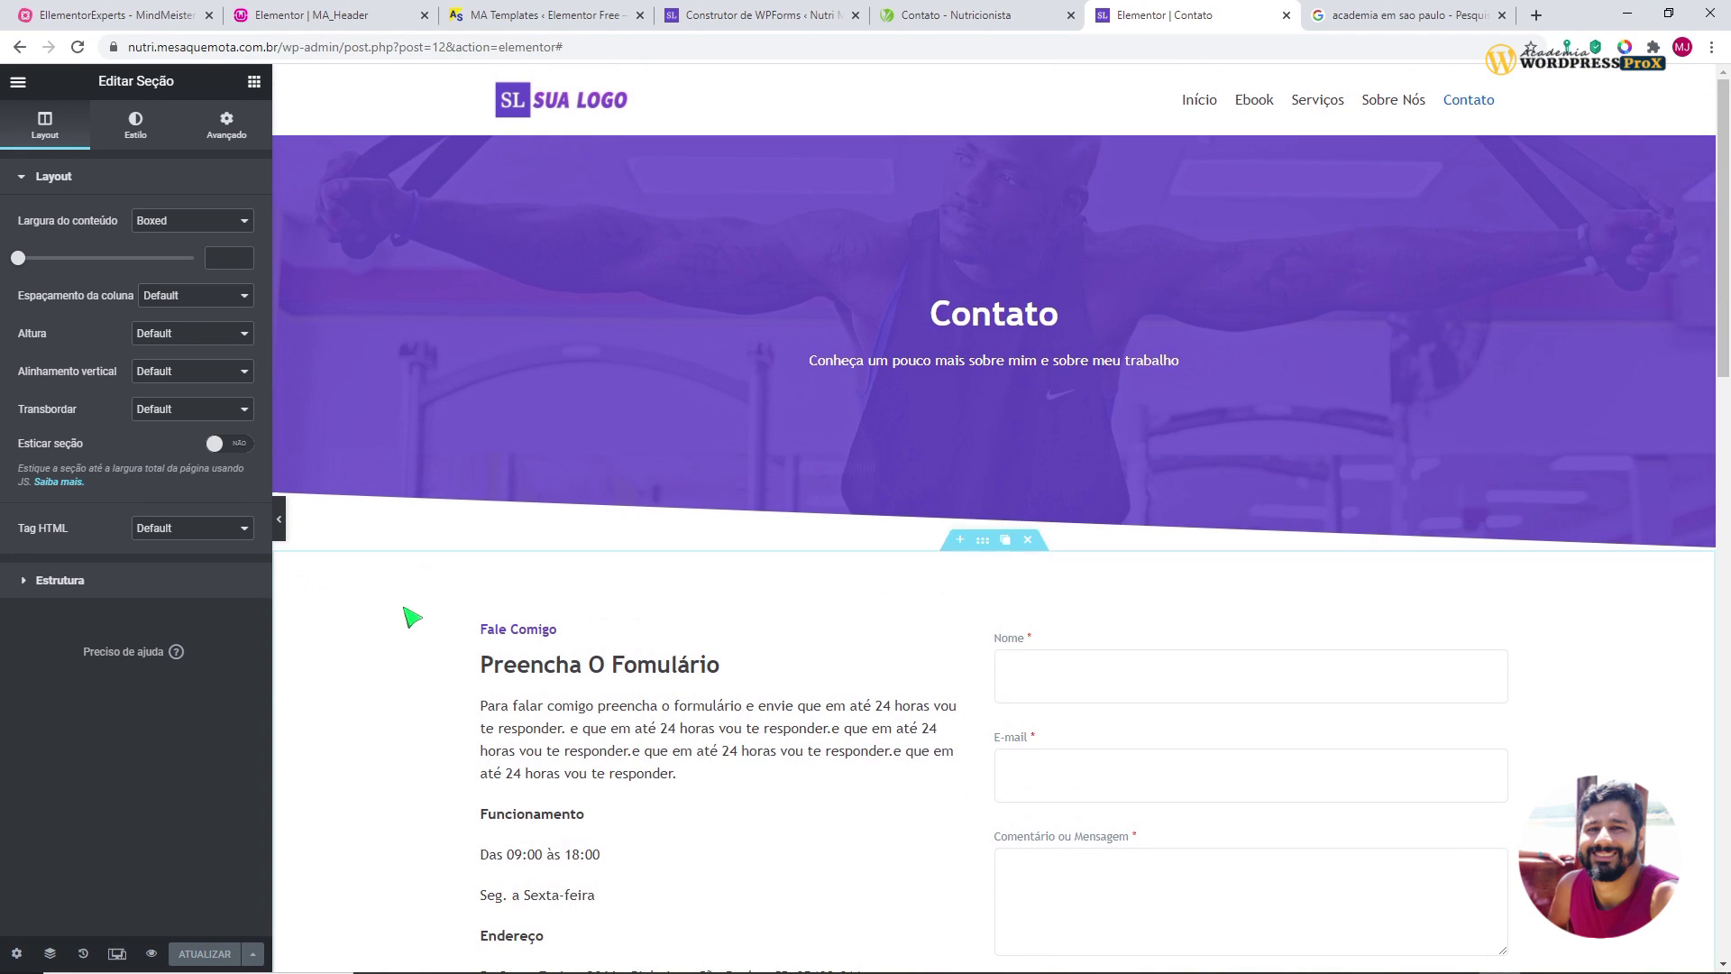
{"action": "left_click", "coordinate": [18, 82]}
{"action": "left_click", "coordinate": [73, 358]}
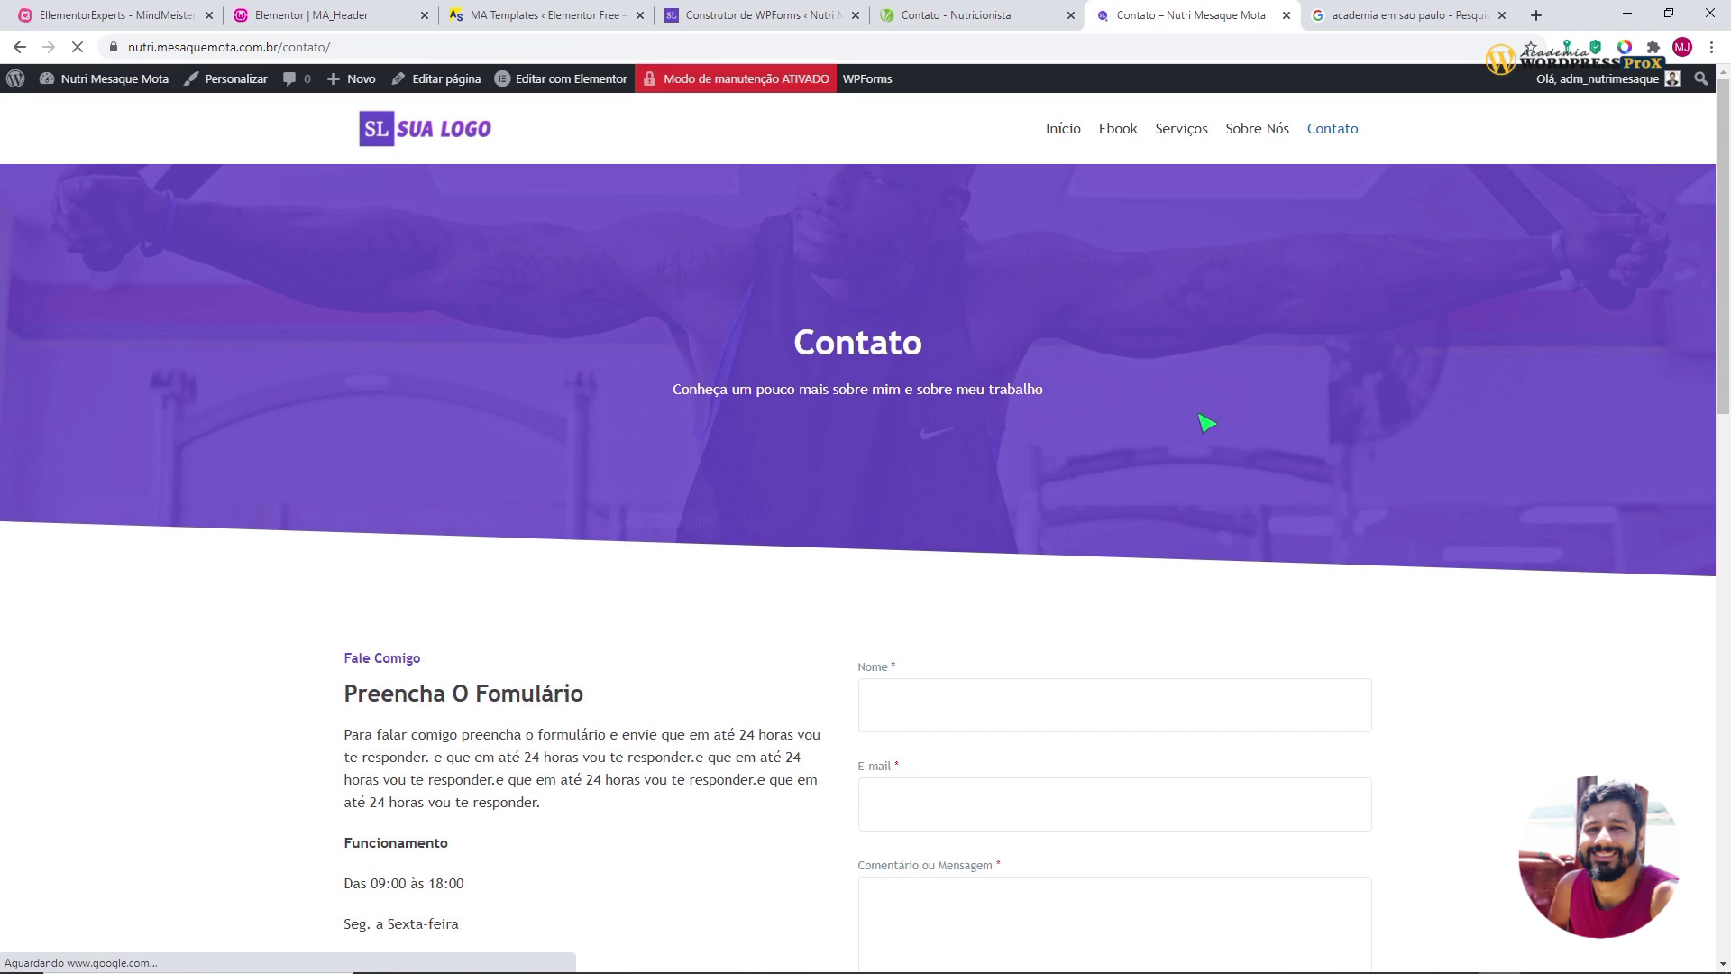
{"action": "scroll", "coordinate": [1209, 417], "scroll_direction": "down", "scroll_amount": 7}
{"action": "scroll", "coordinate": [1218, 424], "scroll_direction": "down", "scroll_amount": 5}
{"action": "scroll", "coordinate": [1226, 418], "scroll_direction": "up", "scroll_amount": 9}
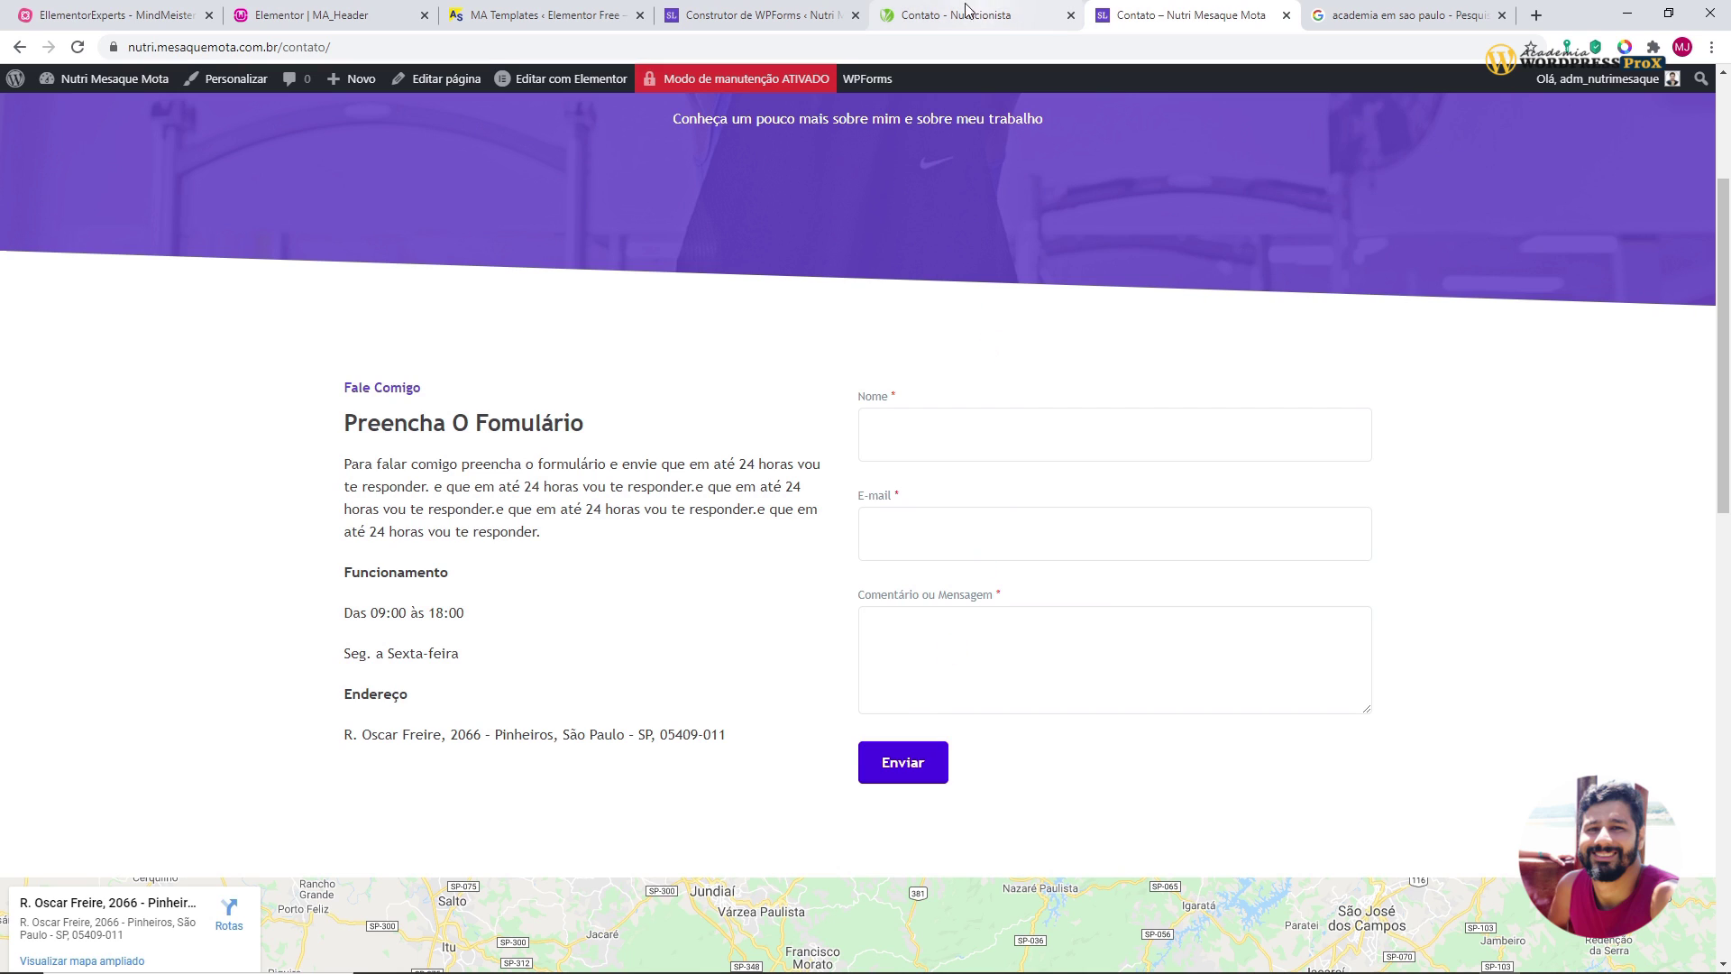
- Close the WPForms builder and check the administration e-mail address in the general WordPress settings
{"action": "left_click", "coordinate": [760, 18]}
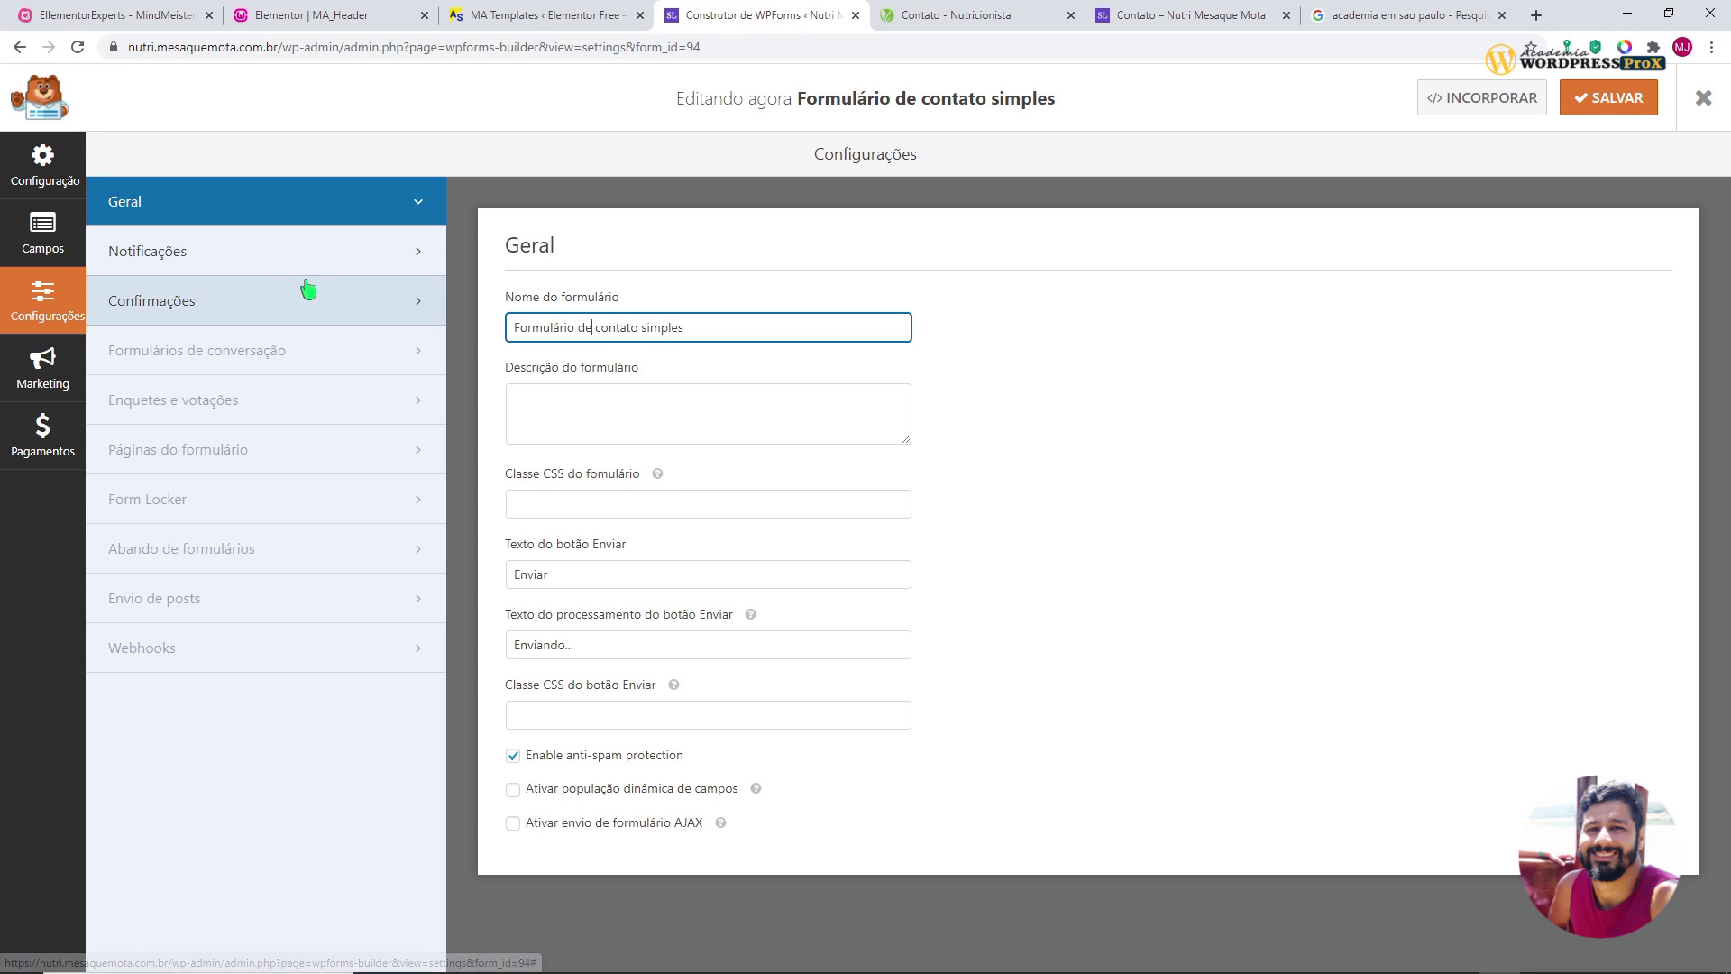
{"action": "left_click", "coordinate": [1704, 107]}
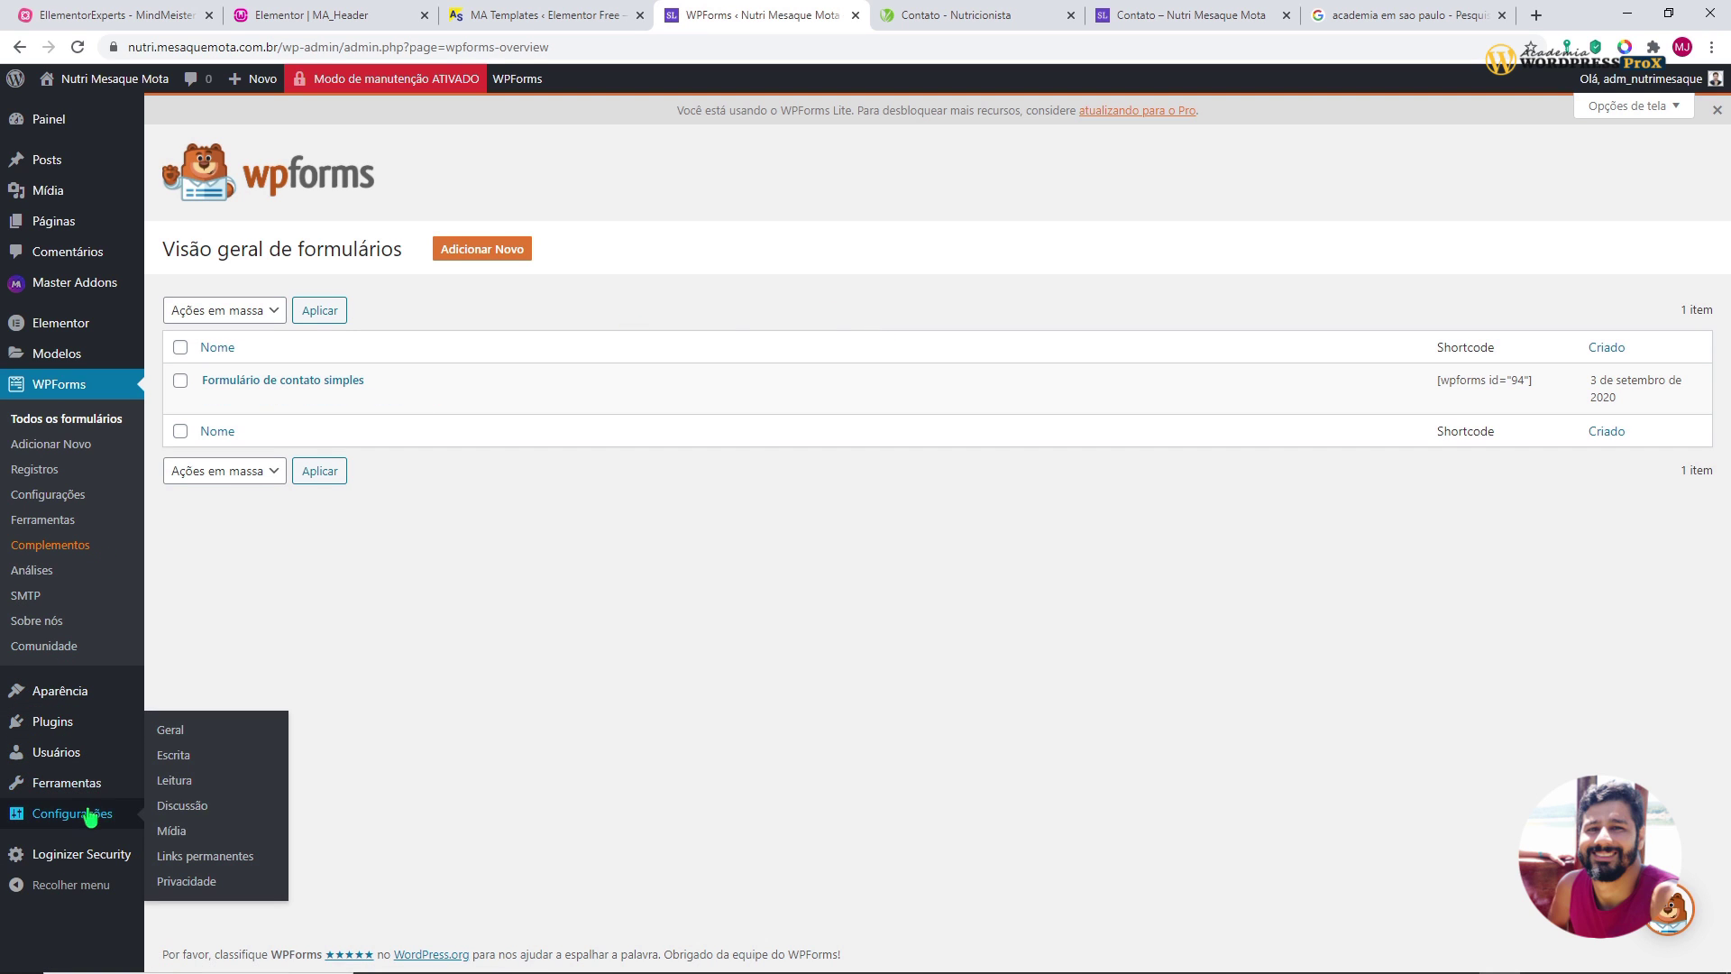
{"action": "left_click", "coordinate": [168, 730]}
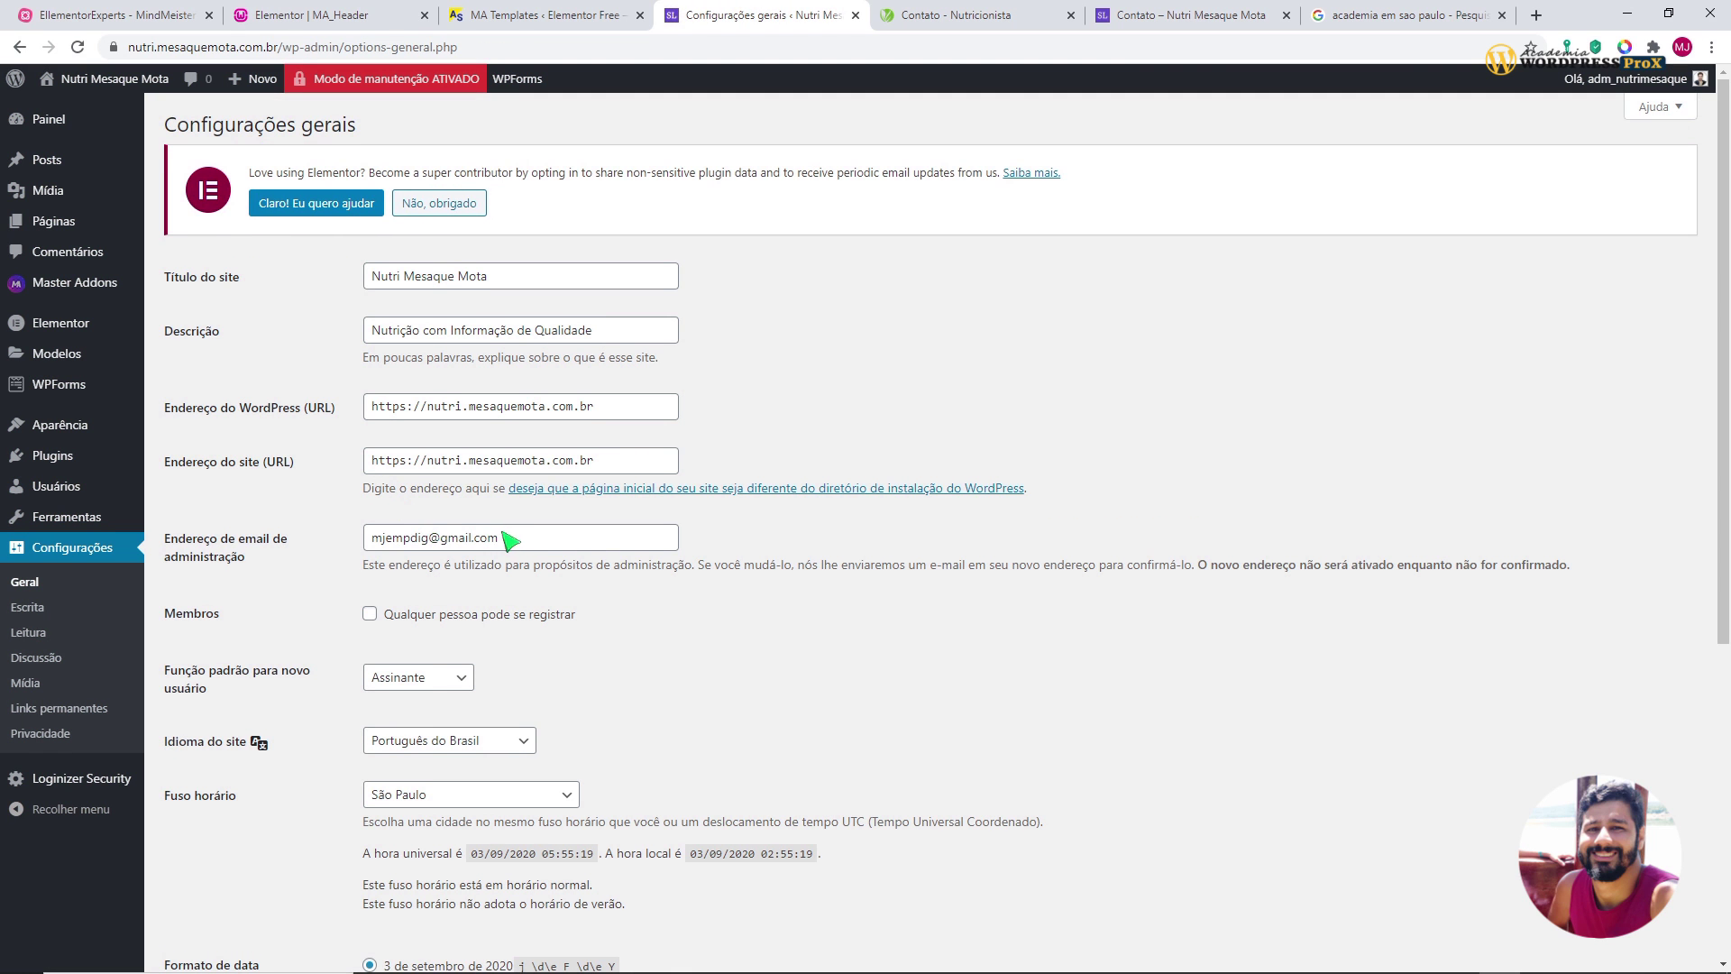
{"action": "left_click_drag", "start_coordinate": [506, 539], "coordinate": [369, 568]}
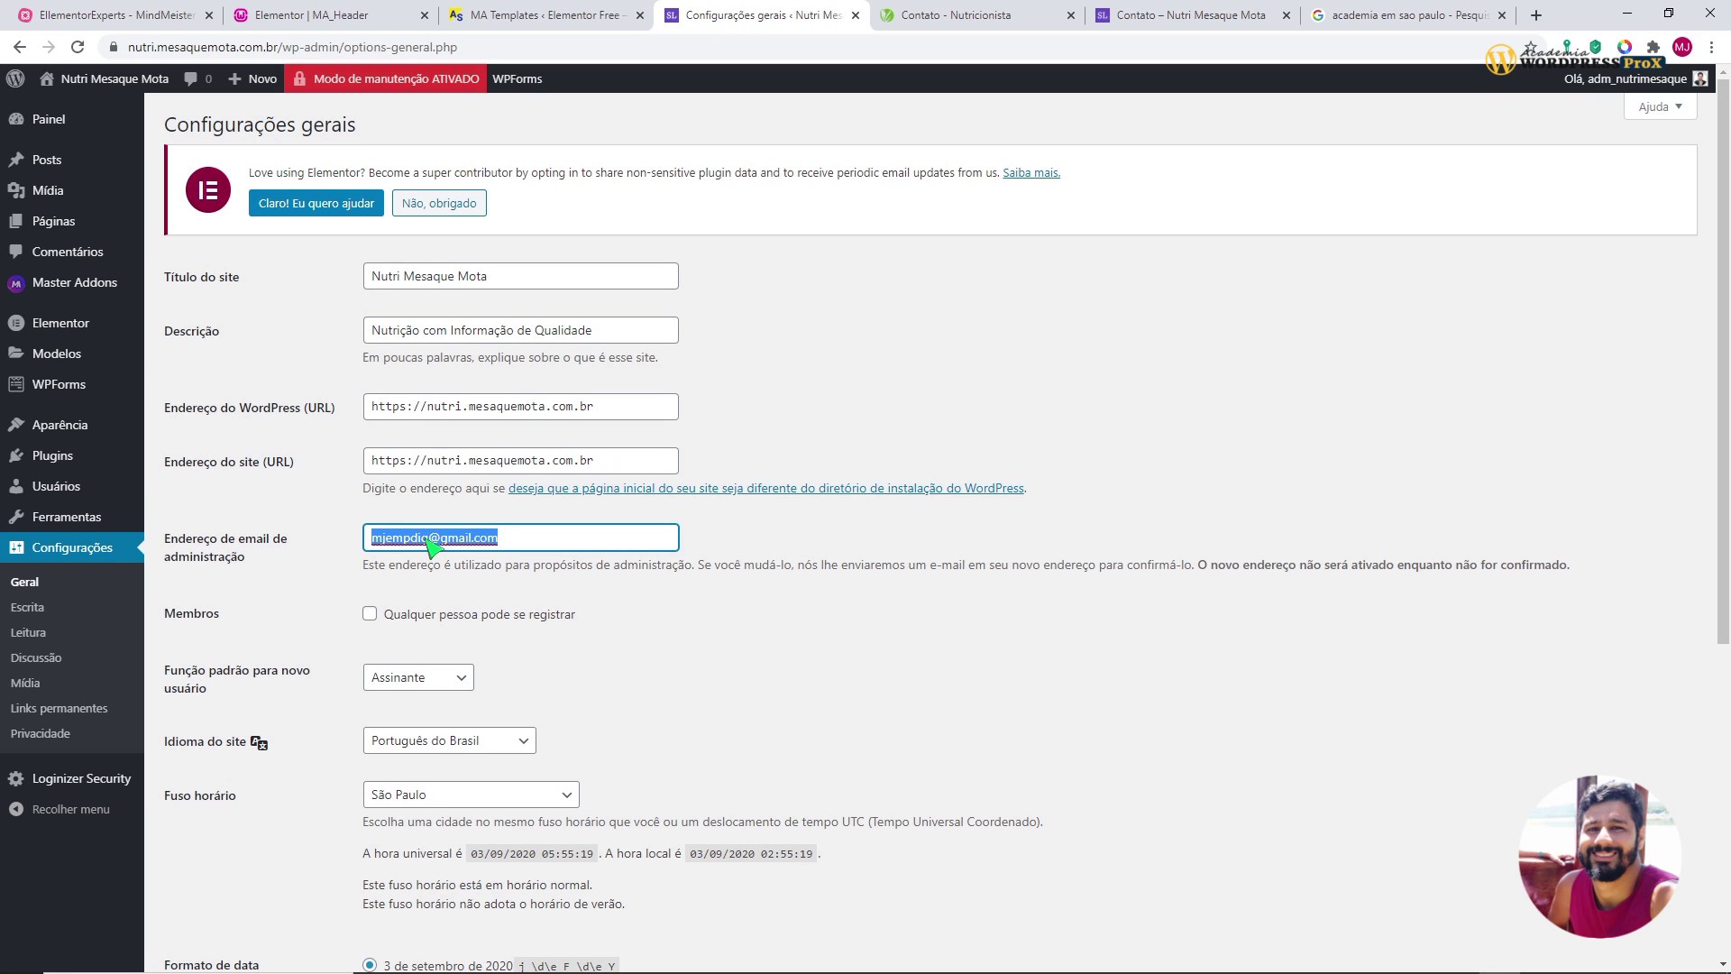
- Edit the form "Formulário de contato simples", set its submit button text to "Enviar Mensagem" and save it
{"action": "left_click", "coordinate": [73, 389]}
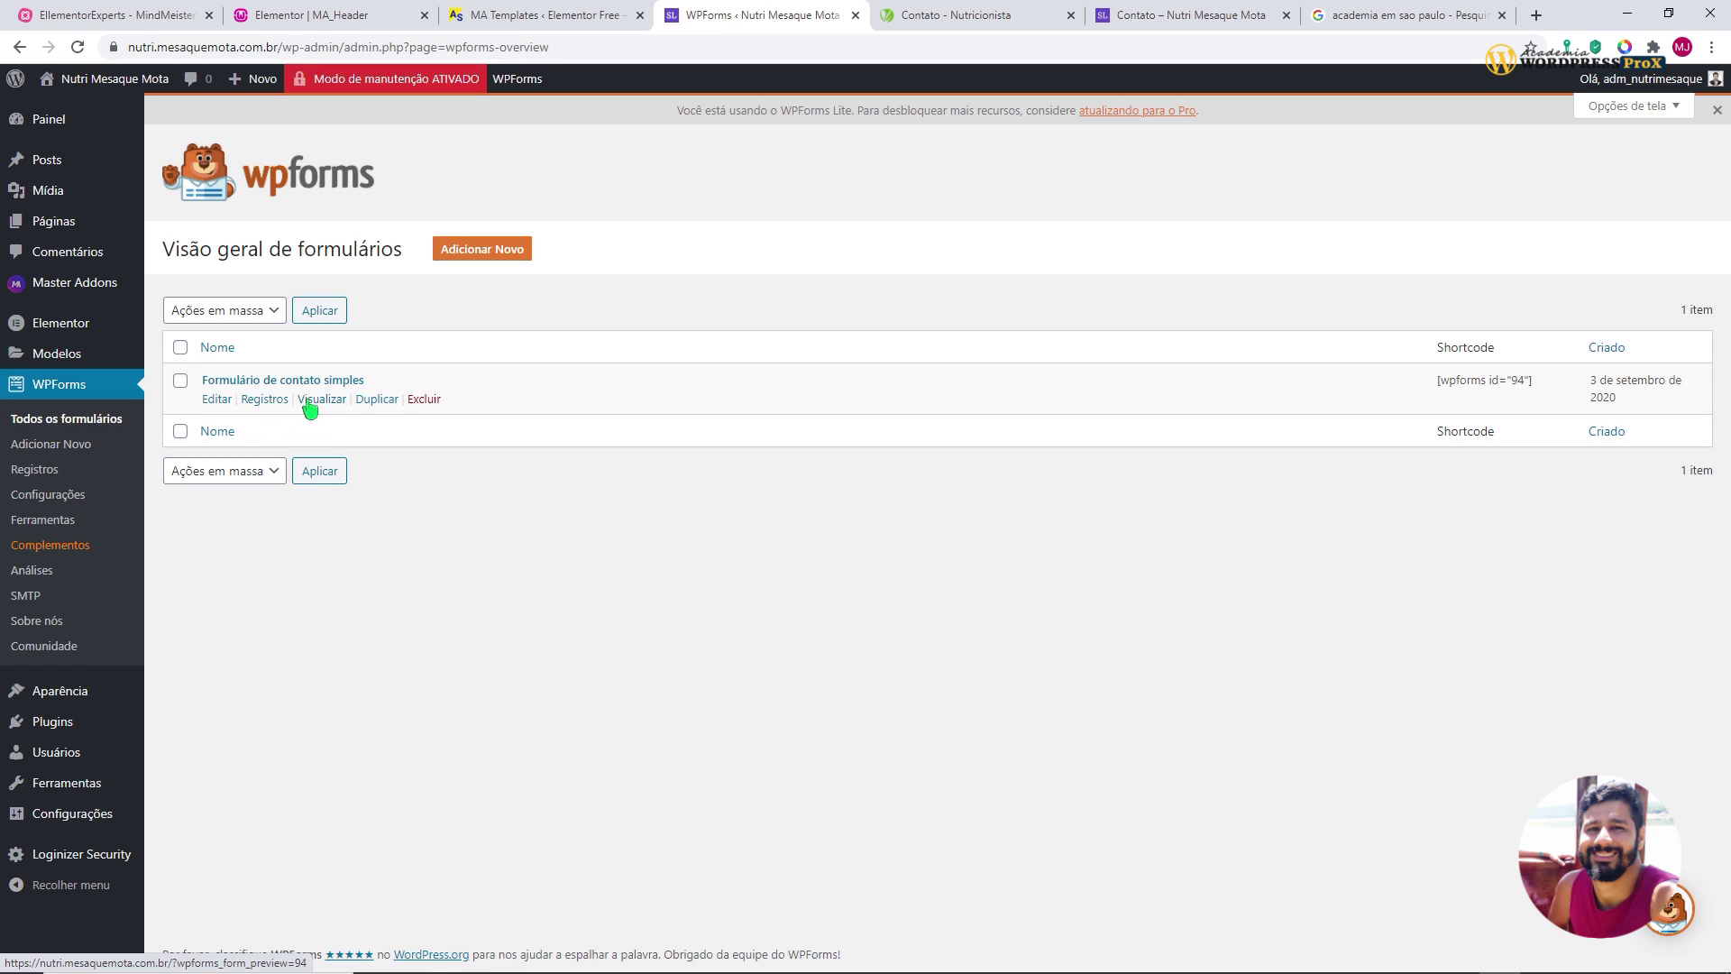
{"action": "left_click", "coordinate": [217, 402]}
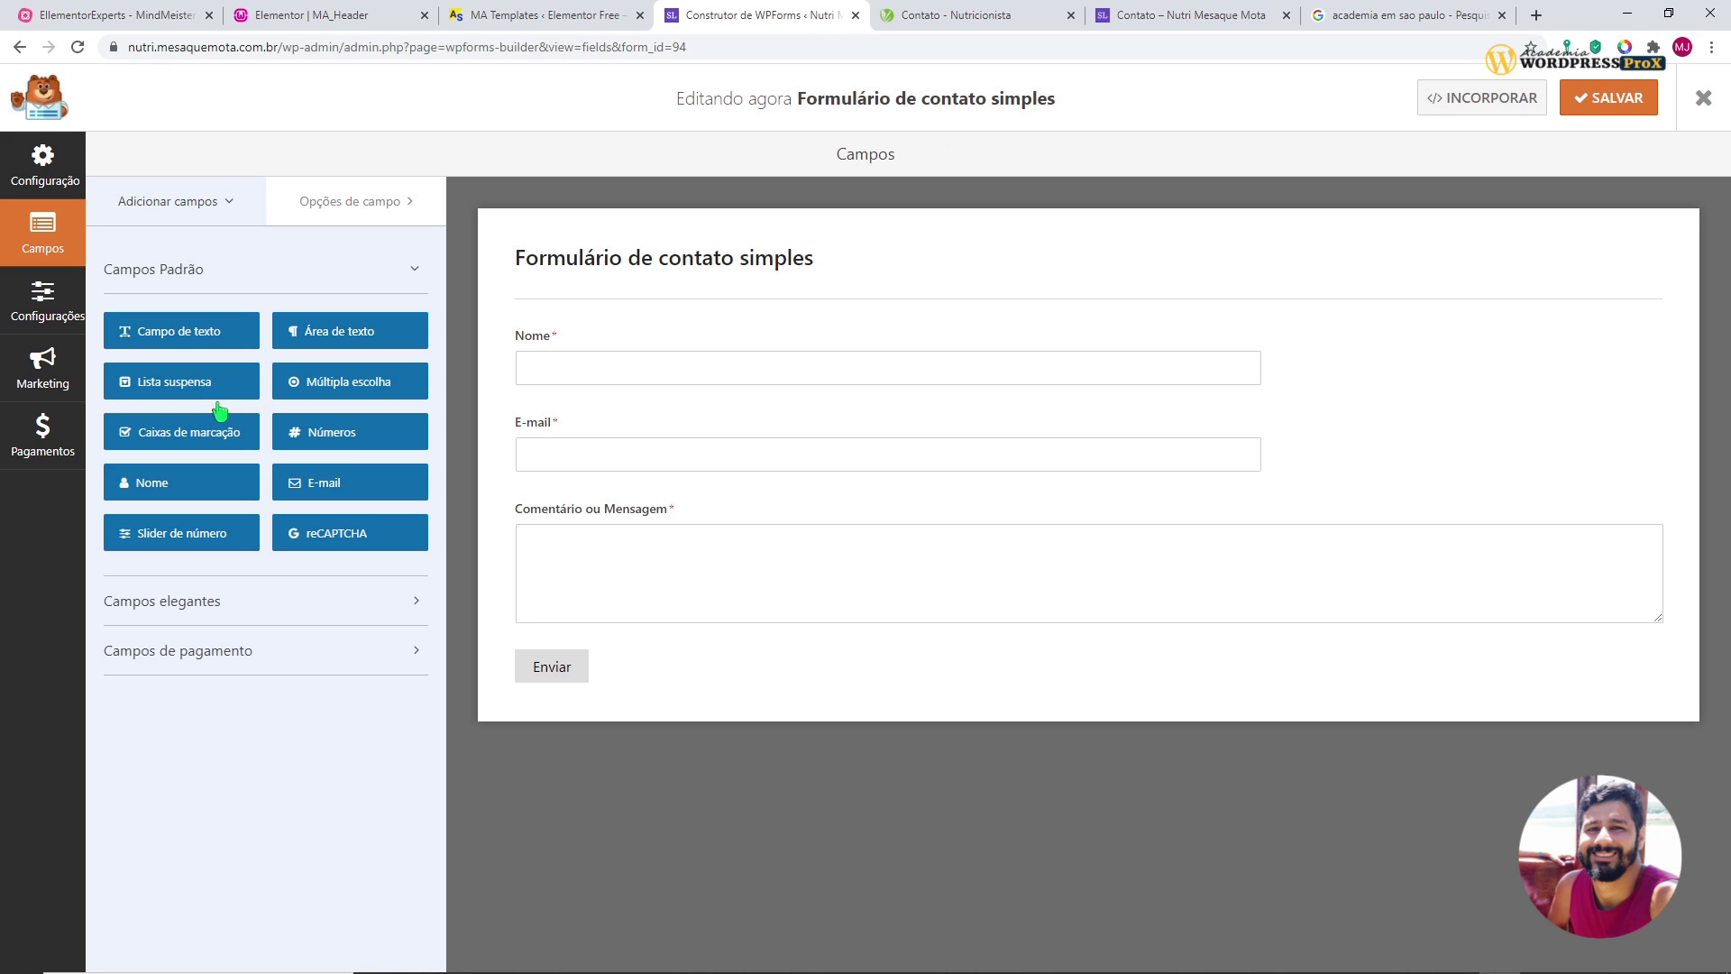
{"action": "left_click", "coordinate": [18, 311]}
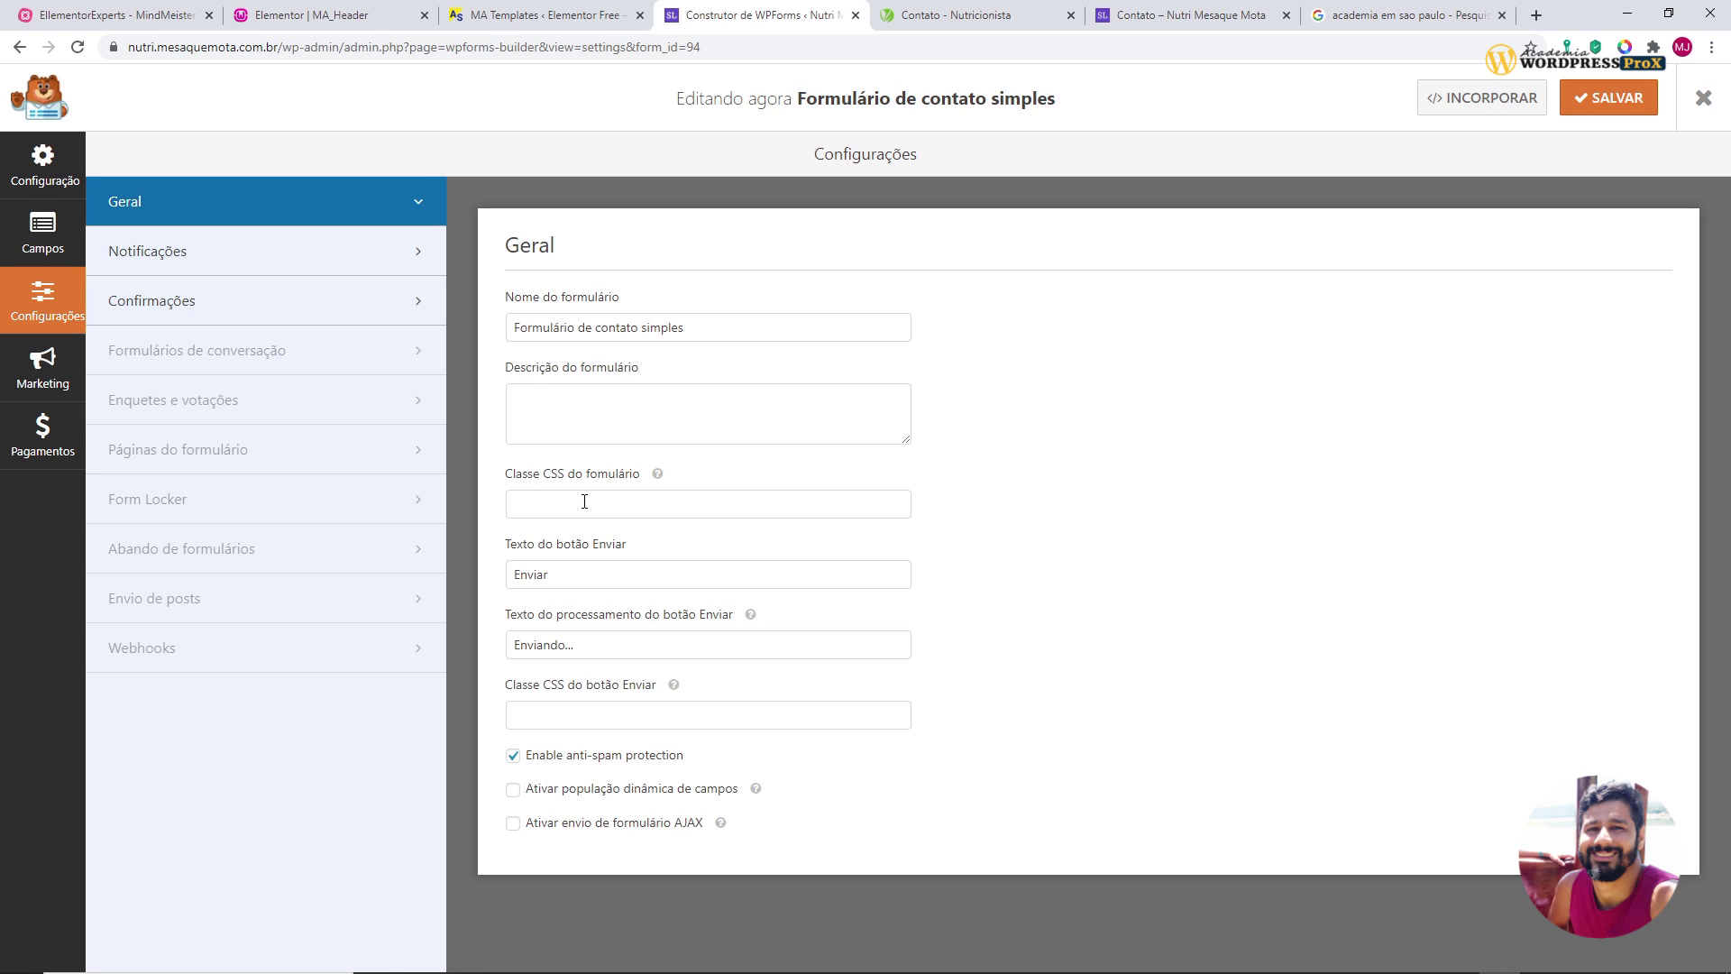
{"action": "left_click_drag", "start_coordinate": [583, 573], "coordinate": [505, 573]}
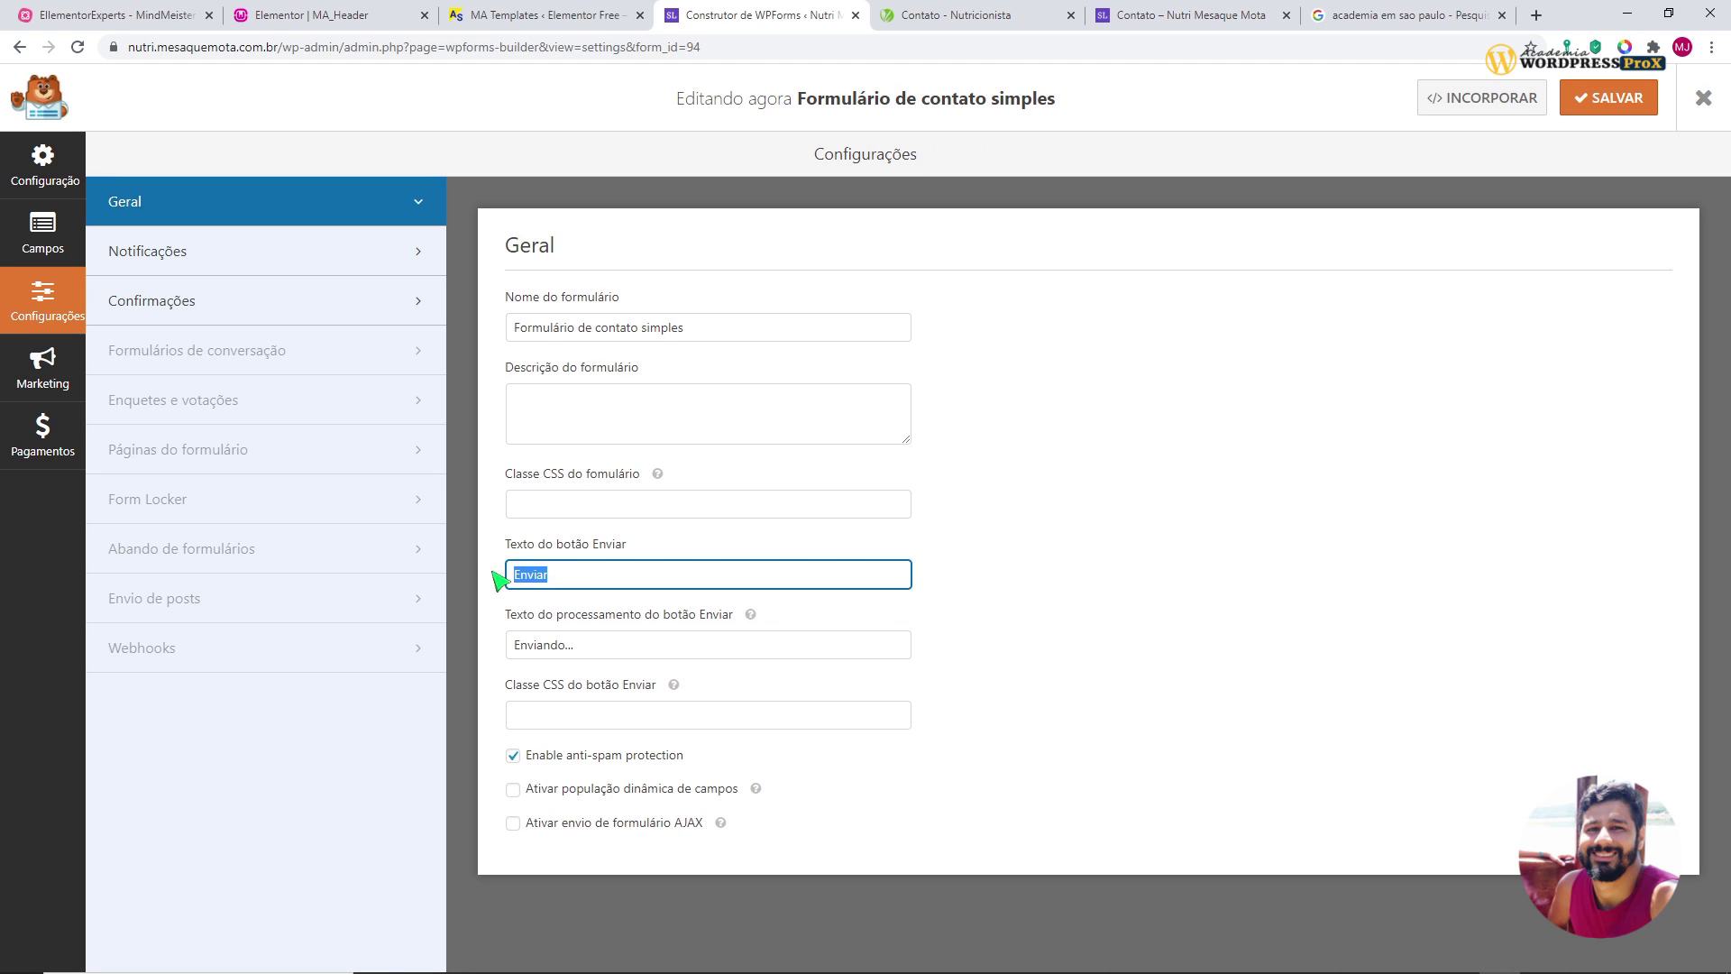
{"action": "key", "text": "End"}
{"action": "left_click", "coordinate": [1628, 98]}
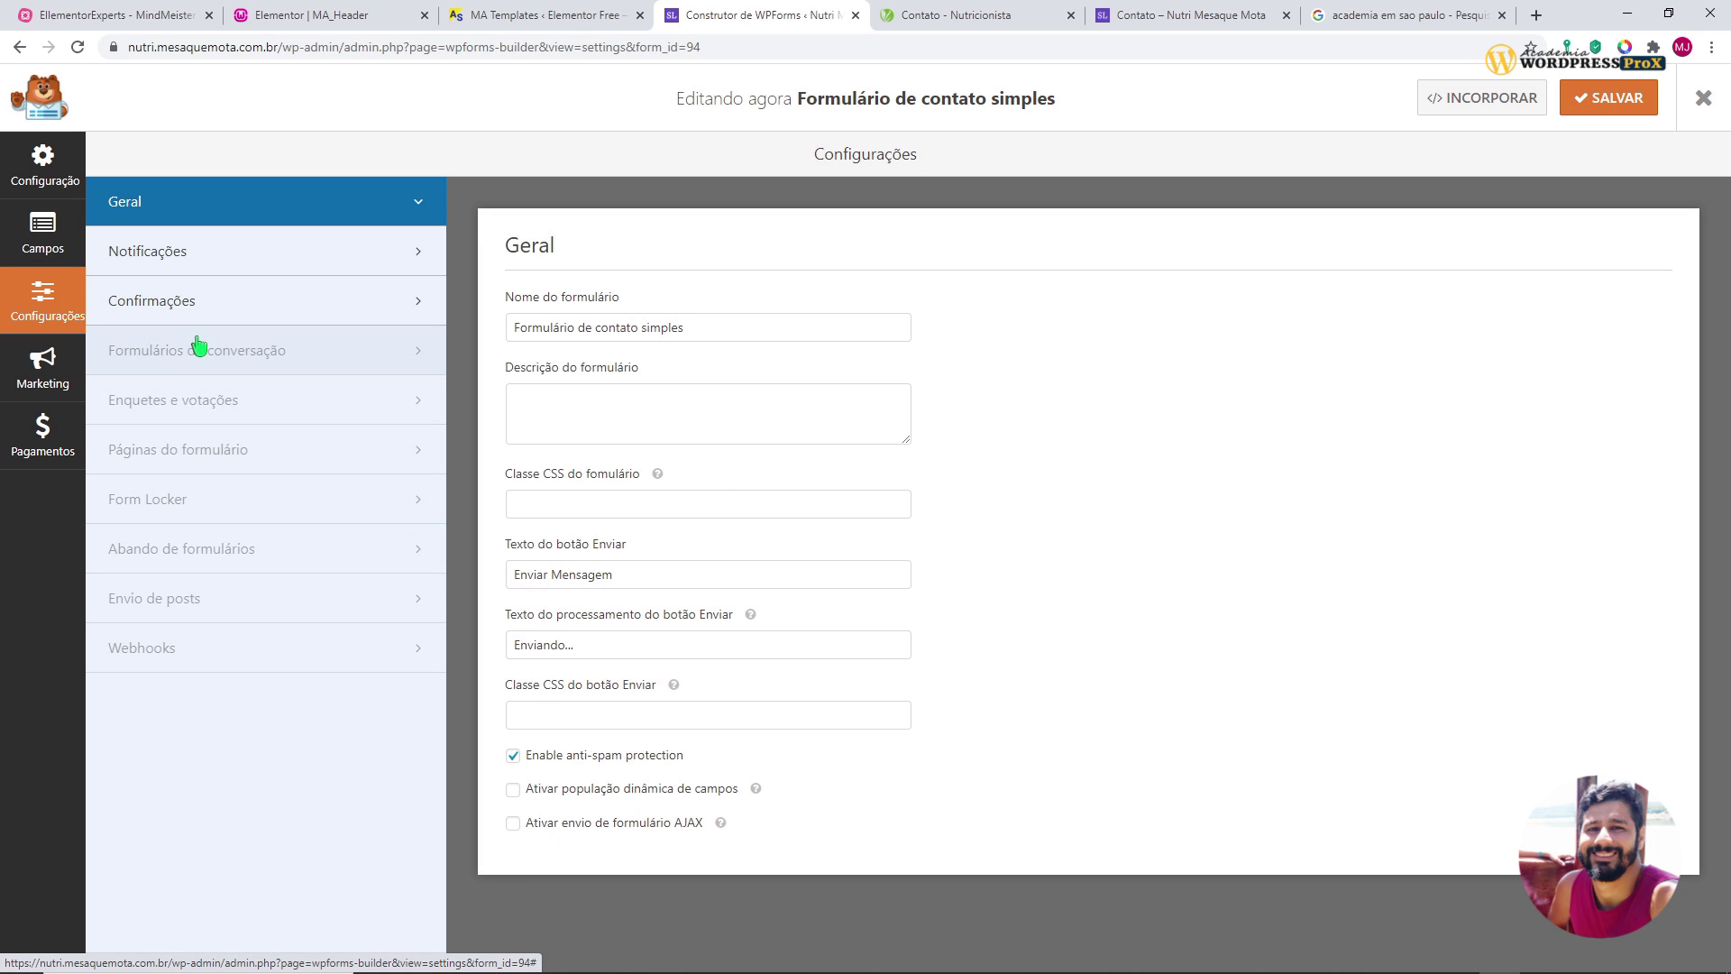
- Open the form's notification settings, try replacing the recipient e-mail with "contato" and undo that entry
{"action": "left_click", "coordinate": [192, 257]}
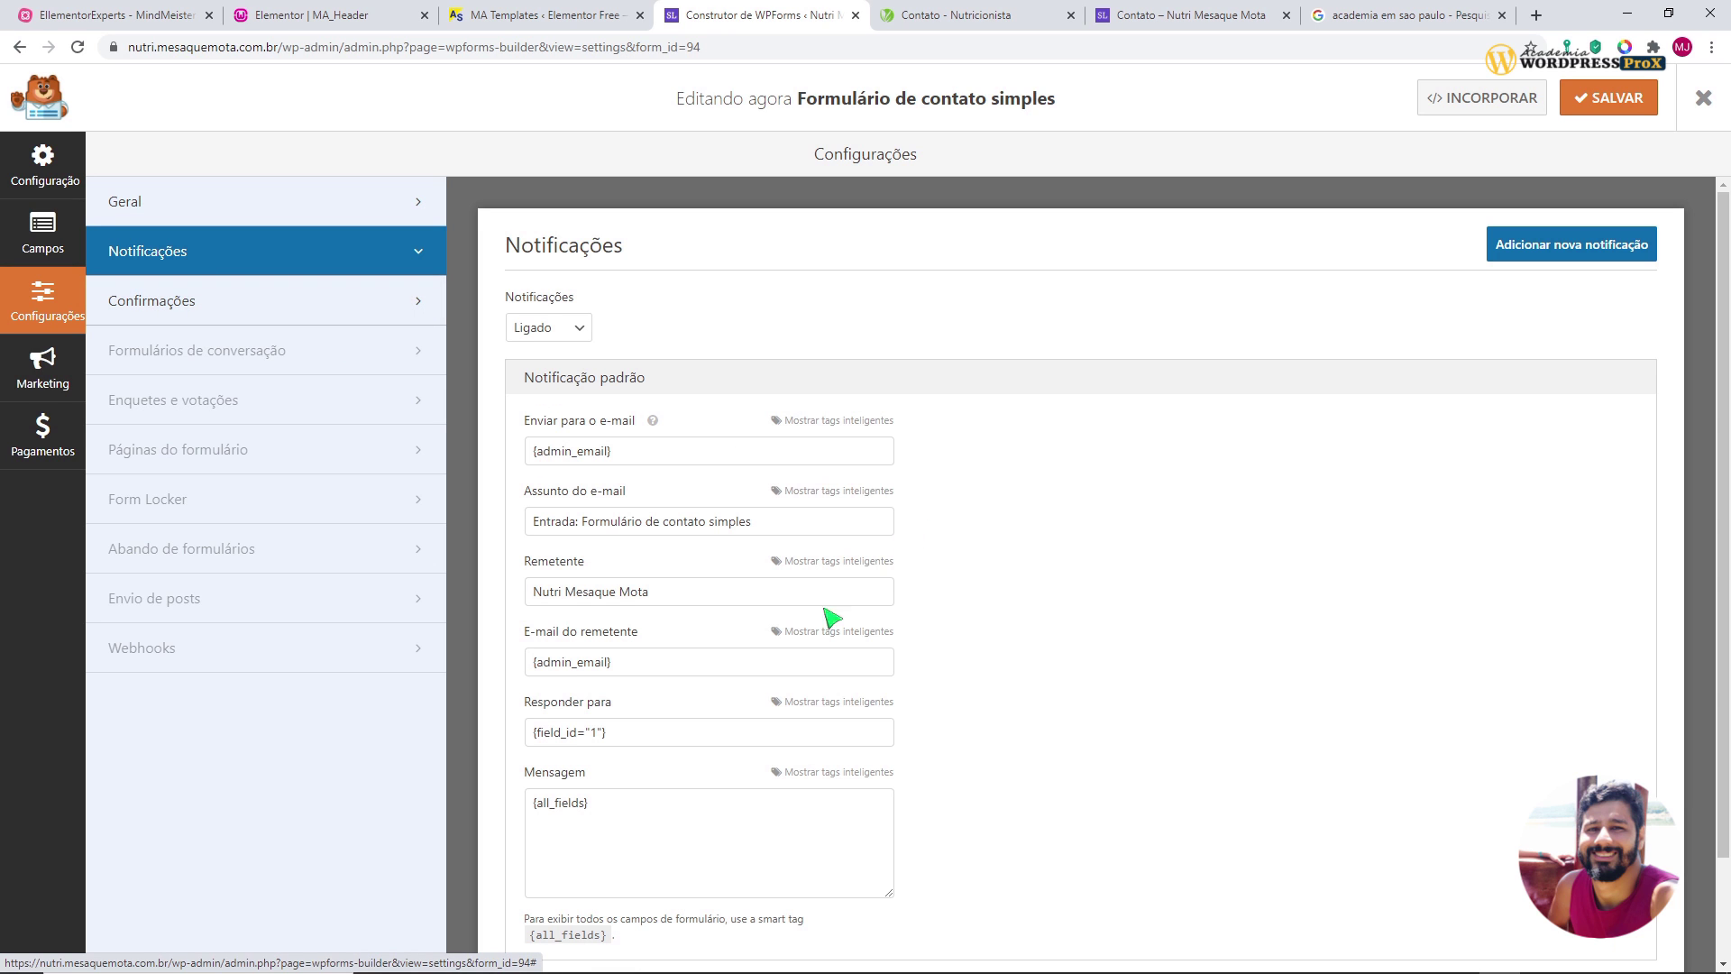
{"action": "left_click_drag", "start_coordinate": [611, 454], "coordinate": [529, 455]}
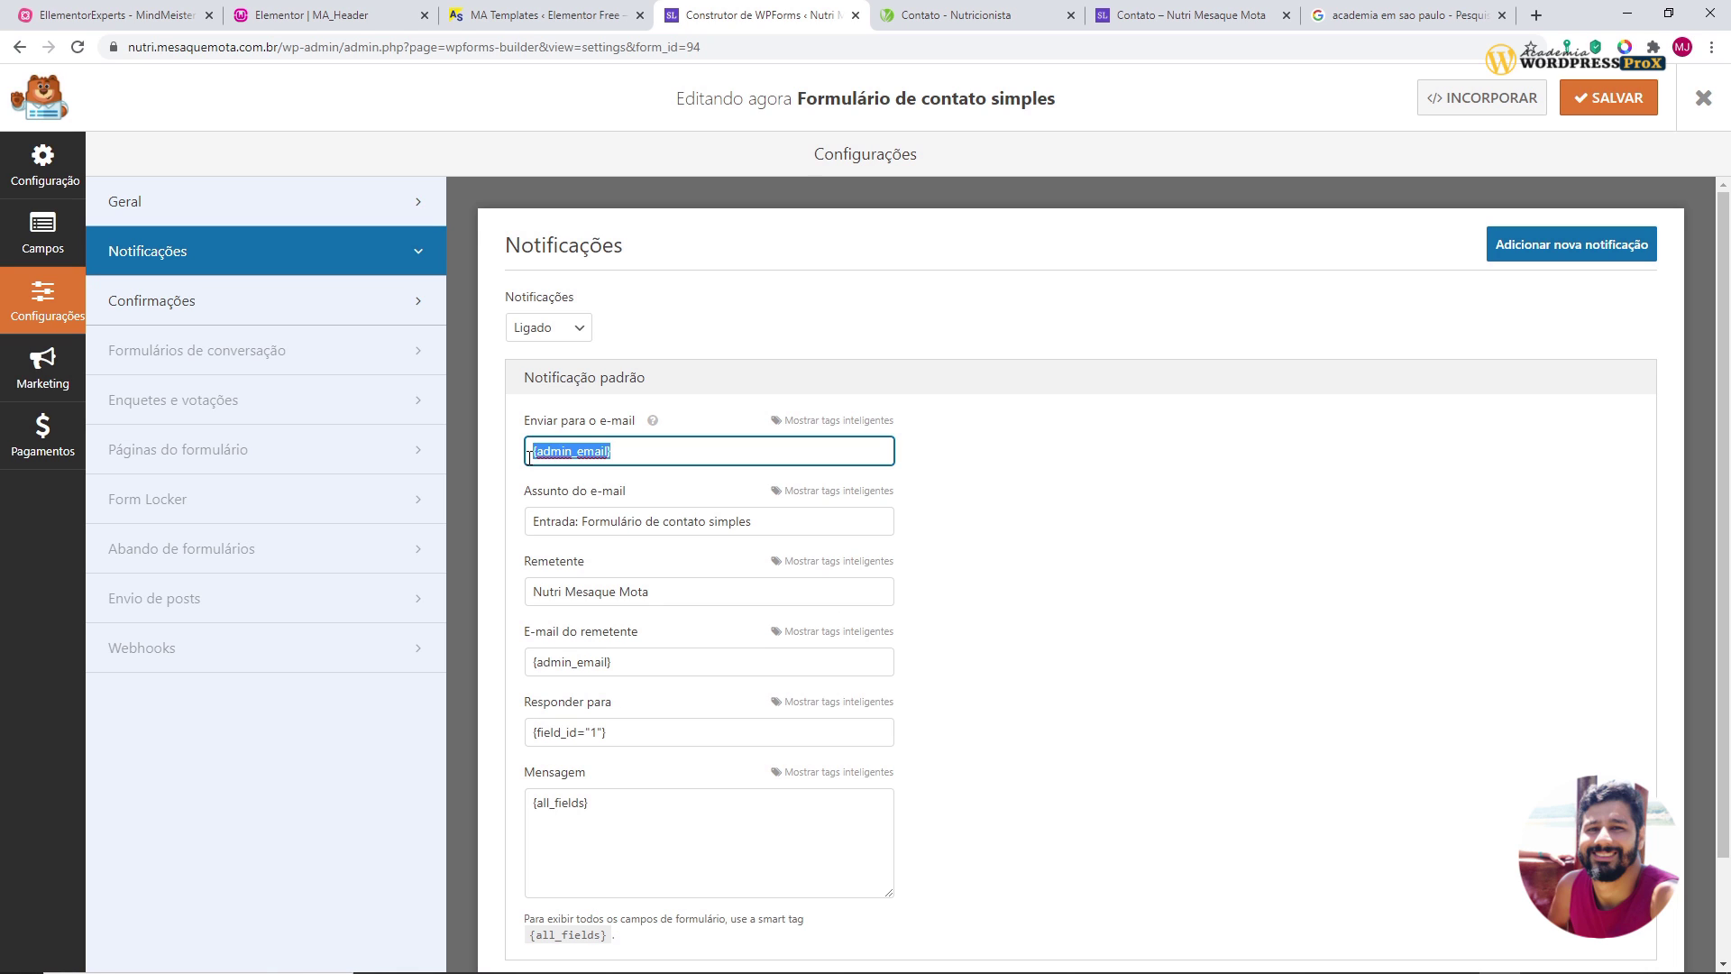
{"action": "type", "text": "contato"}
{"action": "key", "text": "ctrl+z"}
- Set the default notification's e-mail subject to "Site Nutri (CONTATO)"
{"action": "left_click_drag", "start_coordinate": [535, 523], "coordinate": [497, 543]}
{"action": "left_click", "coordinate": [777, 523]}
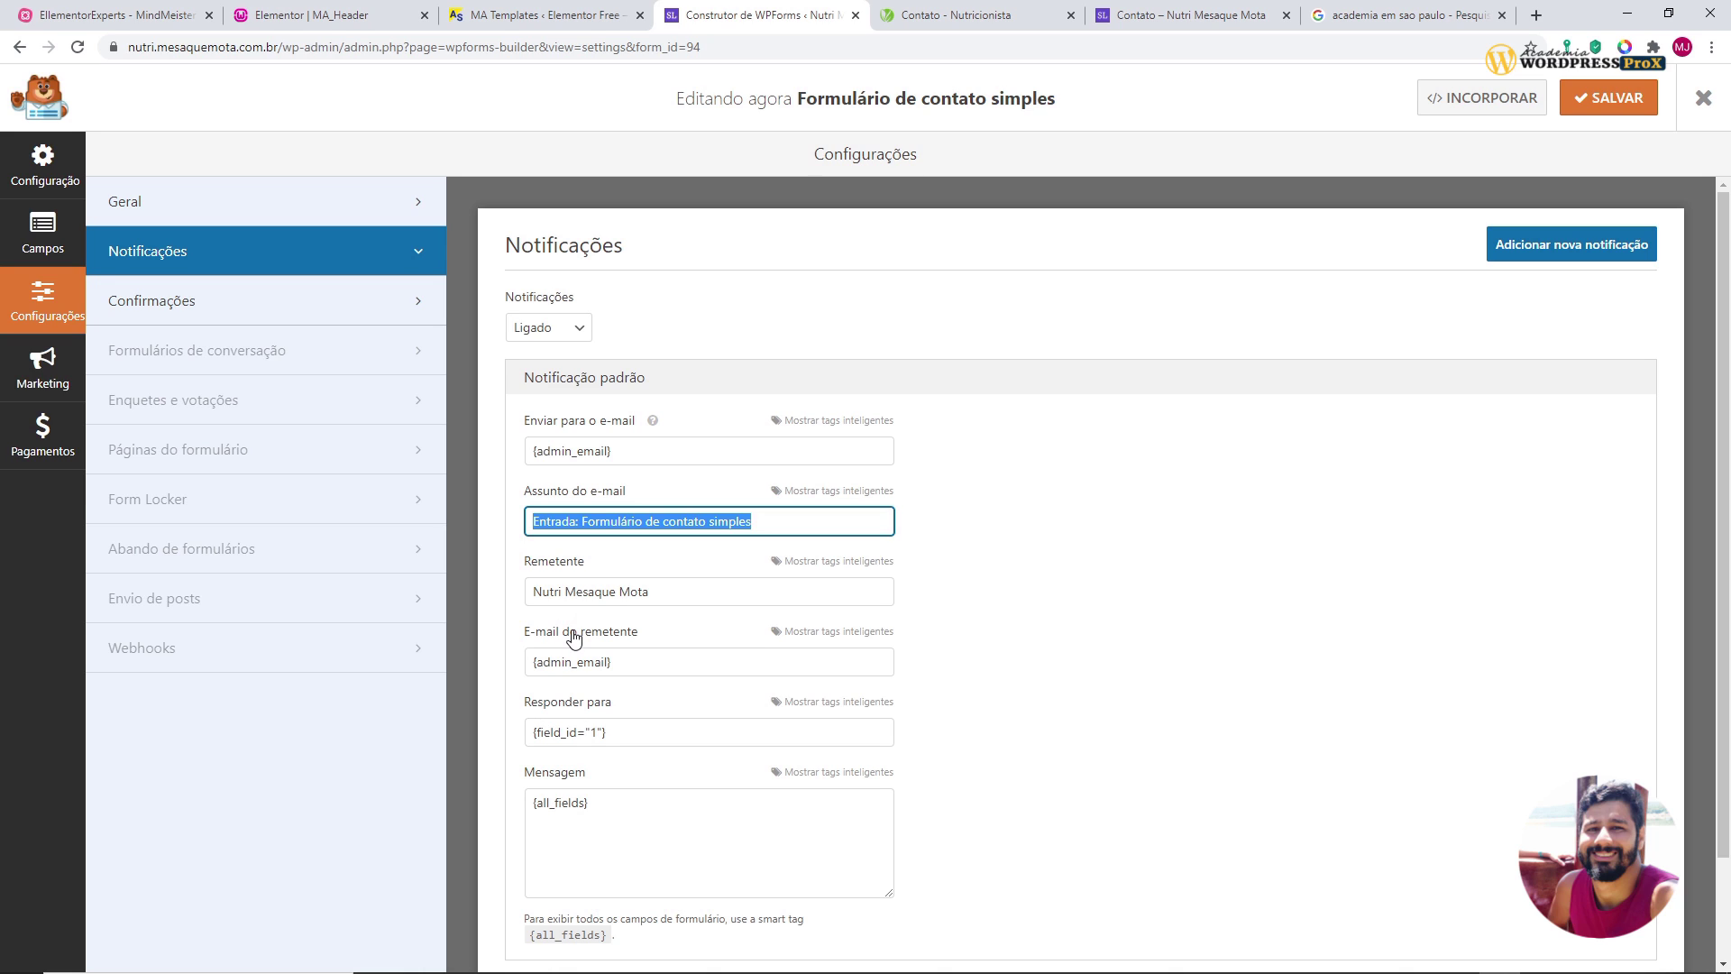
{"action": "type", "text": "Site Nutri (CONTATO"}
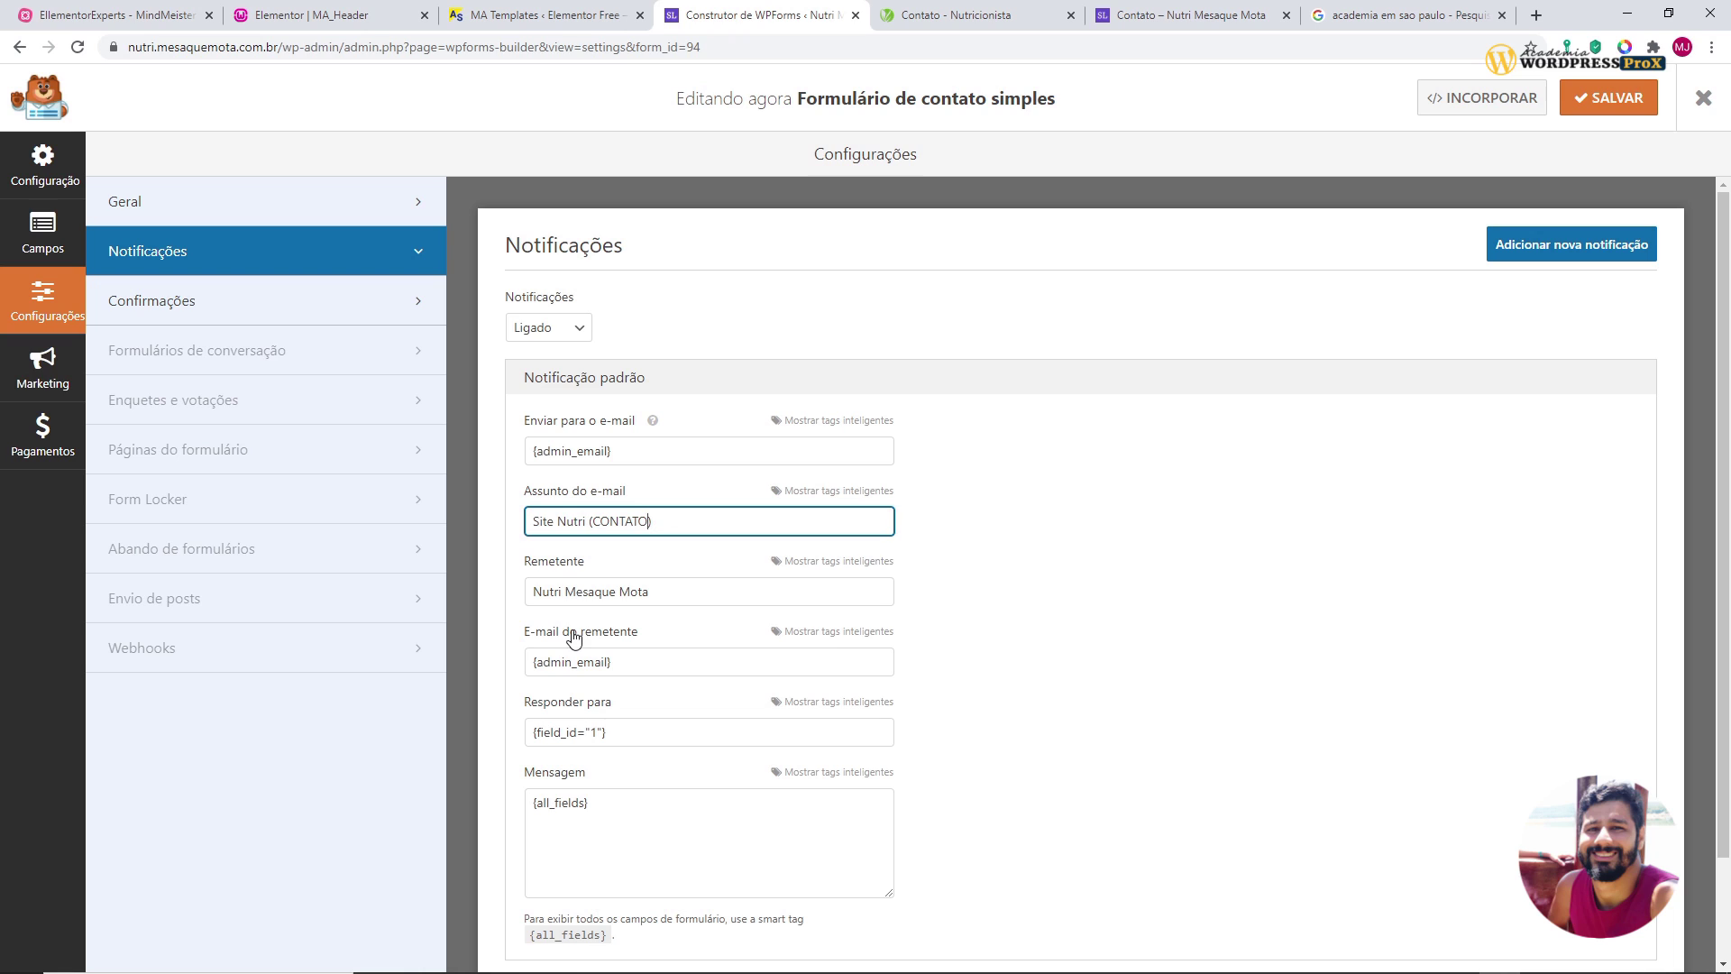
- Review the default notification's subject, sender name, sender e-mail, recipient and reply-to settings
{"action": "left_click_drag", "start_coordinate": [535, 520], "coordinate": [645, 513]}
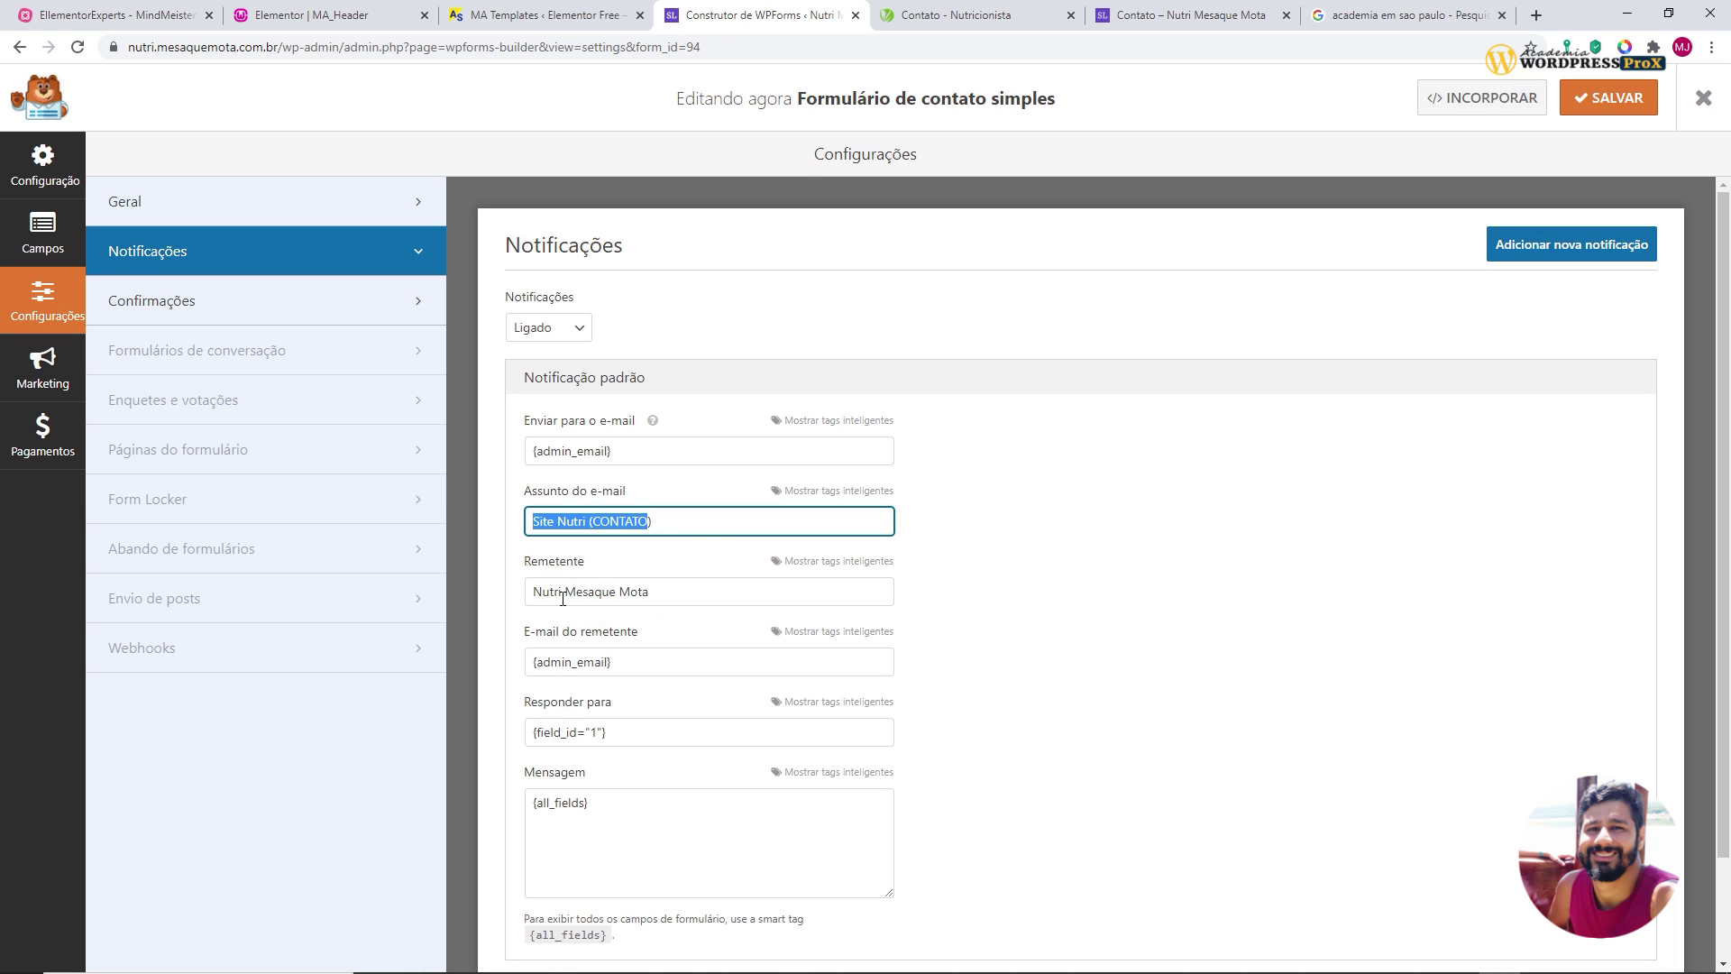
{"action": "left_click_drag", "start_coordinate": [653, 595], "coordinate": [526, 598]}
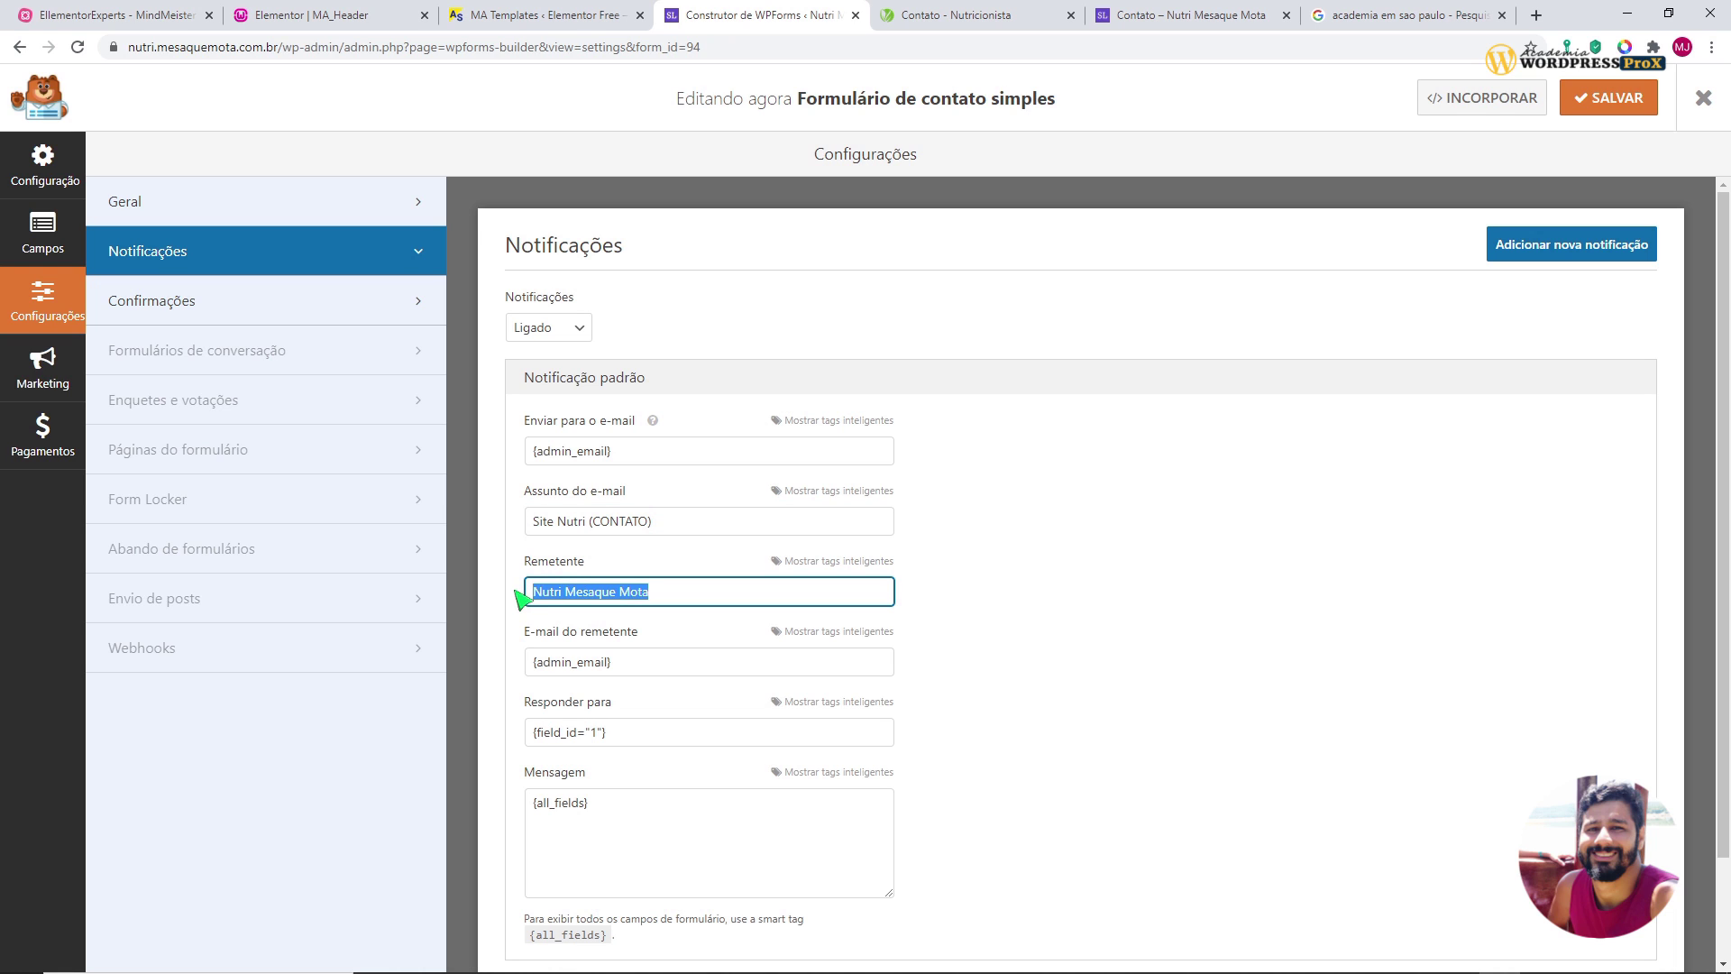
{"action": "left_click_drag", "start_coordinate": [617, 661], "coordinate": [501, 662]}
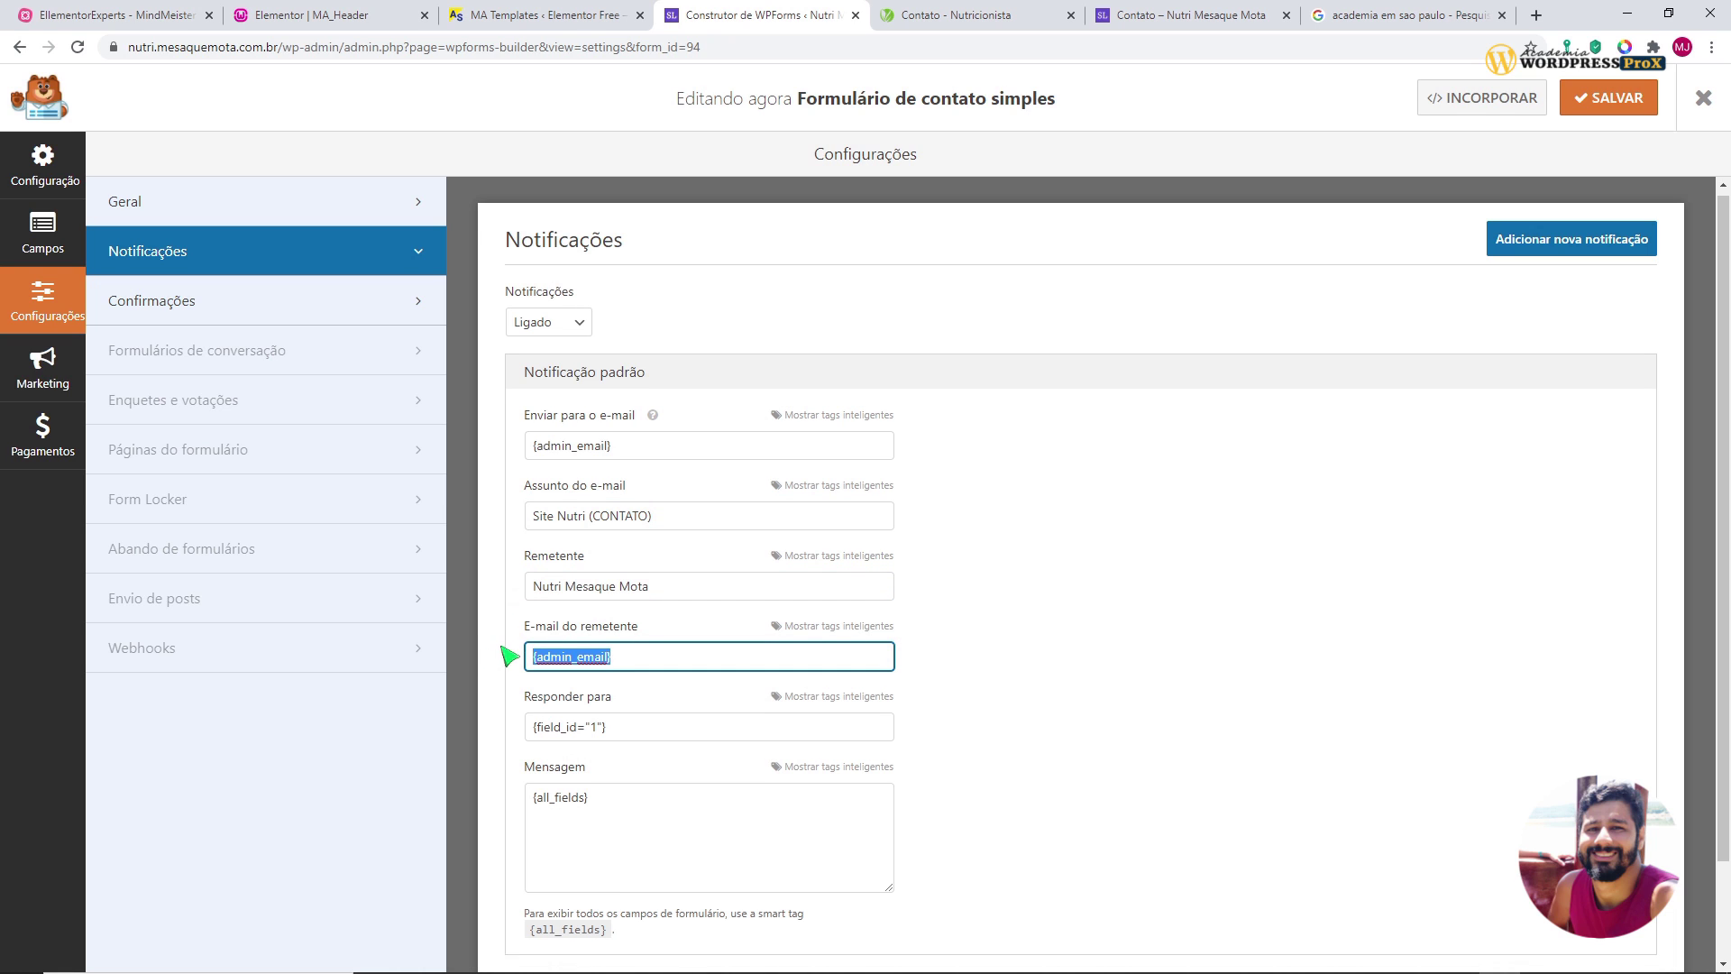
{"action": "scroll", "coordinate": [677, 592], "scroll_direction": "down", "scroll_amount": 2}
{"action": "left_click_drag", "start_coordinate": [636, 473], "coordinate": [545, 474]}
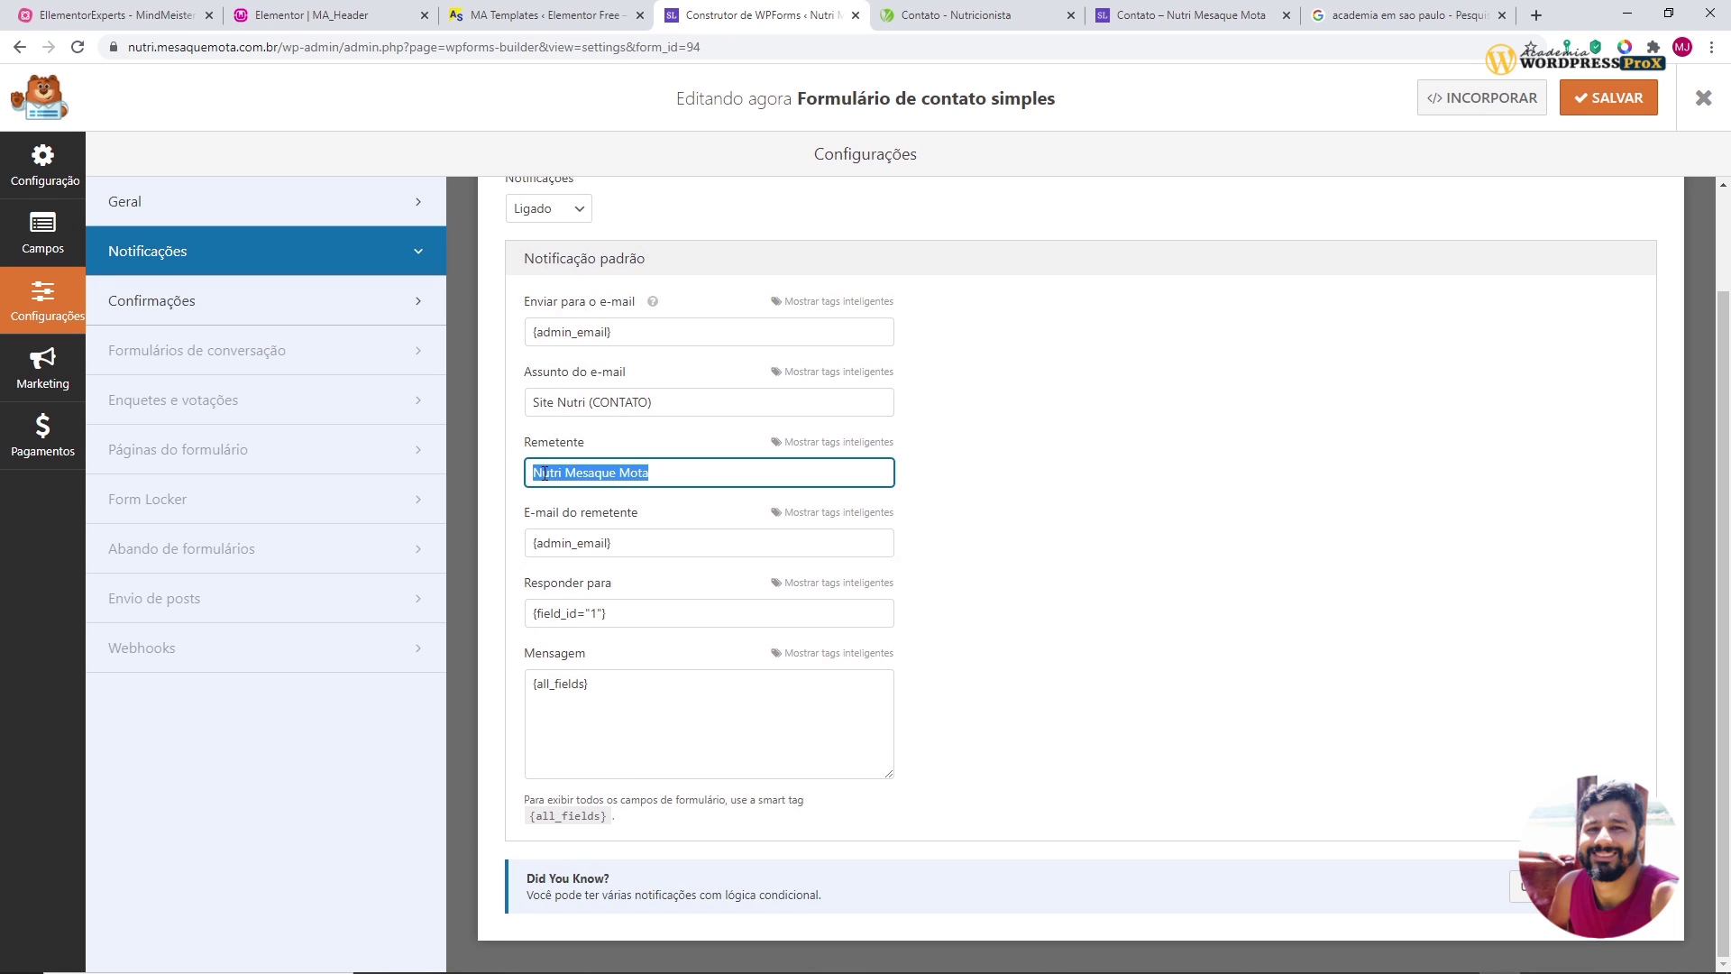
{"action": "left_click_drag", "start_coordinate": [626, 541], "coordinate": [502, 548]}
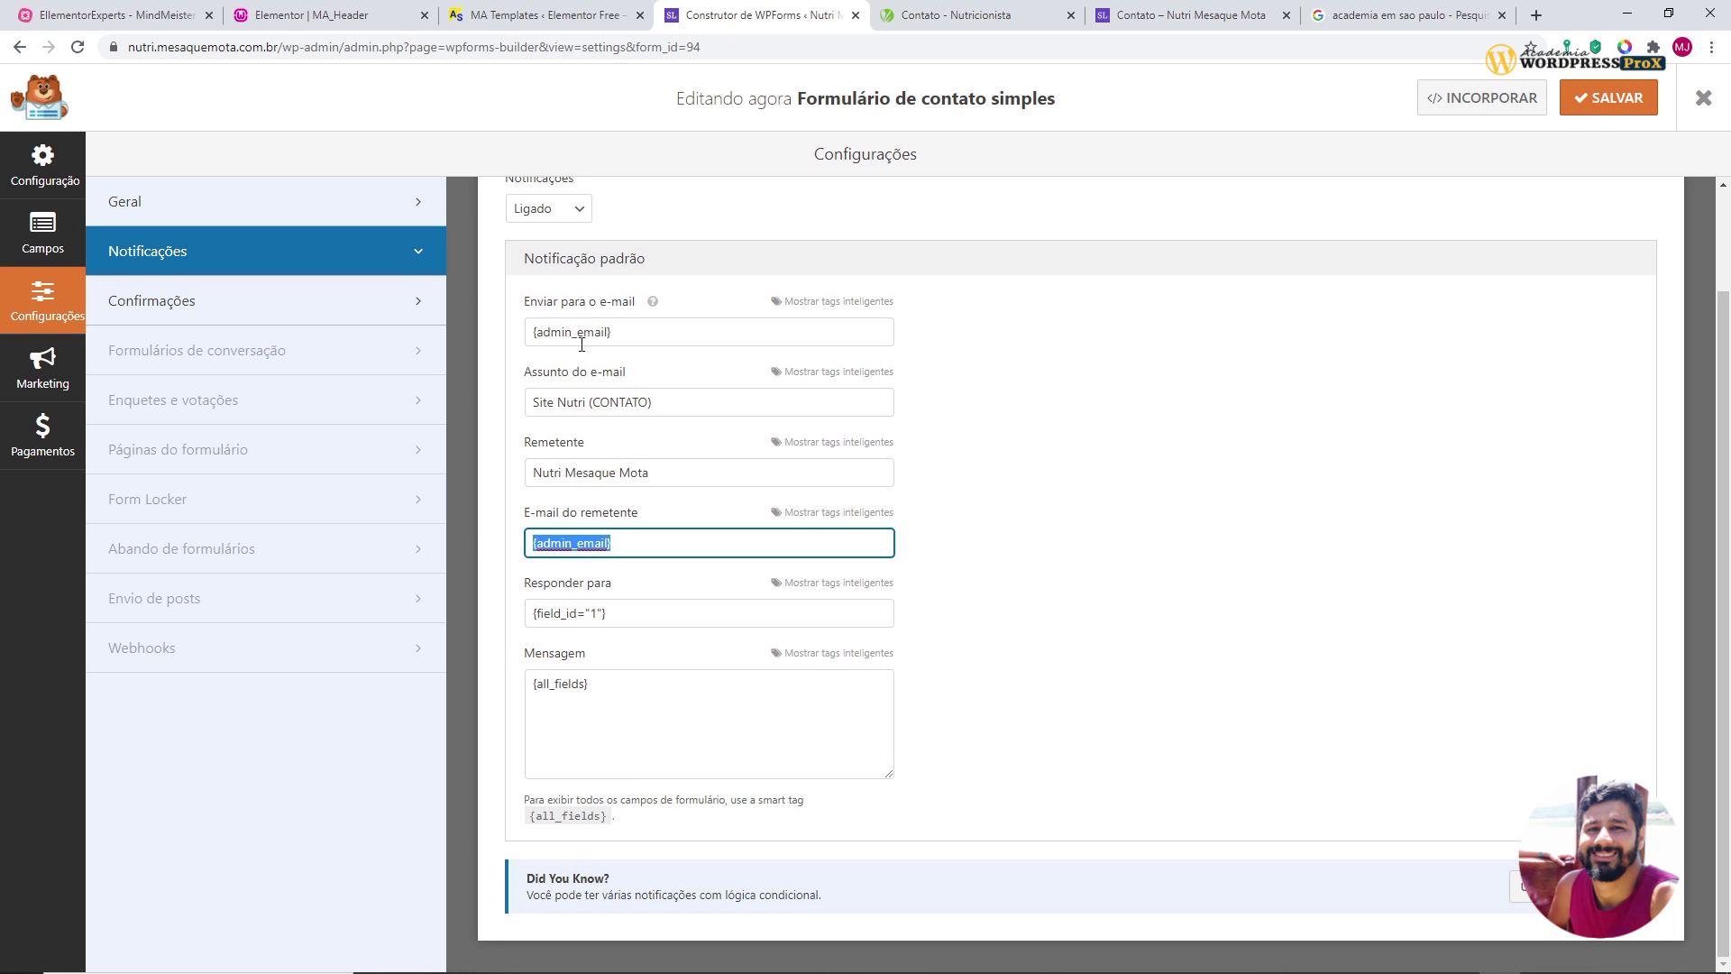
{"action": "left_click_drag", "start_coordinate": [631, 339], "coordinate": [502, 334]}
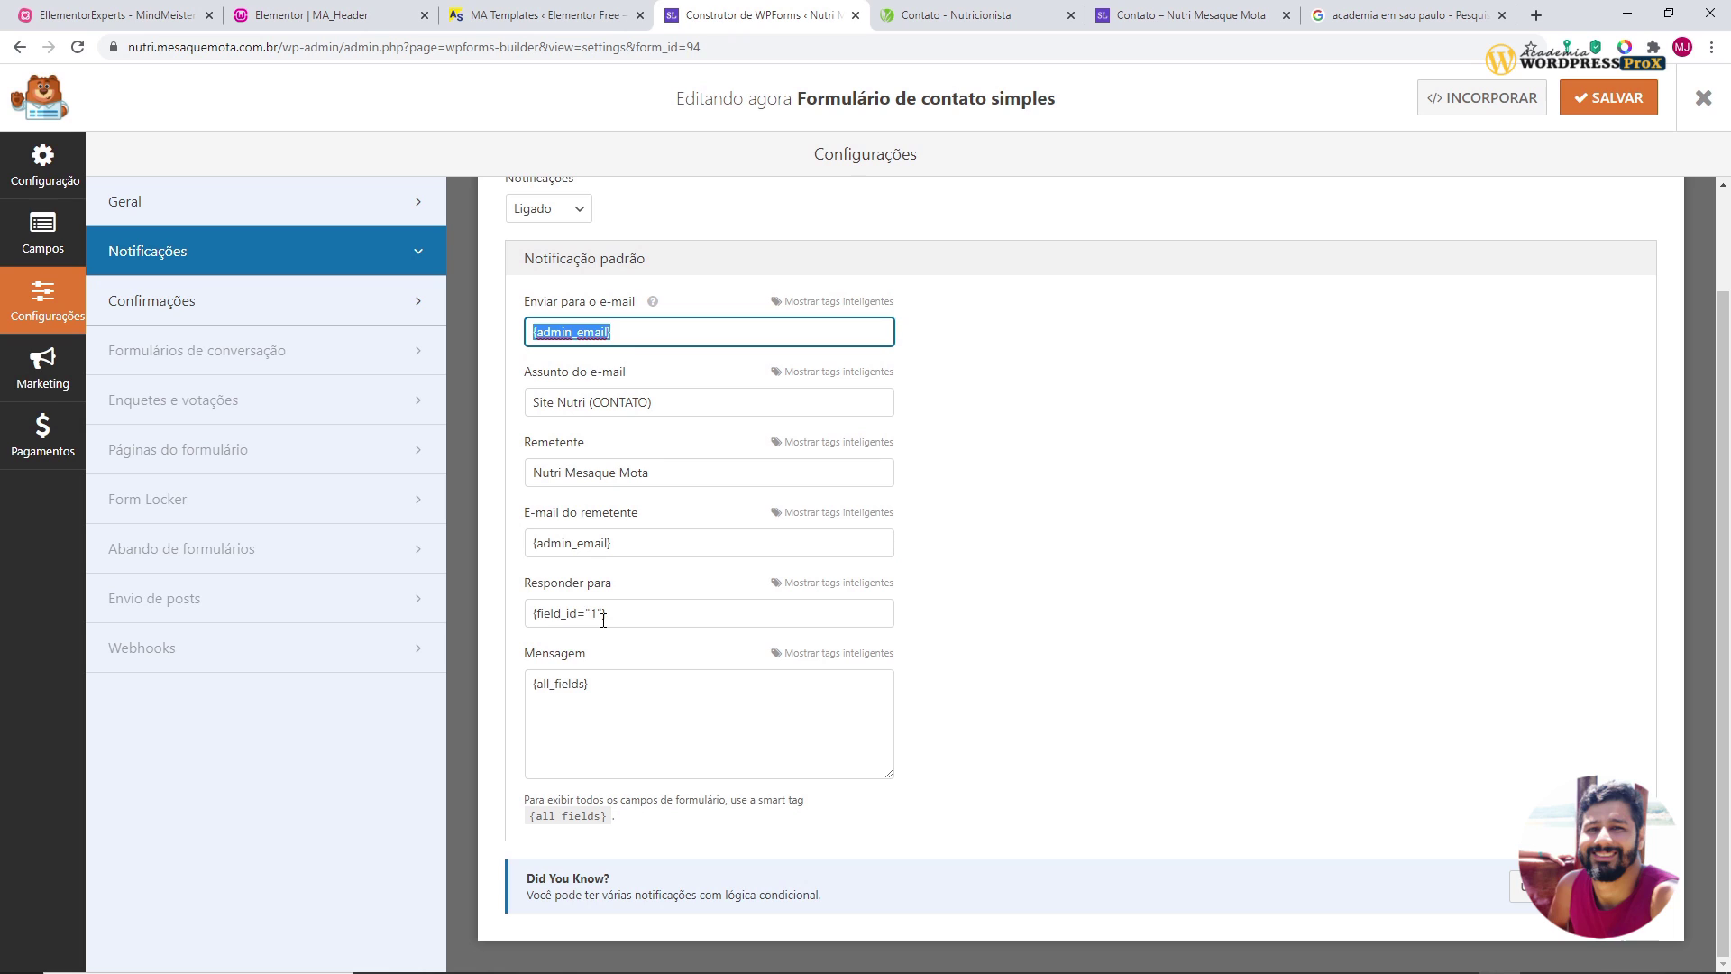
{"action": "left_click_drag", "start_coordinate": [604, 620], "coordinate": [506, 612]}
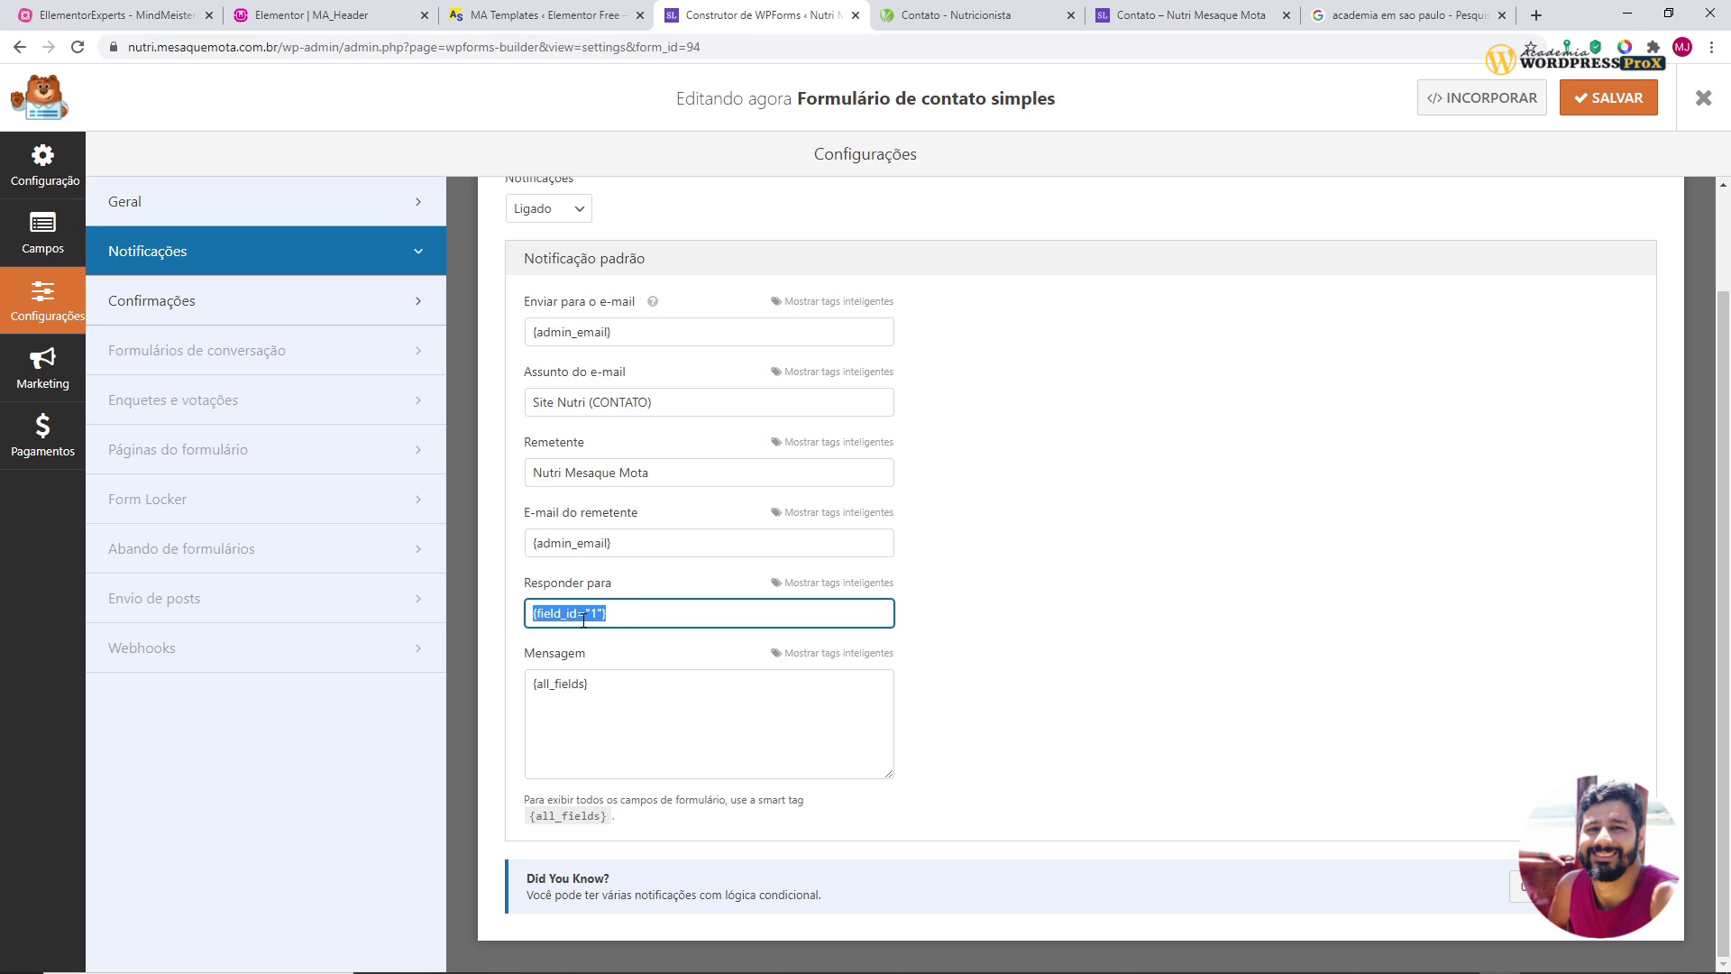
- Compare the notification's reply-to and message tags with the form fields on the published Contato page
{"action": "left_click", "coordinate": [1188, 15]}
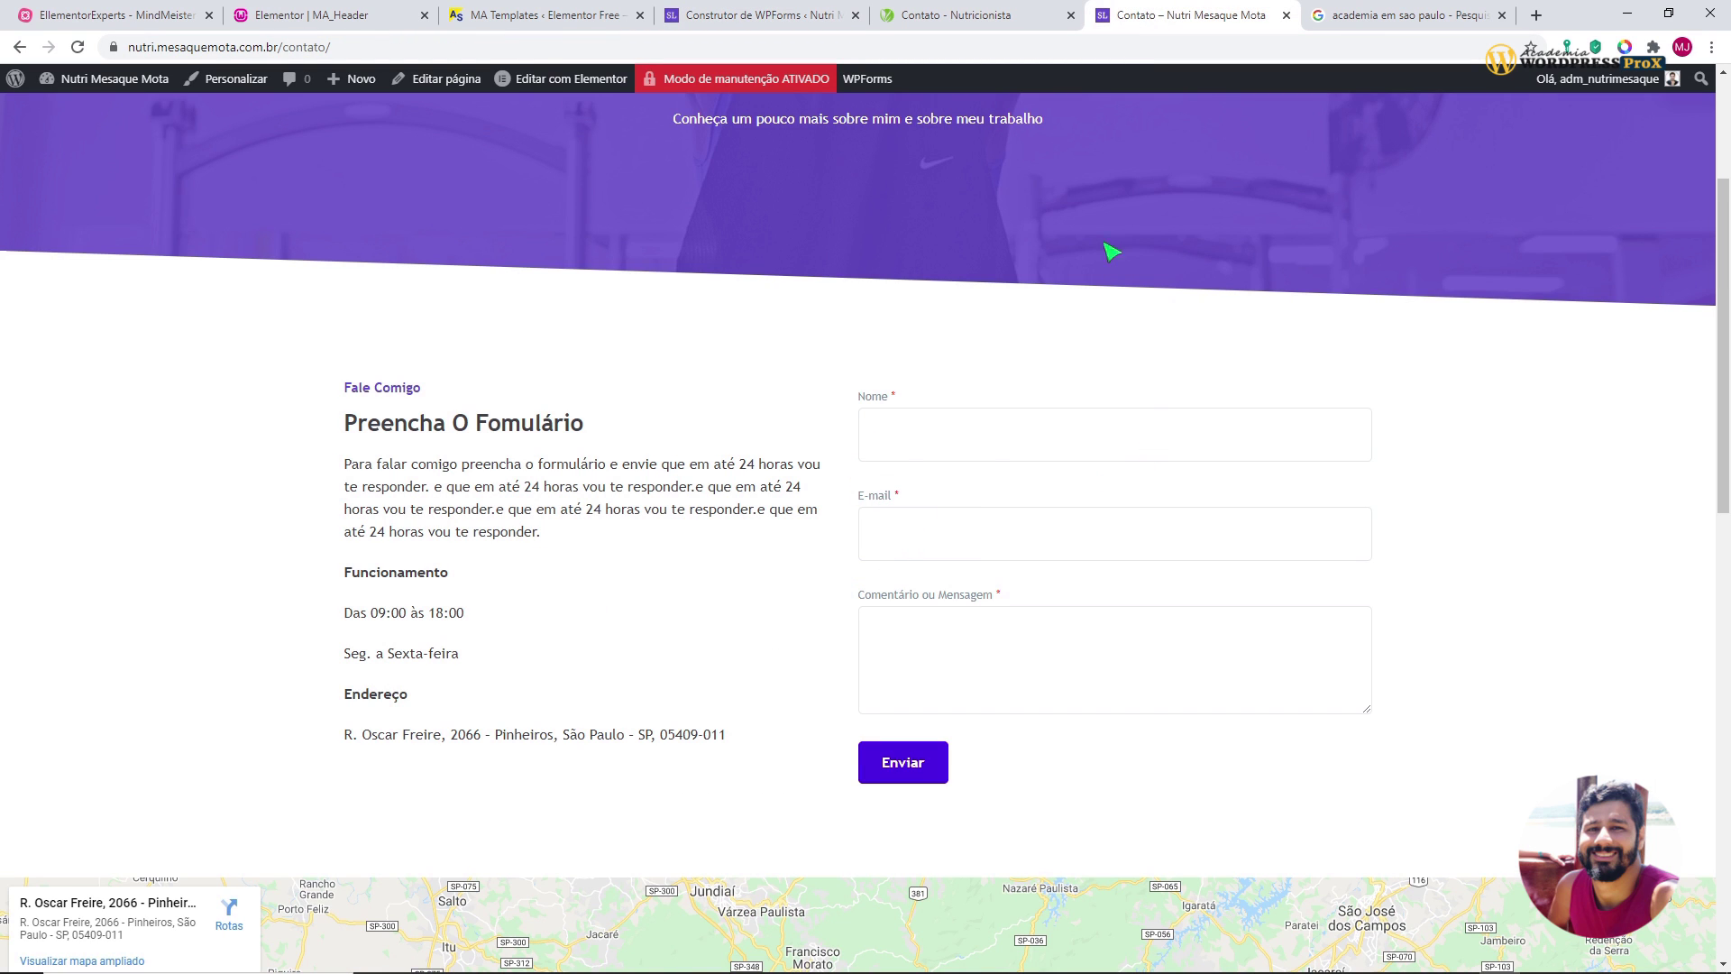
{"action": "left_click", "coordinate": [774, 16]}
{"action": "left_click_drag", "start_coordinate": [597, 732], "coordinate": [492, 686]}
{"action": "left_click", "coordinate": [556, 707]}
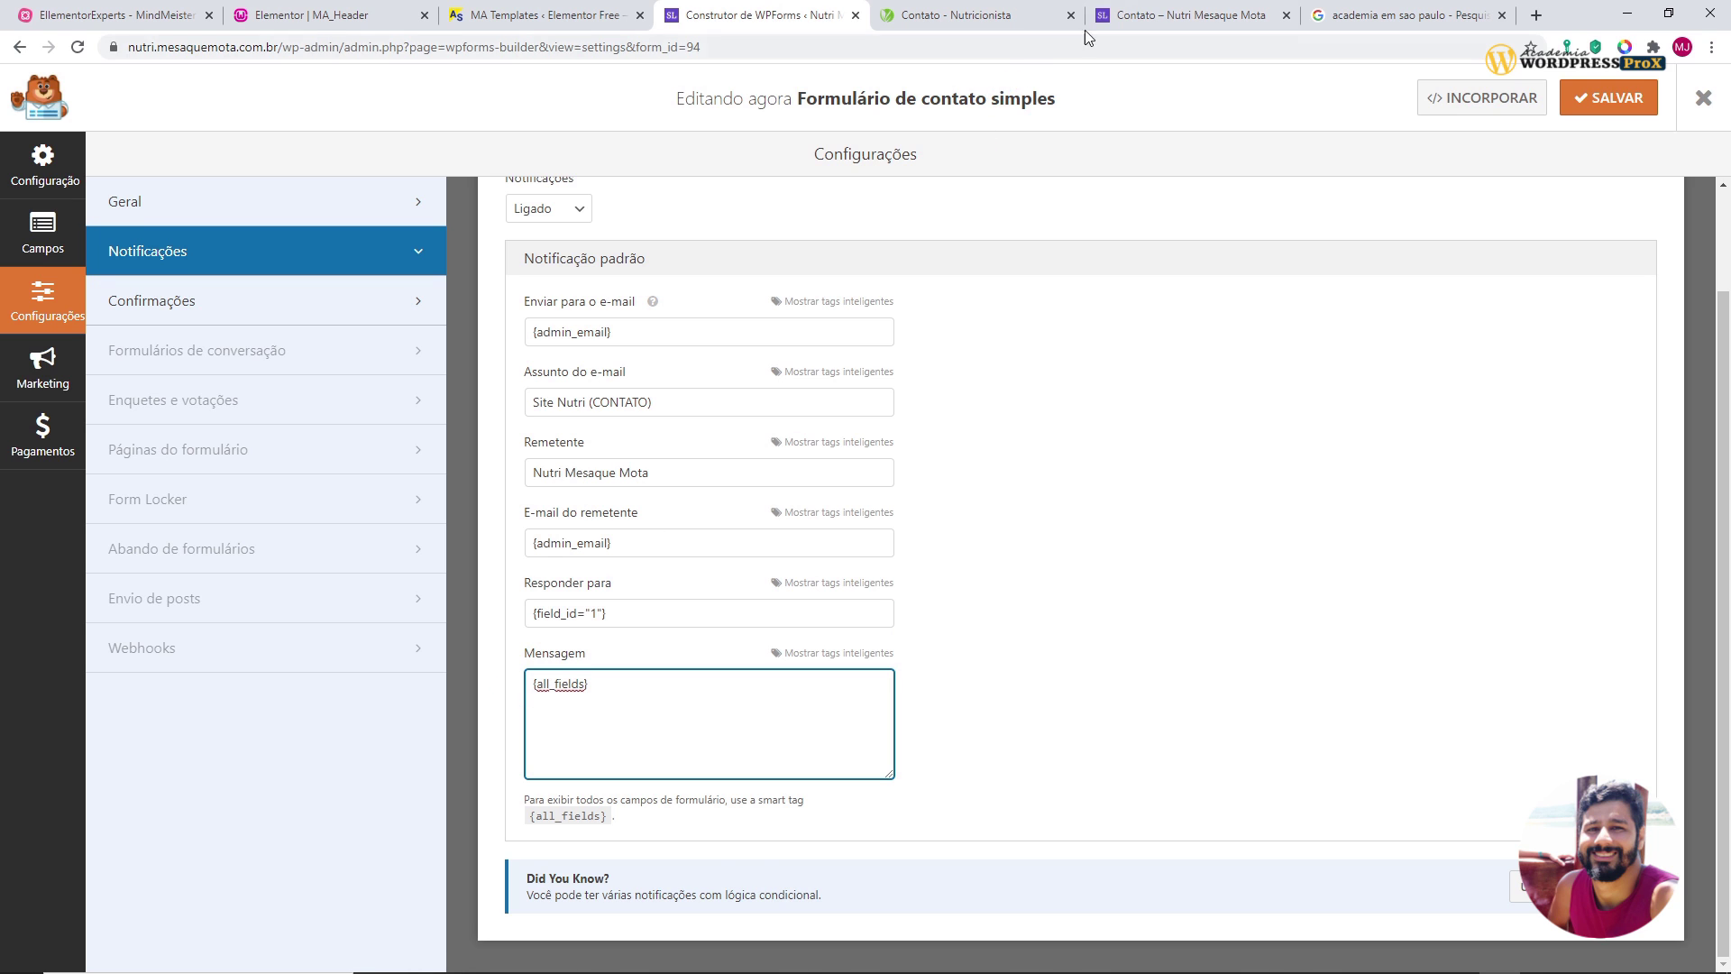
{"action": "left_click", "coordinate": [1123, 20]}
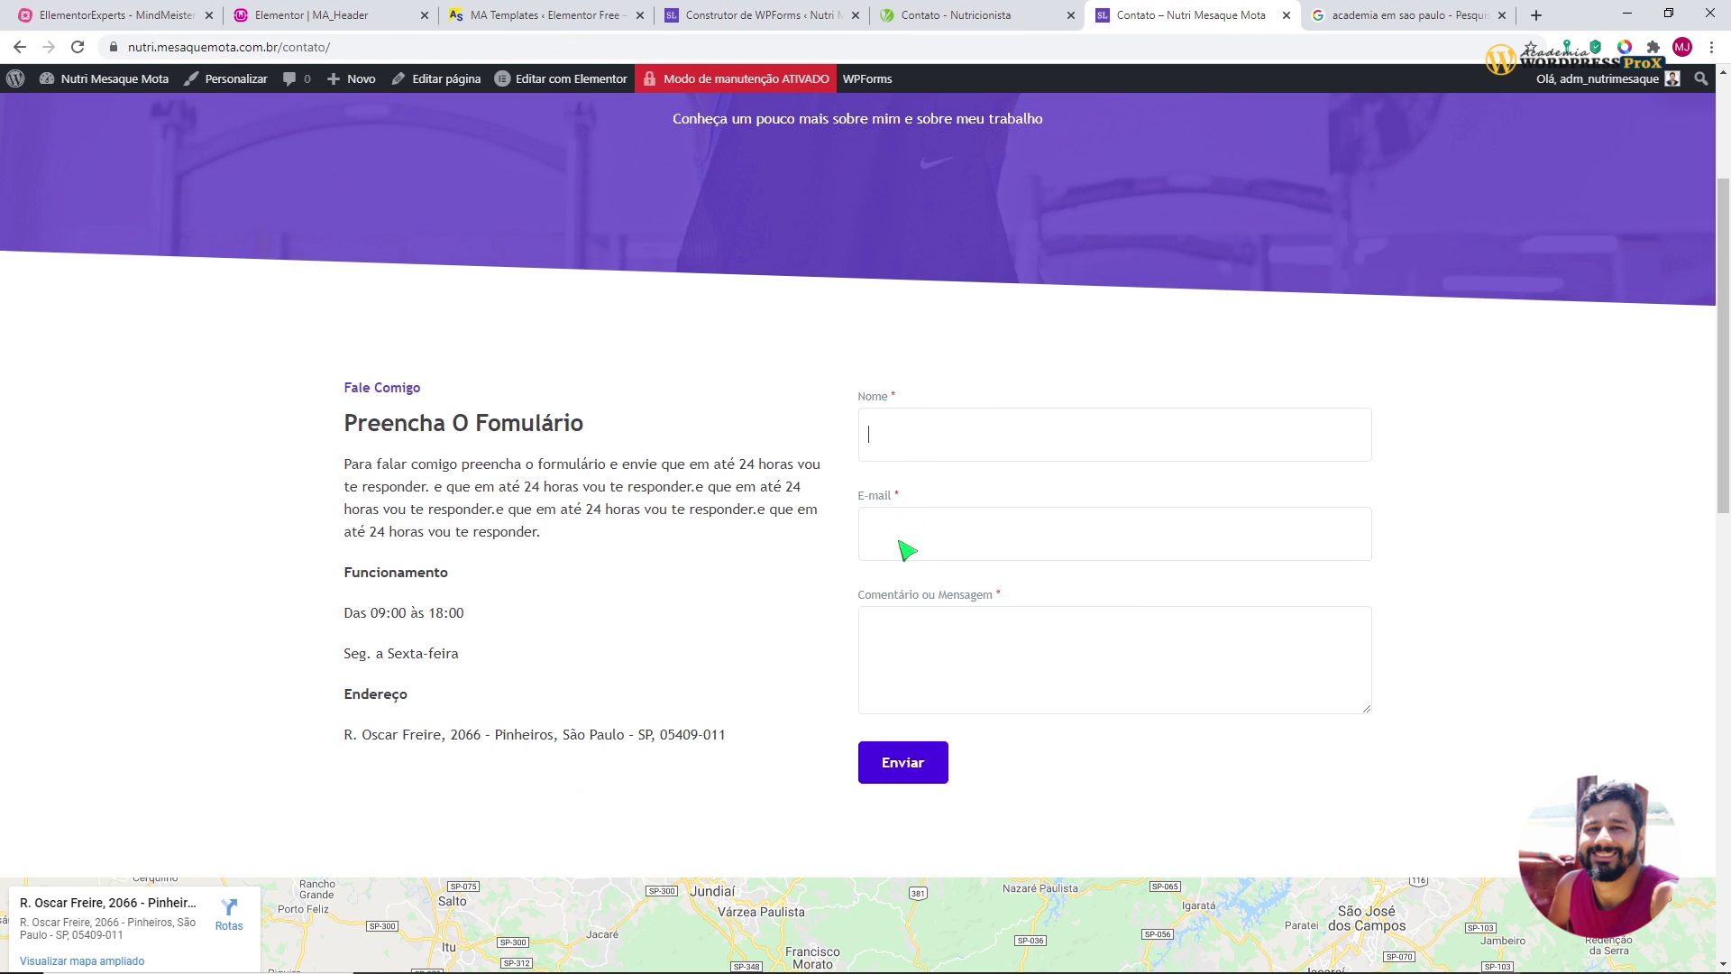
{"action": "left_click", "coordinate": [938, 683]}
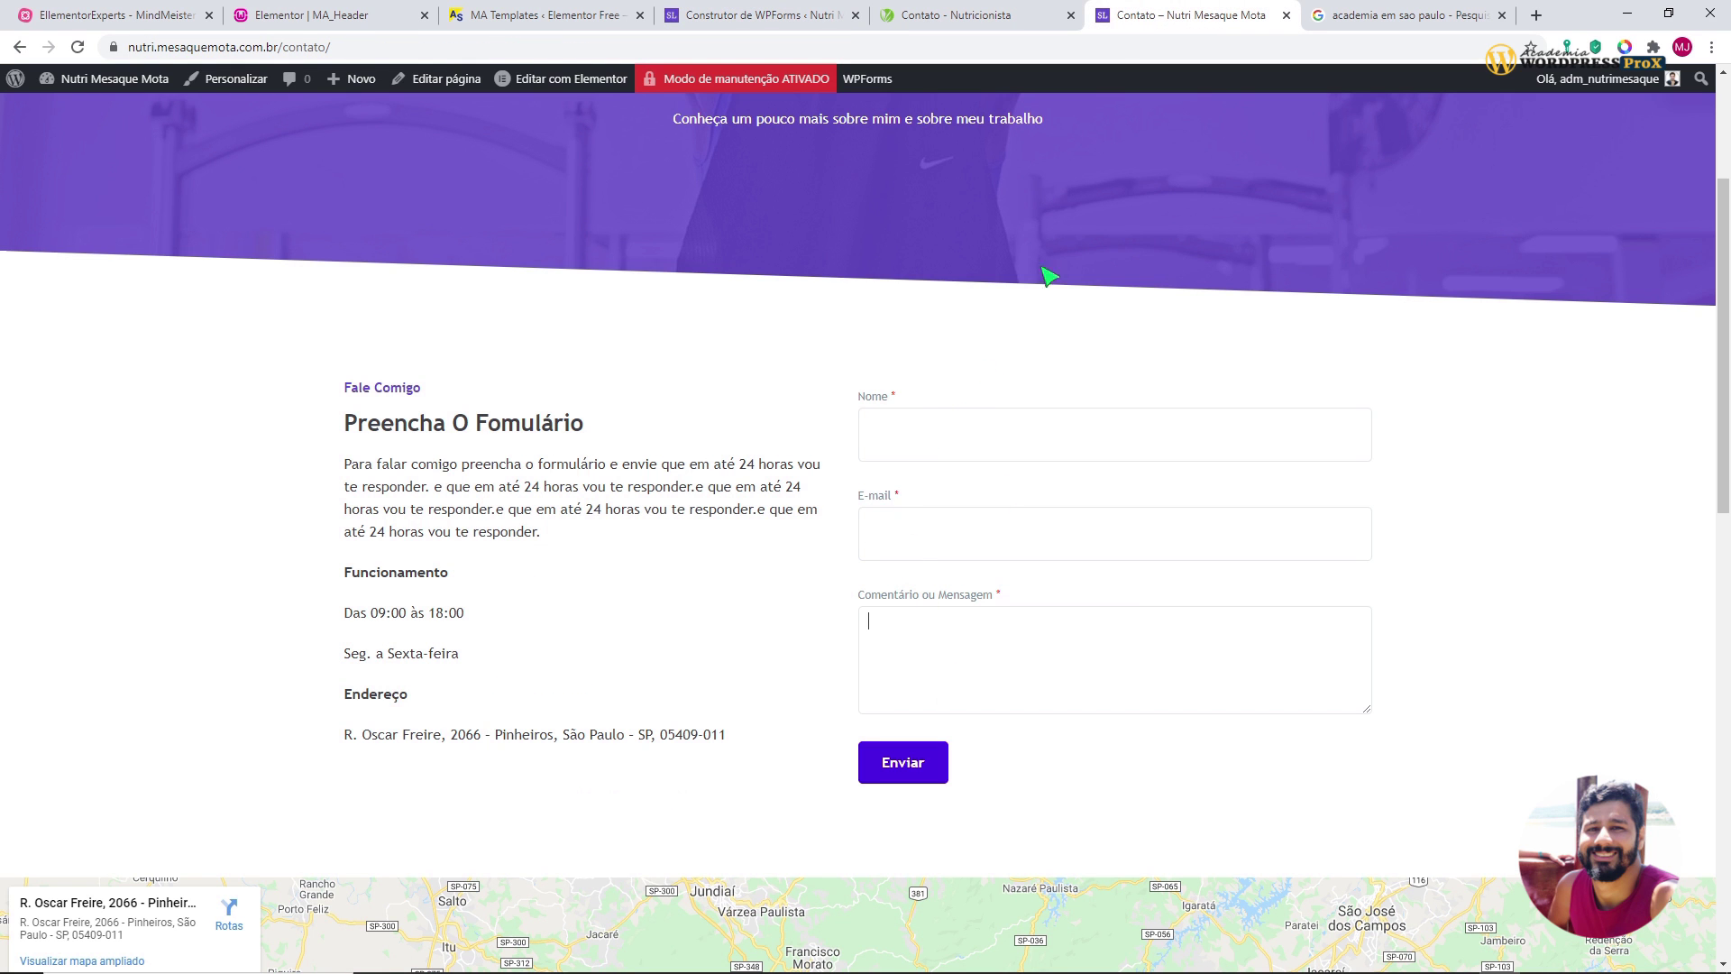
{"action": "left_click", "coordinate": [776, 14]}
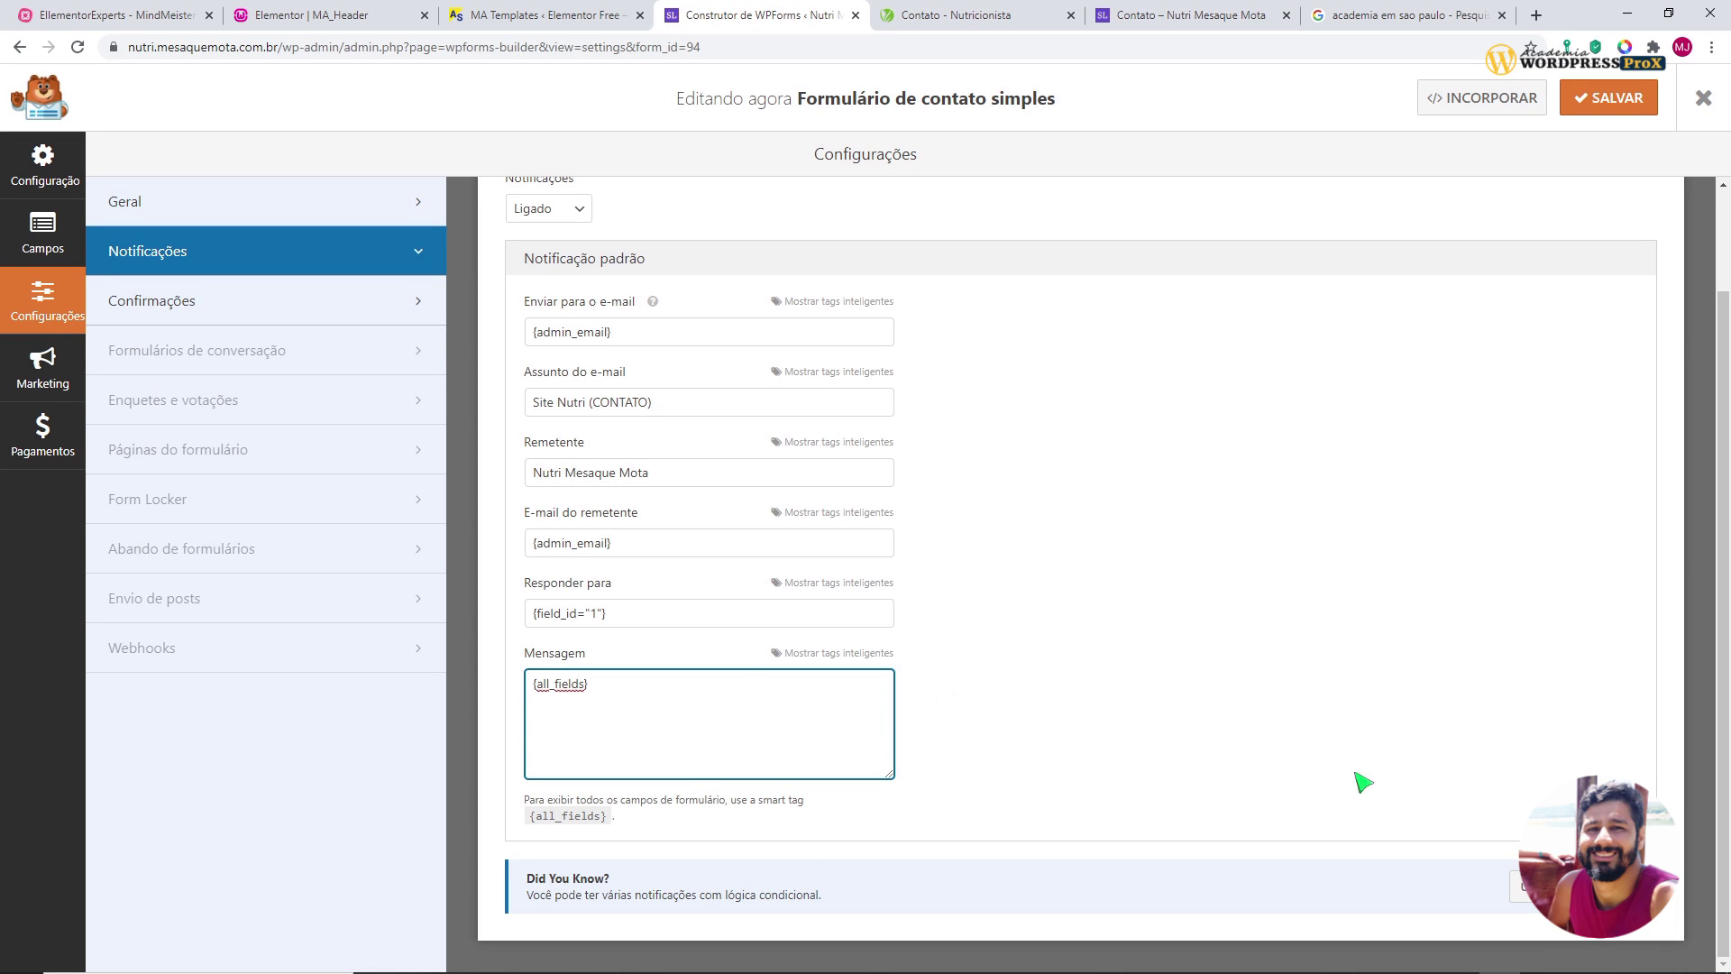
- Save the form's notification settings and reload the published Contato page to check the submit button
{"action": "scroll", "coordinate": [1483, 771], "scroll_direction": "up", "scroll_amount": 2}
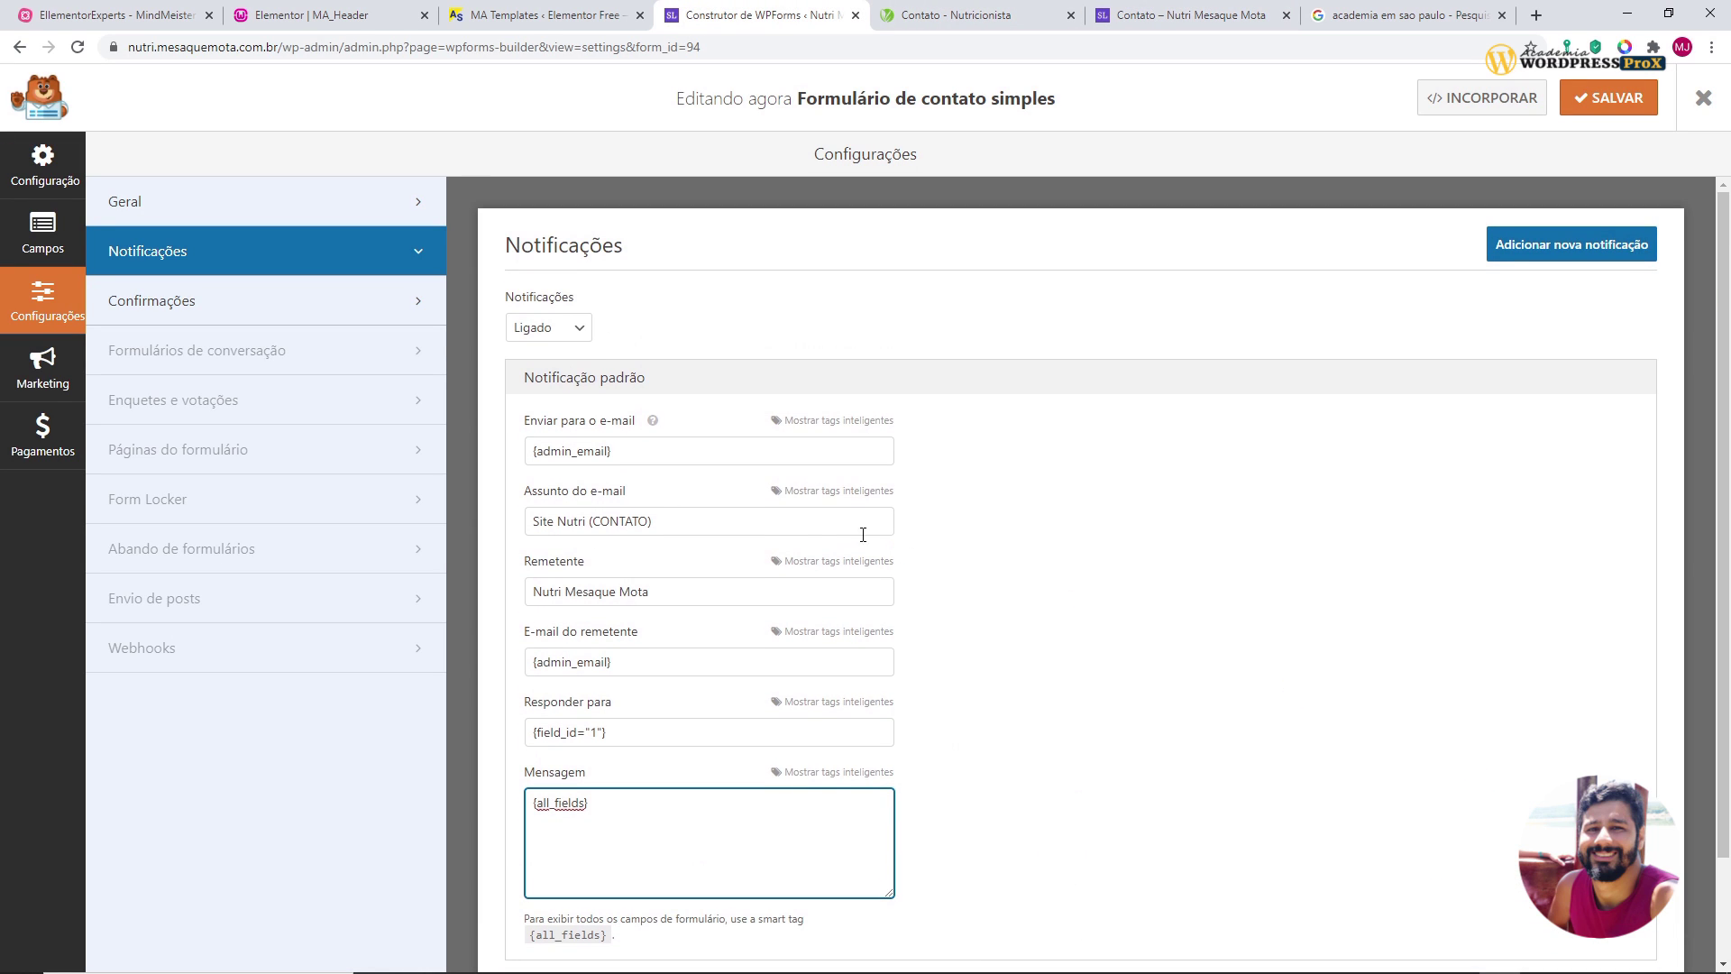
{"action": "left_click", "coordinate": [1608, 99]}
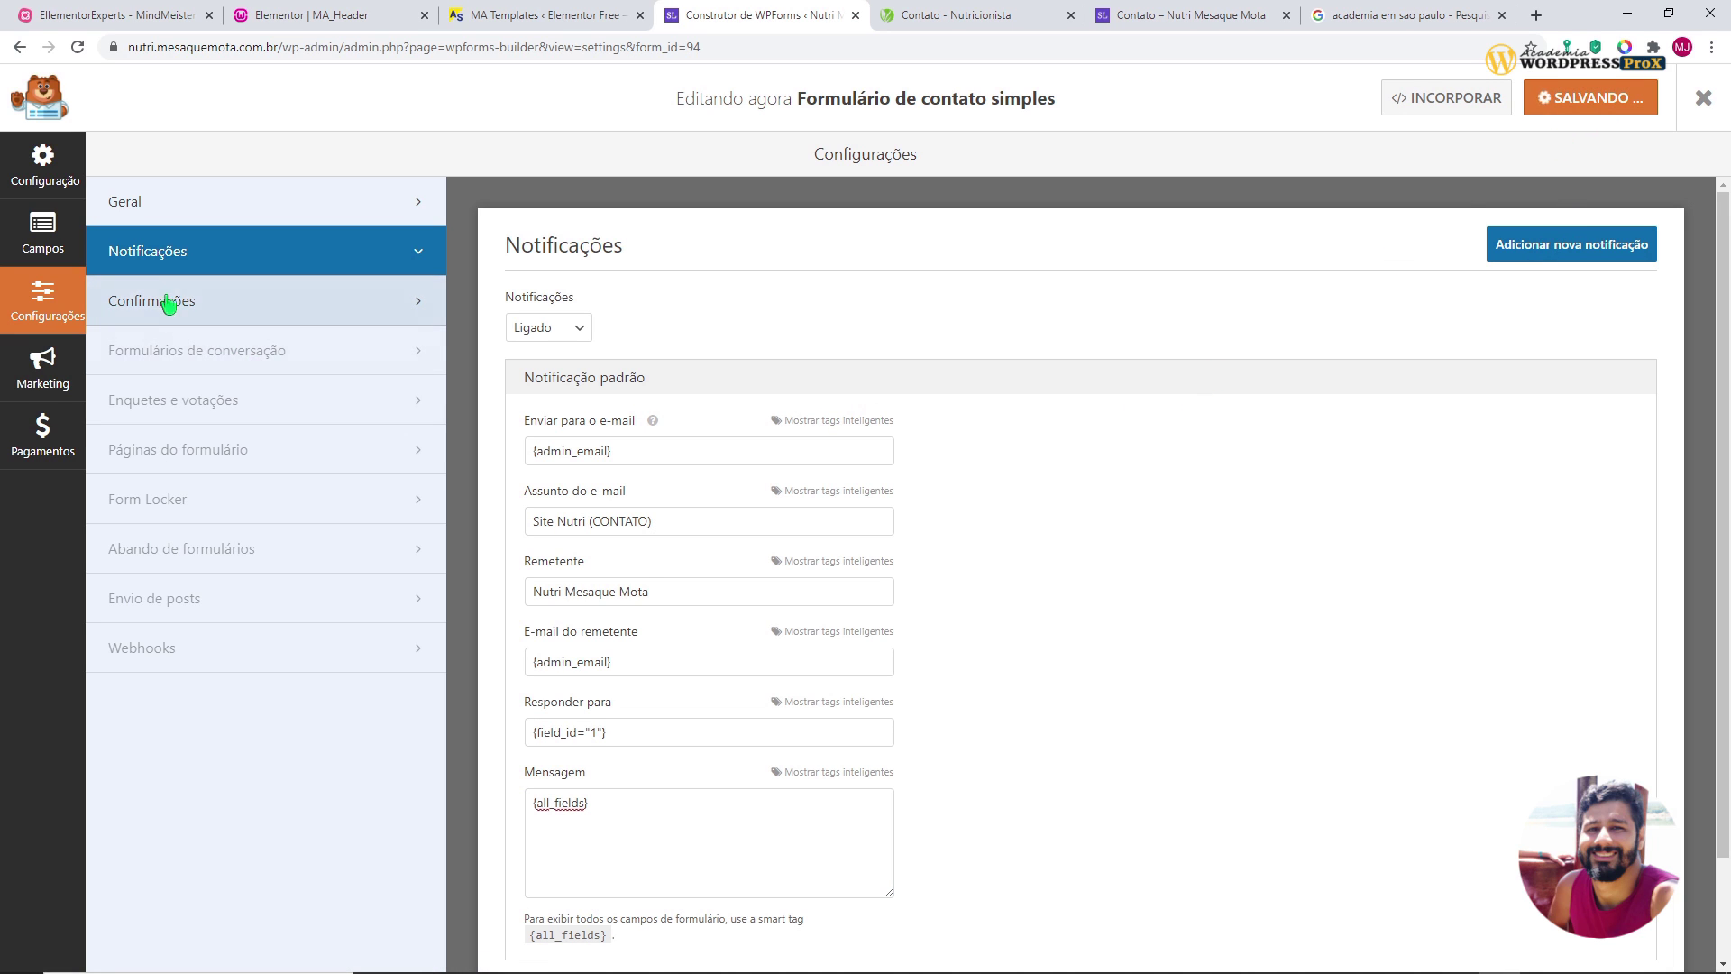
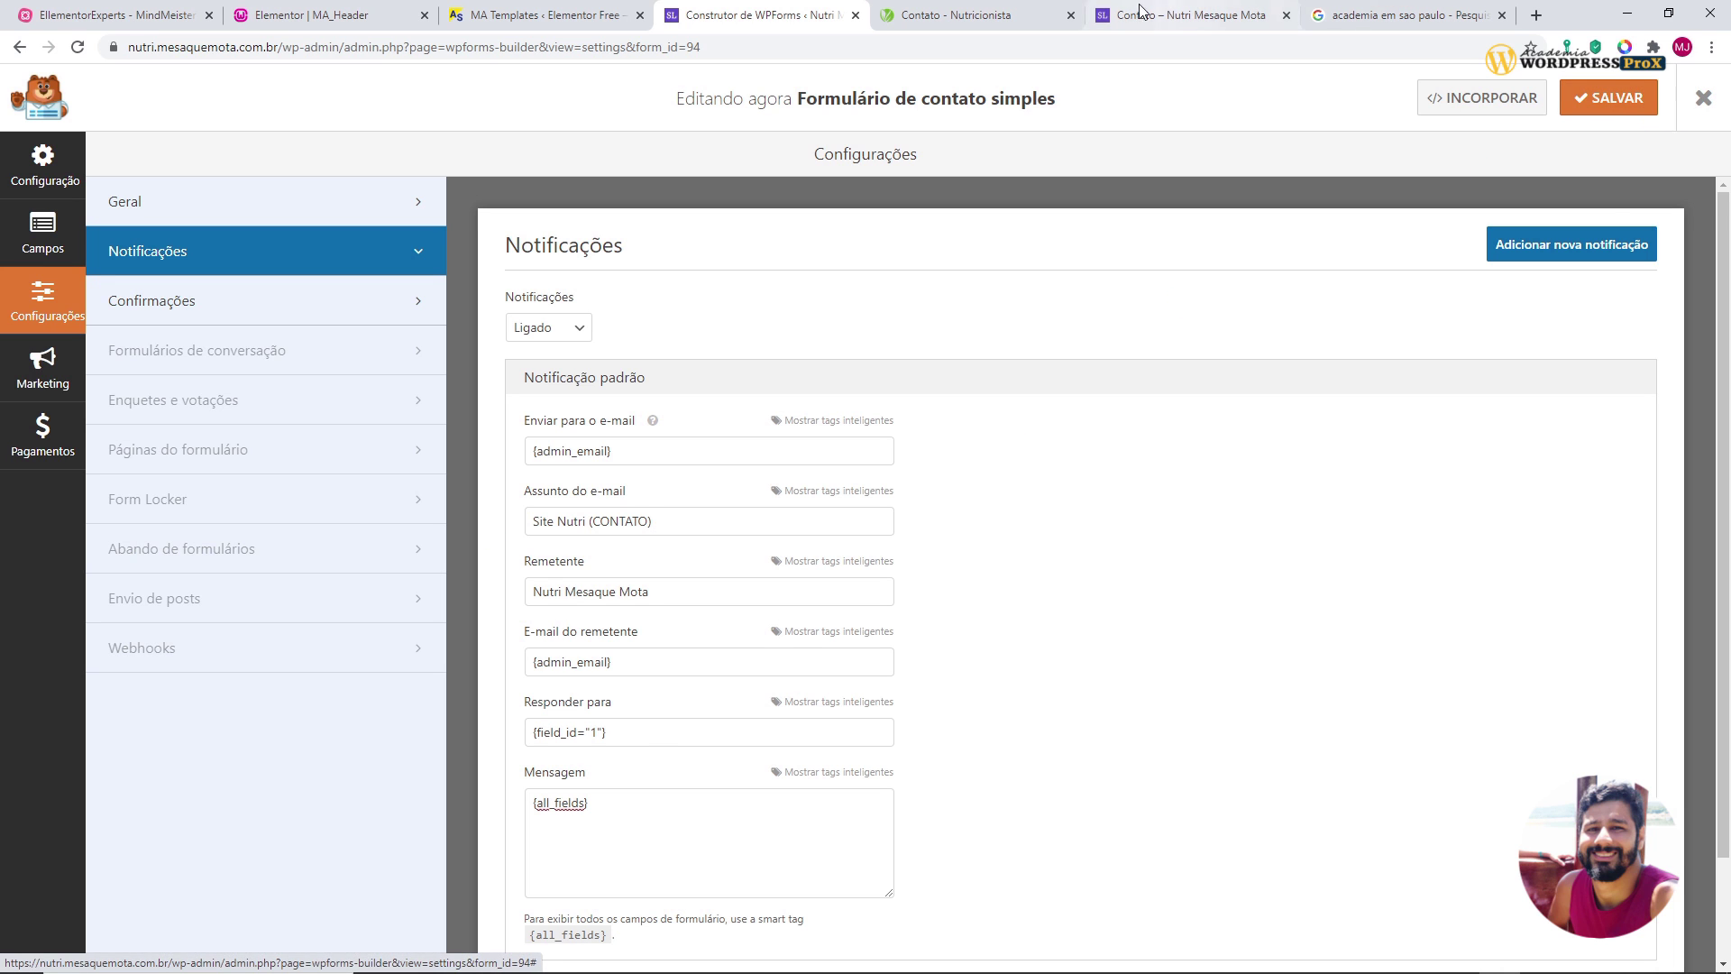
{"action": "left_click", "coordinate": [1186, 18]}
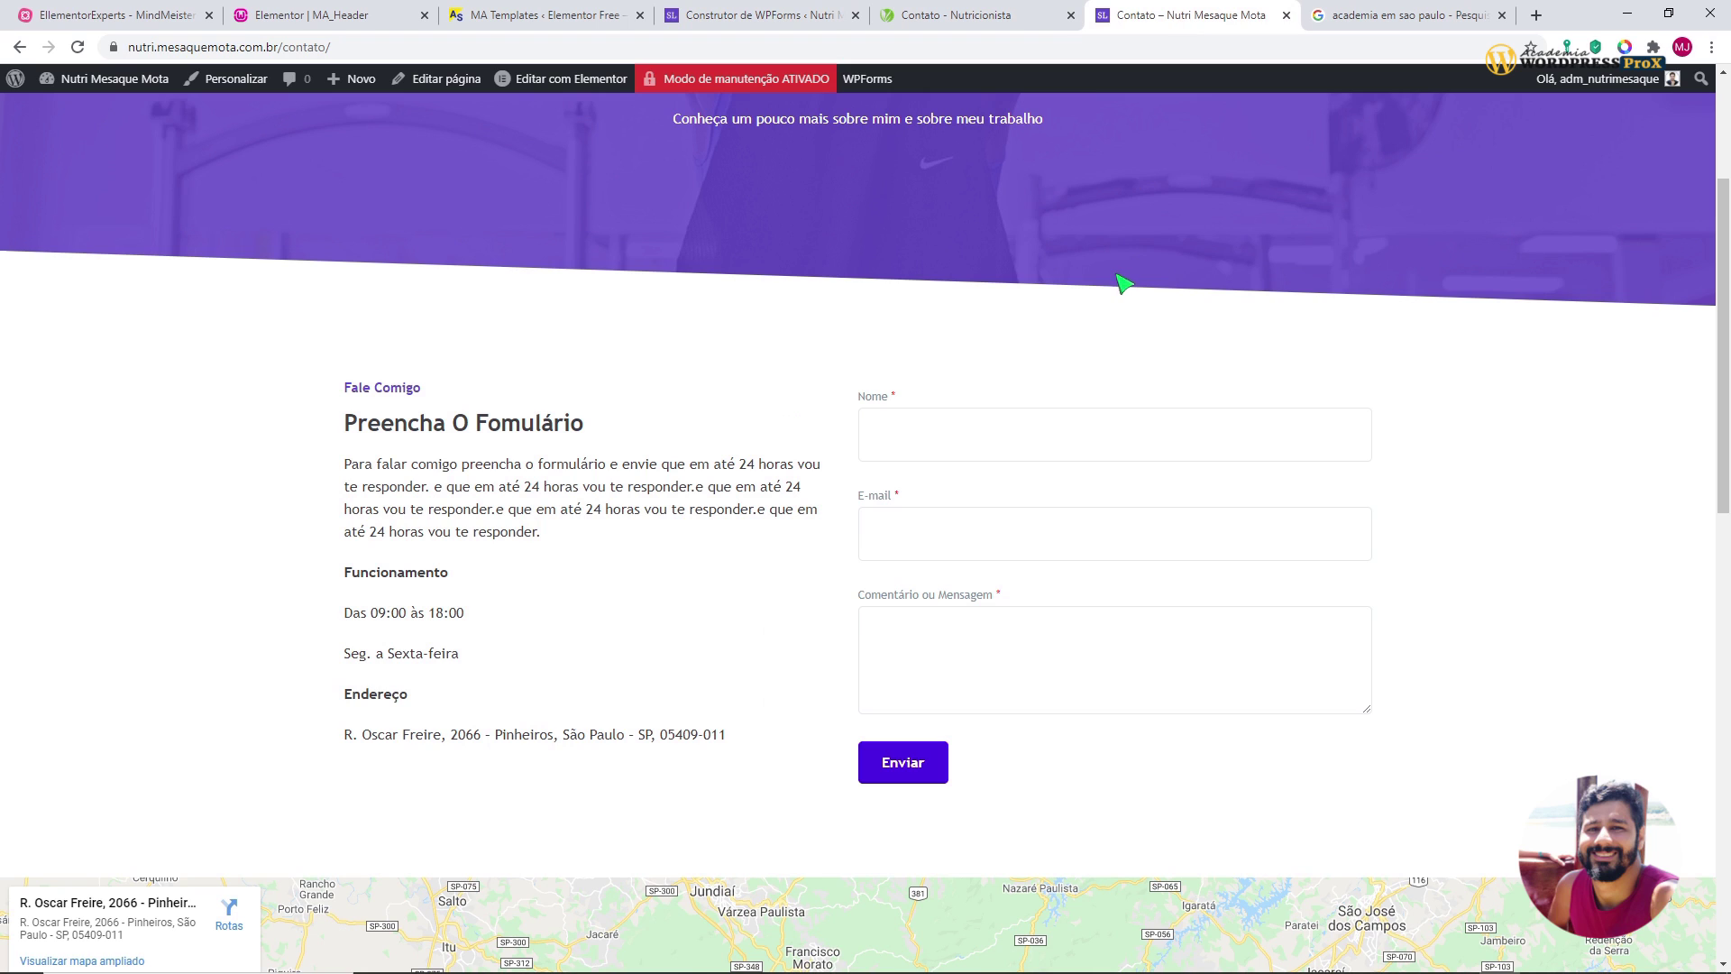
{"action": "key", "text": "F5"}
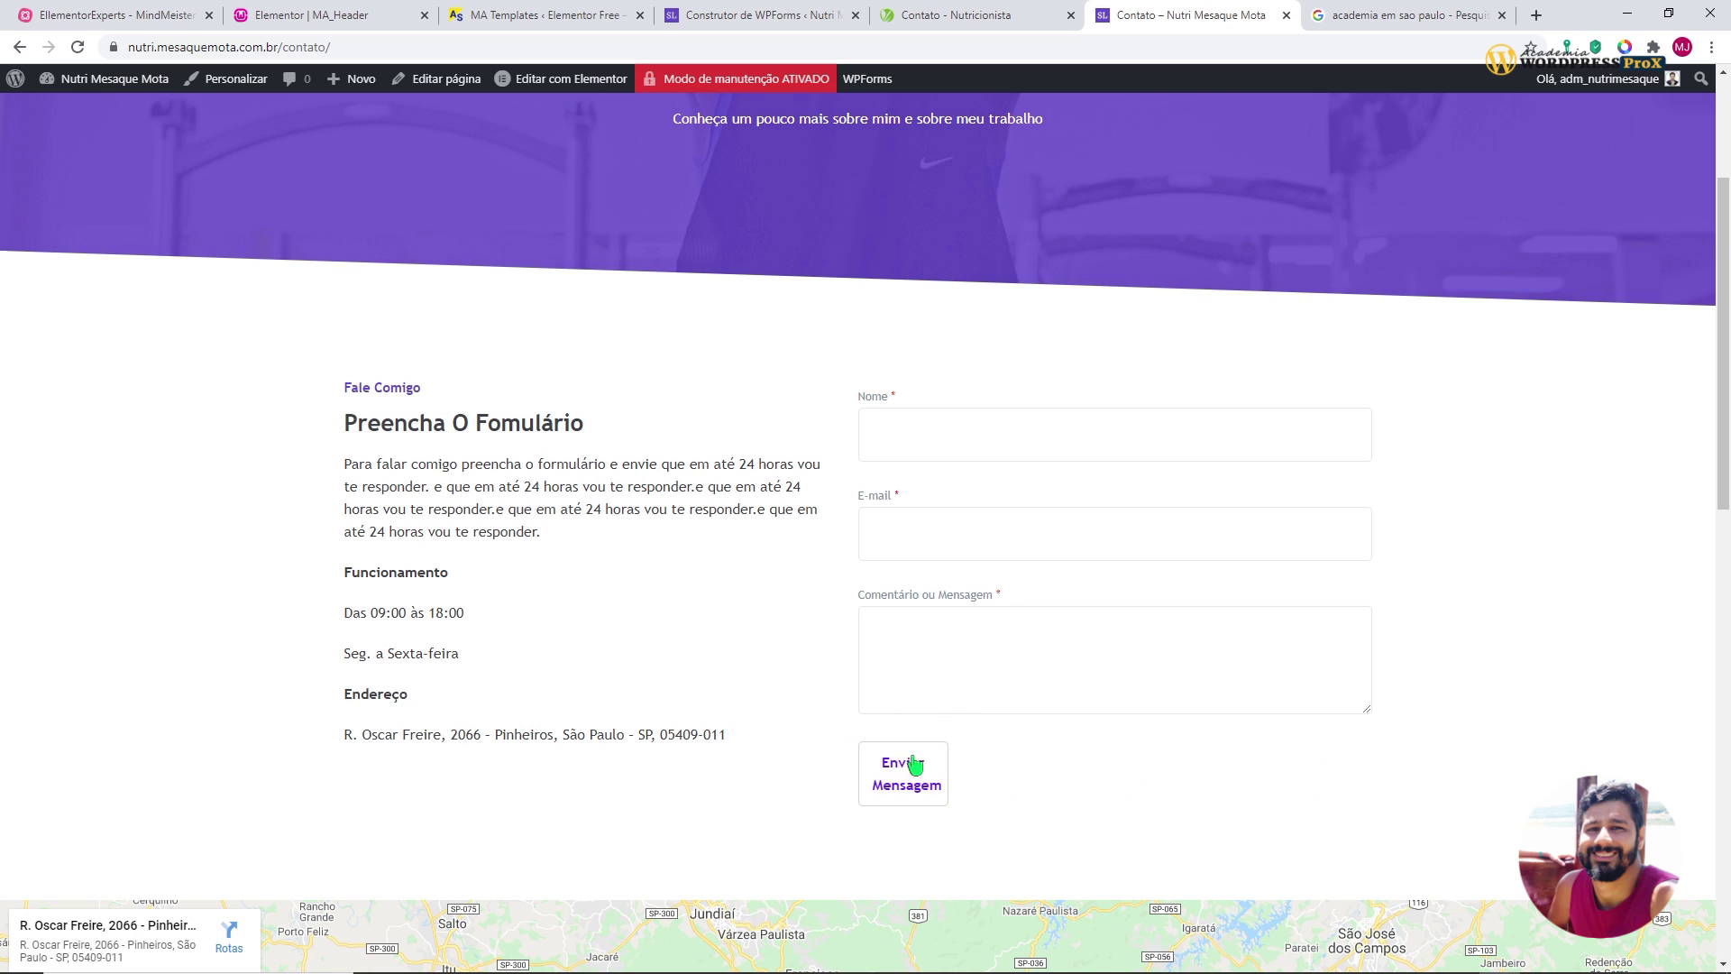
- Reopen the Contato page in Elementor and place the WPForms builder tab directly beside it
{"action": "left_click", "coordinate": [547, 81]}
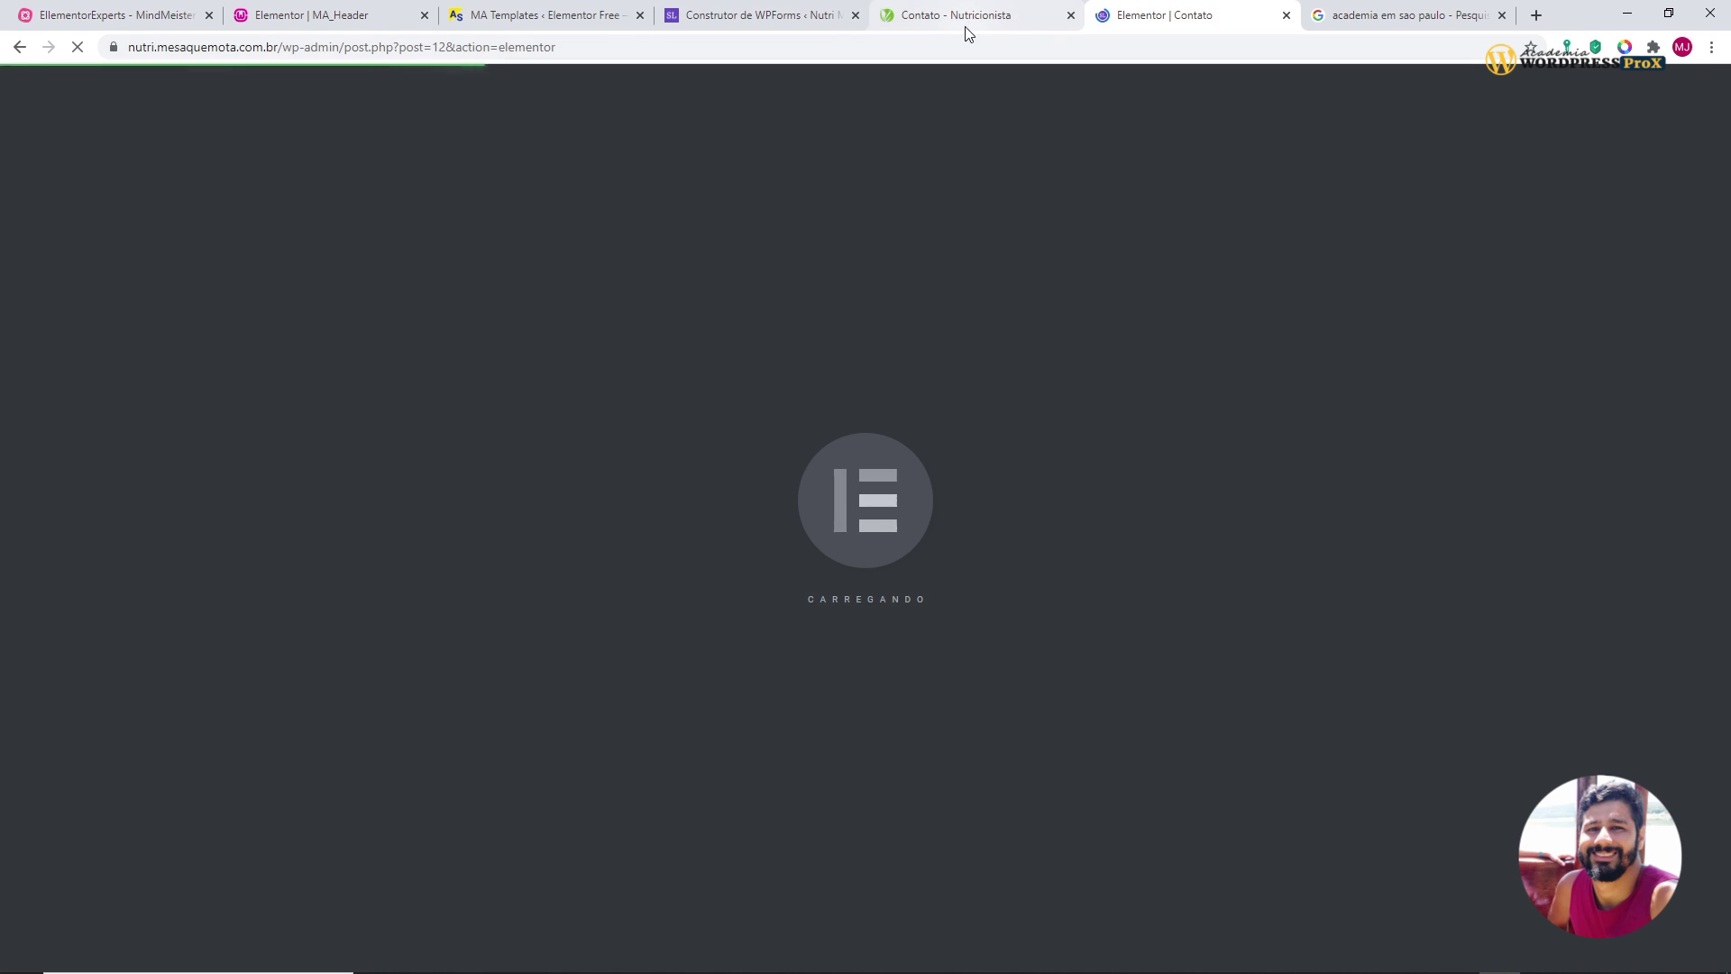
{"action": "left_click_drag", "start_coordinate": [785, 18], "coordinate": [992, 18]}
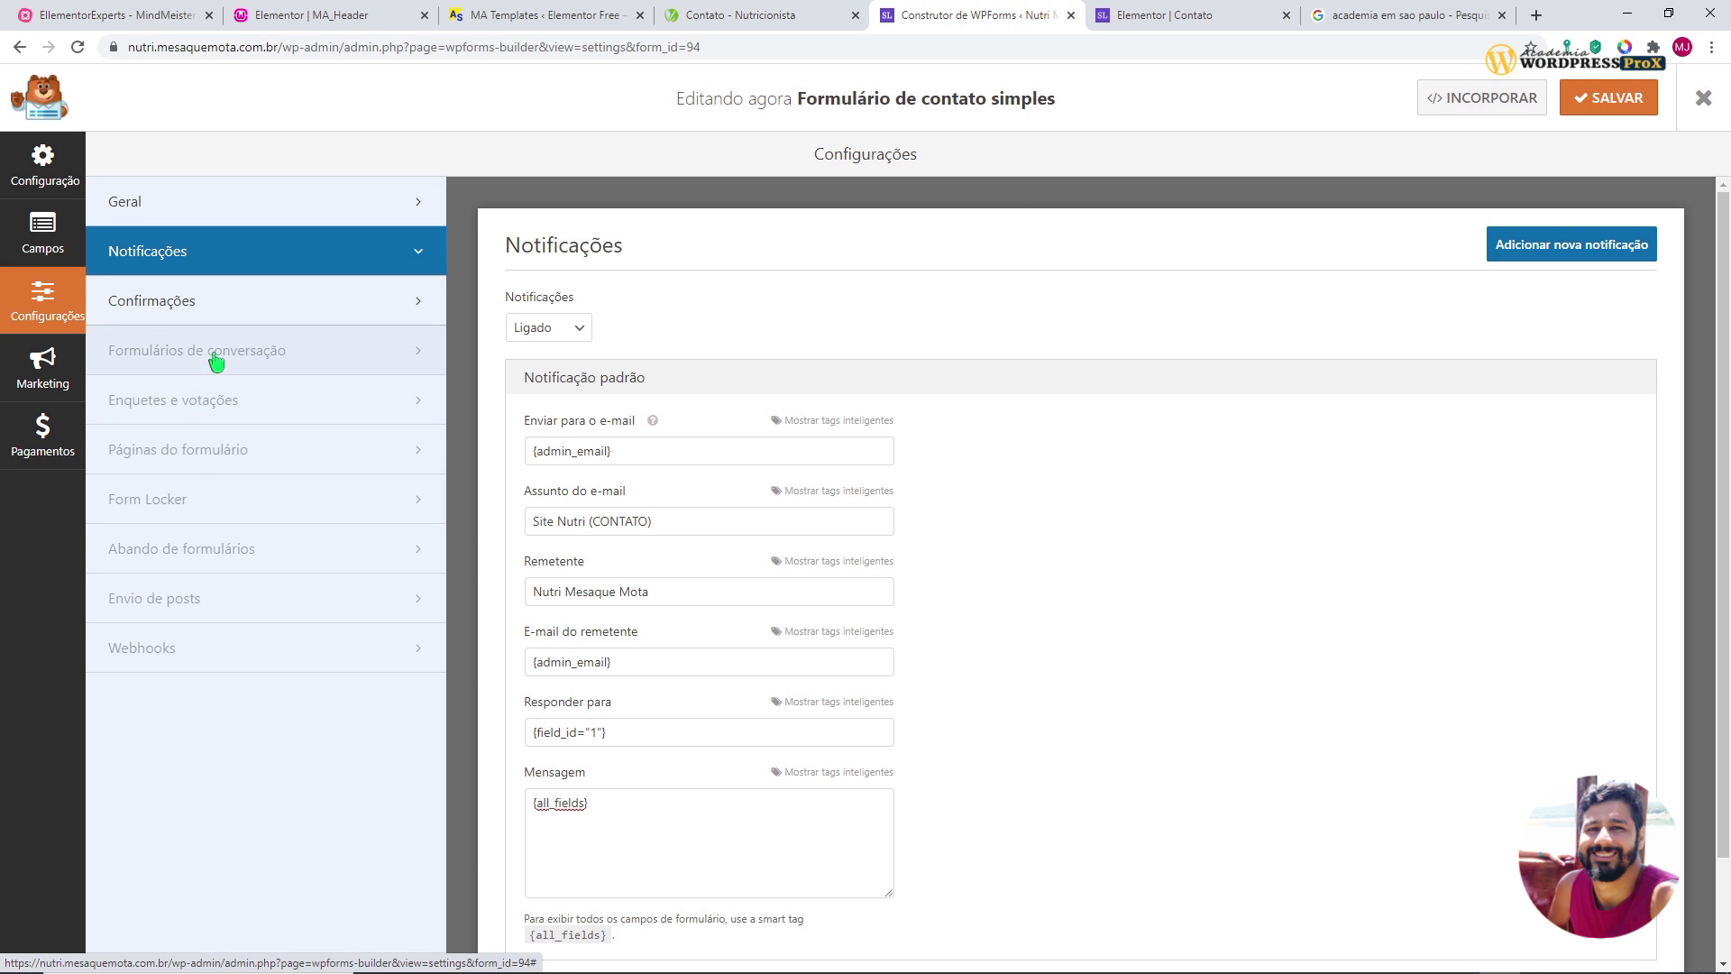
- Shorten the form's submit button text to "Enviar" in WPForms, save the form and reload the Contato page in Elementor
{"action": "left_click", "coordinate": [42, 233]}
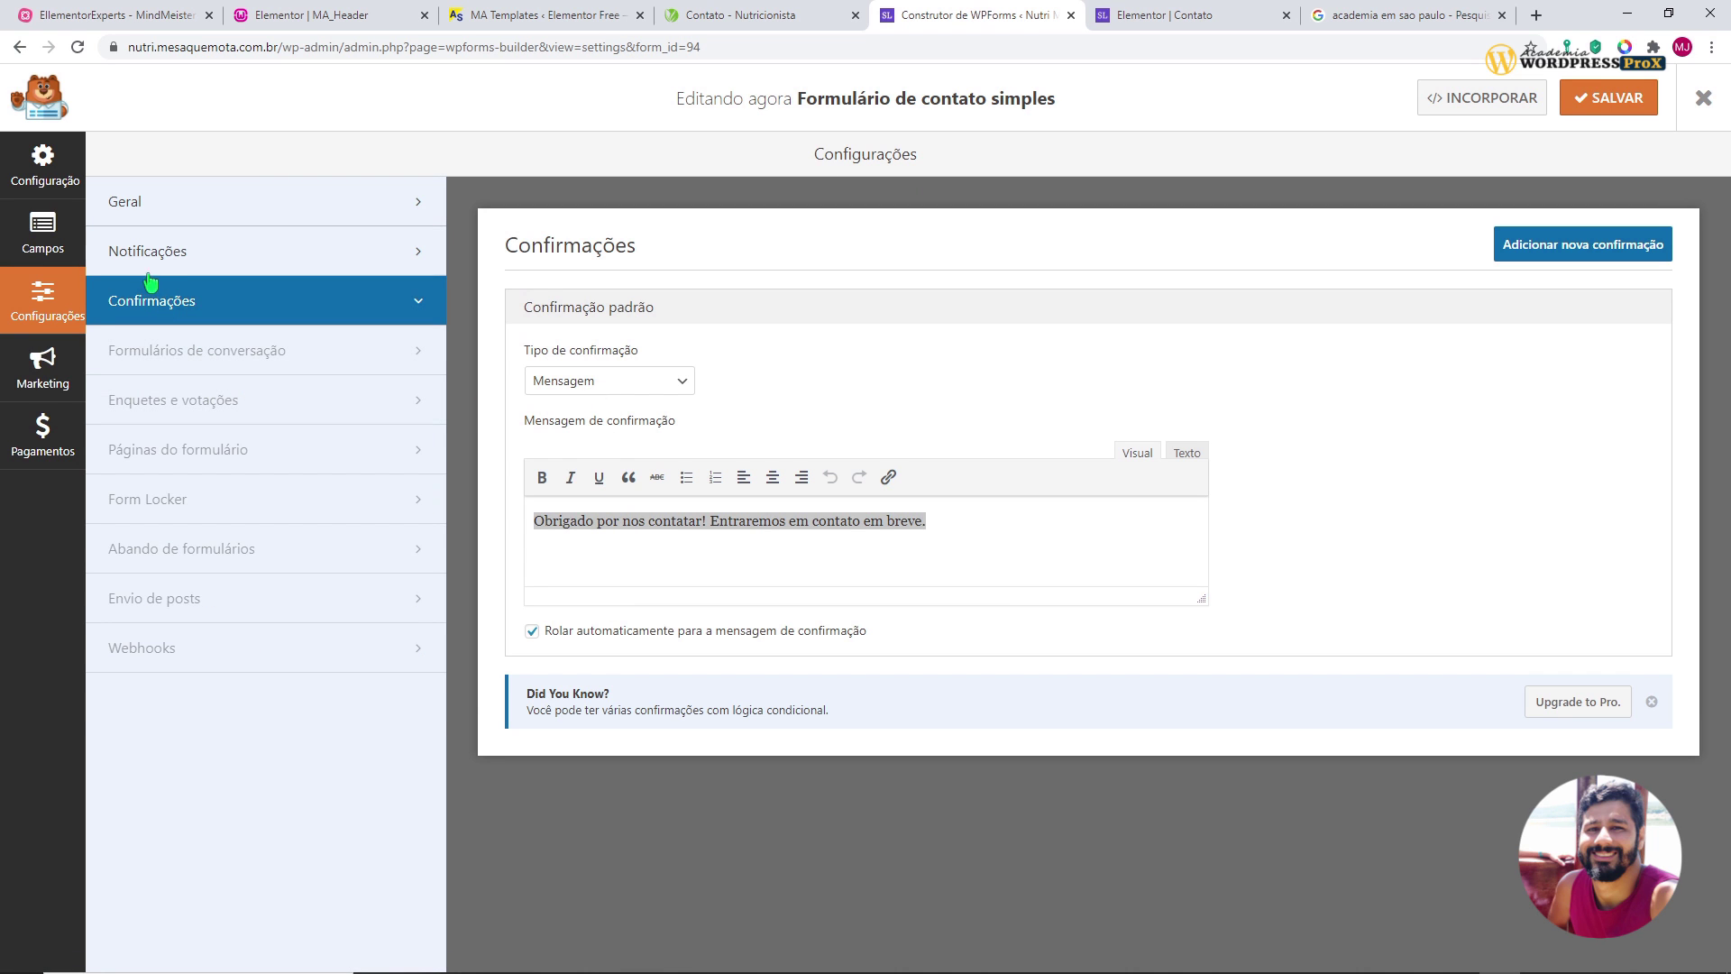
{"action": "left_click", "coordinate": [168, 215]}
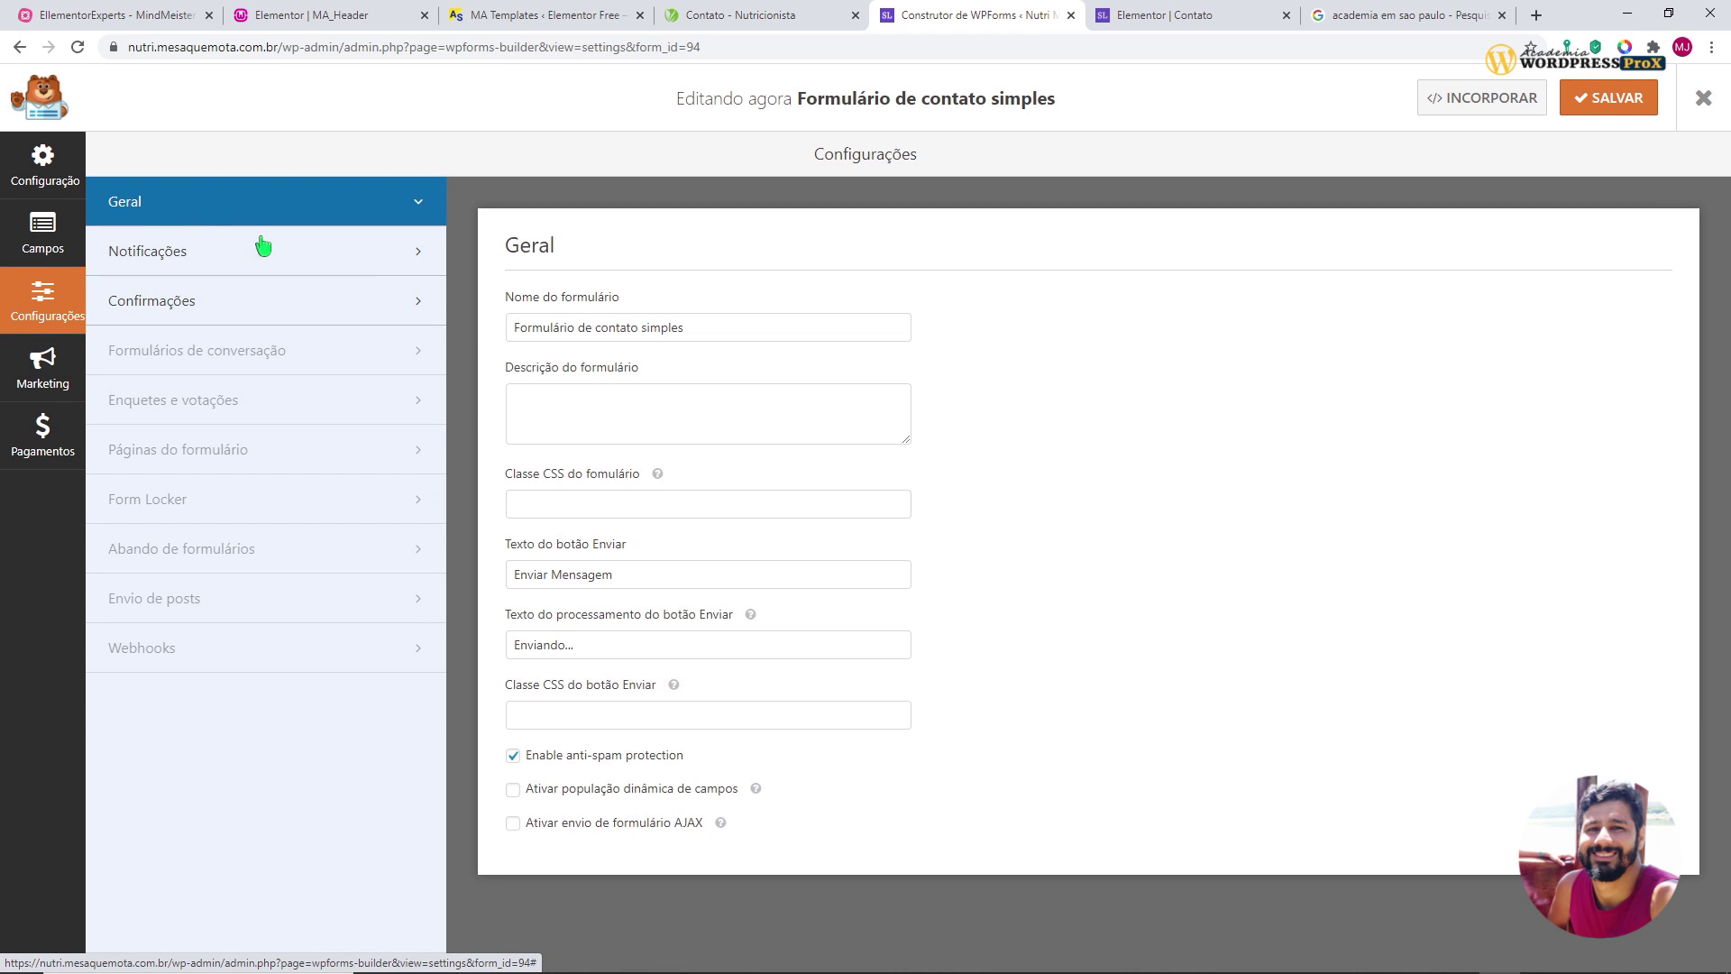
{"action": "left_click", "coordinate": [563, 574]}
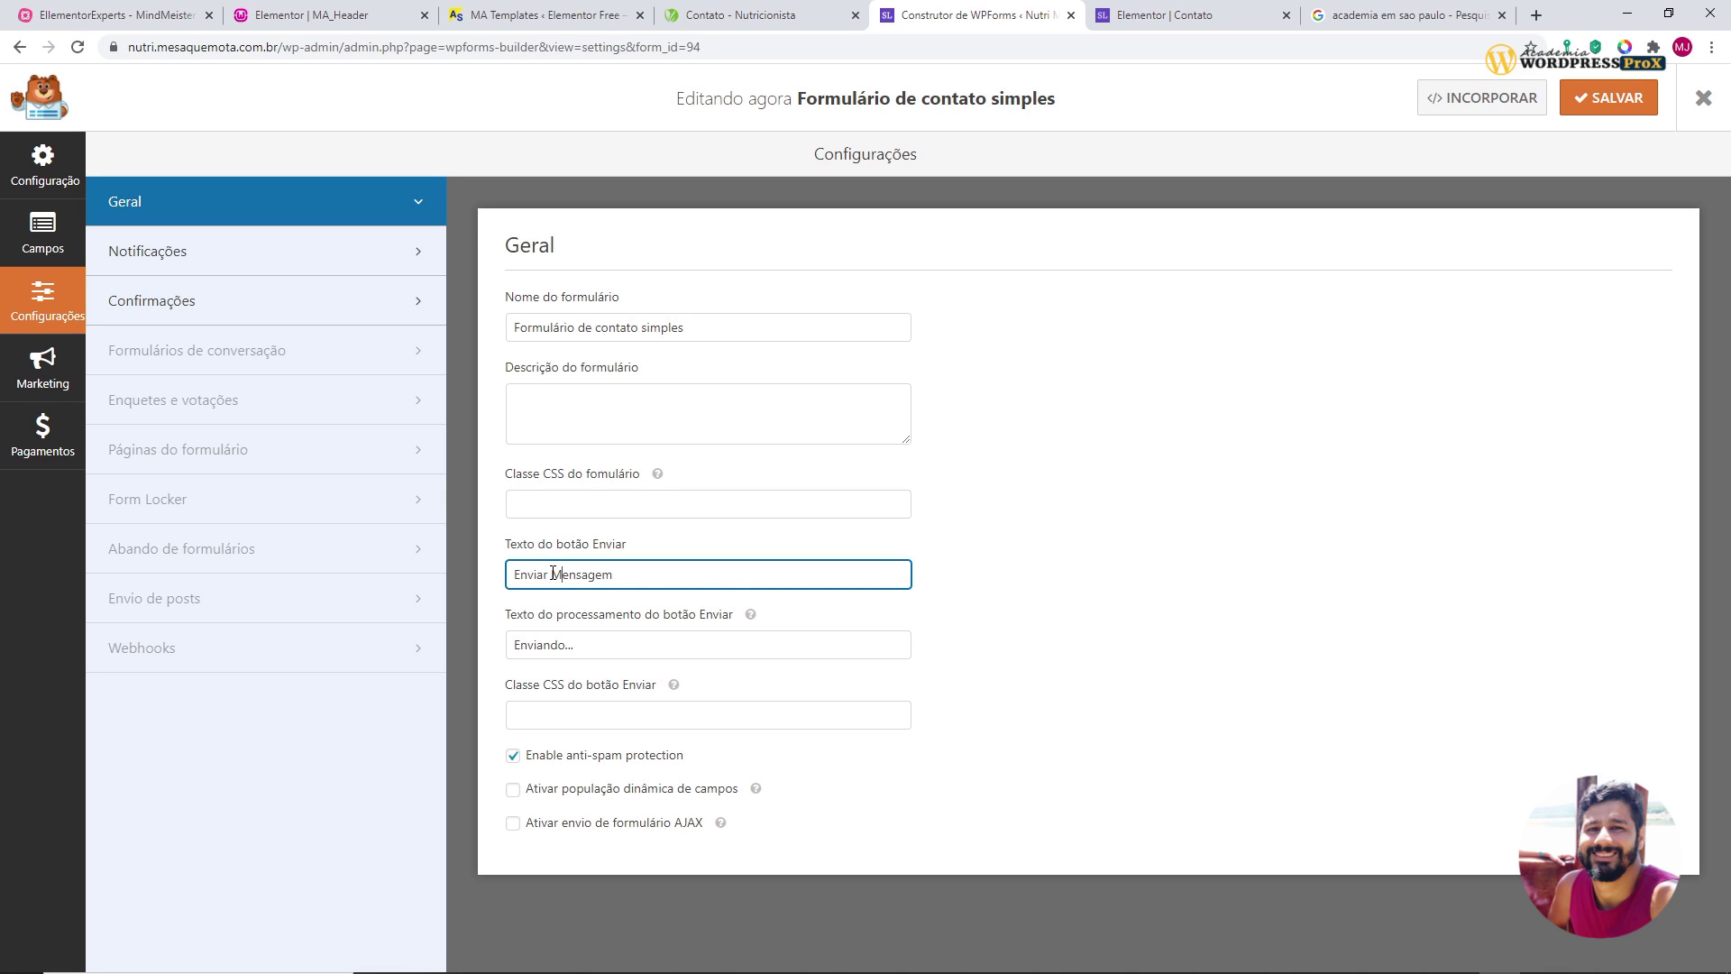
{"action": "left_click_drag", "start_coordinate": [553, 574], "coordinate": [739, 581]}
{"action": "type", "text": "Afo"}
{"action": "left_click", "coordinate": [1609, 99]}
{"action": "key", "text": "ctrl+Tab"}
{"action": "key", "text": "F5"}
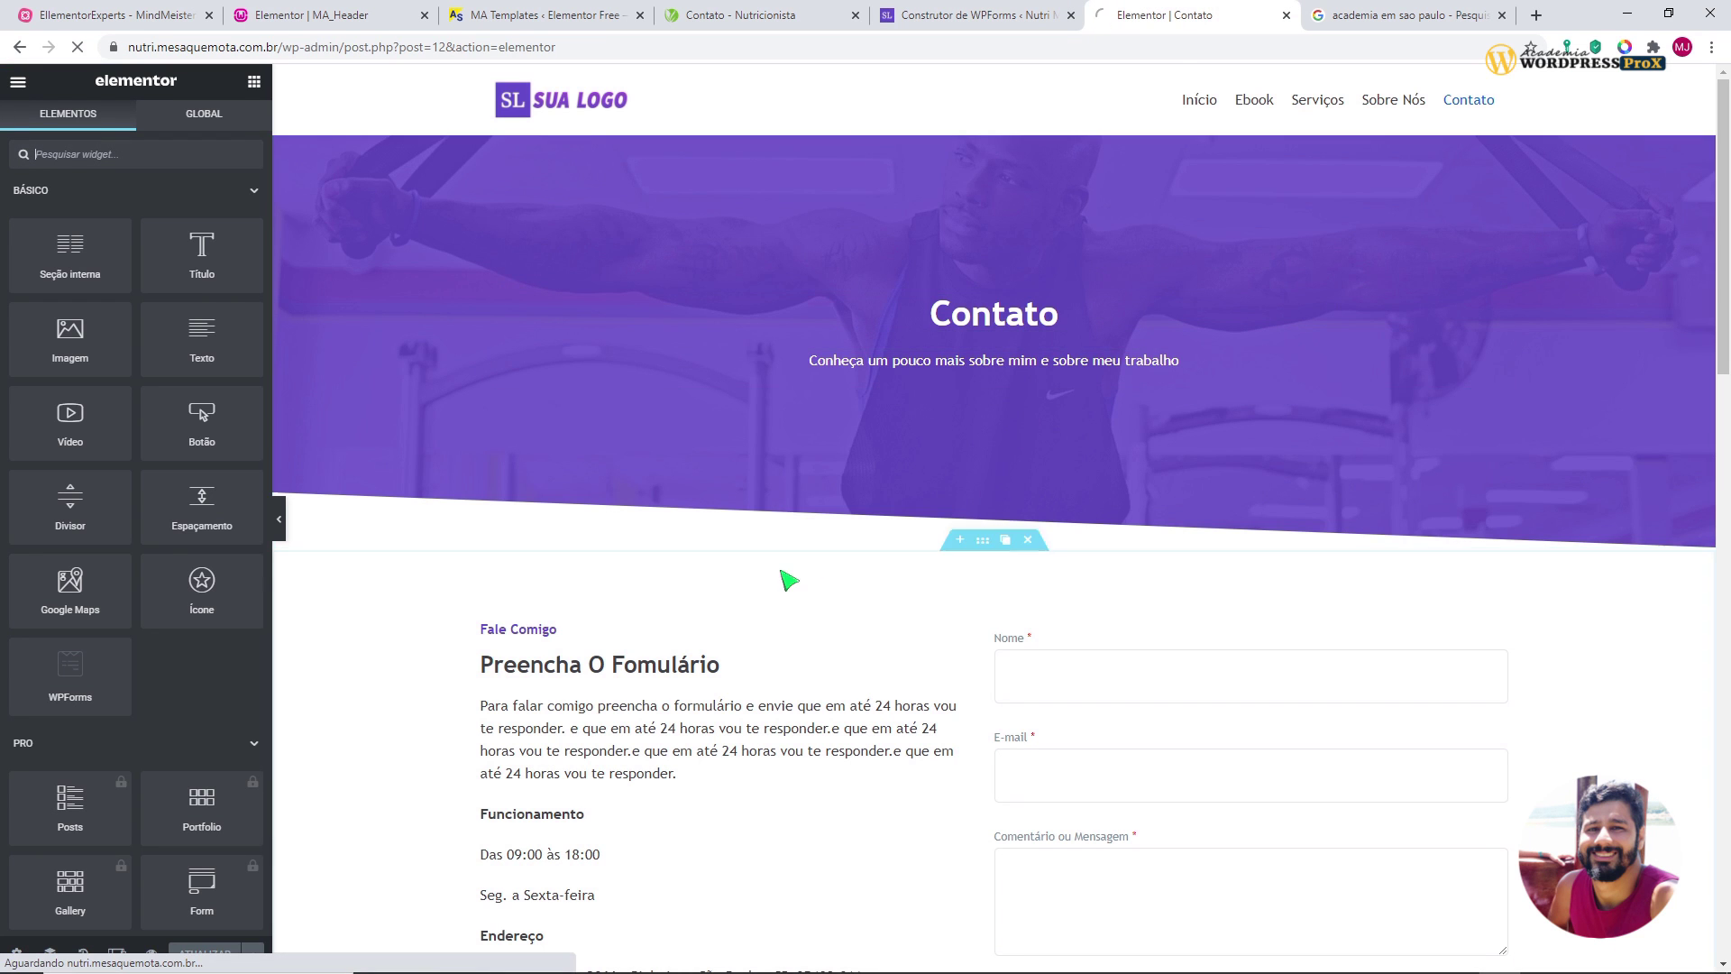
- Try right and centre alignment on the contact form's submit button and leave it left-aligned
{"action": "scroll", "coordinate": [927, 529], "scroll_direction": "down", "scroll_amount": 6}
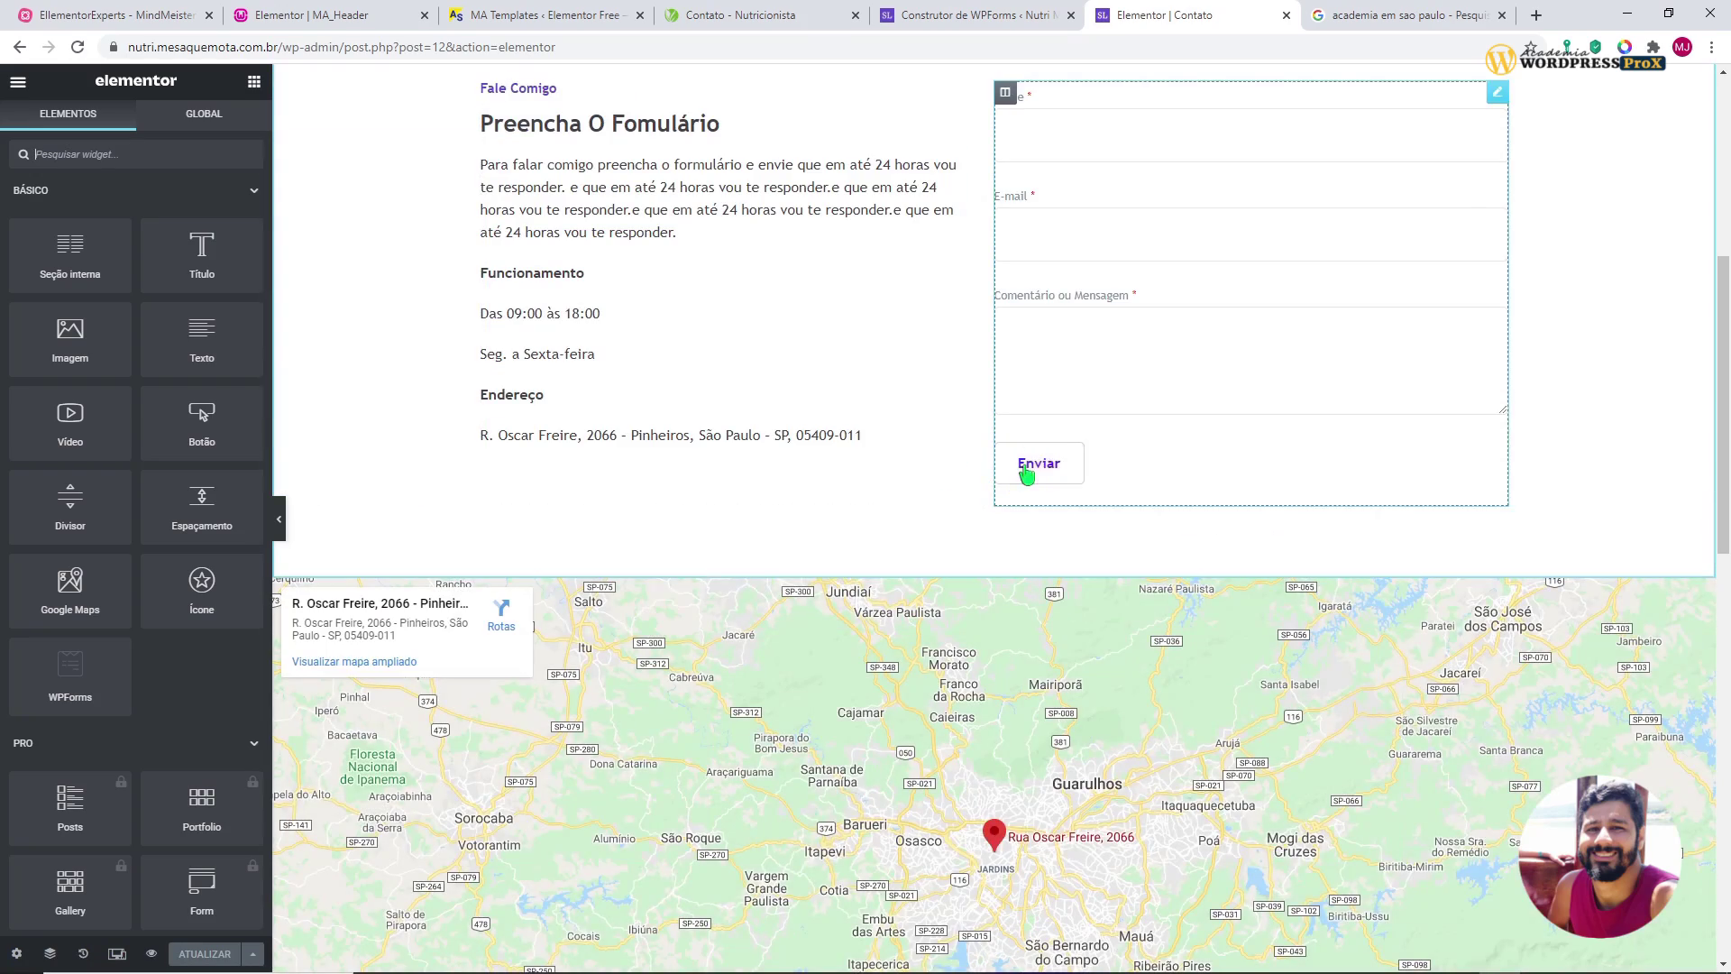
{"action": "scroll", "coordinate": [905, 625], "scroll_direction": "down", "scroll_amount": 5}
{"action": "scroll", "coordinate": [905, 625], "scroll_direction": "down", "scroll_amount": 4}
{"action": "scroll", "coordinate": [893, 659], "scroll_direction": "up", "scroll_amount": 15}
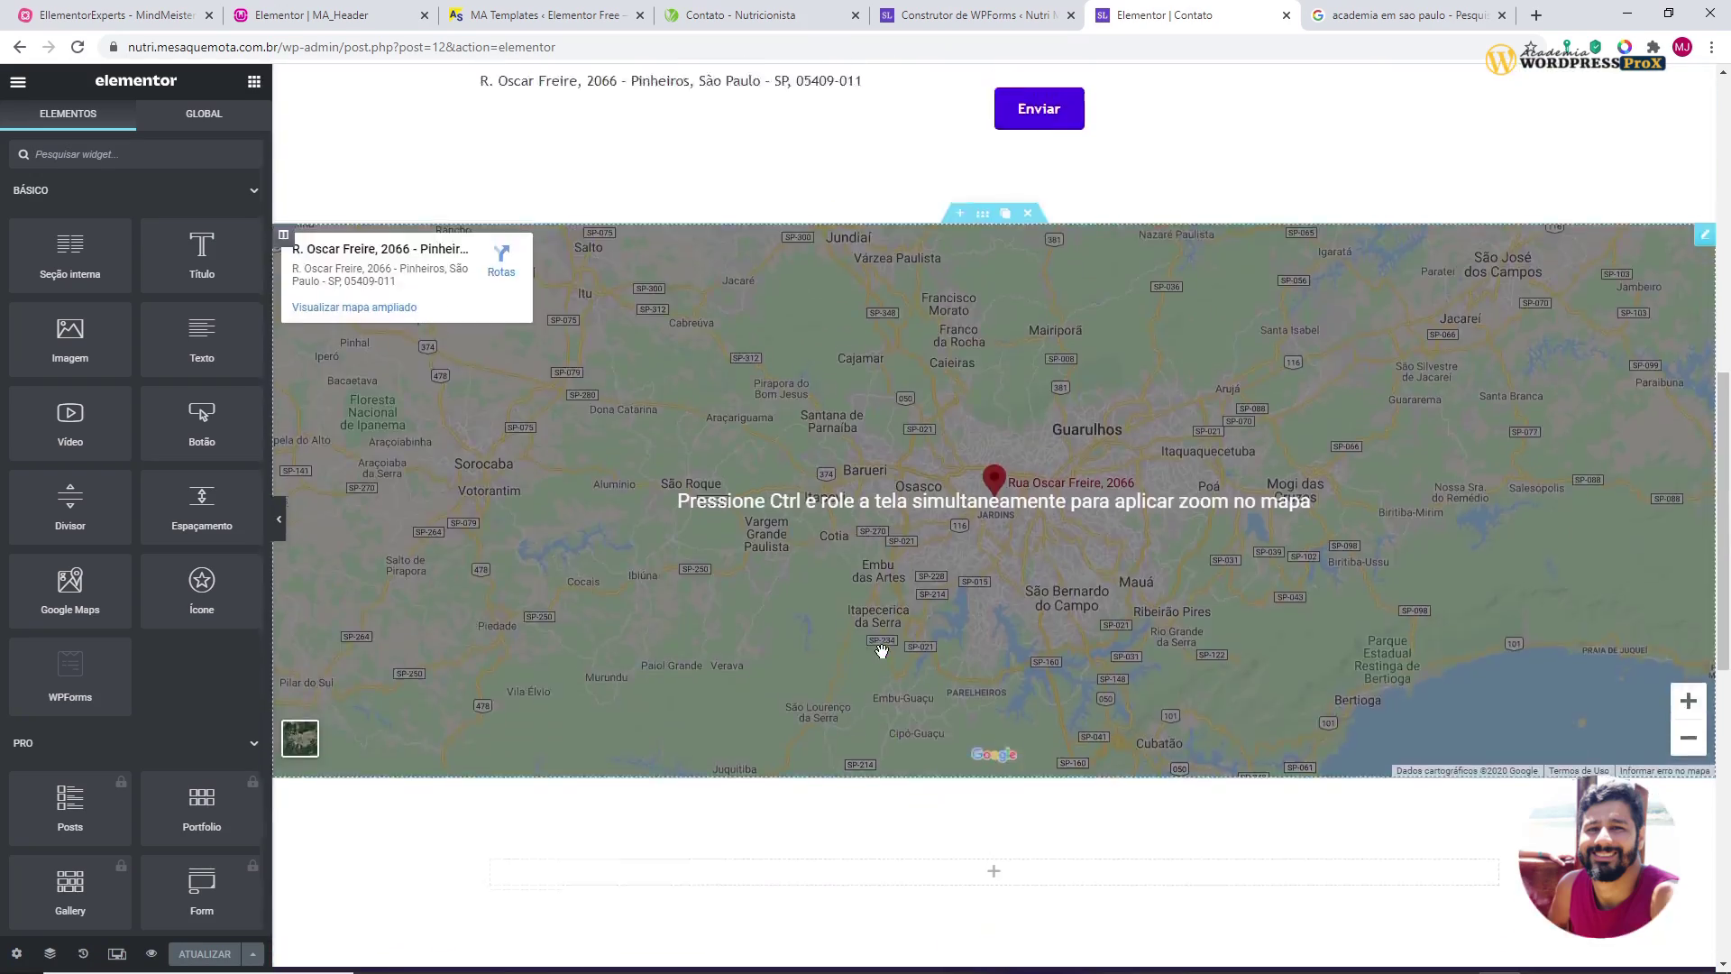
{"action": "scroll", "coordinate": [895, 658], "scroll_direction": "down", "scroll_amount": 3}
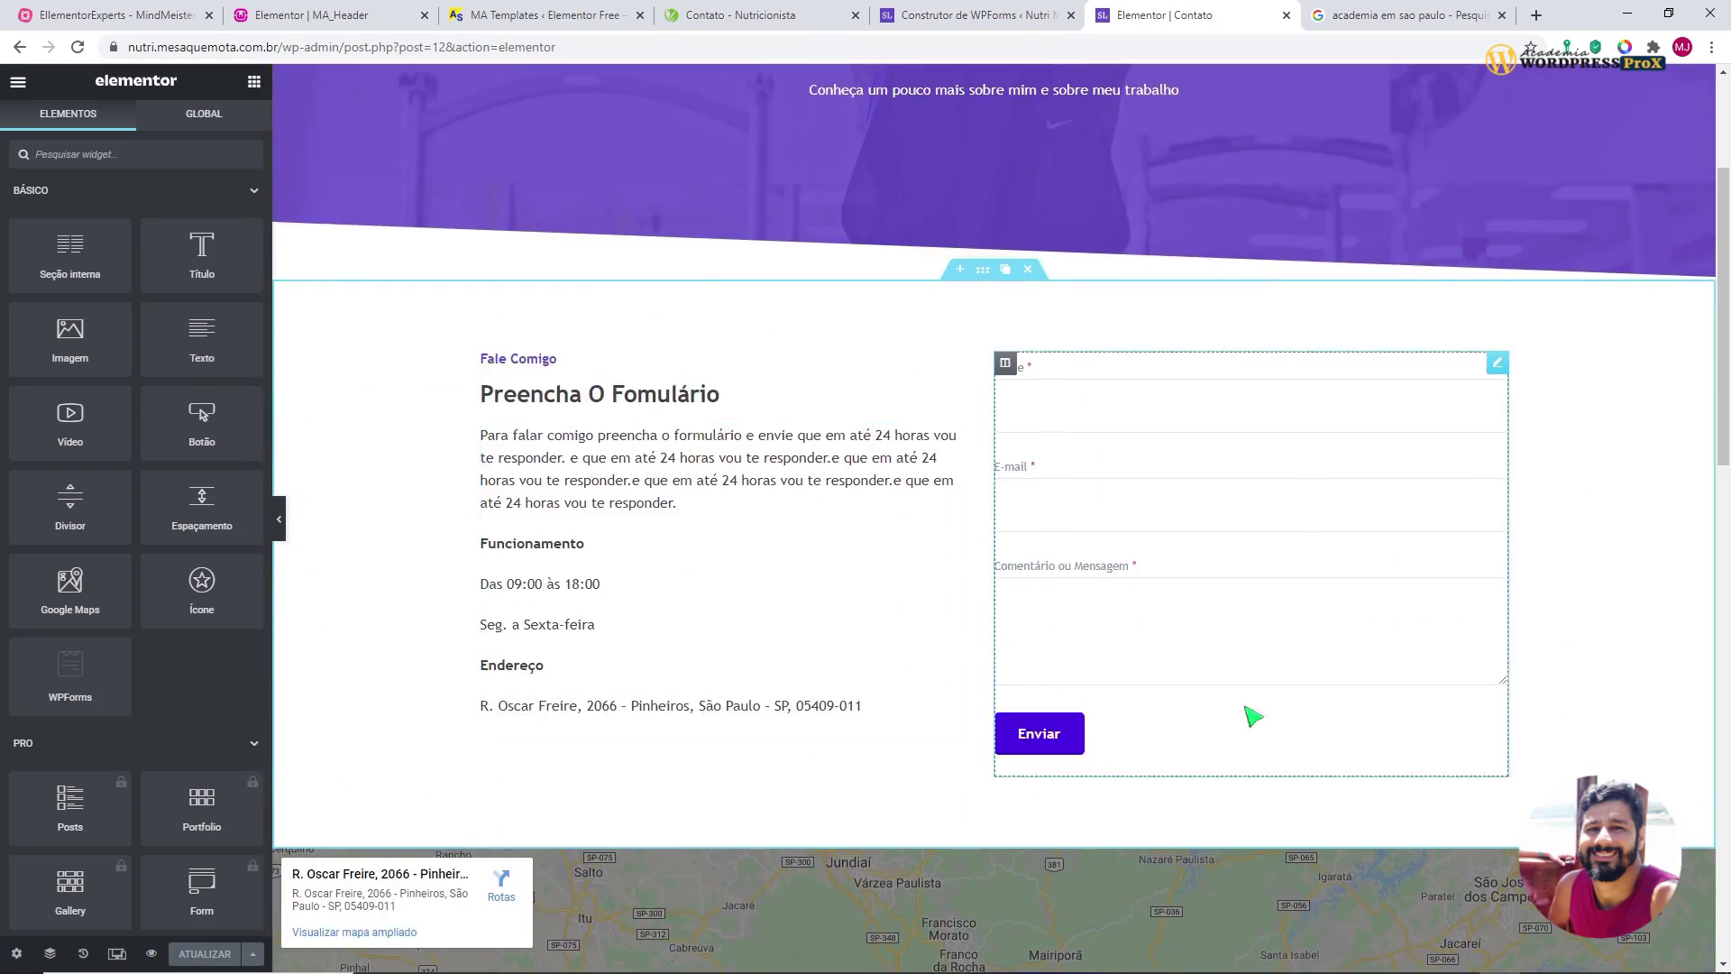
{"action": "left_click", "coordinate": [1199, 599]}
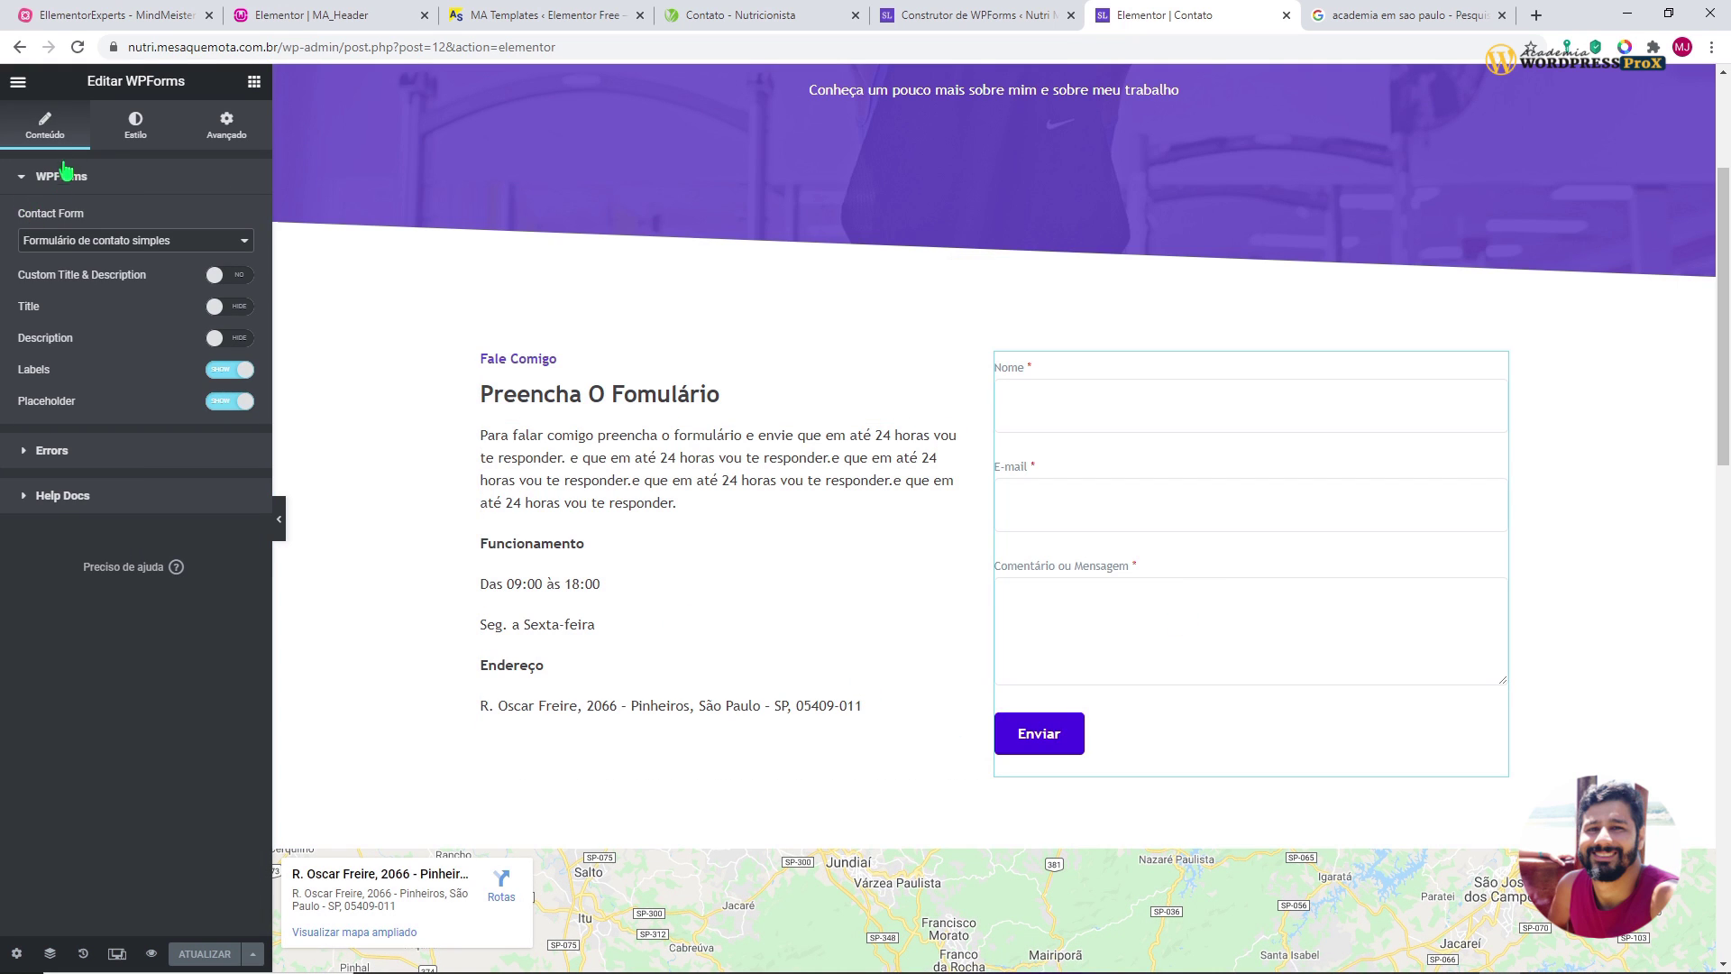
{"action": "left_click", "coordinate": [135, 122]}
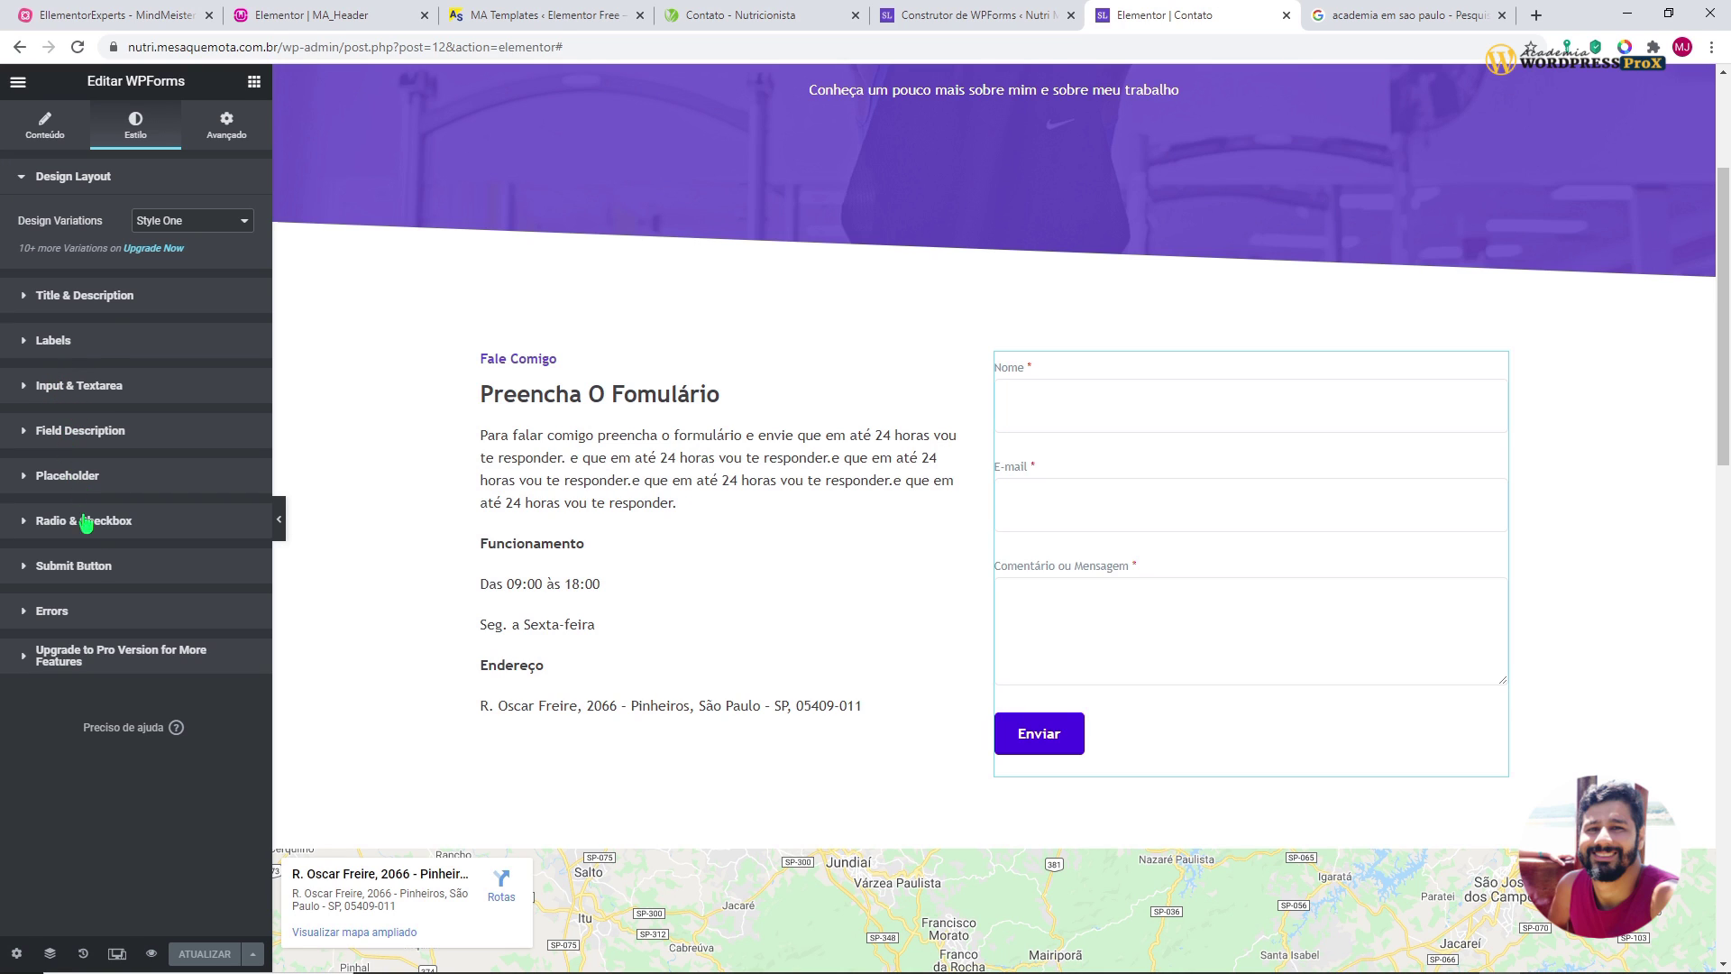
{"action": "left_click", "coordinate": [97, 567]}
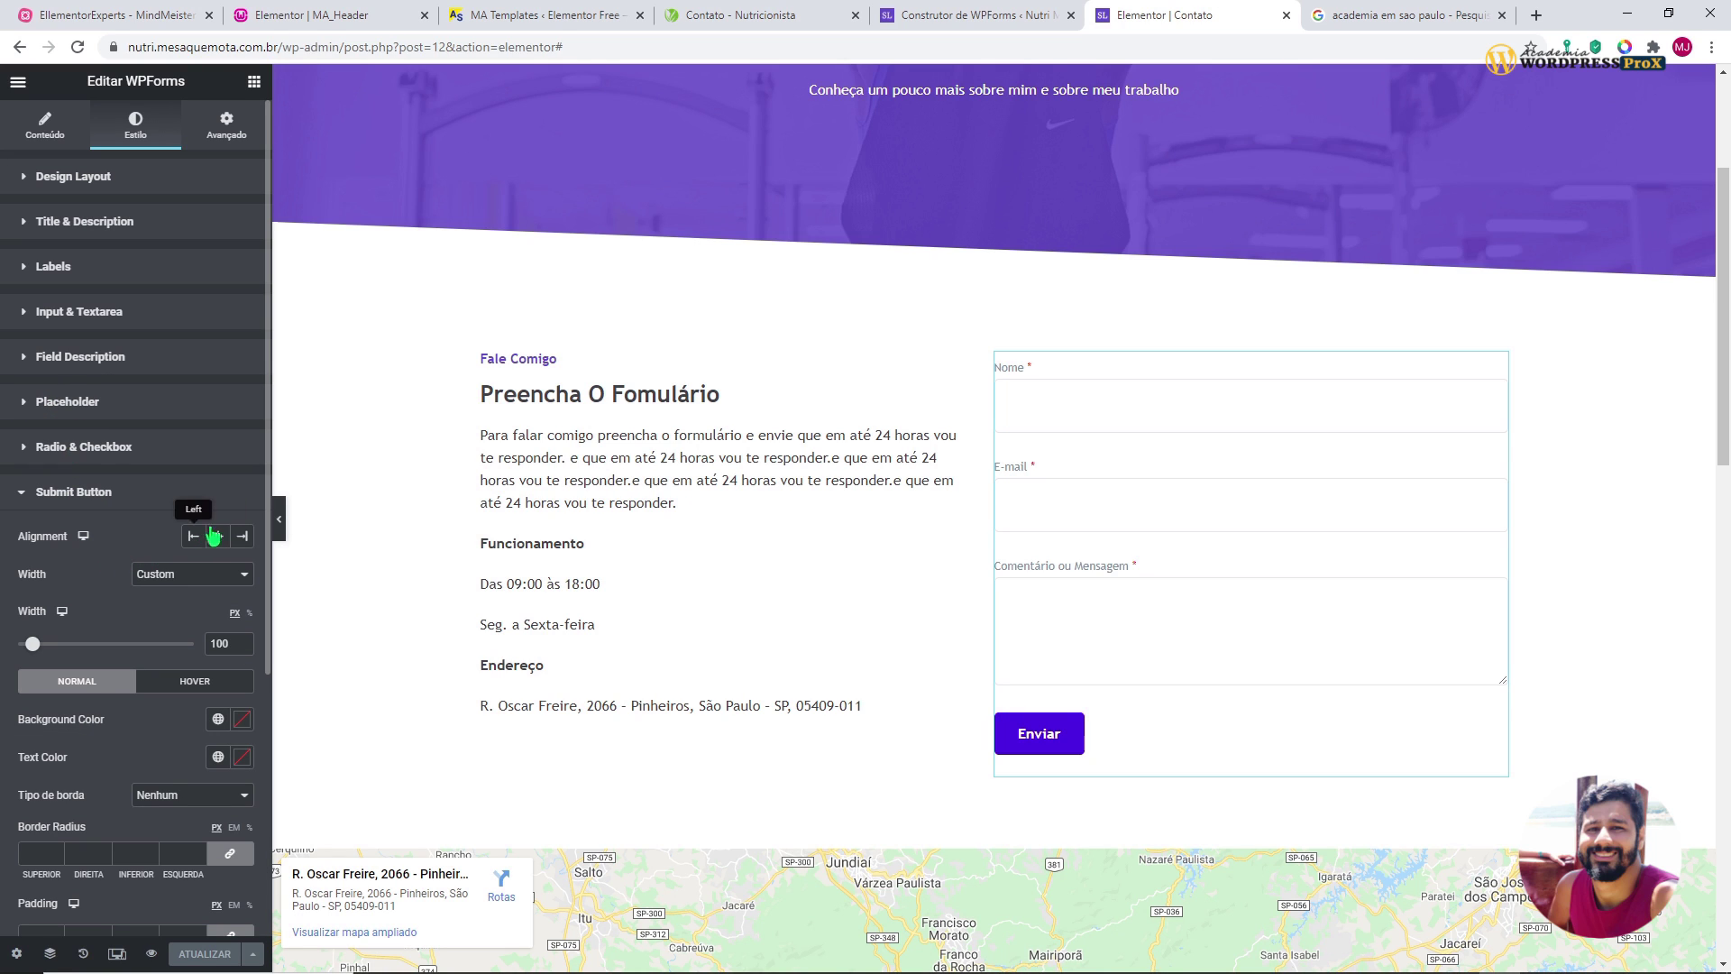
{"action": "left_click", "coordinate": [242, 535]}
{"action": "left_click", "coordinate": [220, 541]}
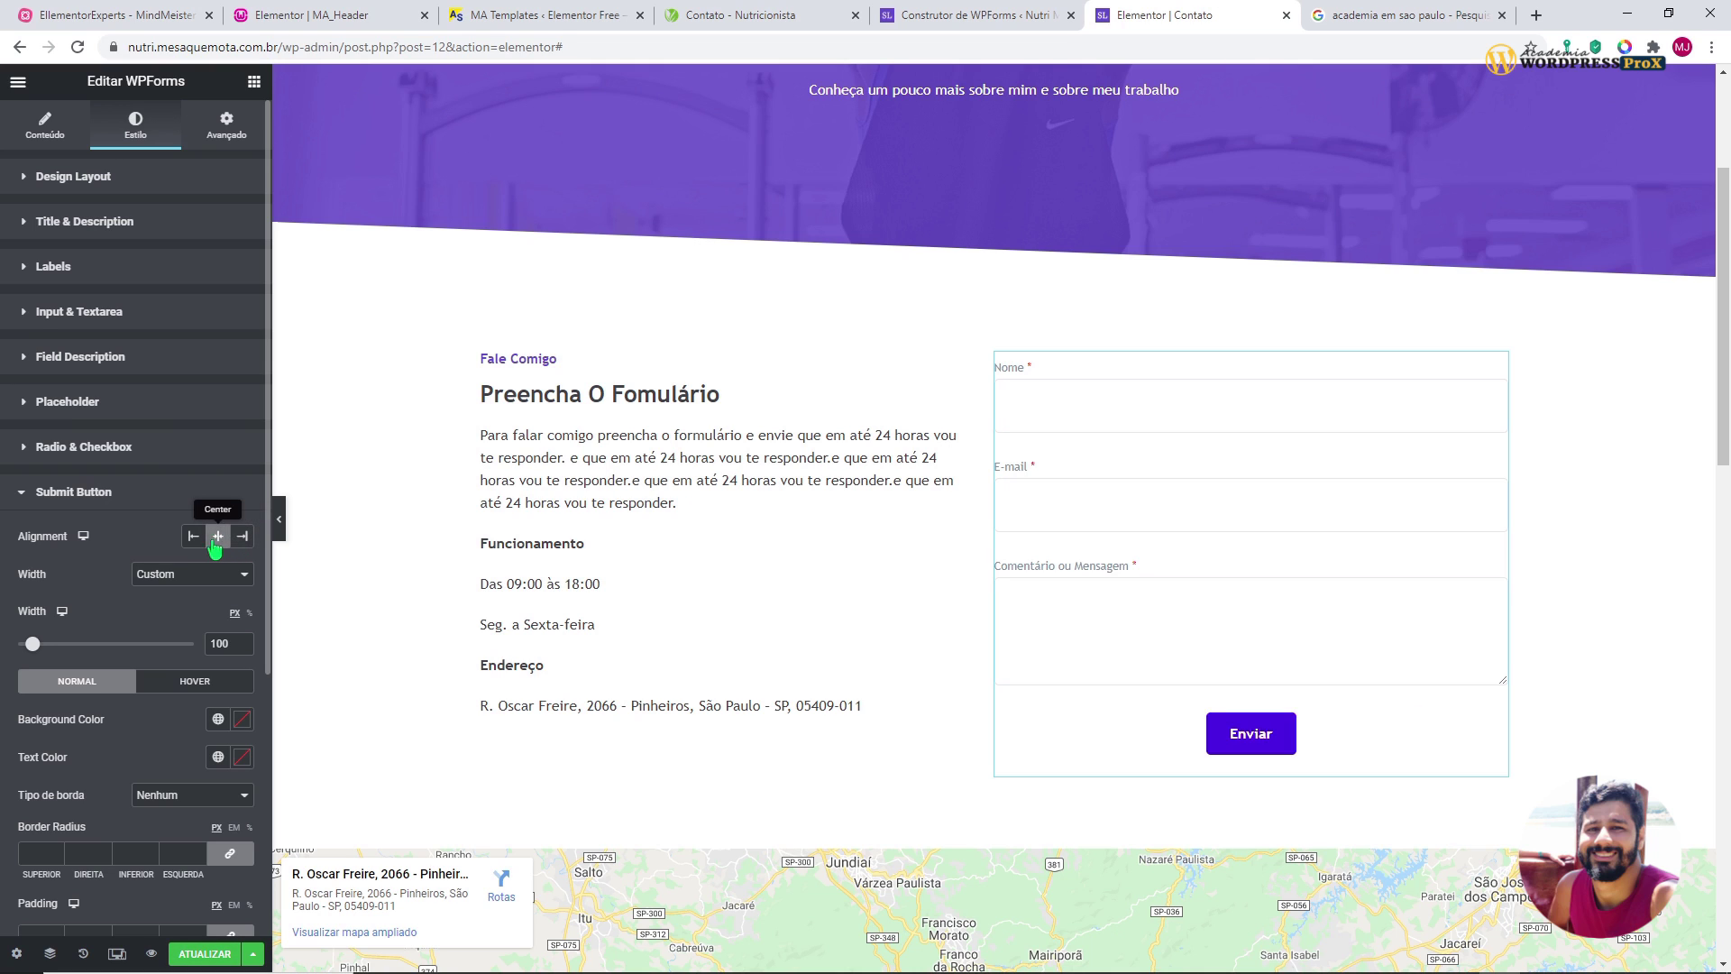
{"action": "left_click", "coordinate": [193, 538]}
- Try the Full Width option on the contact form's submit button and return its width to Custom
{"action": "left_click", "coordinate": [171, 582]}
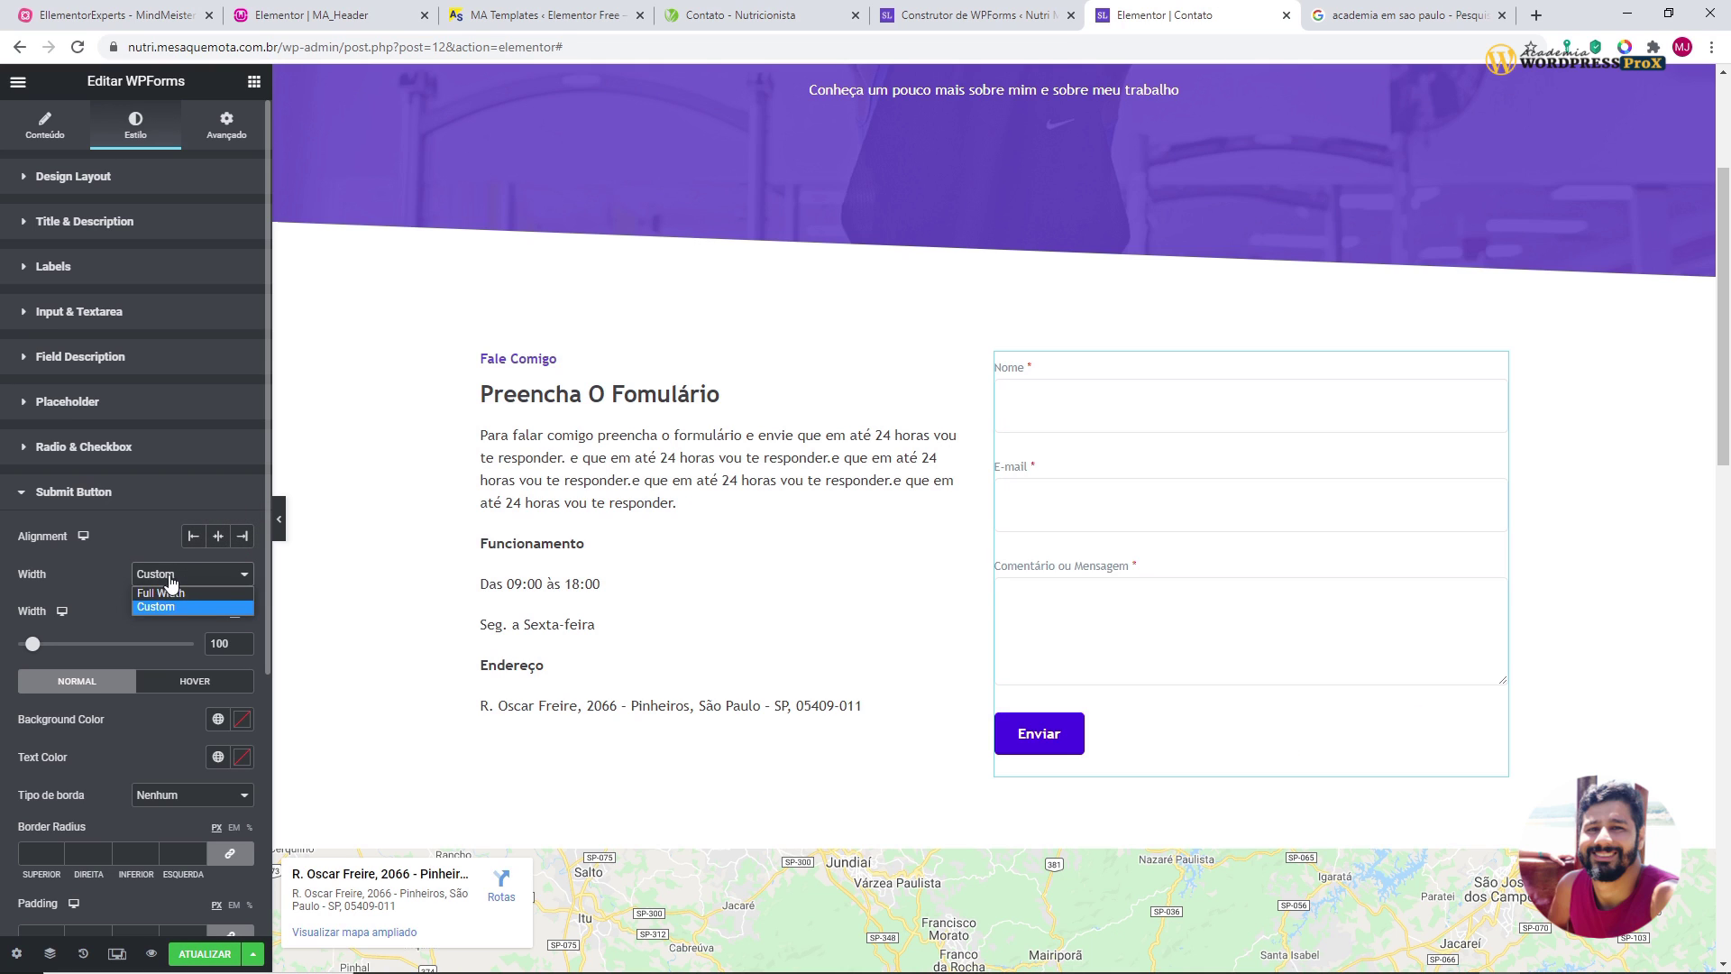
{"action": "left_click", "coordinate": [183, 602]}
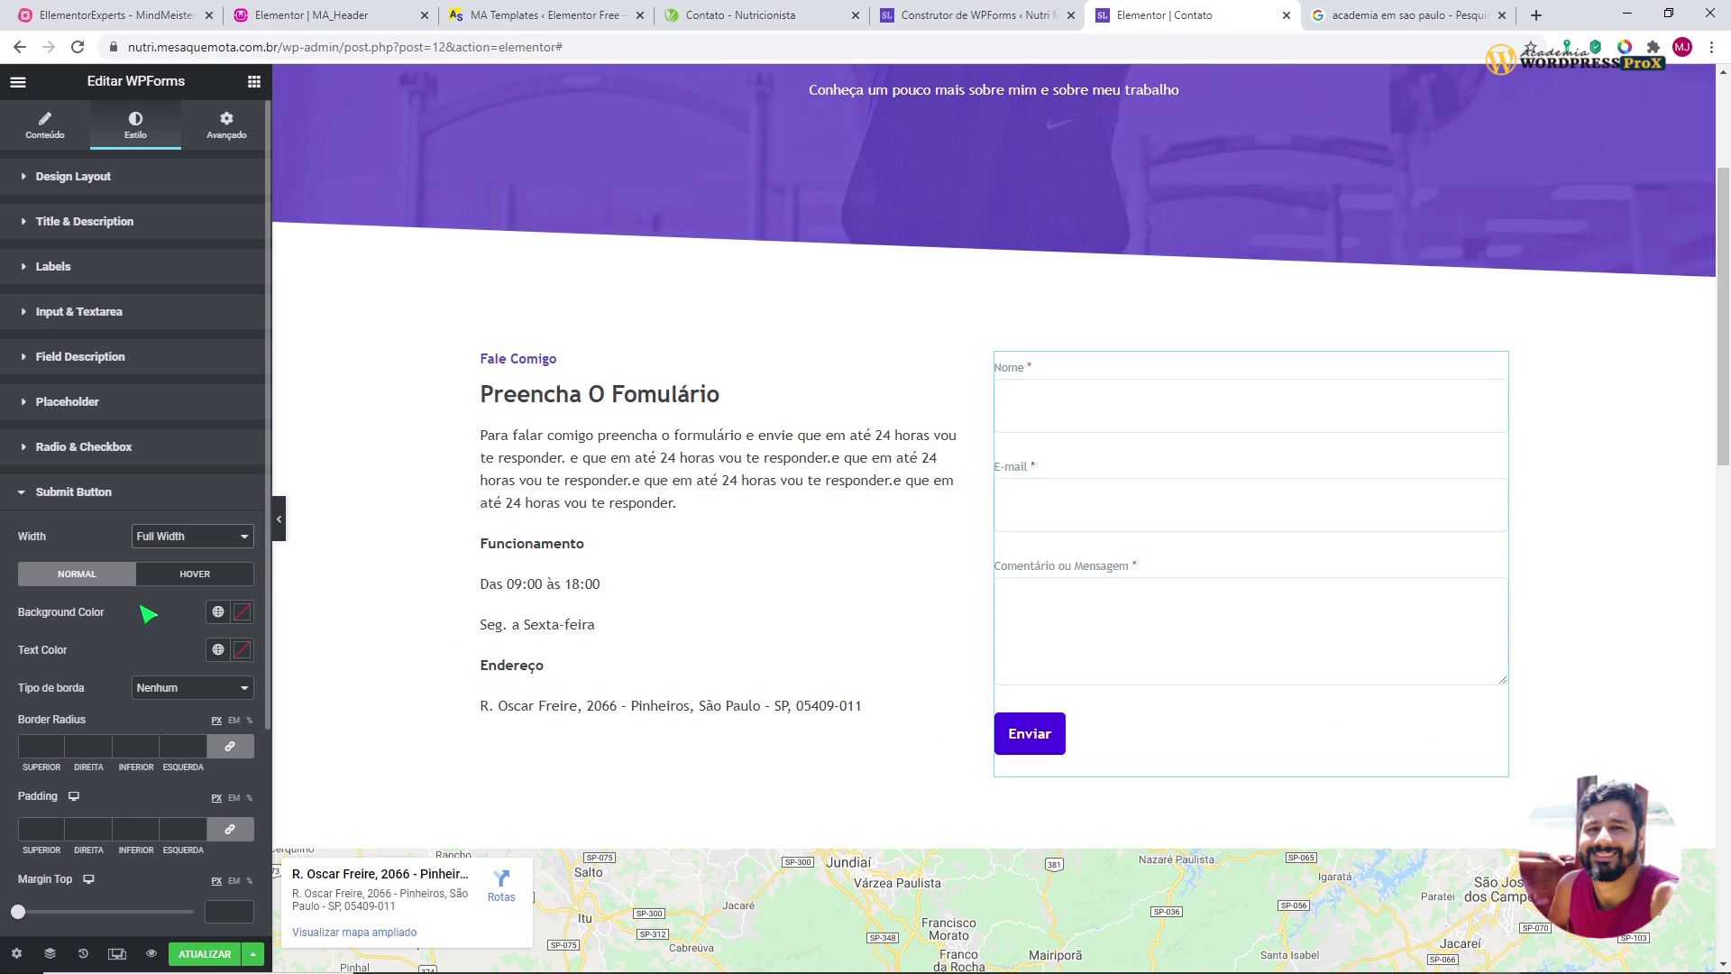
{"action": "left_click", "coordinate": [177, 541]}
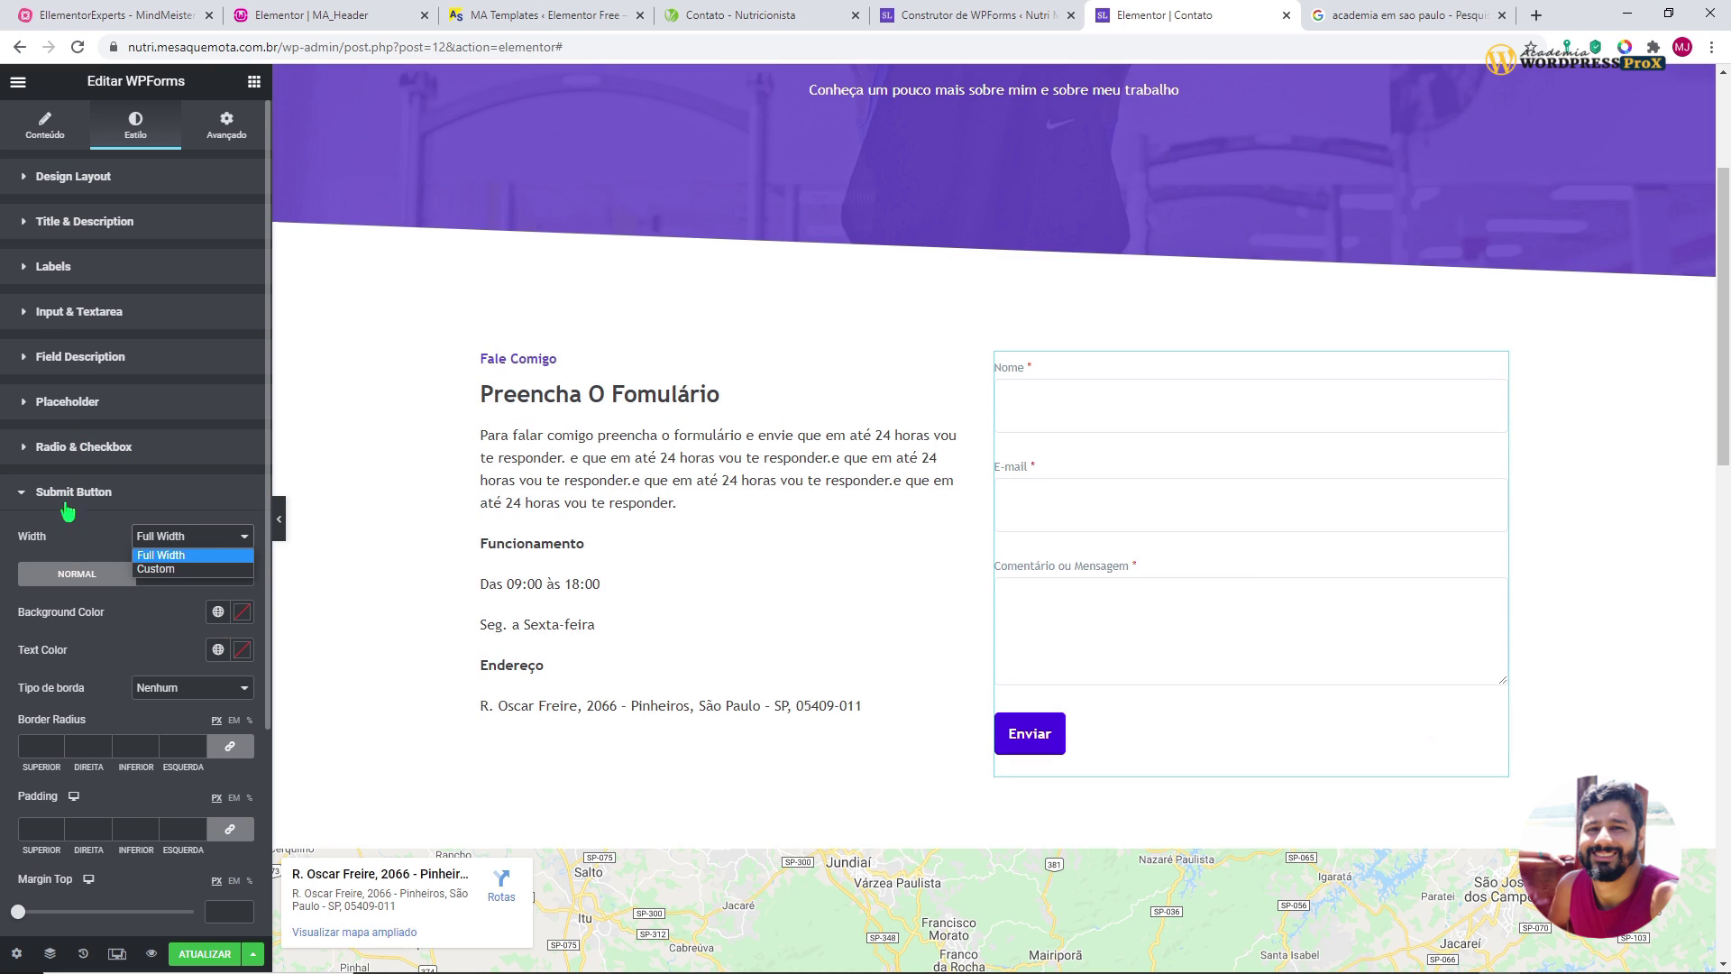
{"action": "left_click", "coordinate": [112, 562]}
{"action": "left_click", "coordinate": [171, 541]}
{"action": "left_click", "coordinate": [165, 570]}
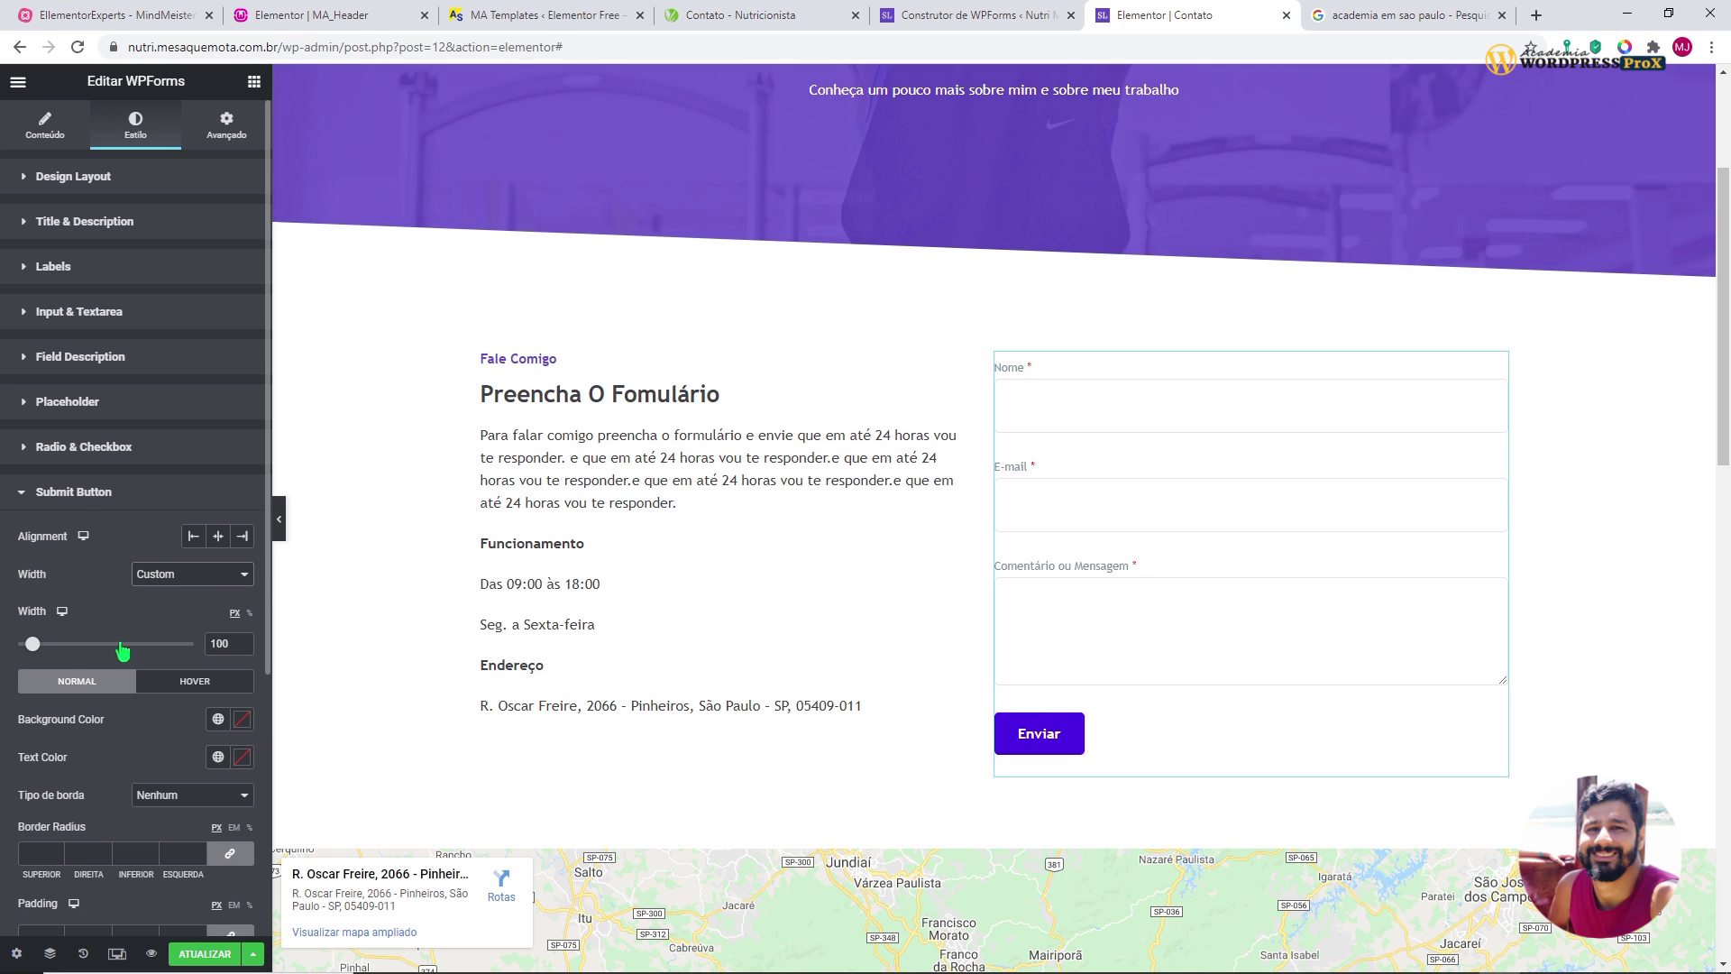
- Set the submit button's custom width to 50% of the form
{"action": "left_click_drag", "start_coordinate": [32, 644], "coordinate": [44, 643]}
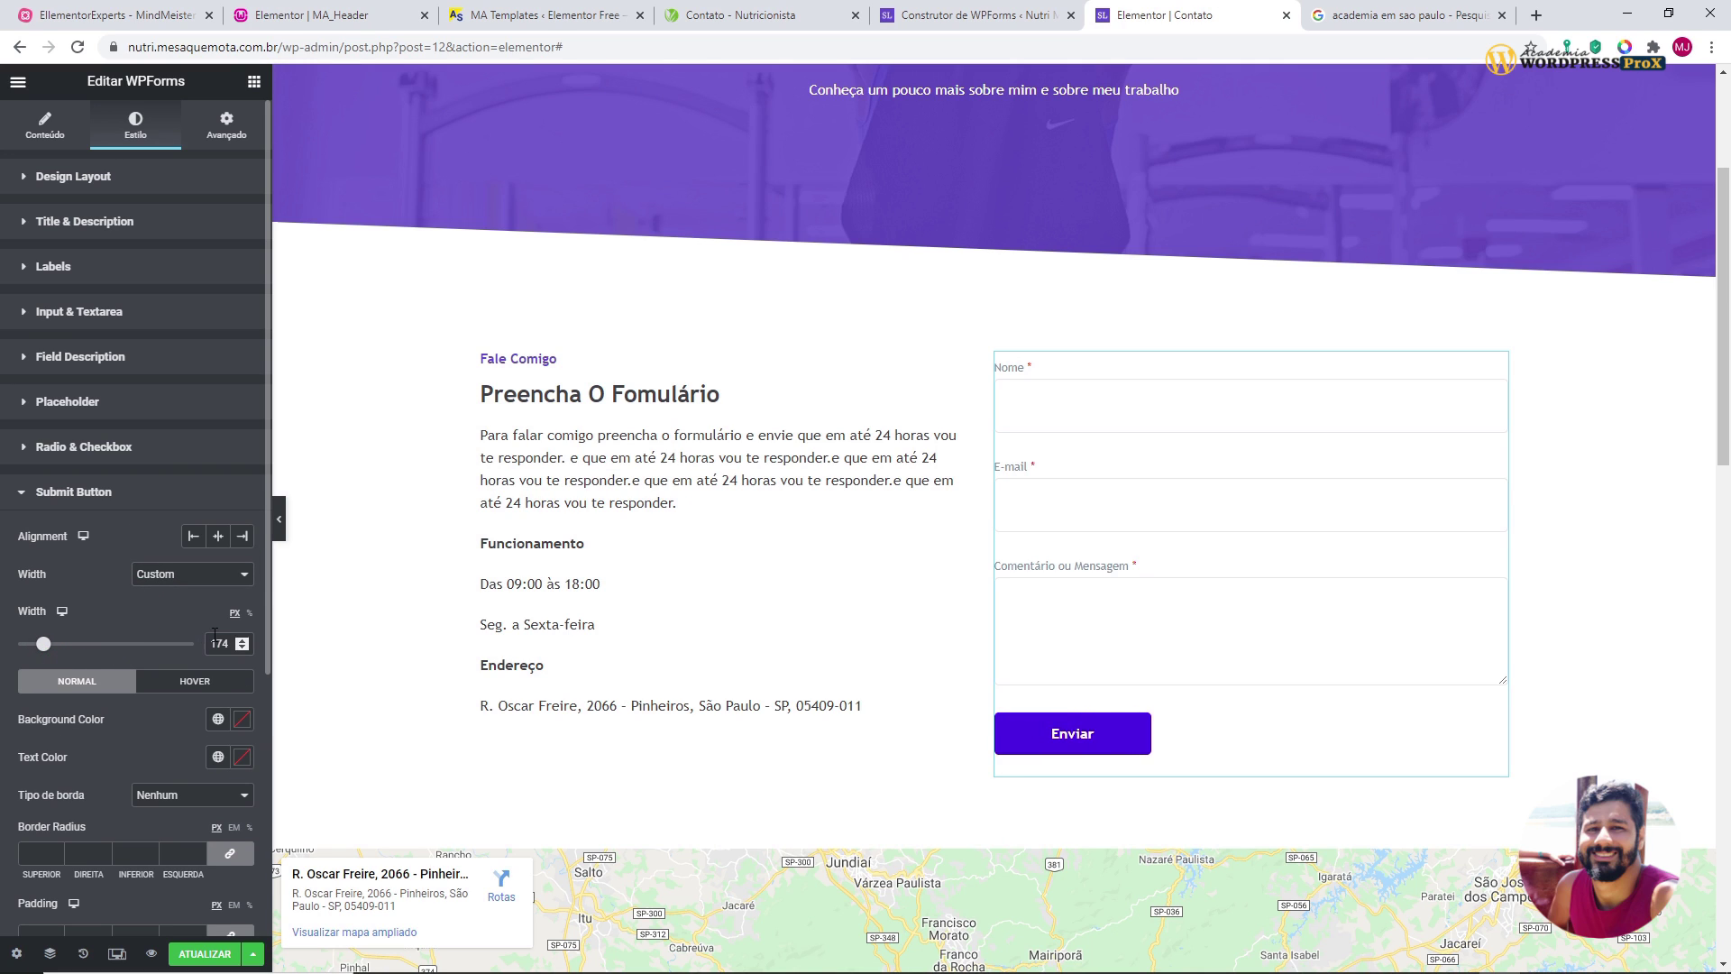
{"action": "left_click", "coordinate": [249, 613]}
{"action": "left_click_drag", "start_coordinate": [229, 644], "coordinate": [195, 646]}
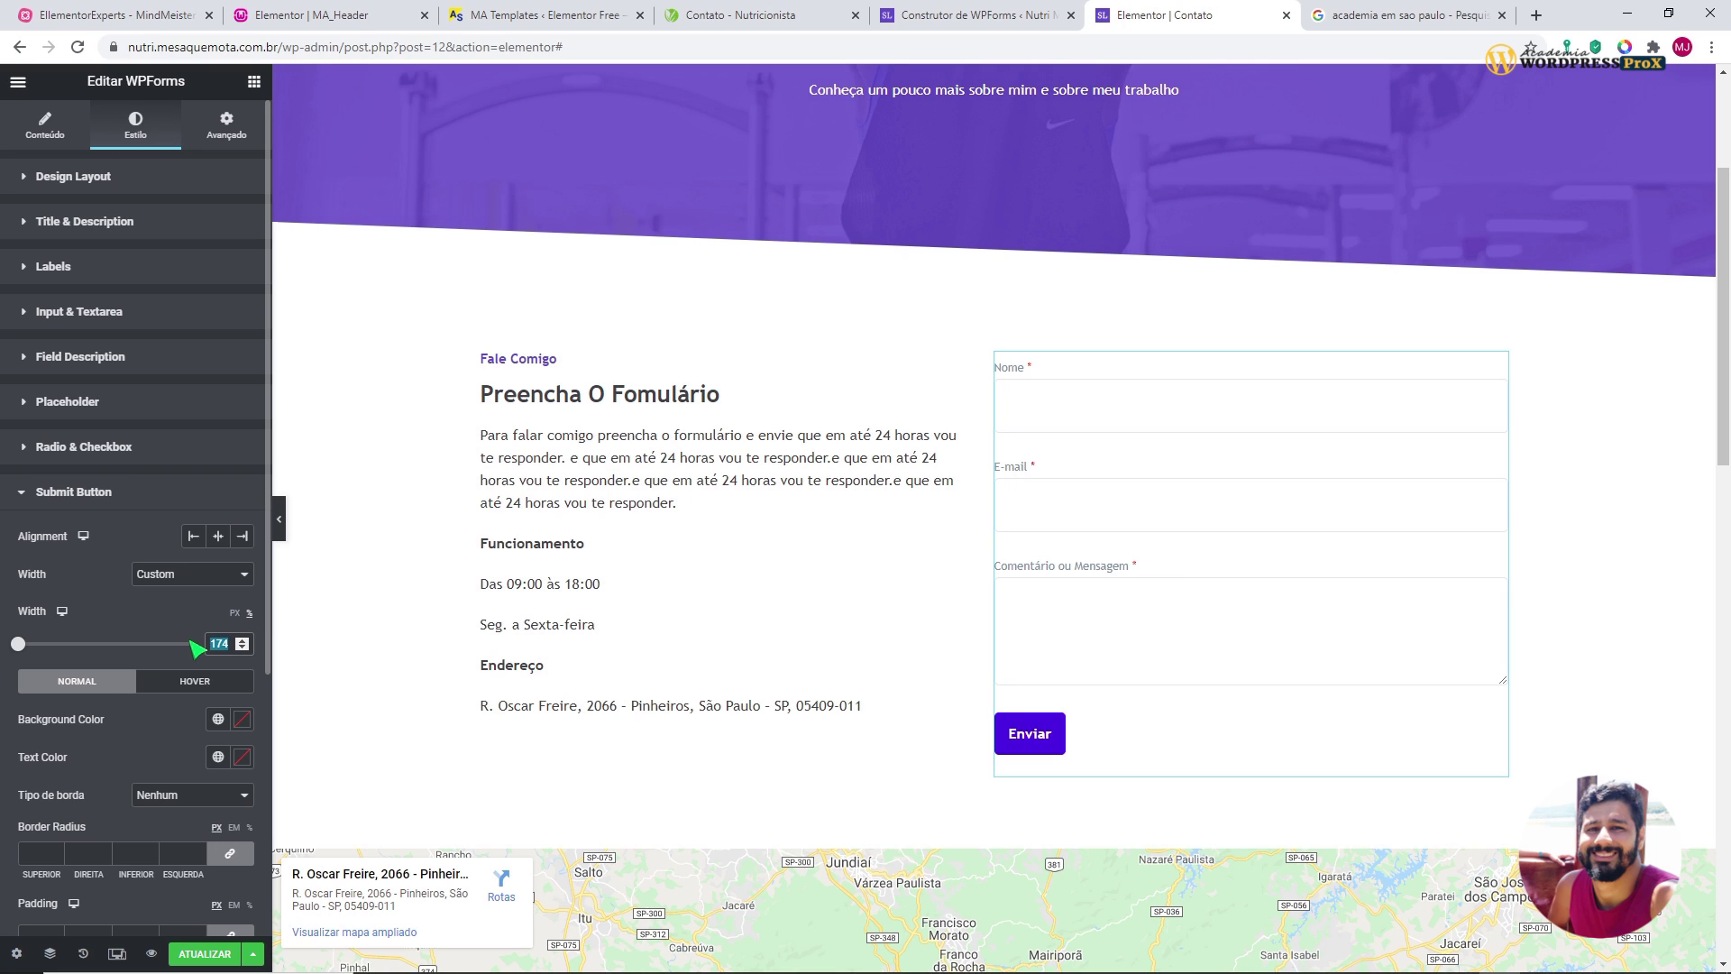
{"action": "type", "text": "50"}
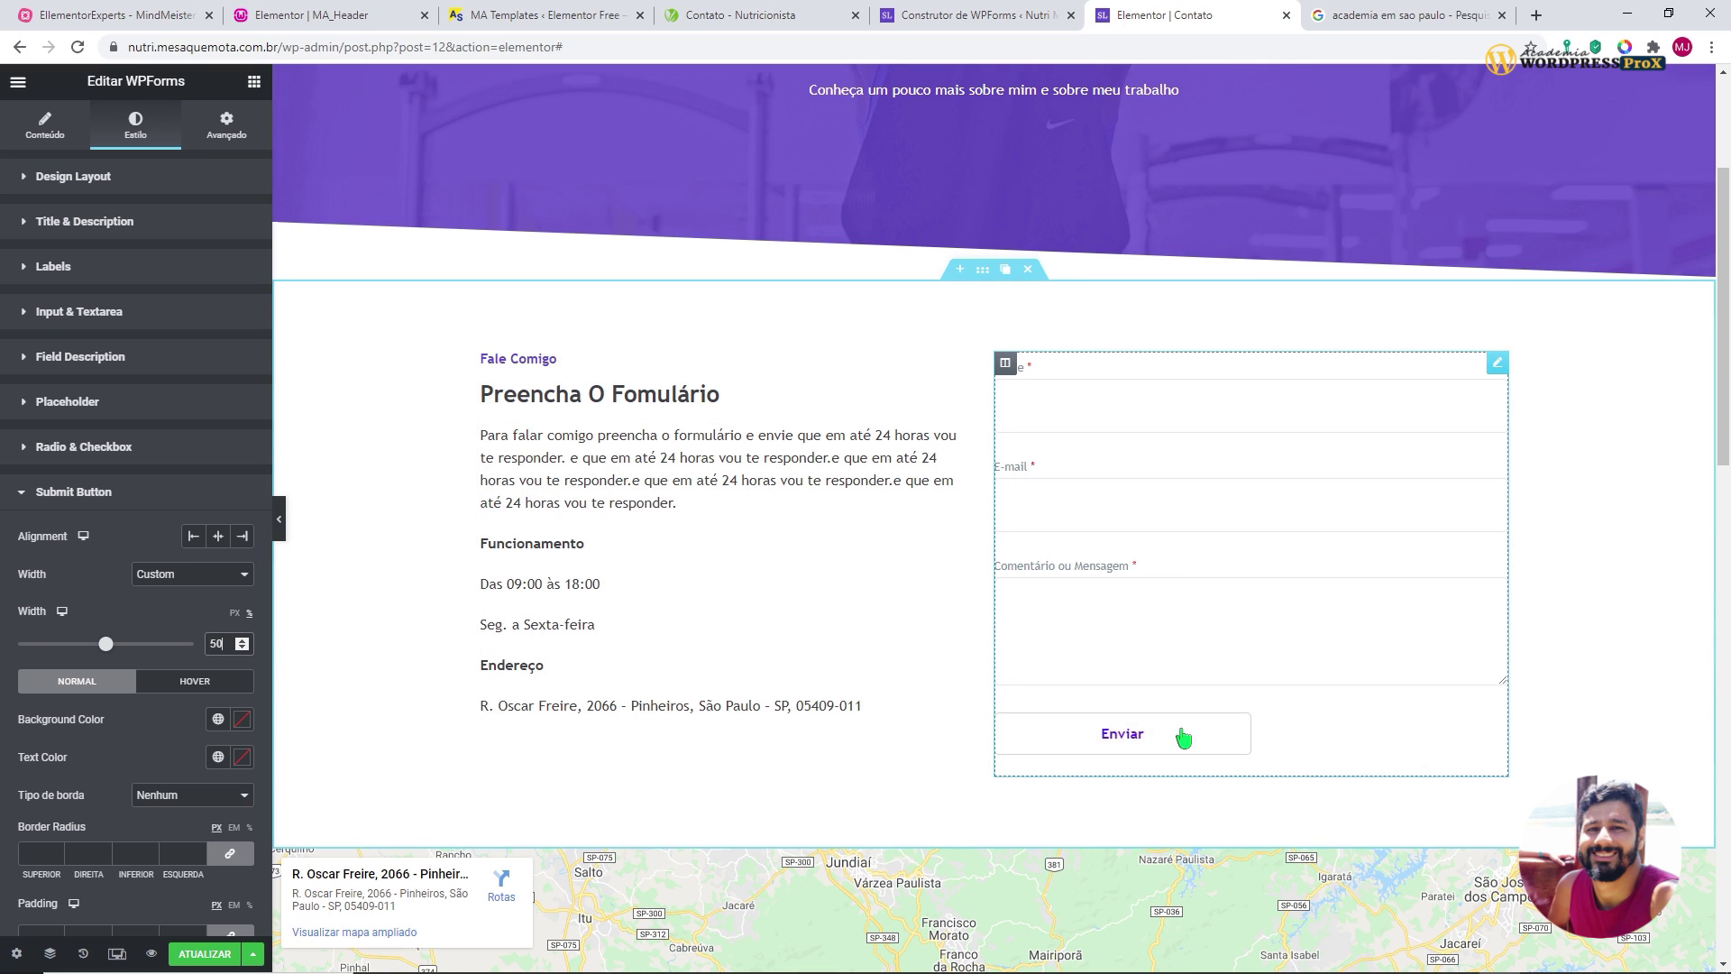
{"action": "left_click", "coordinate": [1143, 740]}
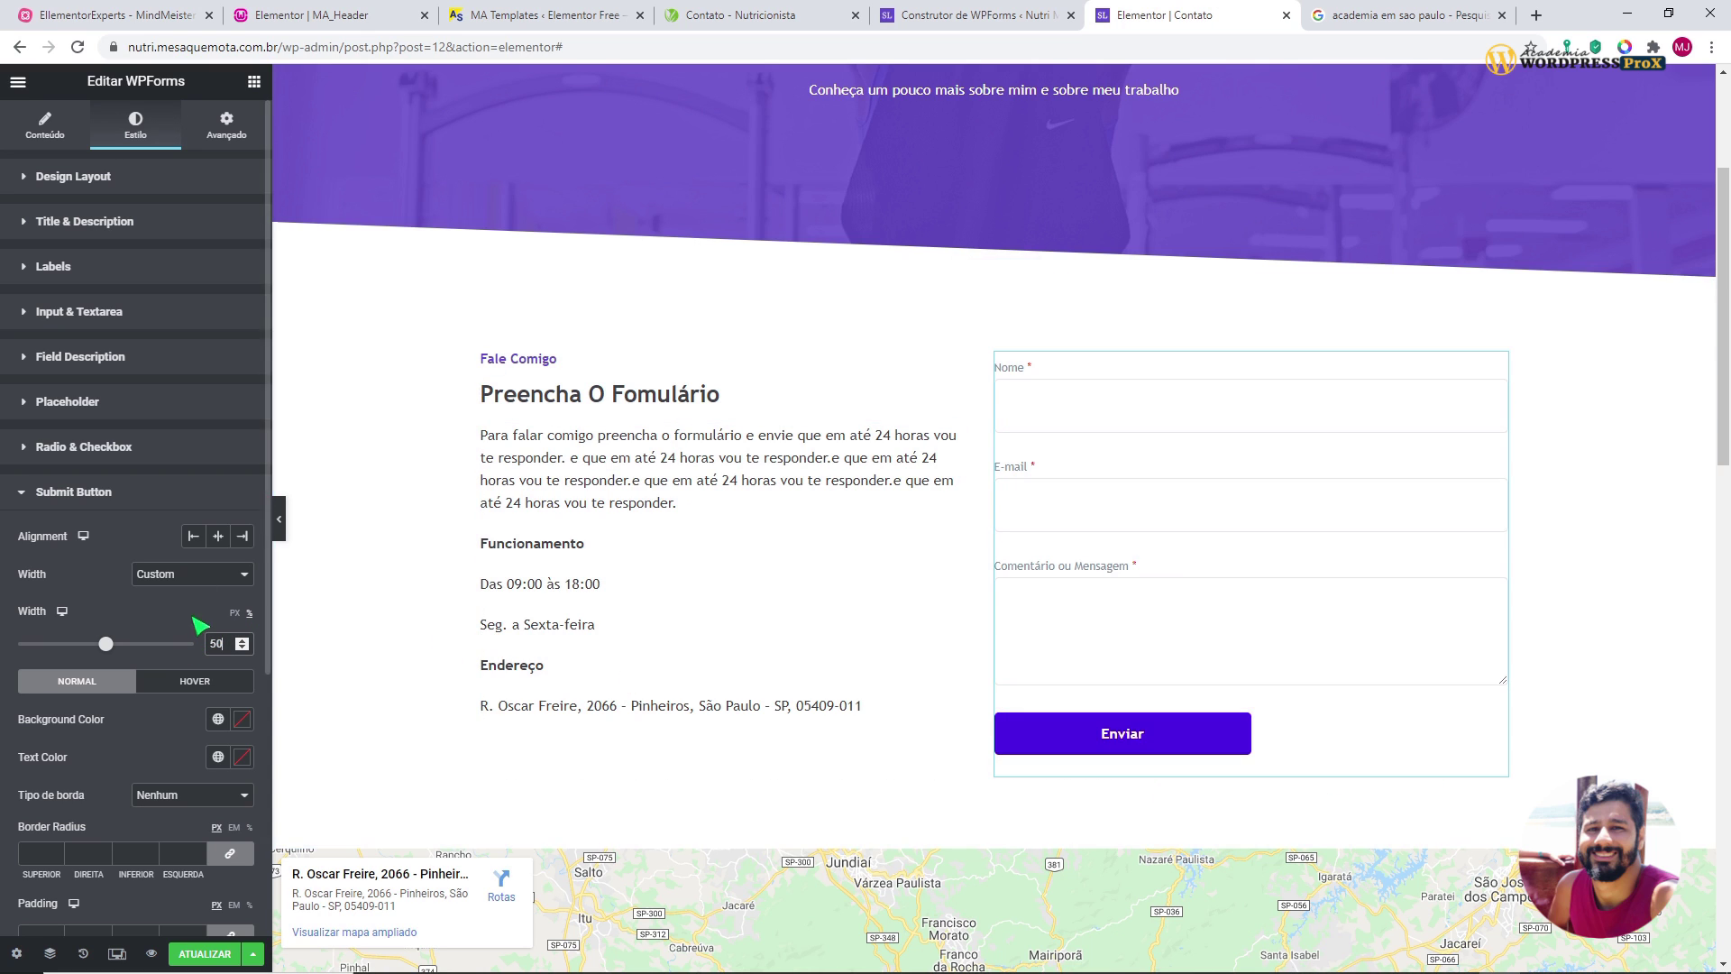
- Try the form's Style Two, Three, Four and Five (Pro) design variations and restore Style One
{"action": "scroll", "coordinate": [54, 459], "scroll_direction": "down", "scroll_amount": 4}
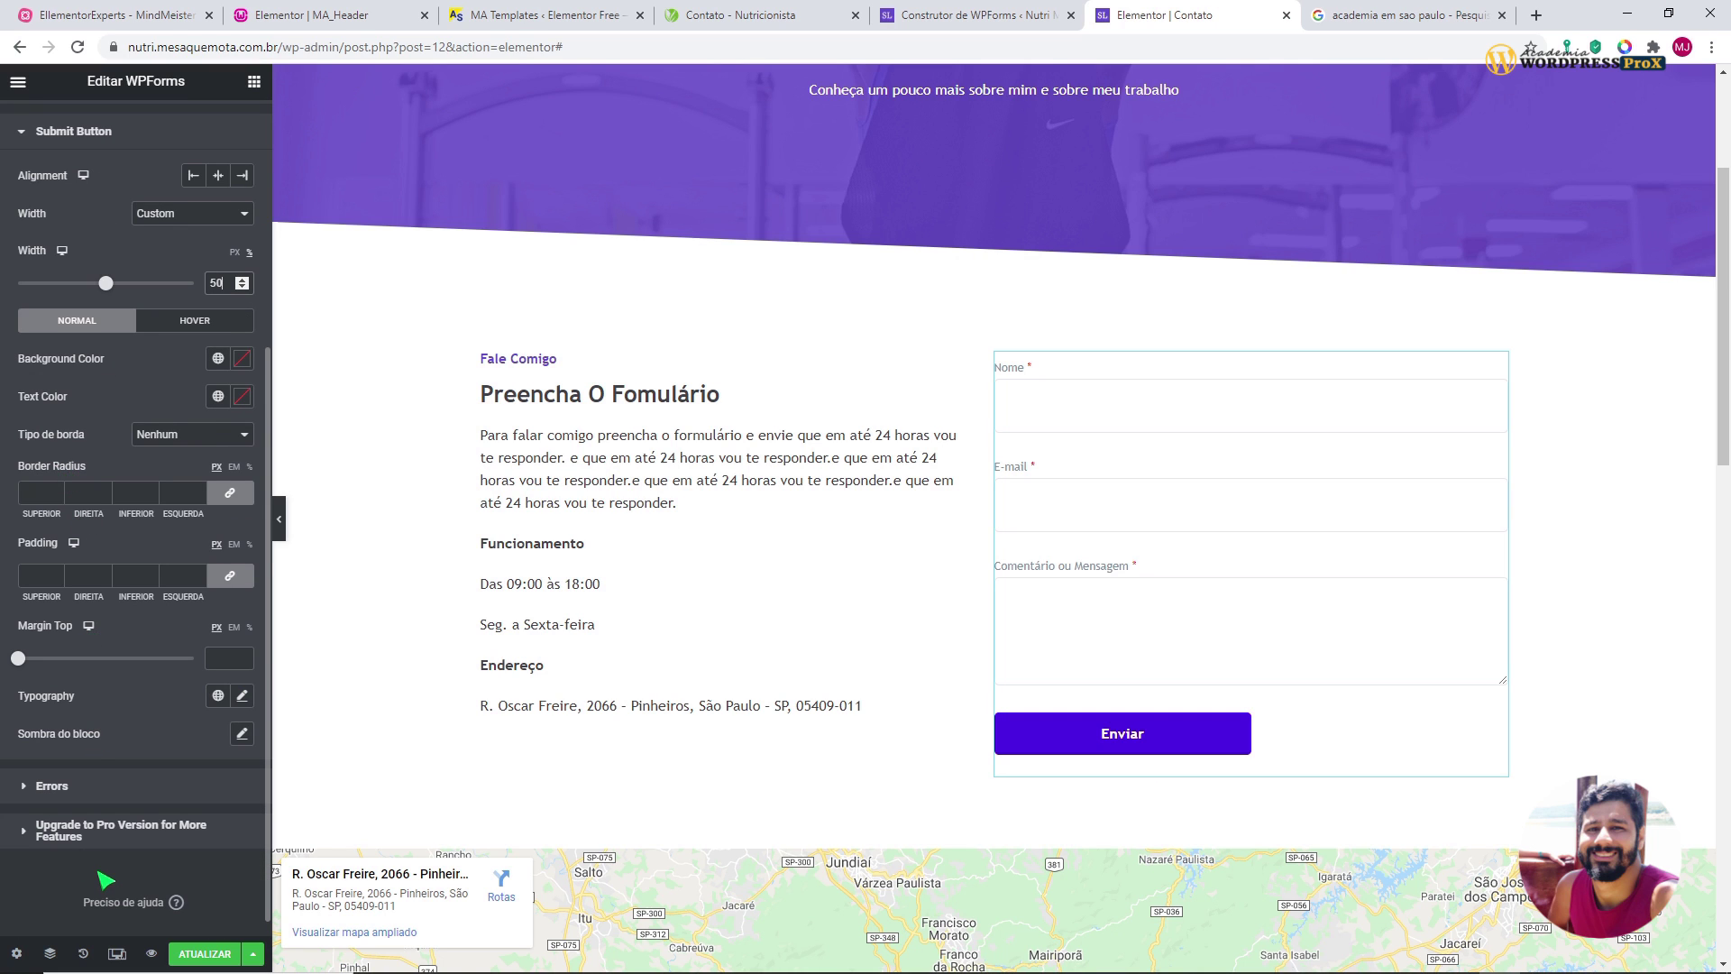
{"action": "scroll", "coordinate": [102, 870], "scroll_direction": "up", "scroll_amount": 5}
{"action": "left_click", "coordinate": [72, 221]}
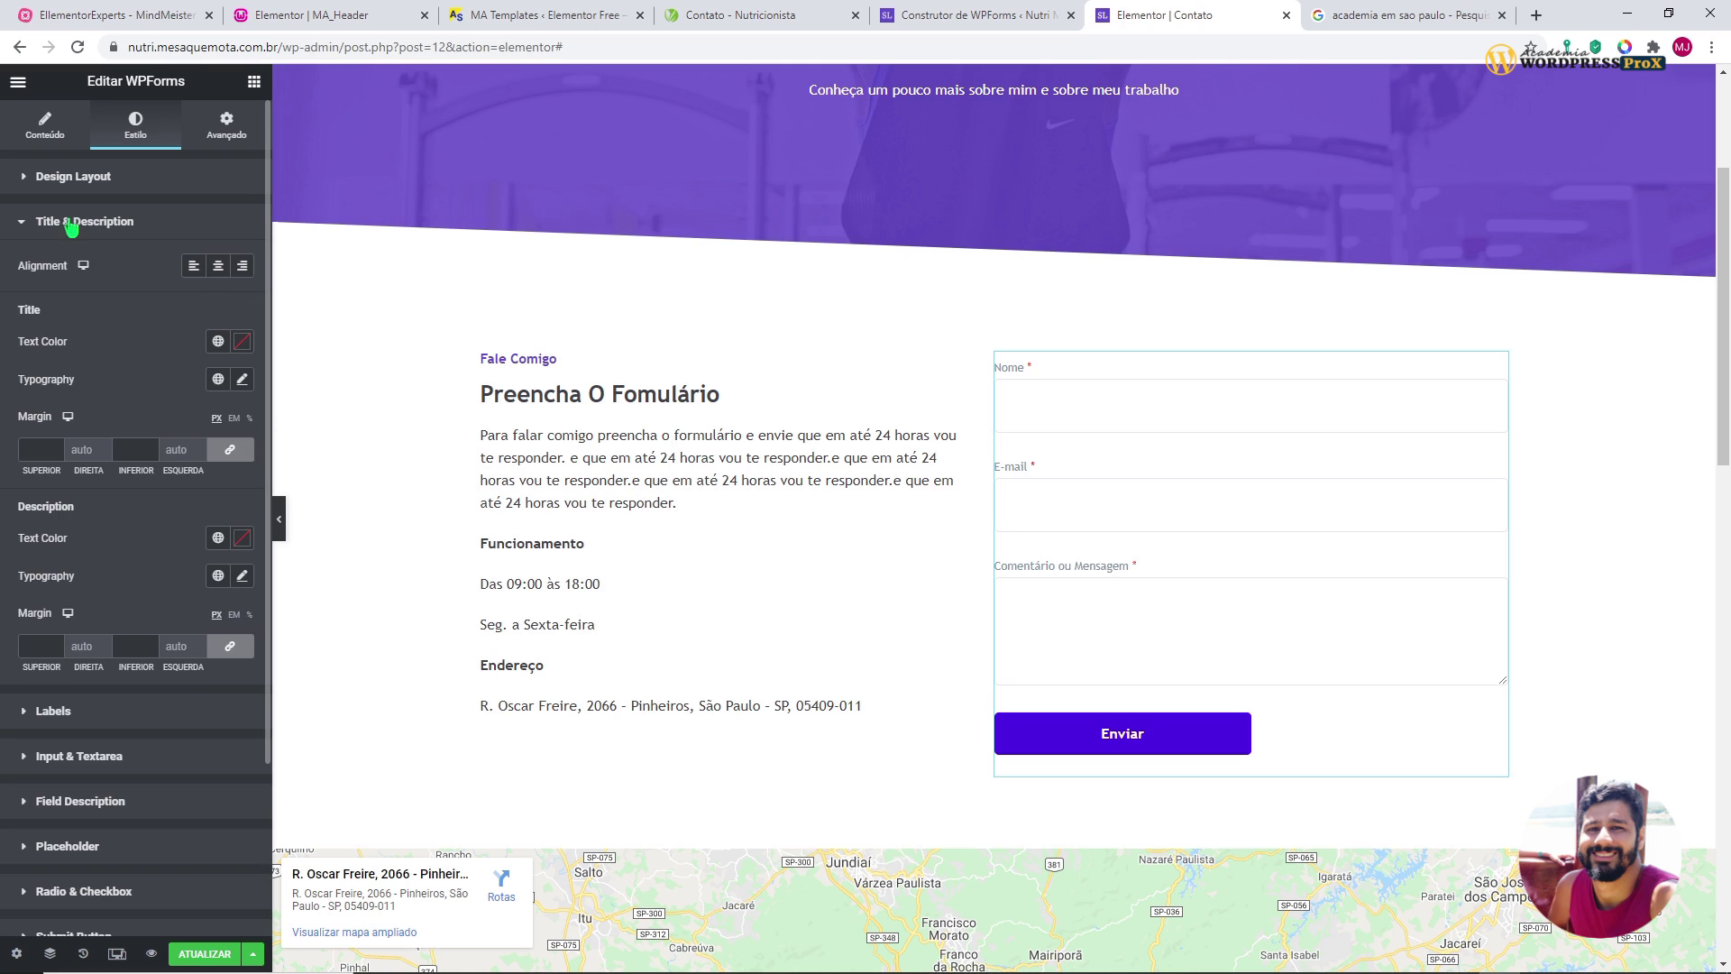
{"action": "left_click", "coordinate": [72, 180]}
{"action": "left_click", "coordinate": [161, 224]}
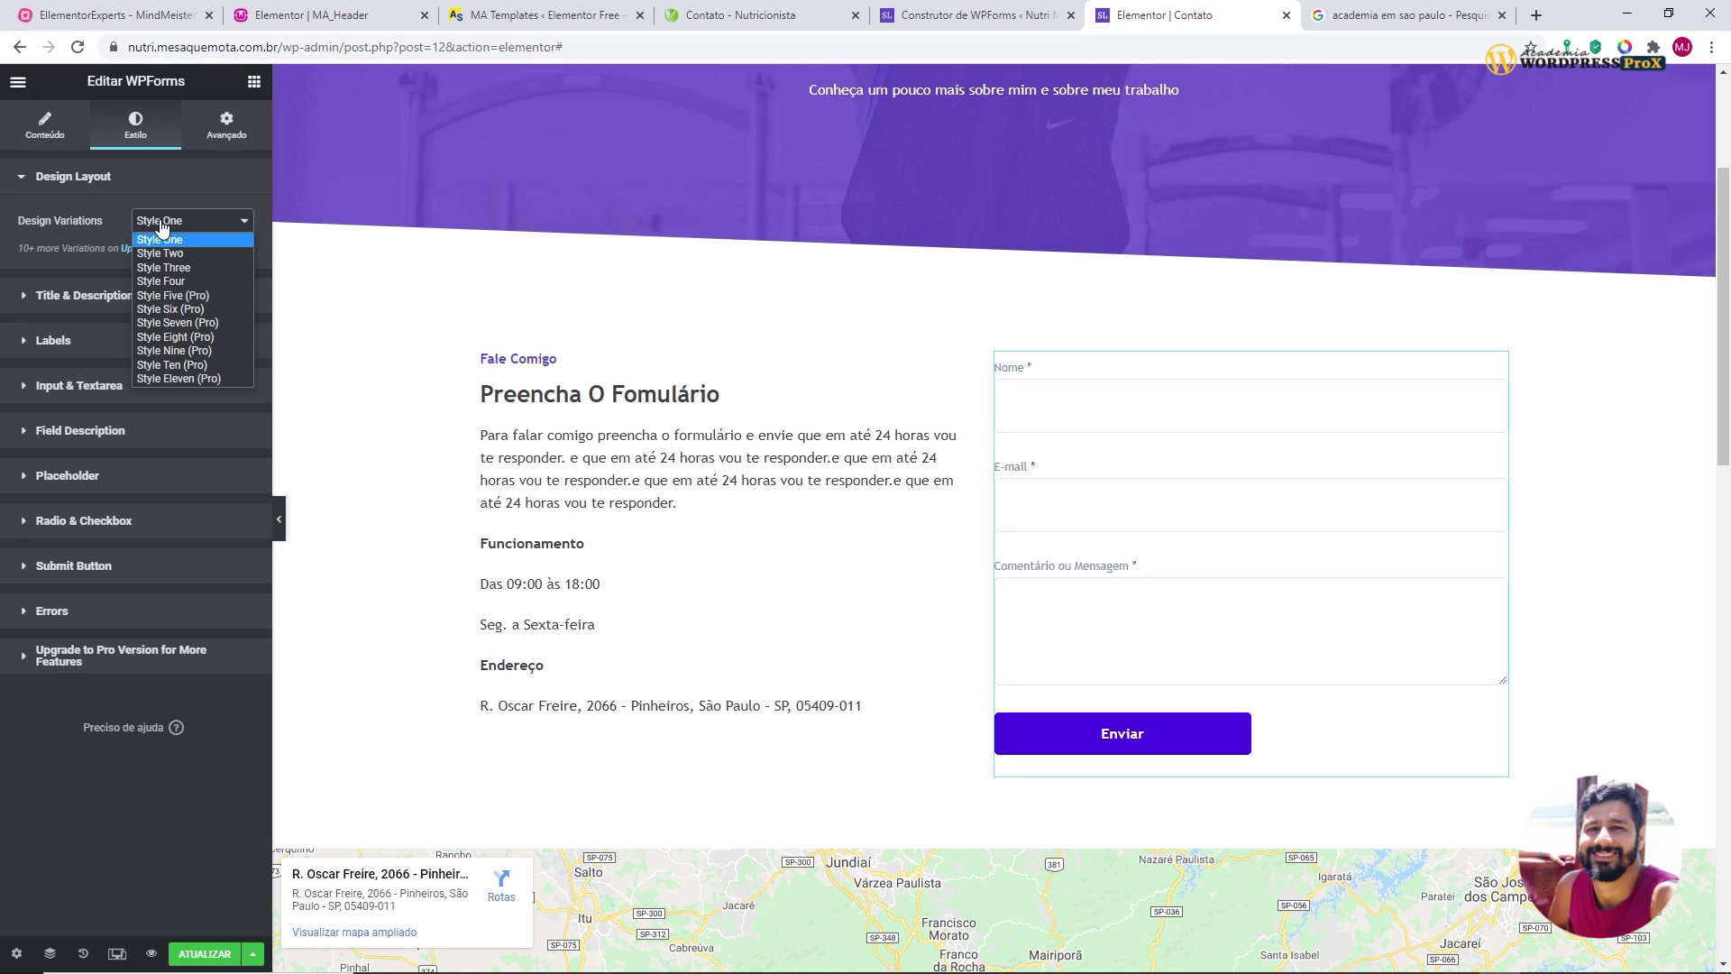
{"action": "left_click", "coordinate": [164, 252]}
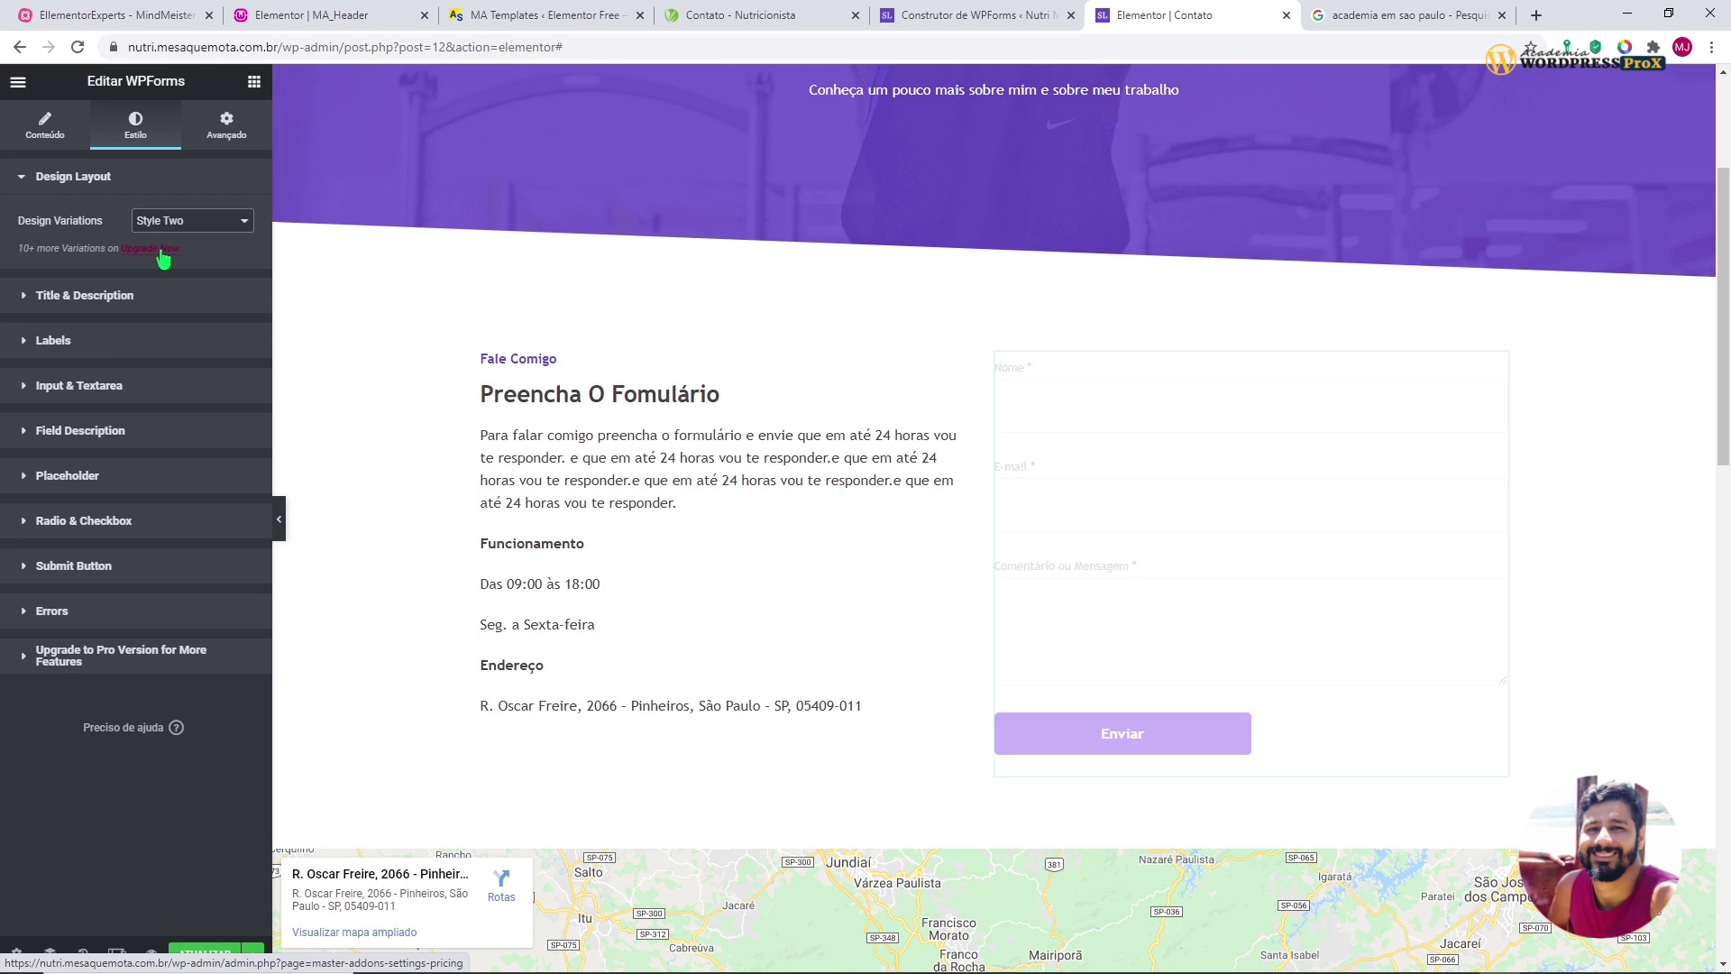
{"action": "left_click", "coordinate": [165, 225]}
{"action": "left_click", "coordinate": [171, 268]}
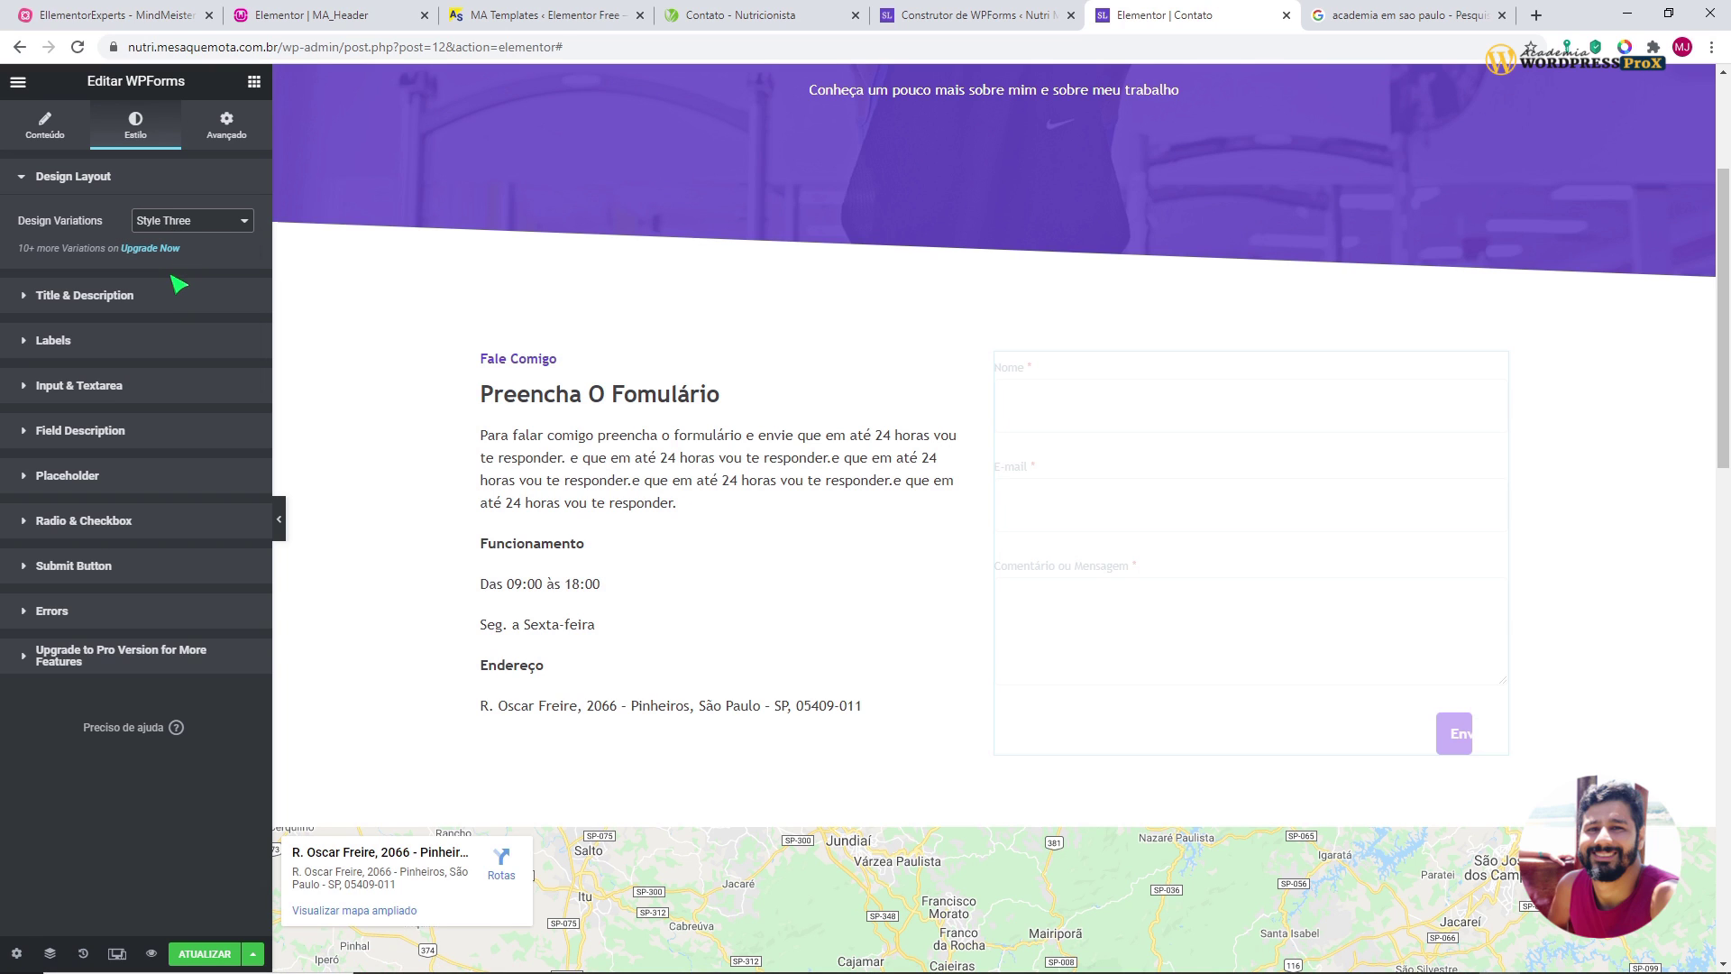
{"action": "left_click", "coordinate": [185, 227]}
{"action": "left_click", "coordinate": [184, 285]}
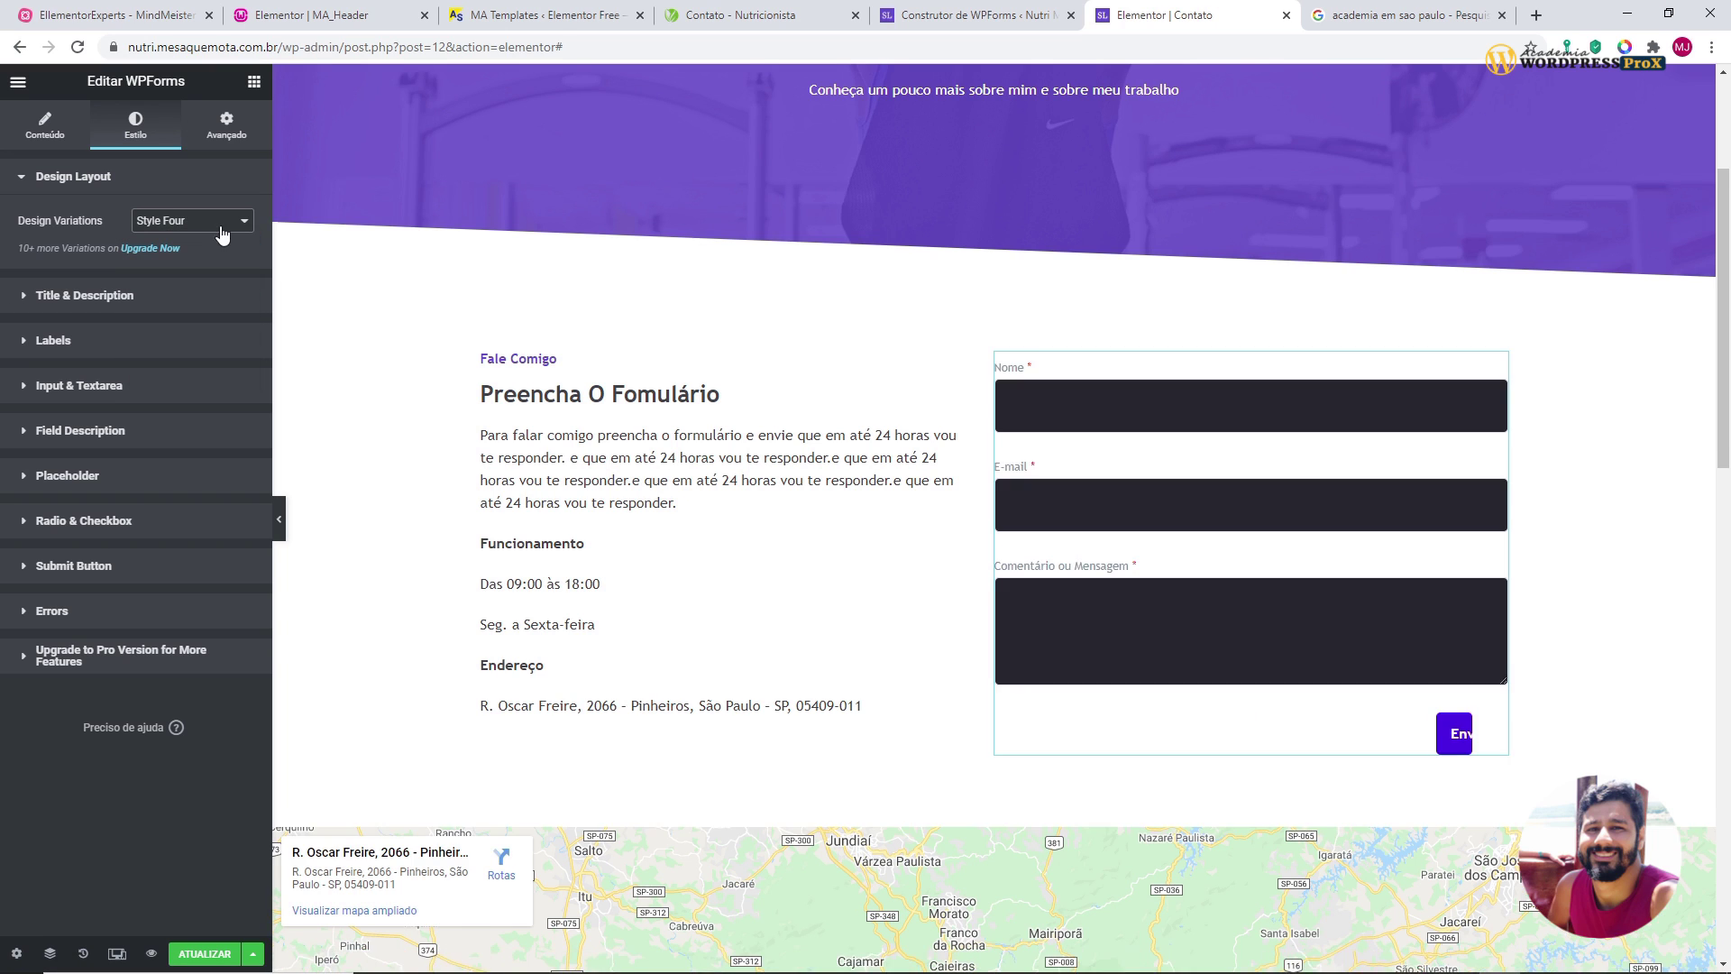
{"action": "left_click", "coordinate": [222, 227]}
{"action": "left_click", "coordinate": [198, 303]}
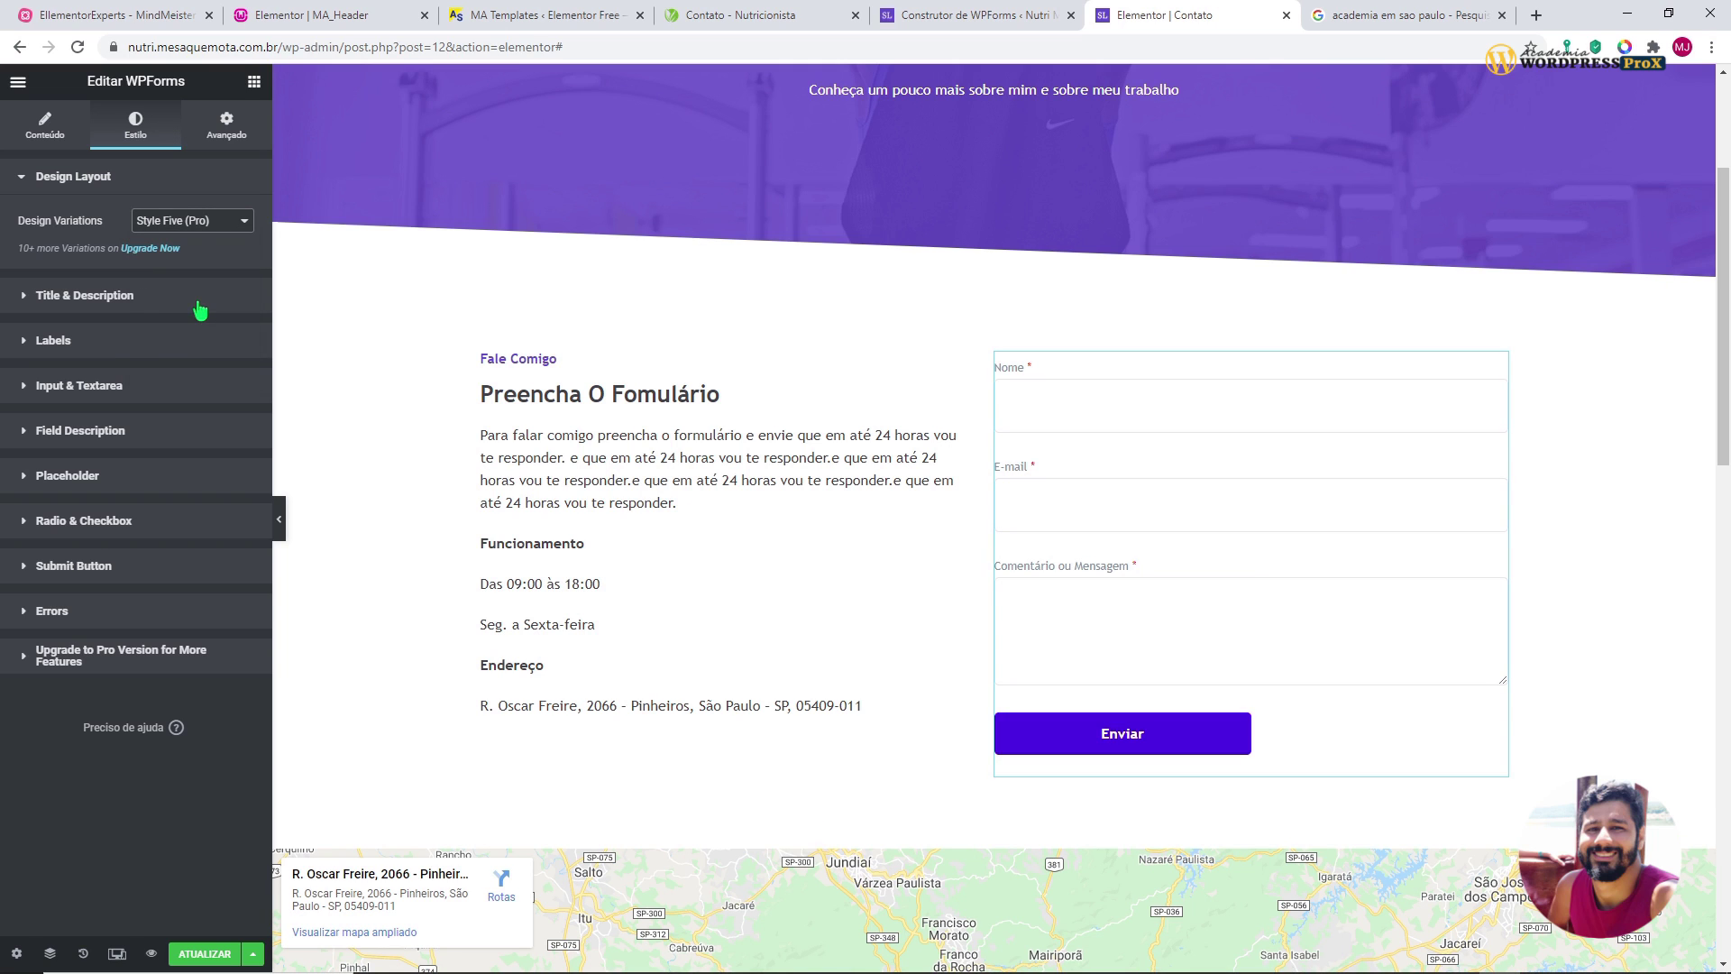
{"action": "left_click", "coordinate": [198, 222]}
{"action": "left_click", "coordinate": [199, 235]}
- Update the Contato page and view its published version
{"action": "left_click", "coordinate": [224, 946]}
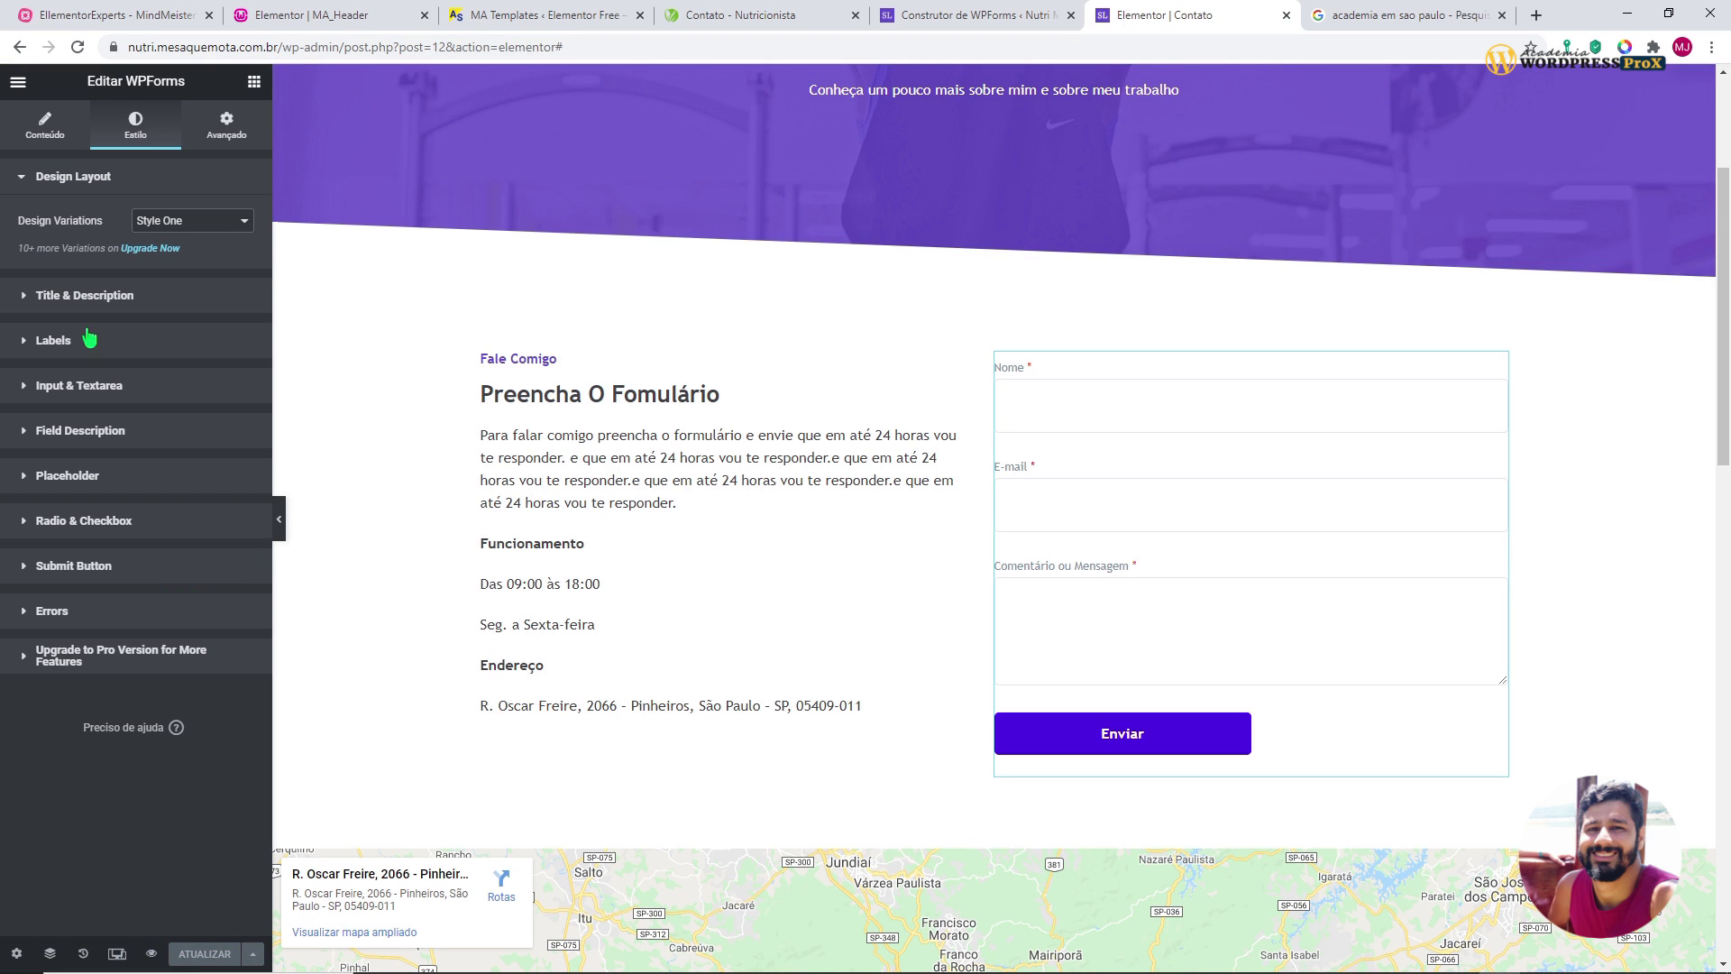
{"action": "left_click", "coordinate": [19, 83]}
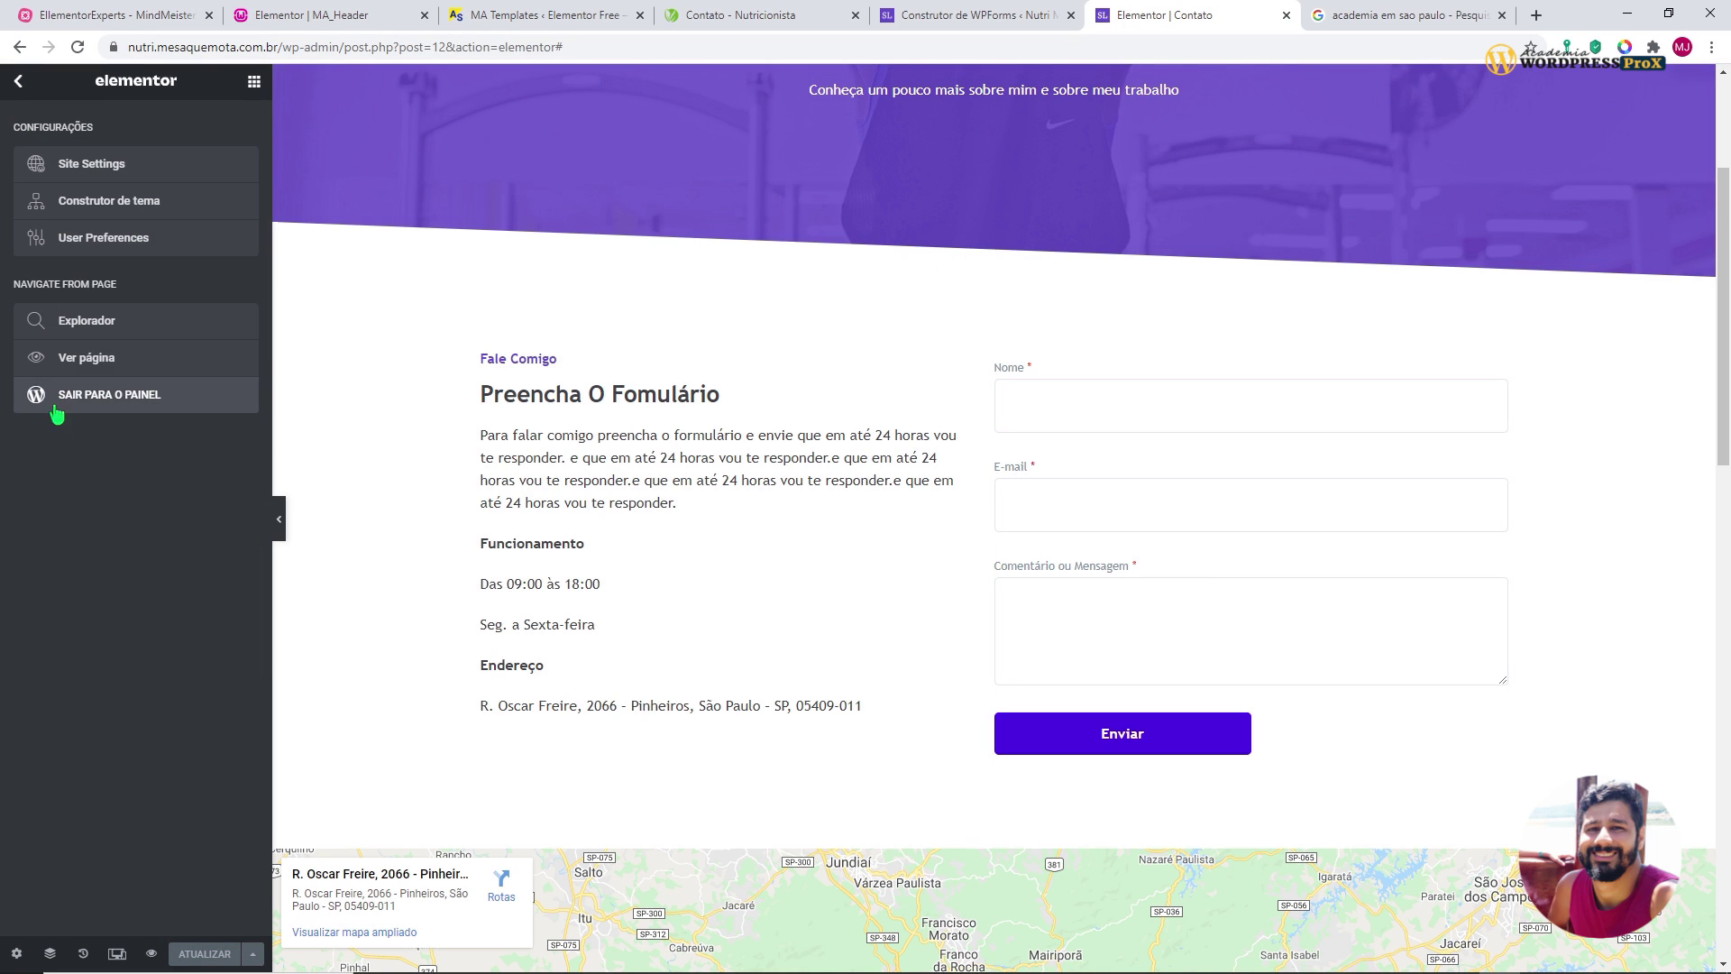
{"action": "left_click", "coordinate": [84, 357]}
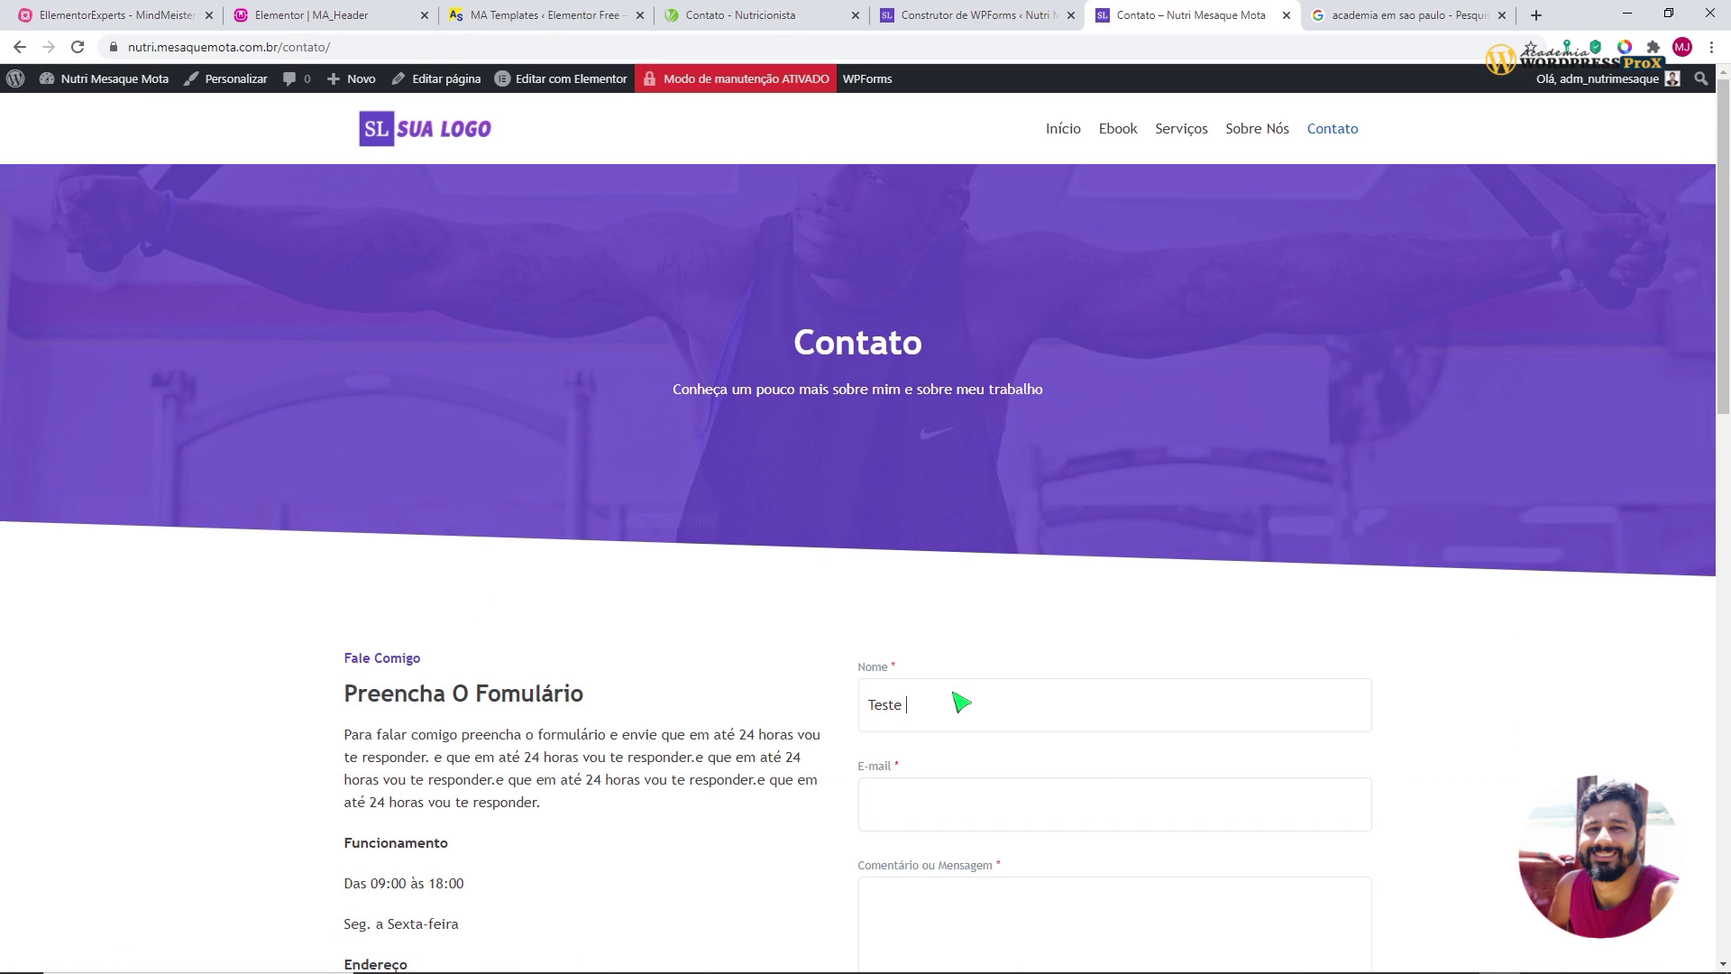
- Submit the contact form with the name "Teste de envio", a test e-mail address and the message "aqui a mensagem de teste"
{"action": "type", "text": "io"}
{"action": "left_click", "coordinate": [907, 816]}
{"action": "scroll", "coordinate": [906, 816], "scroll_direction": "down", "scroll_amount": 3}
{"action": "left_click", "coordinate": [1001, 696]}
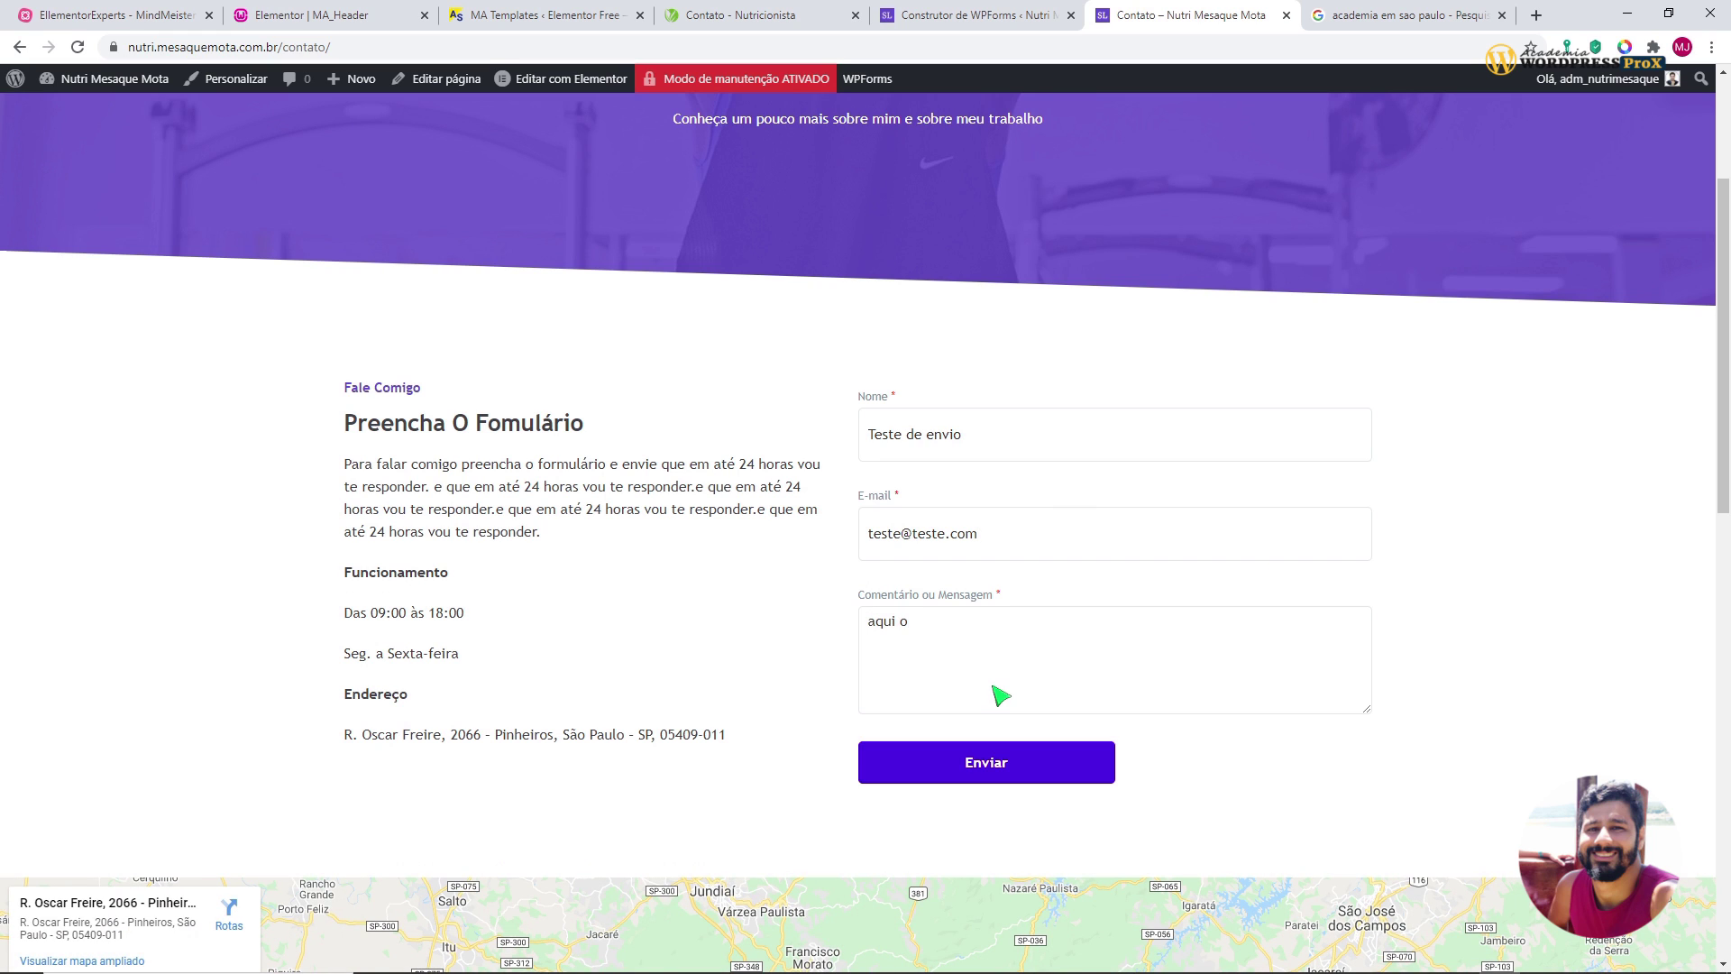
{"action": "type", "text": "aqui a messagem de teste"}
{"action": "left_click", "coordinate": [1007, 762]}
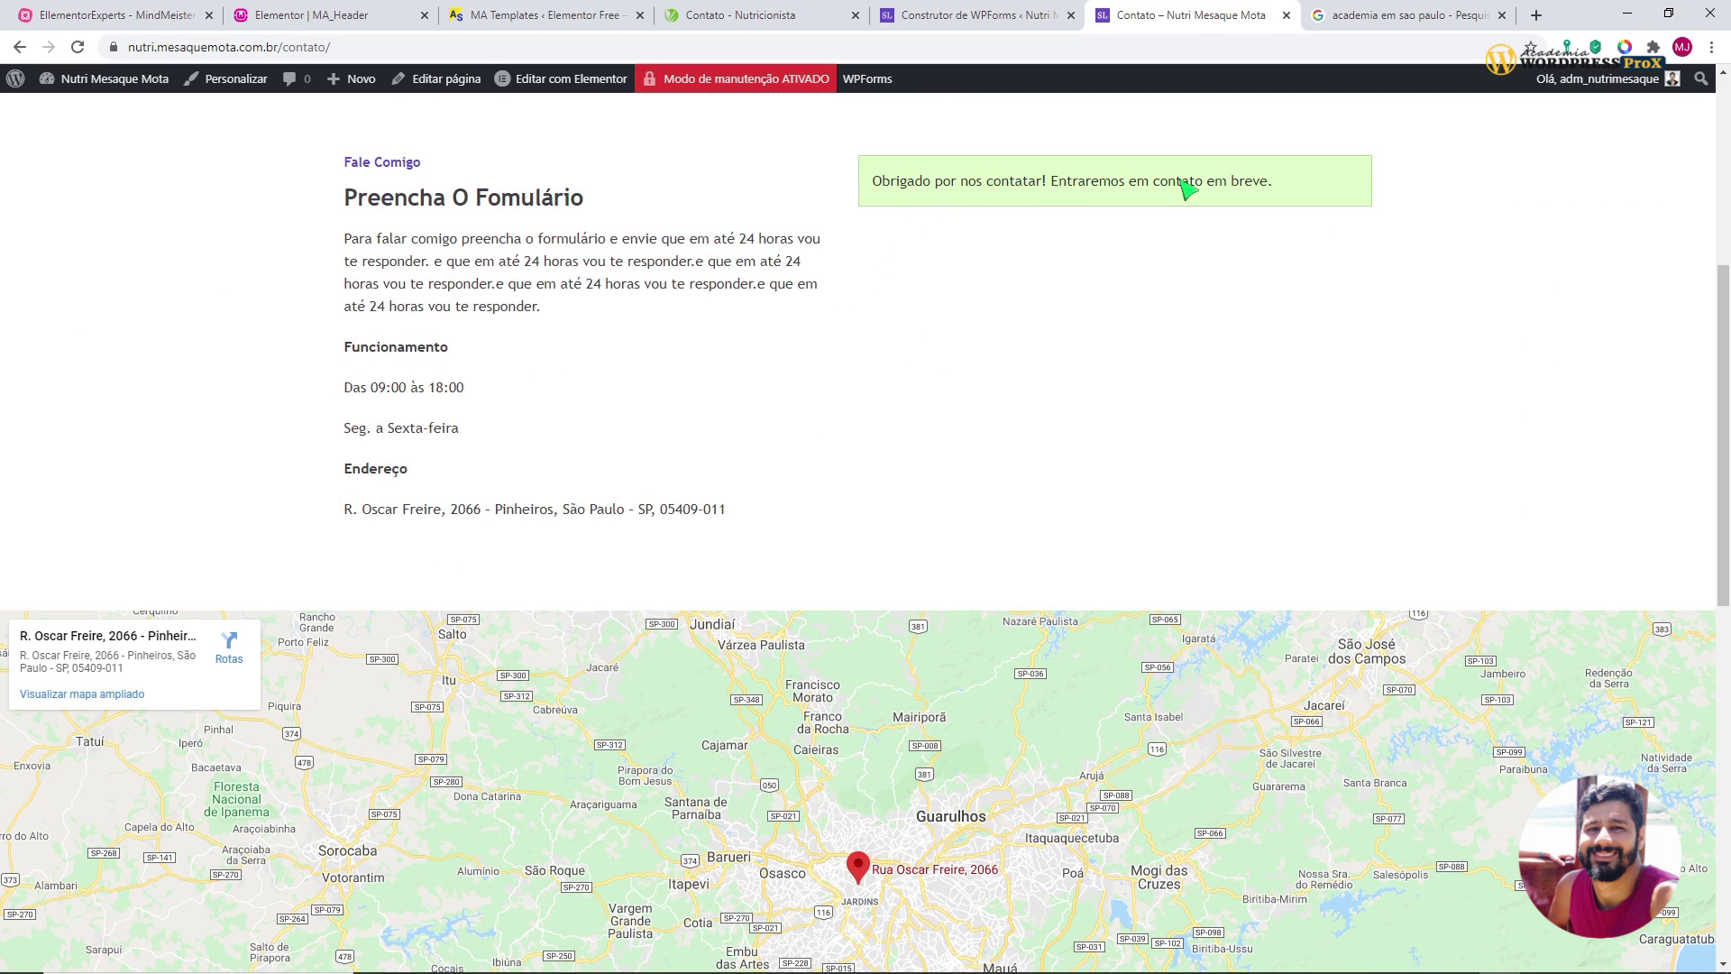
{"action": "scroll", "coordinate": [1194, 386], "scroll_direction": "up", "scroll_amount": 1}
{"action": "scroll", "coordinate": [1199, 394], "scroll_direction": "up", "scroll_amount": 2}
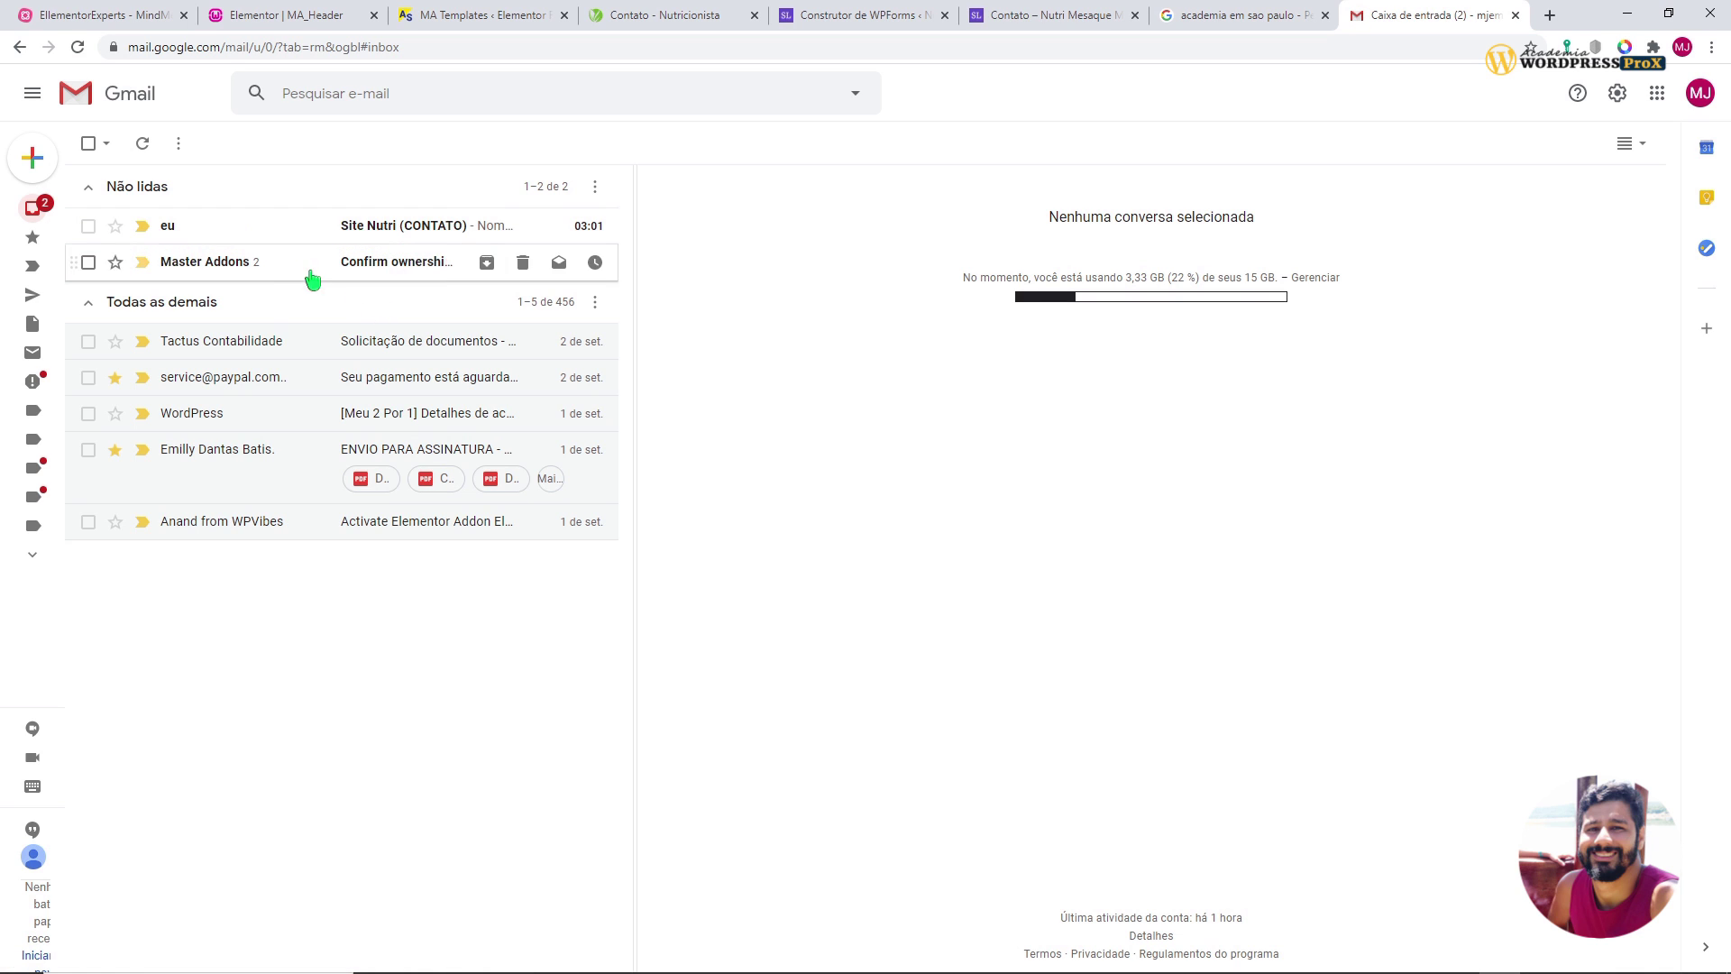
- Open the "Site Nutri (CONTATO)" e-mail in Gmail, mark it as safe and return to the published Contato page
{"action": "left_click", "coordinate": [243, 227]}
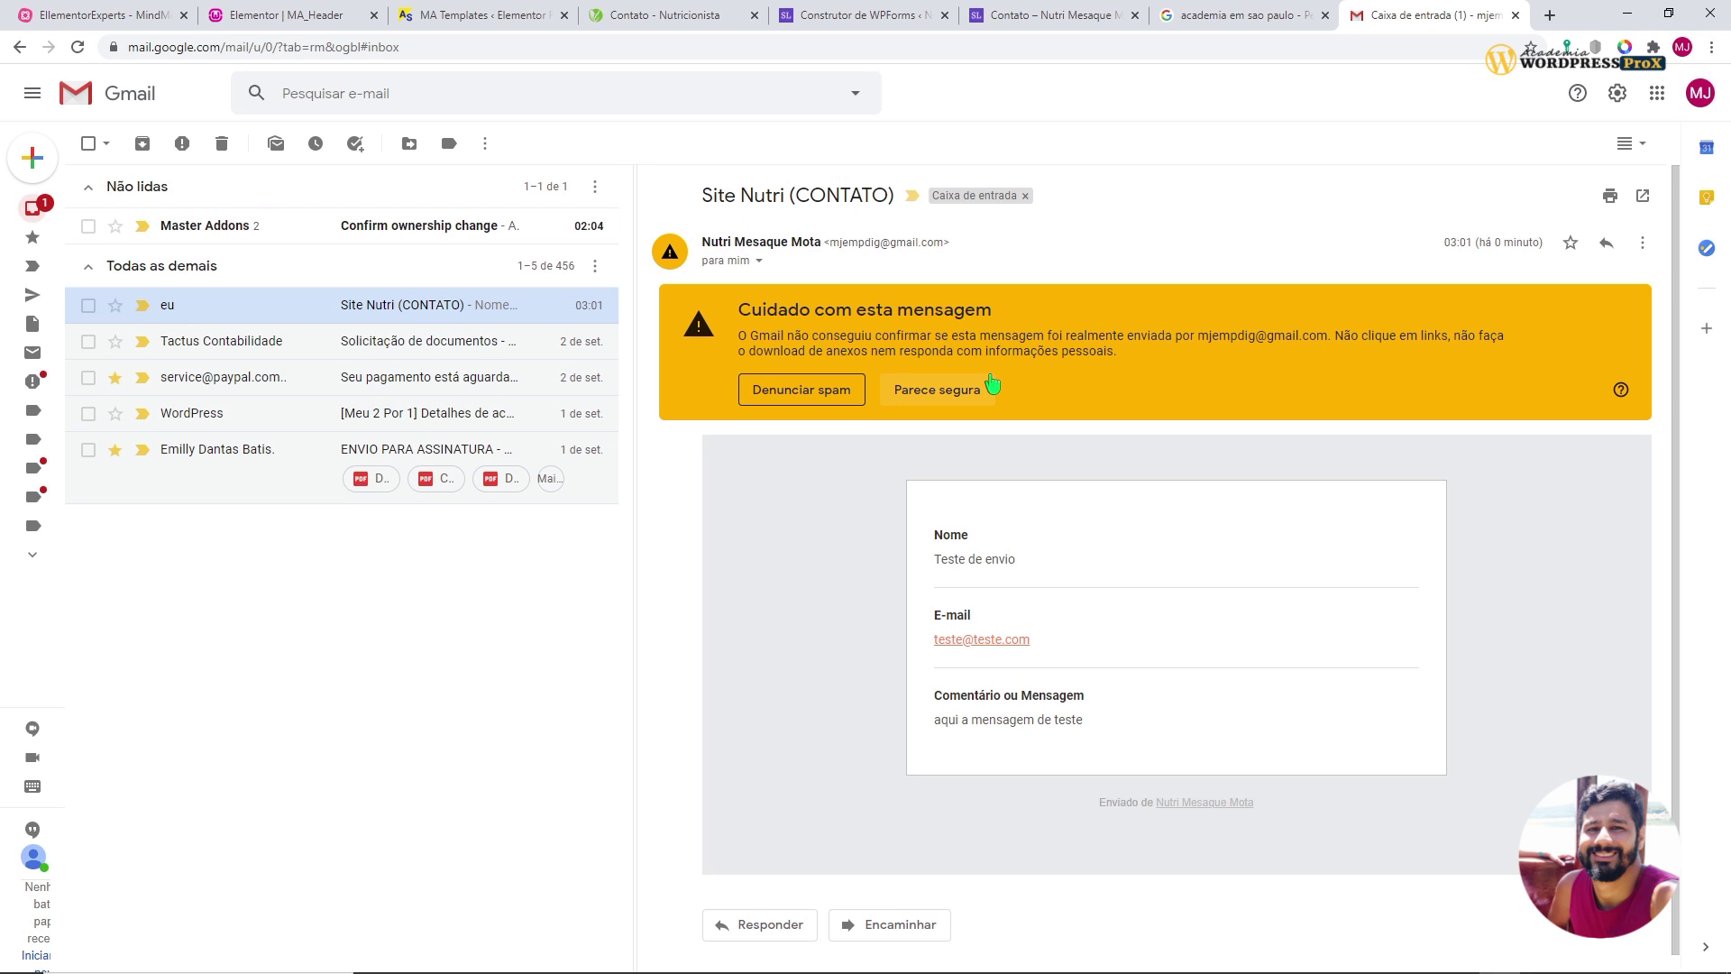
{"action": "left_click", "coordinate": [935, 400]}
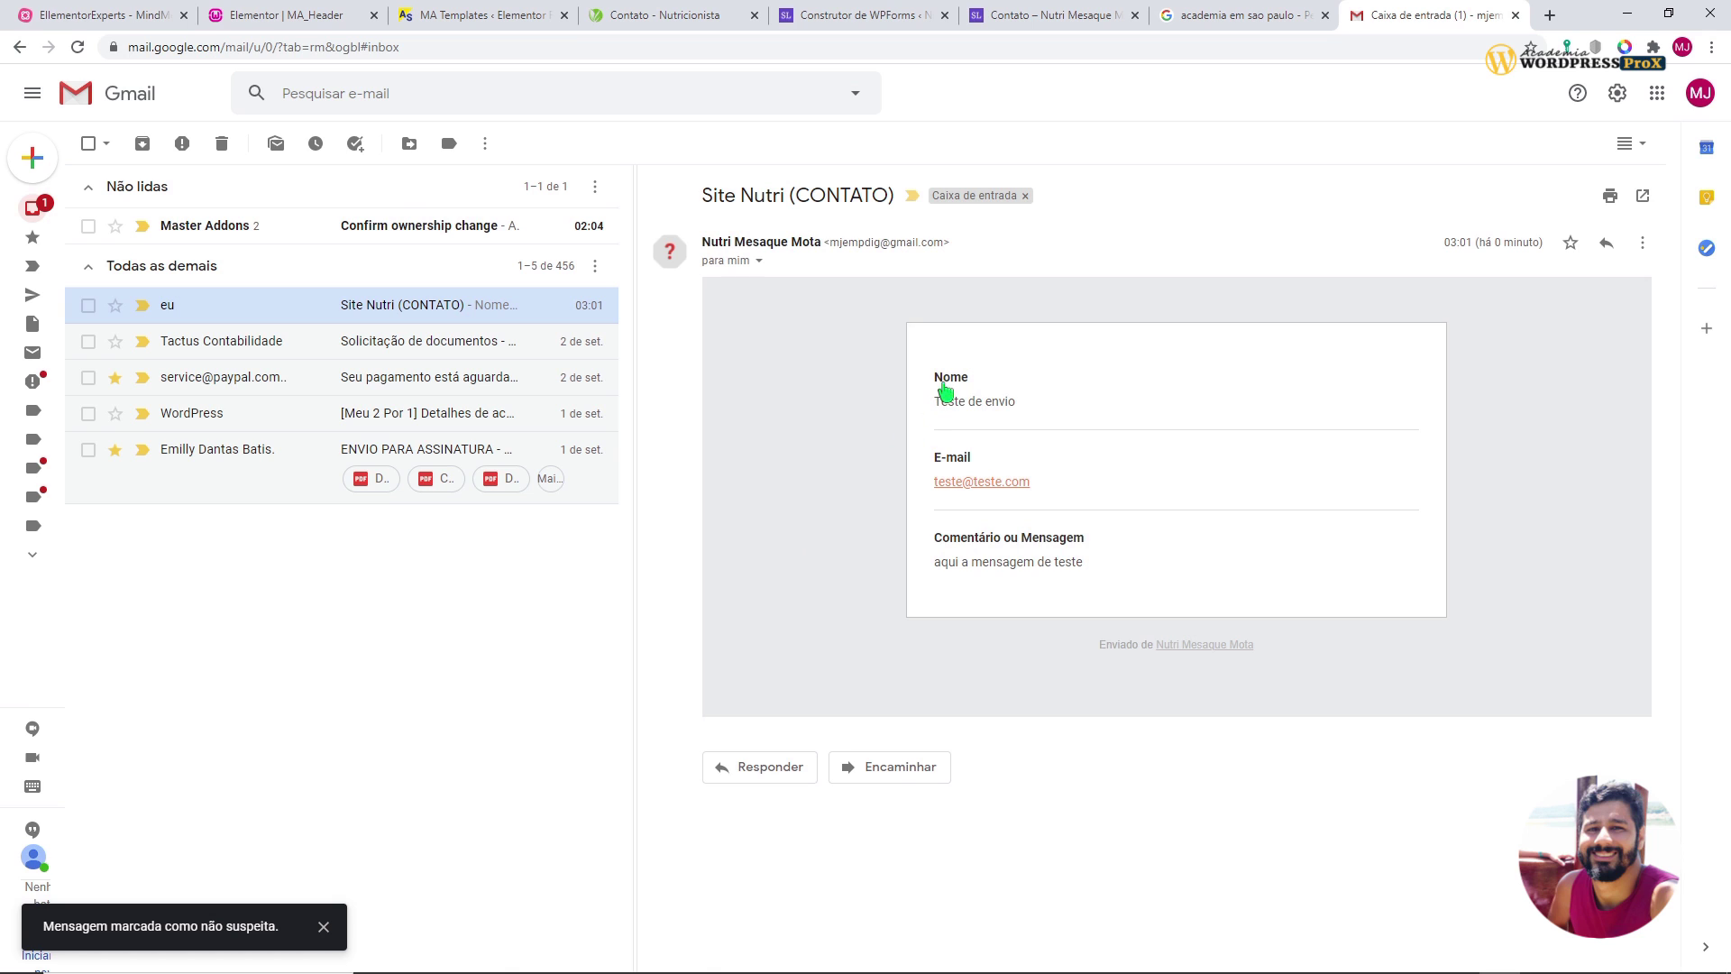
{"action": "left_click_drag", "start_coordinate": [947, 403], "coordinate": [1005, 403]}
{"action": "left_click", "coordinate": [1092, 16]}
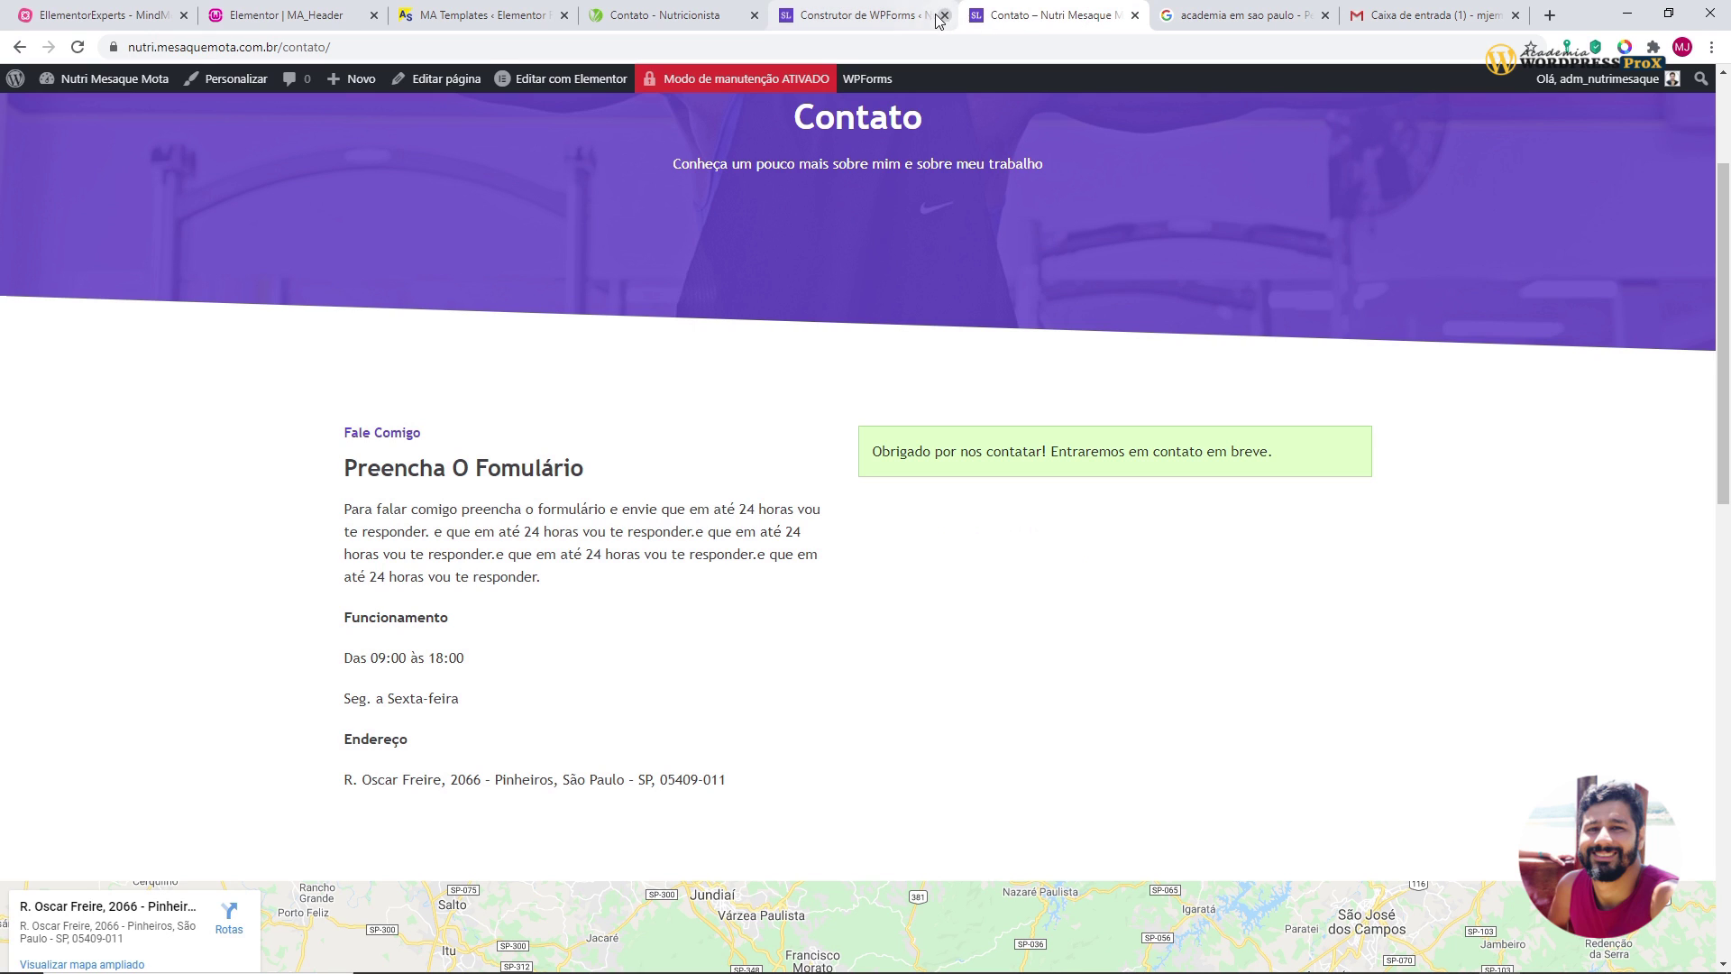
- Close the WPForms form builder and open the plugin's form entries (Registros) page
{"action": "left_click", "coordinate": [898, 19]}
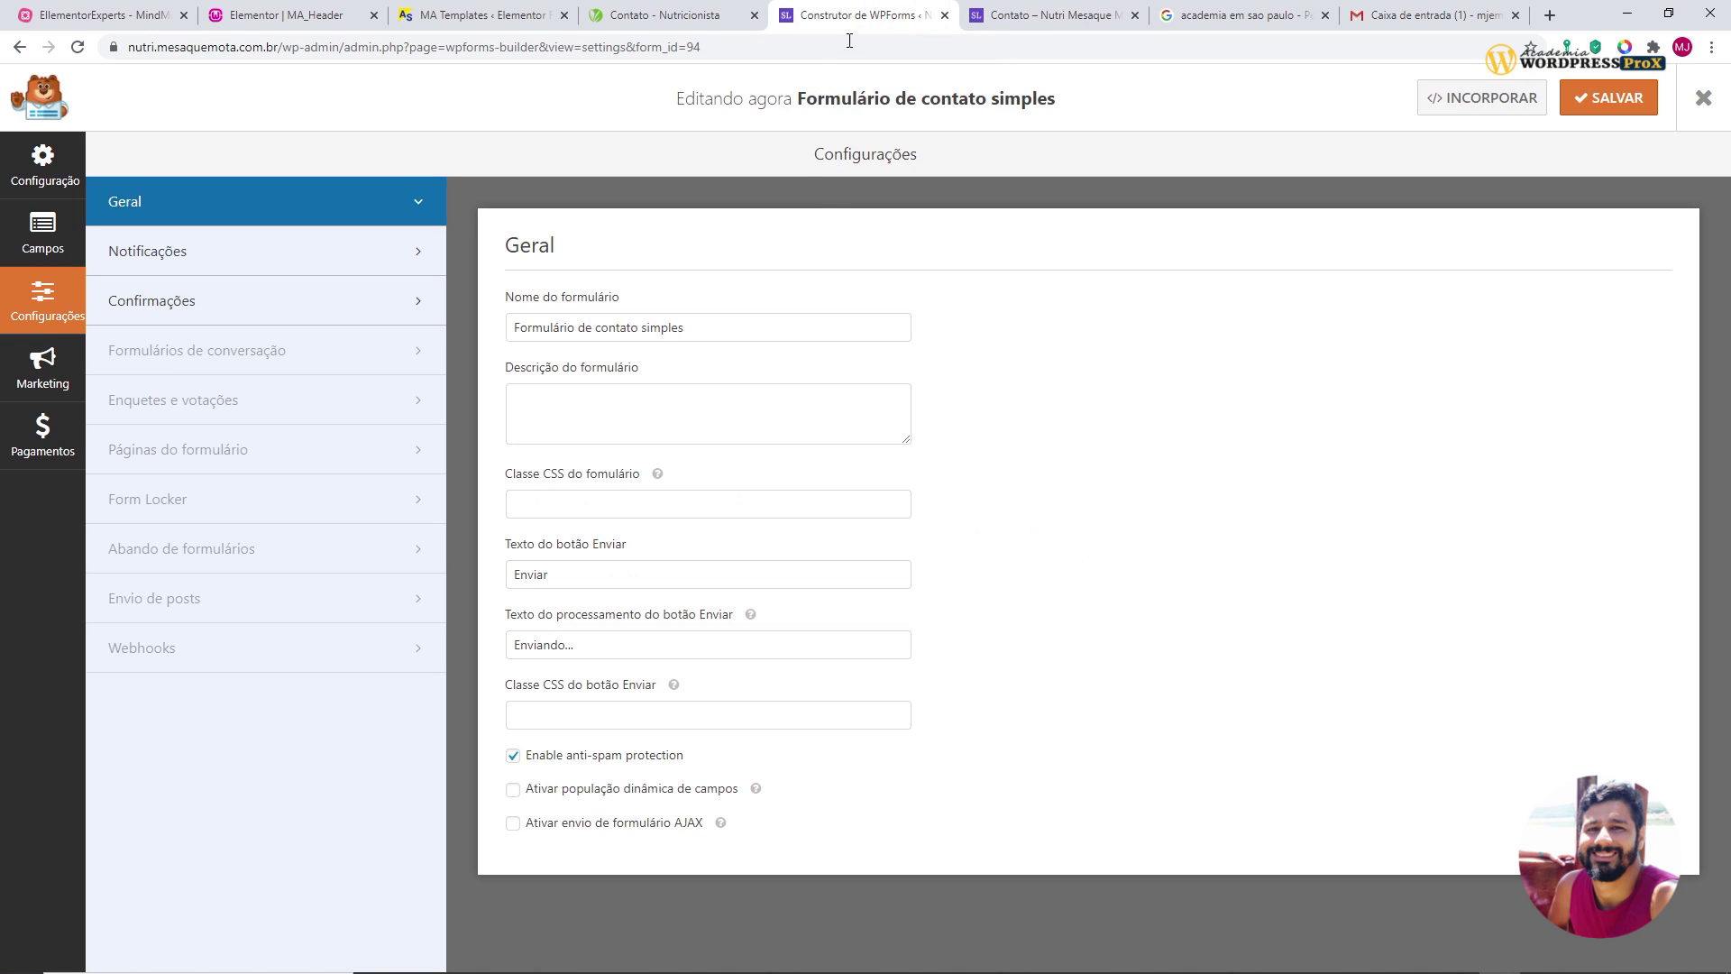
{"action": "left_click", "coordinate": [1703, 97]}
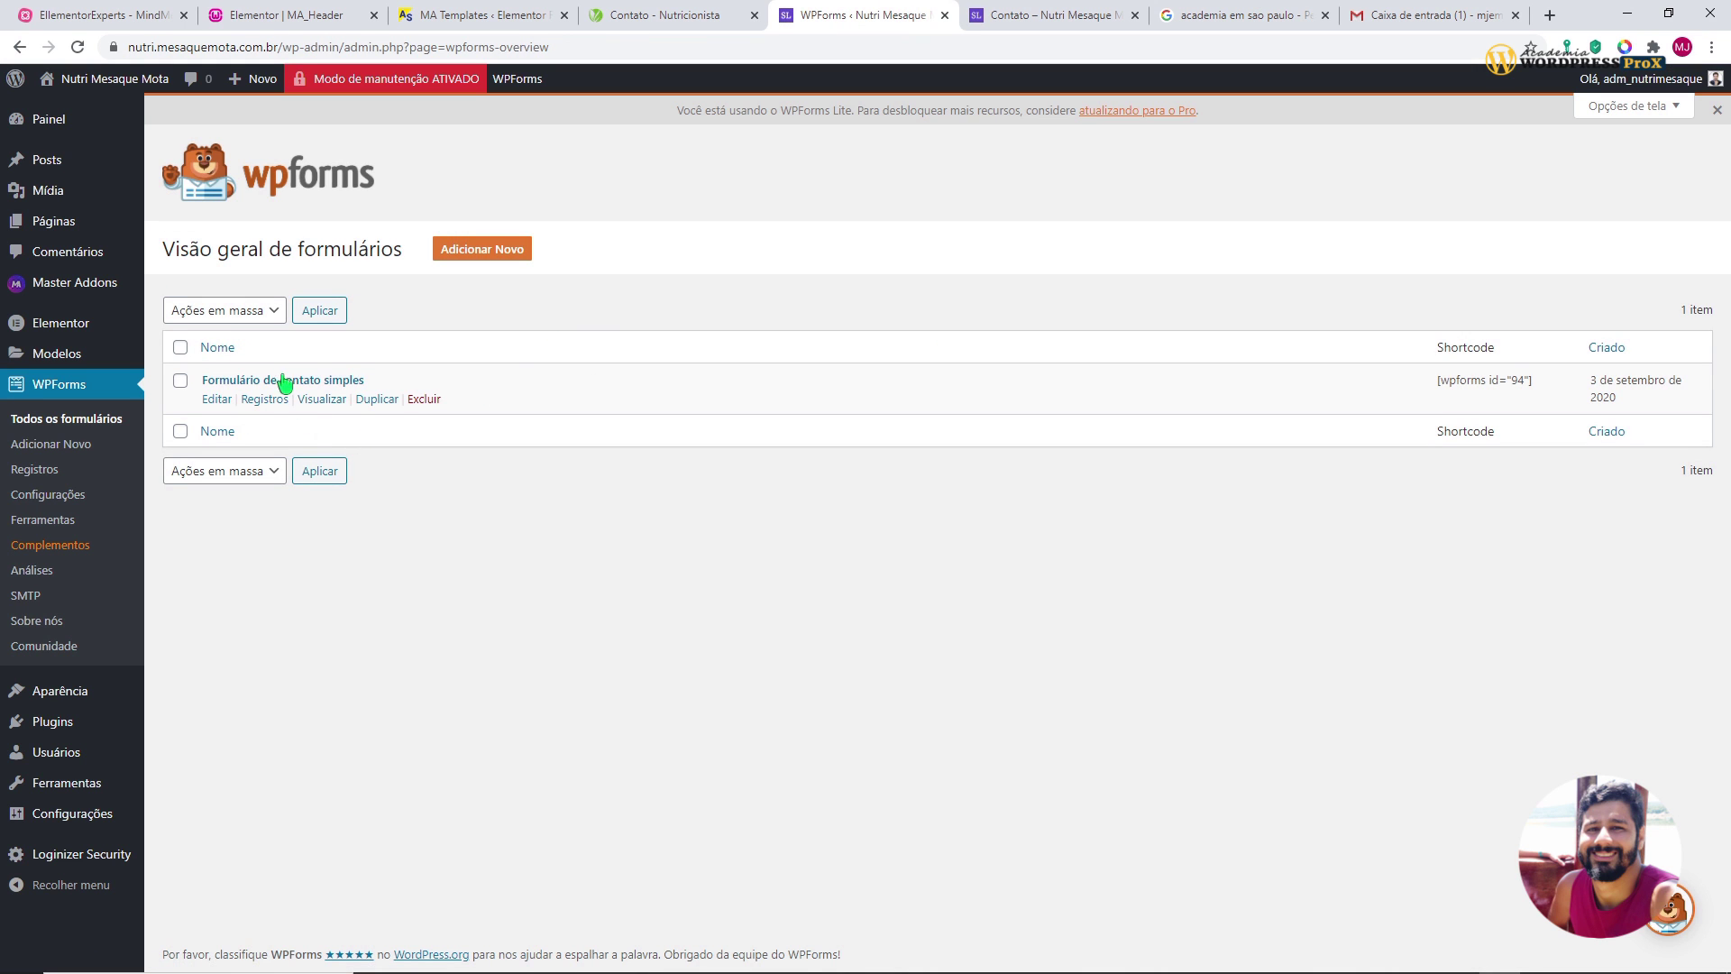
{"action": "left_click", "coordinate": [47, 470]}
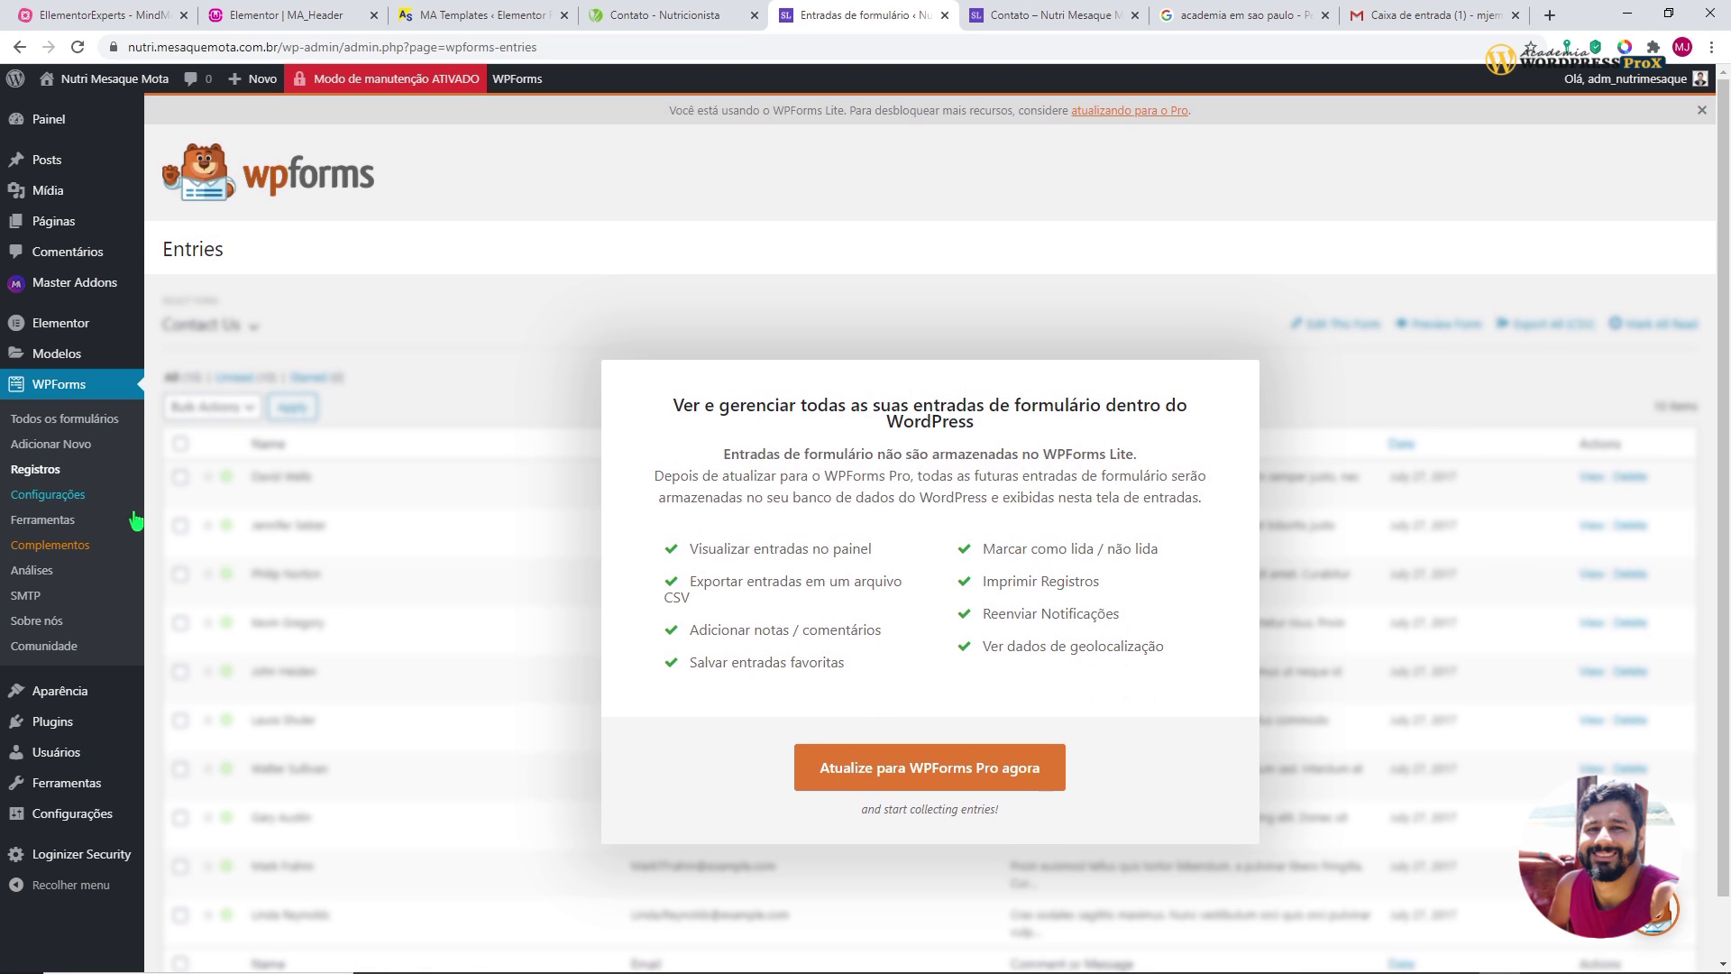
- Open the WPForms SMTP page and review the WP Mail SMTP installation and setup steps
{"action": "left_click", "coordinate": [24, 602]}
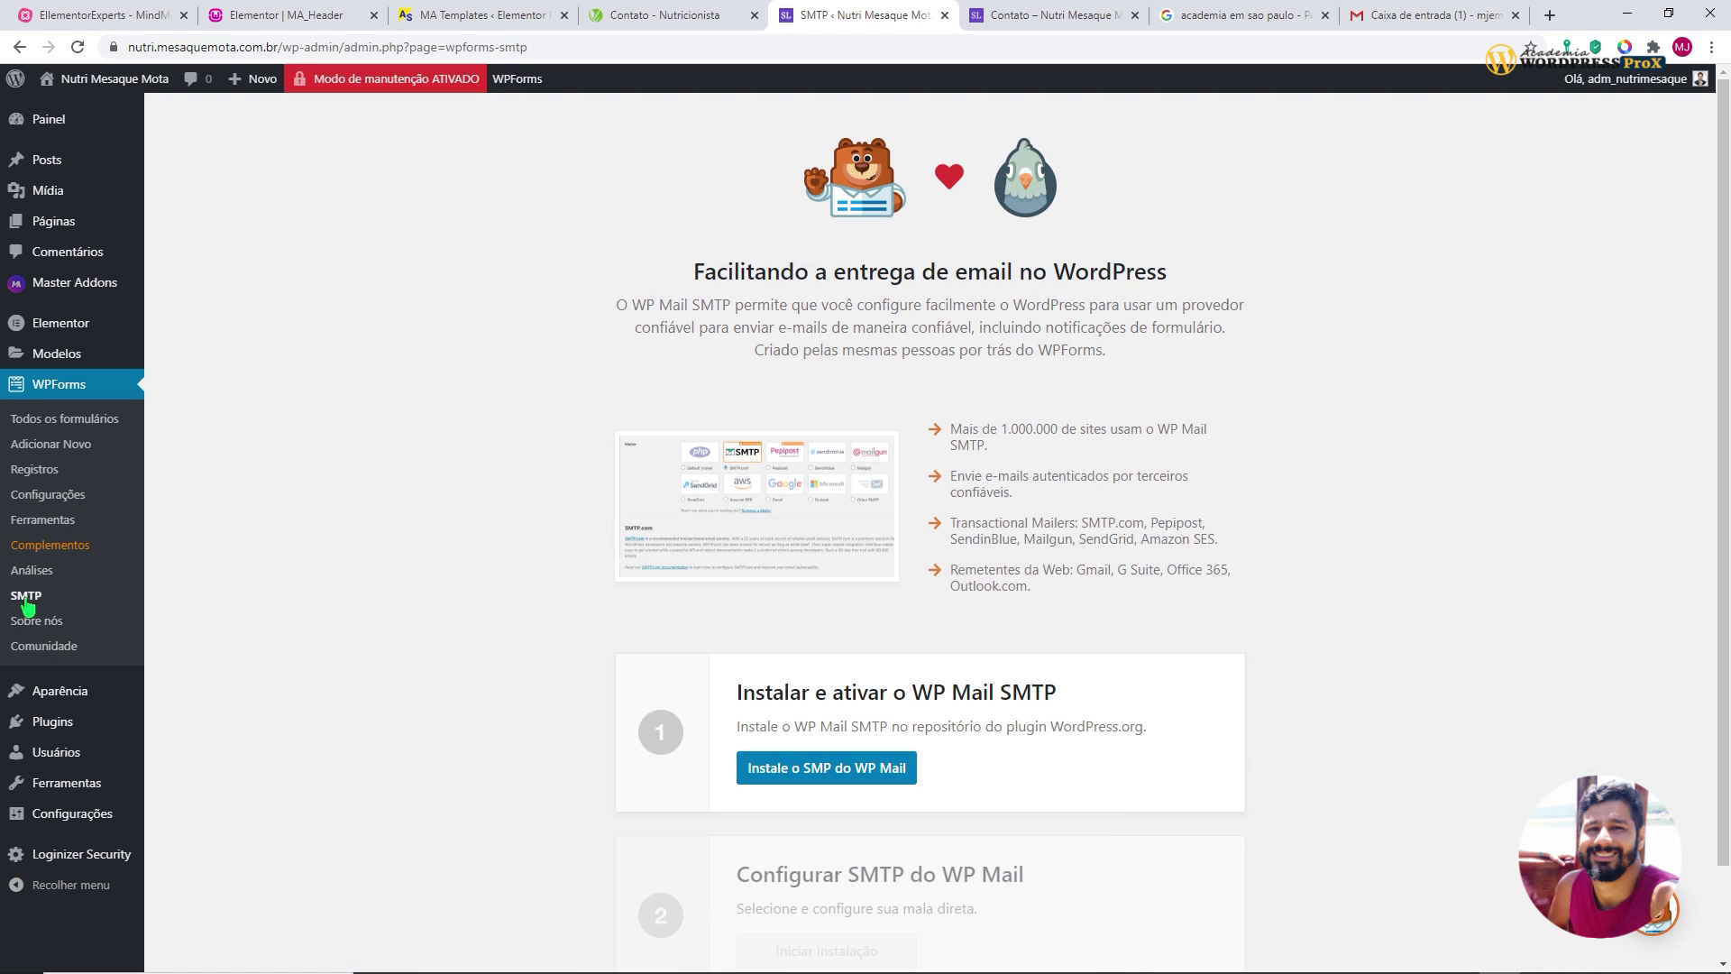
{"action": "scroll", "coordinate": [574, 555], "scroll_direction": "down", "scroll_amount": 2}
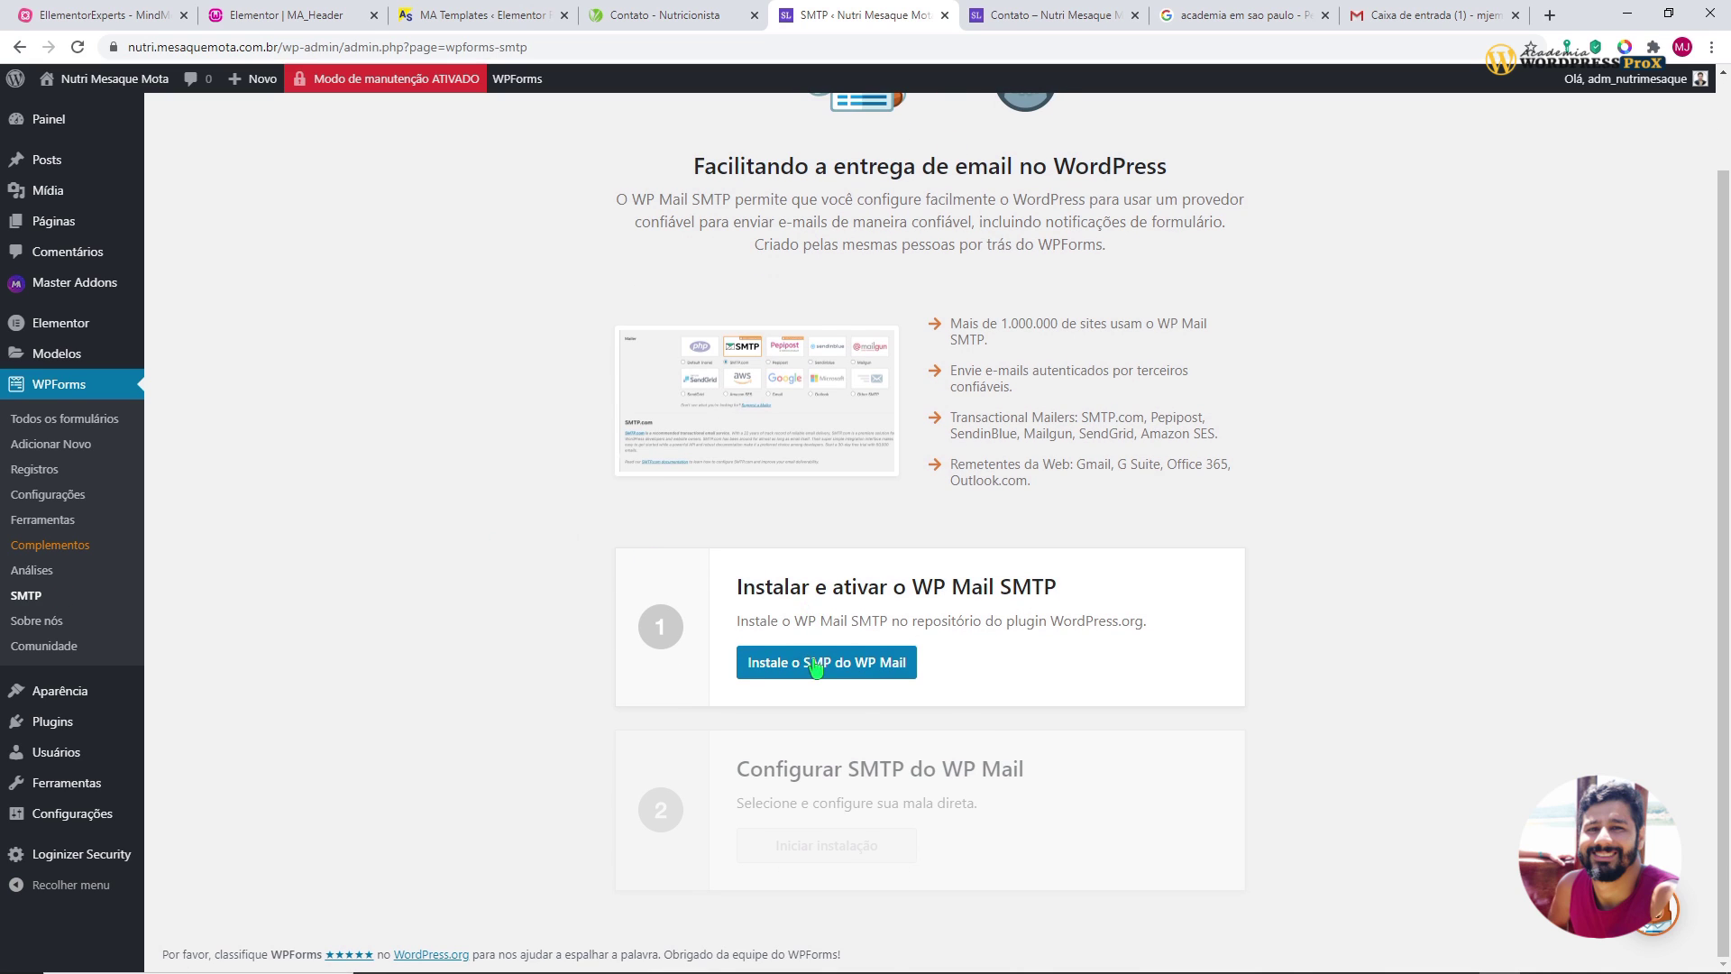
{"action": "scroll", "coordinate": [820, 672], "scroll_direction": "up", "scroll_amount": 2}
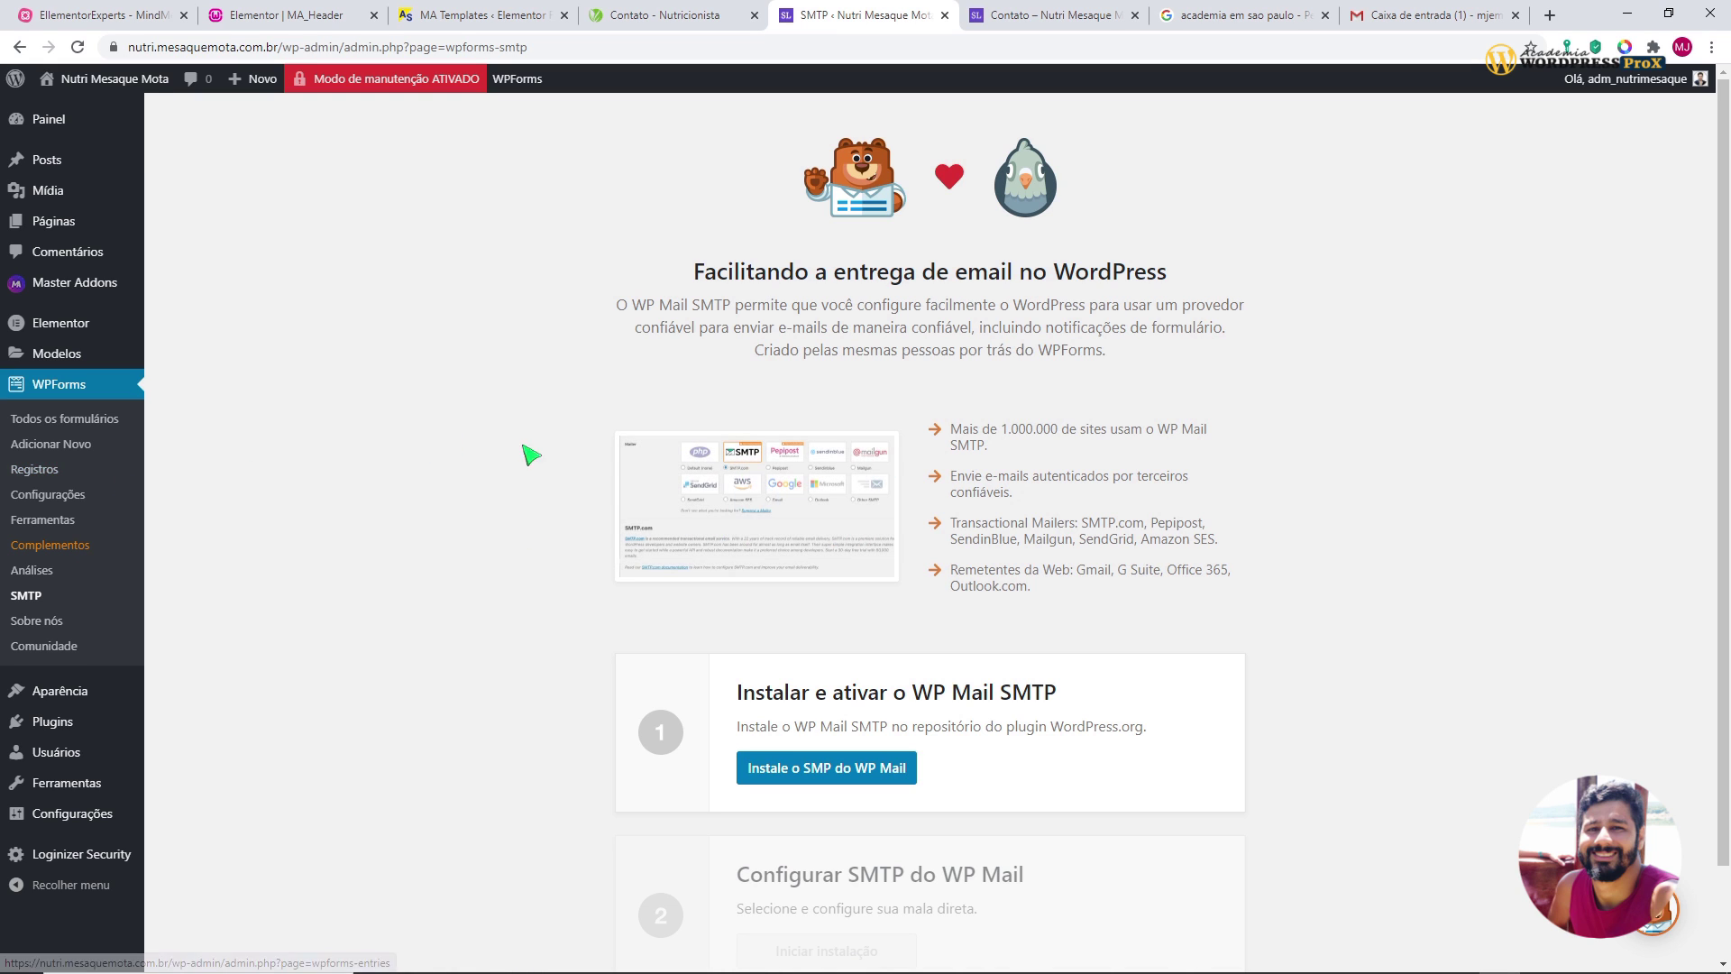
{"action": "scroll", "coordinate": [983, 514], "scroll_direction": "down", "scroll_amount": 2}
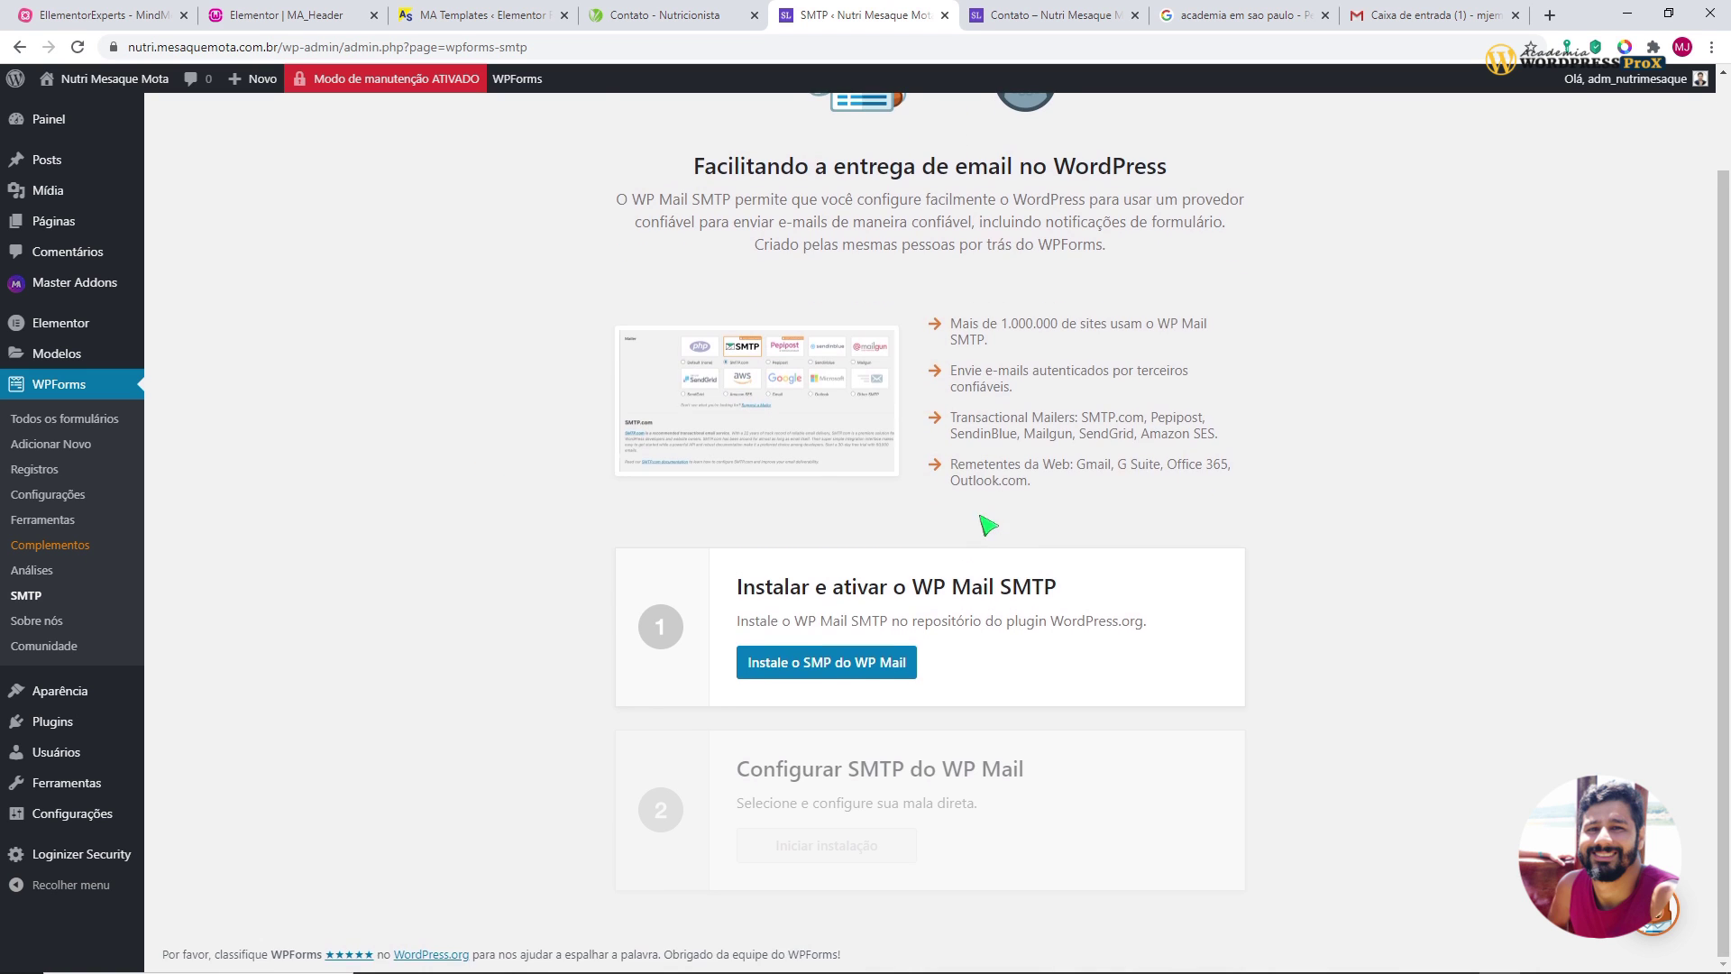
{"action": "scroll", "coordinate": [992, 541], "scroll_direction": "up", "scroll_amount": 2}
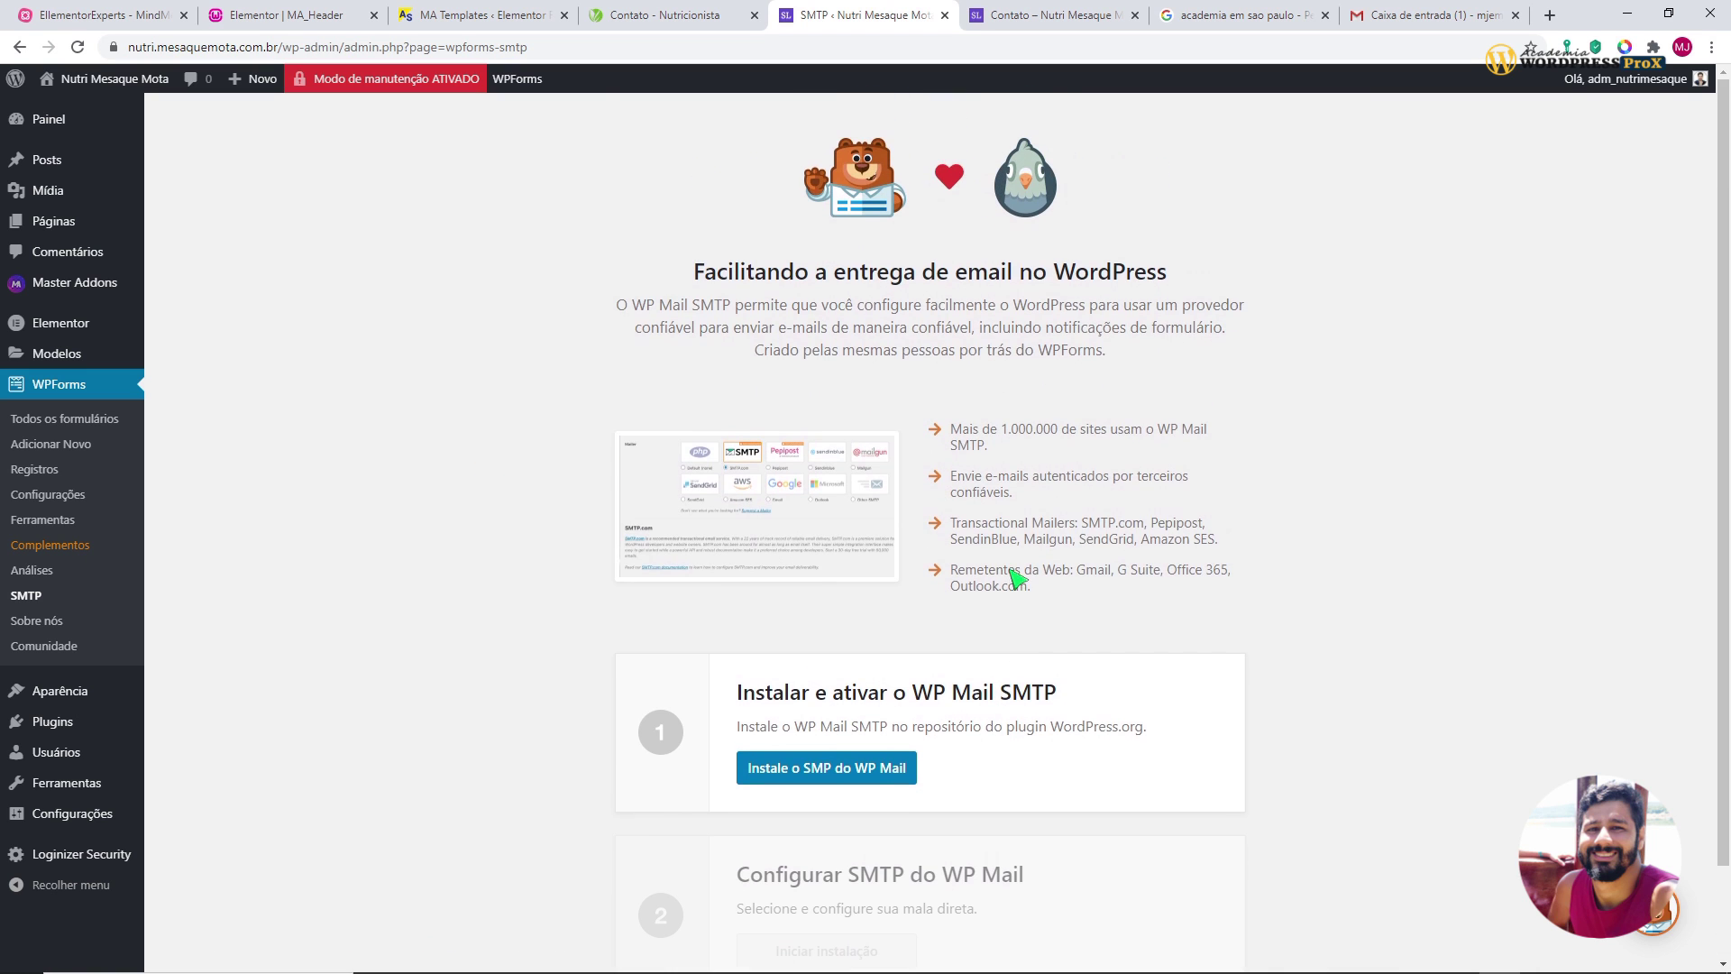
- Return to the published Contato page, reload it and review its banner, contact details, form area and map
{"action": "left_click", "coordinate": [1045, 18]}
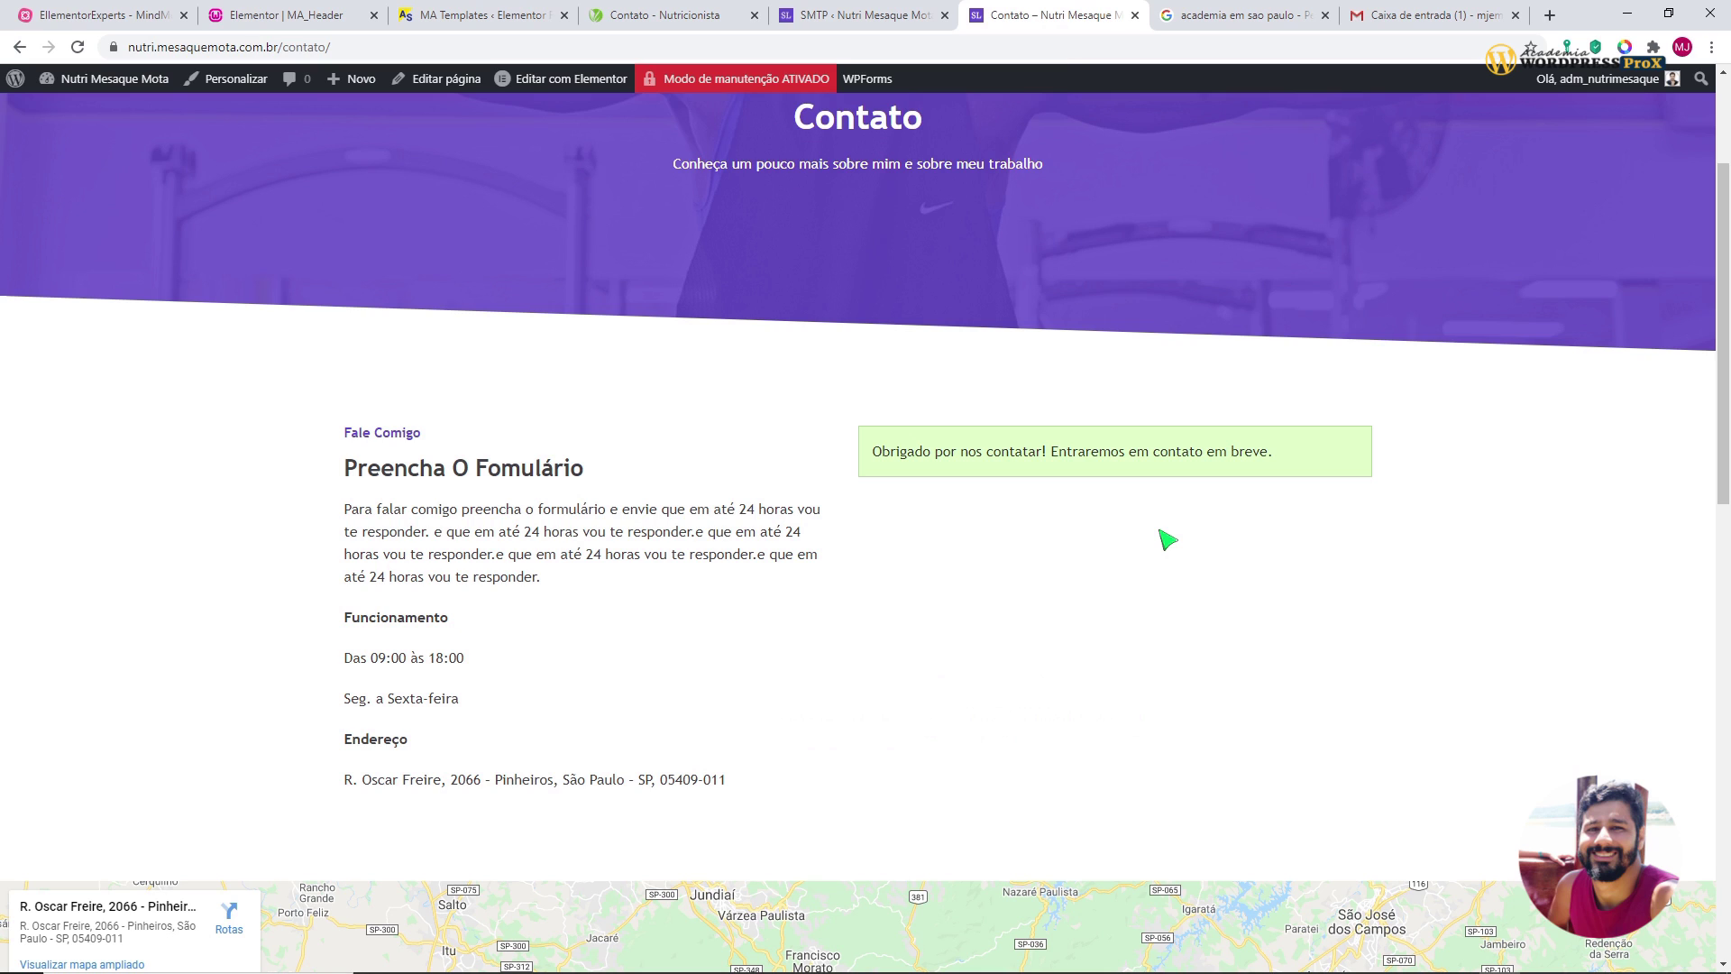
{"action": "key", "text": "F5"}
{"action": "left_click", "coordinate": [934, 182]}
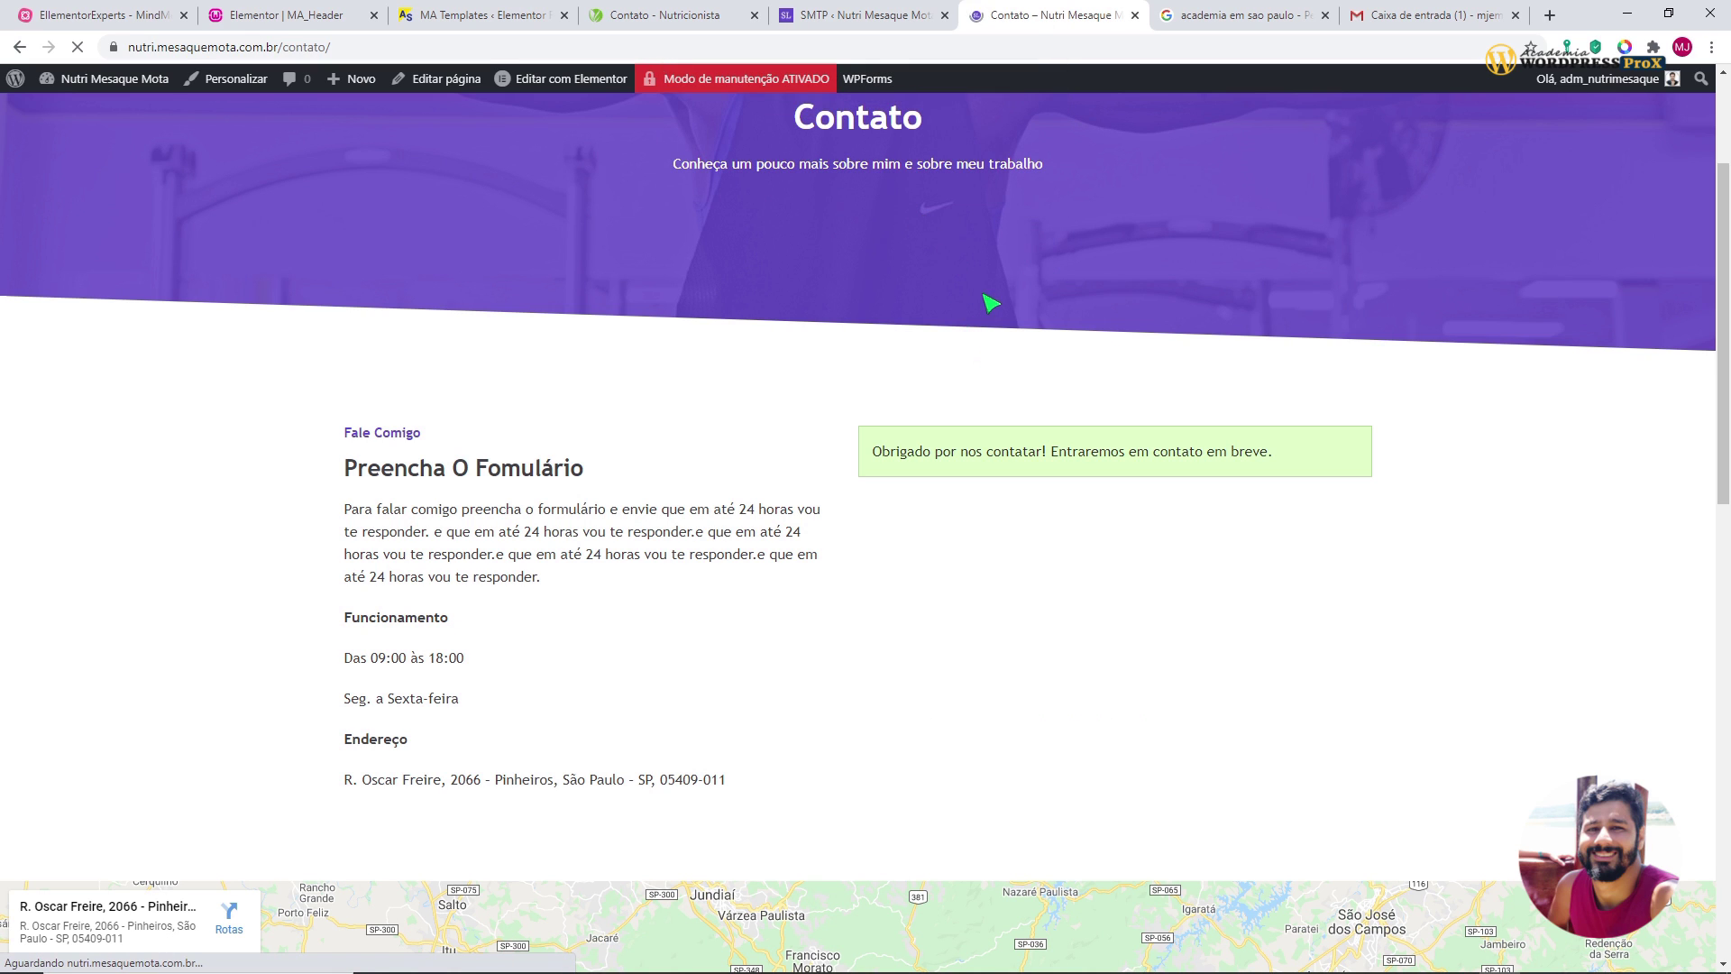
{"action": "scroll", "coordinate": [992, 304], "scroll_direction": "down", "scroll_amount": 3}
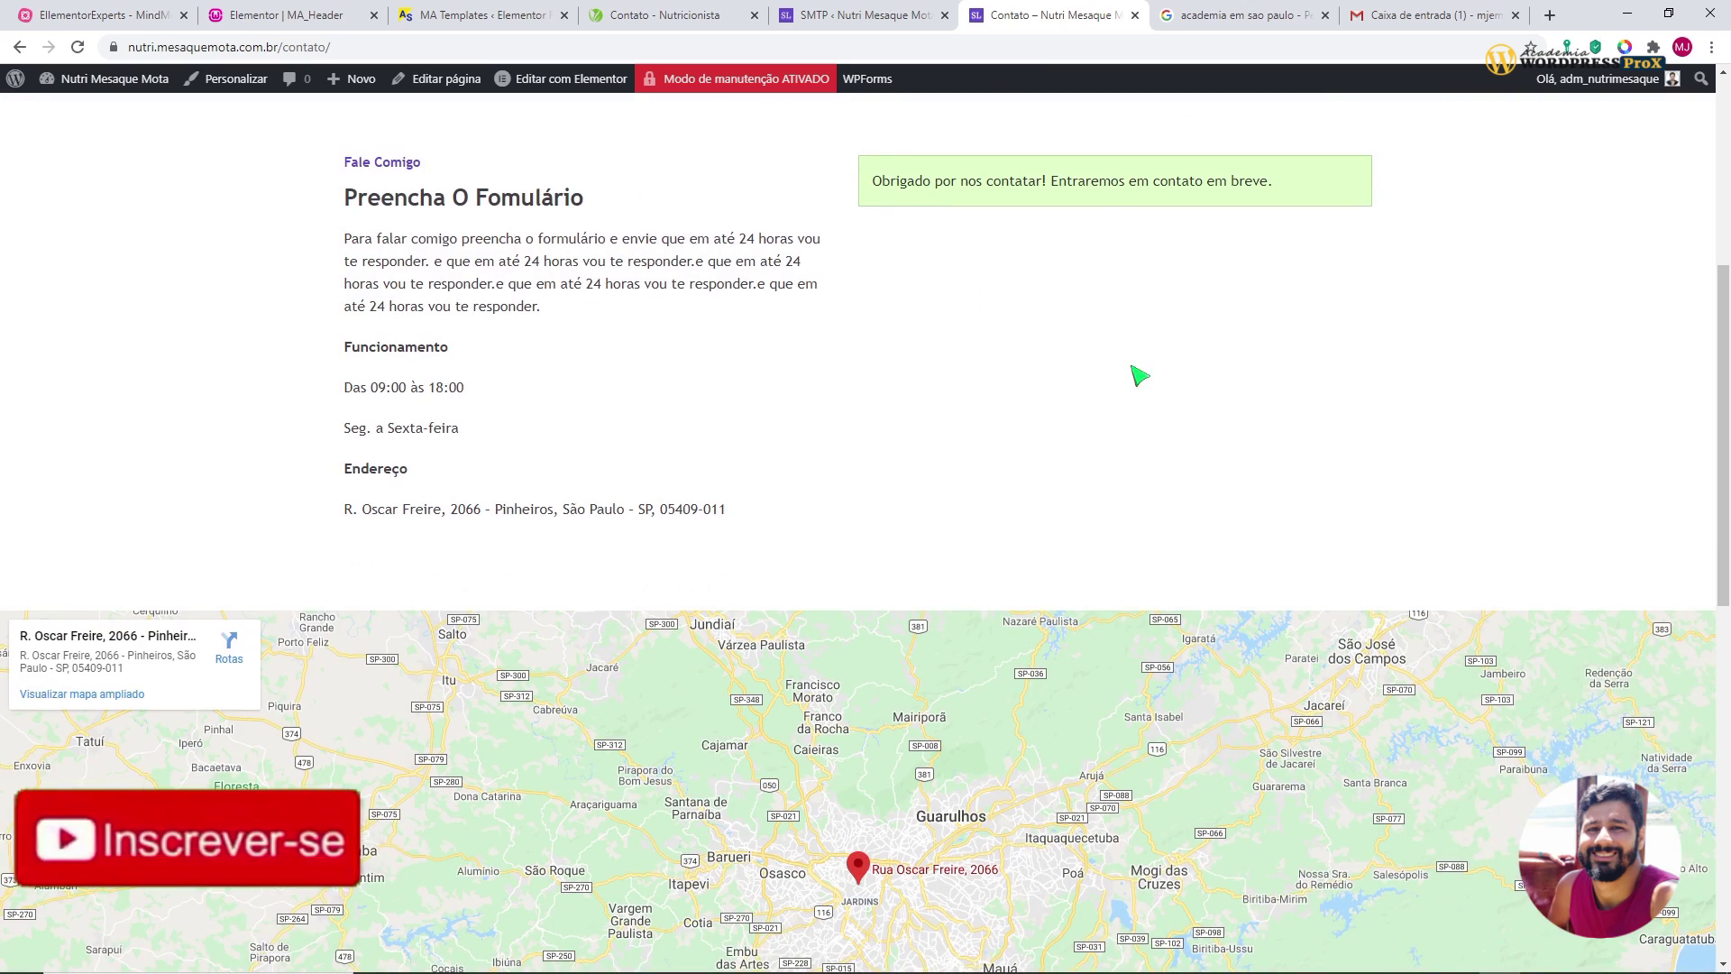
{"action": "scroll", "coordinate": [1139, 376], "scroll_direction": "down", "scroll_amount": 5}
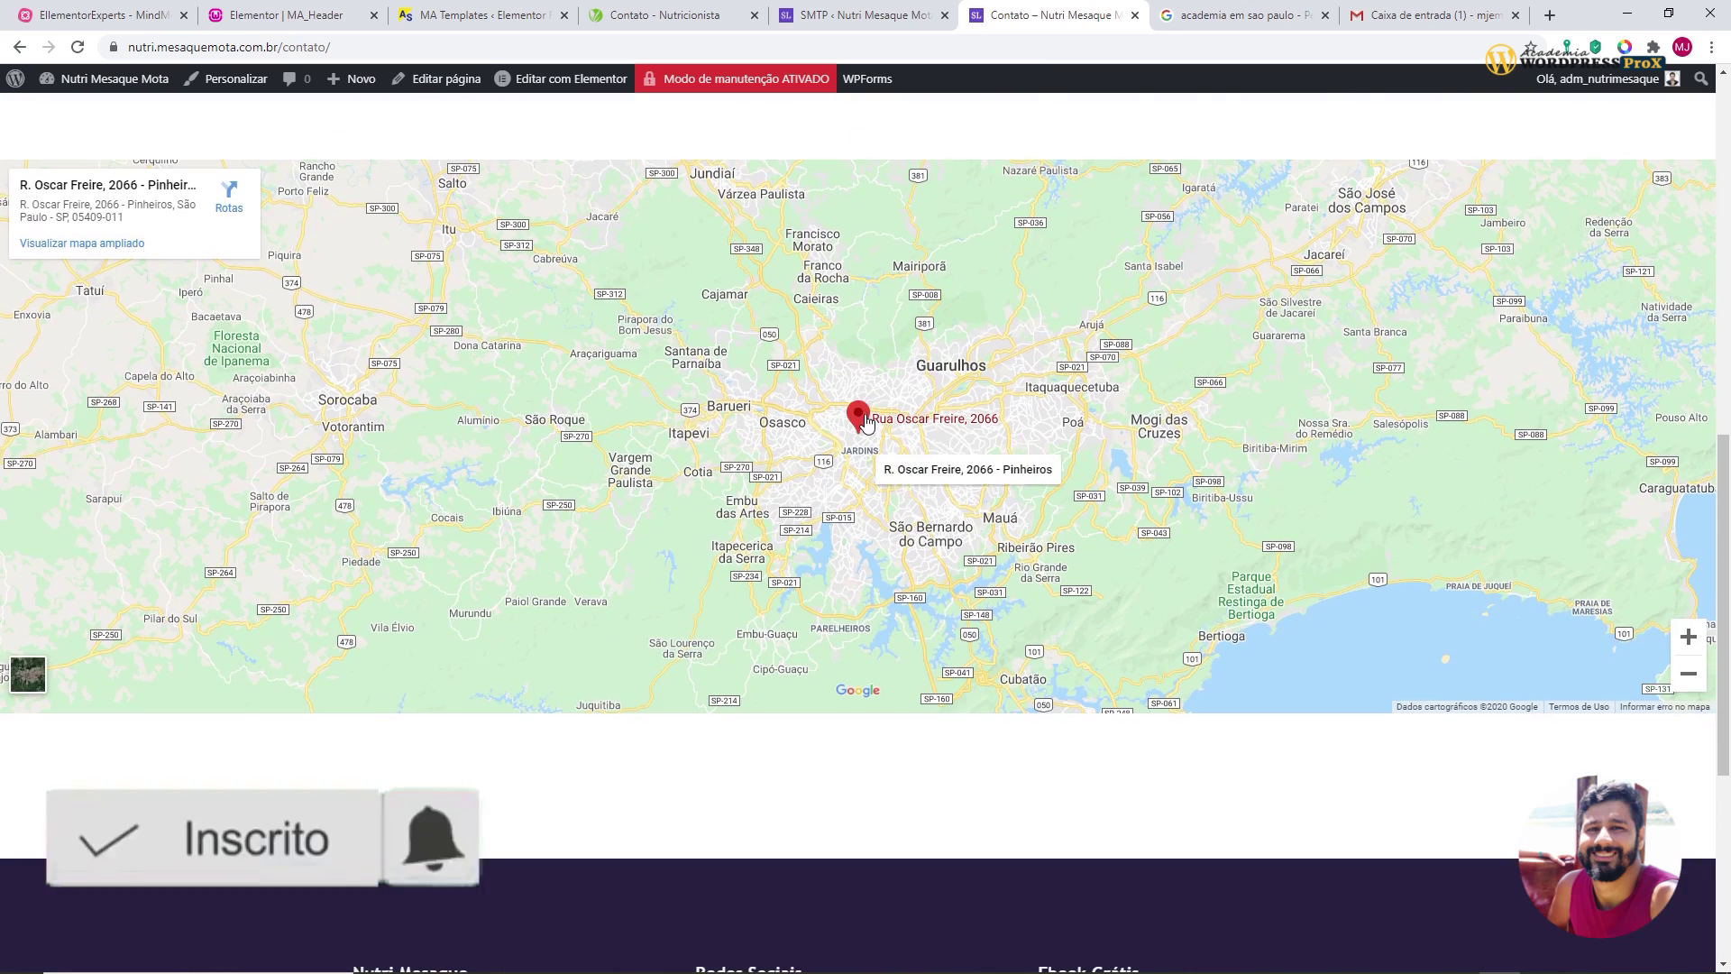
{"action": "scroll", "coordinate": [865, 424], "scroll_direction": "up", "scroll_amount": 4}
{"action": "scroll", "coordinate": [805, 613], "scroll_direction": "down", "scroll_amount": 1}
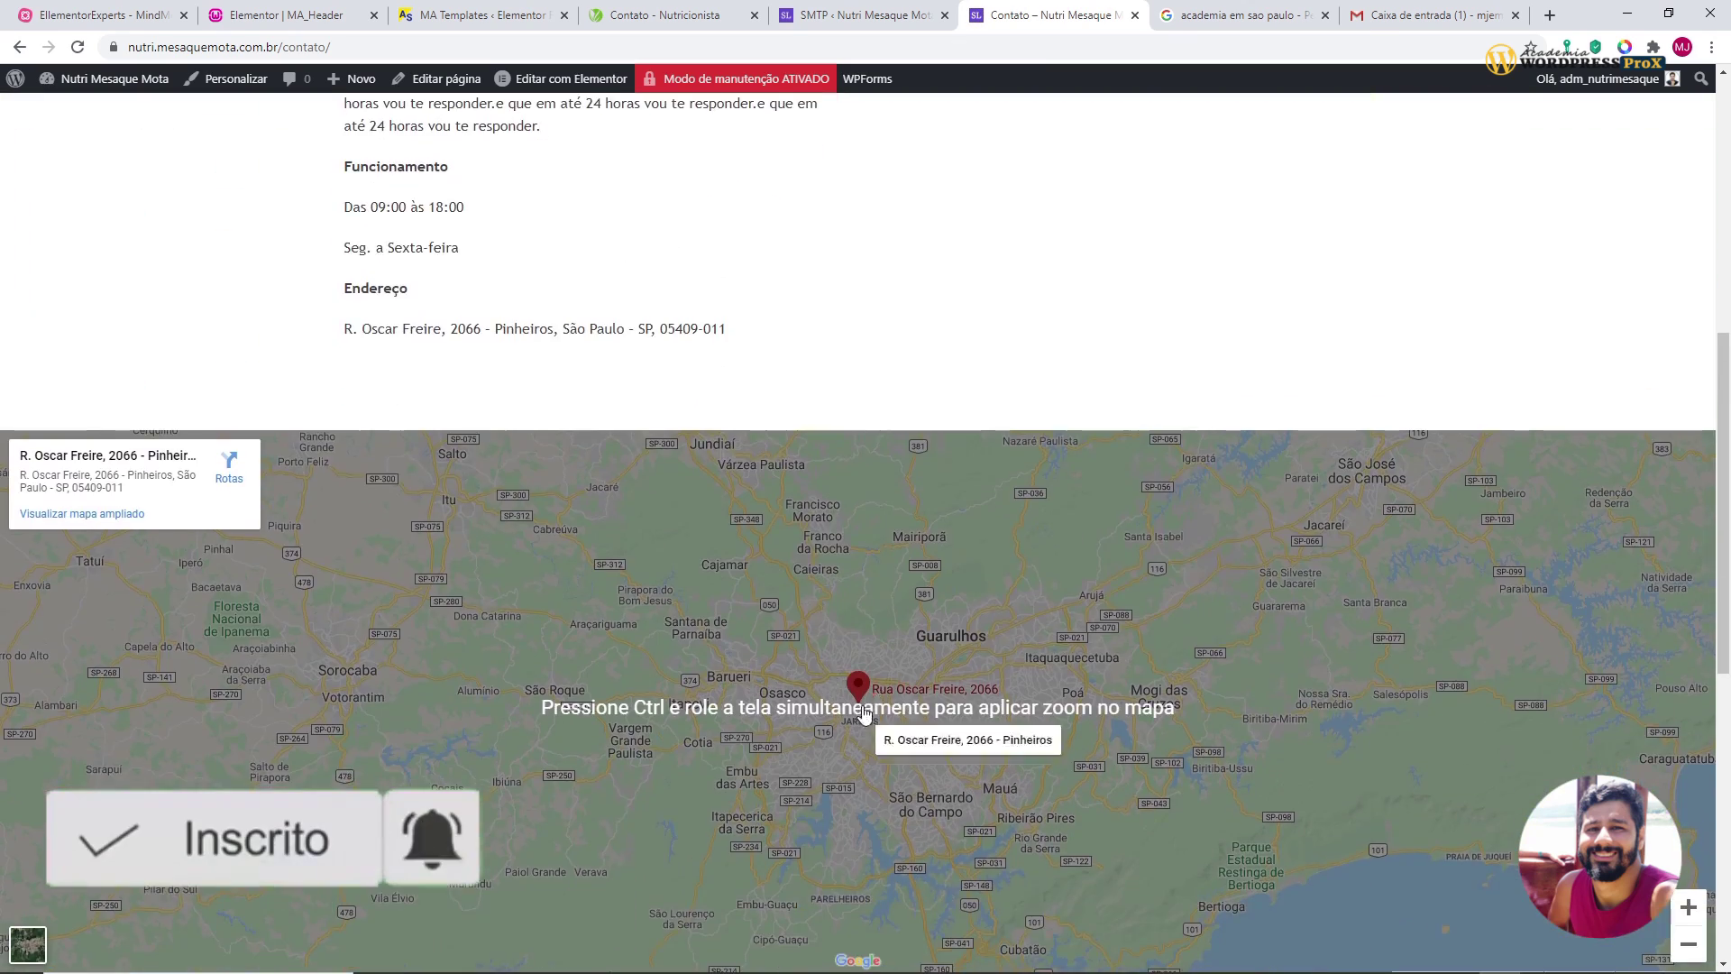
{"action": "scroll", "coordinate": [1001, 565], "scroll_direction": "up", "scroll_amount": 5}
{"action": "scroll", "coordinate": [1001, 564], "scroll_direction": "down", "scroll_amount": 3}
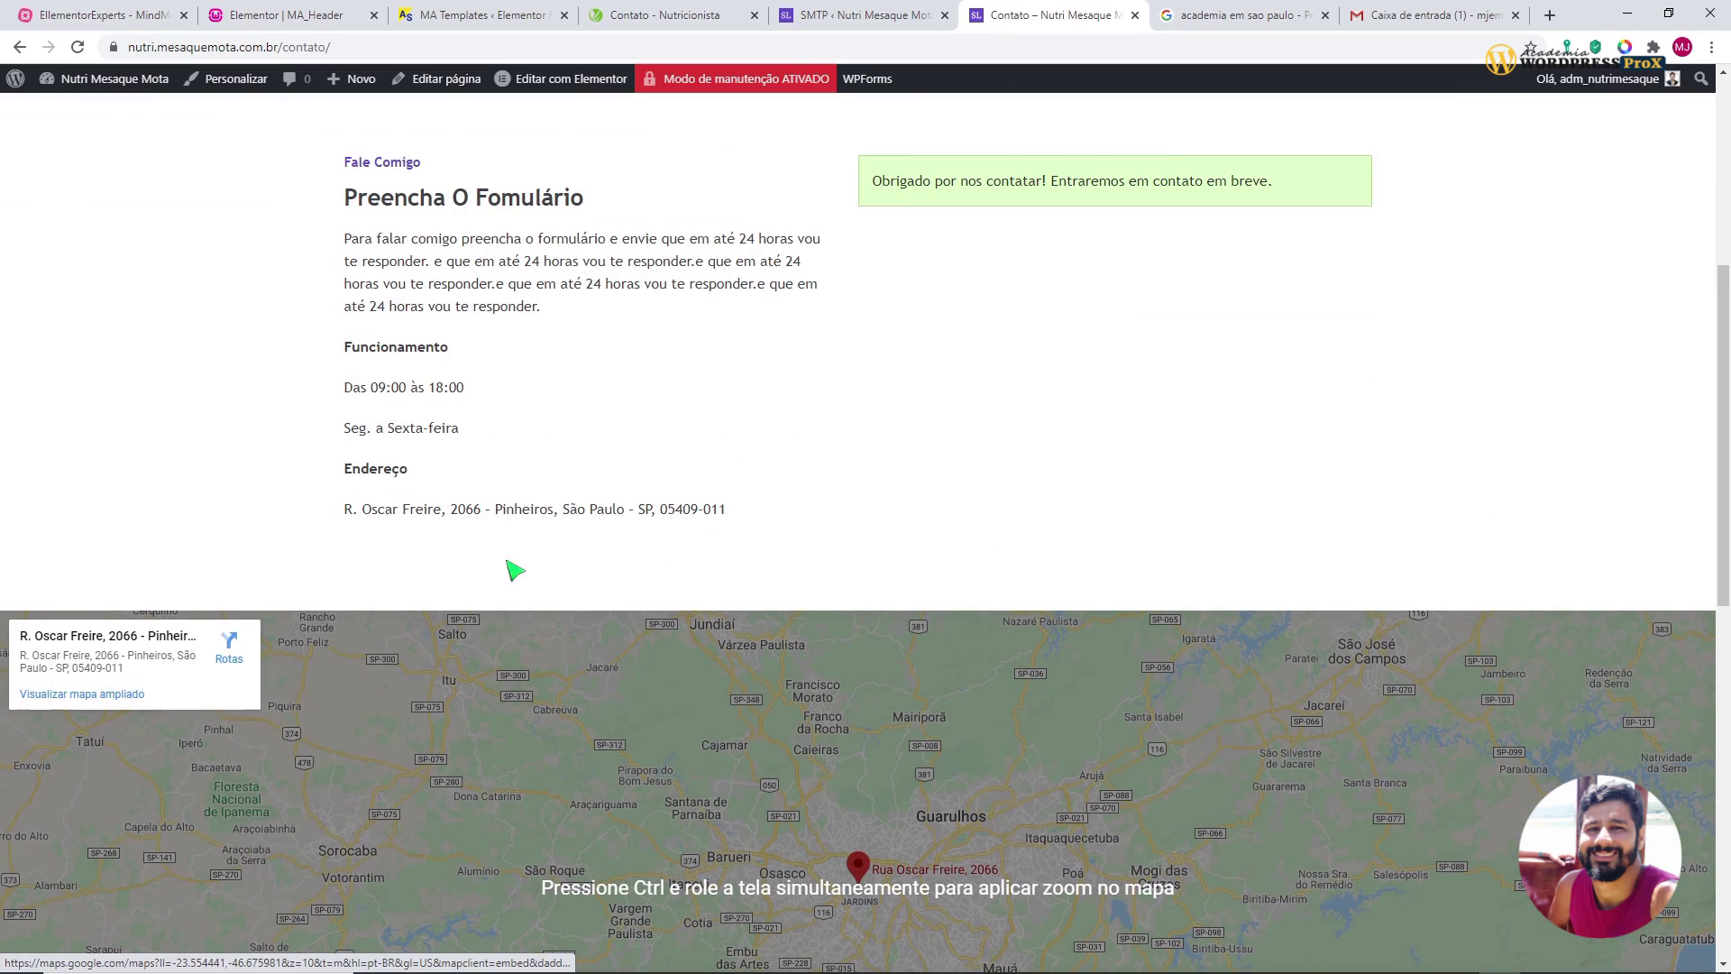
{"action": "scroll", "coordinate": [912, 510], "scroll_direction": "up", "scroll_amount": 5}
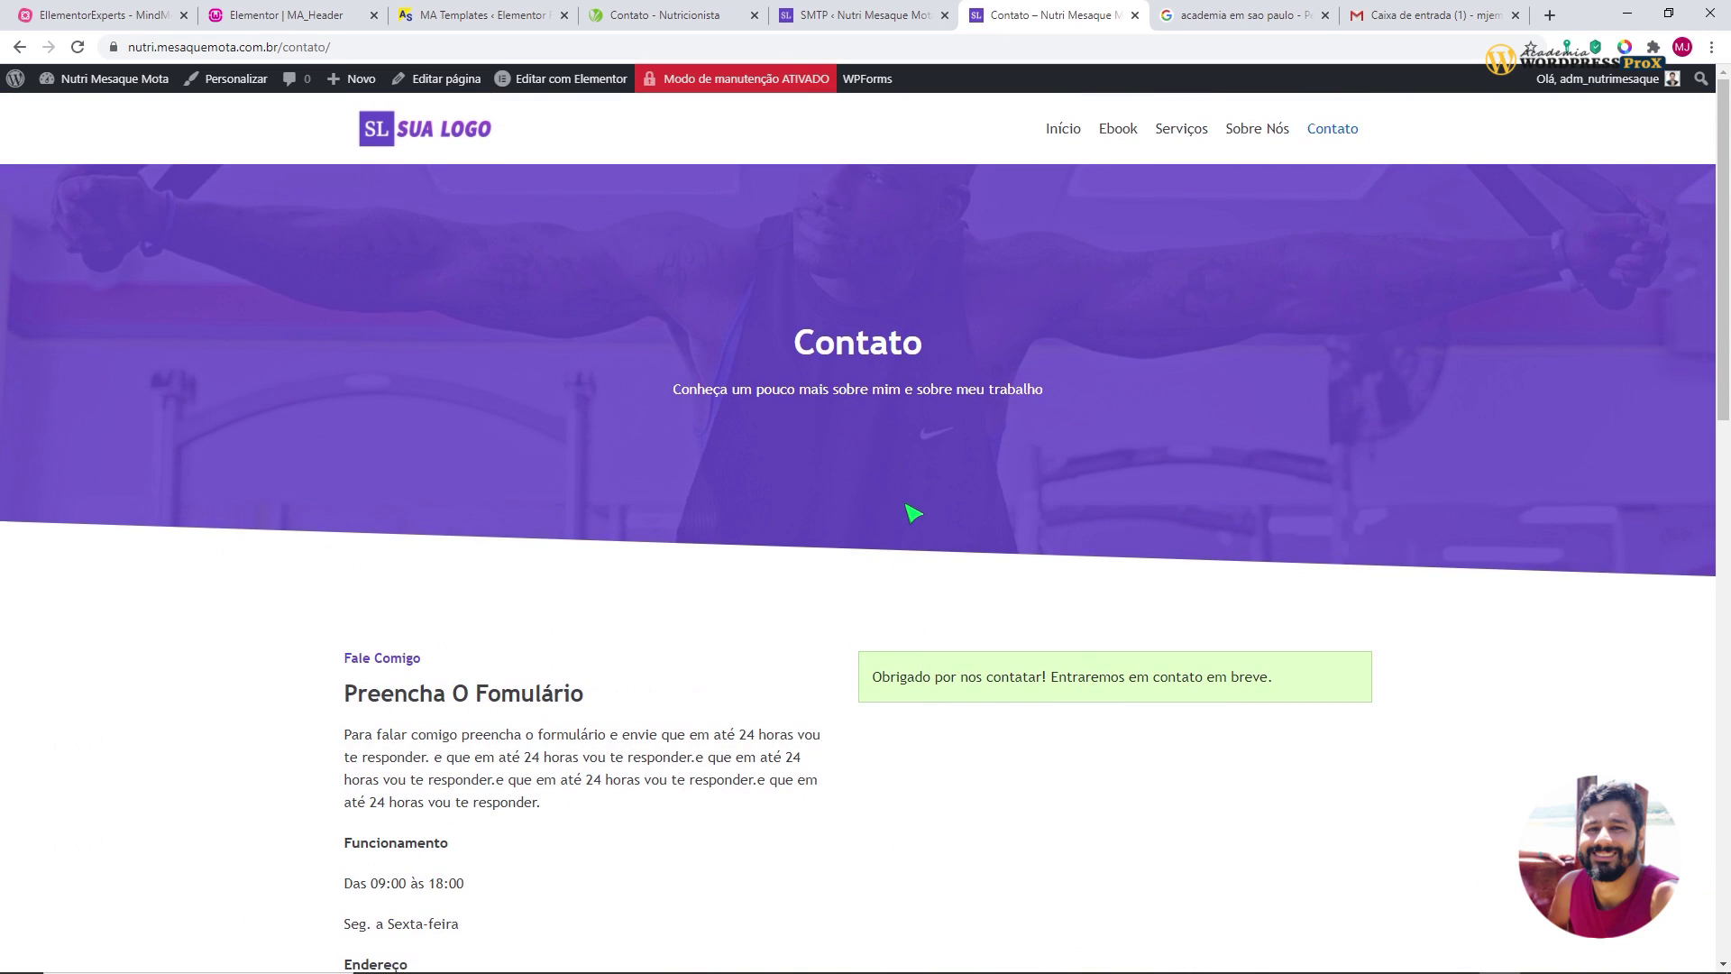